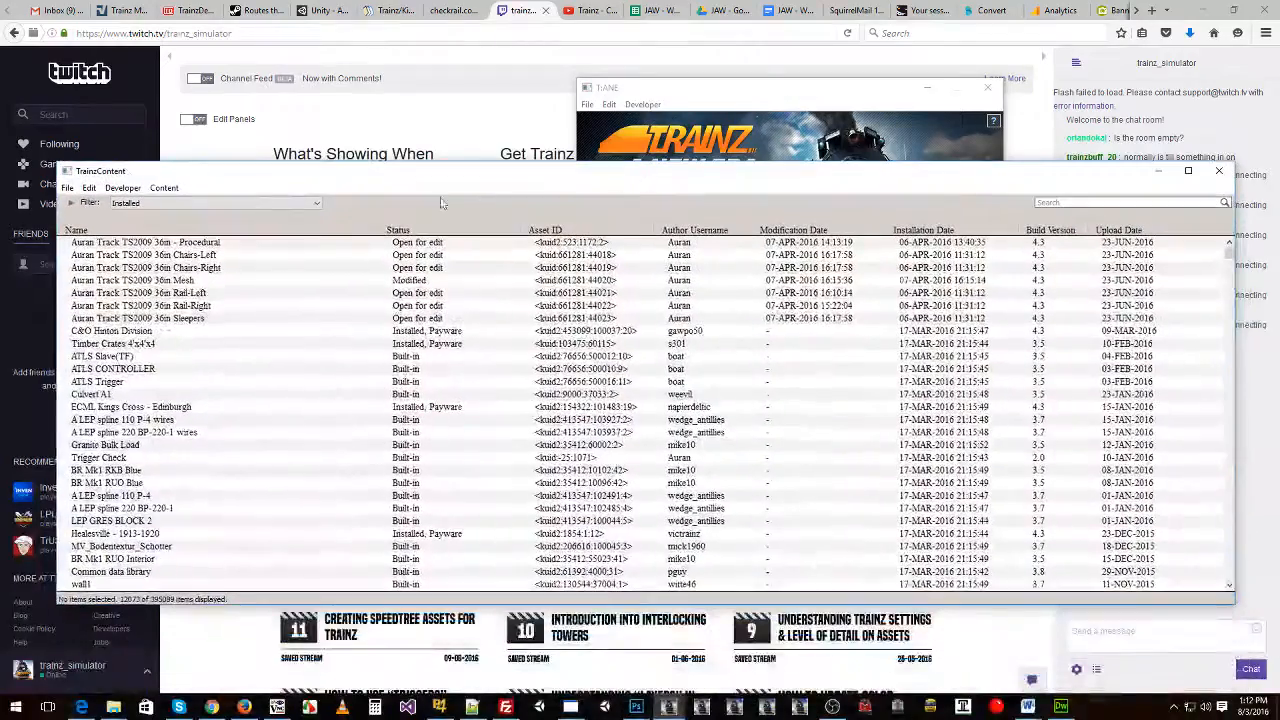
Step: Filter the TrainzContent list to Download Station assets and search it for "invisible track"
{"action": "left_click_drag", "start_coordinate": [54, 165], "coordinate": [340, 76]}
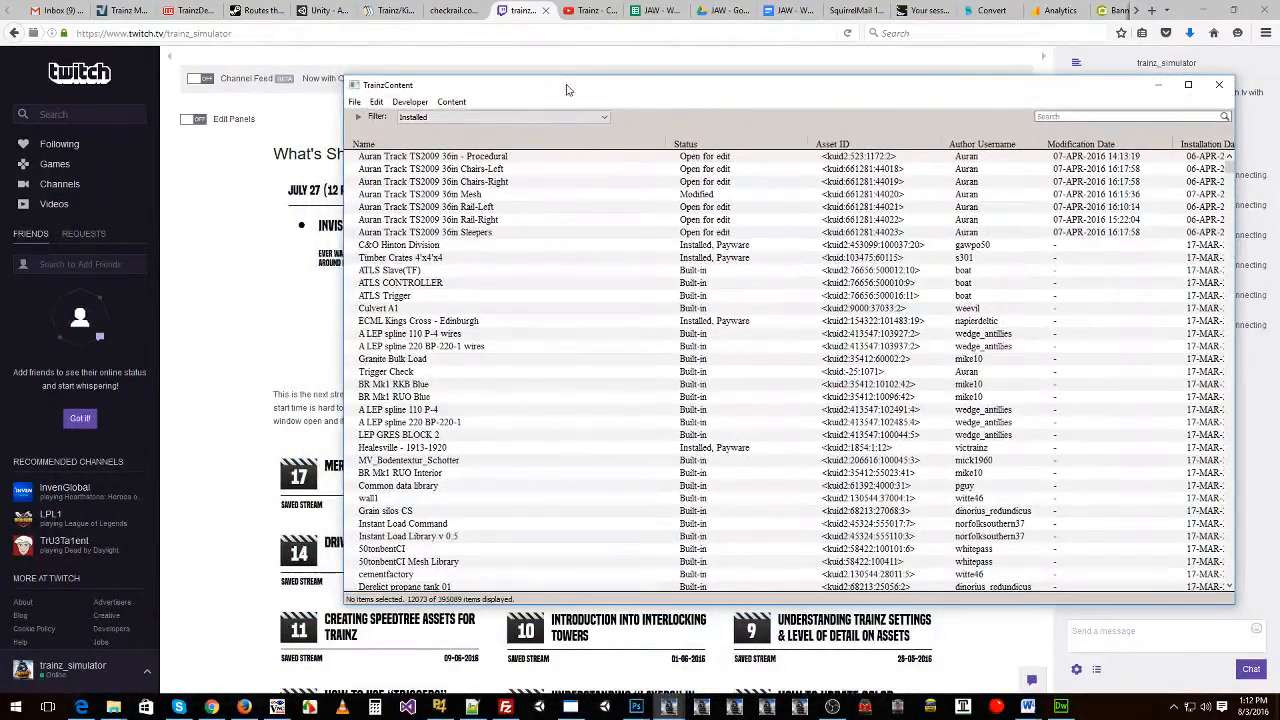
{"action": "left_click_drag", "start_coordinate": [566, 90], "coordinate": [557, 138]}
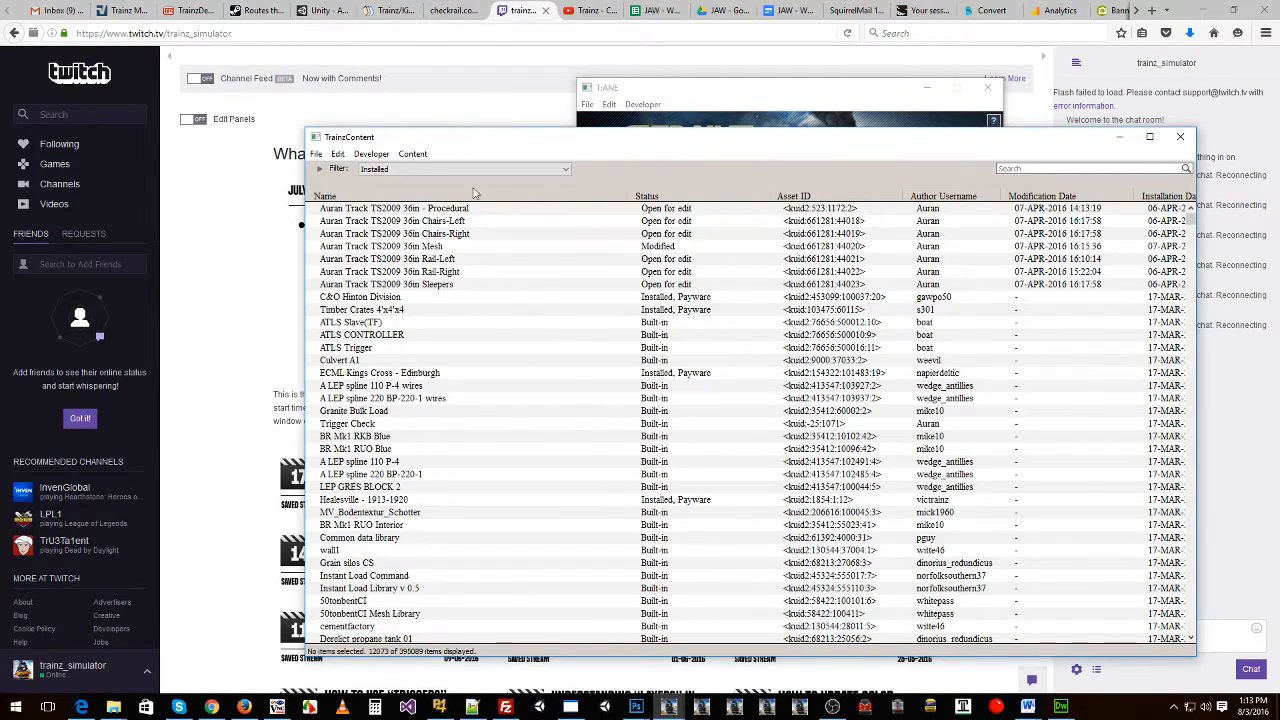
{"action": "left_click", "coordinate": [440, 172]}
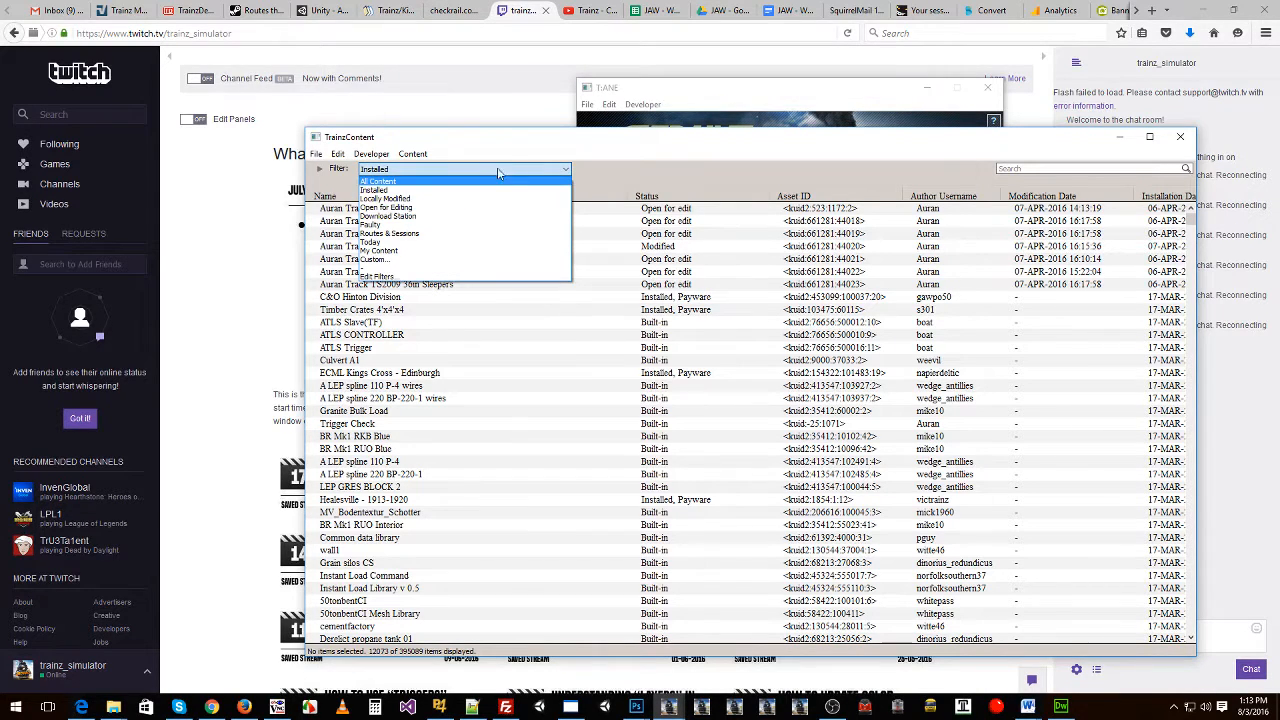
{"action": "left_click", "coordinate": [380, 217]}
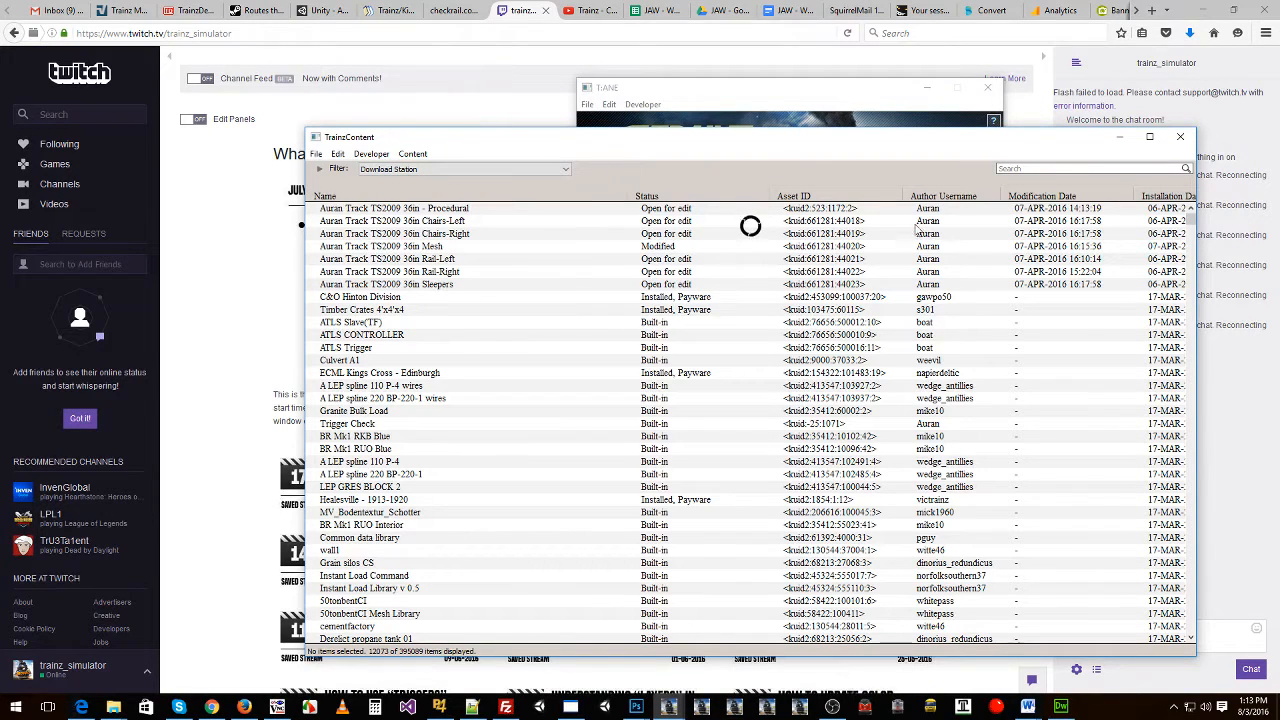
{"action": "left_click", "coordinate": [1022, 167]}
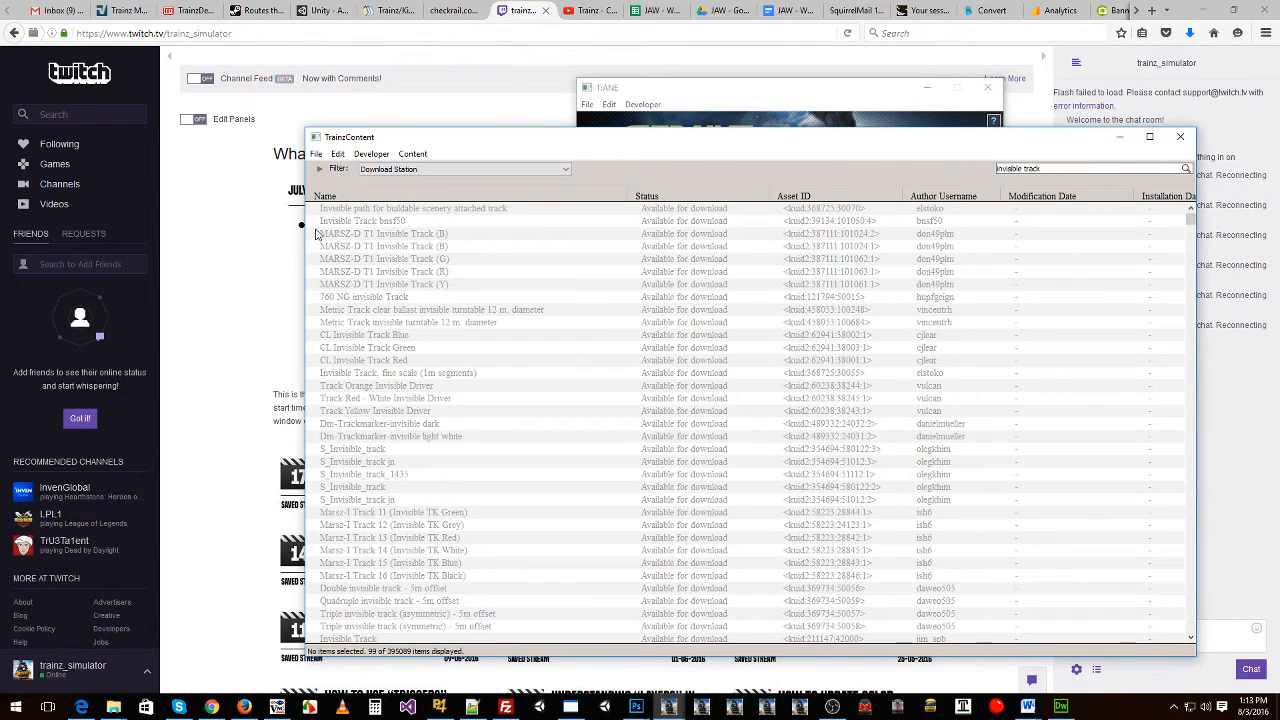
Step: Widen the TrainzContent window on both sides so the Build Version and Upload Date columns fit
{"action": "left_click_drag", "start_coordinate": [303, 228], "coordinate": [92, 228]}
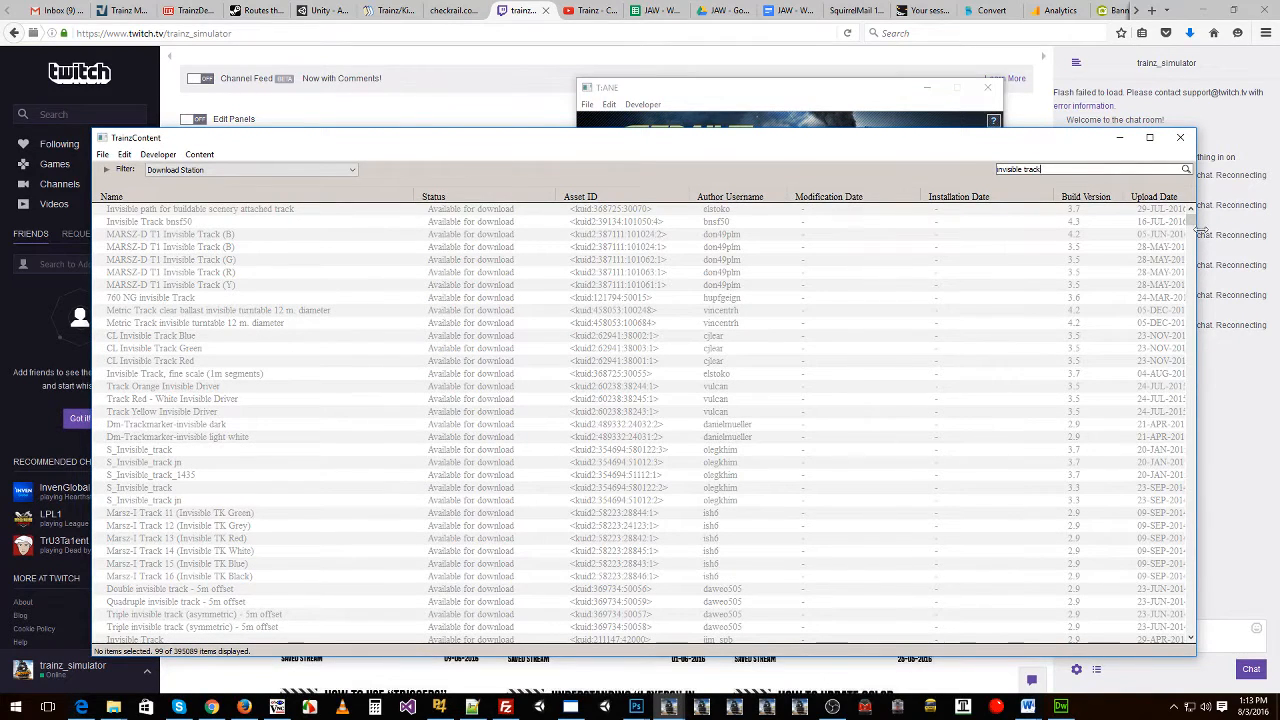
{"action": "left_click_drag", "start_coordinate": [1200, 230], "coordinate": [1243, 226]}
{"action": "left_click", "coordinate": [1168, 198]}
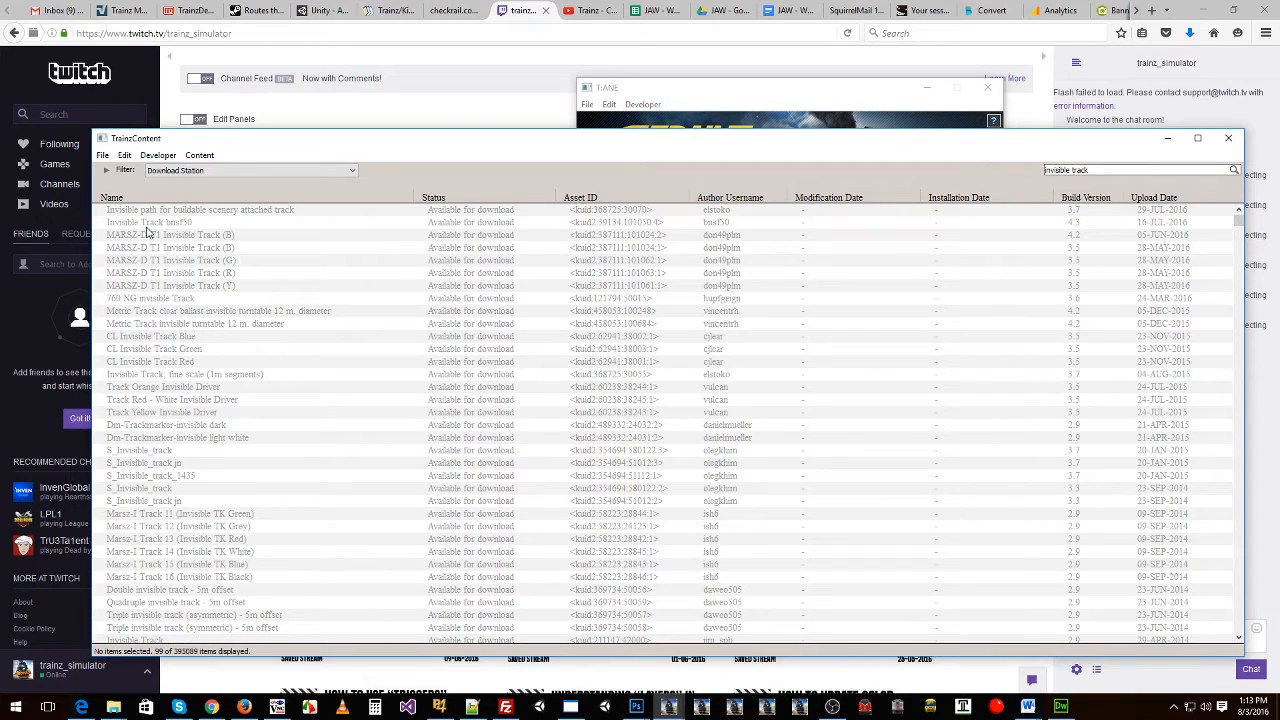
Step: Download the asset Invisible Track bnsf50 and expand the download log, clear of the asset list
{"action": "left_click", "coordinate": [141, 224]}
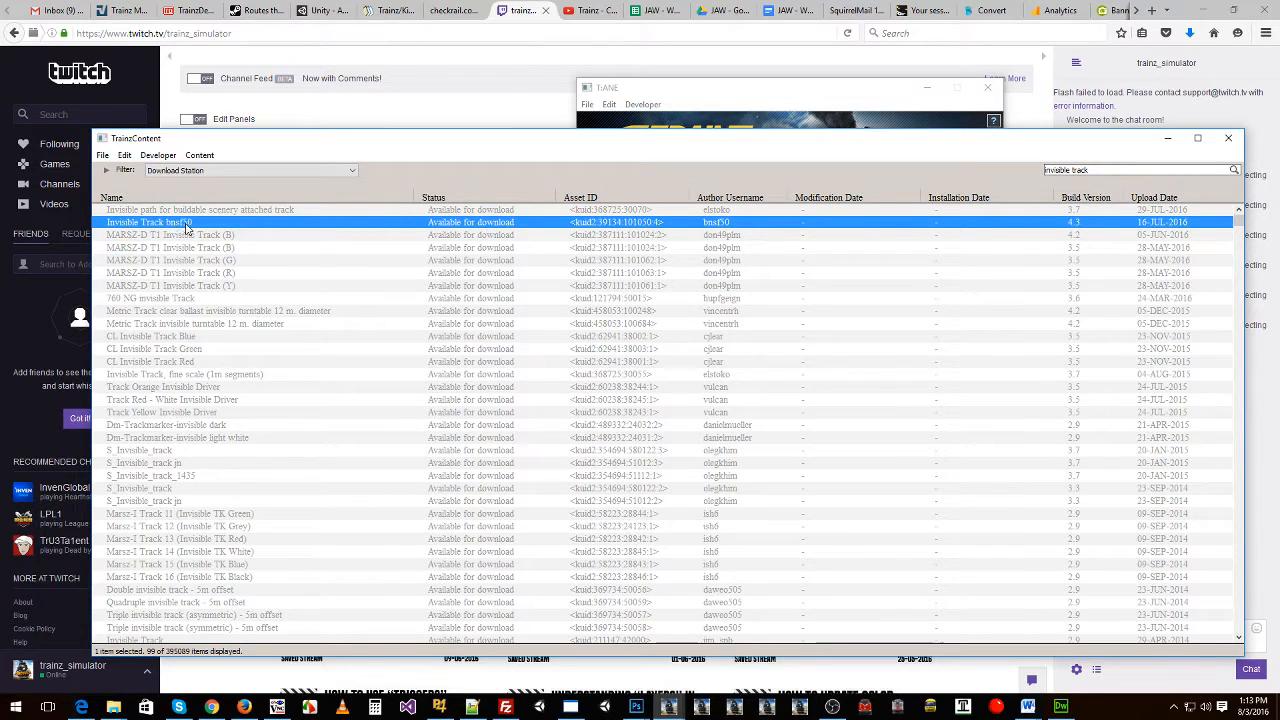
{"action": "right_click", "coordinate": [722, 232]}
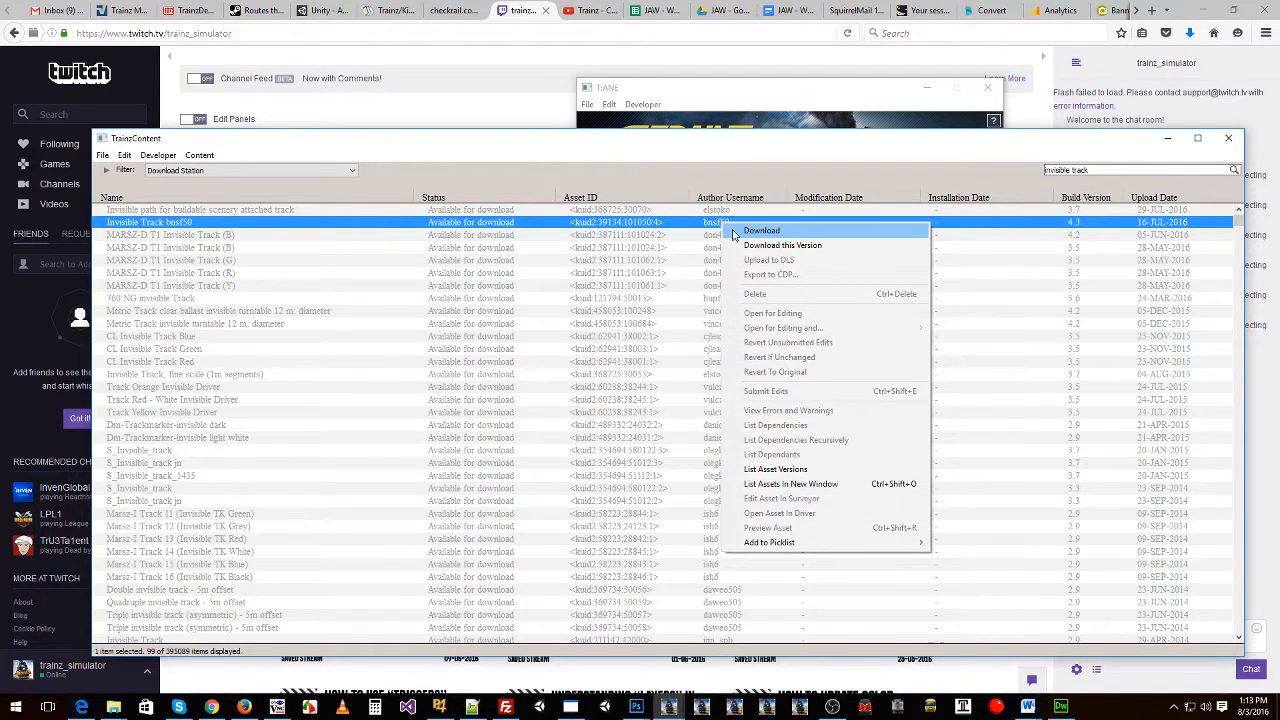
{"action": "left_click", "coordinate": [736, 228]}
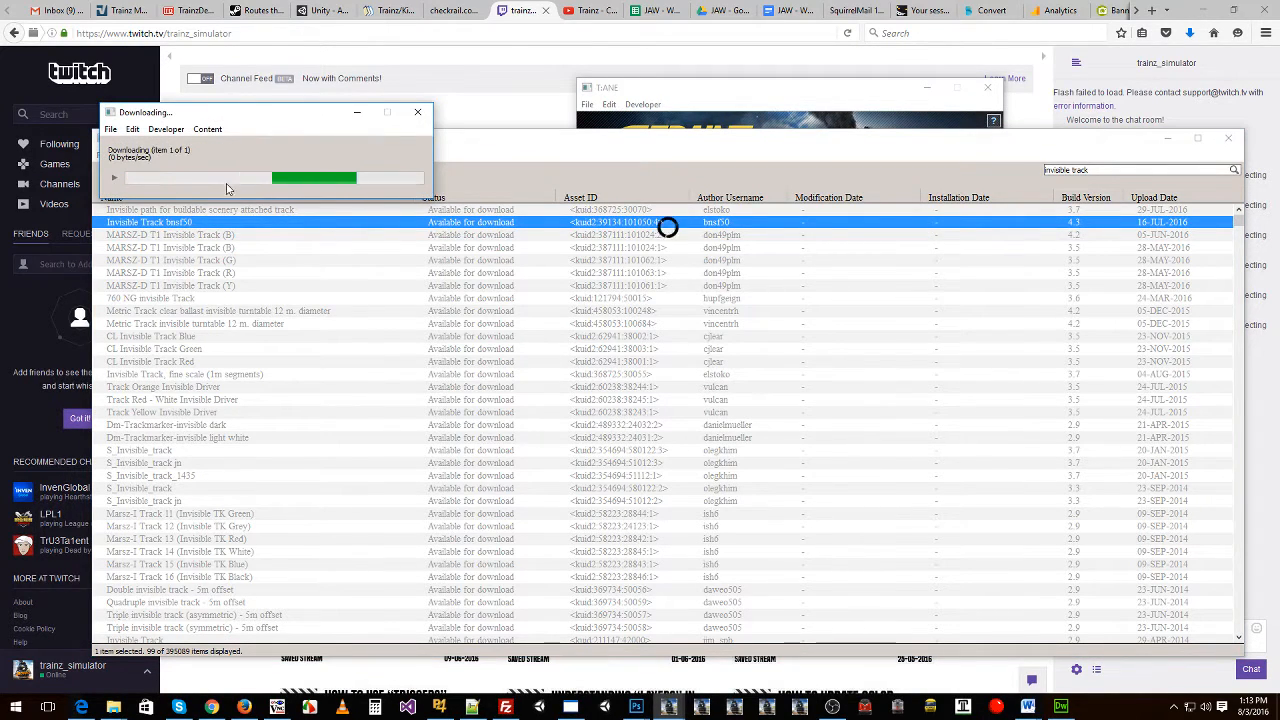
{"action": "left_click", "coordinate": [116, 181]}
{"action": "left_click_drag", "start_coordinate": [240, 114], "coordinate": [252, 72]}
Step: Start Trainz from the TANE launcher and bring the game window to the front
{"action": "left_click", "coordinate": [694, 100]}
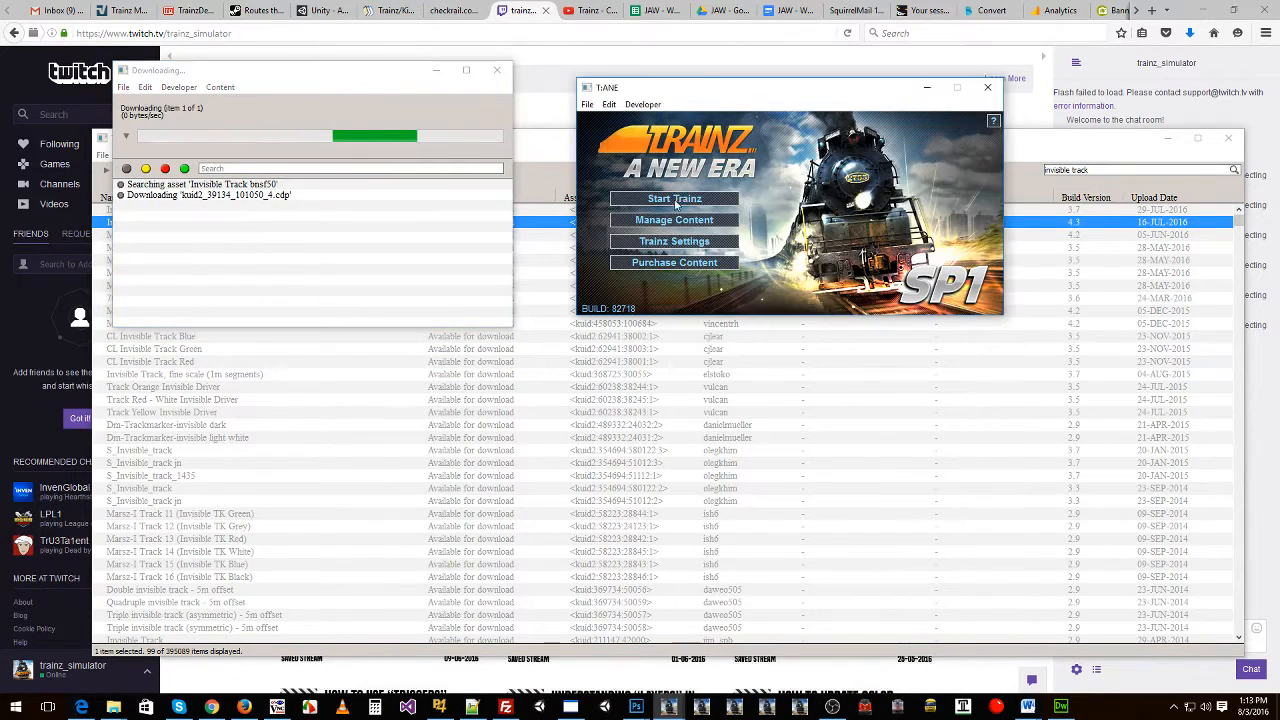
{"action": "left_click", "coordinate": [676, 199]}
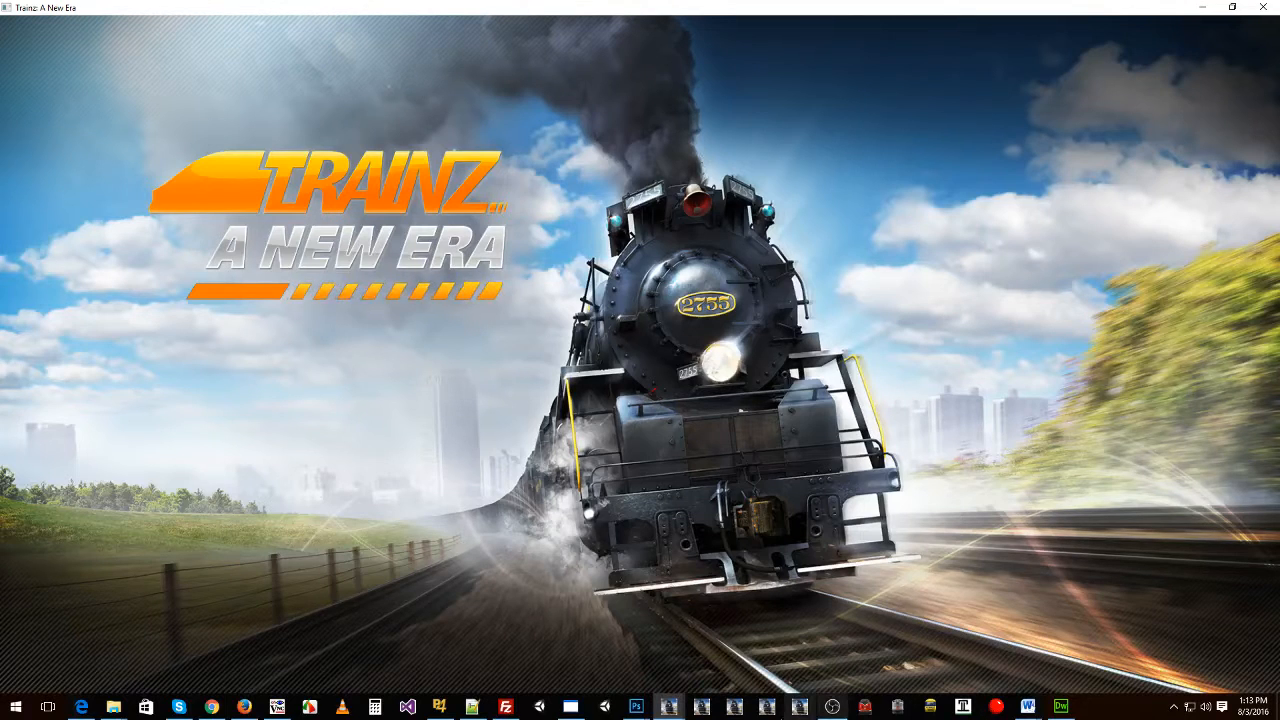
{"action": "mouse_move", "coordinate": [669, 706]}
{"action": "left_click", "coordinate": [740, 655]}
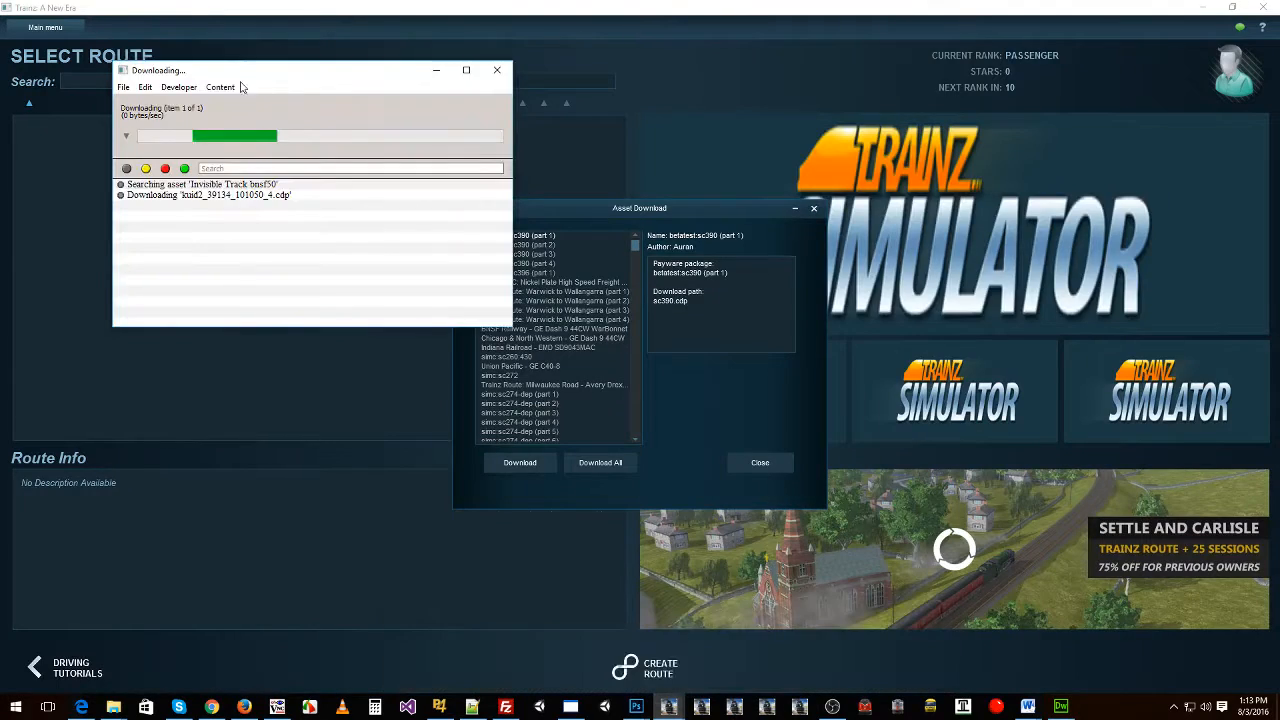
Step: Close the Asset Download dialog and create a new route with the default name, region, scale and metric units
{"action": "left_click", "coordinate": [744, 463]}
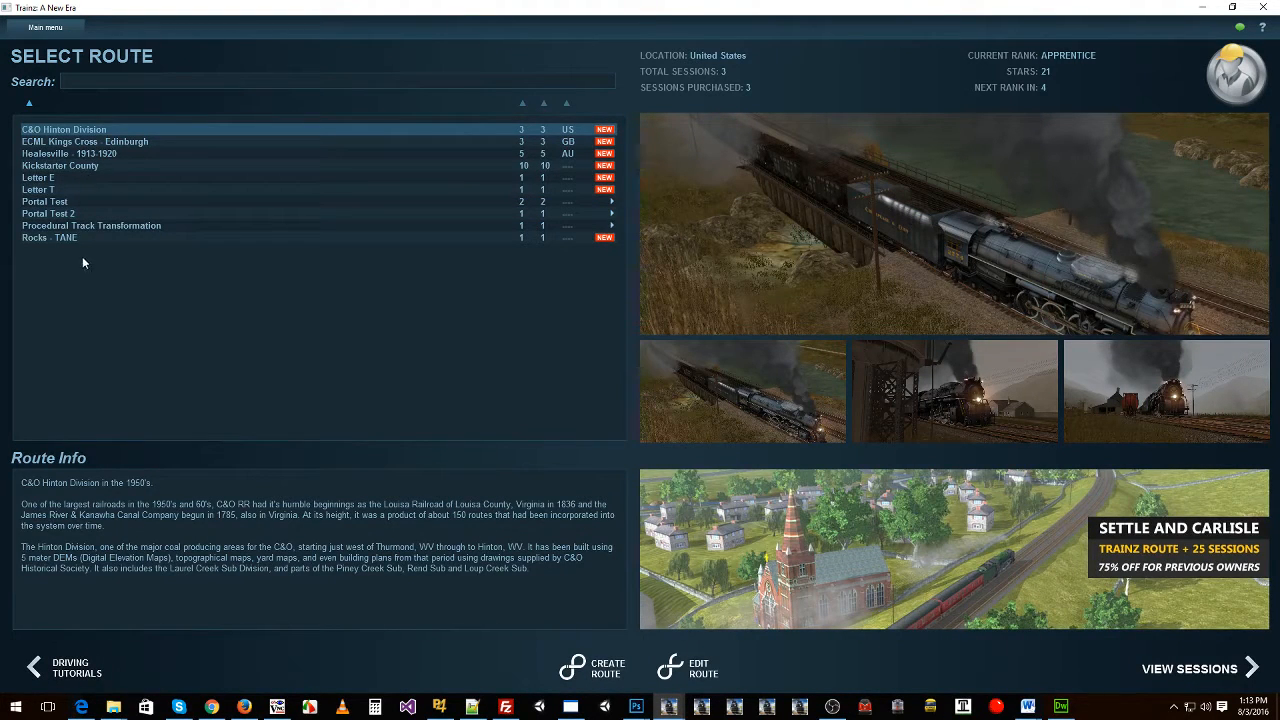
{"action": "left_click", "coordinate": [610, 674]}
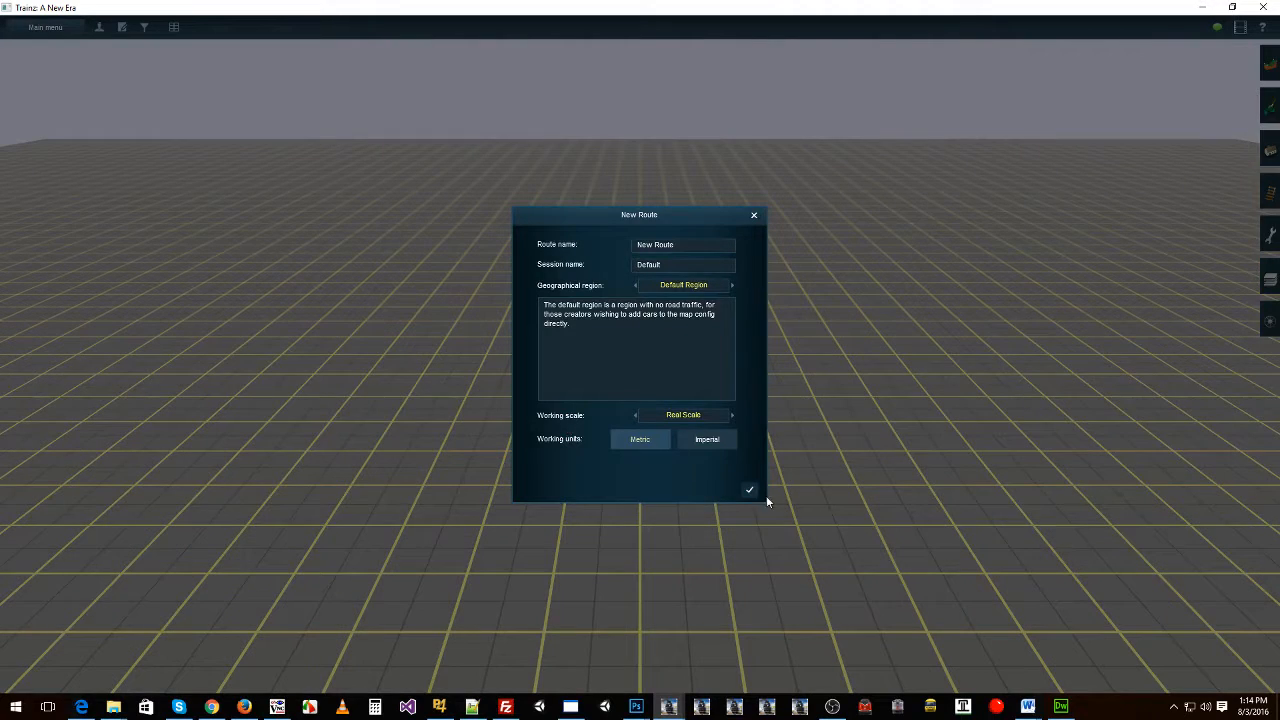
{"action": "left_click", "coordinate": [750, 490]}
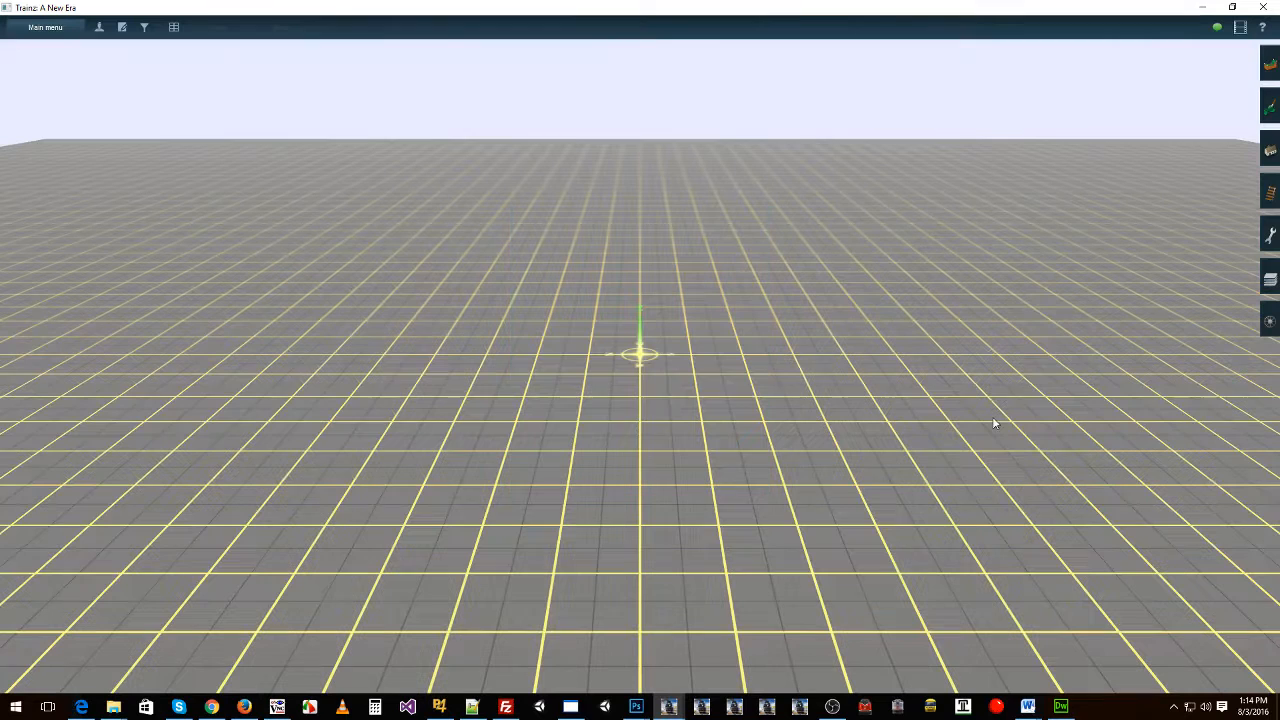
Step: Find the track assets starting with "invi" and lay a straight section of the first Invisible track across the baseboard
{"action": "left_click", "coordinate": [1262, 204]}
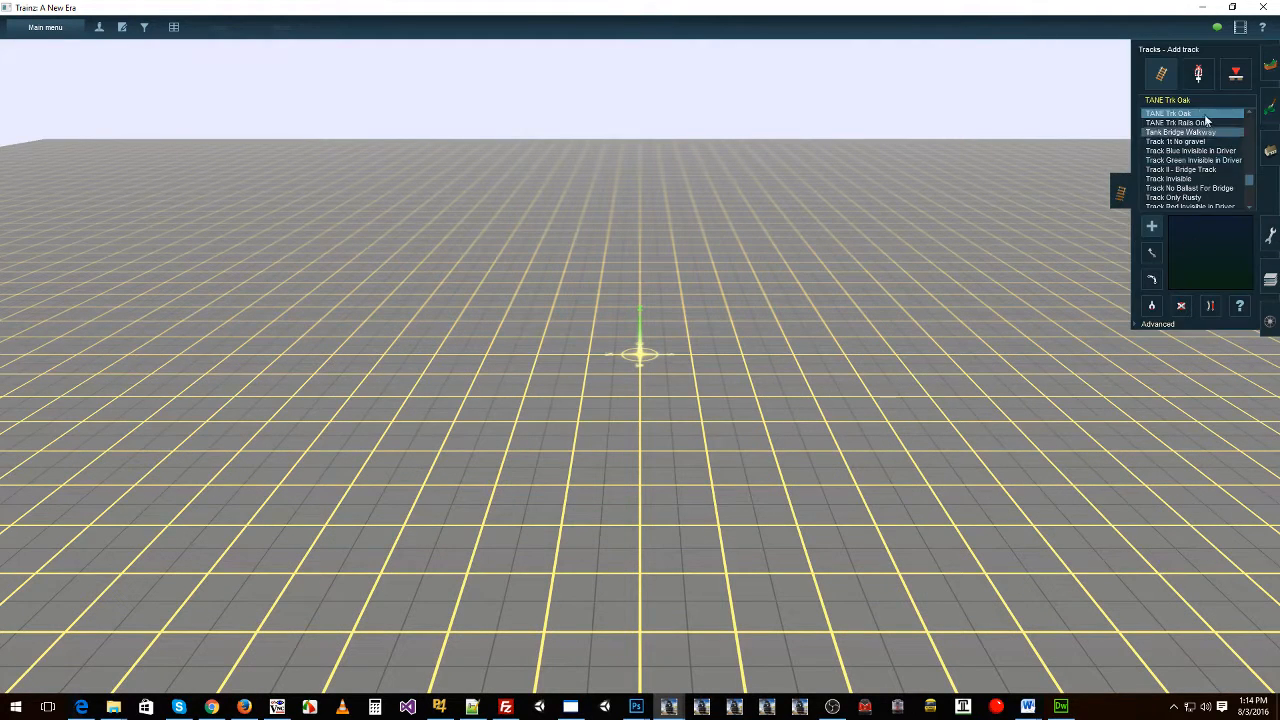
{"action": "left_click", "coordinate": [1190, 100]}
{"action": "type", "text": "invi"}
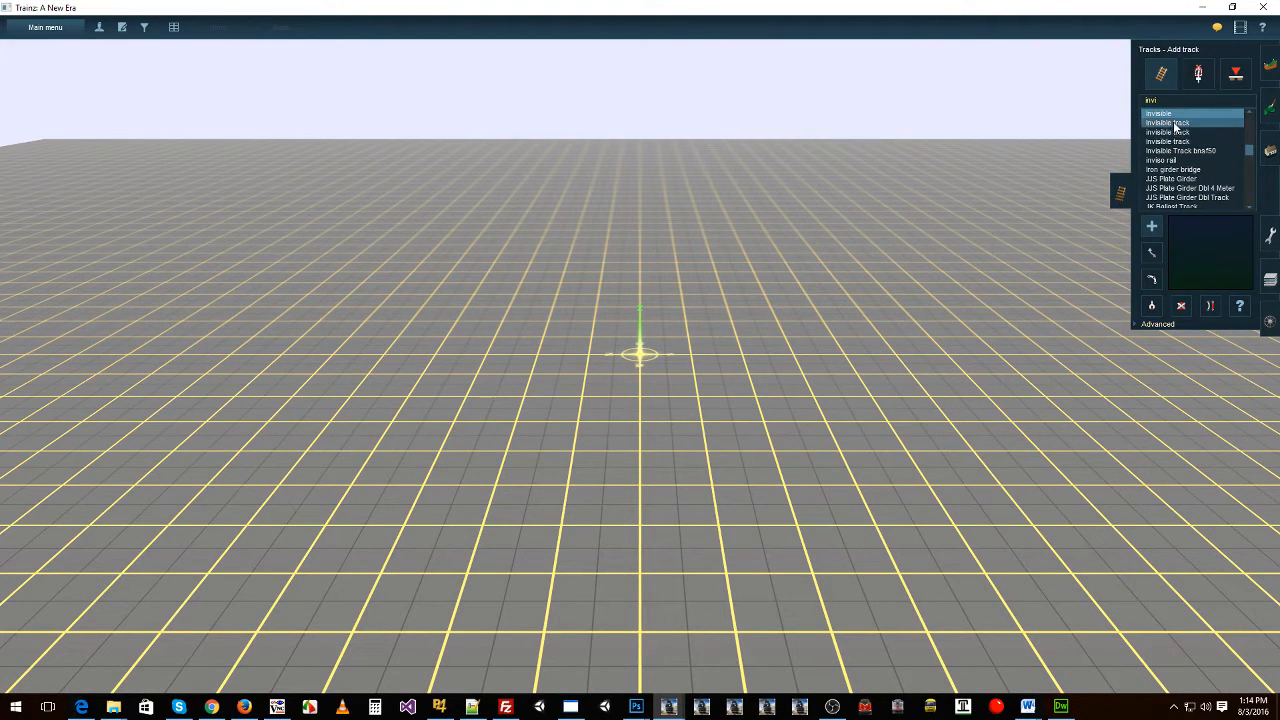
{"action": "left_click", "coordinate": [1170, 123]}
{"action": "left_click_drag", "start_coordinate": [1160, 403], "coordinate": [177, 397]}
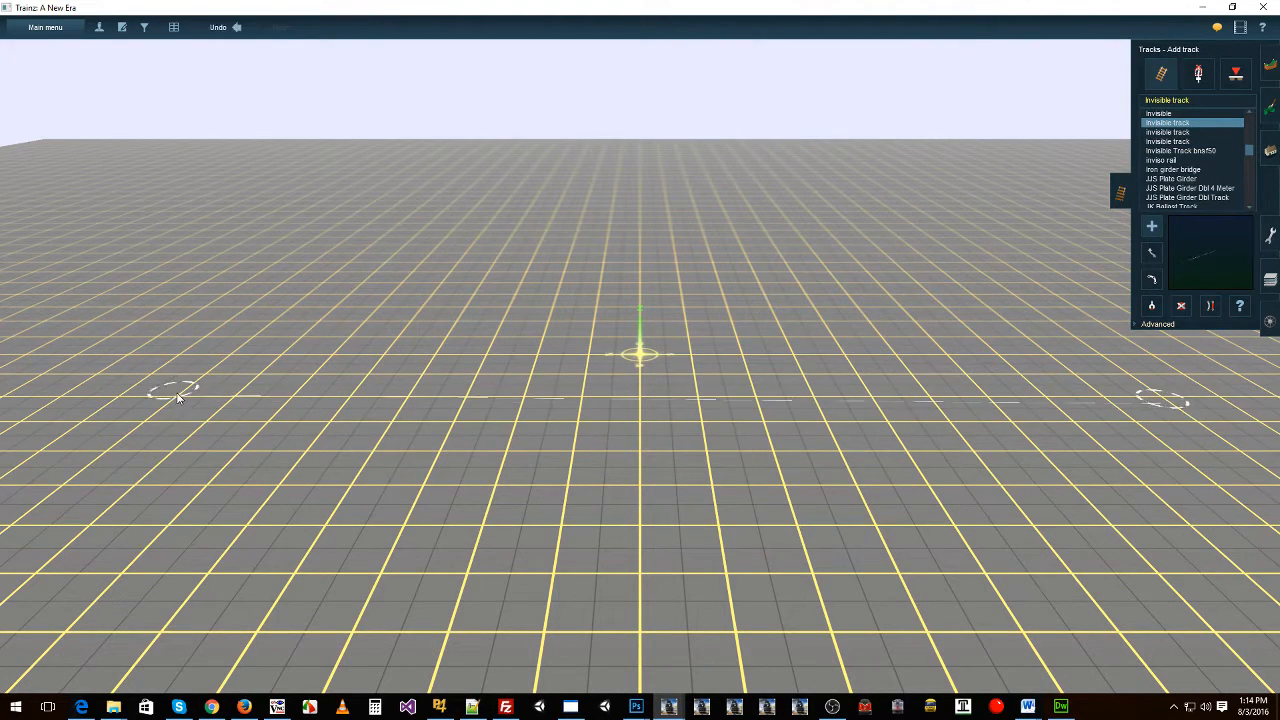
Step: Raise the spline height of the invisible track's near end vertex well above the ground
{"action": "right_click_drag", "start_coordinate": [194, 398], "coordinate": [425, 362]}
{"action": "scroll", "coordinate": [643, 338], "scroll_direction": "up", "scroll_amount": 5}
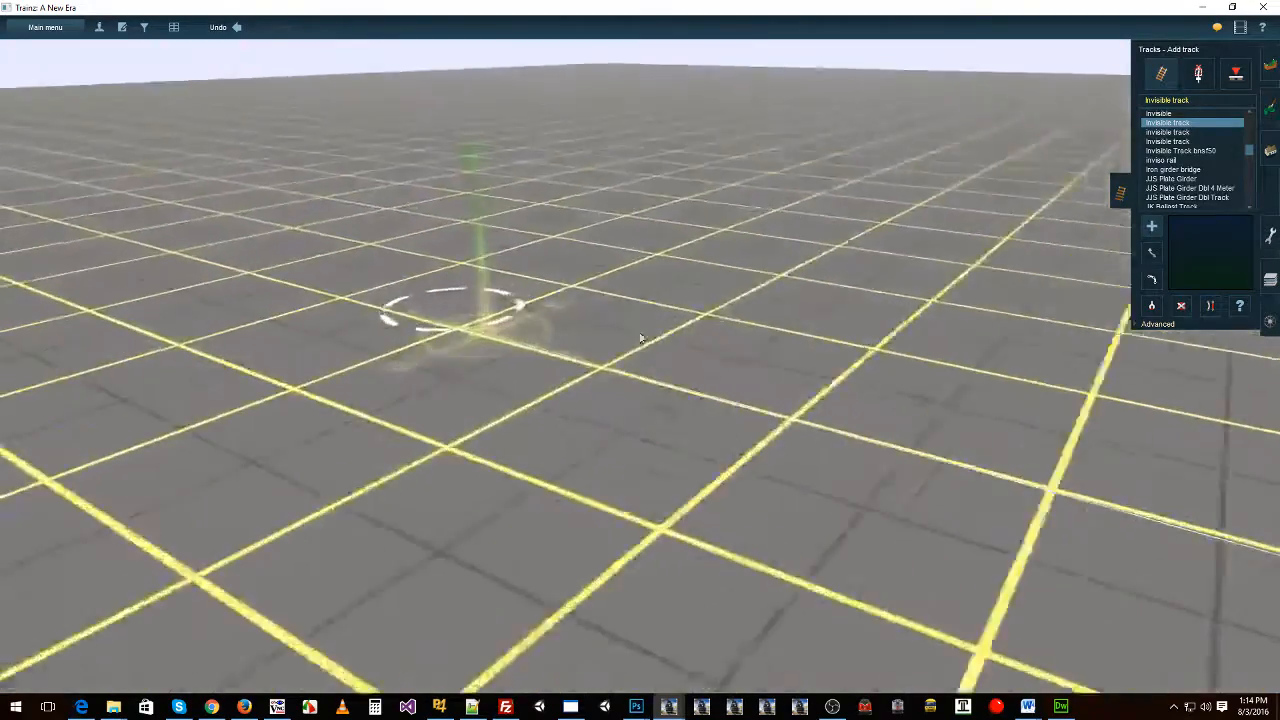
{"action": "left_click", "coordinate": [1158, 324]}
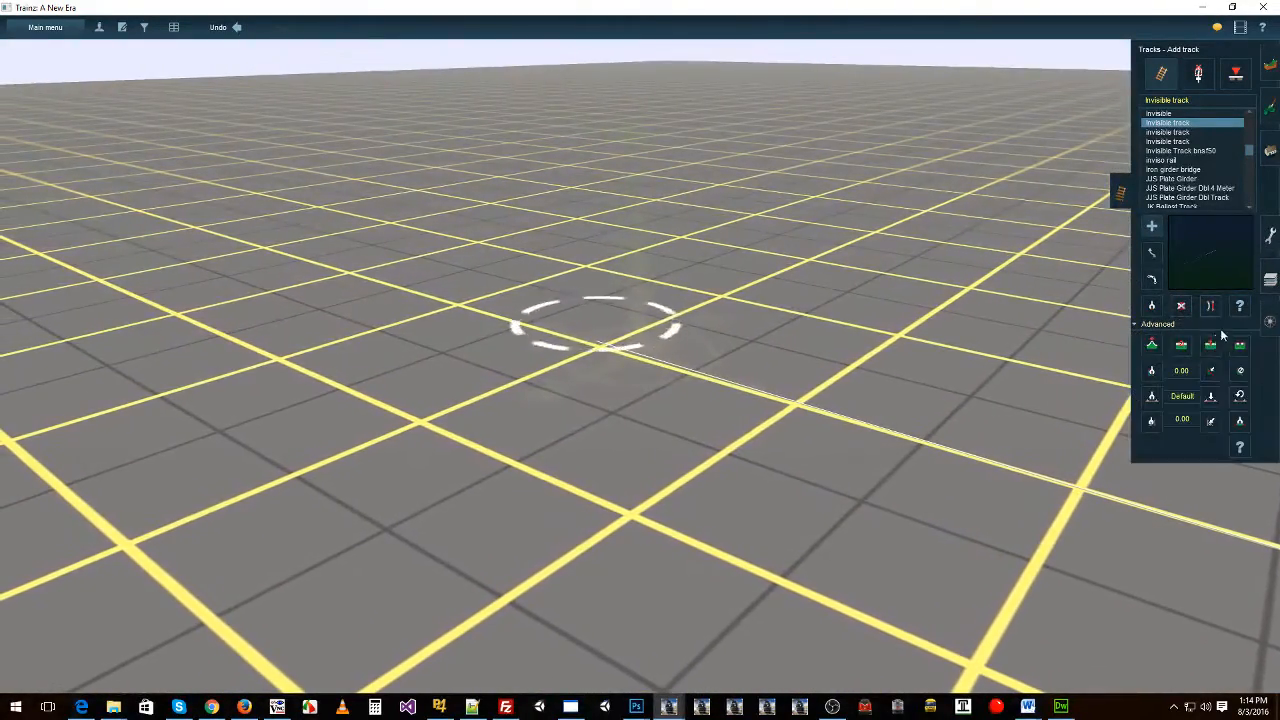
{"action": "key", "text": "h"}
{"action": "mouse_move", "coordinate": [590, 337]}
{"action": "left_mouse_down"}
{"action": "mouse_move", "coordinate": [614, 257]}
{"action": "mouse_move", "coordinate": [703, 239]}
{"action": "left_mouse_up"}
Step: Examine the raised invisible track from several angles and distances, checking what shows of it in the editor
{"action": "right_click", "coordinate": [653, 300]}
{"action": "key", "text": "Up"}
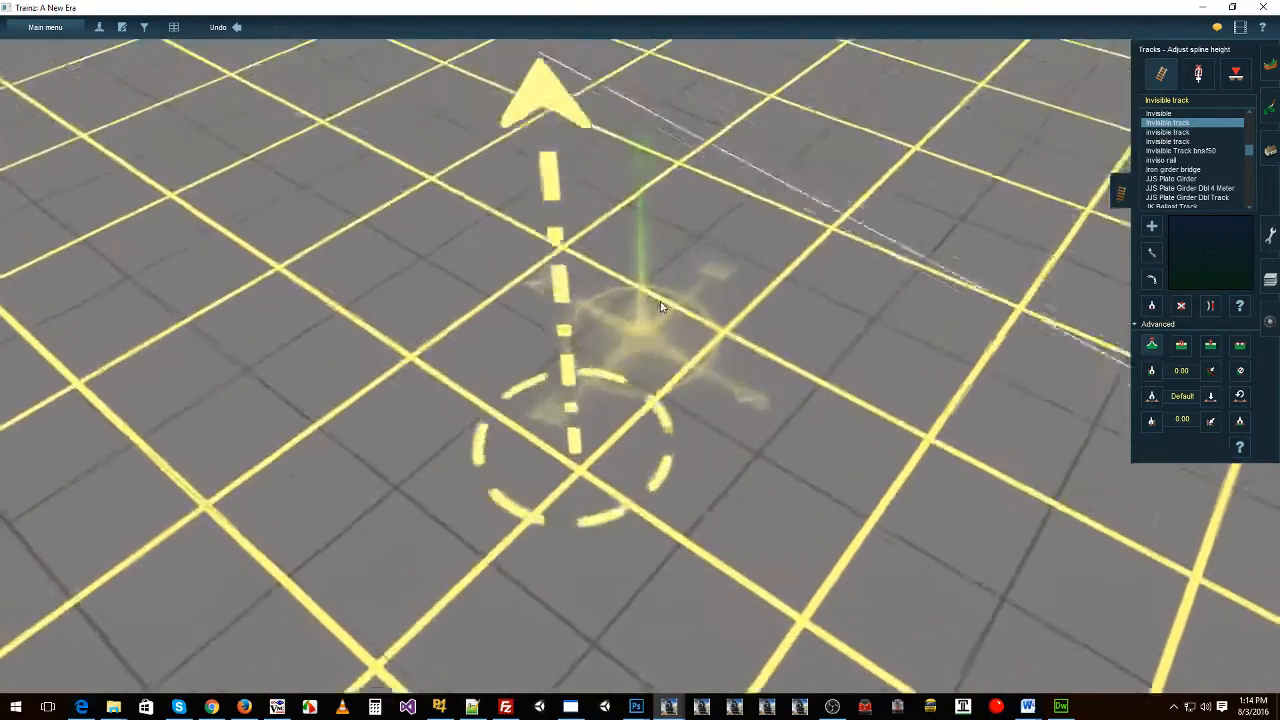
{"action": "key", "text": "Right"}
{"action": "key", "text": "Right"}
{"action": "right_click", "coordinate": [446, 352]}
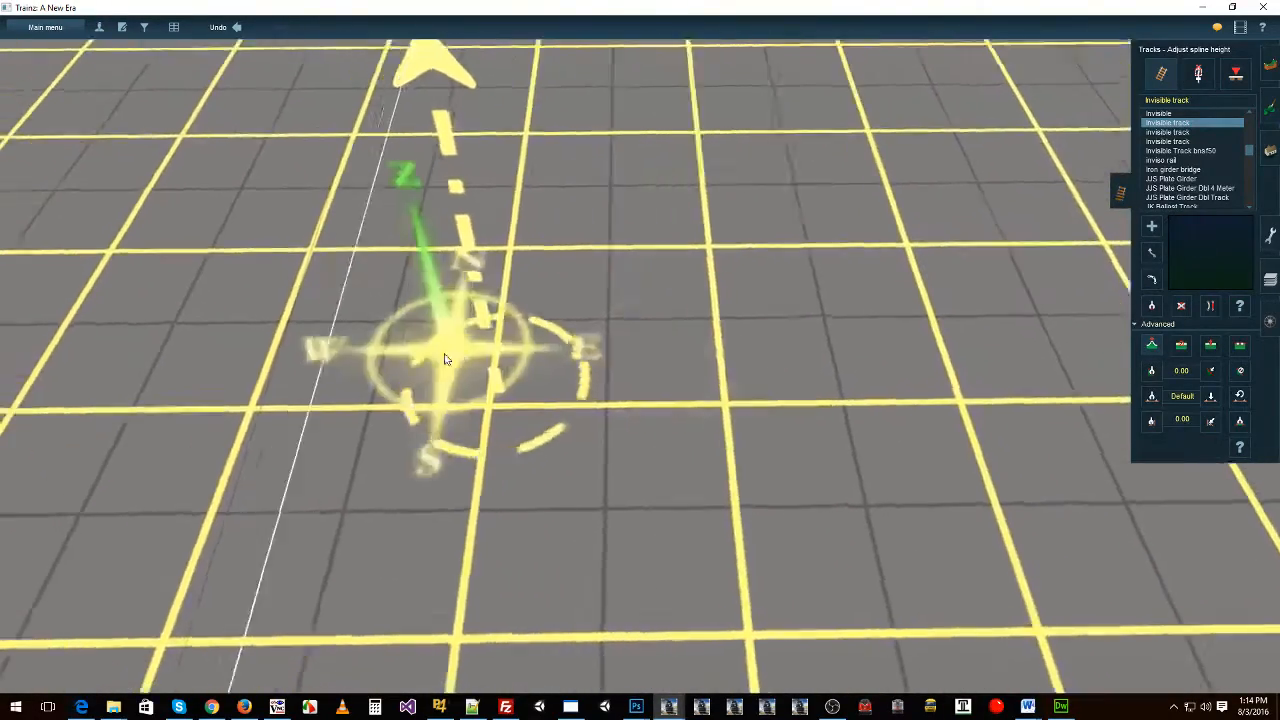
{"action": "key", "text": "Left"}
{"action": "scroll", "coordinate": [812, 287], "scroll_direction": "down", "scroll_amount": 4}
{"action": "scroll", "coordinate": [814, 310], "scroll_direction": "down", "scroll_amount": 3}
{"action": "right_click", "coordinate": [806, 391]}
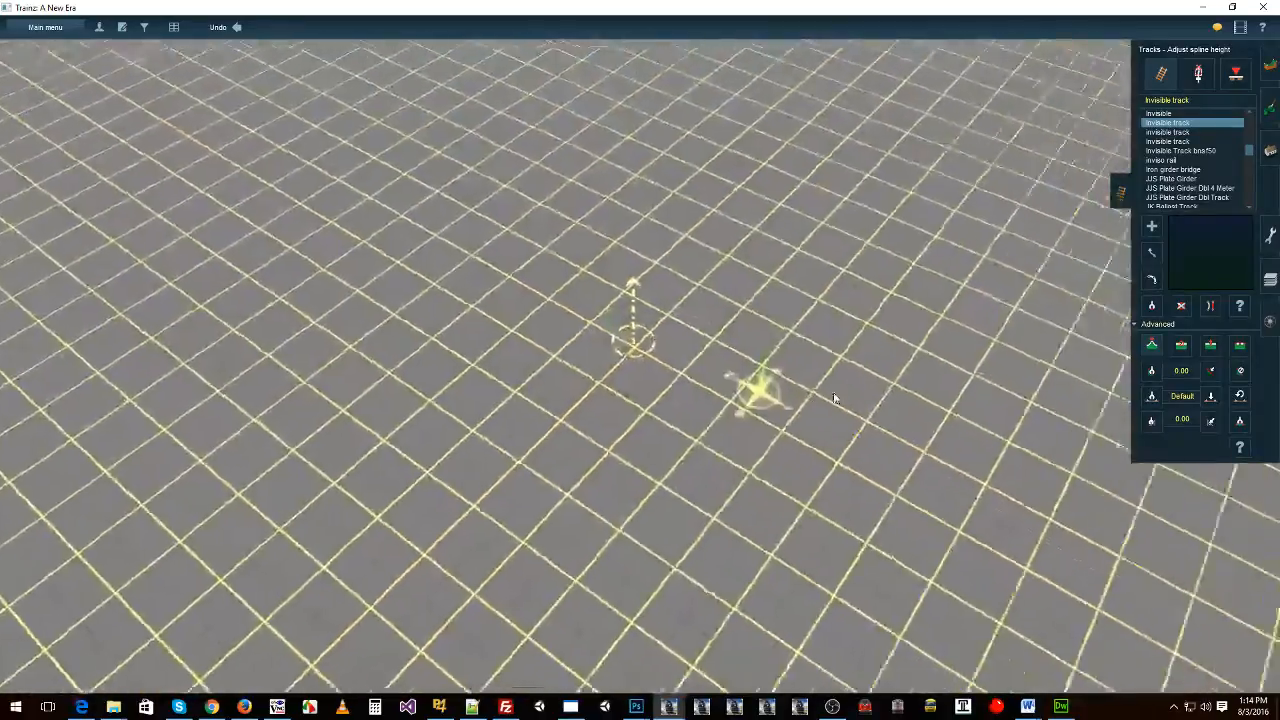
{"action": "key", "text": "Left"}
{"action": "key", "text": "Left"}
{"action": "scroll", "coordinate": [457, 384], "scroll_direction": "up", "scroll_amount": 5}
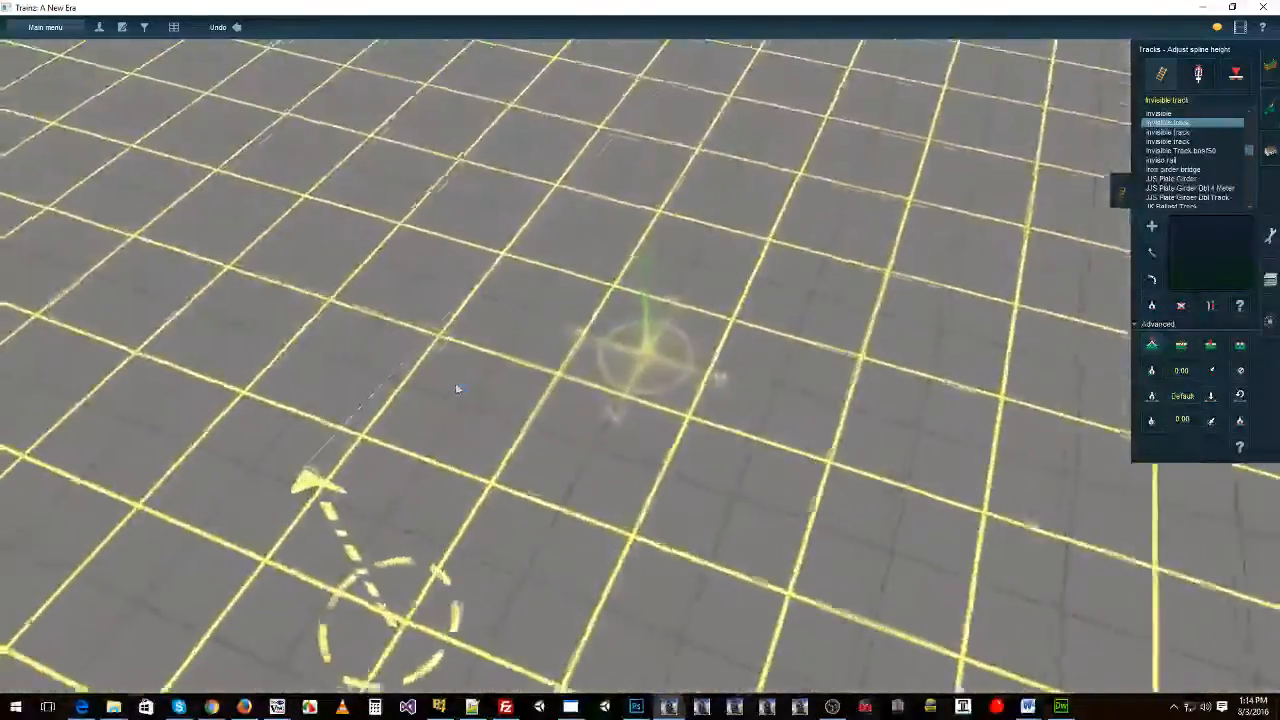
{"action": "scroll", "coordinate": [466, 390], "scroll_direction": "down", "scroll_amount": 4}
{"action": "key", "text": "Down"}
{"action": "right_click", "coordinate": [568, 370]}
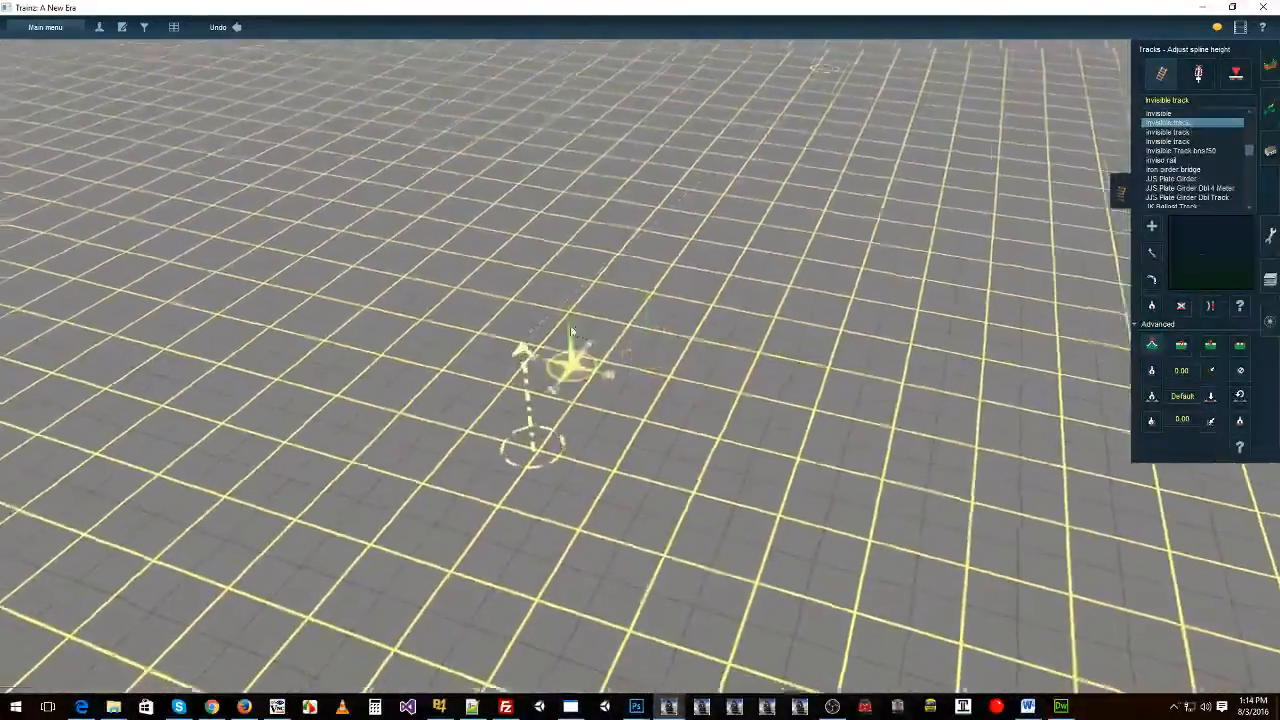
{"action": "scroll", "coordinate": [738, 370], "scroll_direction": "up", "scroll_amount": 5}
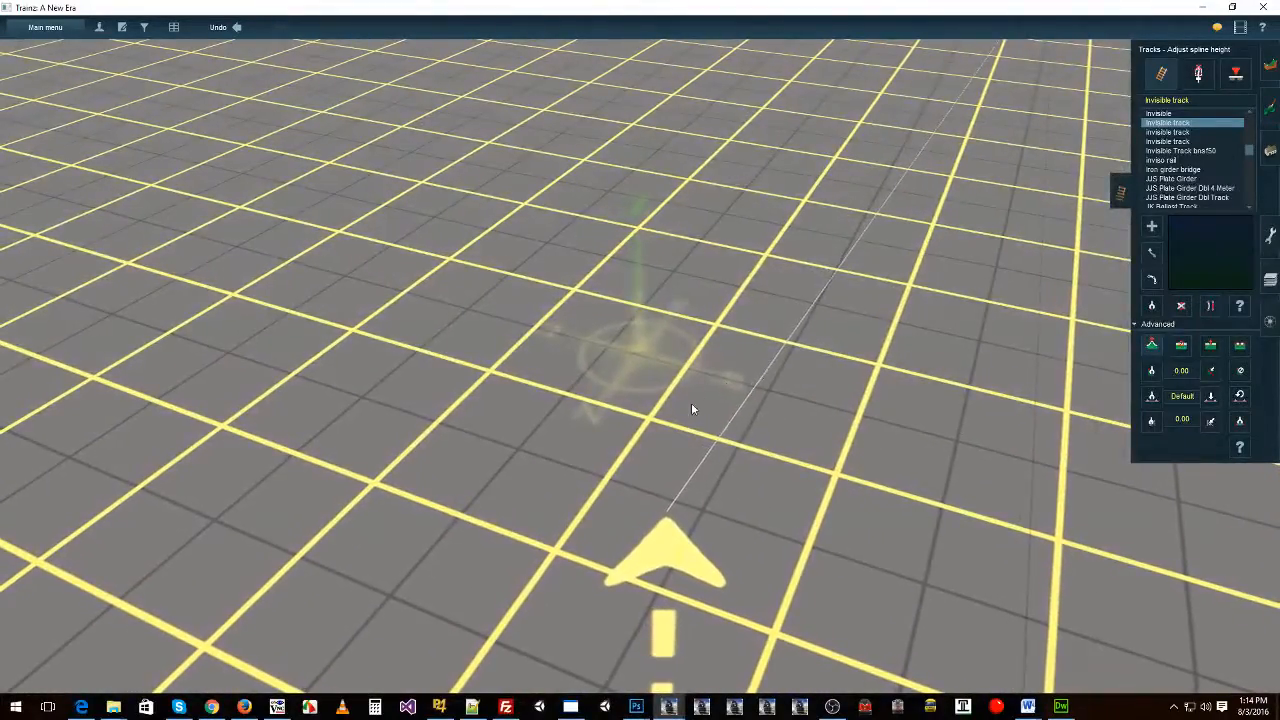
{"action": "right_click_drag", "start_coordinate": [843, 342], "coordinate": [532, 335]}
{"action": "key", "text": "Left"}
{"action": "key", "text": "Left"}
{"action": "key", "text": "Left"}
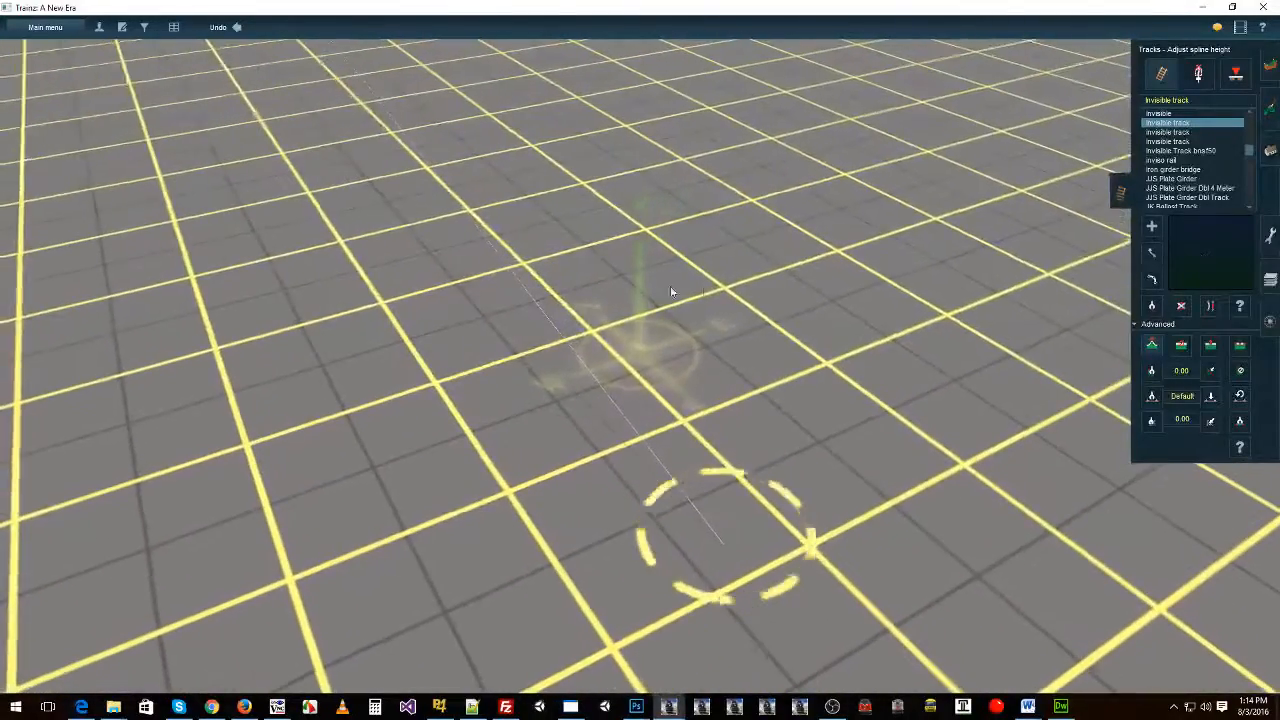
Step: Lay a short section of the second Invisible track across the first one, and select the third Invisible track
{"action": "left_click", "coordinate": [1166, 132]}
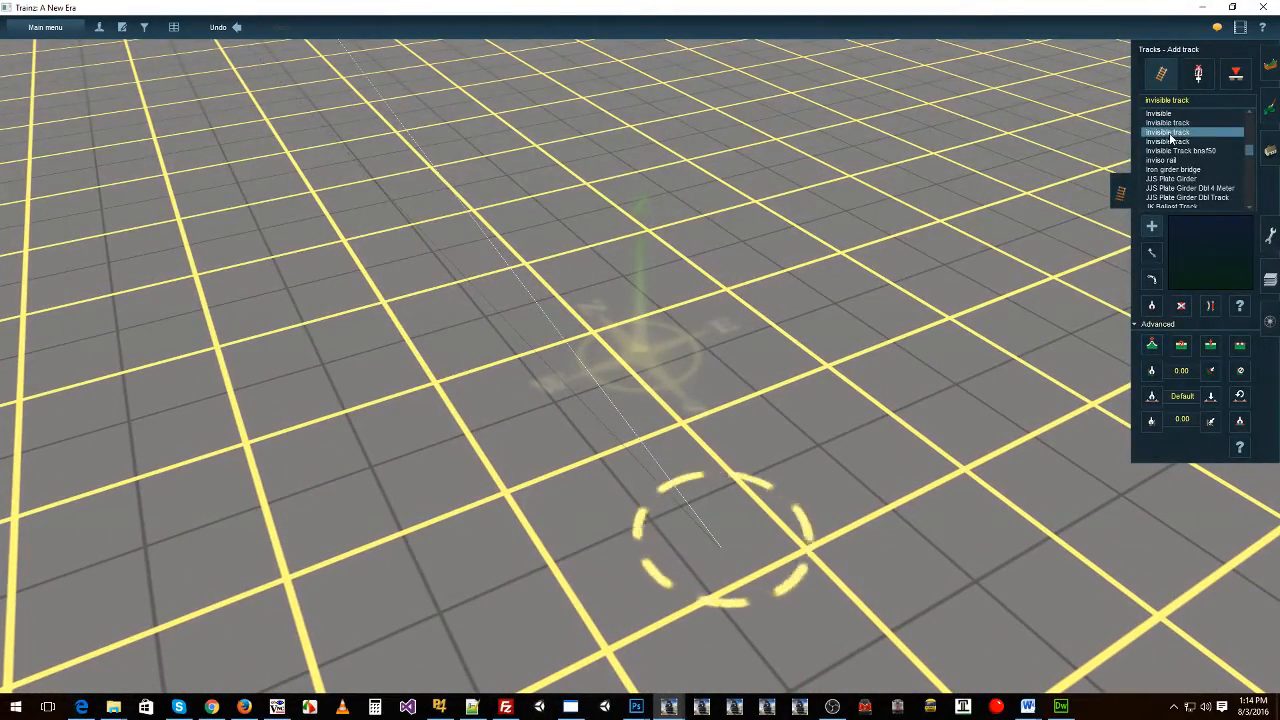
{"action": "left_click", "coordinate": [308, 416]}
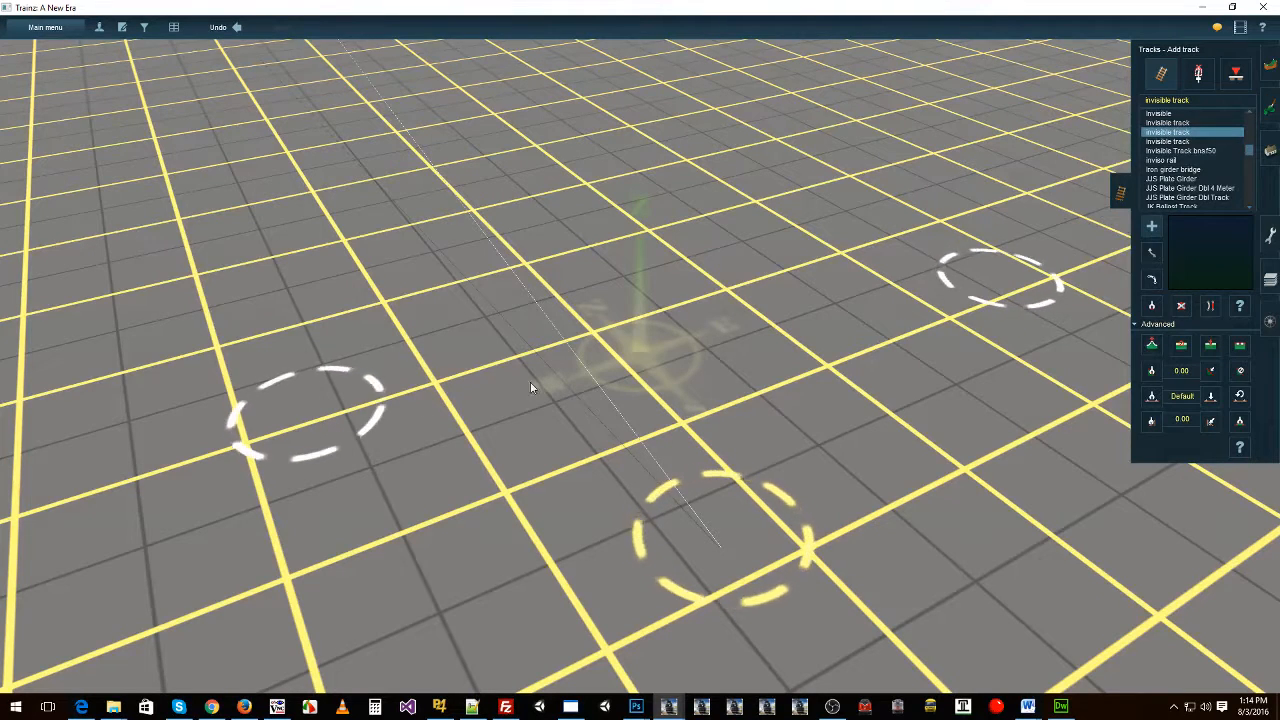
{"action": "left_click", "coordinate": [1170, 143]}
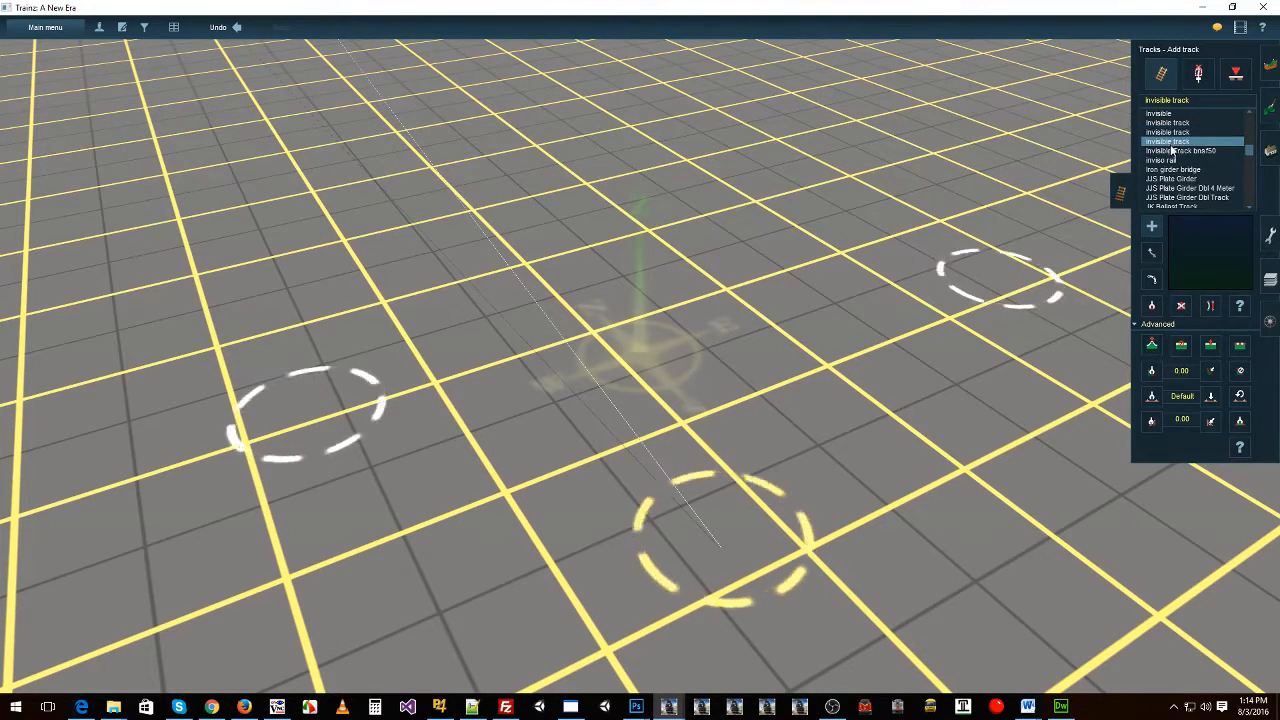
Step: Delete the test sections of invisible track from the baseboard
{"action": "left_click", "coordinate": [1180, 305]}
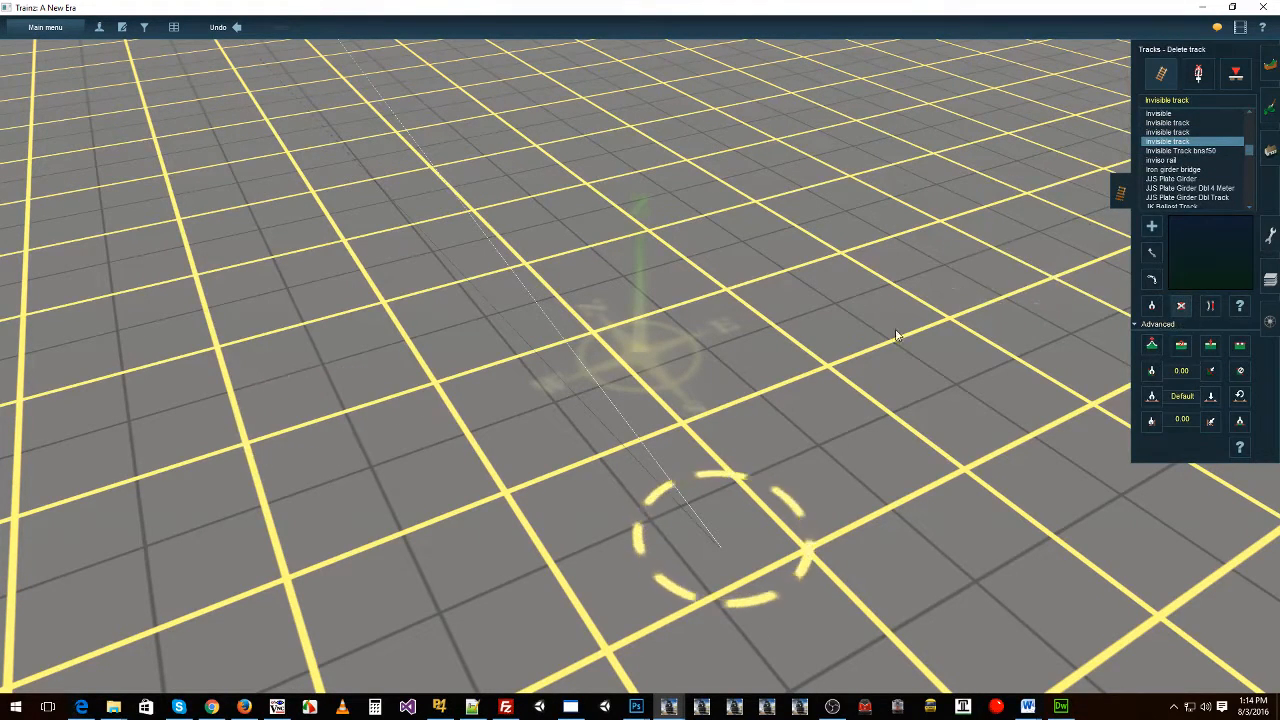
{"action": "left_click", "coordinate": [583, 376]}
{"action": "scroll", "coordinate": [580, 373], "scroll_direction": "down", "scroll_amount": 2}
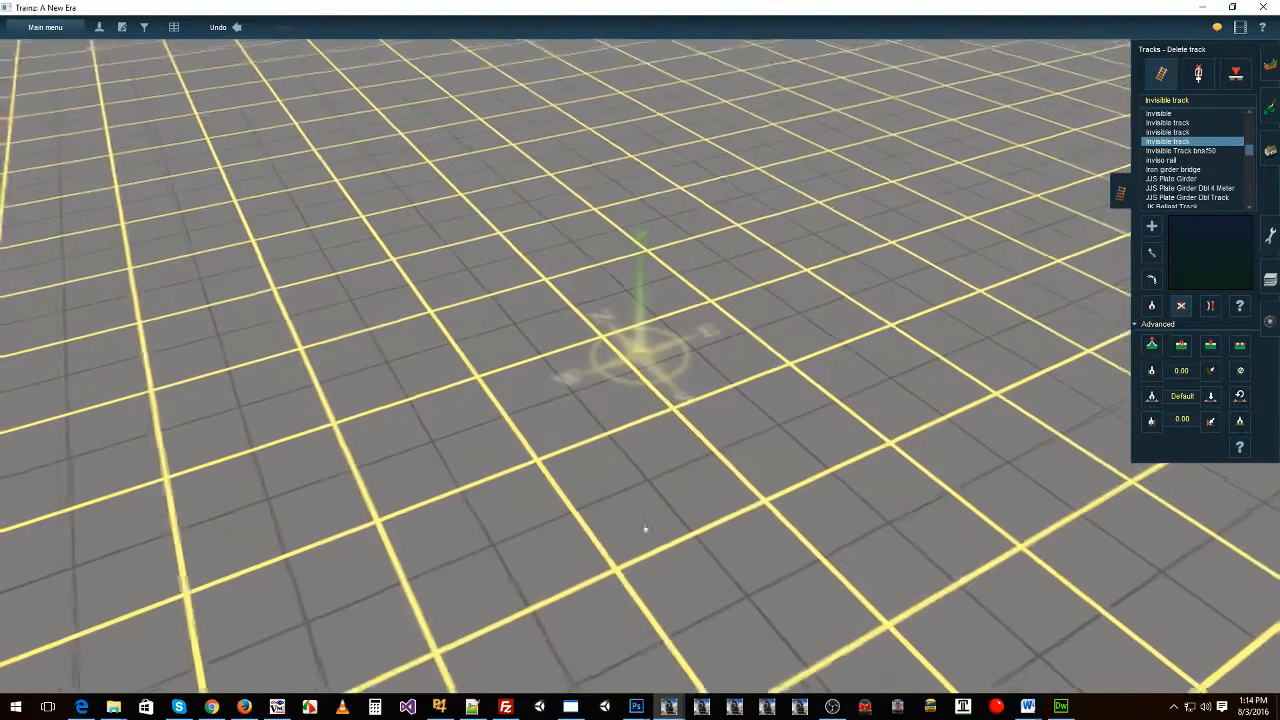
Step: Close the completed download log and choose Invisible Track bnsf50 as the track to add
{"action": "left_click", "coordinate": [674, 704]}
{"action": "left_click", "coordinate": [720, 645]}
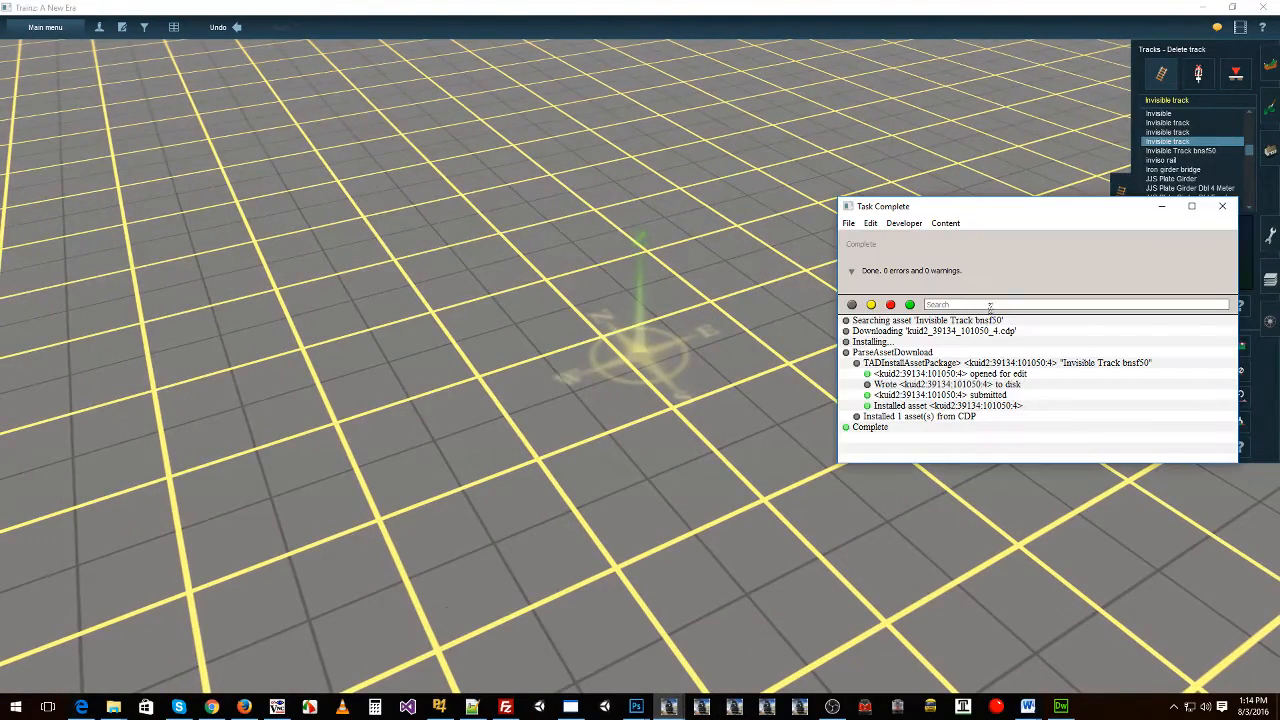
{"action": "left_click", "coordinate": [1223, 207]}
{"action": "left_click", "coordinate": [1215, 150]}
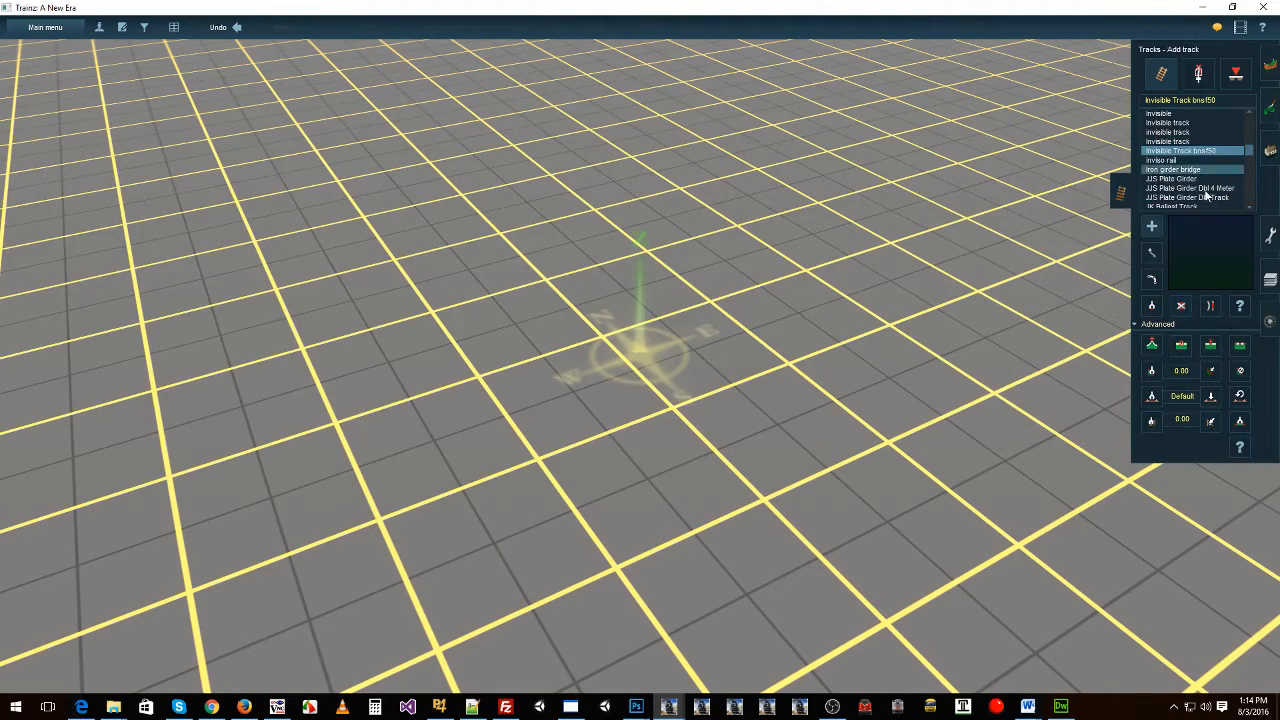
Step: Lay a straight section of Invisible Track bnsf50 across the baseboard
{"action": "scroll", "coordinate": [1248, 170], "scroll_direction": "down", "scroll_amount": 10}
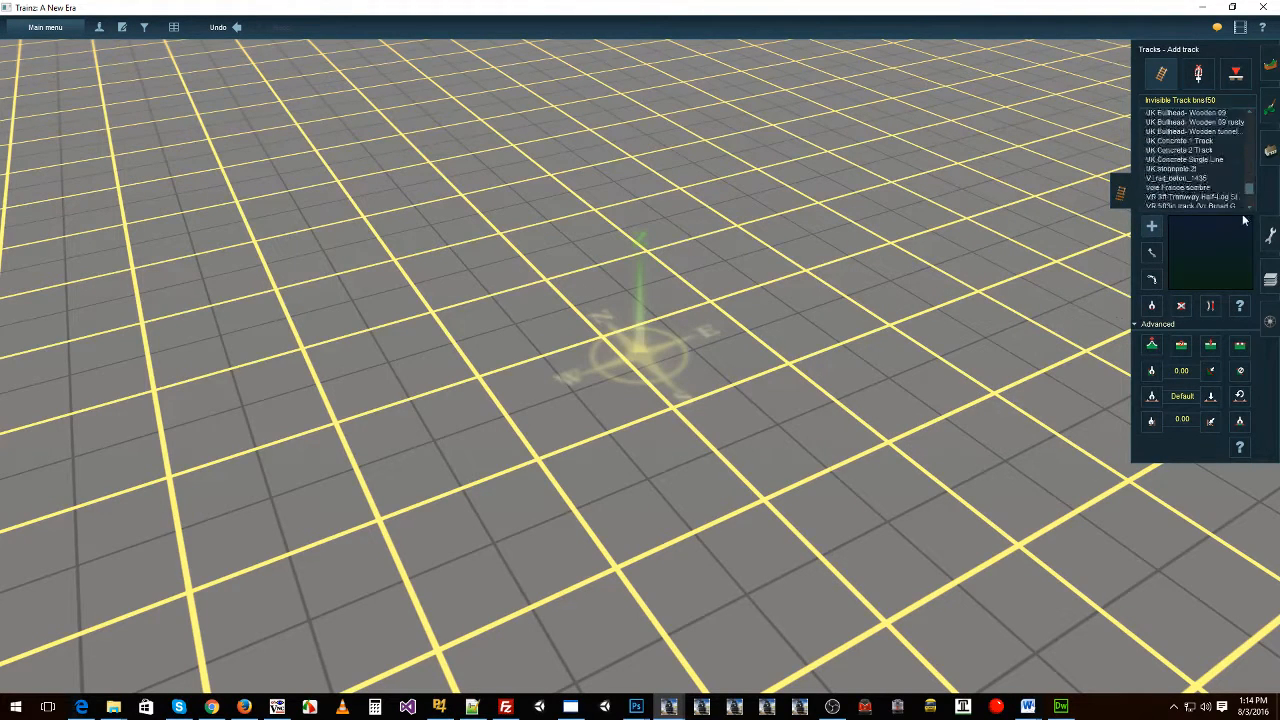
{"action": "scroll", "coordinate": [1243, 156], "scroll_direction": "up", "scroll_amount": 10}
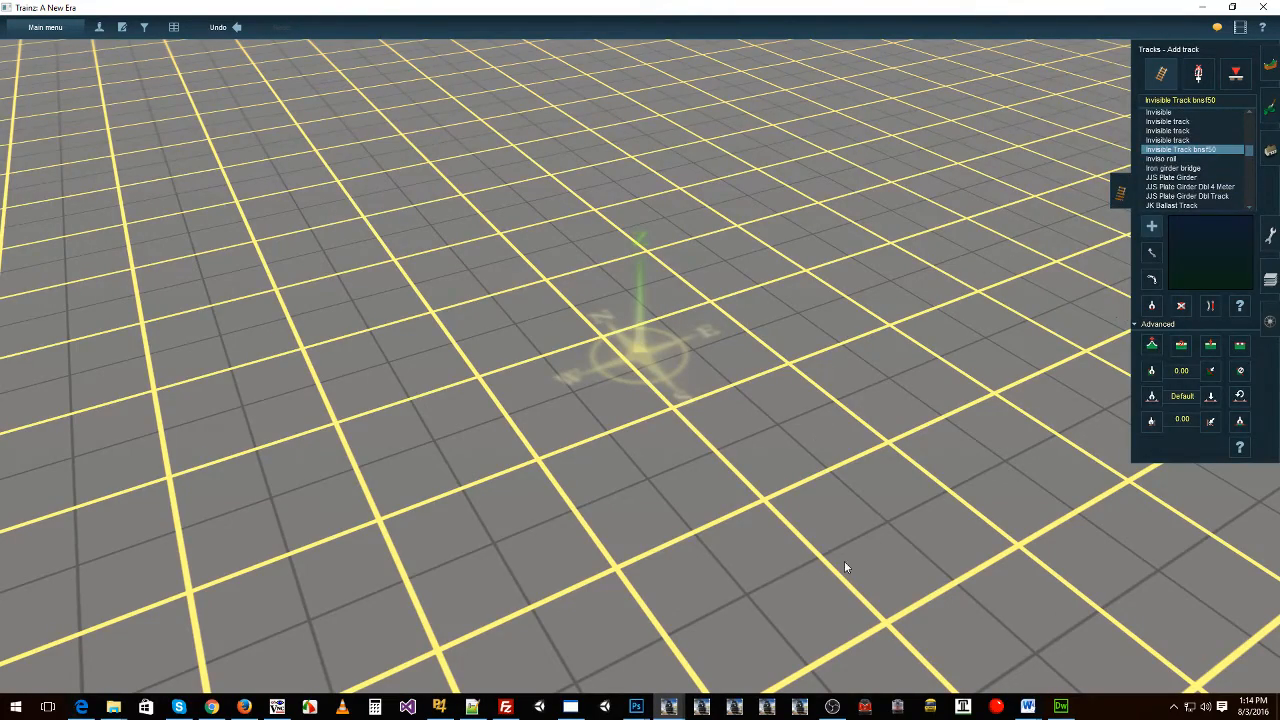
{"action": "scroll", "coordinate": [513, 256], "scroll_direction": "down", "scroll_amount": 10}
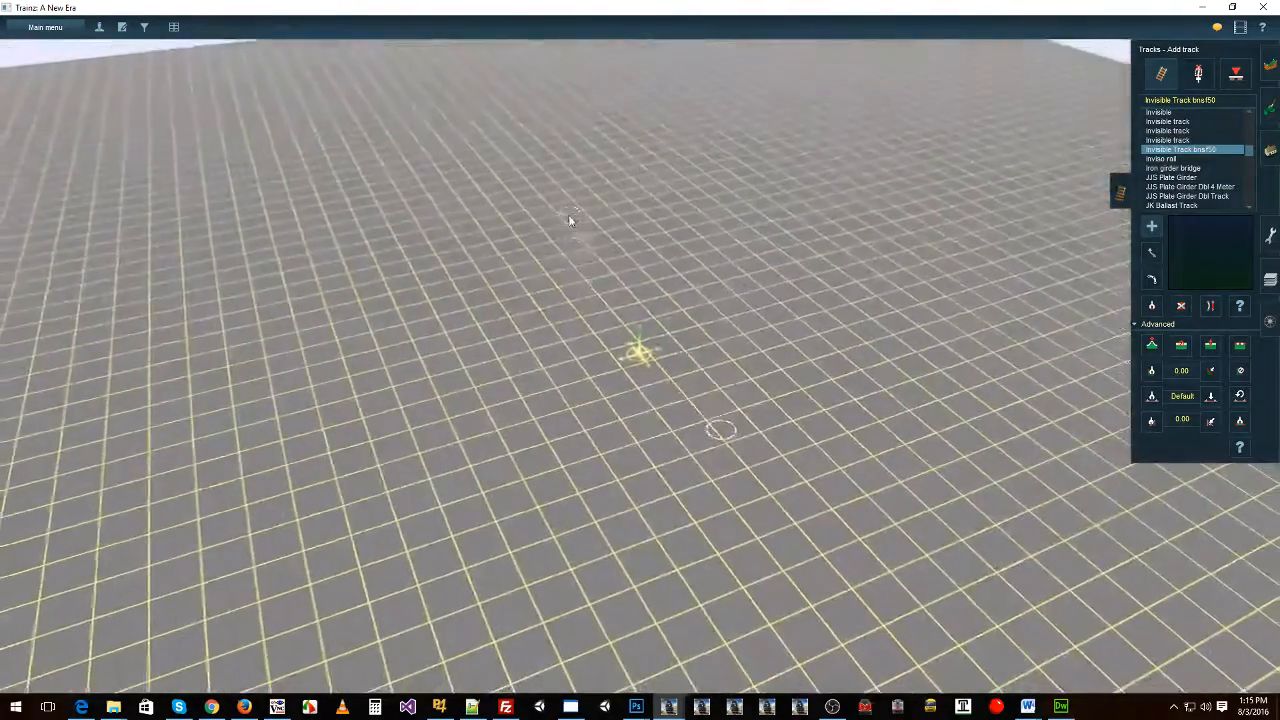
{"action": "left_click", "coordinate": [568, 220]}
{"action": "scroll", "coordinate": [574, 464], "scroll_direction": "up", "scroll_amount": 8}
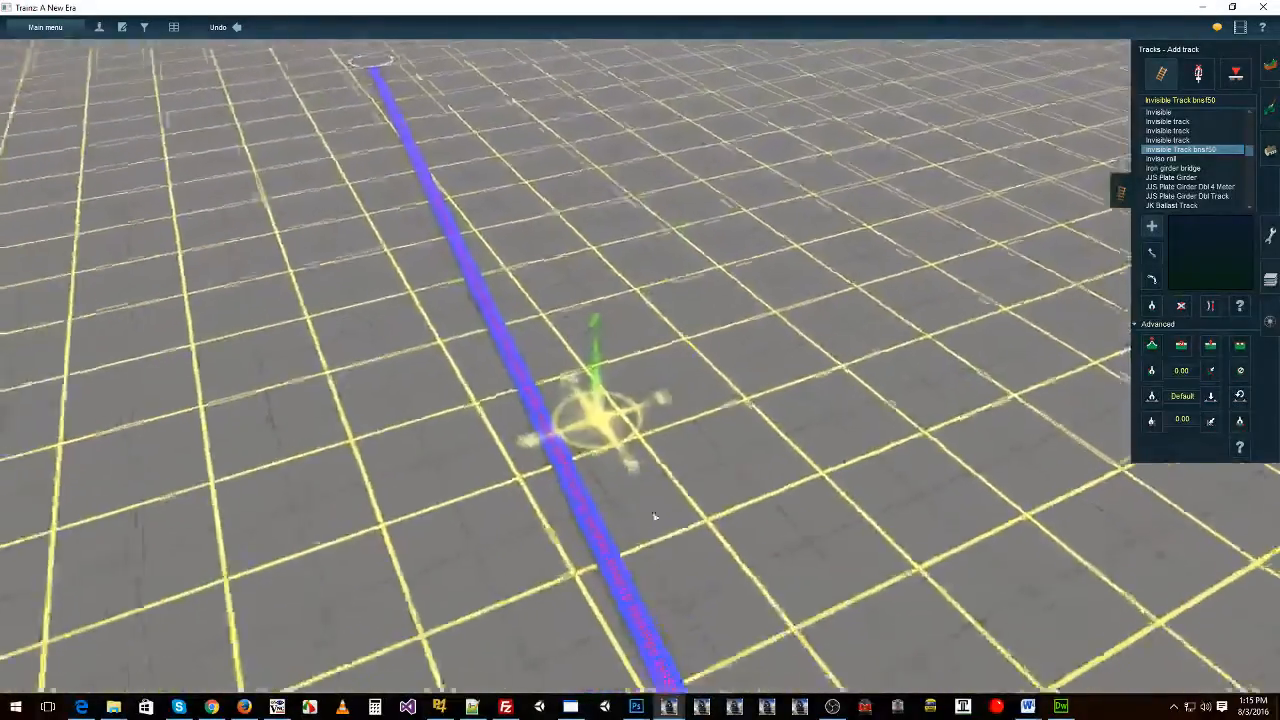
{"action": "scroll", "coordinate": [655, 516], "scroll_direction": "up", "scroll_amount": 5}
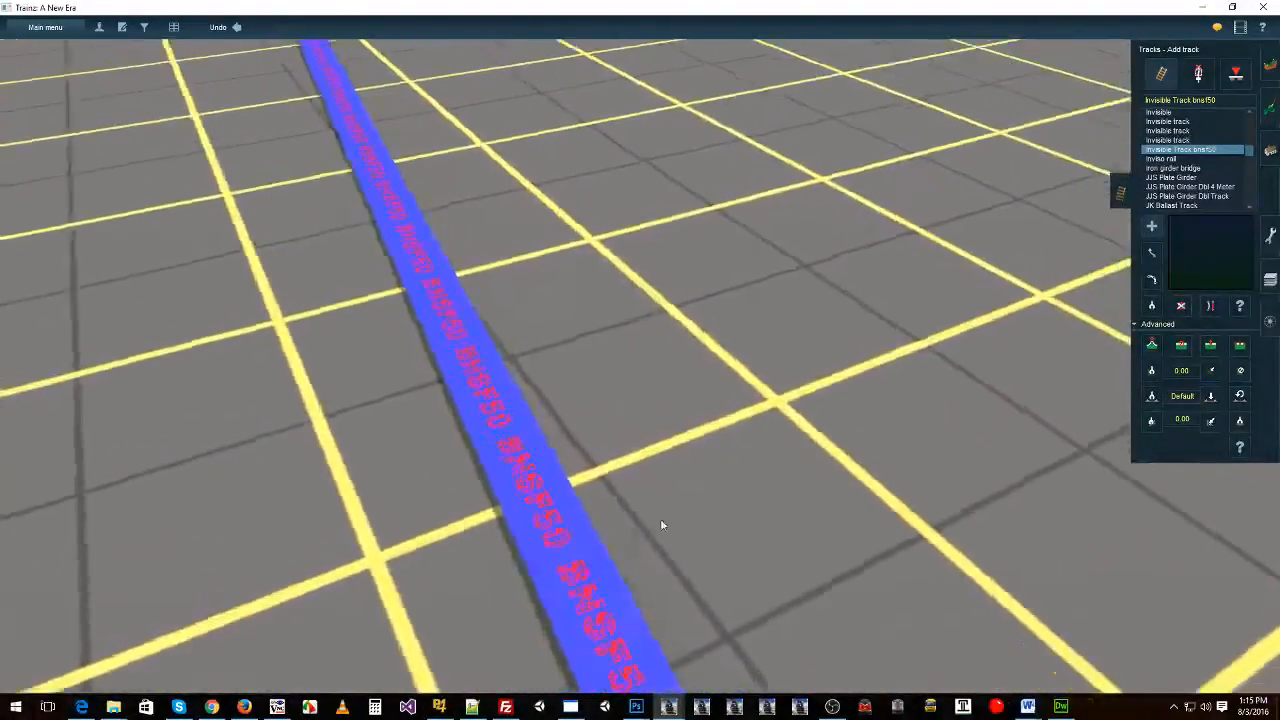
Step: Lengthen the Invisible Track bnsf50 section by moving its end points outward toward opposite edges of the baseboard
{"action": "right_click_drag", "start_coordinate": [661, 525], "coordinate": [871, 446]}
{"action": "scroll", "coordinate": [900, 435], "scroll_direction": "down", "scroll_amount": 6}
{"action": "right_click", "coordinate": [966, 404]}
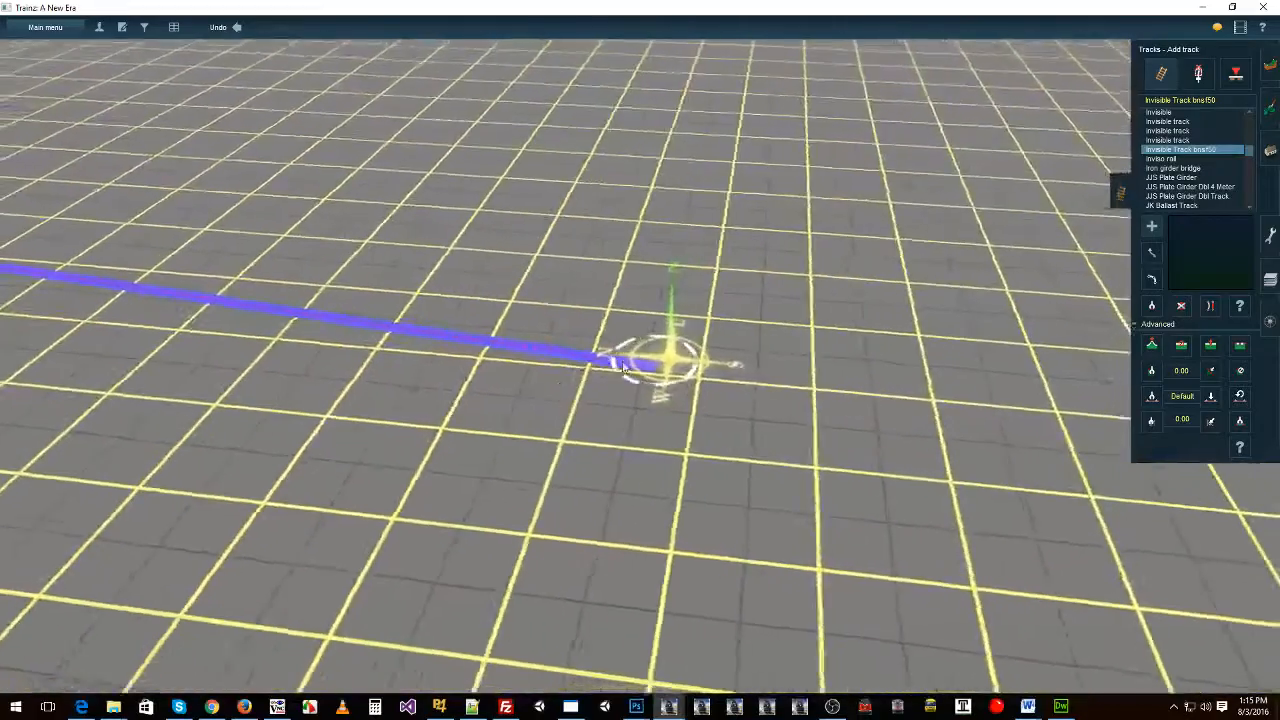
{"action": "scroll", "coordinate": [622, 368], "scroll_direction": "down", "scroll_amount": 5}
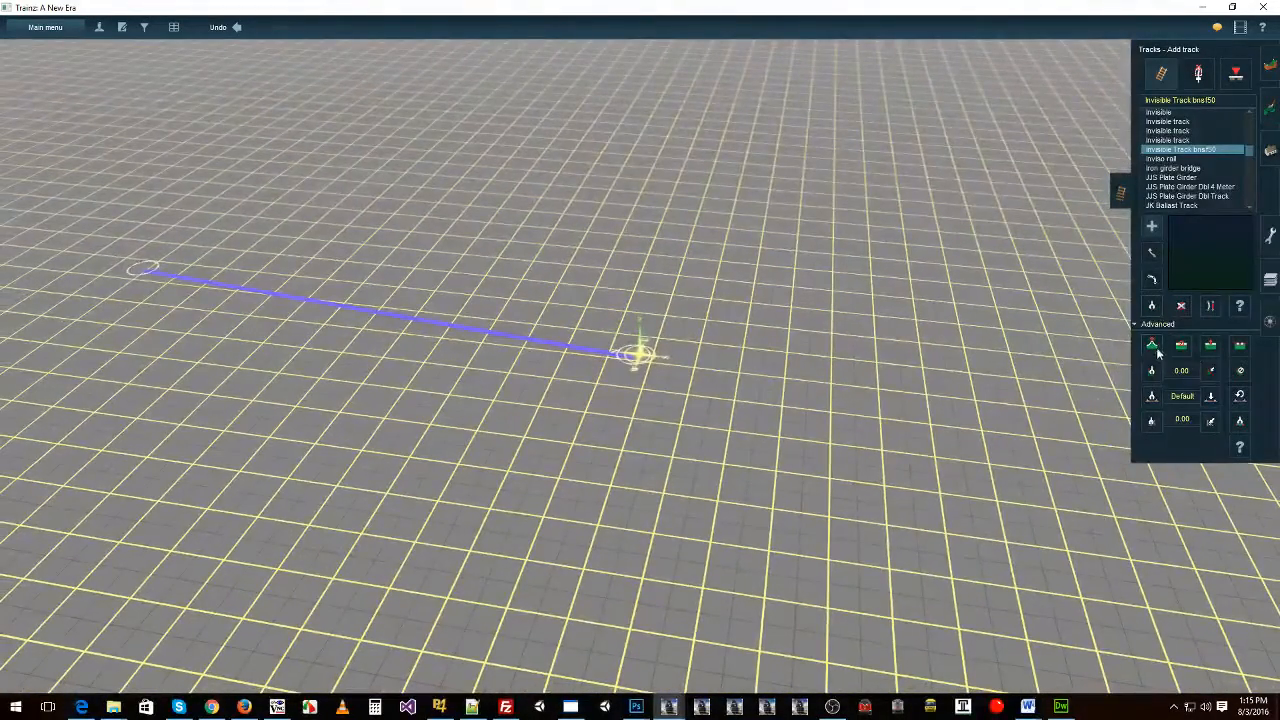
{"action": "scroll", "coordinate": [653, 384], "scroll_direction": "down", "scroll_amount": 10}
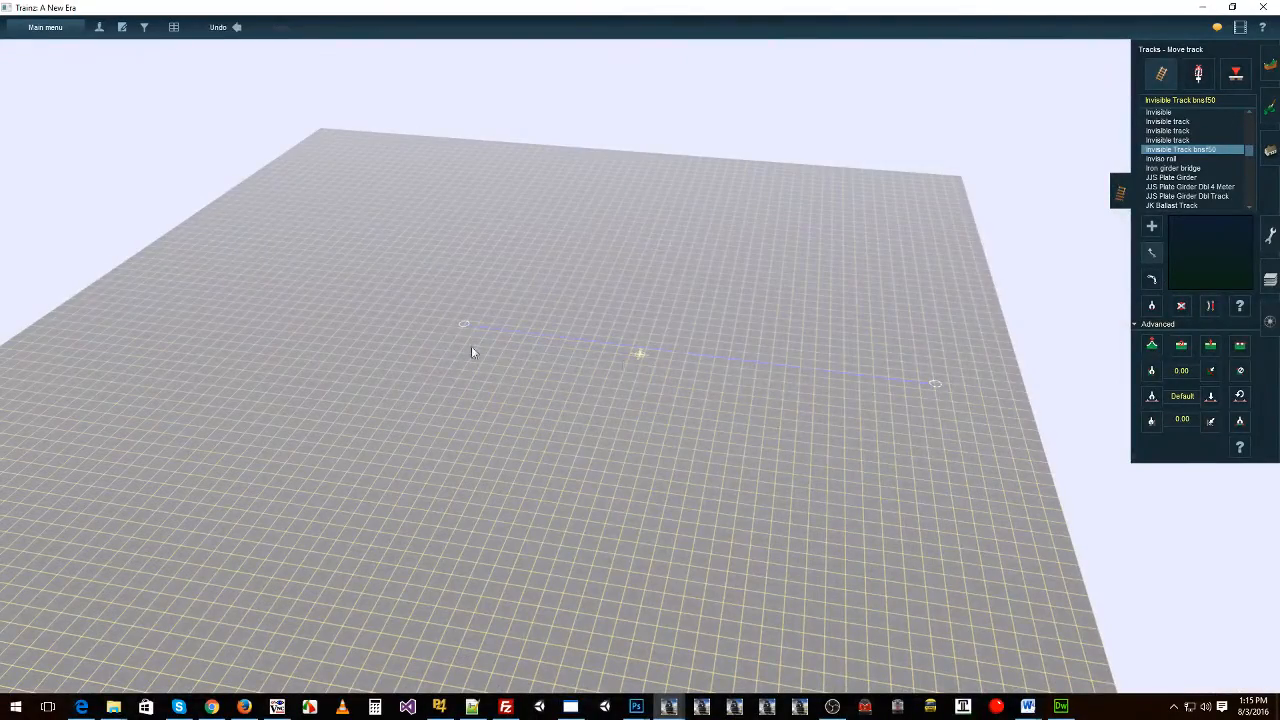
{"action": "left_click_drag", "start_coordinate": [462, 324], "coordinate": [249, 317]}
{"action": "scroll", "coordinate": [433, 375], "scroll_direction": "up", "scroll_amount": 10}
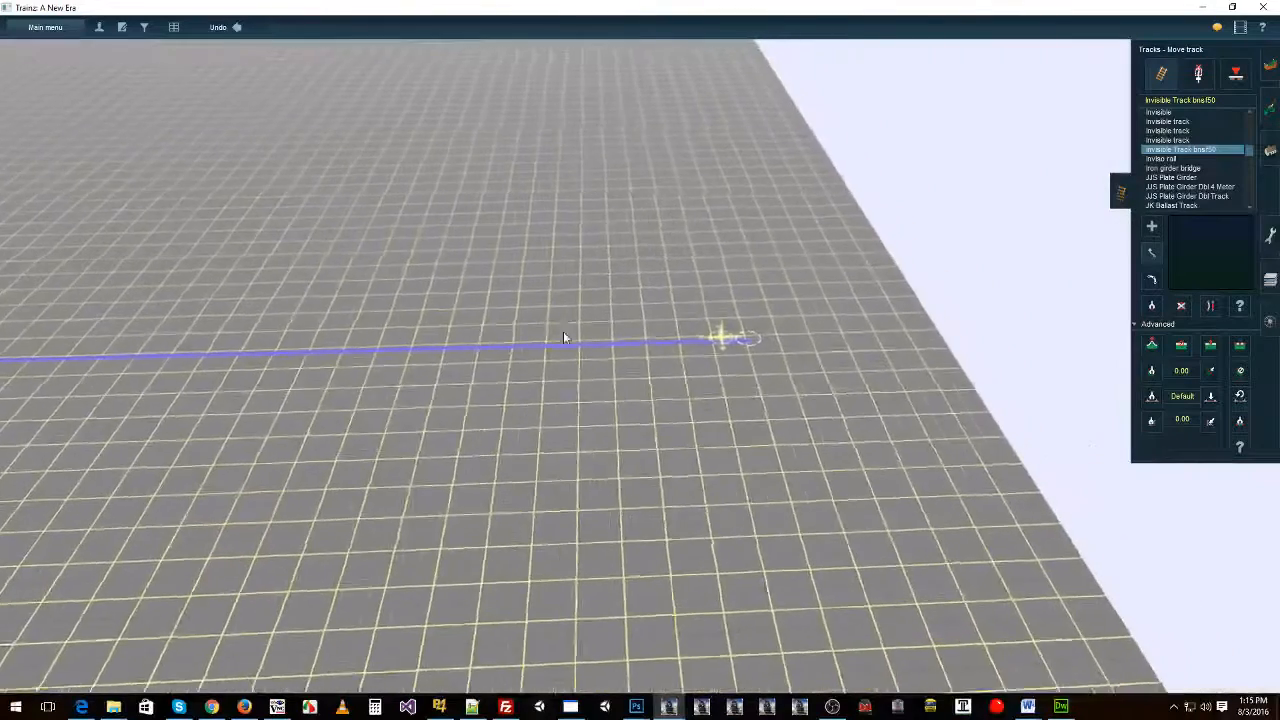
Step: Raise one end of the lengthened track well above the ground by adjusting its spline height
{"action": "scroll", "coordinate": [563, 337], "scroll_direction": "down", "scroll_amount": 15}
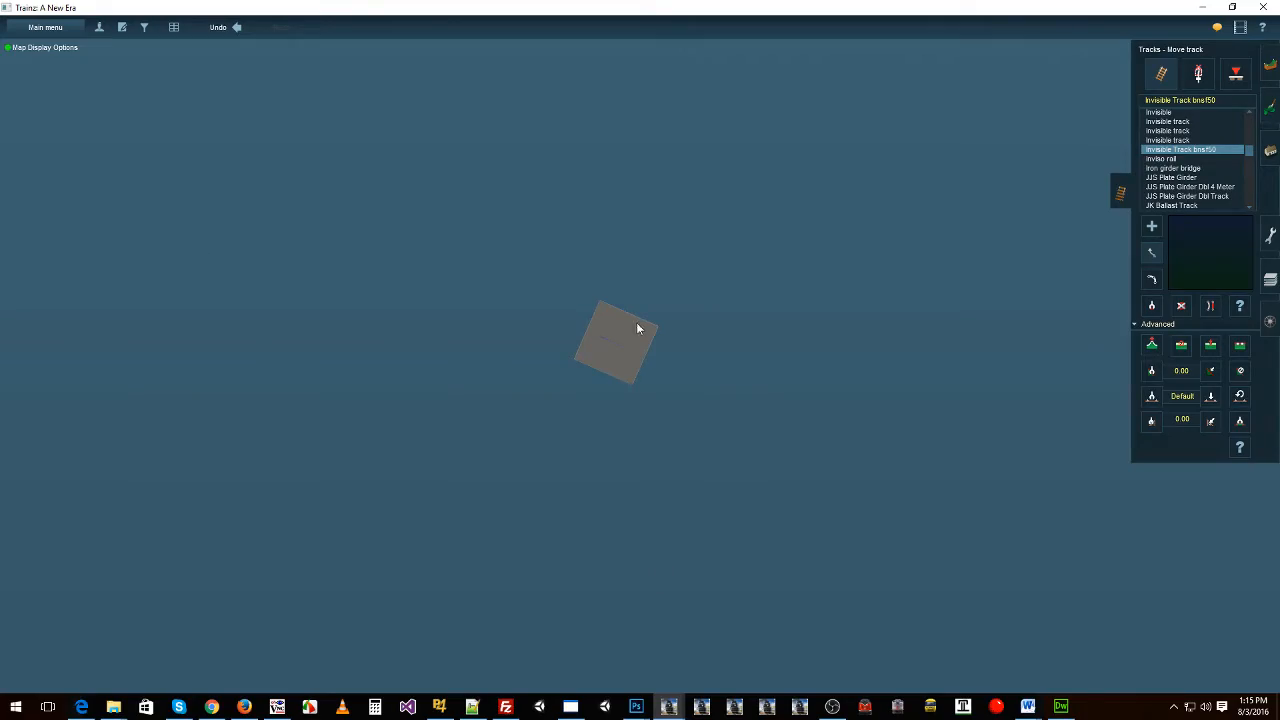
{"action": "scroll", "coordinate": [637, 327], "scroll_direction": "up", "scroll_amount": 15}
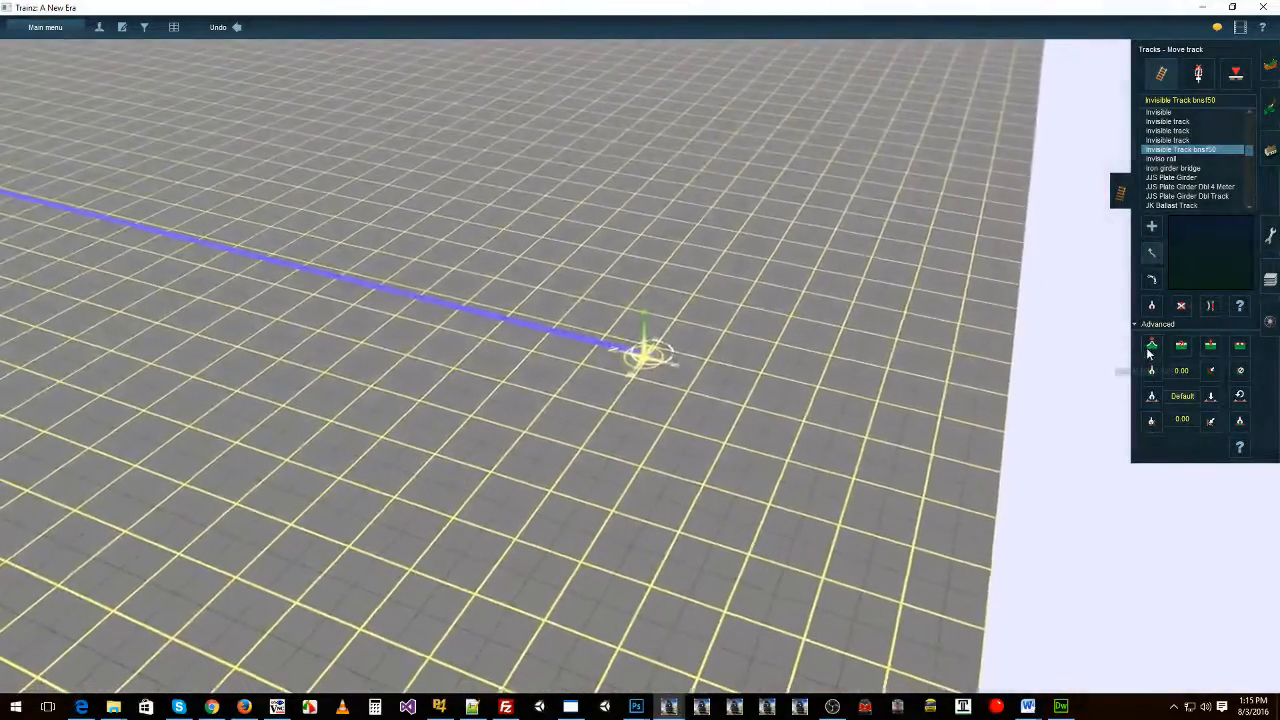
{"action": "left_click", "coordinate": [1152, 345]}
{"action": "left_click_drag", "start_coordinate": [645, 352], "coordinate": [651, 138]}
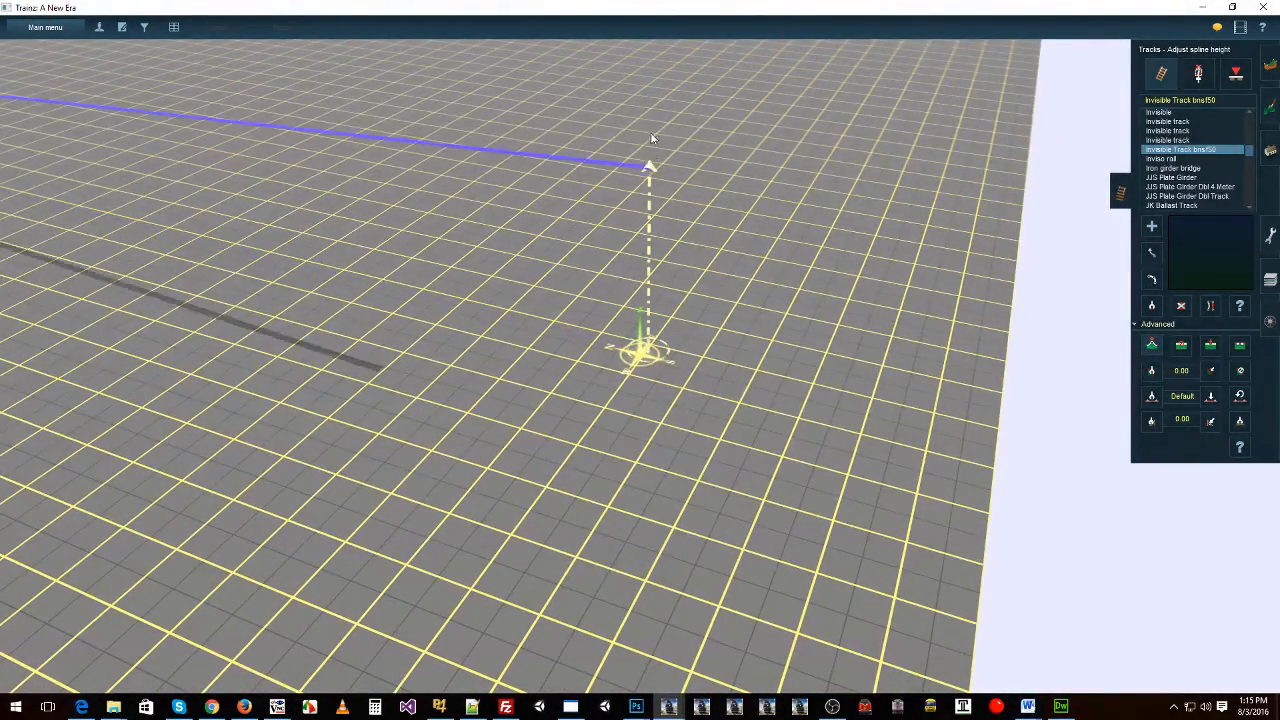
Step: Raise the opposite end of the track high above the baseboard by adjusting its spline height
{"action": "scroll", "coordinate": [674, 300], "scroll_direction": "down", "scroll_amount": 8}
{"action": "right_click", "coordinate": [391, 297]}
{"action": "right_click", "coordinate": [491, 258]}
{"action": "key", "text": "Left"}
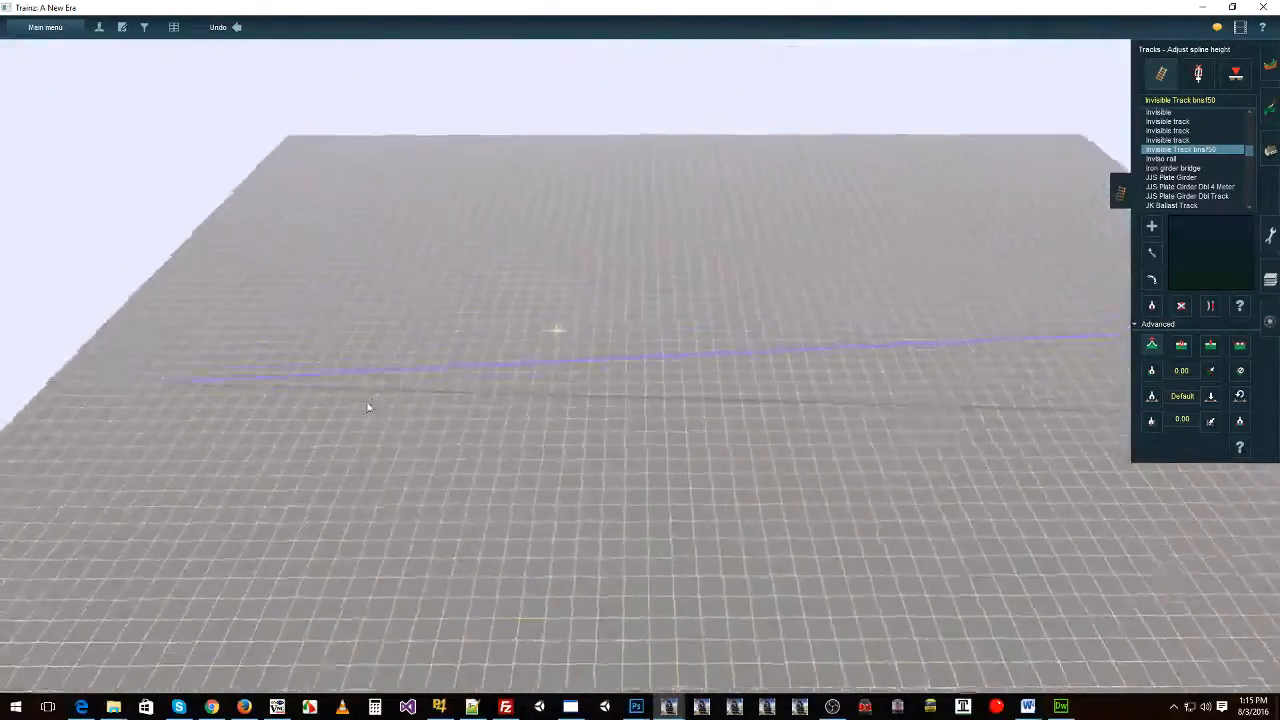
{"action": "right_click", "coordinate": [368, 403]}
{"action": "scroll", "coordinate": [466, 375], "scroll_direction": "up", "scroll_amount": 5}
{"action": "left_click_drag", "start_coordinate": [424, 362], "coordinate": [482, 95]}
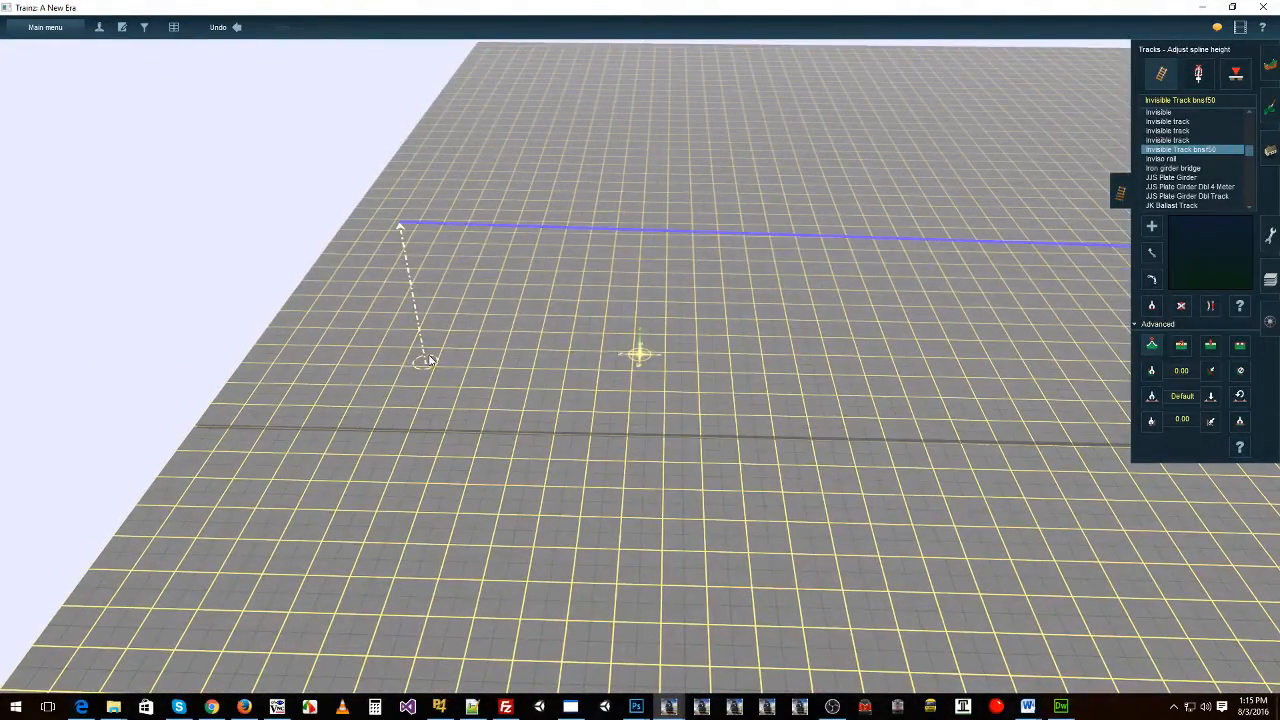
{"action": "left_click_drag", "start_coordinate": [413, 281], "coordinate": [423, 115]}
Step: Find the tree objects and place Tree 1 on the ground near the lower raised end of the track
{"action": "scroll", "coordinate": [543, 271], "scroll_direction": "down", "scroll_amount": 5}
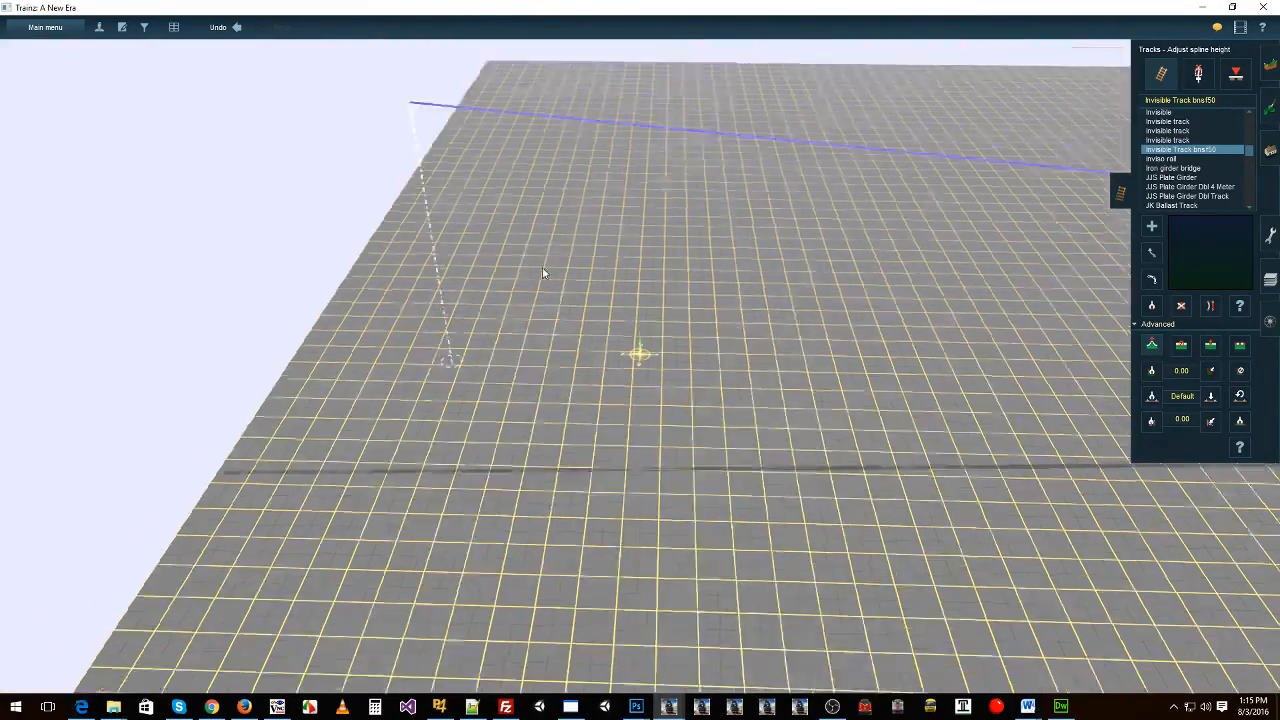
{"action": "right_click", "coordinate": [1075, 384]}
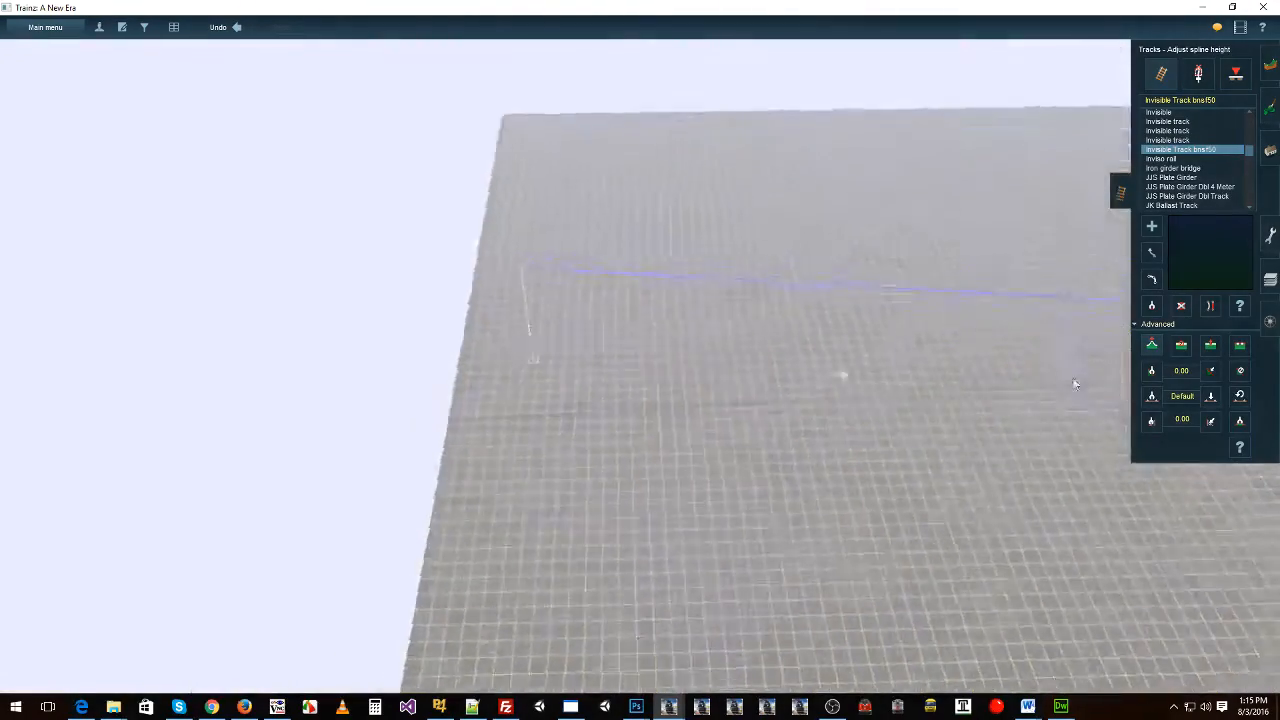
{"action": "right_click", "coordinate": [859, 307]}
{"action": "scroll", "coordinate": [629, 303], "scroll_direction": "up", "scroll_amount": 5}
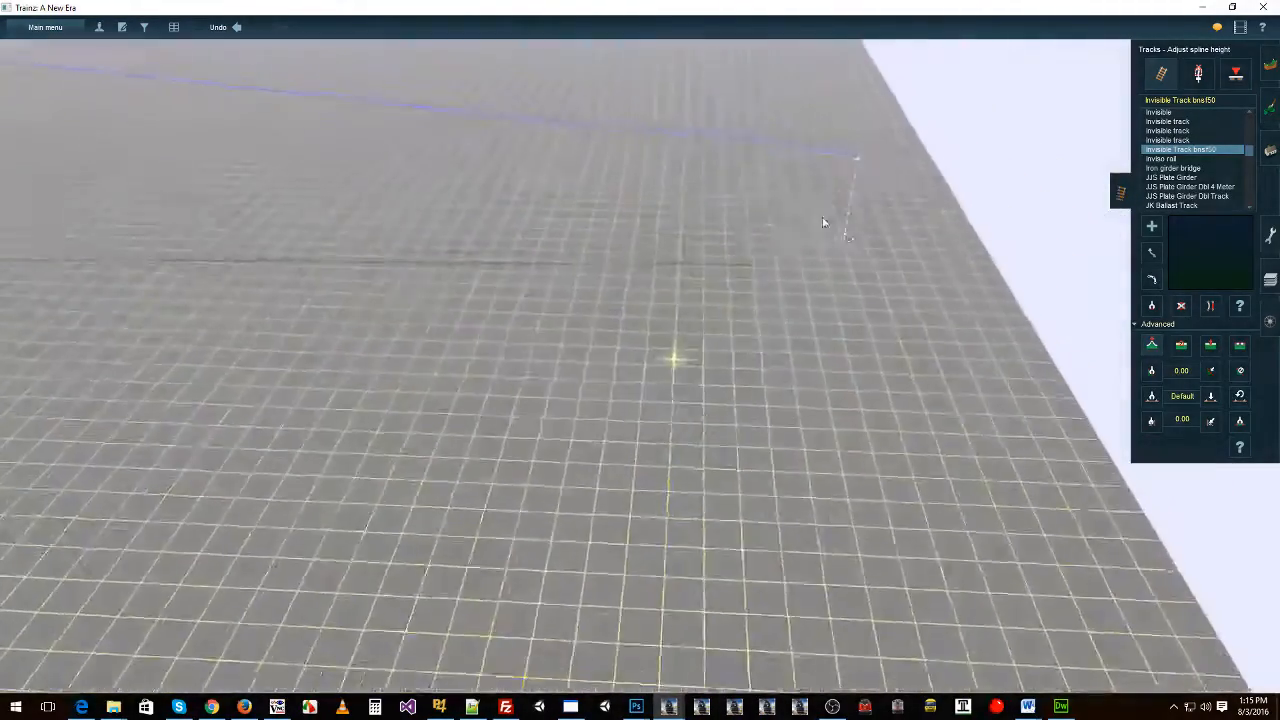
{"action": "right_click", "coordinate": [851, 232]}
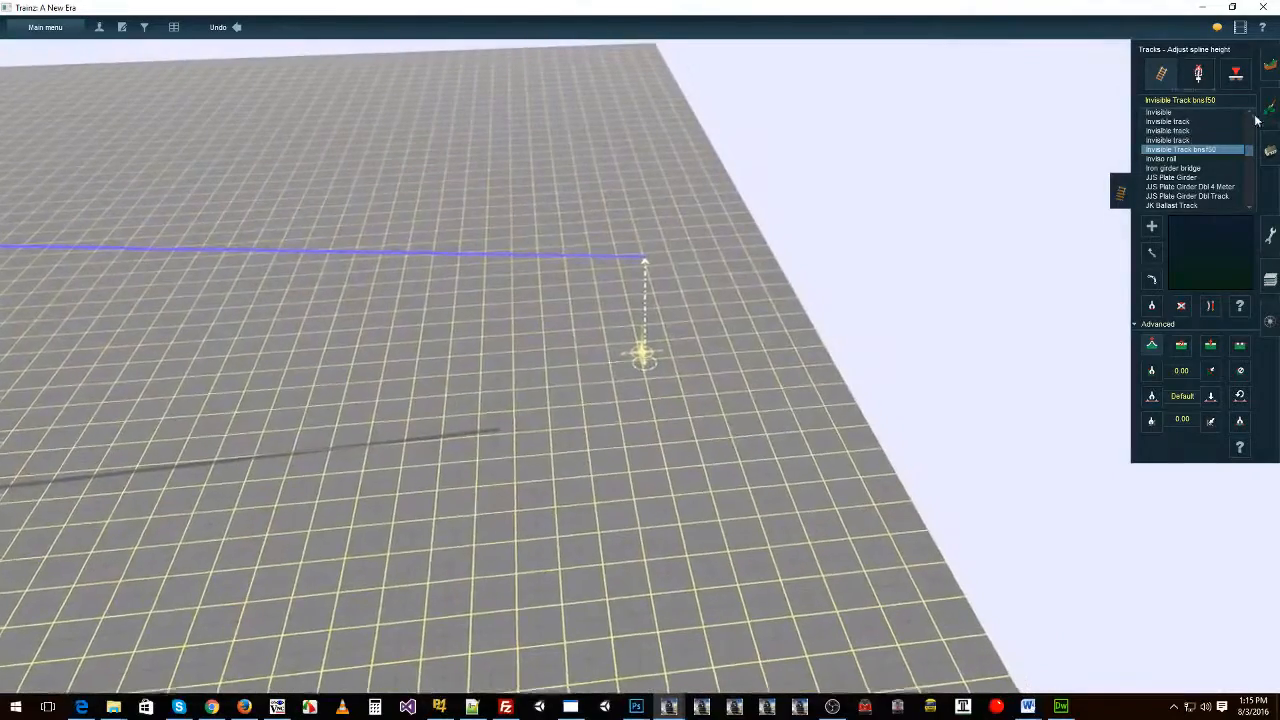
{"action": "left_click", "coordinate": [1268, 146]}
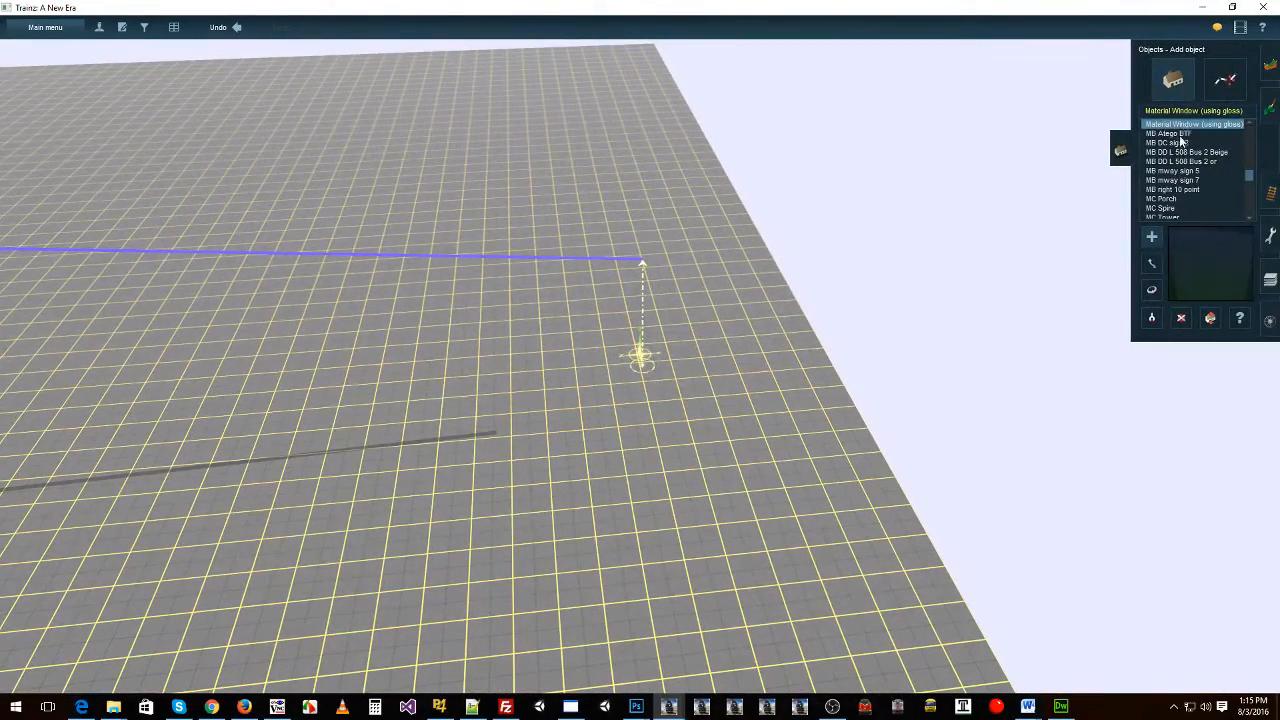
{"action": "left_click", "coordinate": [1192, 117]}
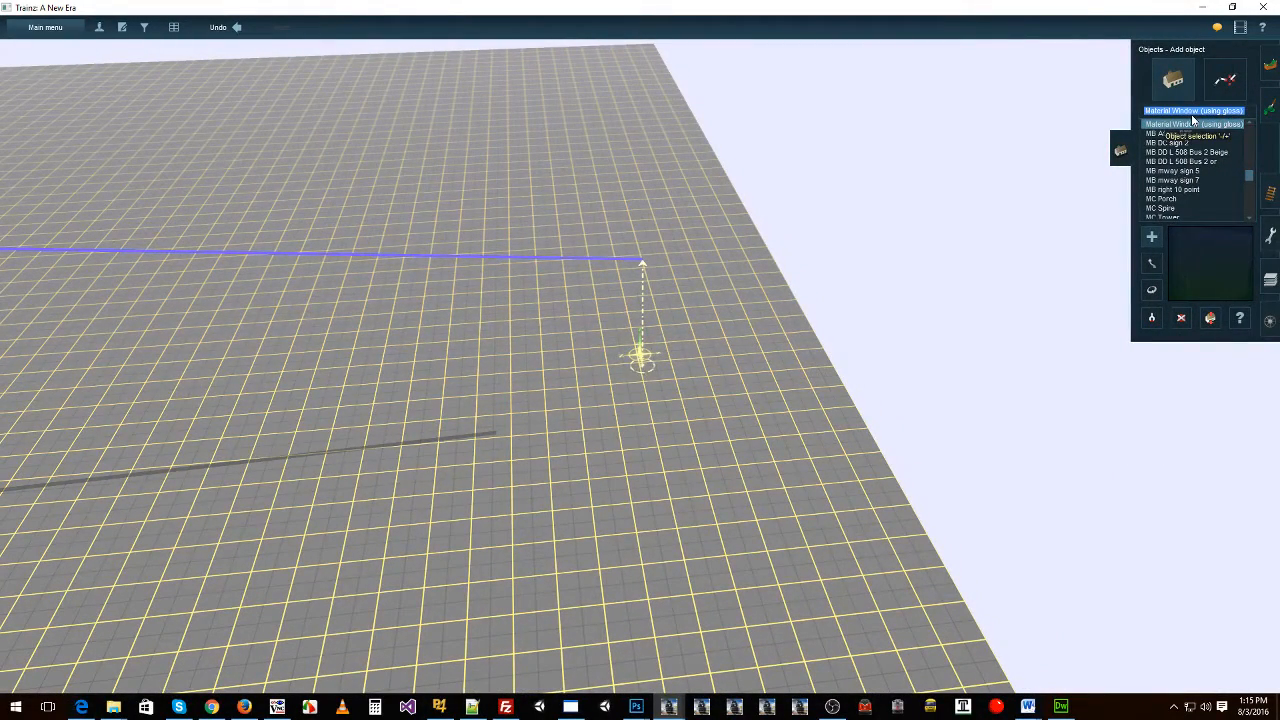
{"action": "type", "text": "tree"}
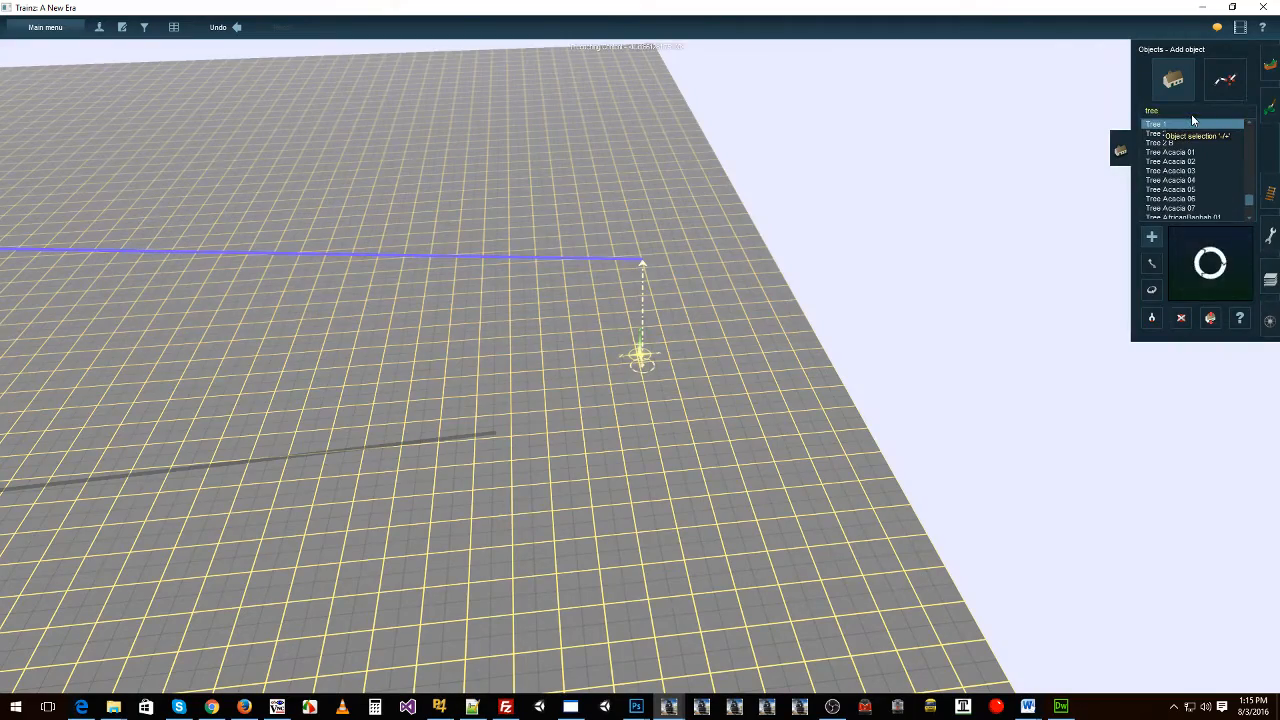
{"action": "left_click", "coordinate": [410, 398]}
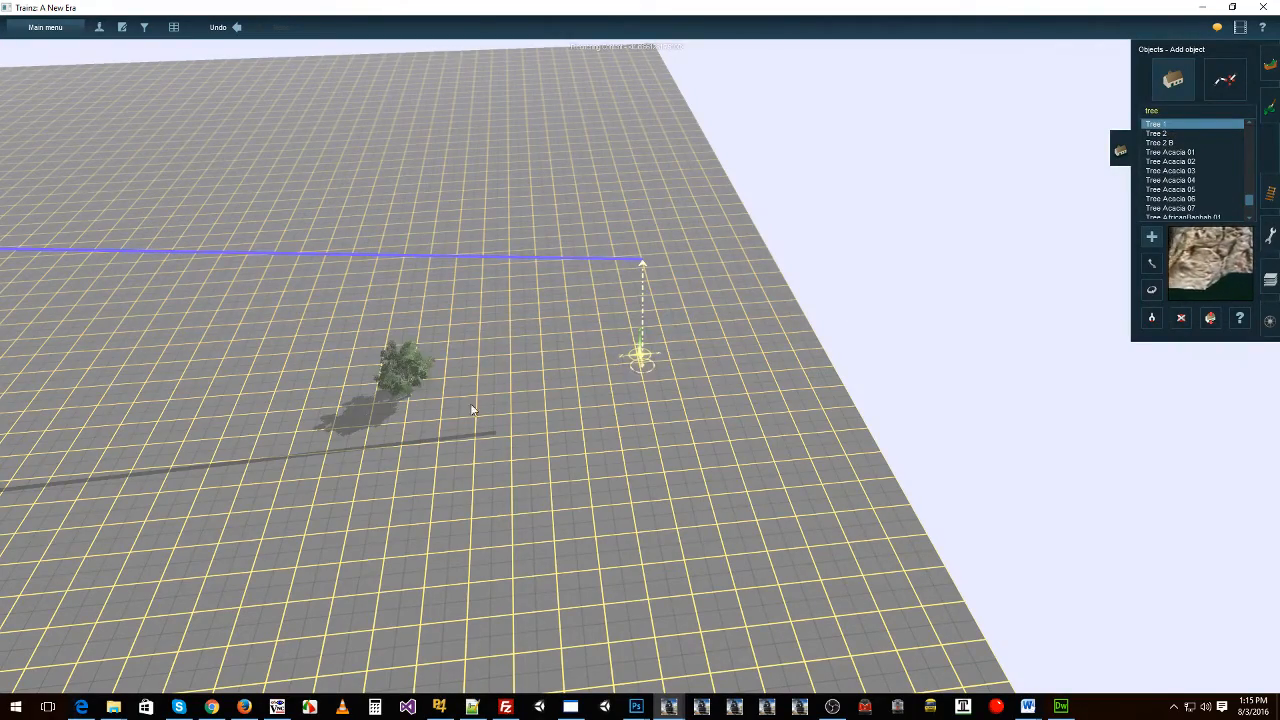
{"action": "scroll", "coordinate": [474, 408], "scroll_direction": "up", "scroll_amount": 5}
{"action": "scroll", "coordinate": [640, 378], "scroll_direction": "down", "scroll_amount": 10}
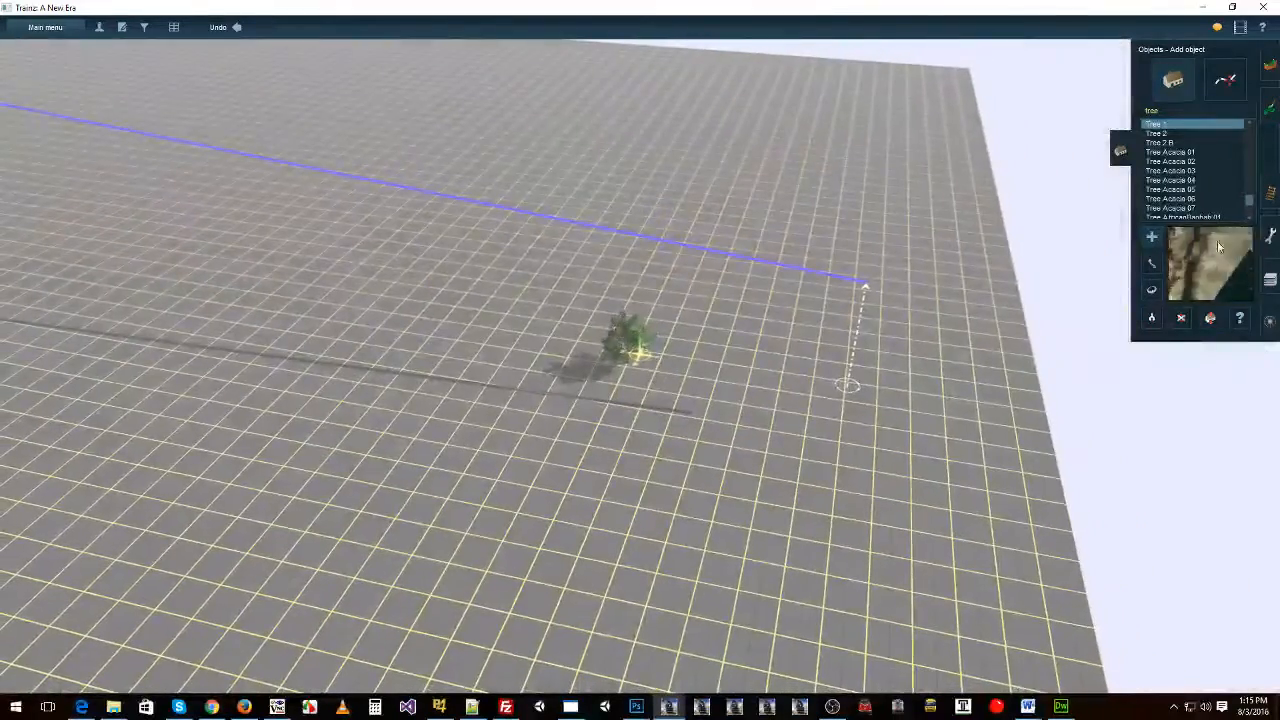
Step: Raise the track end near the tree much higher above the ground with the spline height adjustment
{"action": "left_click", "coordinate": [1270, 192]}
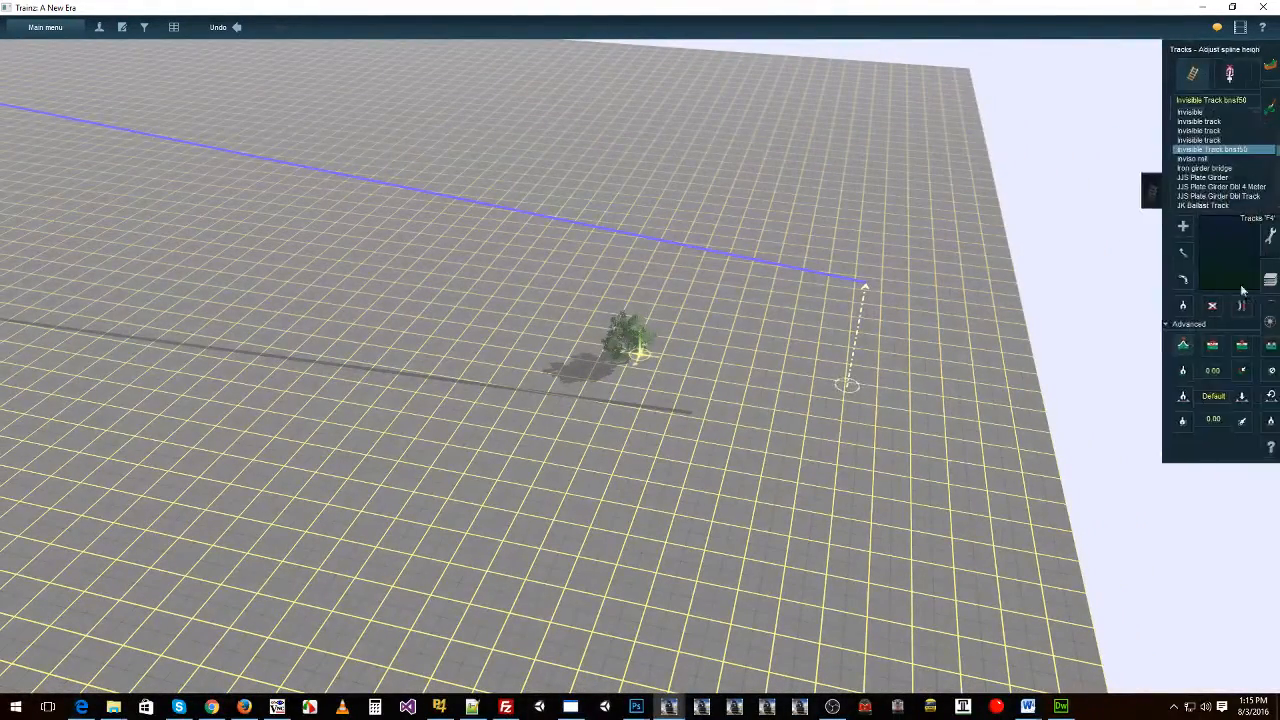
{"action": "left_click_drag", "start_coordinate": [848, 388], "coordinate": [886, 258]}
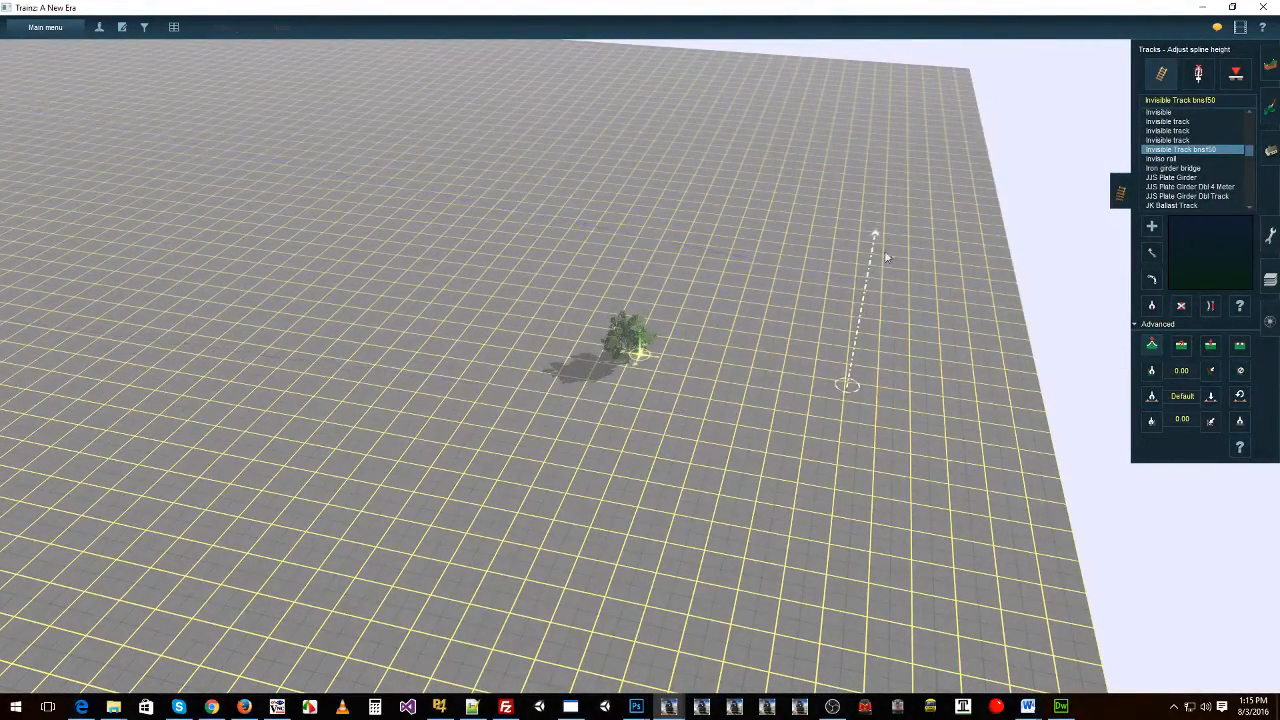
{"action": "left_click_drag", "start_coordinate": [903, 117], "coordinate": [901, 82]}
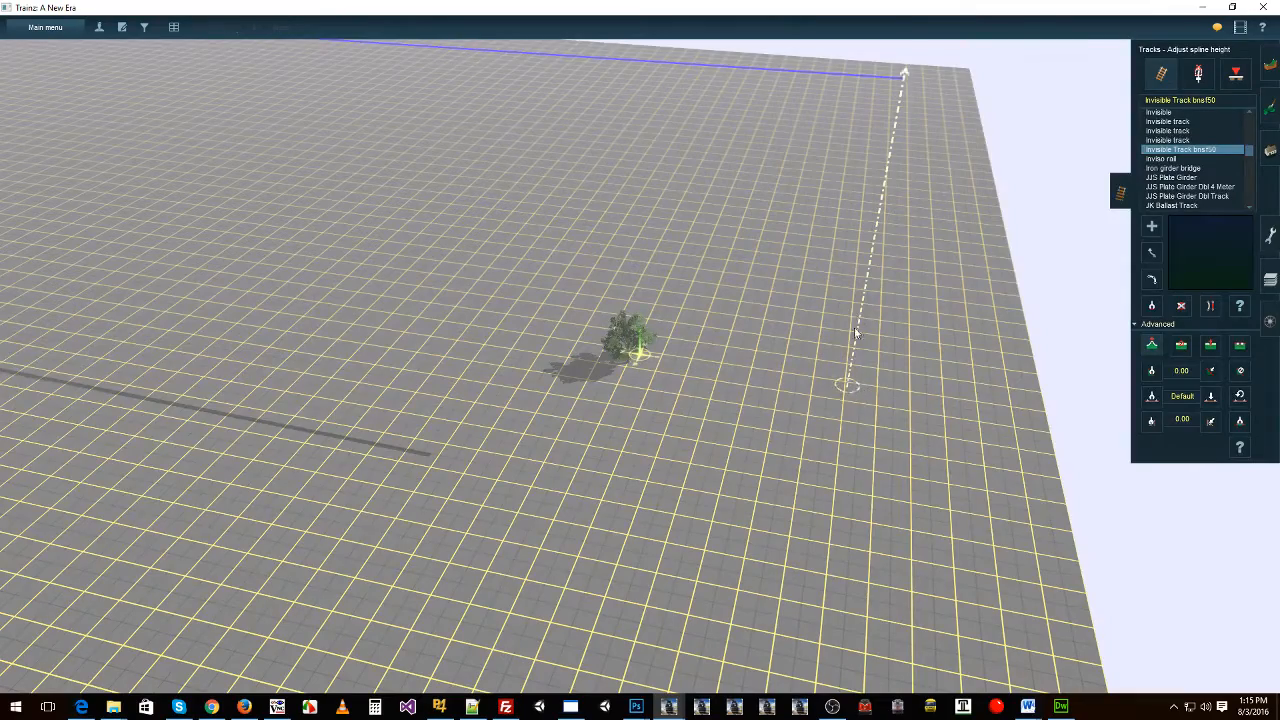
{"action": "left_click_drag", "start_coordinate": [855, 333], "coordinate": [867, 287]}
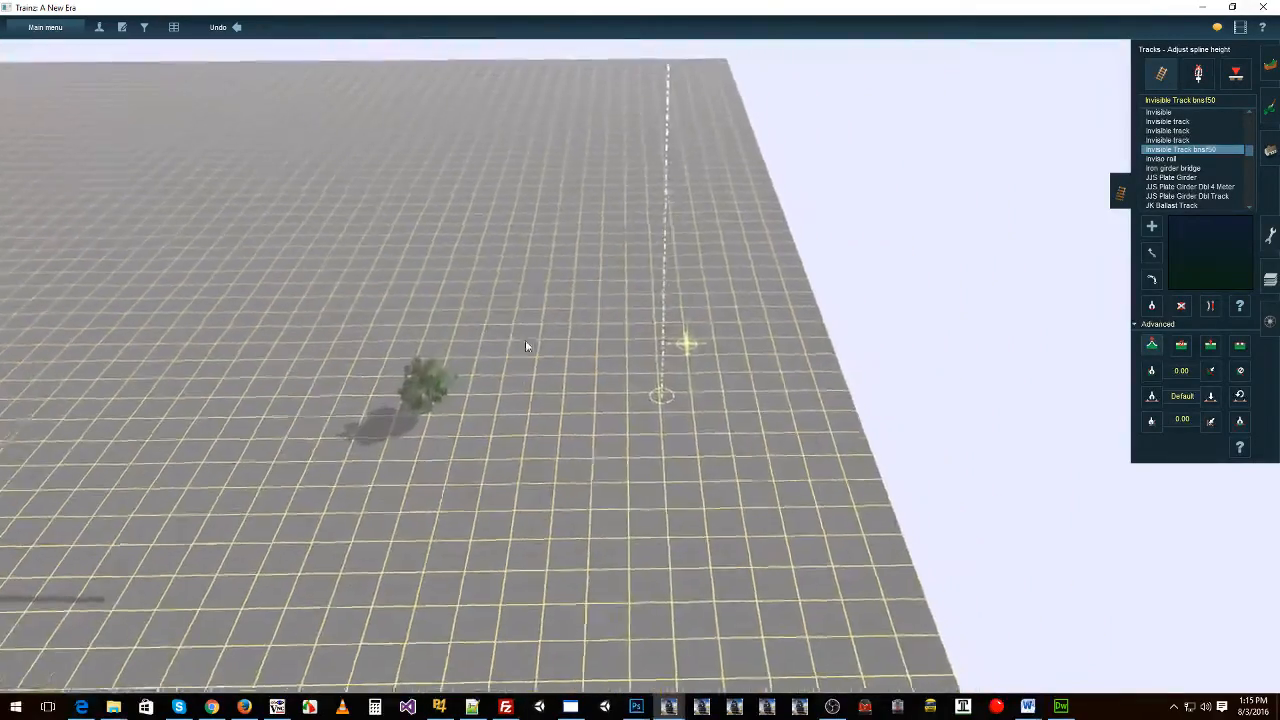
{"action": "right_click", "coordinate": [526, 341]}
{"action": "scroll", "coordinate": [736, 317], "scroll_direction": "down", "scroll_amount": 5}
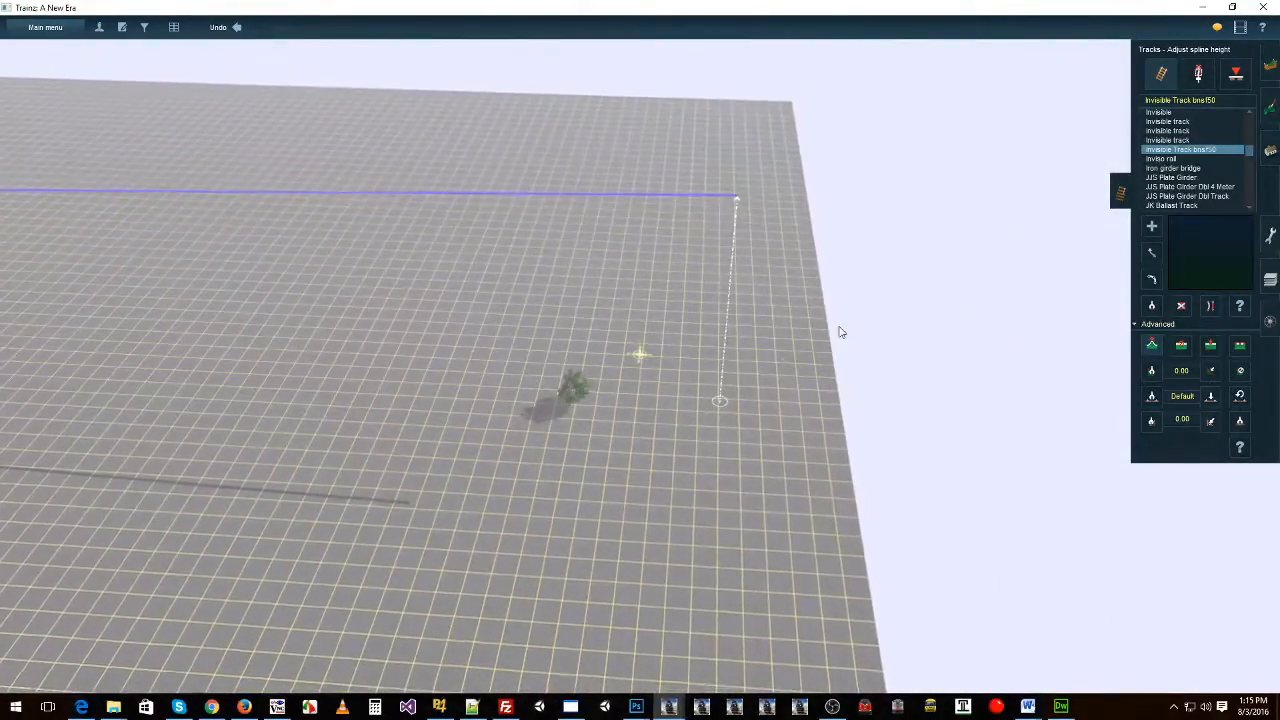
Step: Get the vertex height of the track end near the tree and apply it to the opposite end
{"action": "left_click", "coordinate": [1155, 424]}
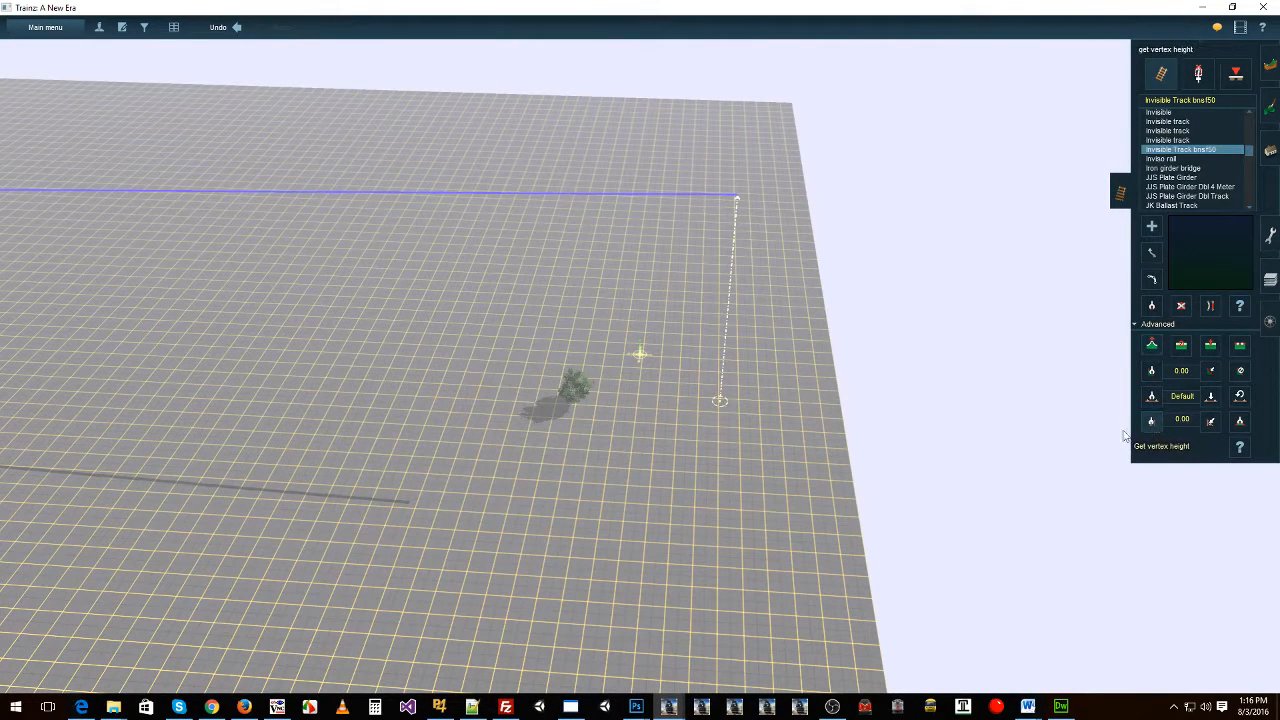
{"action": "left_click", "coordinate": [720, 402]}
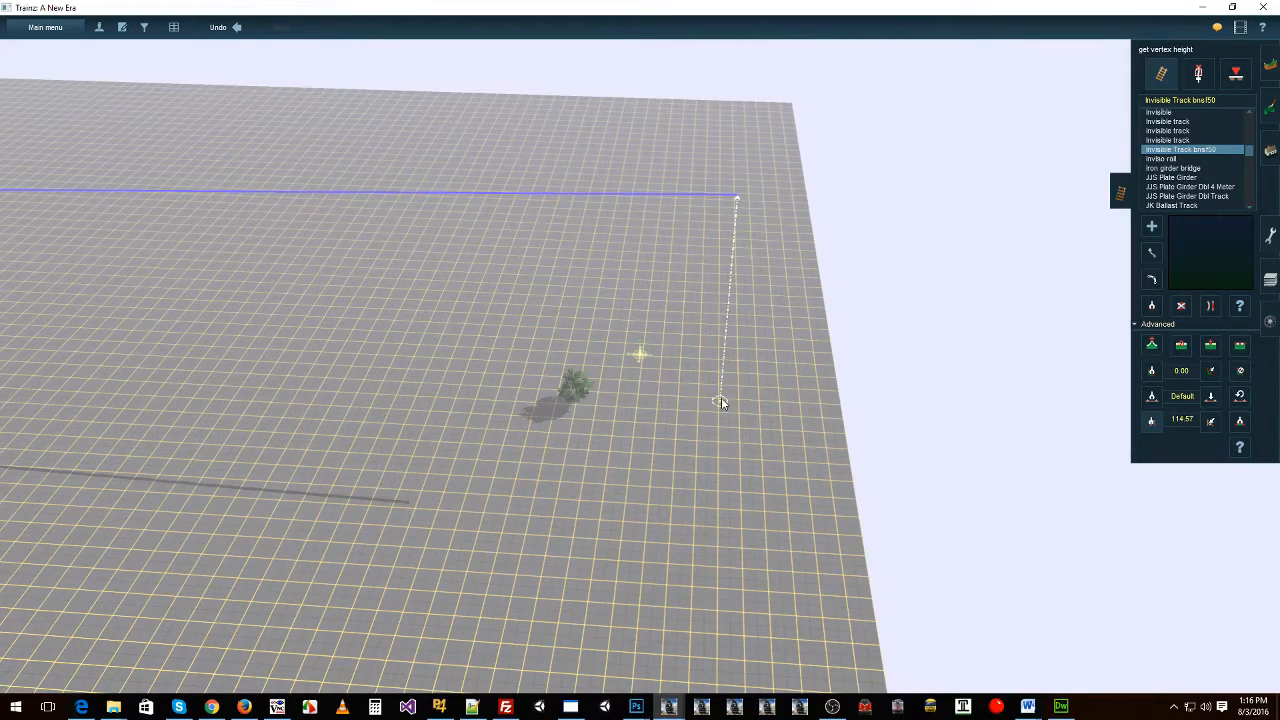
{"action": "left_click", "coordinate": [1209, 430]}
{"action": "mouse_move", "coordinate": [615, 397]}
{"action": "right_mouse_down"}
{"action": "mouse_move", "coordinate": [349, 311]}
{"action": "mouse_move", "coordinate": [577, 263]}
{"action": "mouse_move", "coordinate": [580, 251]}
{"action": "mouse_move", "coordinate": [487, 277]}
{"action": "mouse_move", "coordinate": [409, 334]}
{"action": "mouse_move", "coordinate": [405, 357]}
{"action": "mouse_move", "coordinate": [580, 300]}
{"action": "mouse_move", "coordinate": [830, 328]}
{"action": "right_mouse_up"}
{"action": "left_click", "coordinate": [405, 360]}
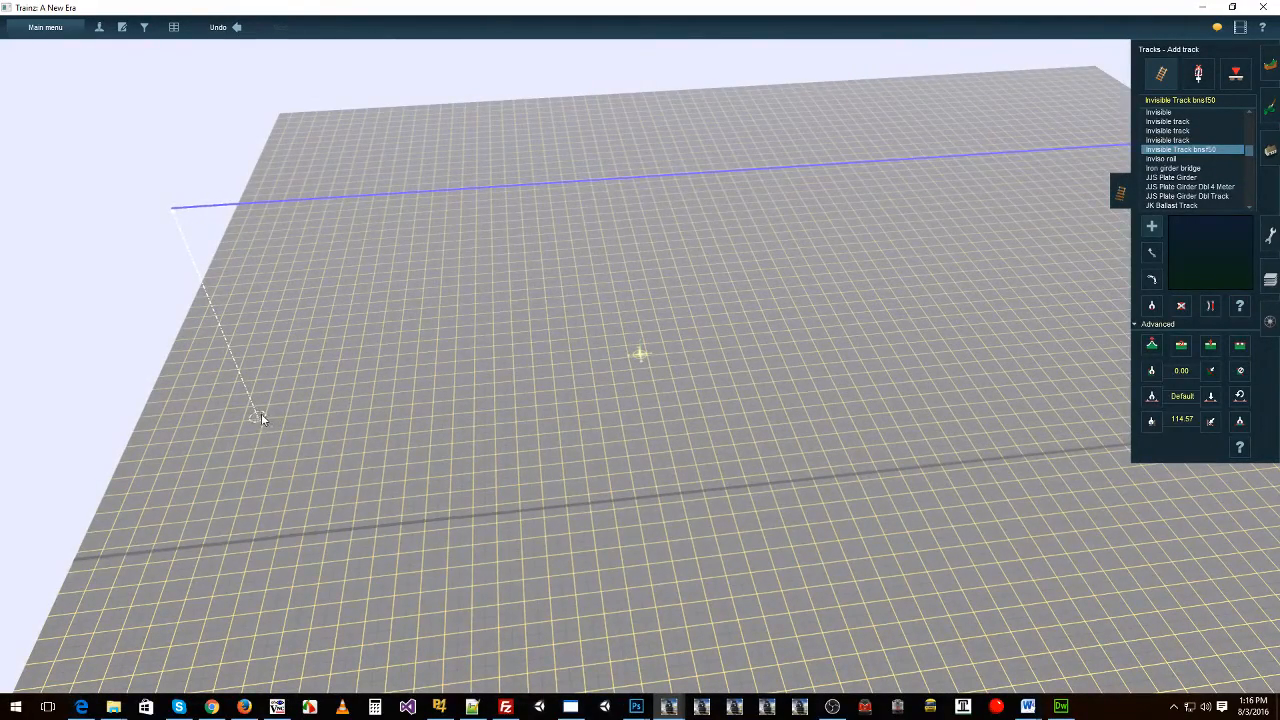
Step: Extend the raised invisible track with more spline points across the baseboard and connect it back to its other end as a loop
{"action": "right_click_drag", "start_coordinate": [263, 423], "coordinate": [691, 283]}
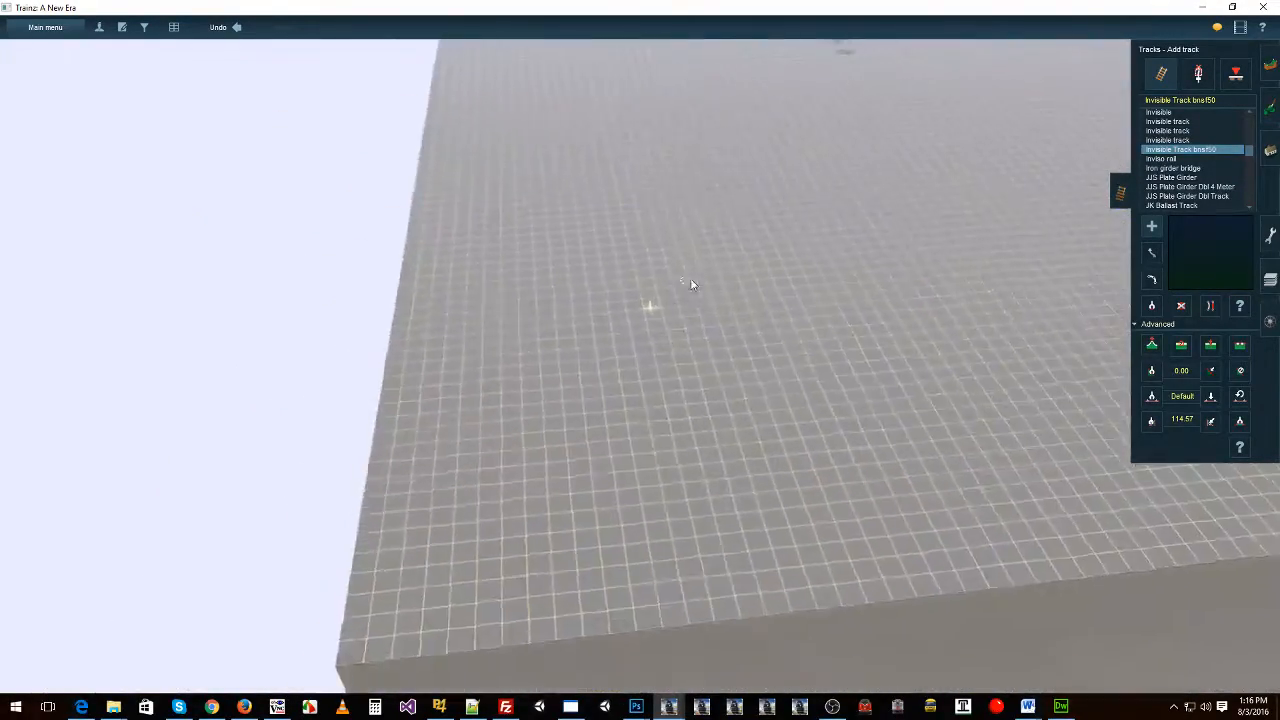
{"action": "left_click", "coordinate": [522, 358]}
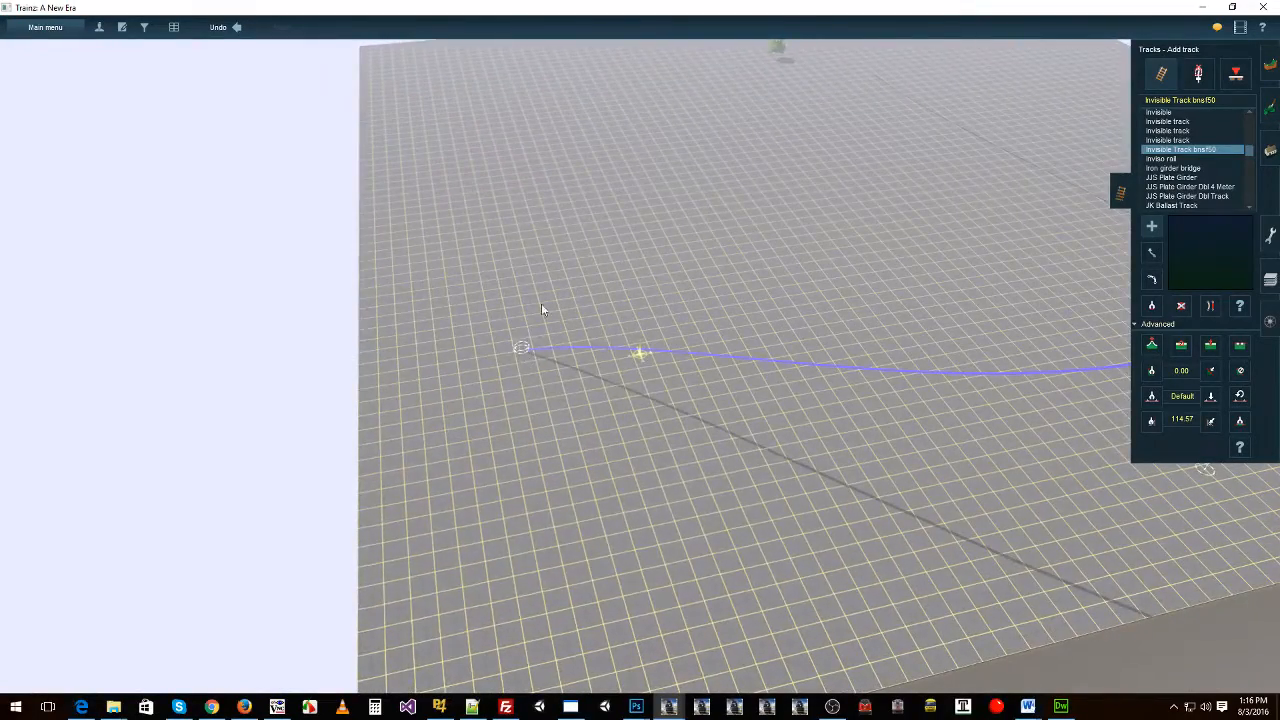
{"action": "right_click", "coordinate": [510, 190]}
{"action": "right_click", "coordinate": [571, 132]}
{"action": "left_click", "coordinate": [683, 433]}
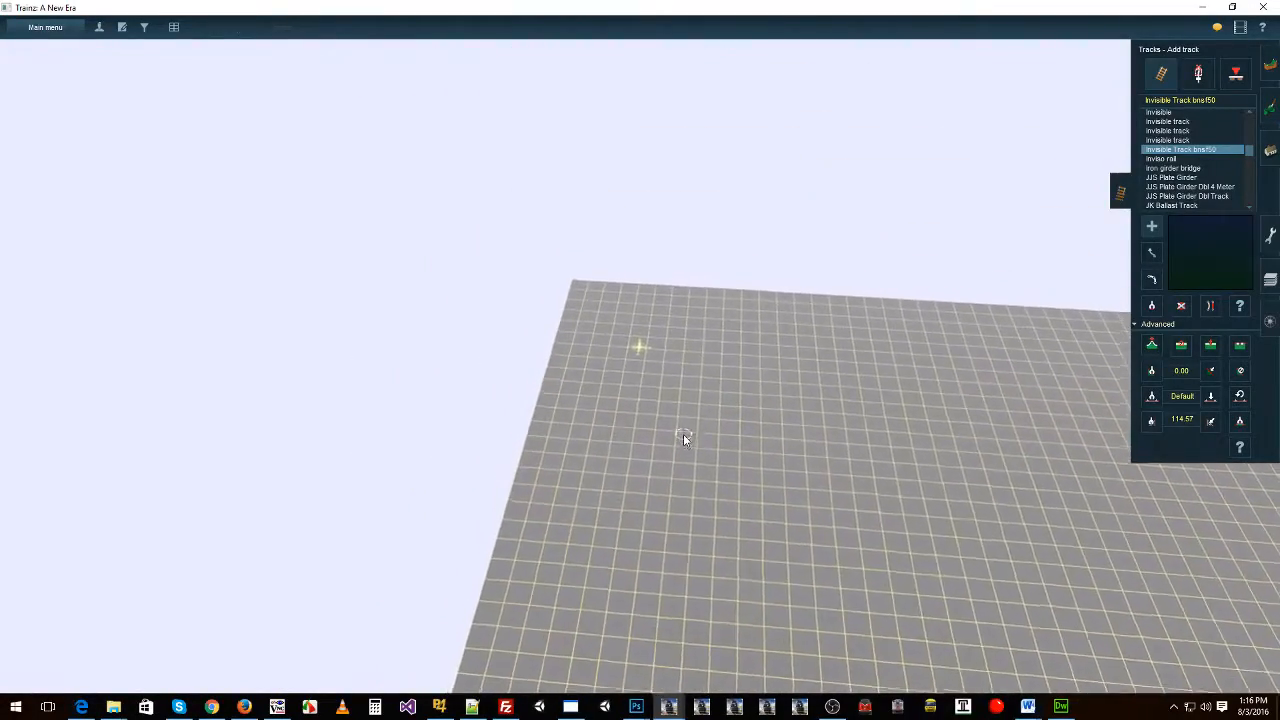
{"action": "right_click_drag", "start_coordinate": [798, 371], "coordinate": [695, 284]}
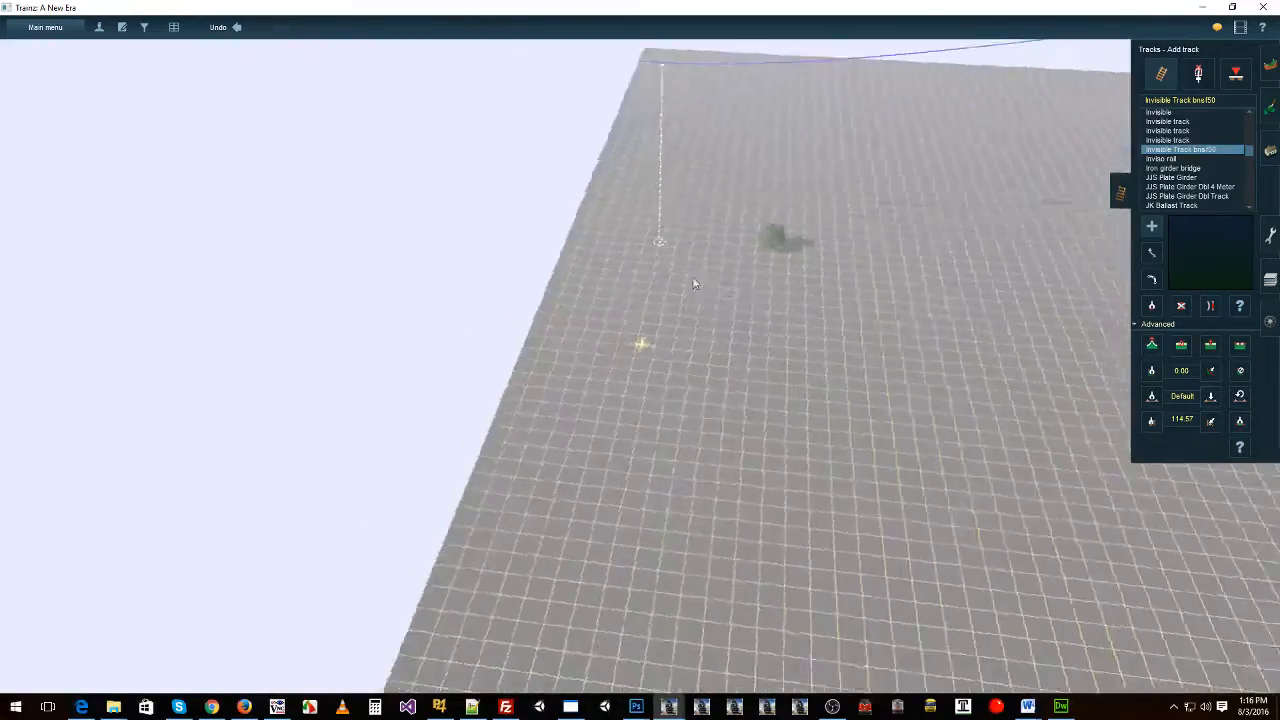
{"action": "left_click", "coordinate": [620, 250]}
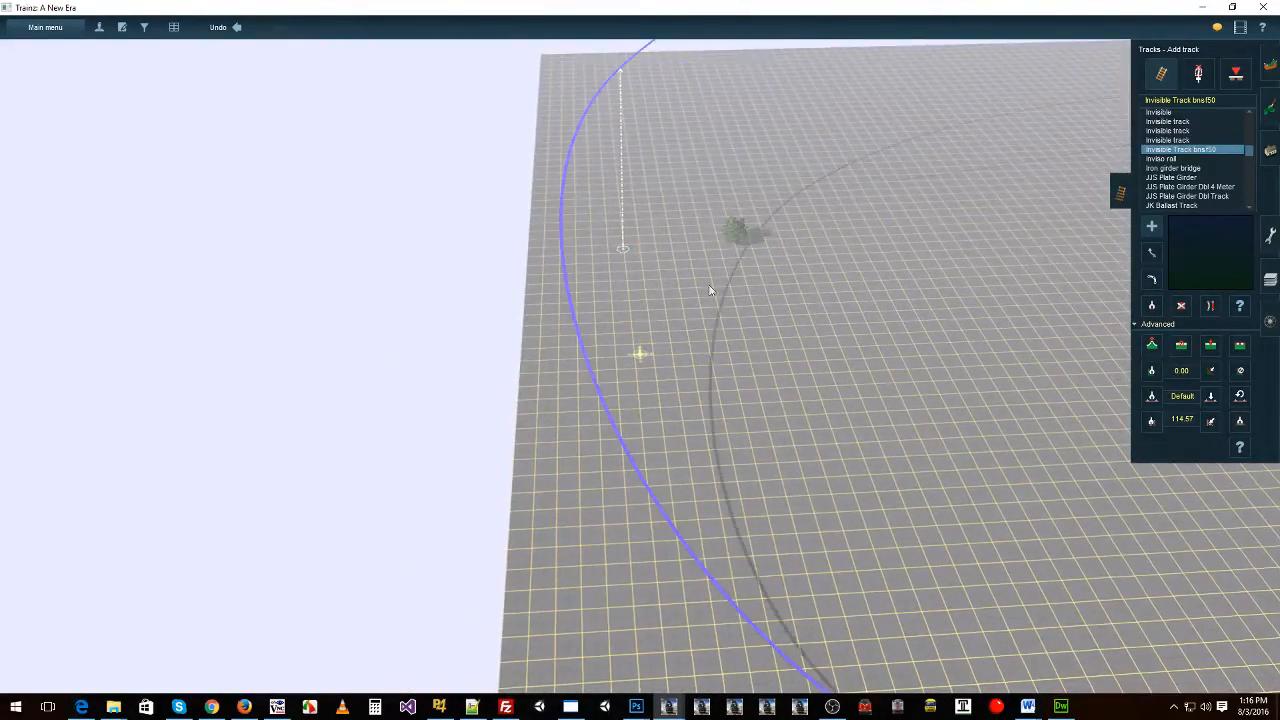
Step: Apply the stored vertex height of 114.57 to the loop's new ground-level points so the whole ring is level
{"action": "right_click_drag", "start_coordinate": [845, 250], "coordinate": [997, 343]}
{"action": "scroll", "coordinate": [997, 343], "scroll_direction": "down", "scroll_amount": 5}
{"action": "scroll", "coordinate": [622, 344], "scroll_direction": "up", "scroll_amount": 5}
{"action": "right_click_drag", "start_coordinate": [866, 260], "coordinate": [734, 291]}
{"action": "right_click", "coordinate": [637, 283]}
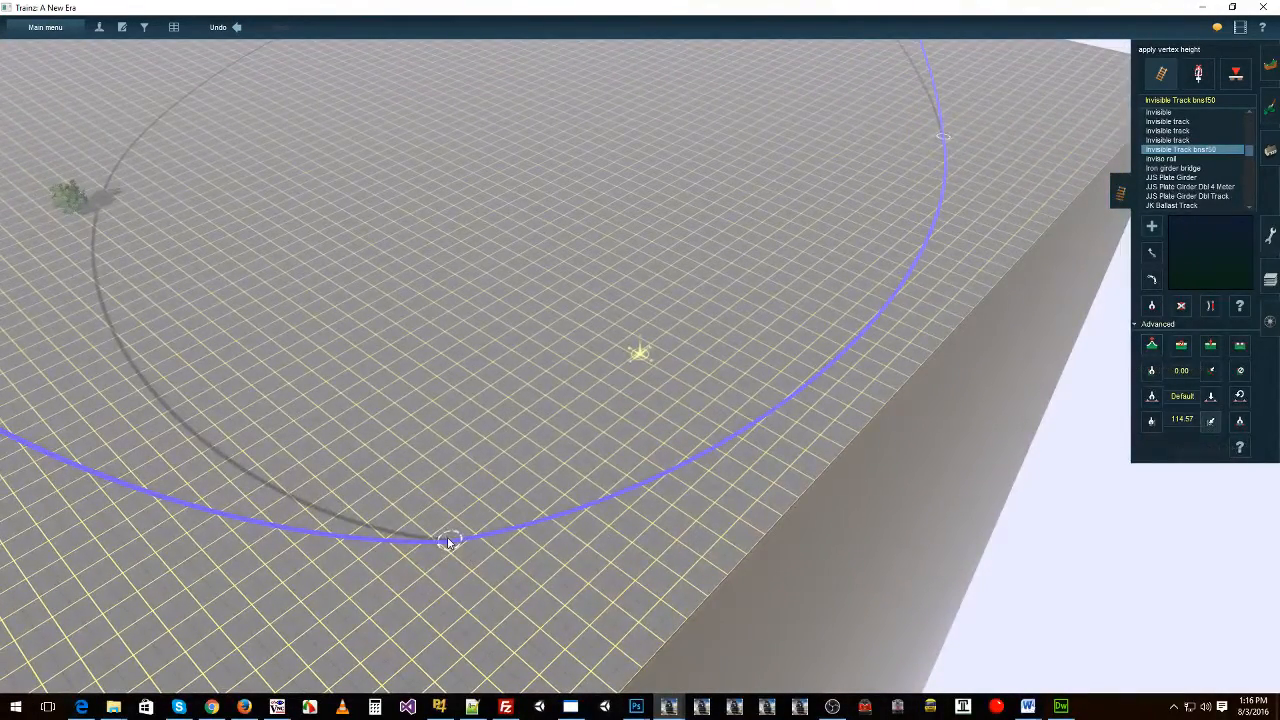
{"action": "right_click", "coordinate": [848, 231]}
{"action": "key", "text": "Left"}
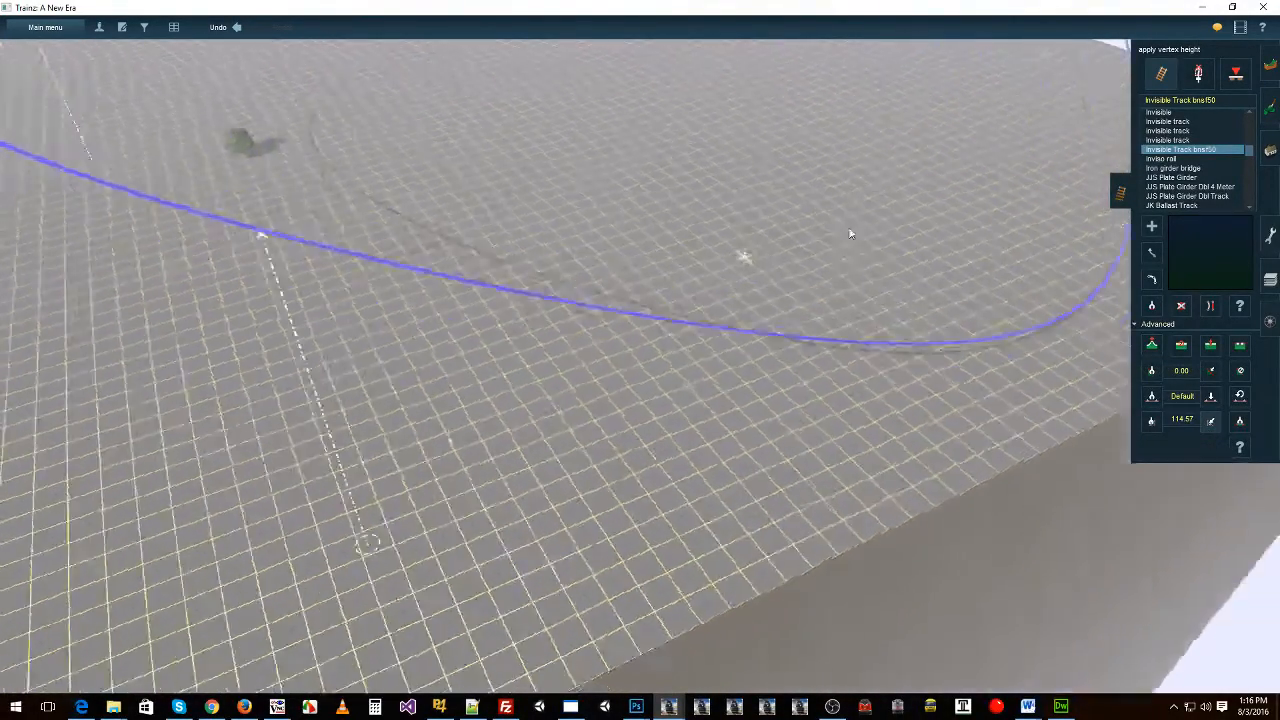
{"action": "right_click", "coordinate": [704, 457]}
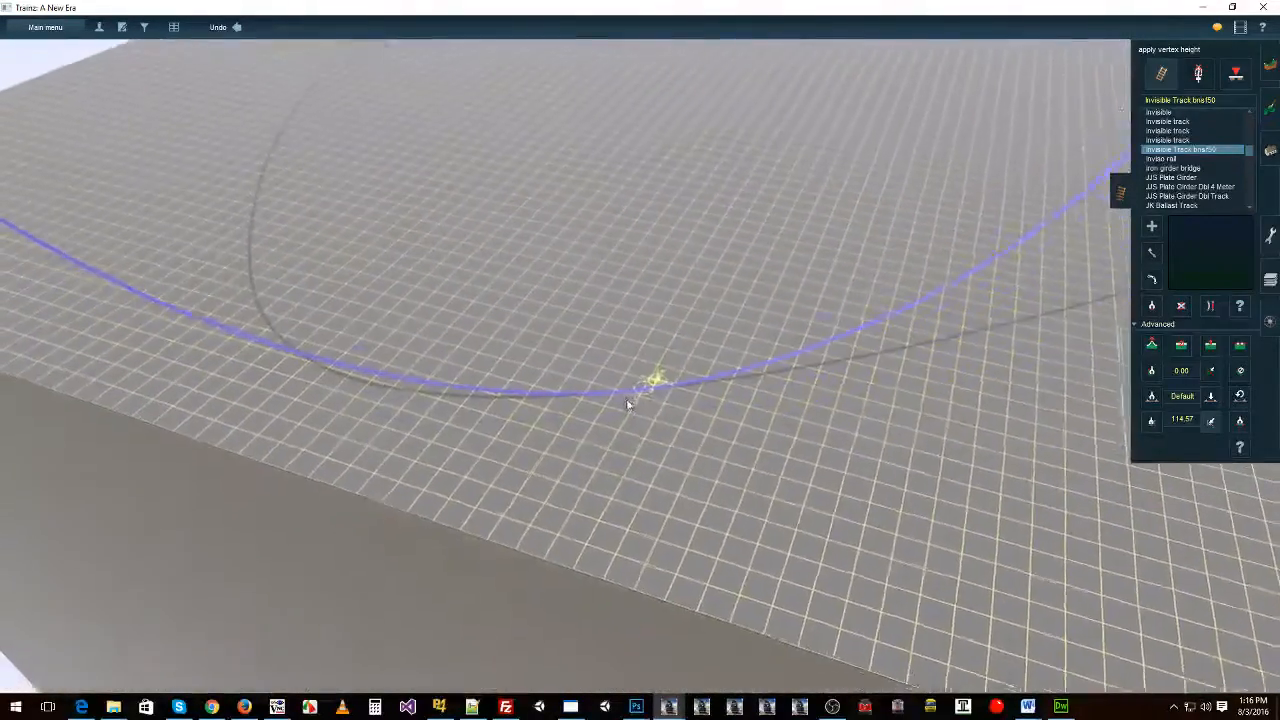
{"action": "left_click", "coordinate": [629, 364]}
{"action": "right_click", "coordinate": [707, 318]}
{"action": "key", "text": "Left"}
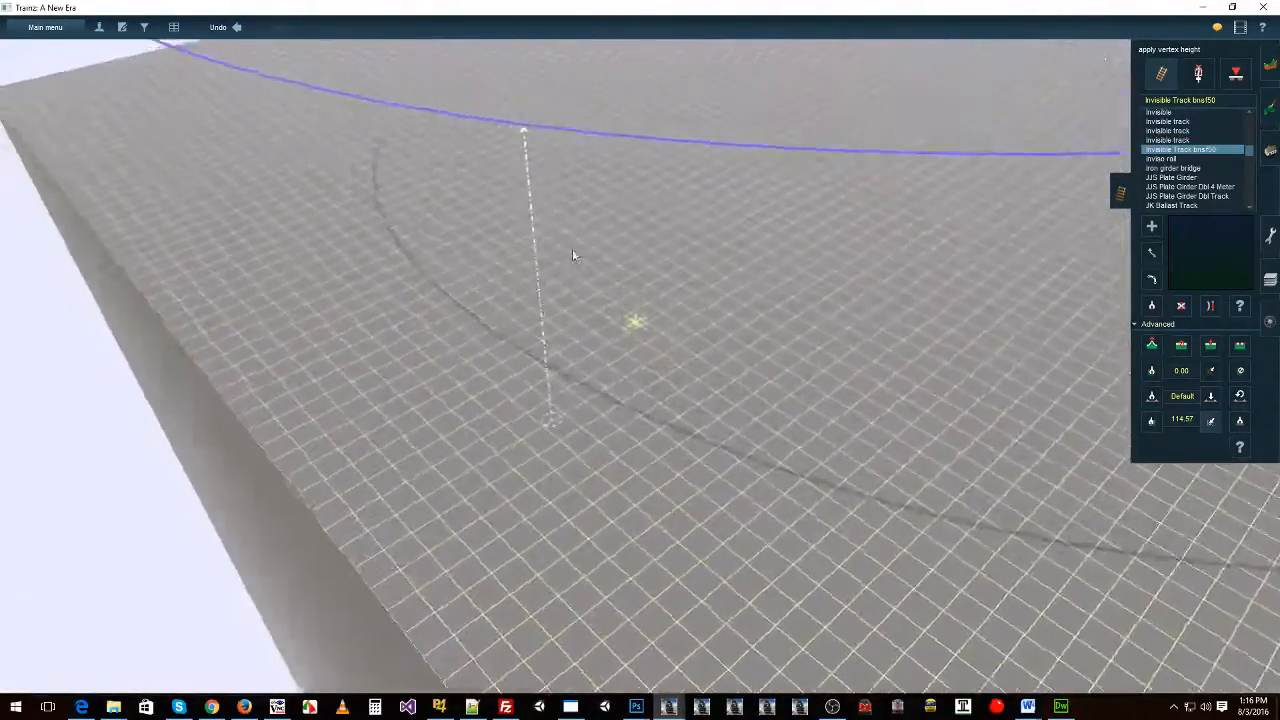
{"action": "scroll", "coordinate": [572, 249], "scroll_direction": "down", "scroll_amount": 3}
{"action": "key", "text": "Down"}
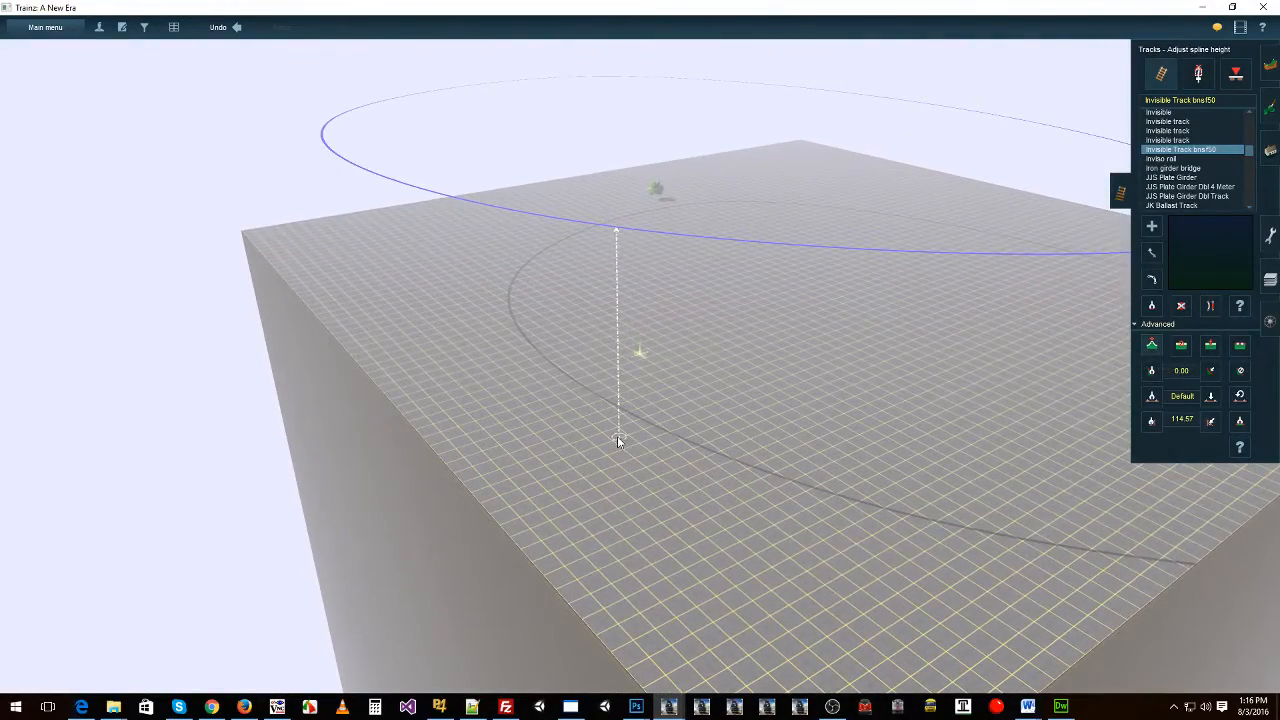
Step: Examine the raised track loop and its shadow on the baseboard from several sides
{"action": "right_click", "coordinate": [889, 317]}
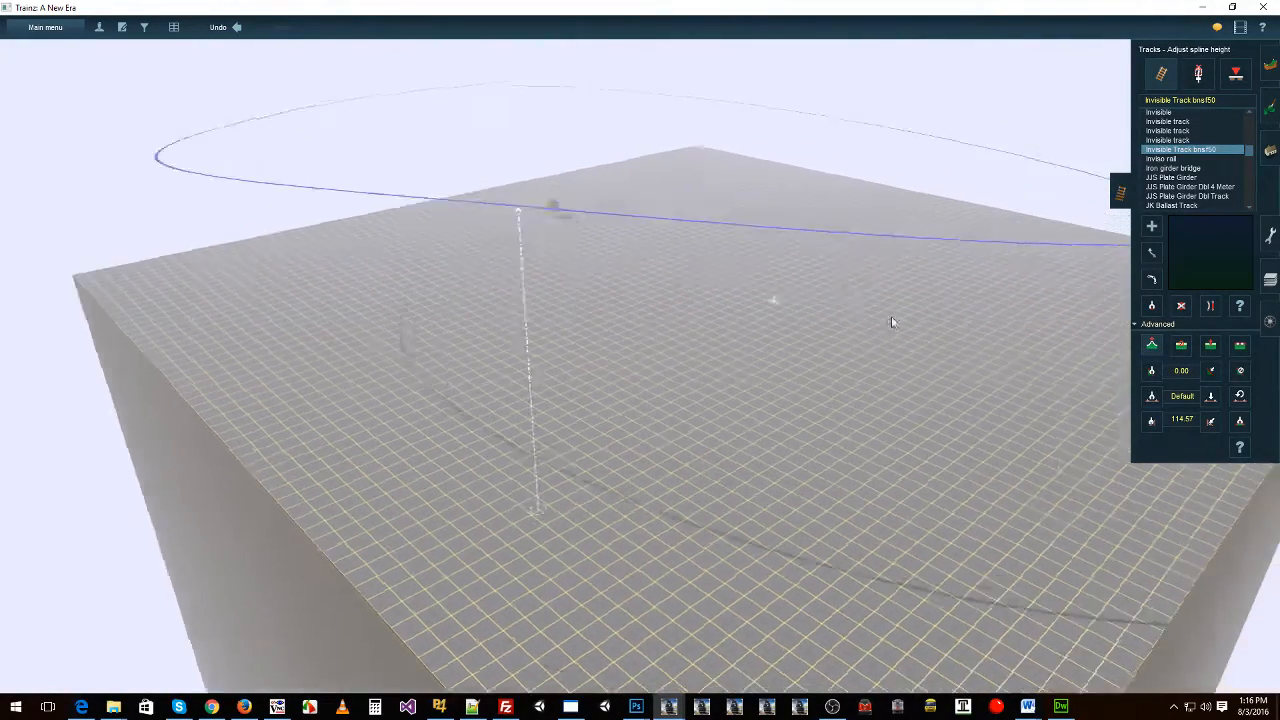
{"action": "key", "text": "Left"}
{"action": "right_click", "coordinate": [767, 288]}
{"action": "key", "text": "Left"}
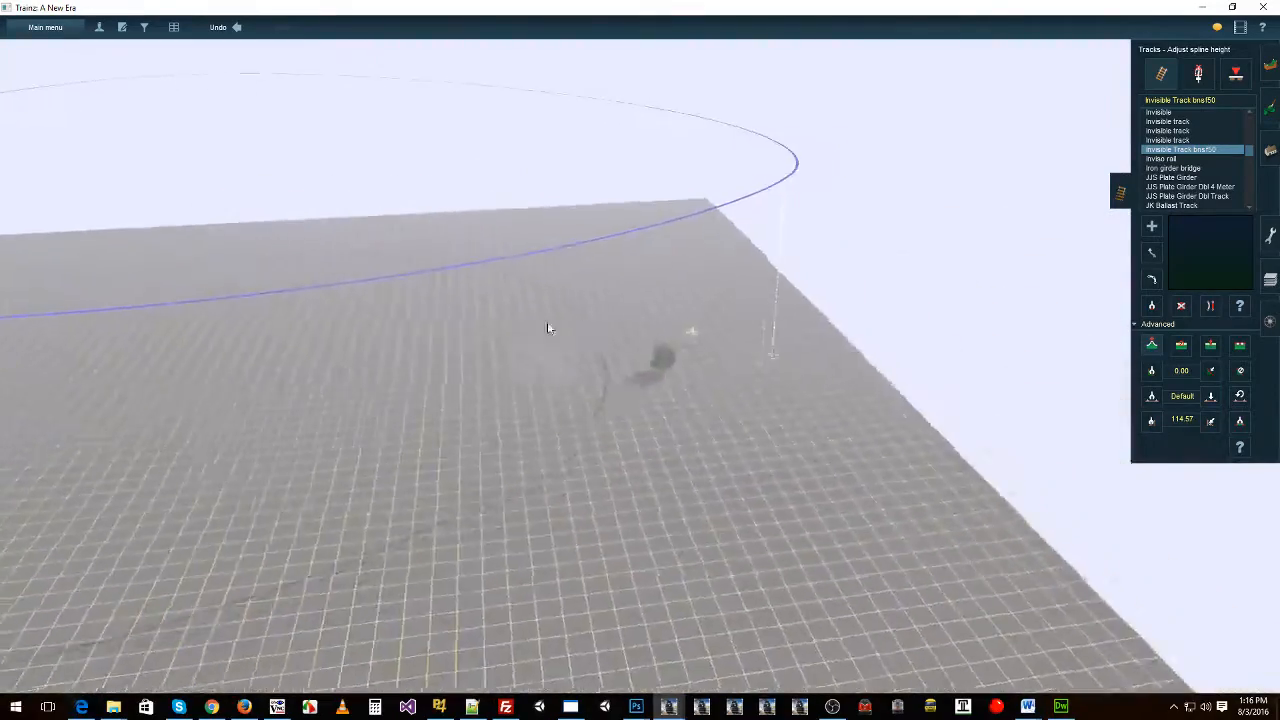
{"action": "right_click", "coordinate": [547, 323]}
{"action": "right_click", "coordinate": [508, 394]}
{"action": "key", "text": "Up"}
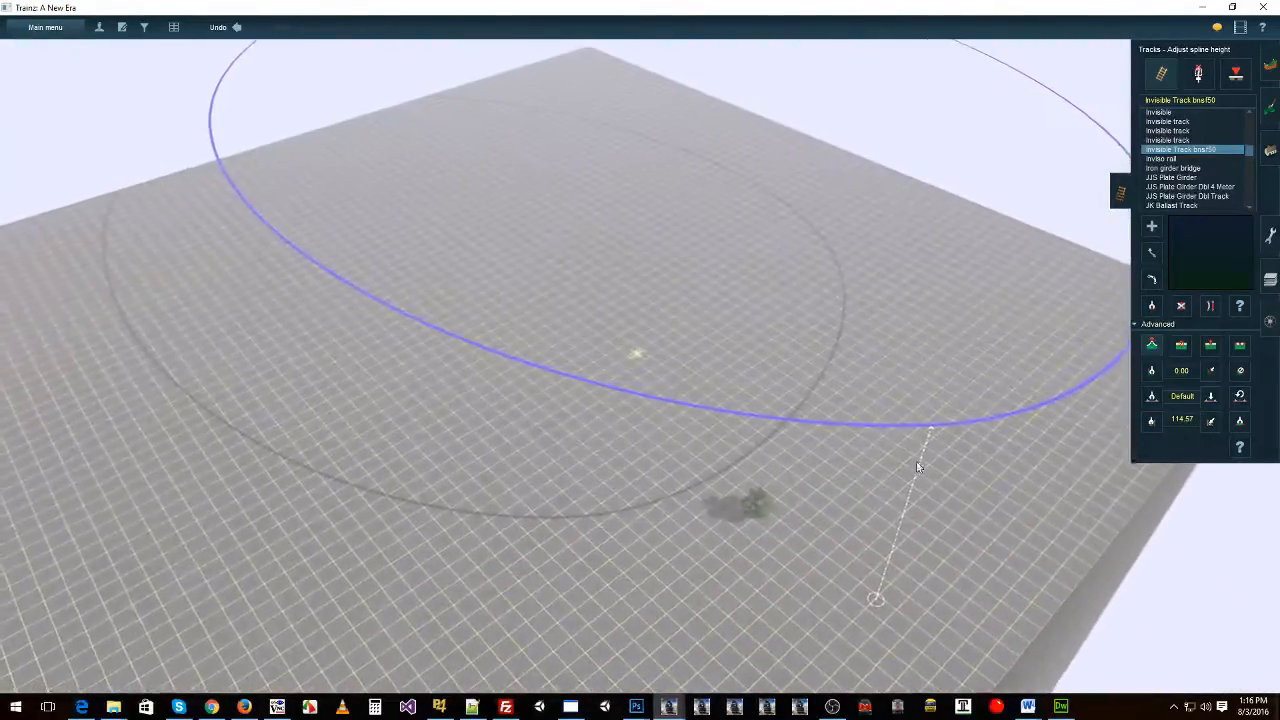
{"action": "right_click", "coordinate": [596, 470]}
{"action": "right_click", "coordinate": [547, 485]}
{"action": "key", "text": "Left"}
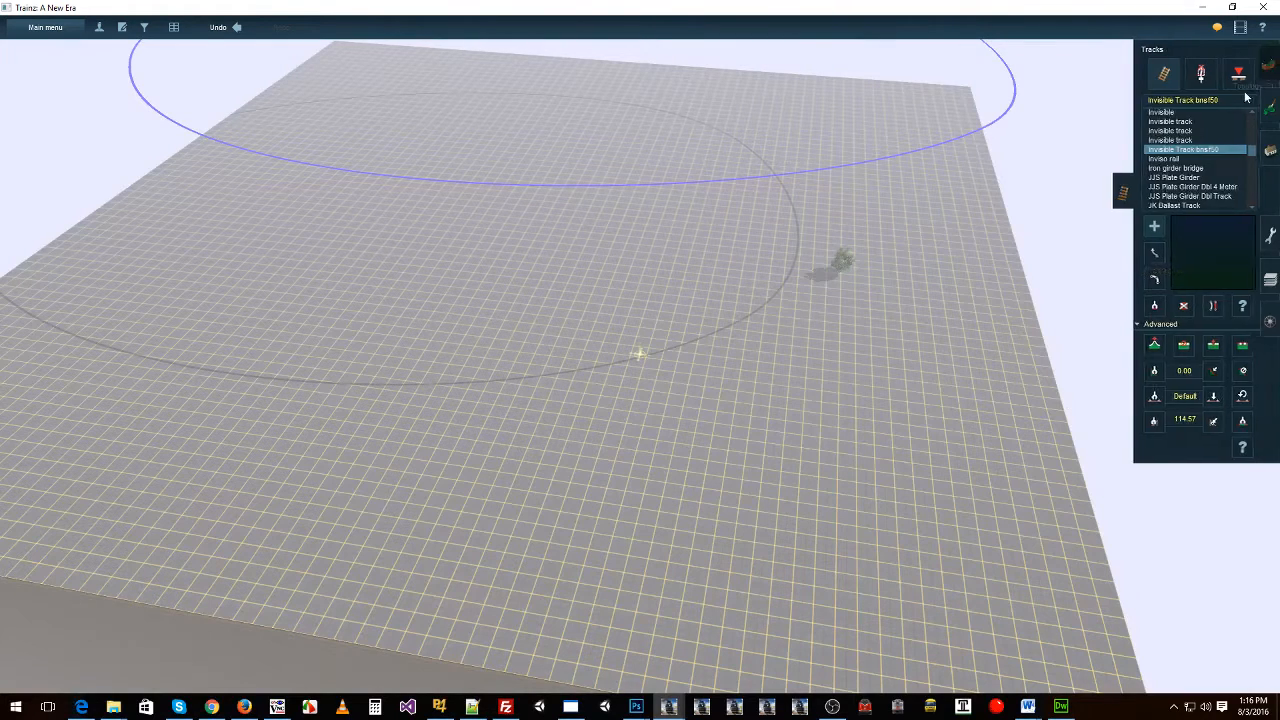
Step: Lower the terrain near the tree into a wide basin and fill it with water at a level of about -9.80
{"action": "left_click", "coordinate": [1268, 65]}
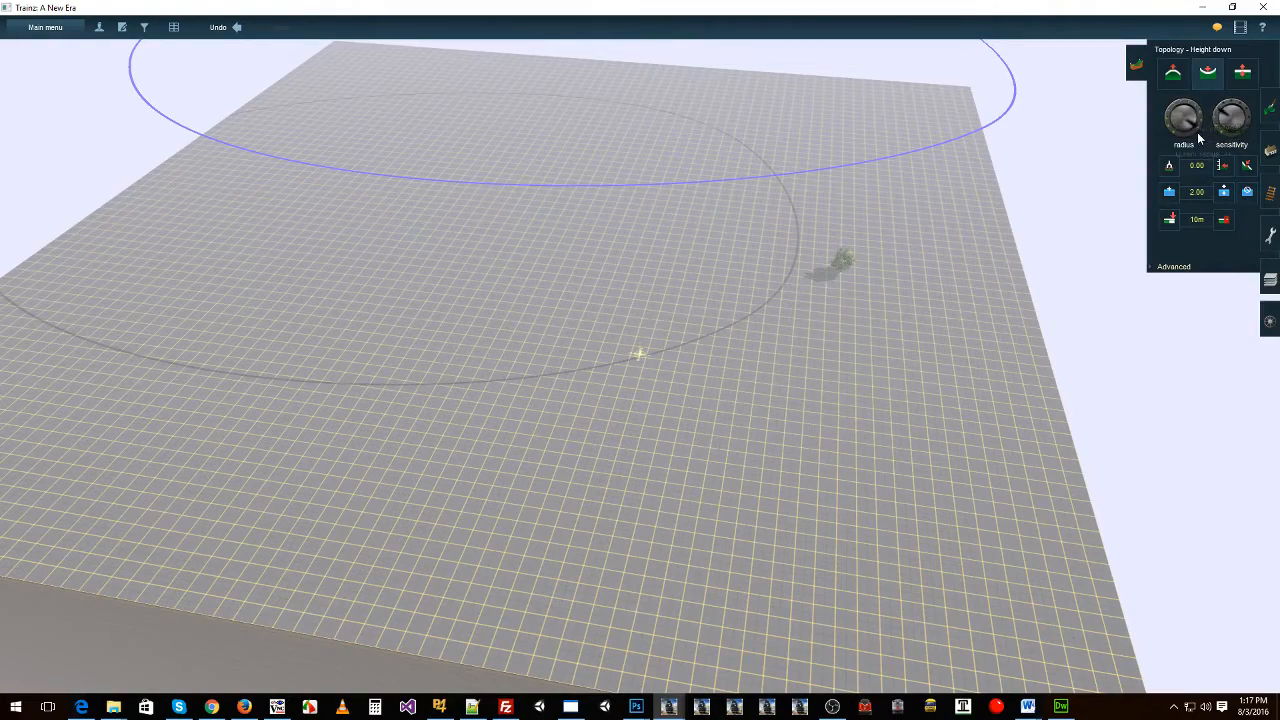
{"action": "mouse_move", "coordinate": [605, 435]}
{"action": "left_mouse_down"}
{"action": "mouse_move", "coordinate": [276, 383]}
{"action": "mouse_move", "coordinate": [429, 457]}
{"action": "mouse_move", "coordinate": [751, 481]}
{"action": "mouse_move", "coordinate": [468, 374]}
{"action": "mouse_move", "coordinate": [100, 363]}
{"action": "mouse_move", "coordinate": [290, 500]}
{"action": "mouse_move", "coordinate": [601, 410]}
{"action": "mouse_move", "coordinate": [800, 385]}
{"action": "mouse_move", "coordinate": [480, 306]}
{"action": "mouse_move", "coordinate": [247, 352]}
{"action": "mouse_move", "coordinate": [532, 411]}
{"action": "mouse_move", "coordinate": [1062, 285]}
{"action": "left_mouse_up"}
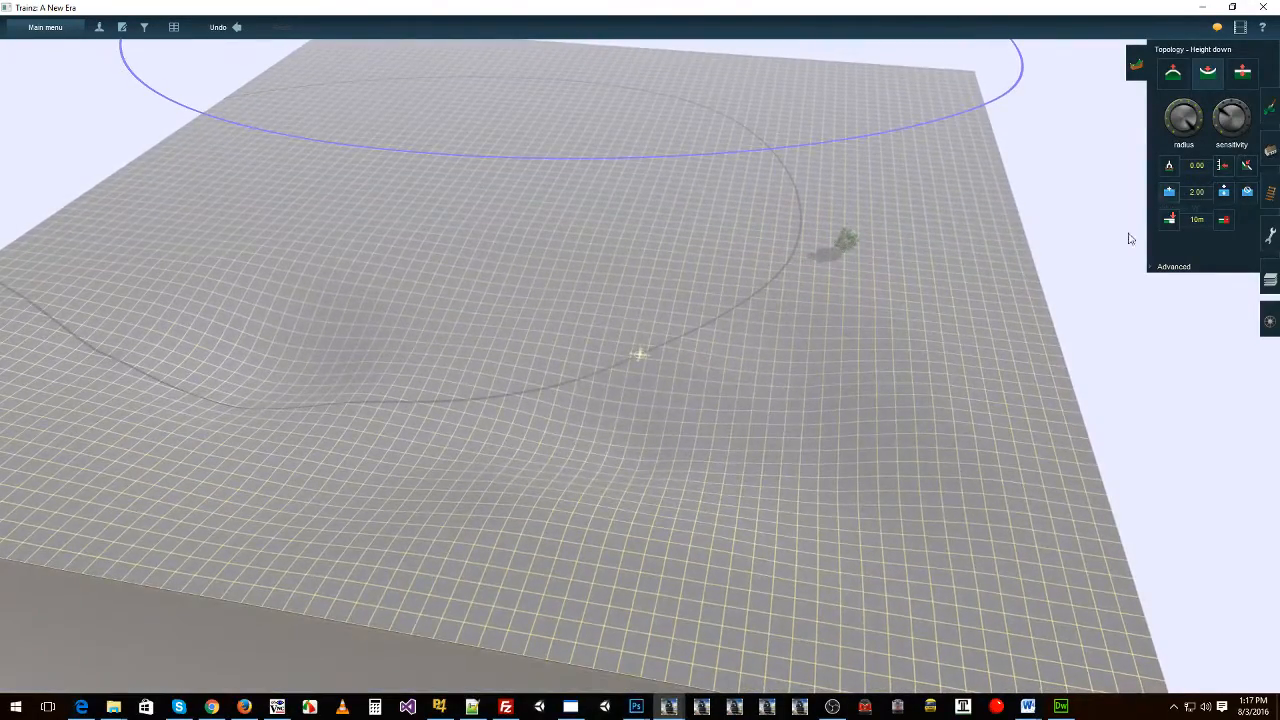
{"action": "left_click", "coordinate": [730, 402]}
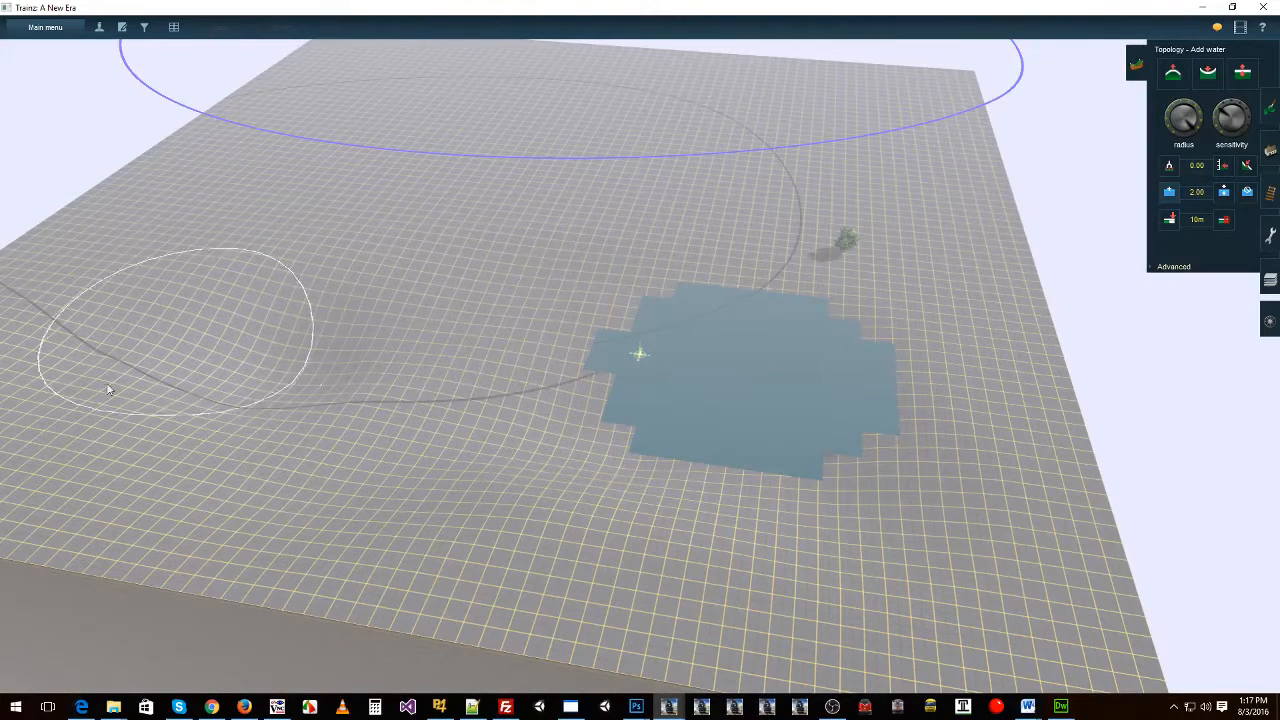
{"action": "mouse_move", "coordinate": [294, 436]}
{"action": "left_mouse_down"}
{"action": "mouse_move", "coordinate": [604, 441]}
{"action": "mouse_move", "coordinate": [794, 471]}
{"action": "mouse_move", "coordinate": [731, 360]}
{"action": "left_mouse_up"}
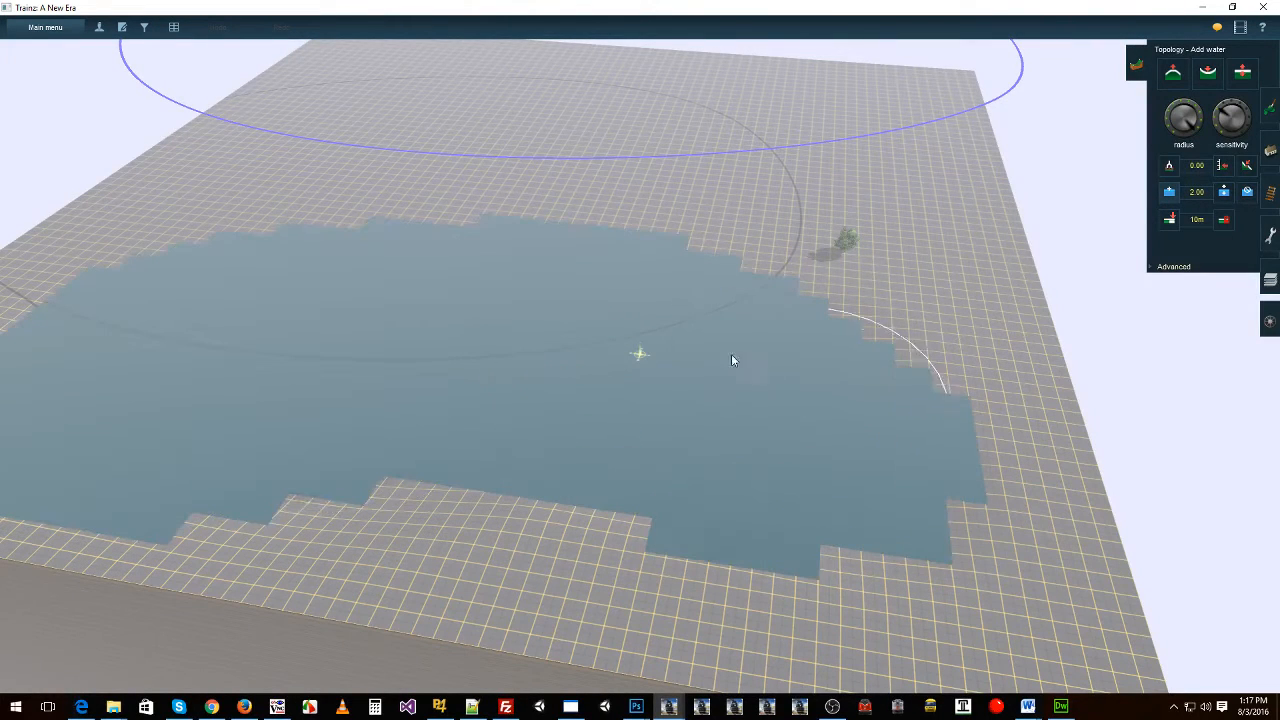
{"action": "left_click_drag", "start_coordinate": [598, 475], "coordinate": [371, 466]}
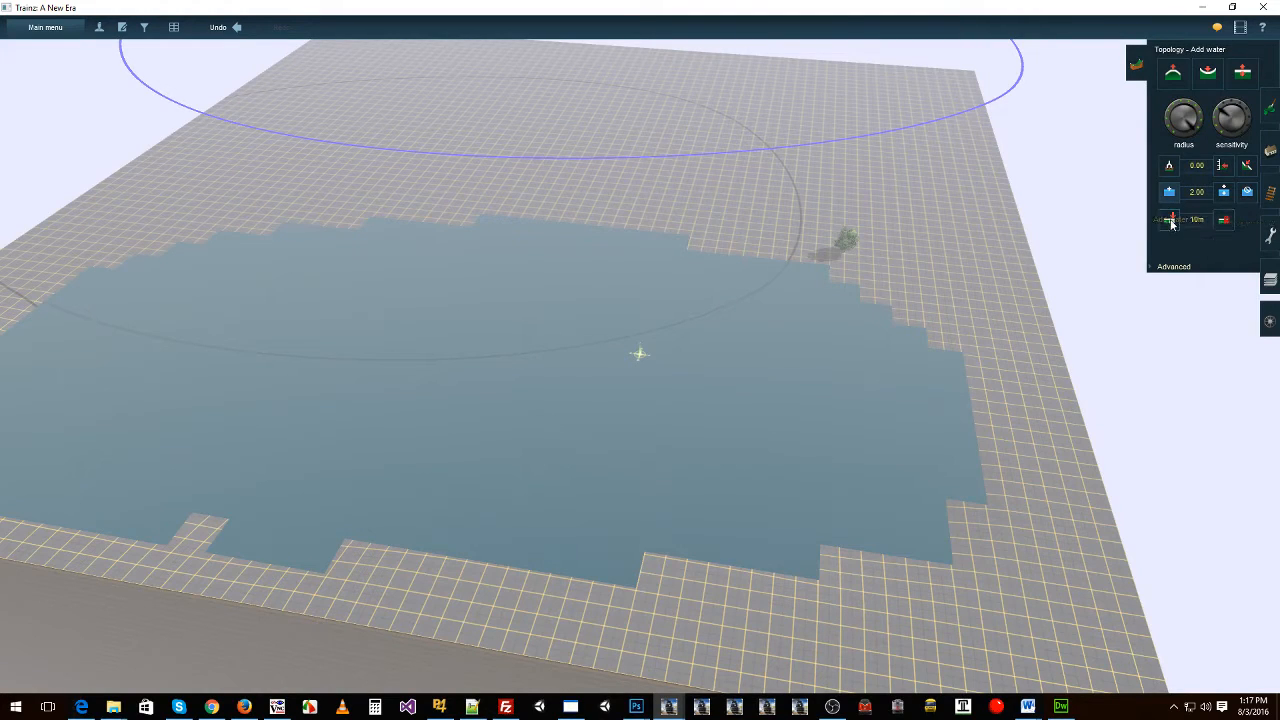
{"action": "left_click_drag", "start_coordinate": [589, 363], "coordinate": [594, 440]}
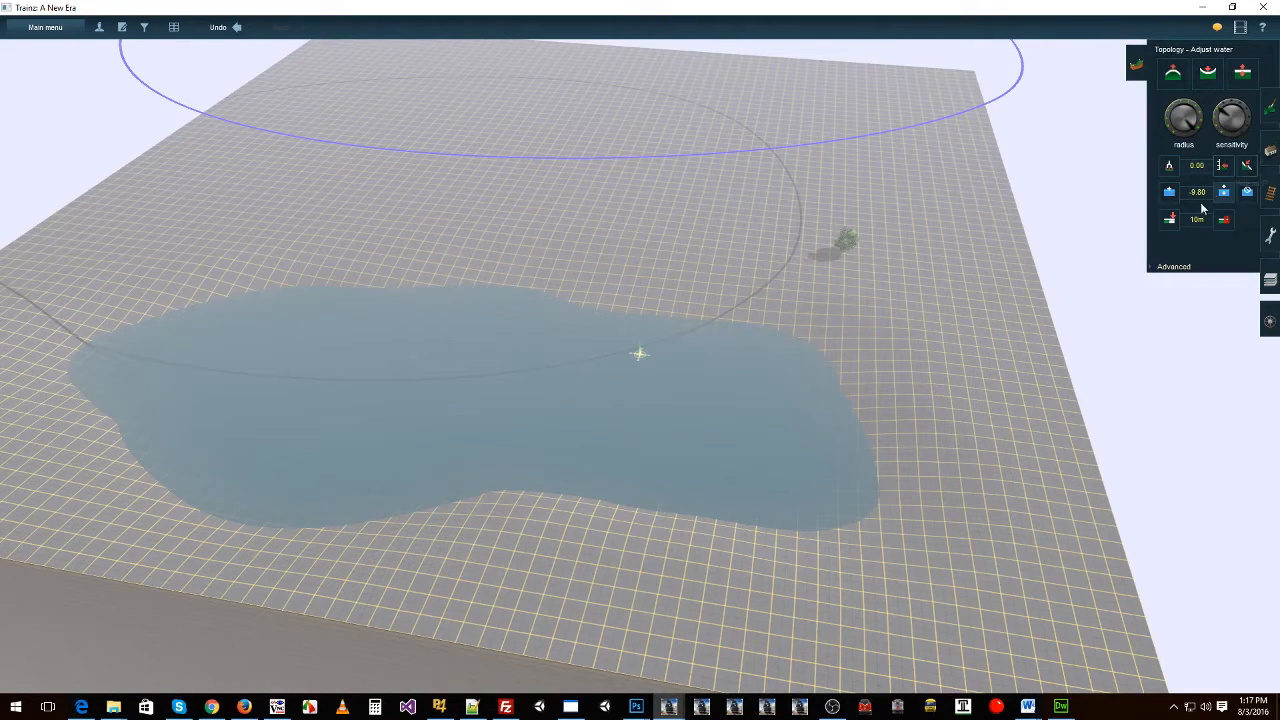
Step: Lay a new stretch of Invisible Track bnsf50 along the basin floor under the water
{"action": "left_click", "coordinate": [1272, 193]}
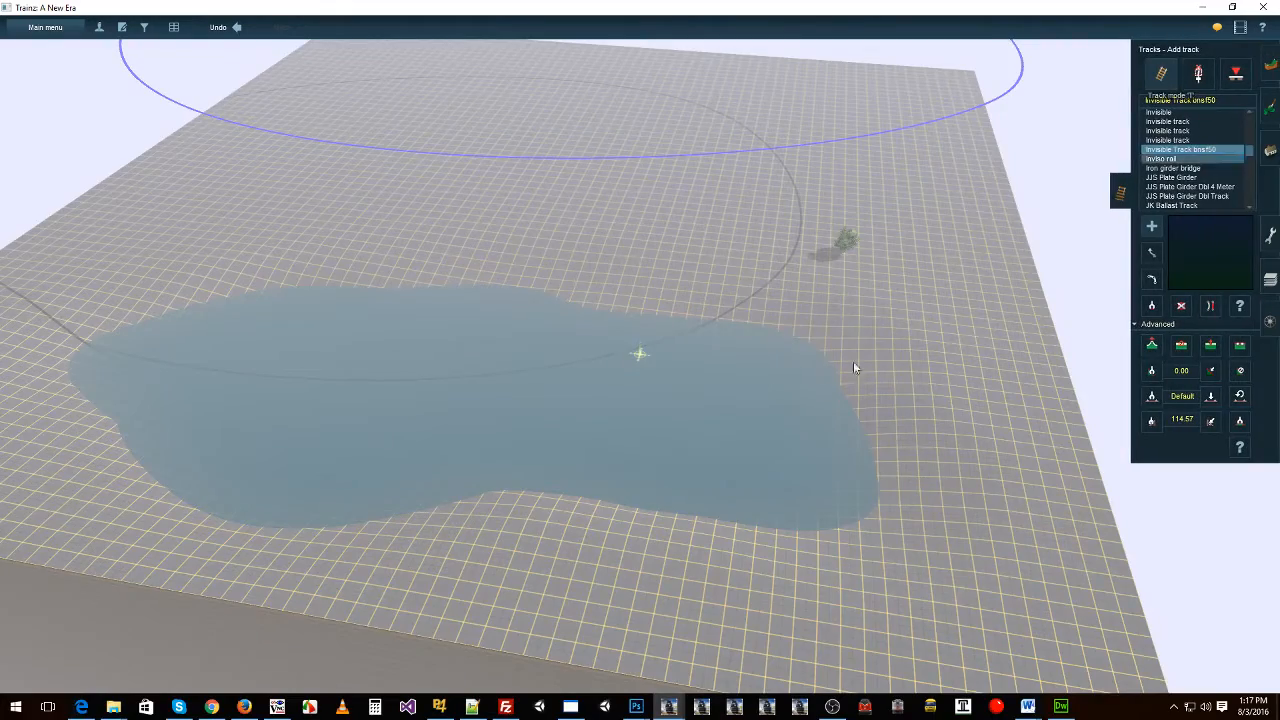
{"action": "right_click_drag", "start_coordinate": [853, 361], "coordinate": [647, 389]}
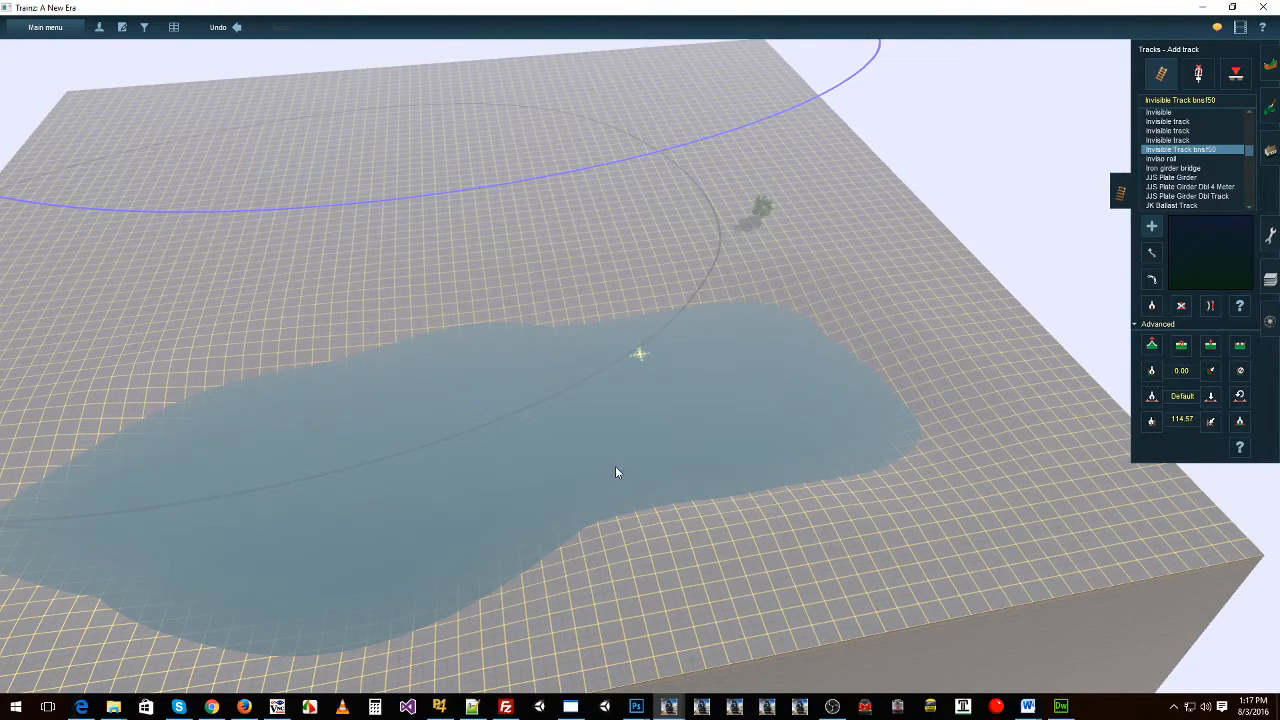
{"action": "scroll", "coordinate": [762, 450], "scroll_direction": "up", "scroll_amount": 10}
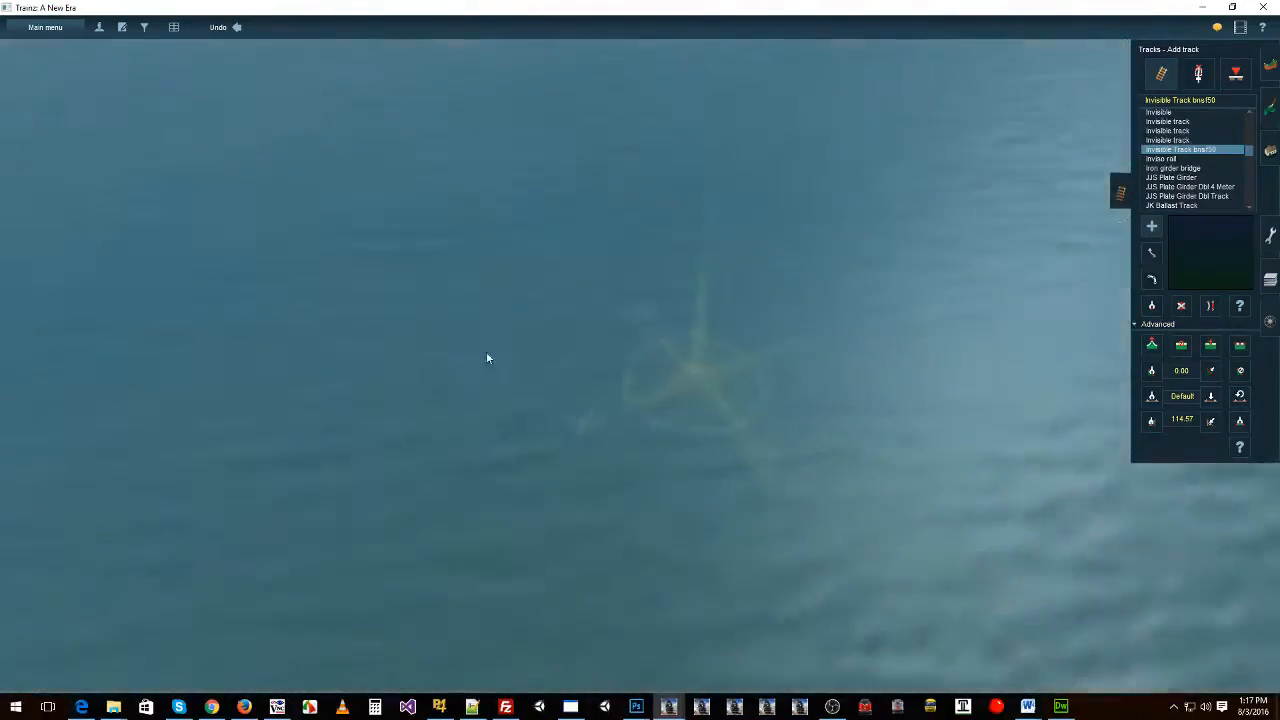
{"action": "scroll", "coordinate": [493, 318], "scroll_direction": "down", "scroll_amount": 10}
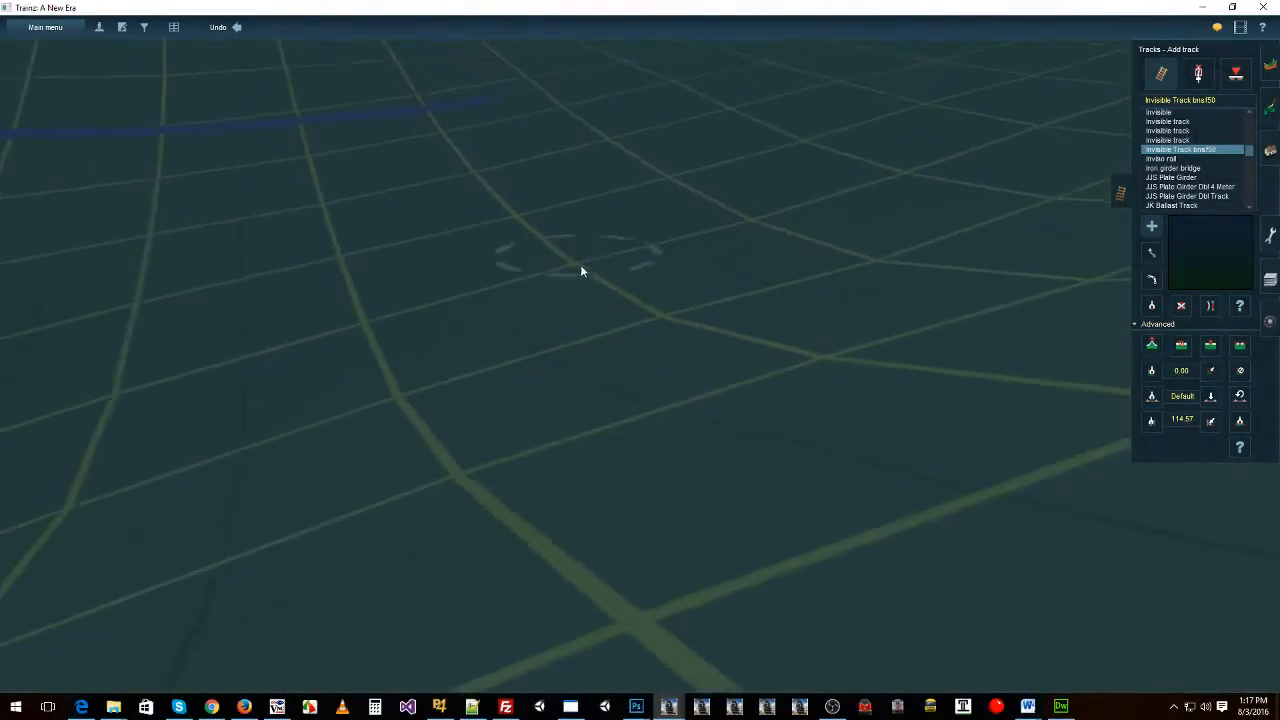
{"action": "right_click_drag", "start_coordinate": [603, 218], "coordinate": [562, 205]}
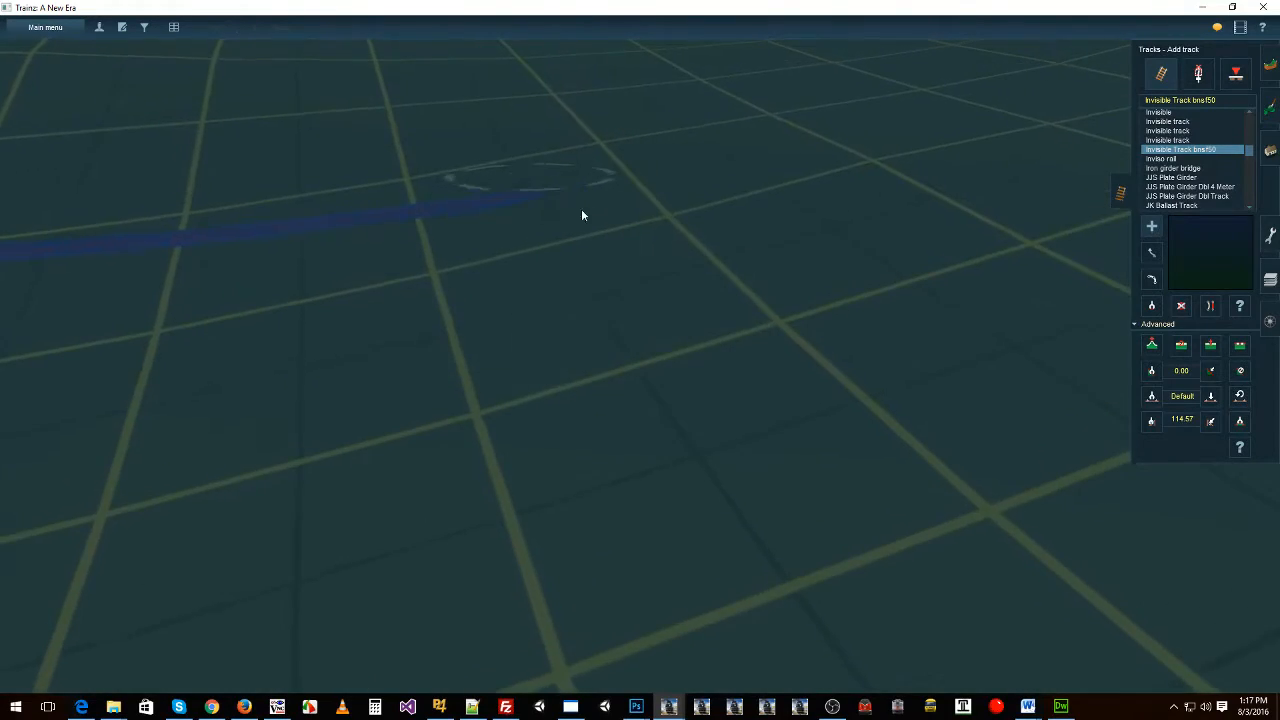
{"action": "left_click", "coordinate": [558, 202]}
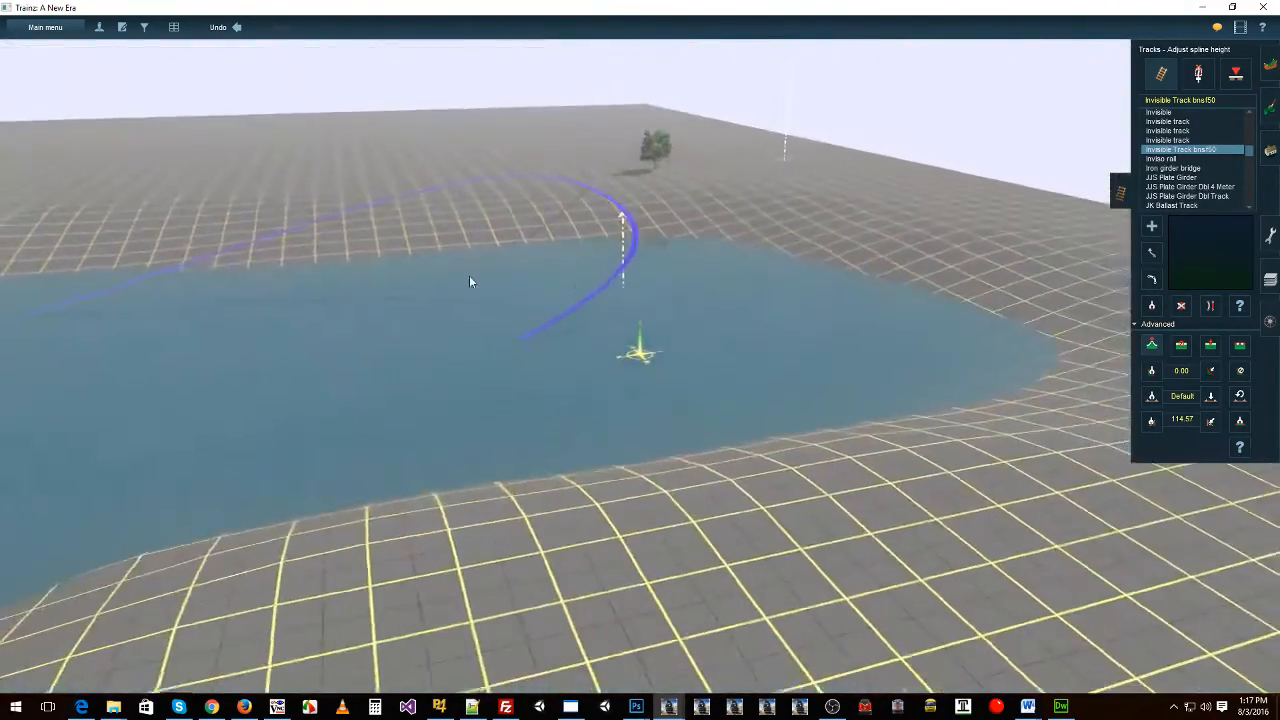
Step: Adjust the spline height of the new track's end near the tree so it sits just above the water surface
{"action": "right_click", "coordinate": [466, 275]}
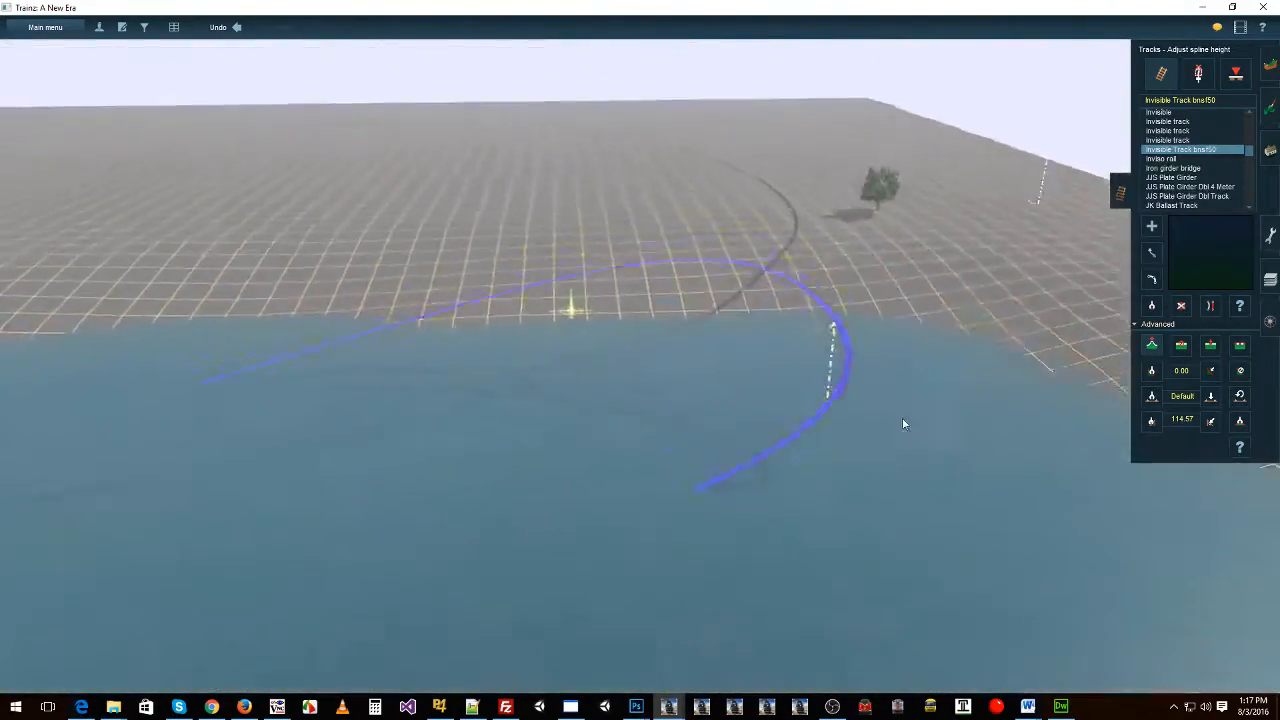
{"action": "right_click", "coordinate": [918, 432]}
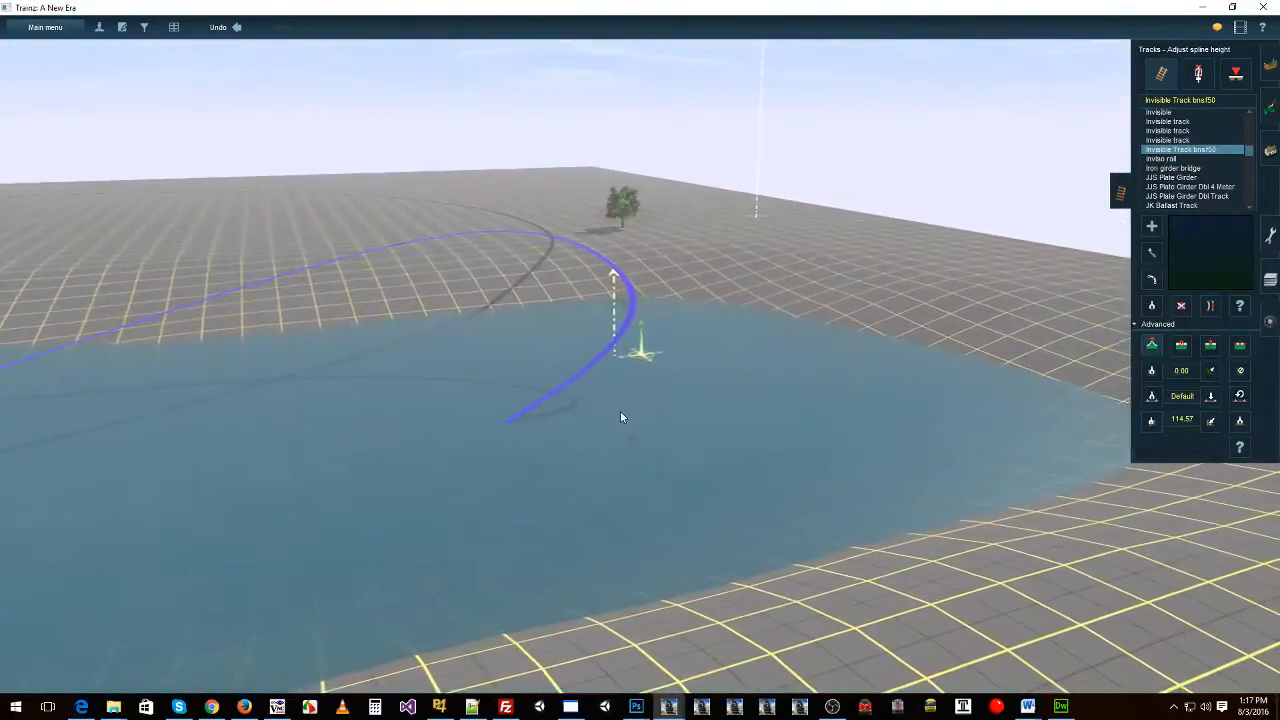
{"action": "scroll", "coordinate": [618, 413], "scroll_direction": "up", "scroll_amount": 5}
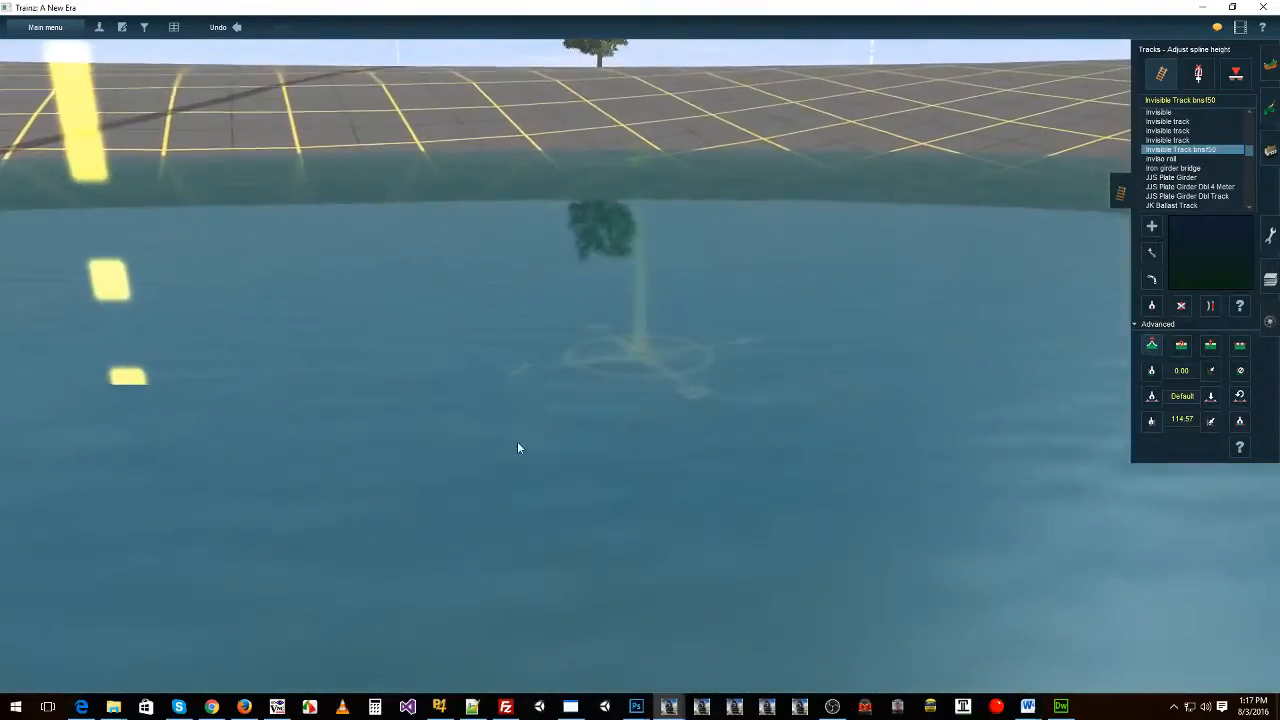
{"action": "key", "text": "Down"}
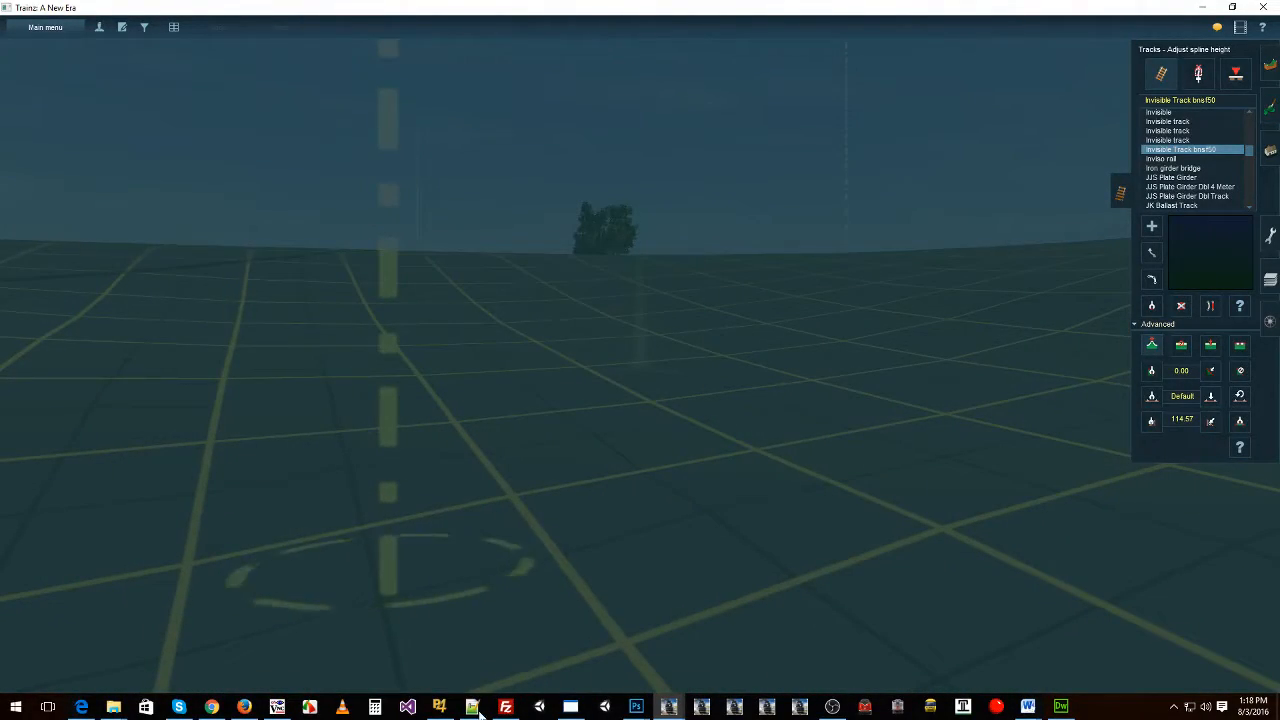
{"action": "scroll", "coordinate": [445, 592], "scroll_direction": "down", "scroll_amount": 2}
{"action": "key", "text": "Up"}
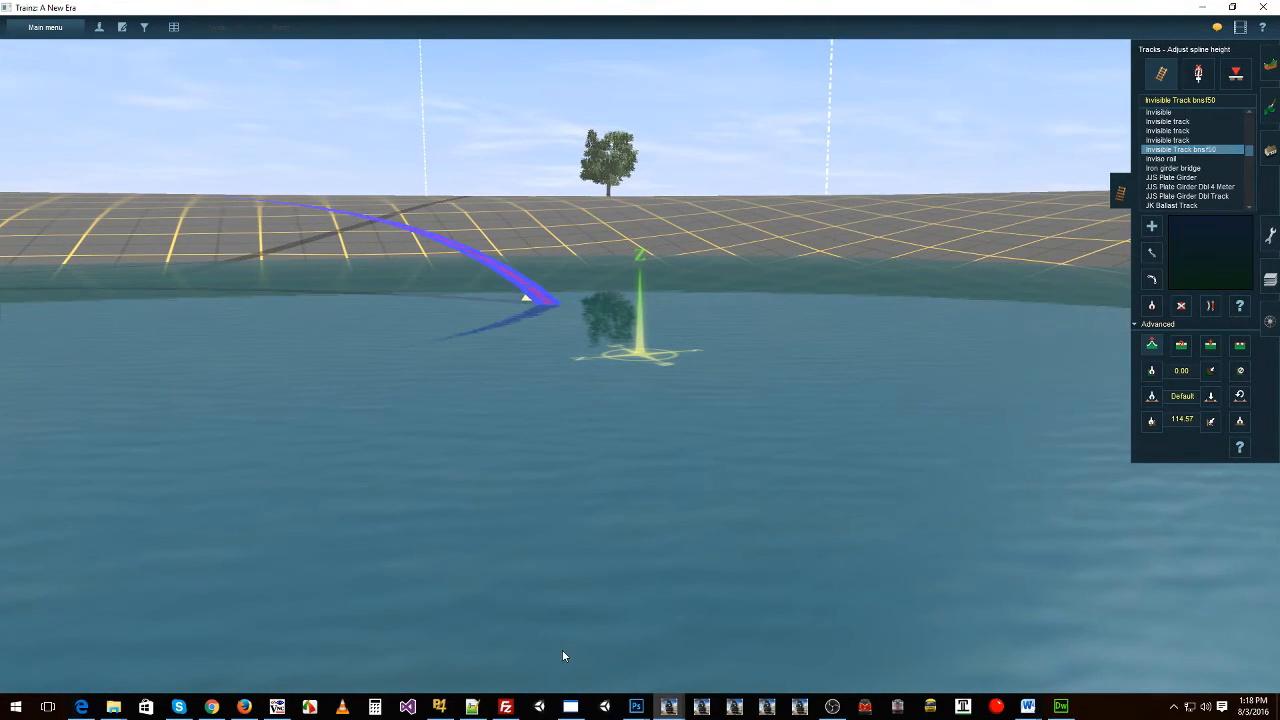
{"action": "left_click_drag", "start_coordinate": [563, 653], "coordinate": [560, 646]}
{"action": "scroll", "coordinate": [560, 590], "scroll_direction": "down", "scroll_amount": 4}
{"action": "key", "text": "Up"}
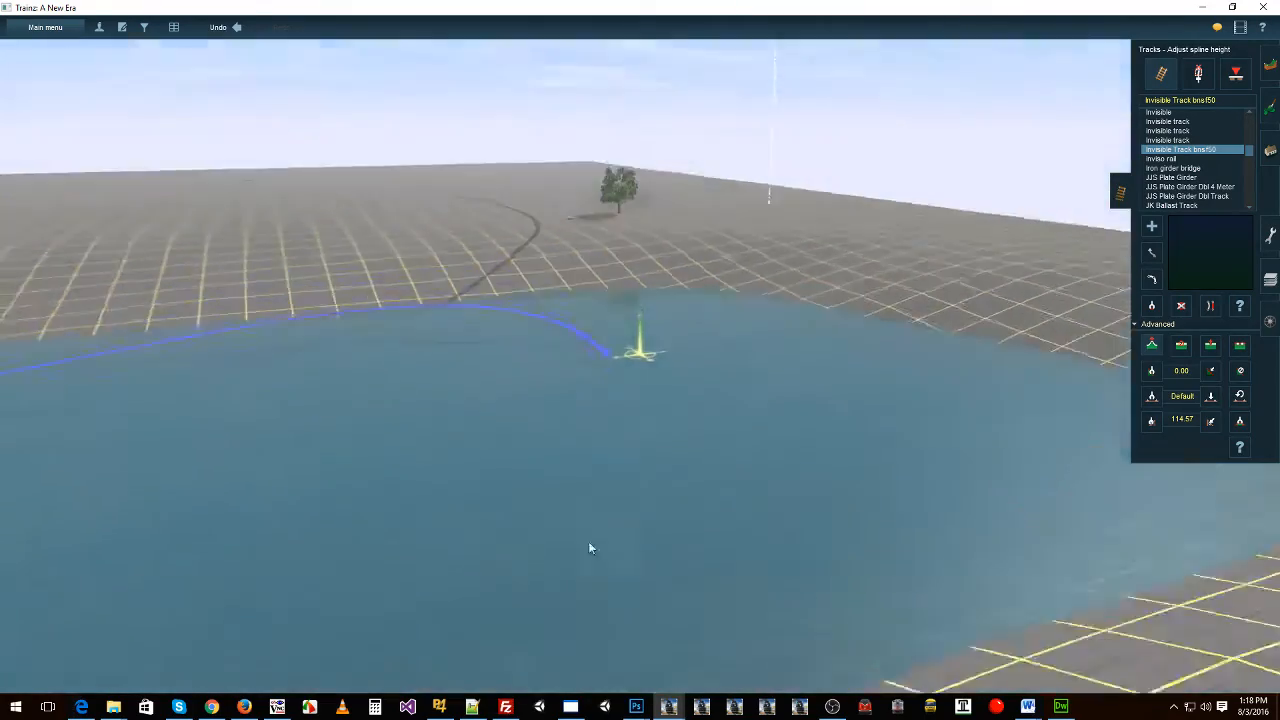
{"action": "scroll", "coordinate": [592, 535], "scroll_direction": "up", "scroll_amount": 4}
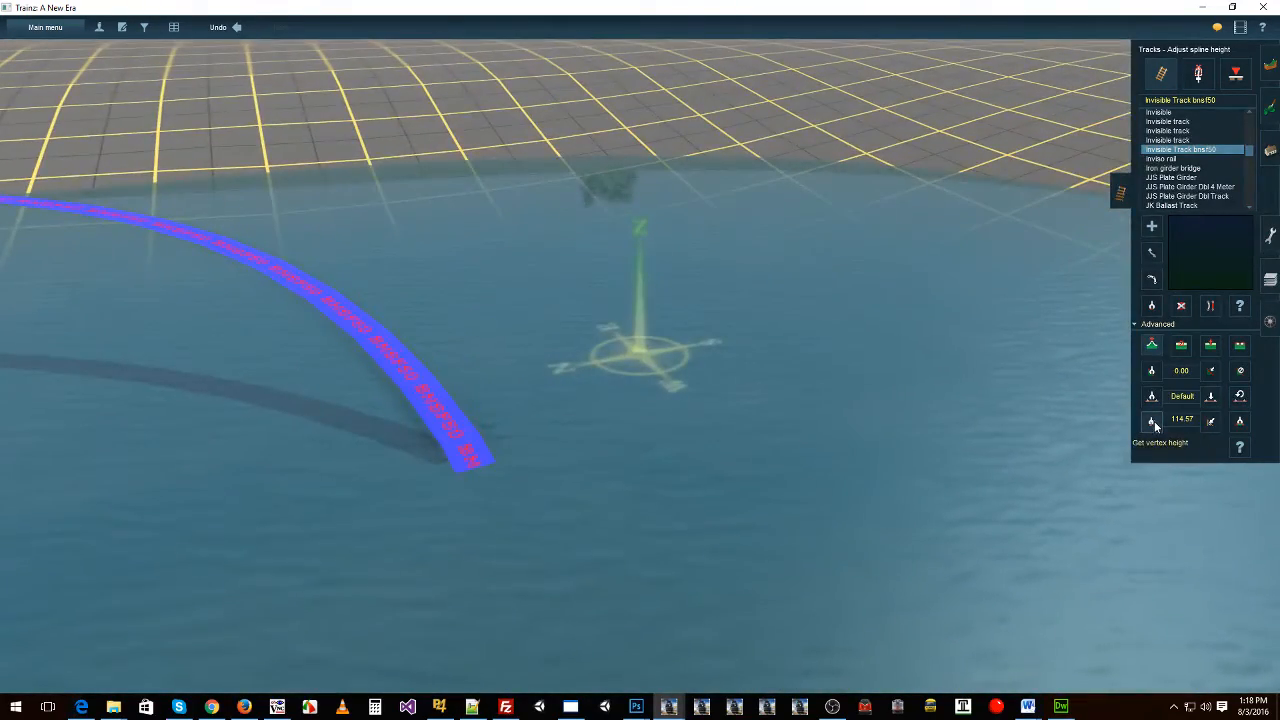
Step: Pick up the vertex height from the track end that sits just above the water surface
{"action": "left_click", "coordinate": [1154, 421]}
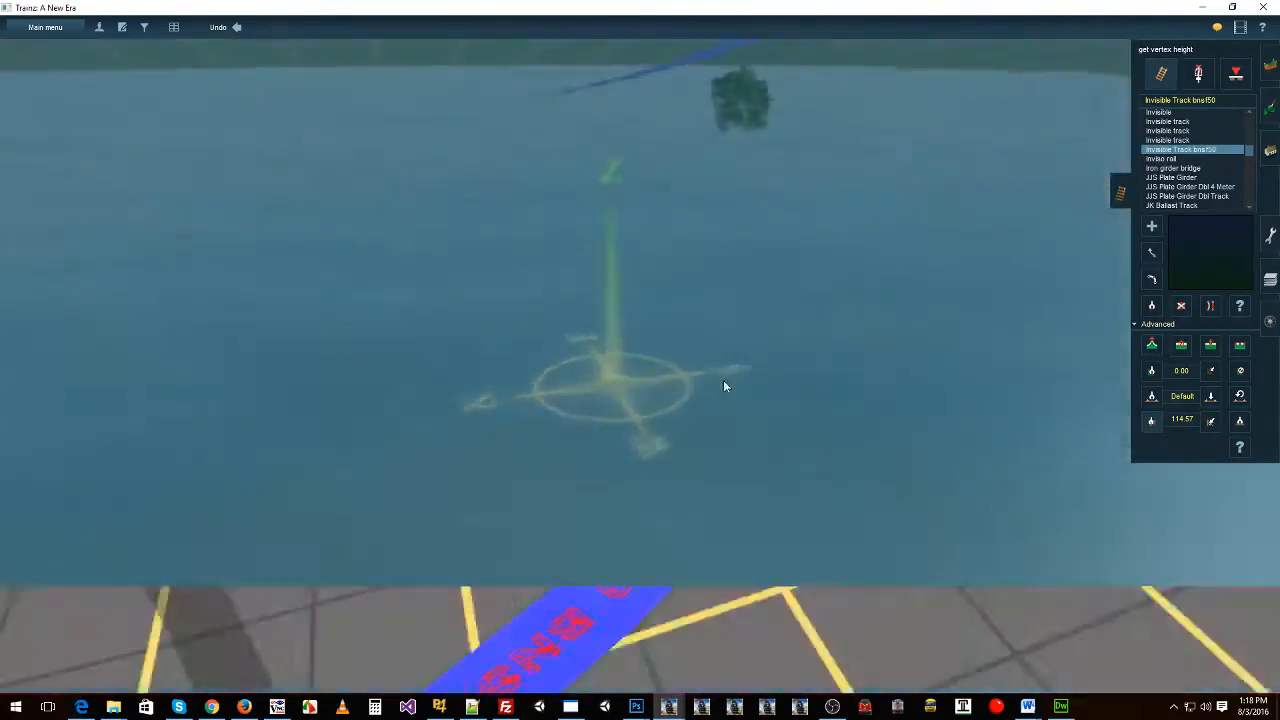
{"action": "scroll", "coordinate": [750, 360], "scroll_direction": "up", "scroll_amount": 3}
{"action": "left_click", "coordinate": [784, 289]}
{"action": "scroll", "coordinate": [700, 356], "scroll_direction": "down", "scroll_amount": 4}
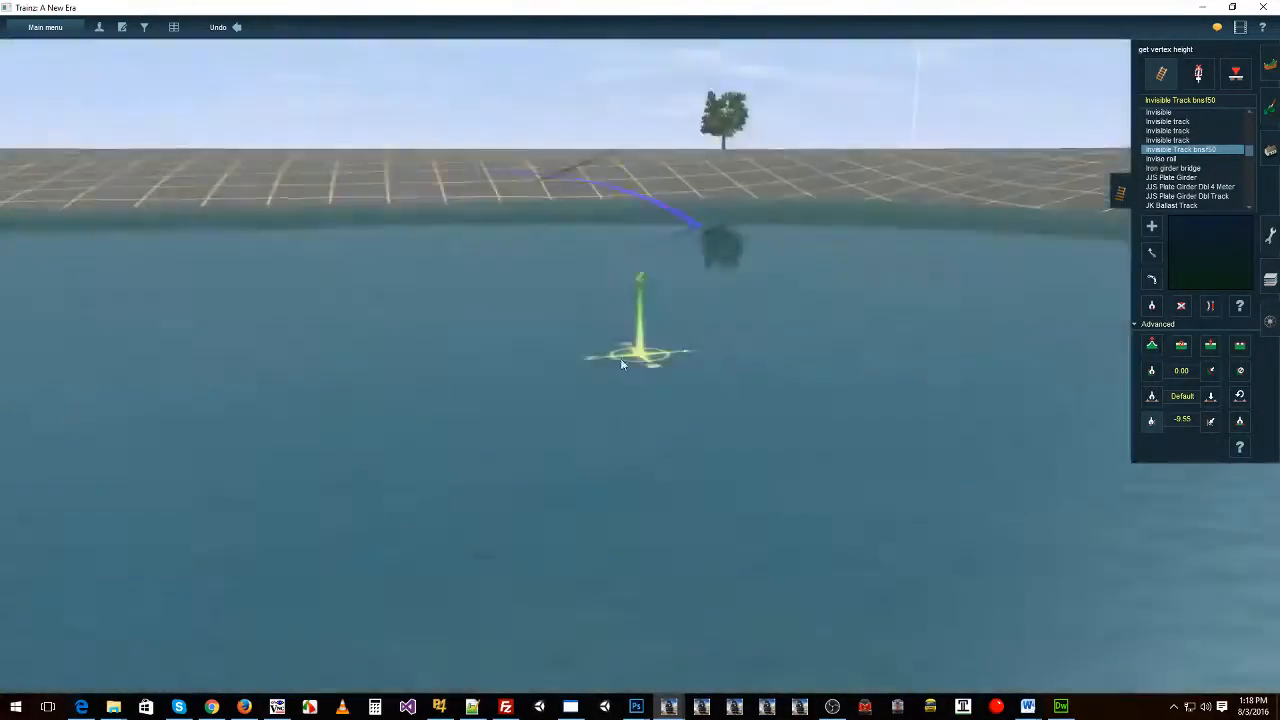
{"action": "scroll", "coordinate": [584, 357], "scroll_direction": "down", "scroll_amount": 3}
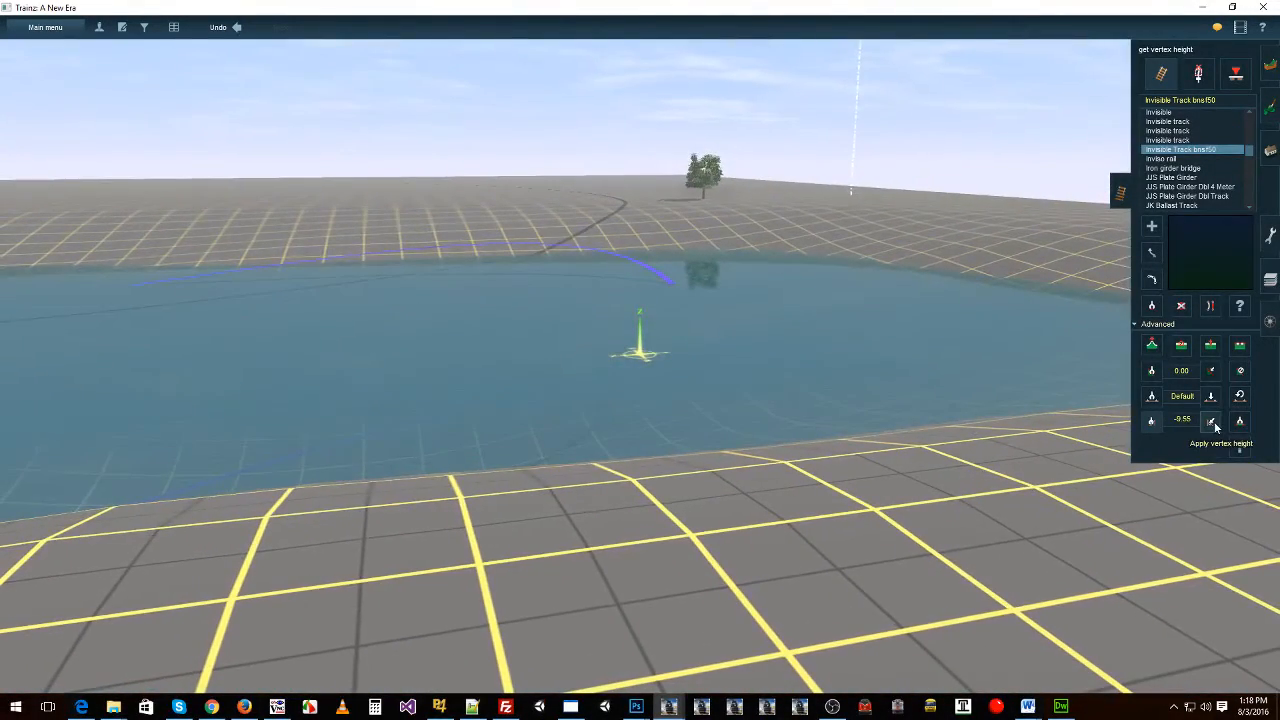
Step: Start applying the picked vertex height and search the basin floor under the water for the submerged track vertices
{"action": "right_click", "coordinate": [411, 405]}
{"action": "scroll", "coordinate": [440, 370], "scroll_direction": "up", "scroll_amount": 3}
{"action": "right_click", "coordinate": [460, 322]}
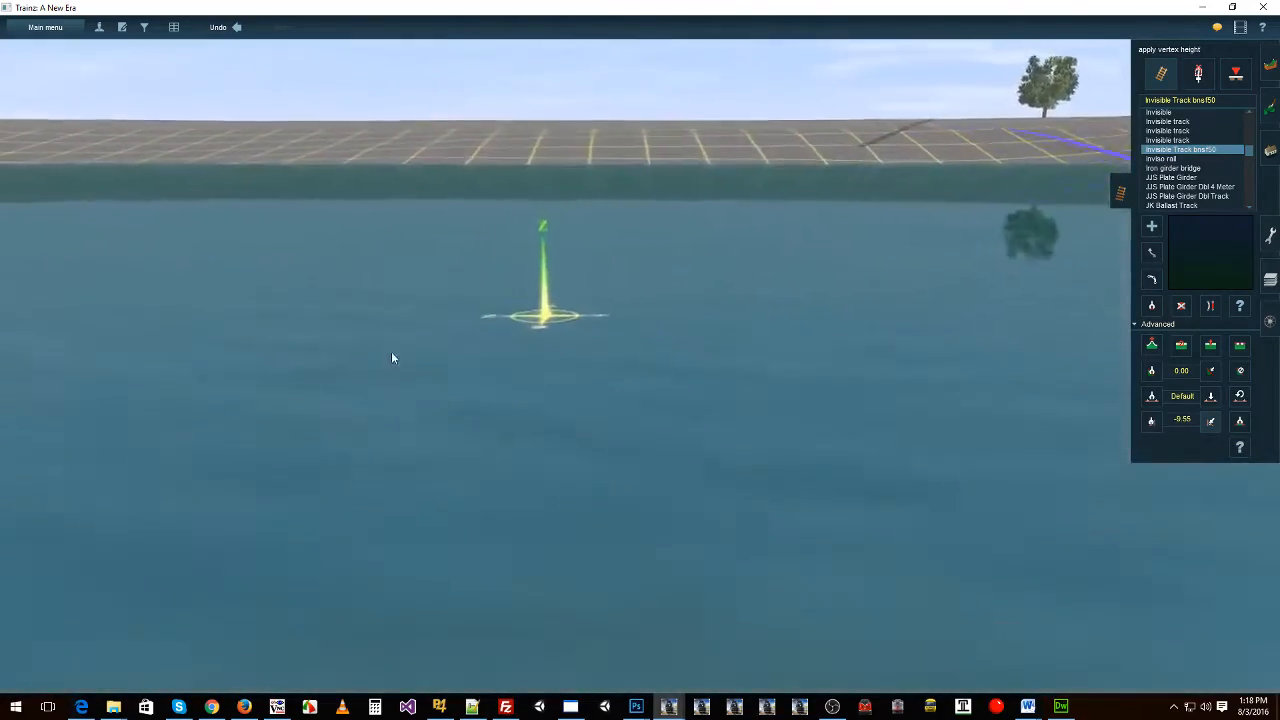
{"action": "mouse_move", "coordinate": [391, 355]}
{"action": "right_mouse_down"}
{"action": "mouse_move", "coordinate": [496, 418]}
{"action": "mouse_move", "coordinate": [531, 410]}
{"action": "right_mouse_up"}
{"action": "scroll", "coordinate": [531, 410], "scroll_direction": "up", "scroll_amount": 5}
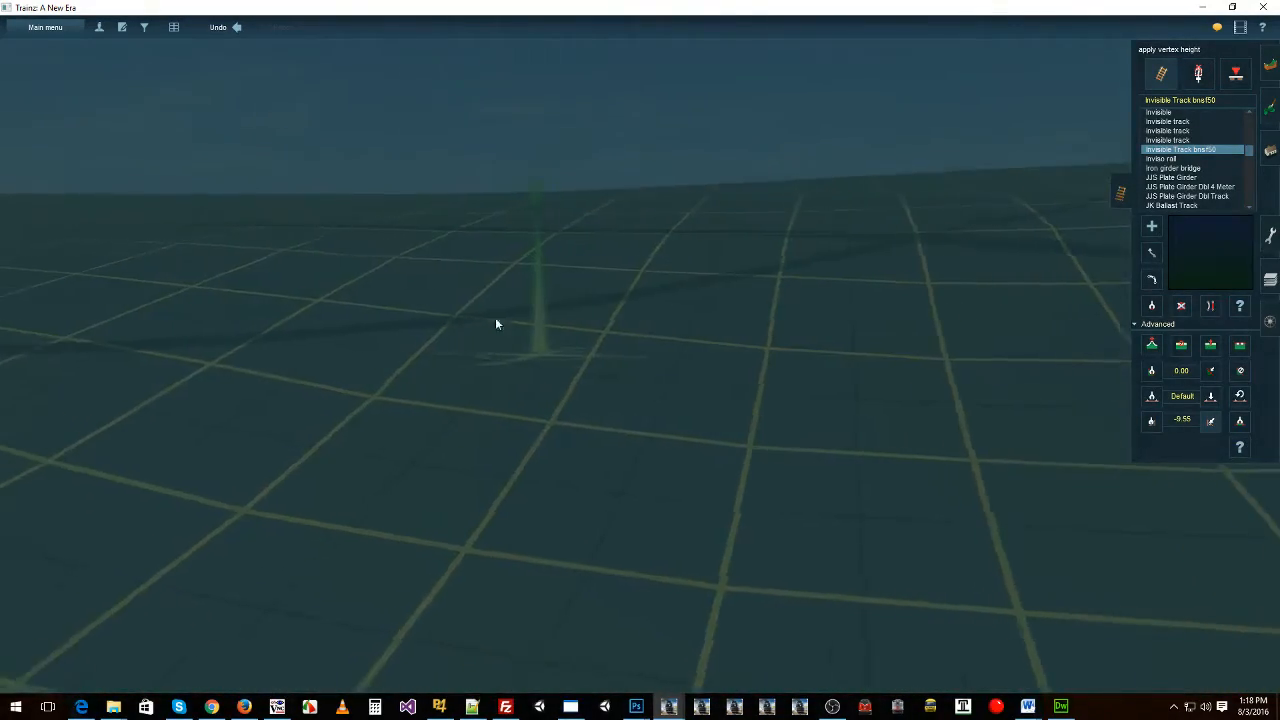
{"action": "right_click", "coordinate": [560, 265]}
{"action": "right_click", "coordinate": [280, 374]}
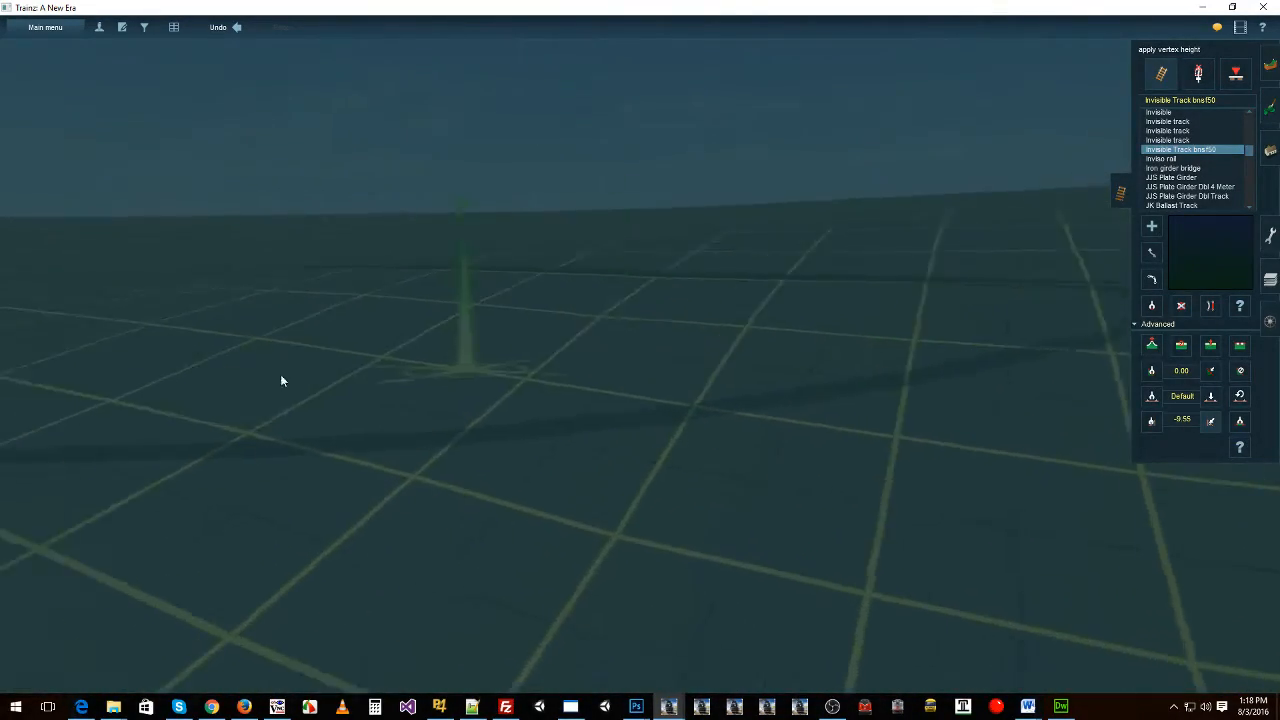
{"action": "right_click_drag", "start_coordinate": [270, 385], "coordinate": [948, 304]}
{"action": "right_click", "coordinate": [952, 291]}
{"action": "right_click", "coordinate": [671, 327]}
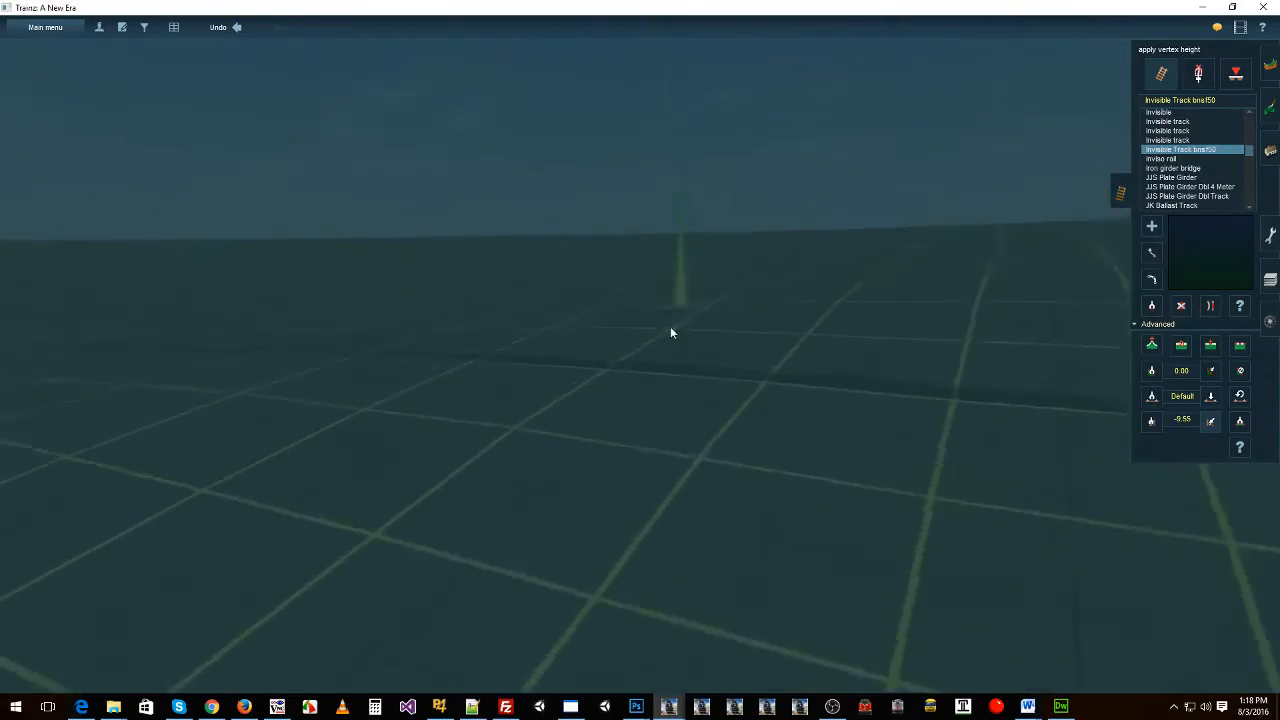
{"action": "right_click", "coordinate": [738, 500]}
{"action": "right_click", "coordinate": [546, 402]}
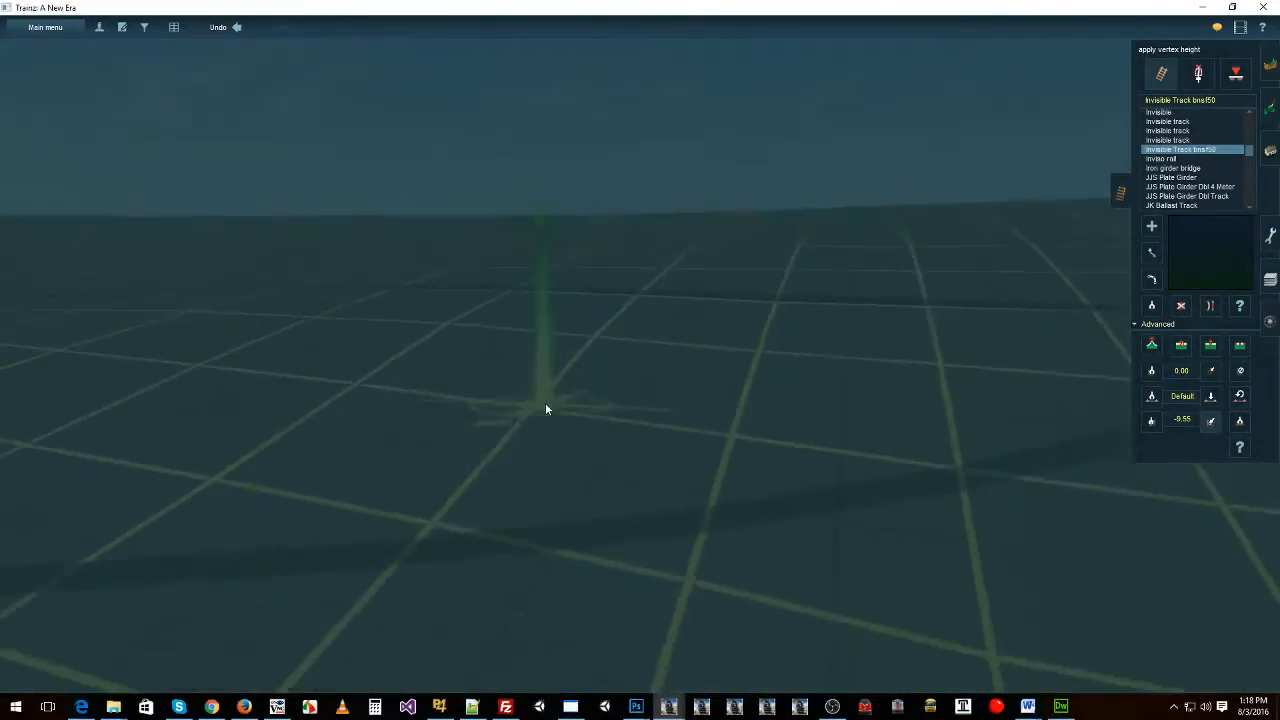
{"action": "right_click_drag", "start_coordinate": [546, 402], "coordinate": [421, 434]}
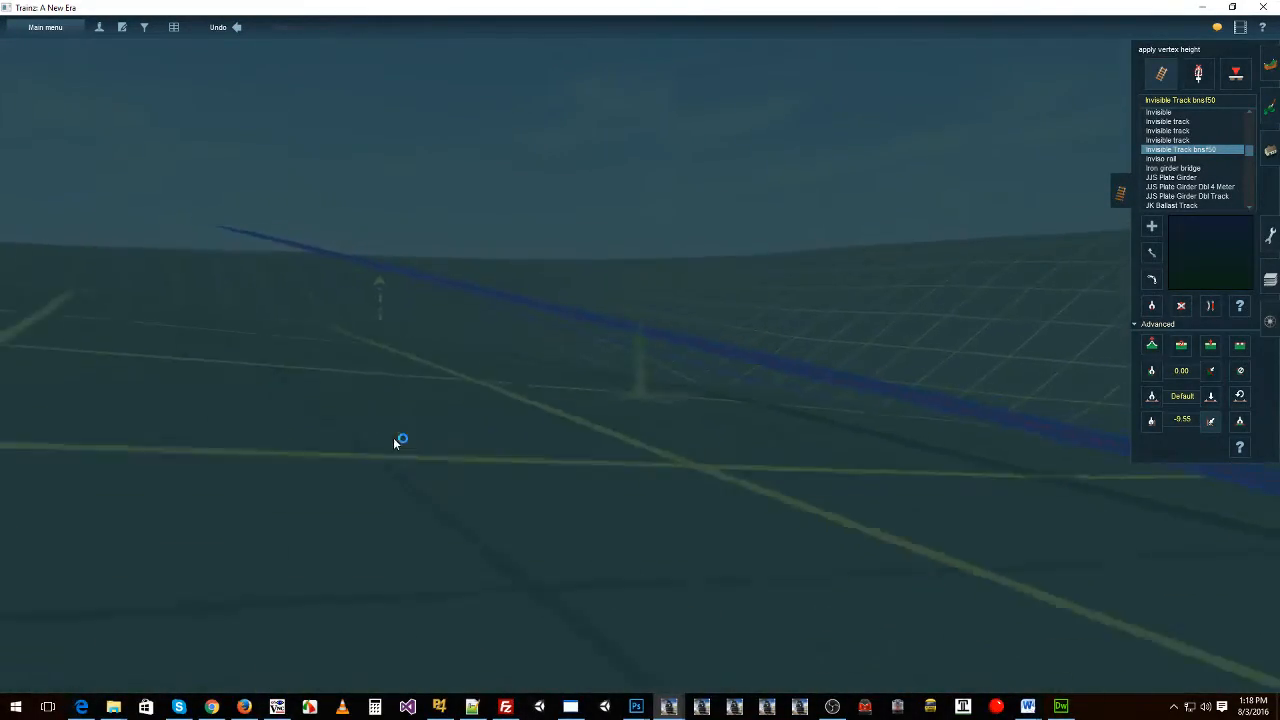
Step: Apply the picked vertex height to the submerged track vertices that can be reached in the basin
{"action": "right_click", "coordinate": [908, 464]}
{"action": "key", "text": "Left"}
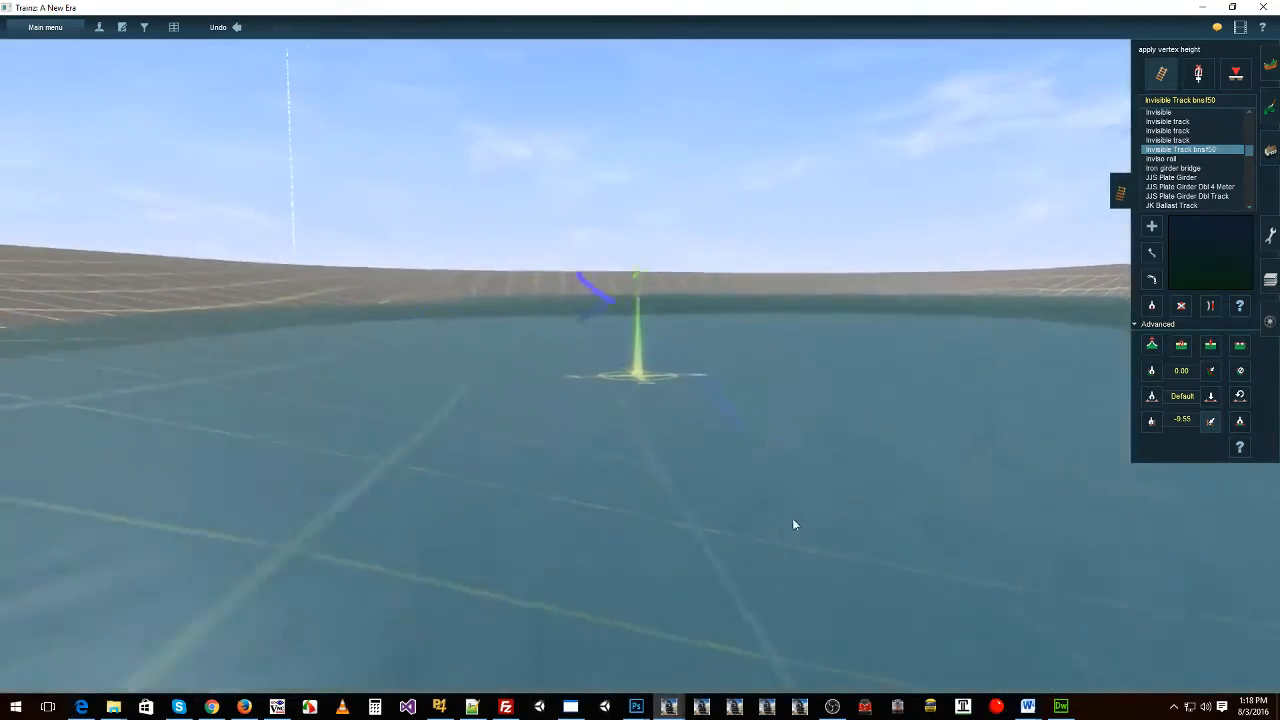
{"action": "key", "text": "Up"}
{"action": "right_click", "coordinate": [777, 497]}
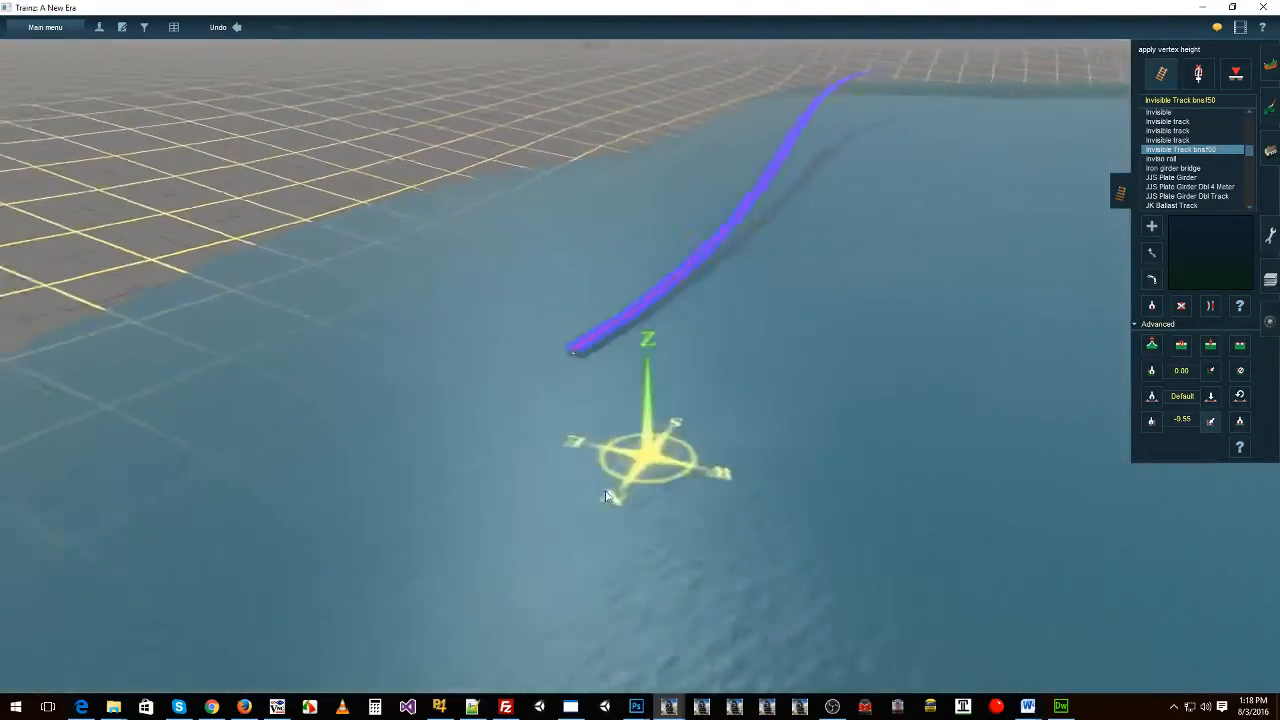
{"action": "right_click", "coordinate": [464, 436]}
{"action": "right_click", "coordinate": [238, 426]}
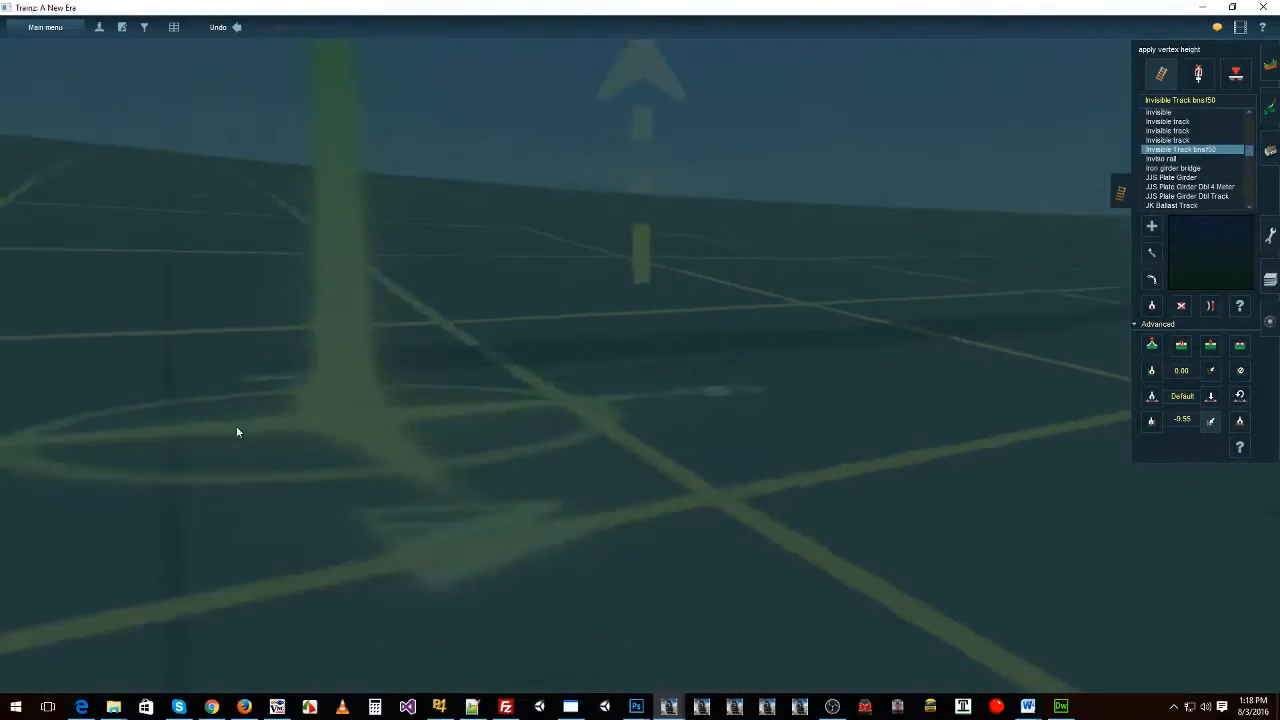
{"action": "right_click", "coordinate": [203, 398]}
{"action": "right_click", "coordinate": [191, 376]}
{"action": "right_click", "coordinate": [697, 275]}
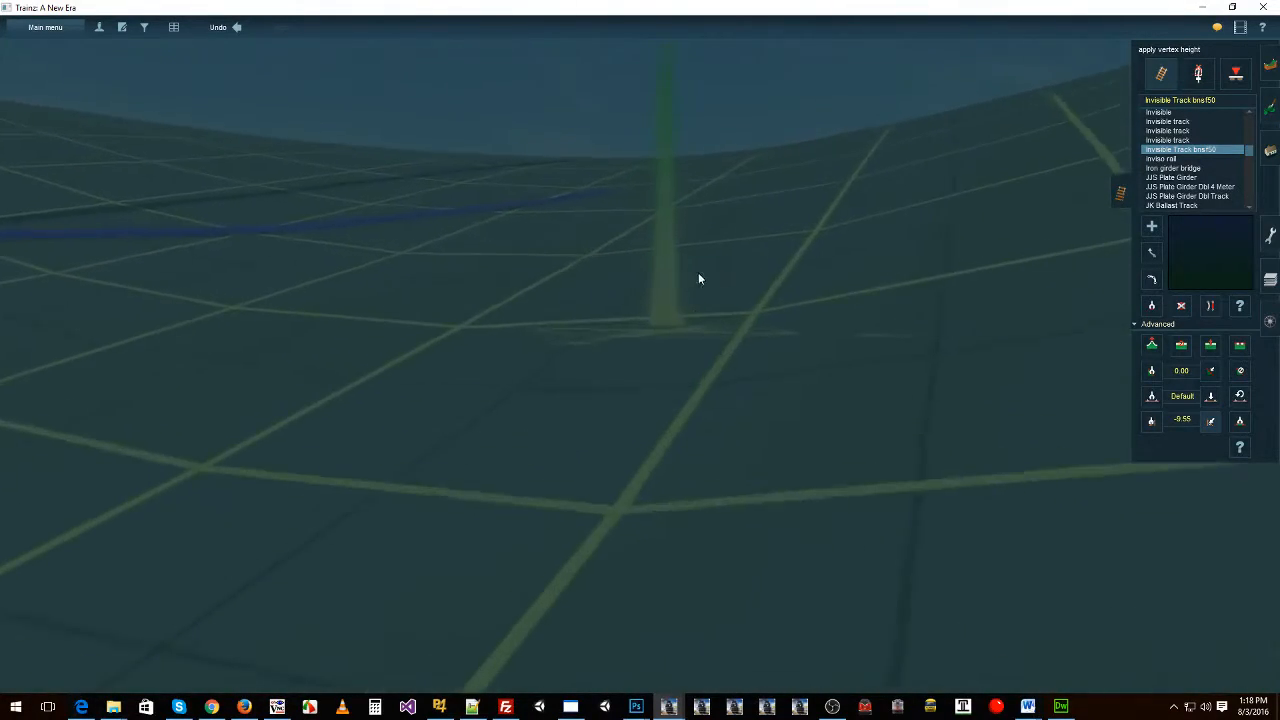
{"action": "right_click", "coordinate": [602, 178]}
{"action": "scroll", "coordinate": [868, 340], "scroll_direction": "down", "scroll_amount": 10}
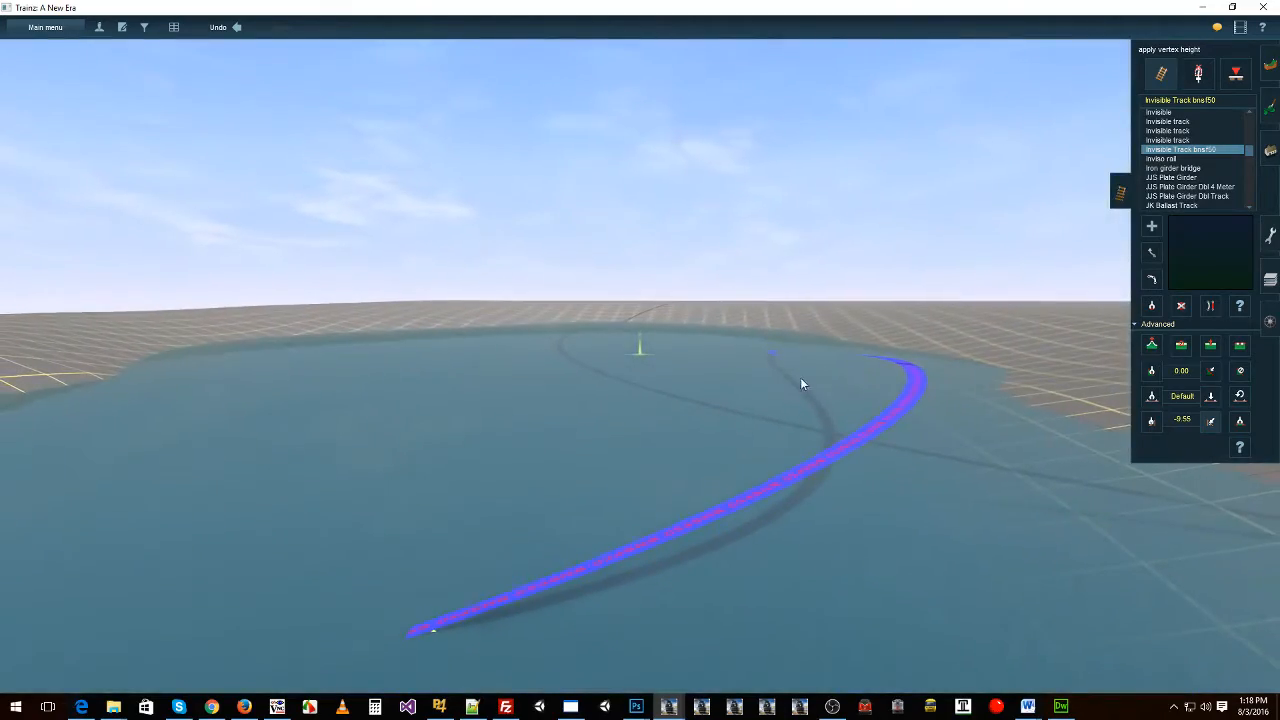
Step: Lower the basin's water level to about -28.88 to expose the track vertices on the floor
{"action": "mouse_move", "coordinate": [800, 377]}
{"action": "right_mouse_down"}
{"action": "mouse_move", "coordinate": [878, 369]}
{"action": "mouse_move", "coordinate": [904, 492]}
{"action": "right_mouse_up"}
{"action": "right_click_drag", "start_coordinate": [893, 372], "coordinate": [757, 556]}
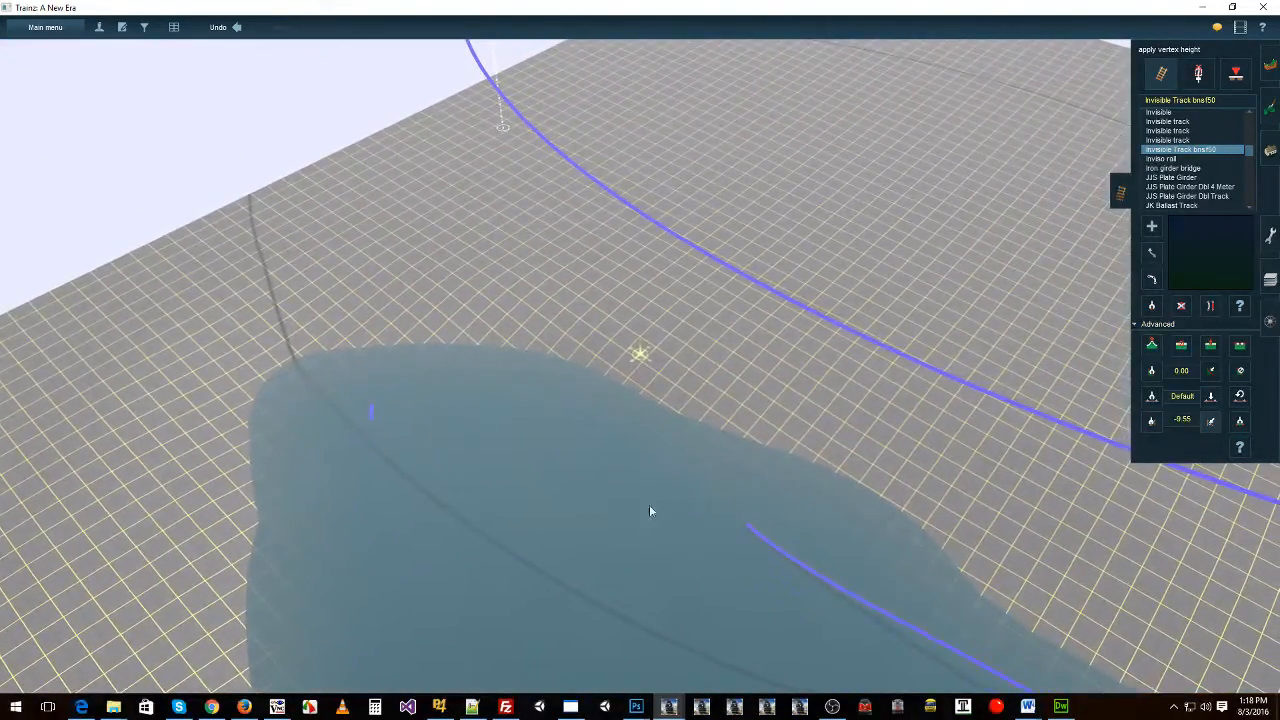
{"action": "scroll", "coordinate": [649, 511], "scroll_direction": "up", "scroll_amount": 10}
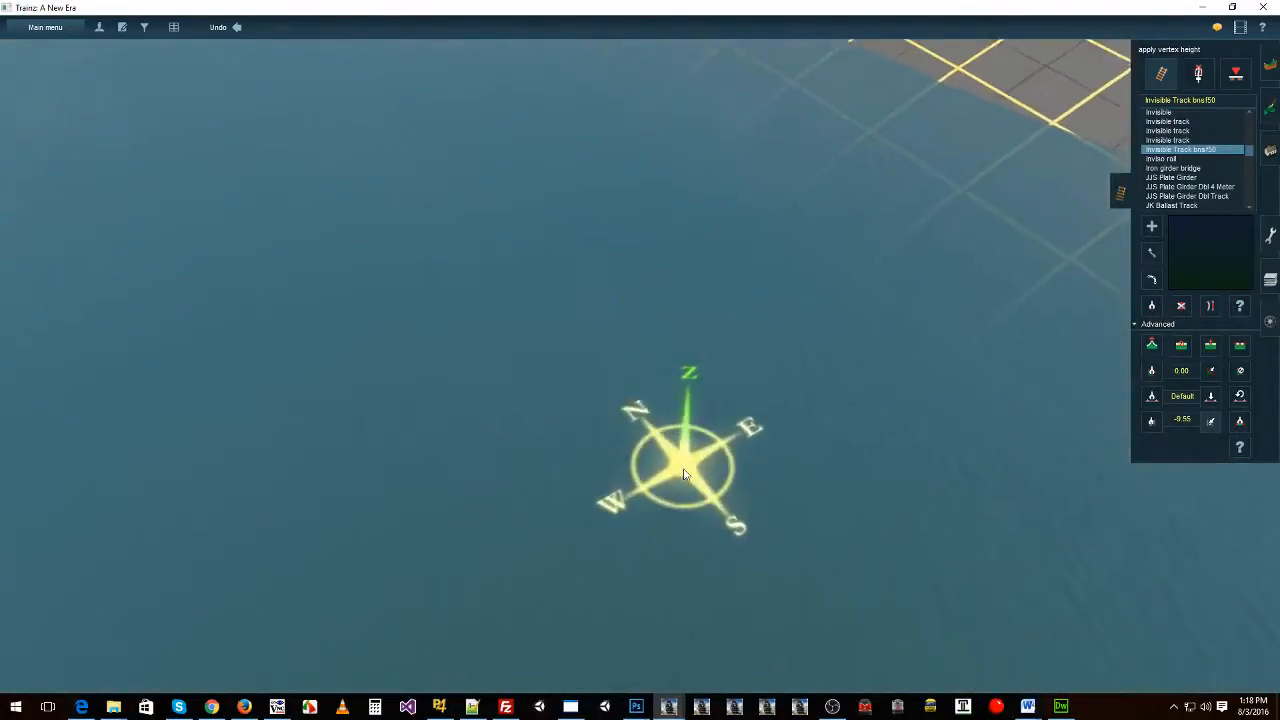
{"action": "right_click_drag", "start_coordinate": [682, 497], "coordinate": [631, 428]}
{"action": "scroll", "coordinate": [631, 428], "scroll_direction": "down", "scroll_amount": 10}
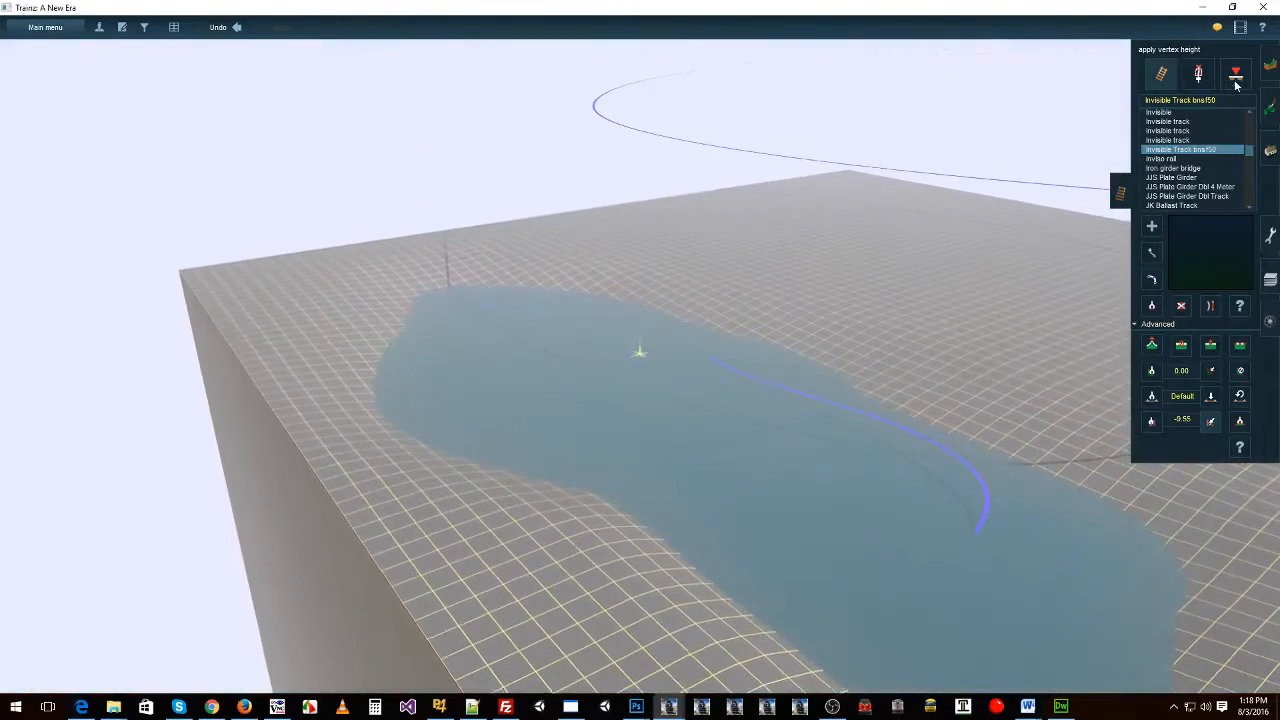
{"action": "left_click", "coordinate": [1264, 104]}
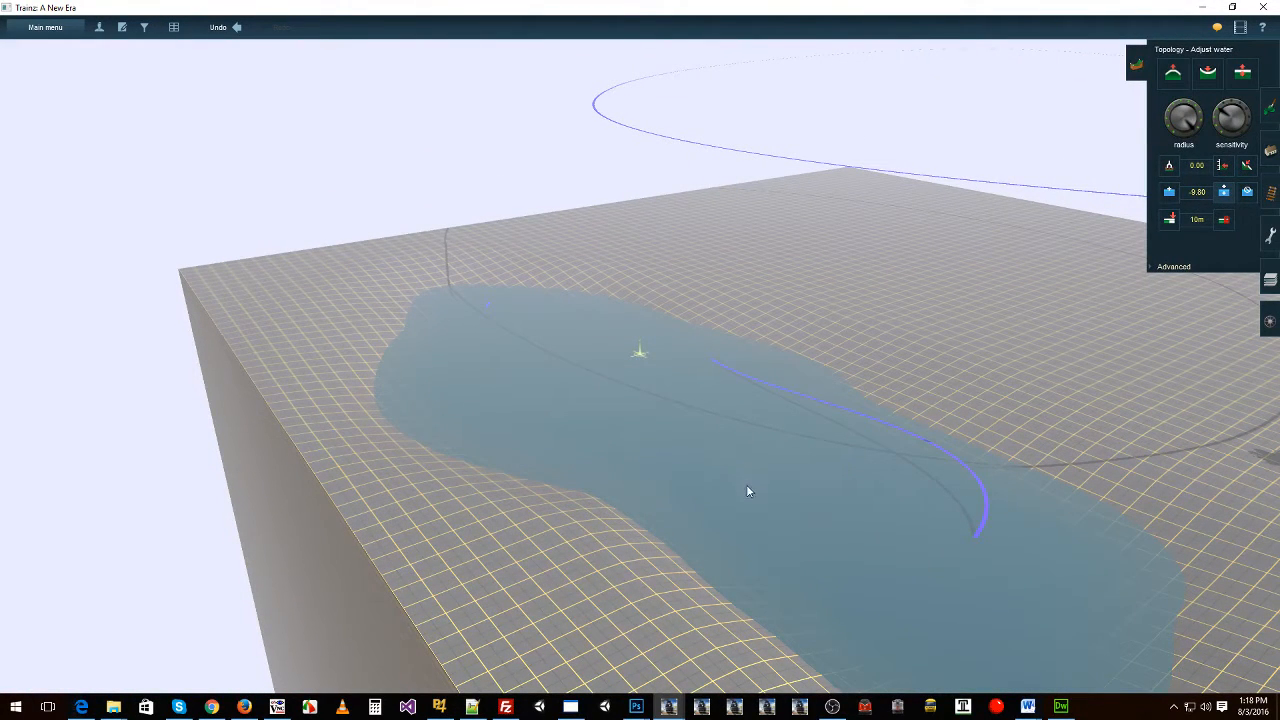
{"action": "left_click", "coordinate": [771, 611]}
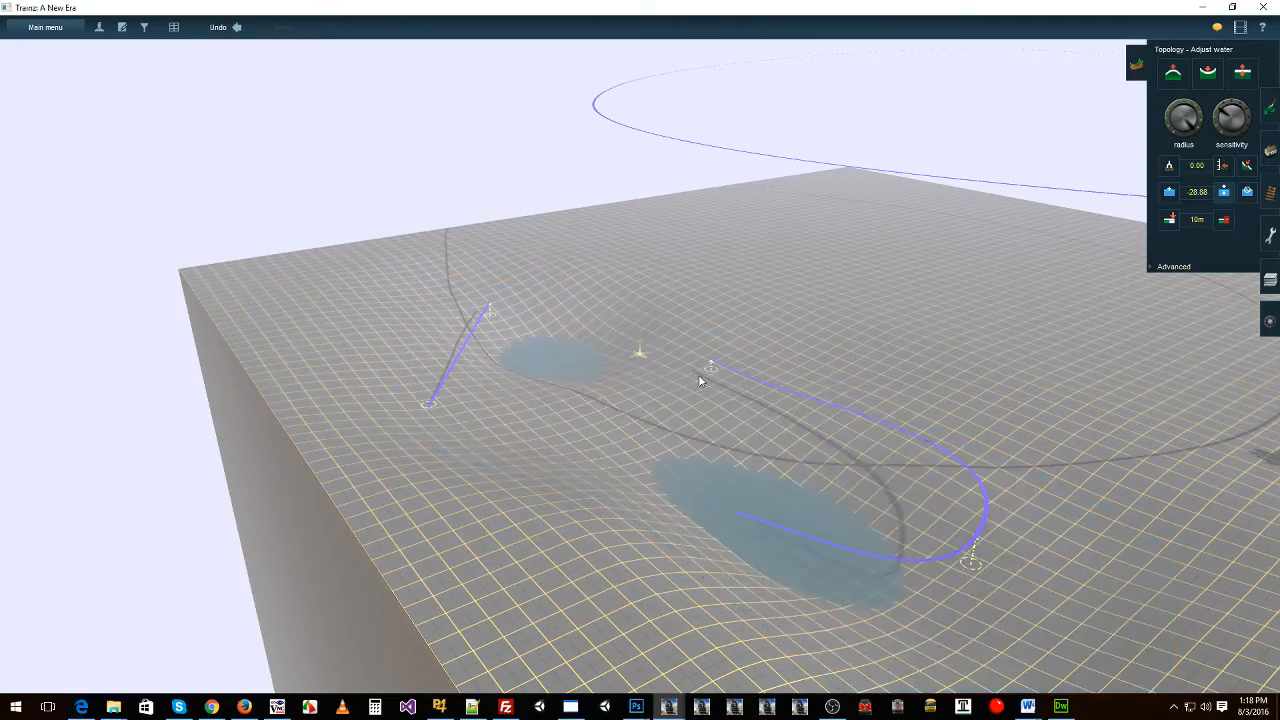
Step: Add Invisible Track bnsf50 between the open track ends around the basin to close the loop
{"action": "scroll", "coordinate": [590, 392], "scroll_direction": "up", "scroll_amount": 5}
{"action": "right_click", "coordinate": [590, 392]}
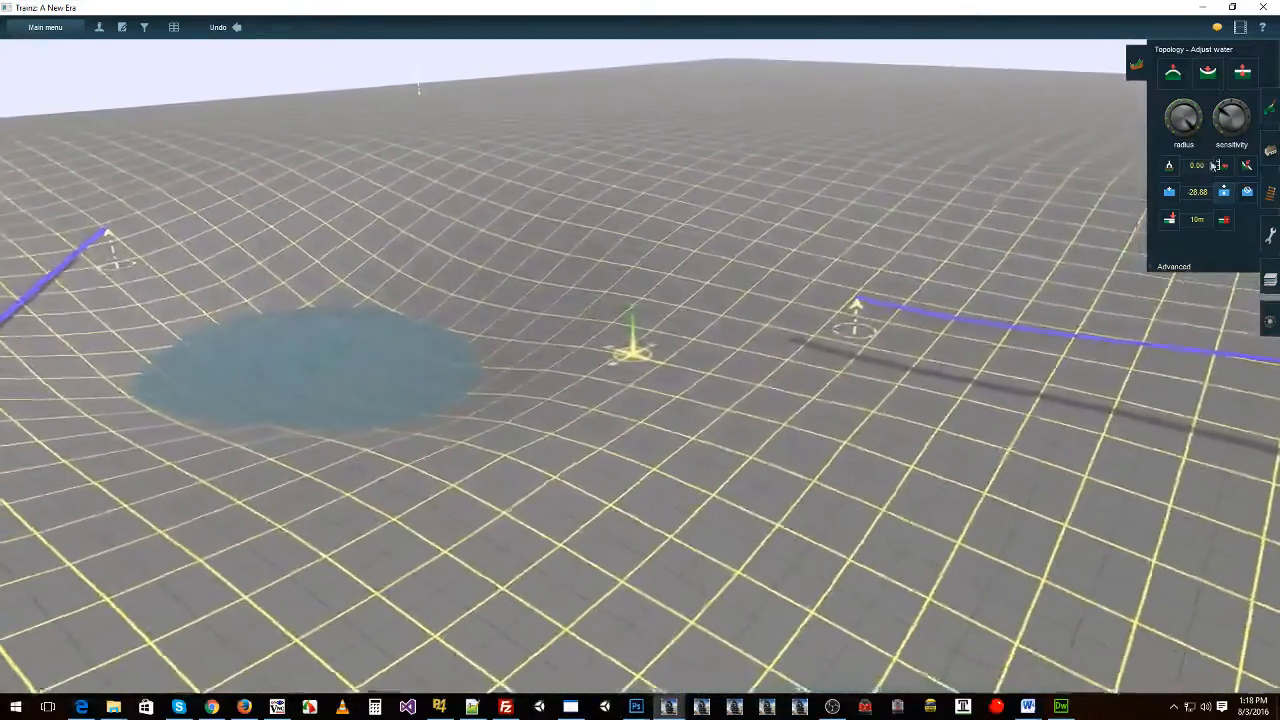
{"action": "left_click", "coordinate": [1270, 193]}
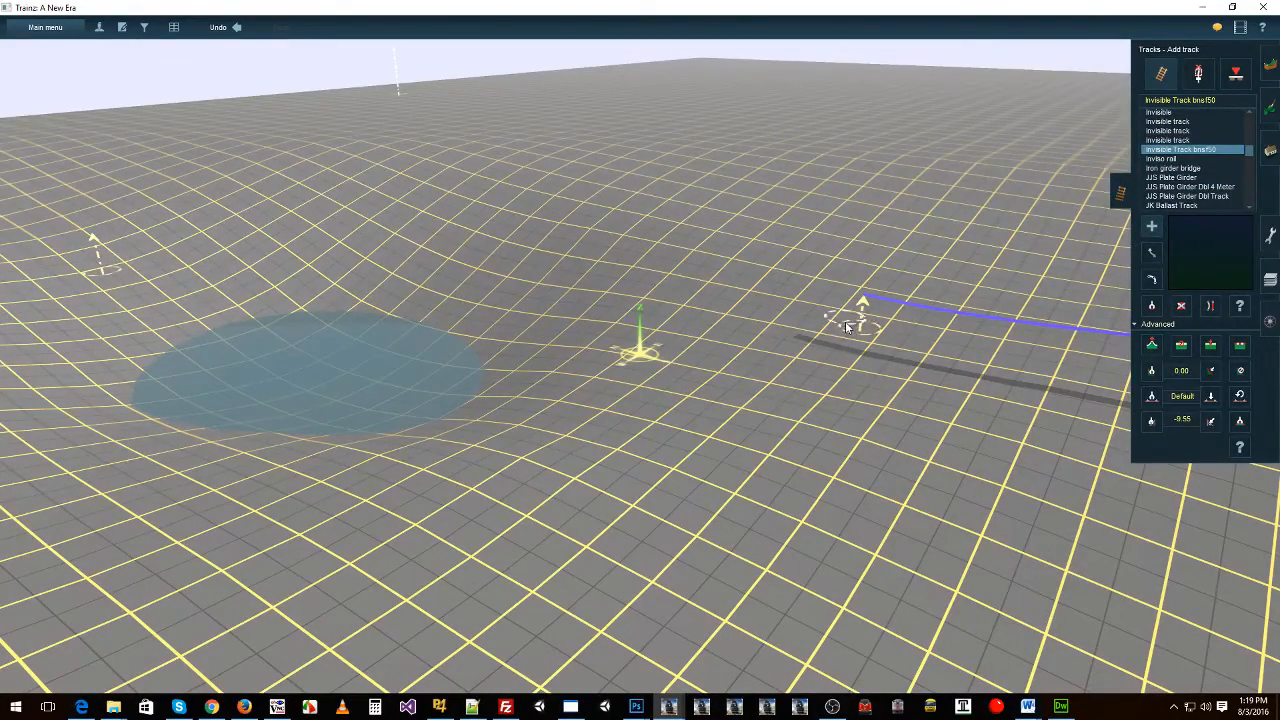
{"action": "right_click", "coordinate": [366, 489]}
{"action": "right_click", "coordinate": [330, 440]}
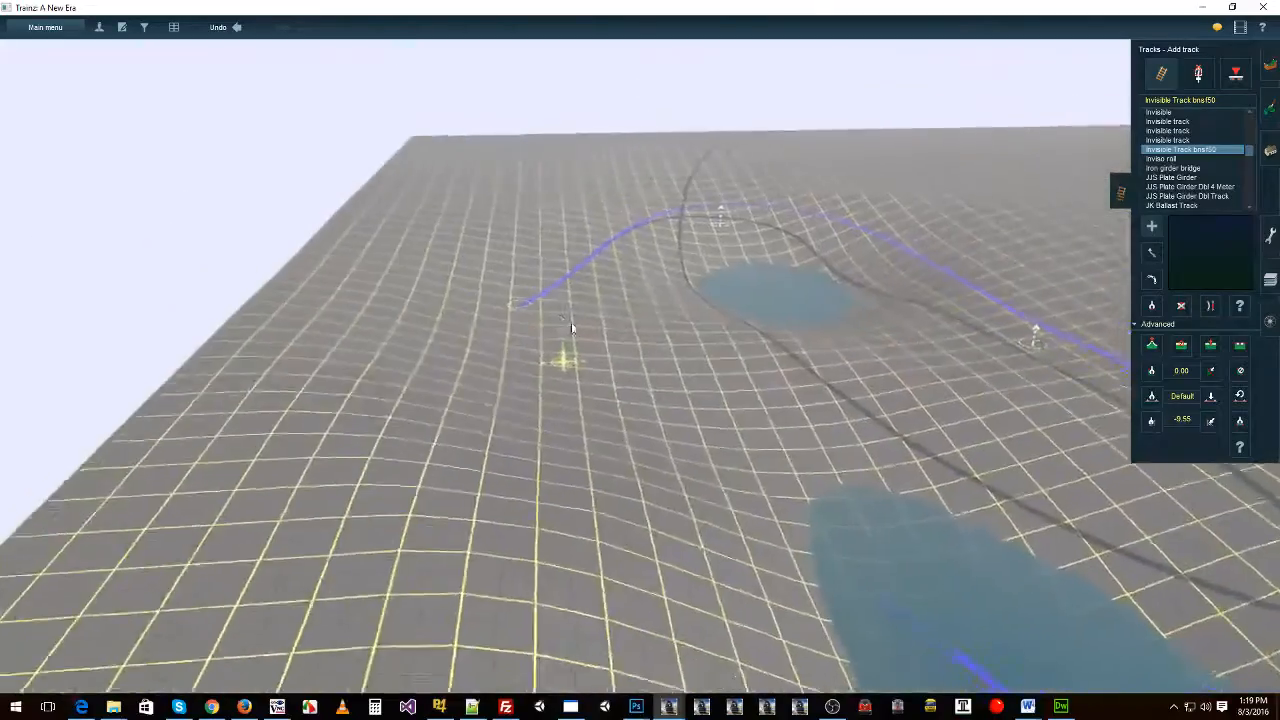
{"action": "right_click", "coordinate": [925, 590]}
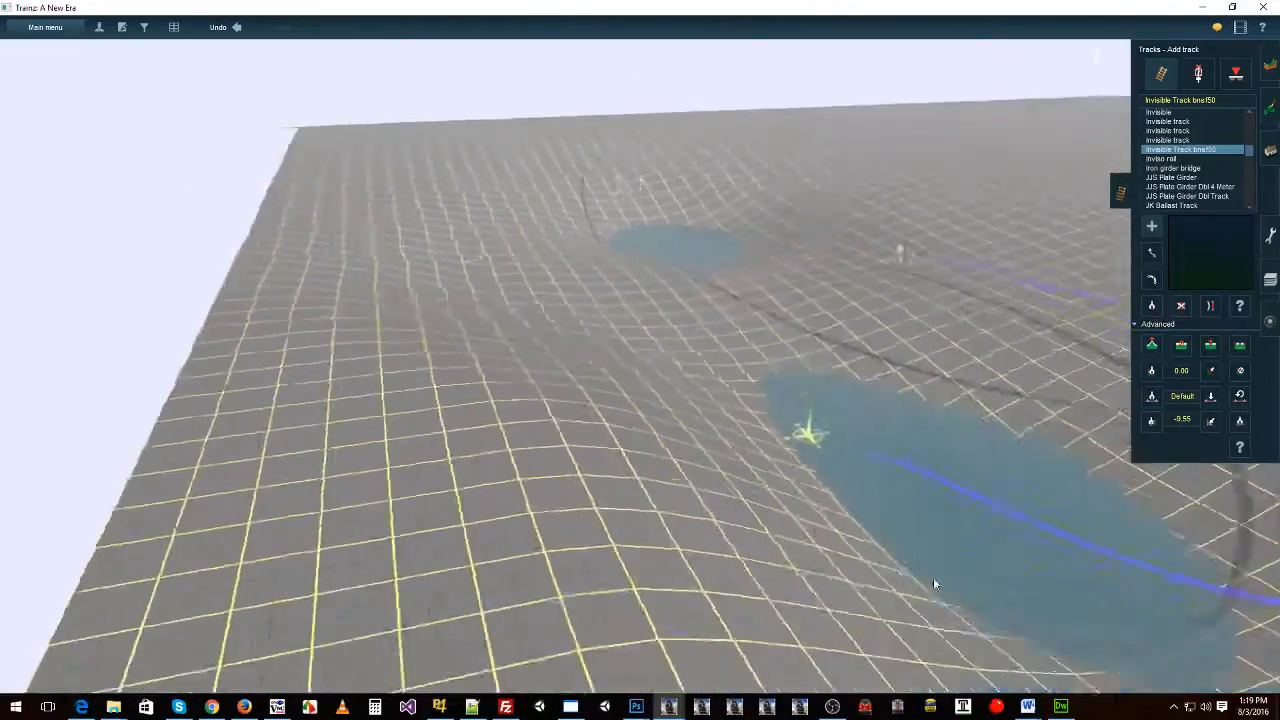
{"action": "key", "text": "Up"}
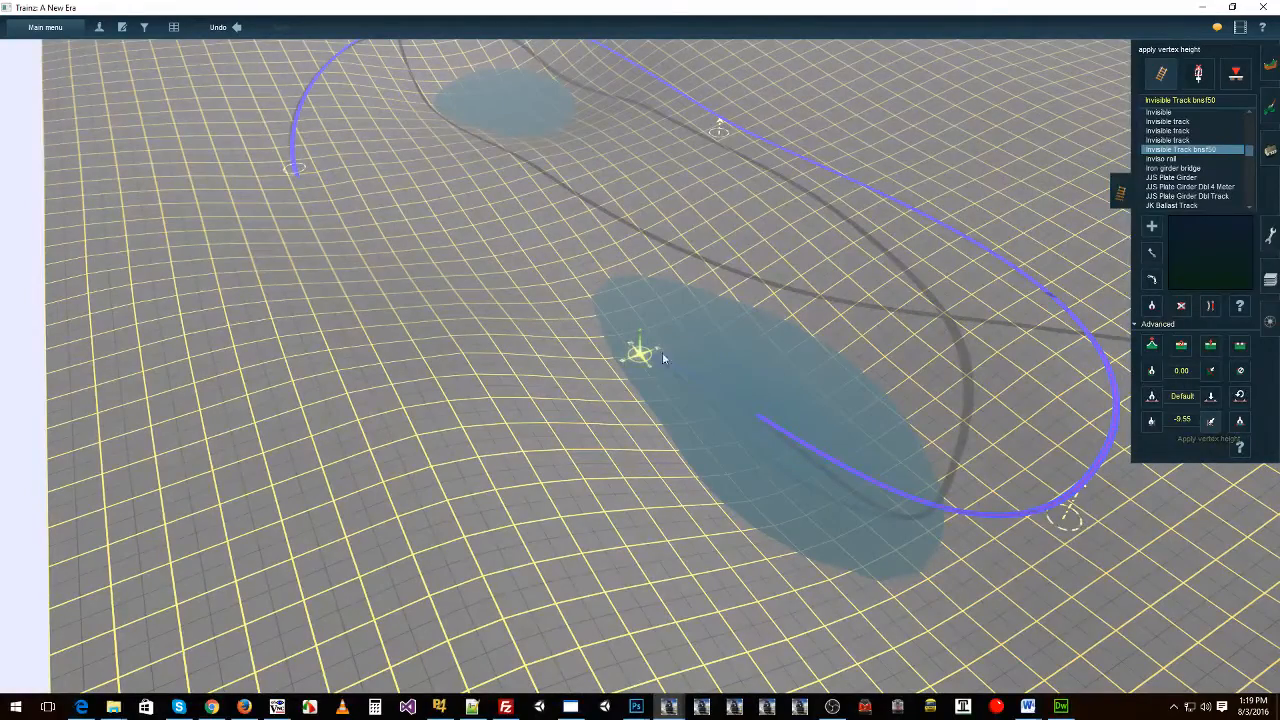
Step: Apply the vertex height of -9.55 to the remaining low vertices of the loop near the larger pool
{"action": "left_click", "coordinate": [302, 170]}
{"action": "right_click", "coordinate": [414, 190]}
{"action": "key", "text": "Down"}
{"action": "right_click", "coordinate": [858, 368]}
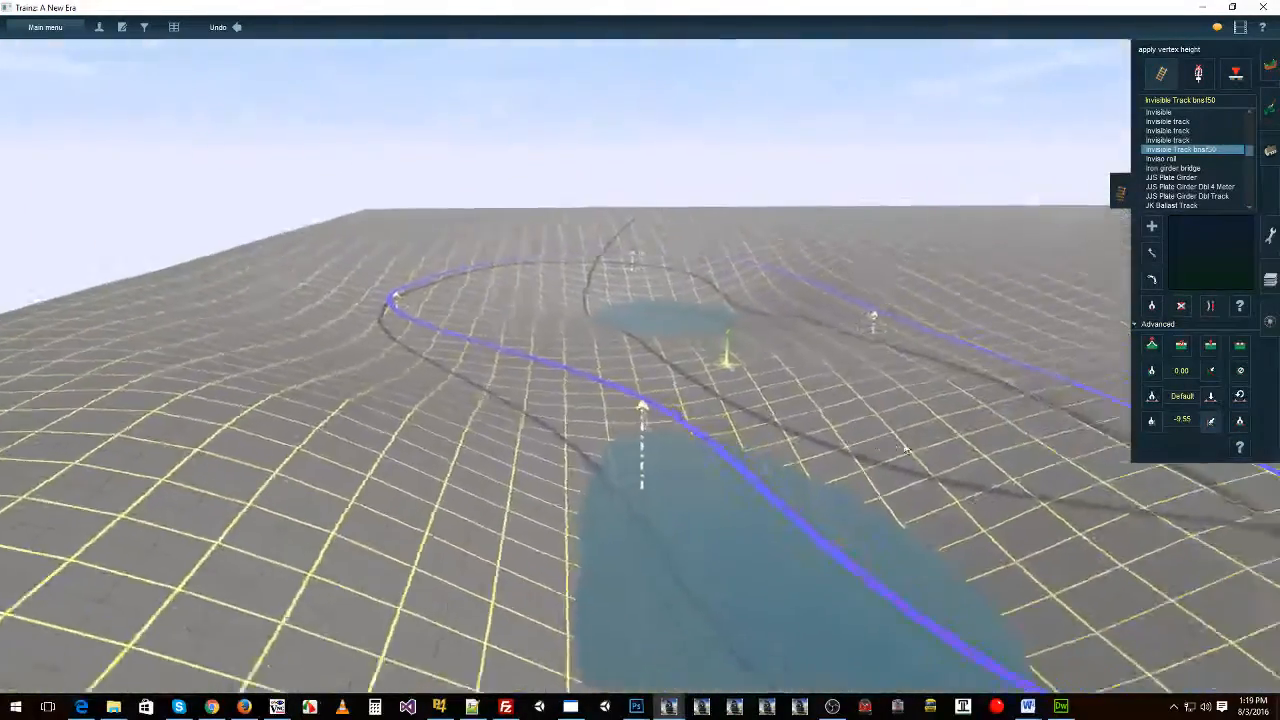
{"action": "key", "text": "Right"}
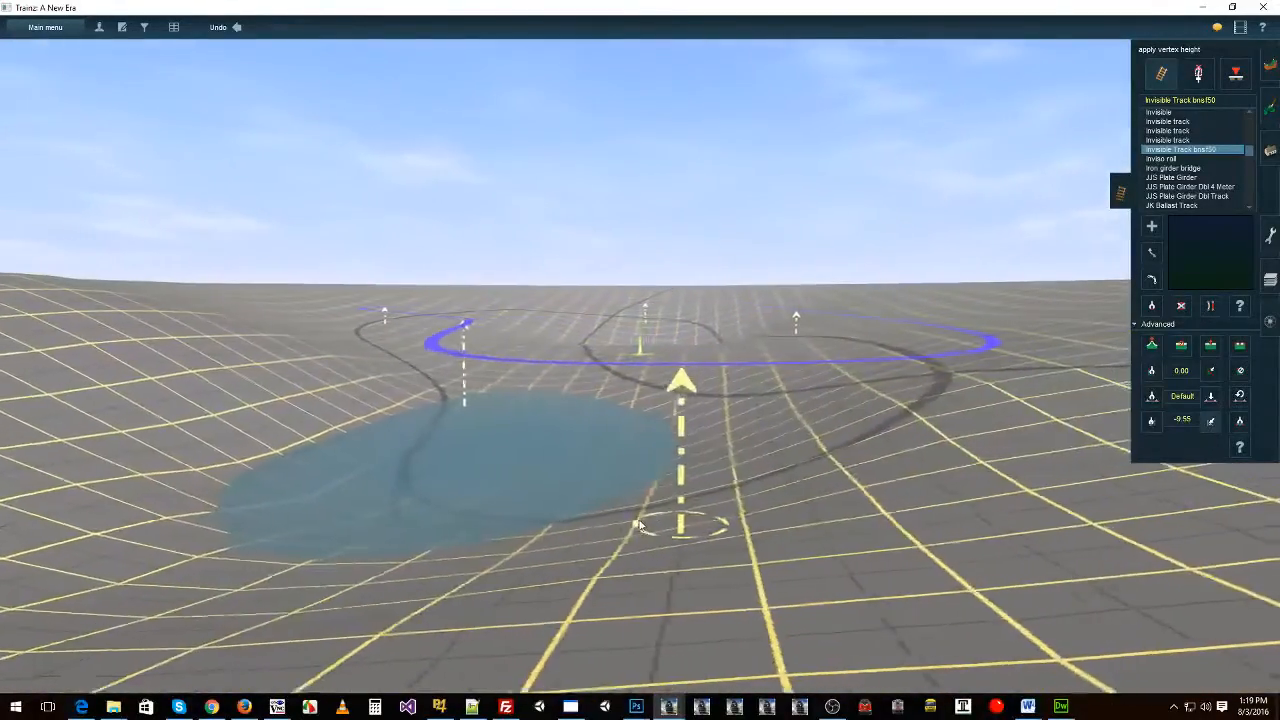
{"action": "right_click", "coordinate": [457, 409]}
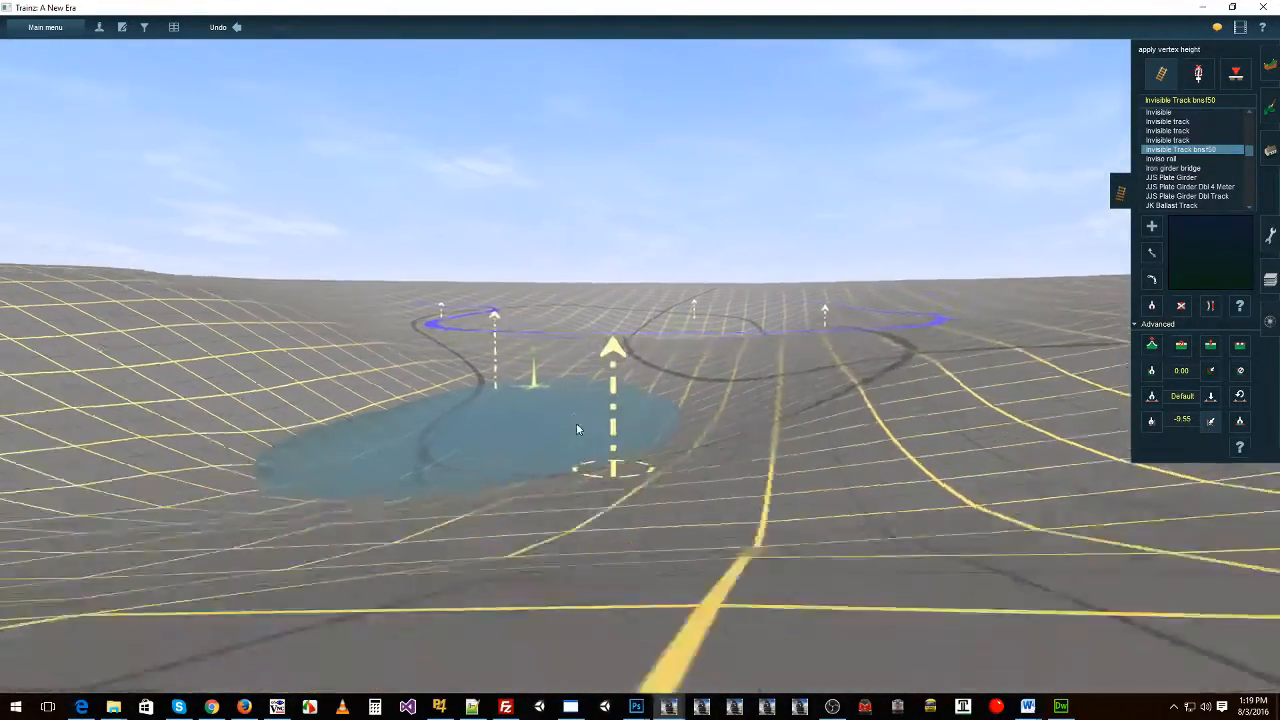
{"action": "key", "text": "Up"}
{"action": "right_click", "coordinate": [692, 350]}
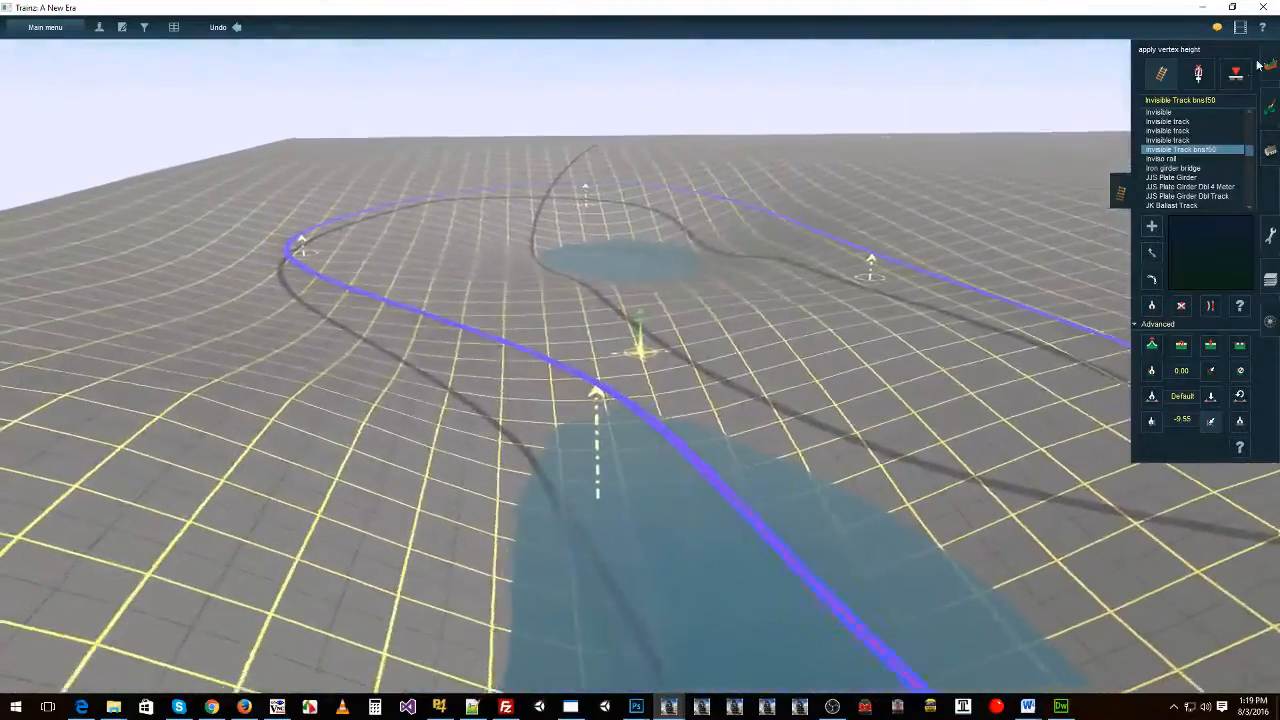
Step: Raise the basin's water level to about -8.03 and check both track loops from overhead
{"action": "left_click", "coordinate": [1269, 65]}
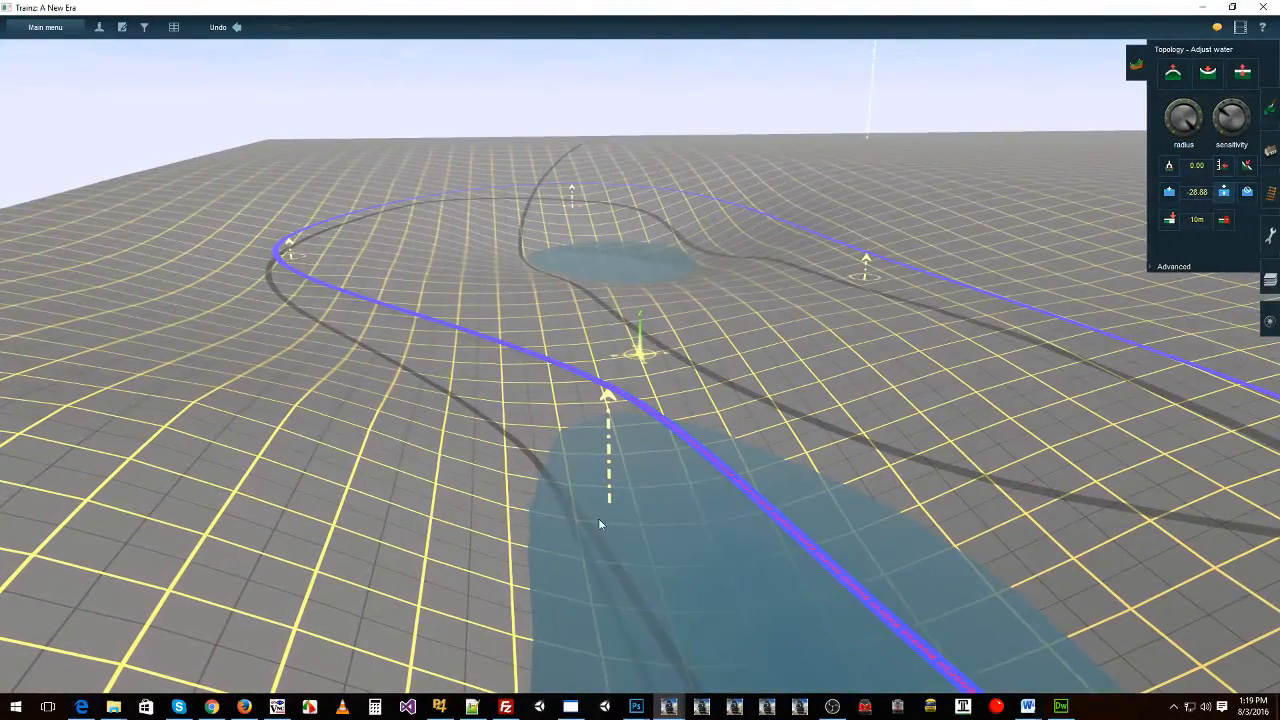
{"action": "left_click", "coordinate": [609, 478]}
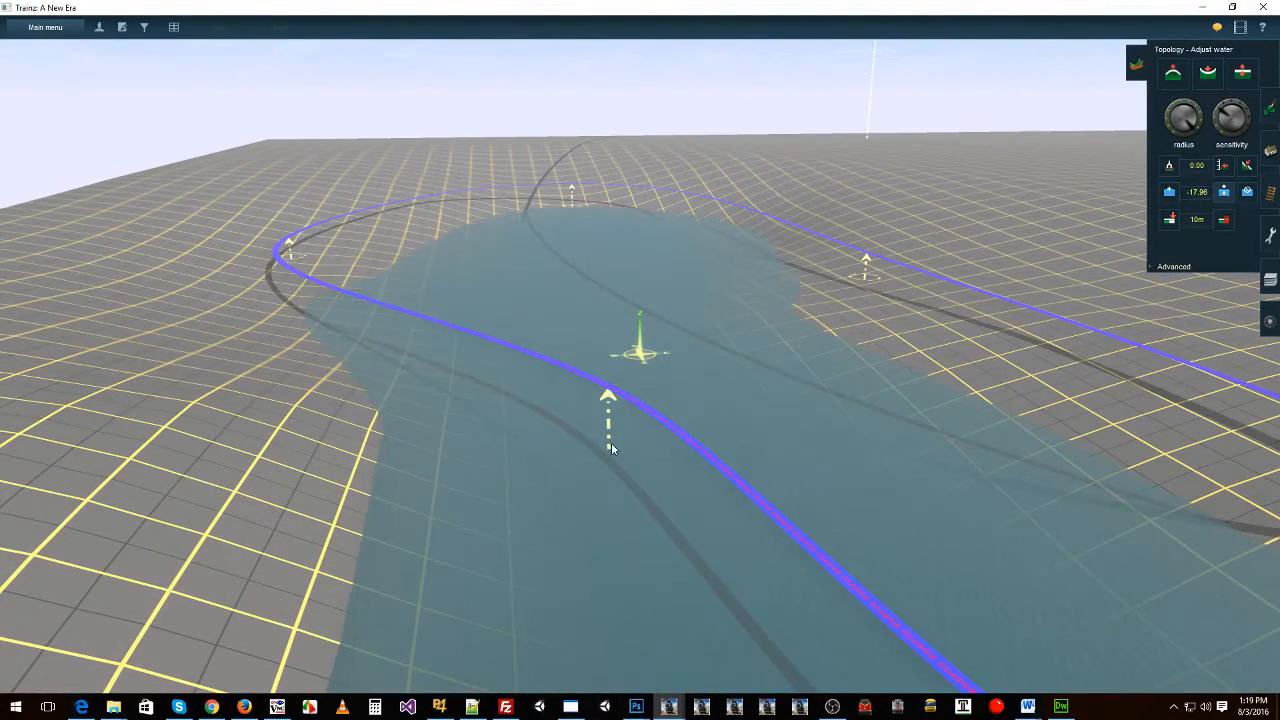
{"action": "left_click_drag", "start_coordinate": [613, 436], "coordinate": [614, 388]}
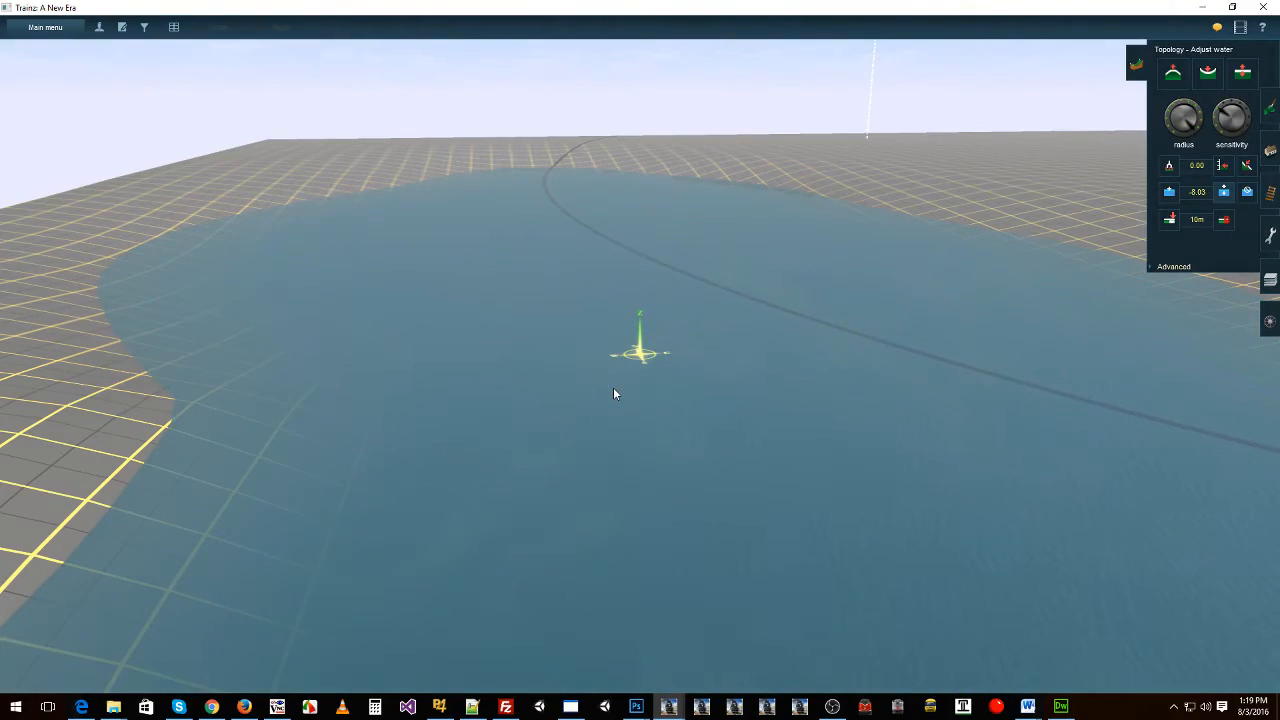
{"action": "scroll", "coordinate": [691, 449], "scroll_direction": "down", "scroll_amount": 5}
{"action": "right_click_drag", "start_coordinate": [765, 405], "coordinate": [783, 350]}
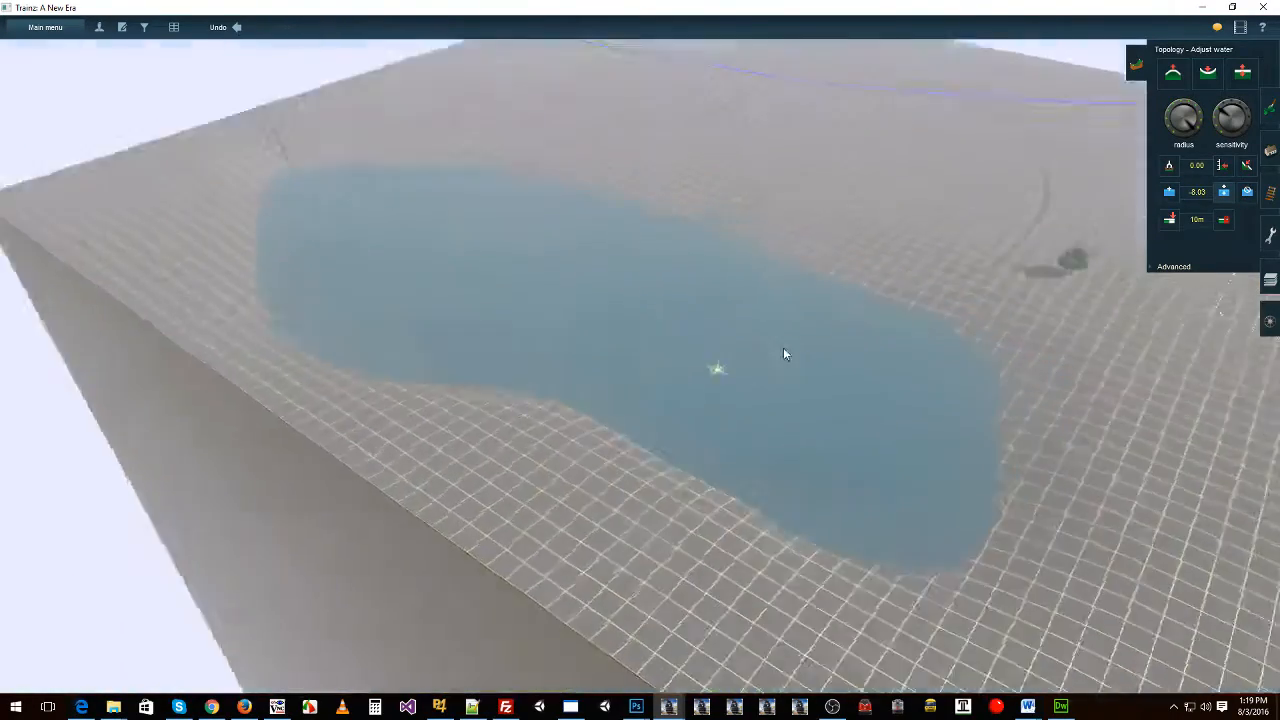
{"action": "scroll", "coordinate": [765, 354], "scroll_direction": "down", "scroll_amount": 10}
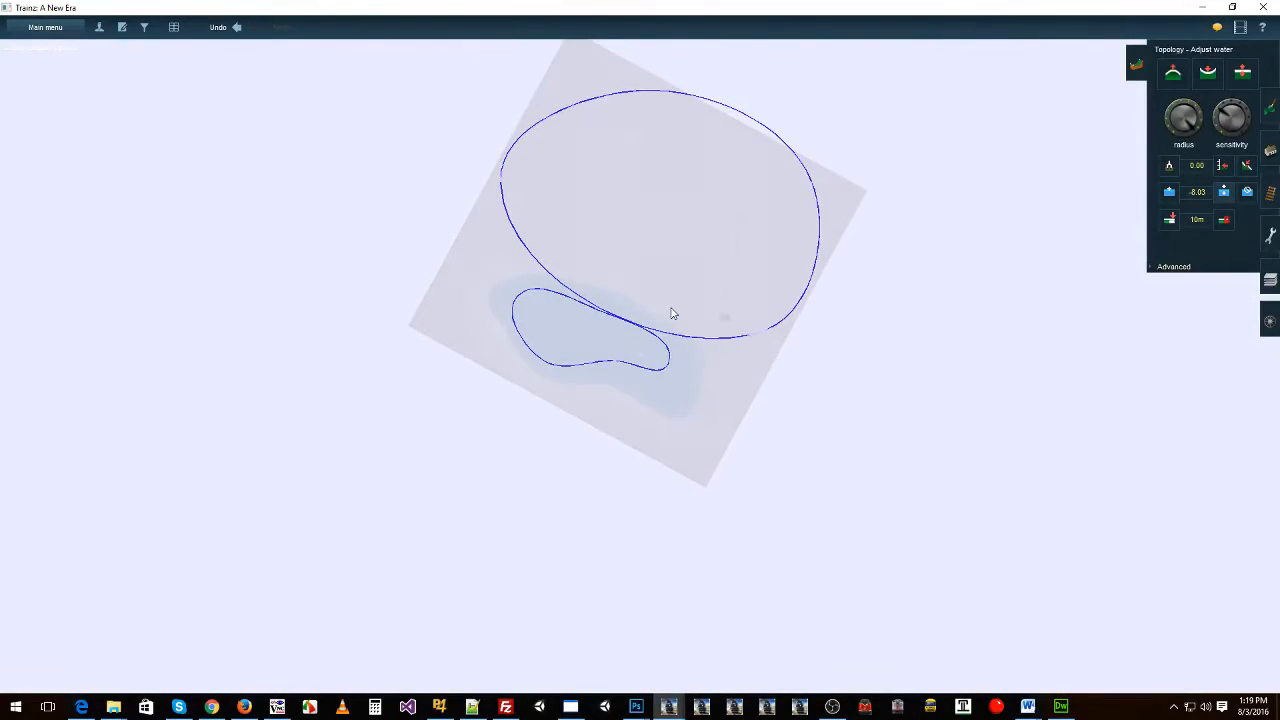
{"action": "scroll", "coordinate": [671, 314], "scroll_direction": "up", "scroll_amount": 6}
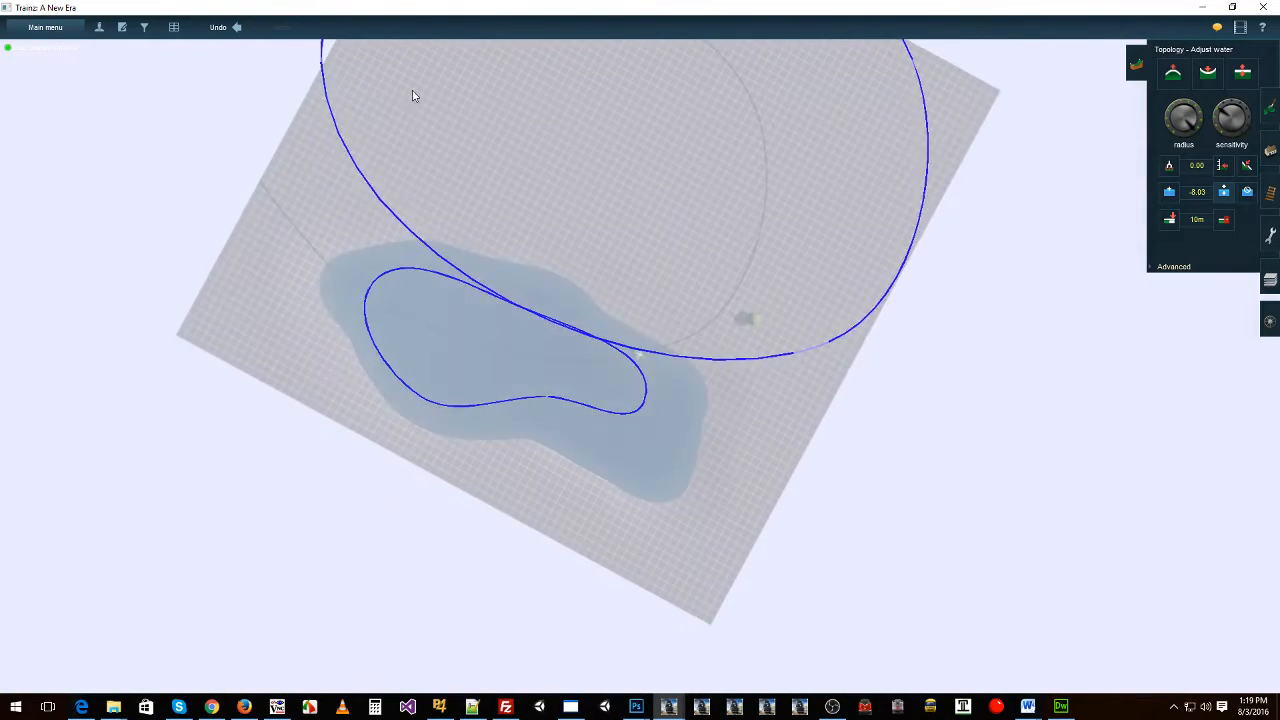
{"action": "right_click_drag", "start_coordinate": [412, 95], "coordinate": [575, 226]}
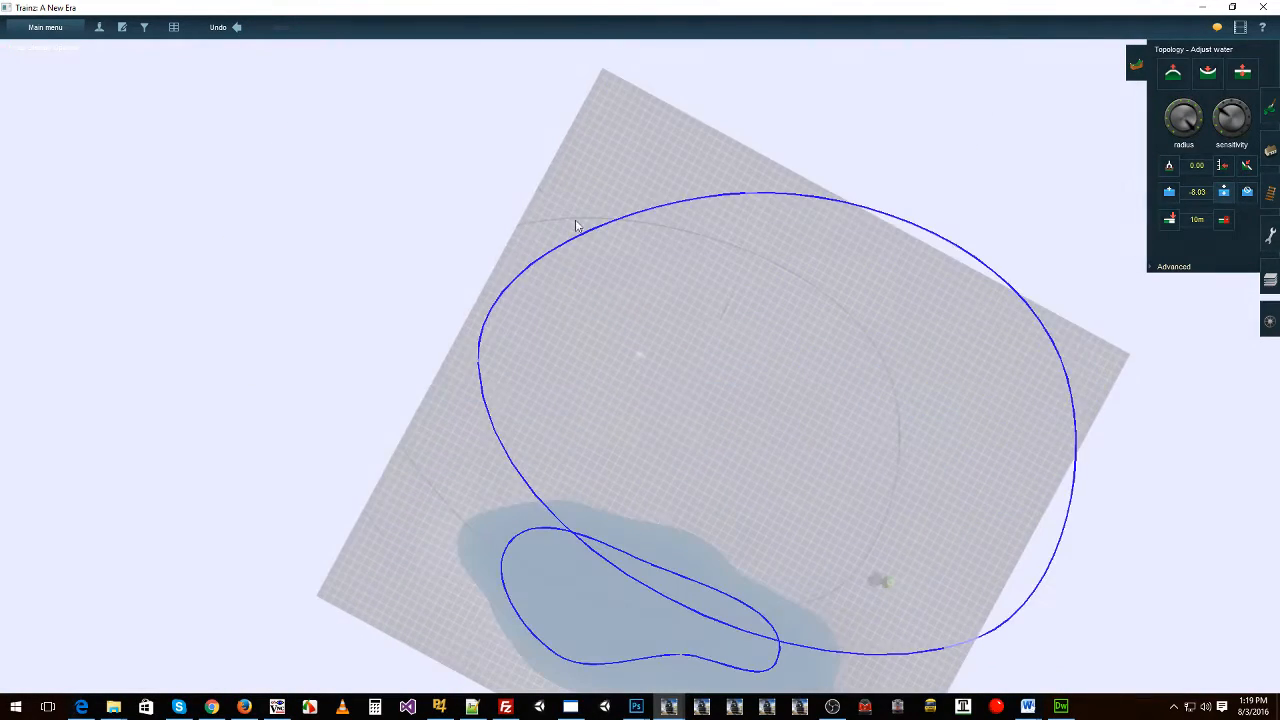
Step: Search the train assets for "boat" and then "ship" as vehicles for the invisible track loops
{"action": "right_click", "coordinate": [756, 517]}
{"action": "scroll", "coordinate": [690, 555], "scroll_direction": "up", "scroll_amount": 10}
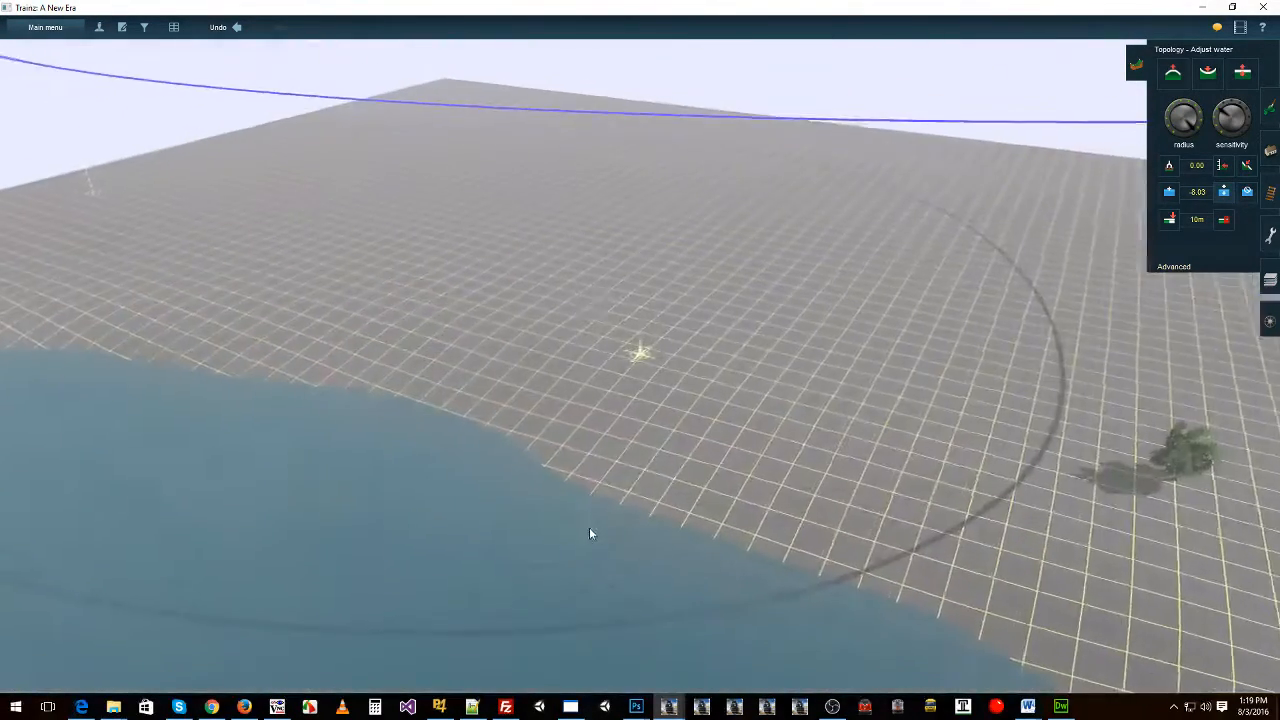
{"action": "right_click", "coordinate": [589, 527]}
{"action": "left_click", "coordinate": [1263, 194]}
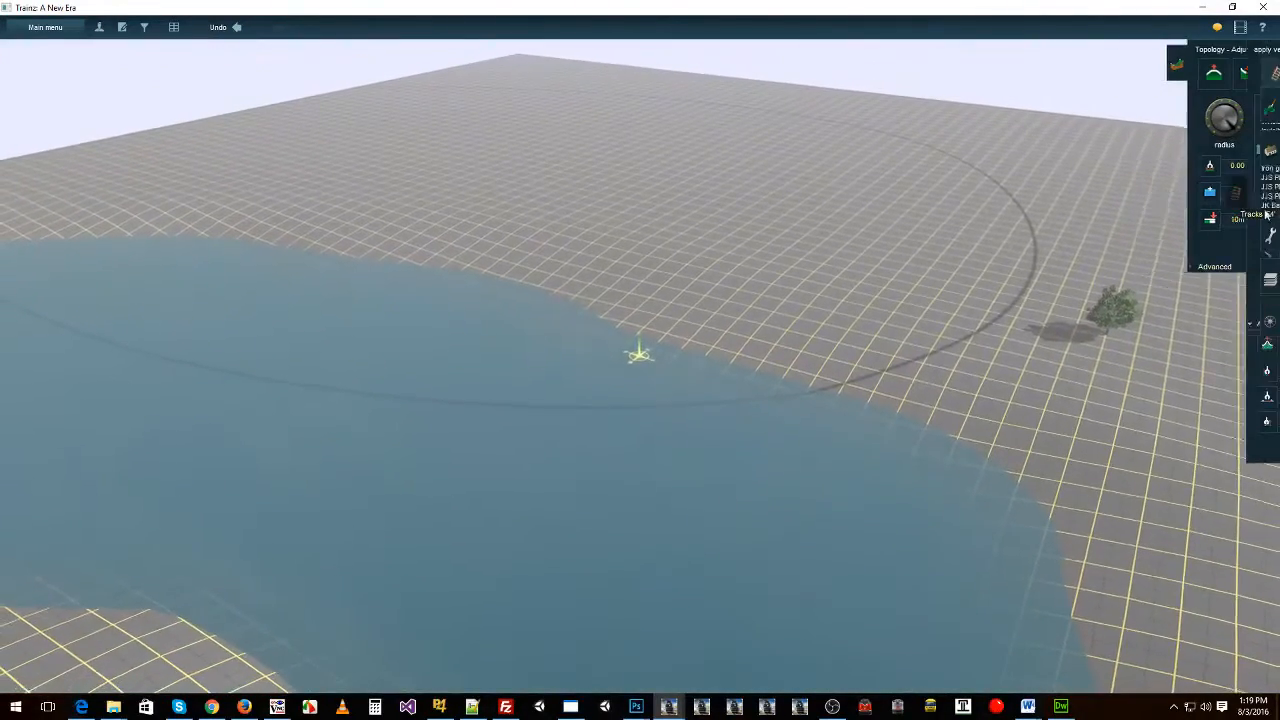
{"action": "left_click", "coordinate": [1269, 322]}
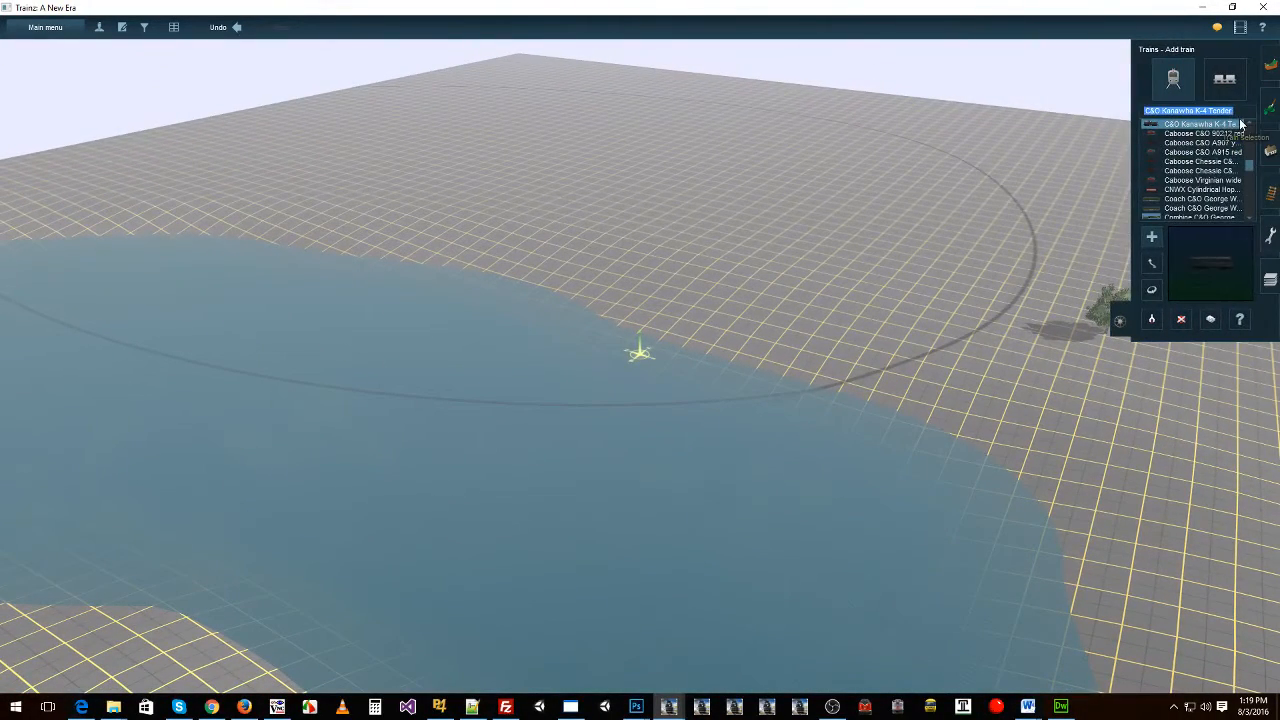
{"action": "type", "text": "boxc"}
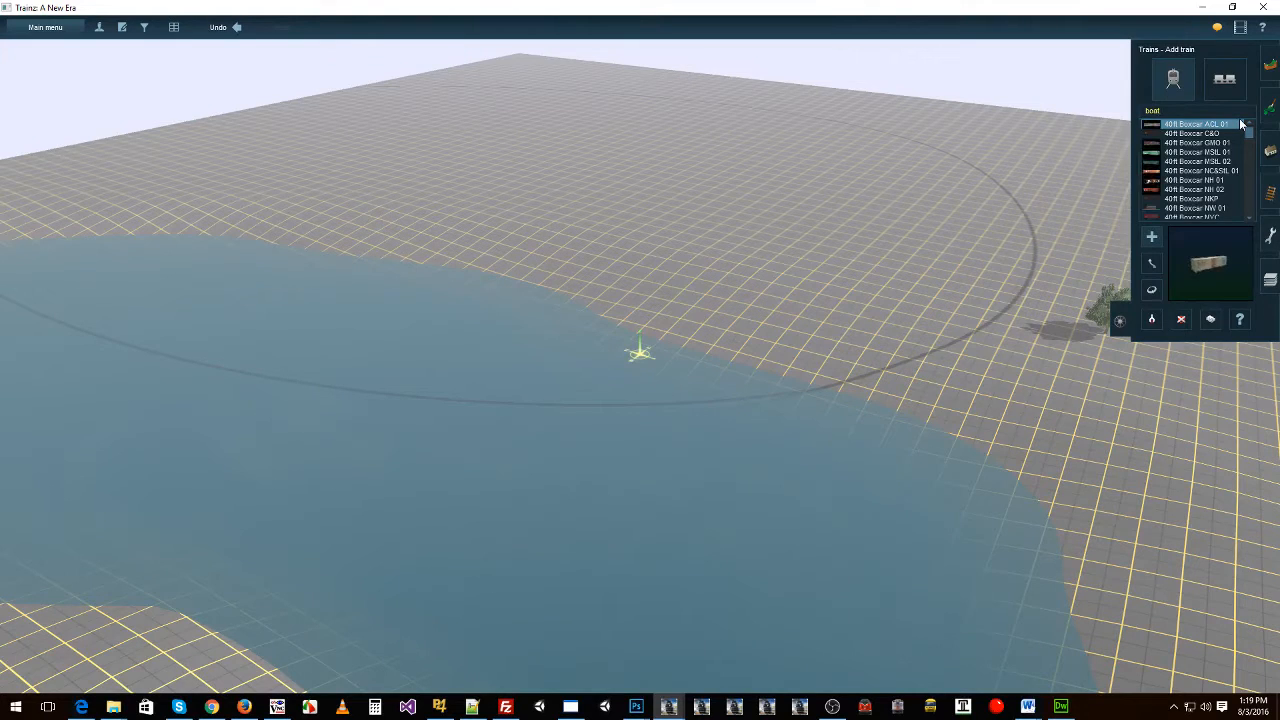
{"action": "key", "text": "BackSpace"}
{"action": "key", "text": "BackSpace"}
{"action": "type", "text": "ship"}
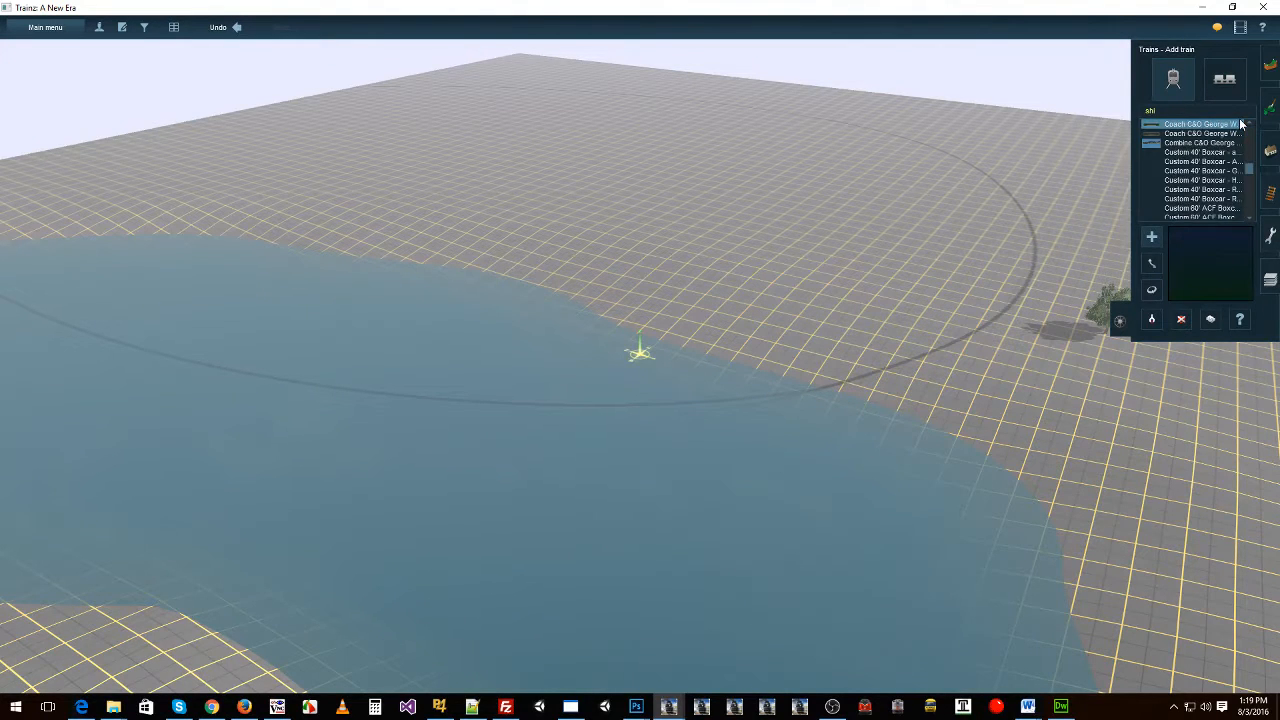
{"action": "key", "text": "BackSpace"}
{"action": "key", "text": "BackSpace"}
{"action": "key", "text": "BackSpace"}
{"action": "key", "text": "BackSpace"}
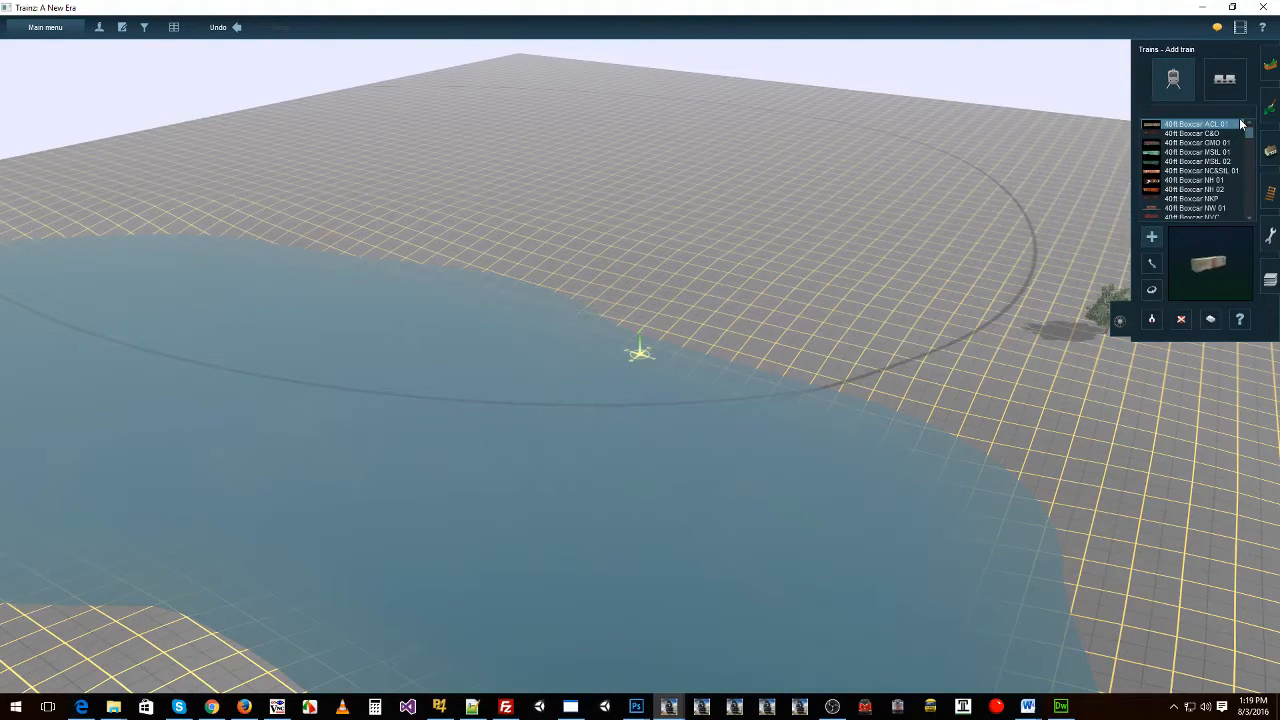
Step: Search the train assets for "heli" and "plane", then clear the search text
{"action": "type", "text": "hell"}
{"action": "key", "text": "BackSpace"}
{"action": "key", "text": "BackSpace"}
{"action": "key", "text": "BackSpace"}
{"action": "key", "text": "BackSpace"}
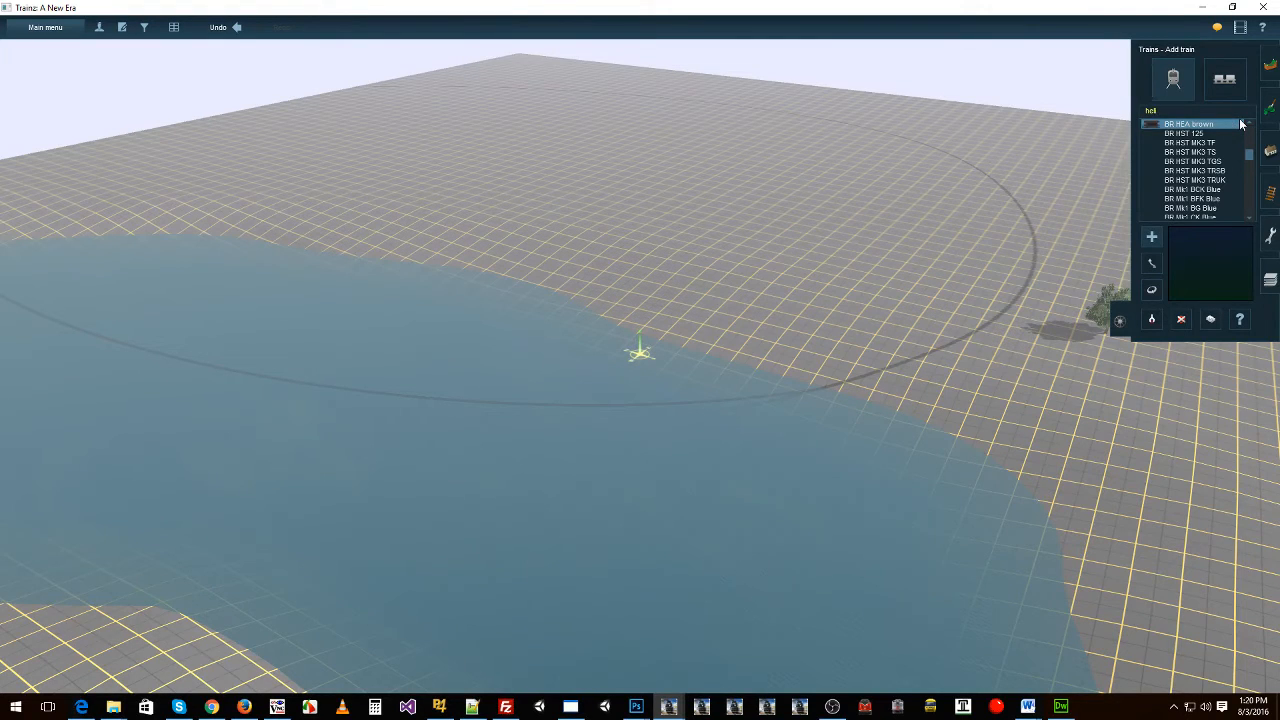
{"action": "type", "text": "plane"}
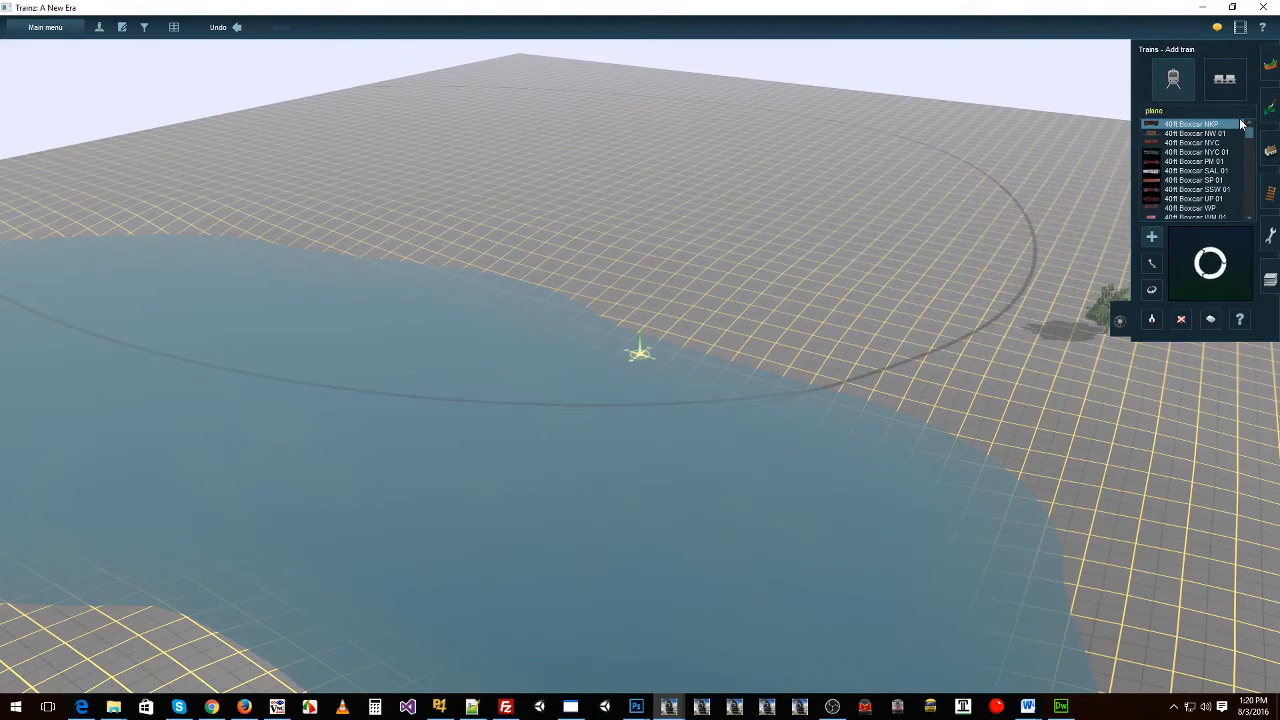
{"action": "key", "text": "BackSpace"}
{"action": "key", "text": "BackSpace"}
{"action": "key", "text": "BackSpace"}
{"action": "key", "text": "BackSpace"}
{"action": "key", "text": "BackSpace"}
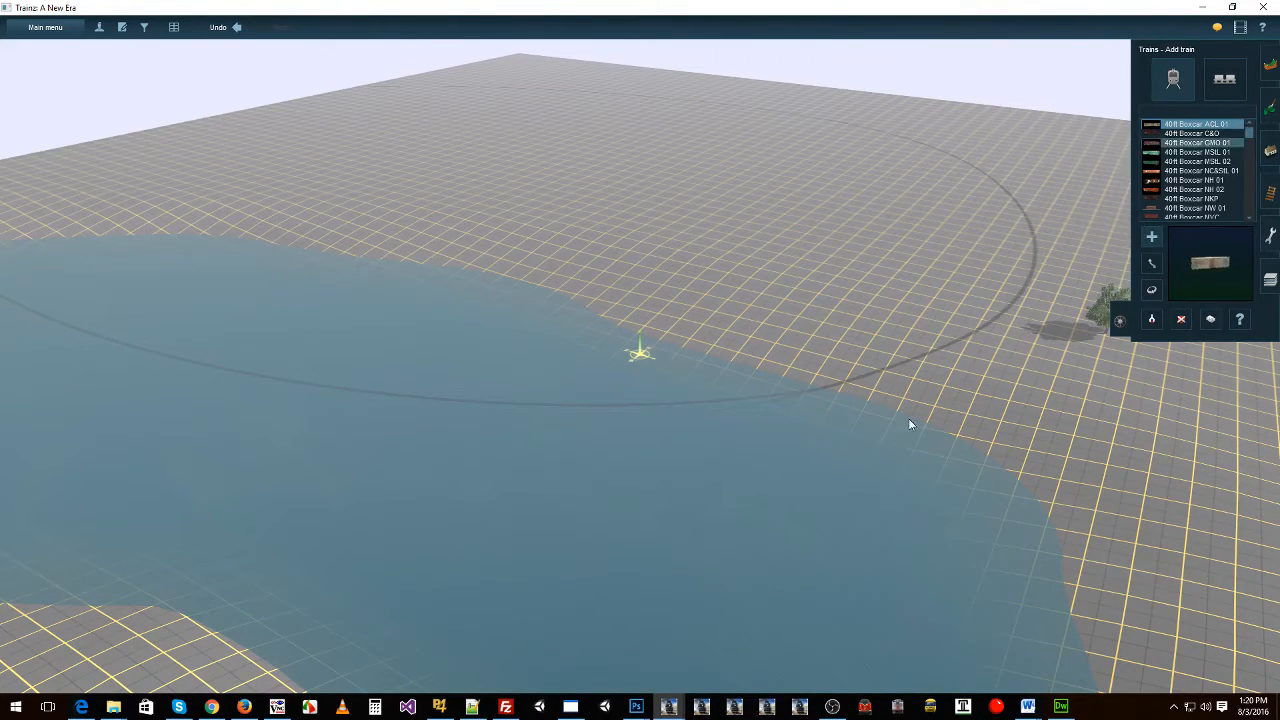
Step: Switch to TrainzContent, search the Download Station for "heli" and download Eurocopter EC-175 Caracal helicopter armee de TERRE Startup
{"action": "mouse_move", "coordinate": [669, 707]}
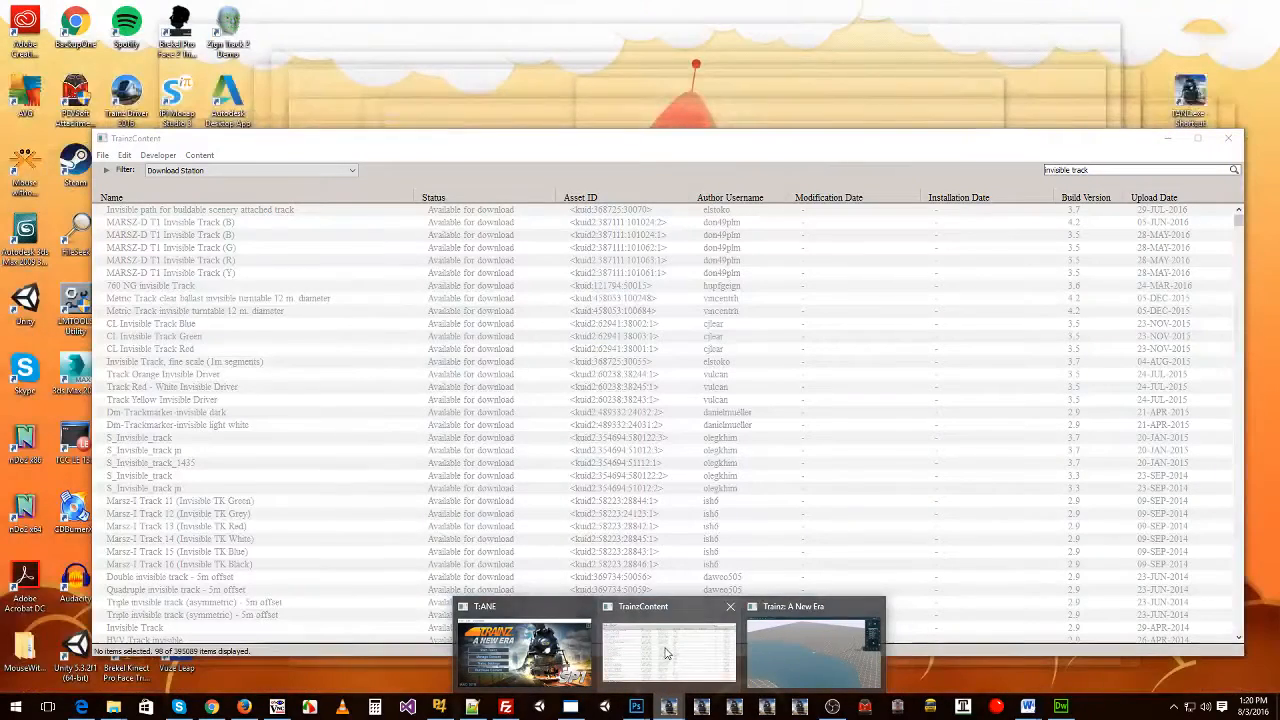
{"action": "left_click", "coordinate": [667, 643]}
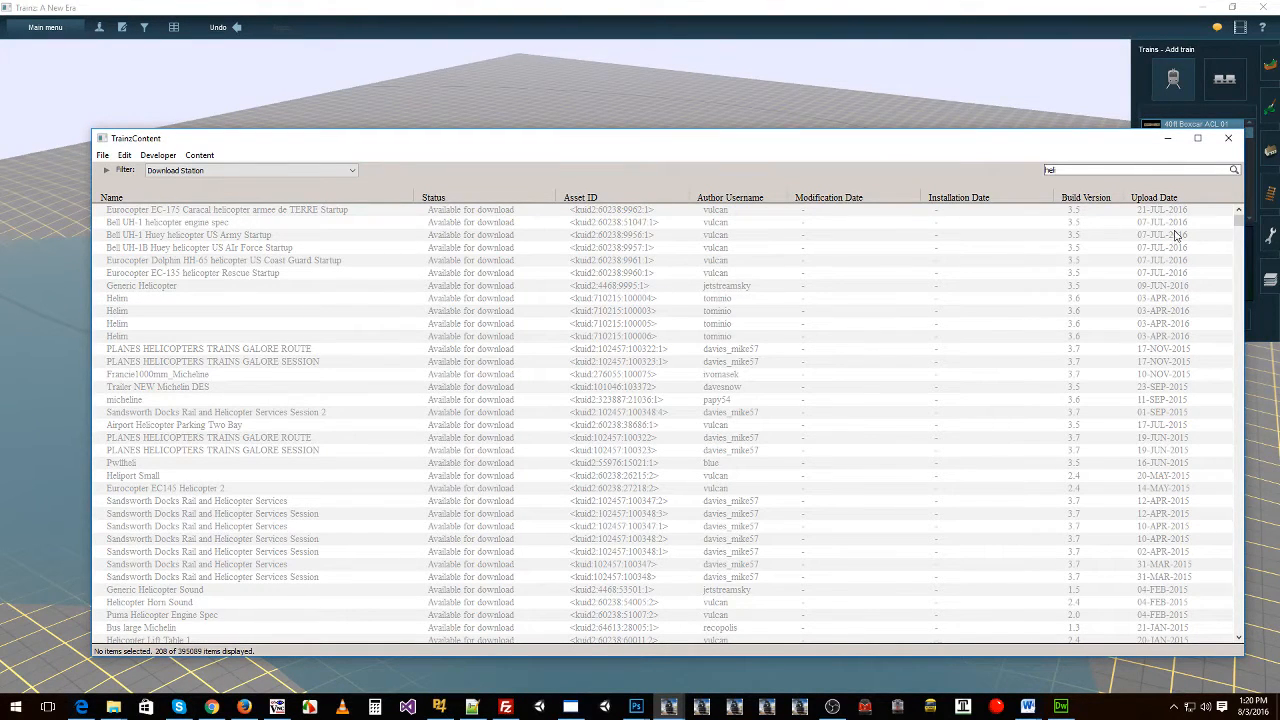
{"action": "left_click", "coordinate": [1080, 212]}
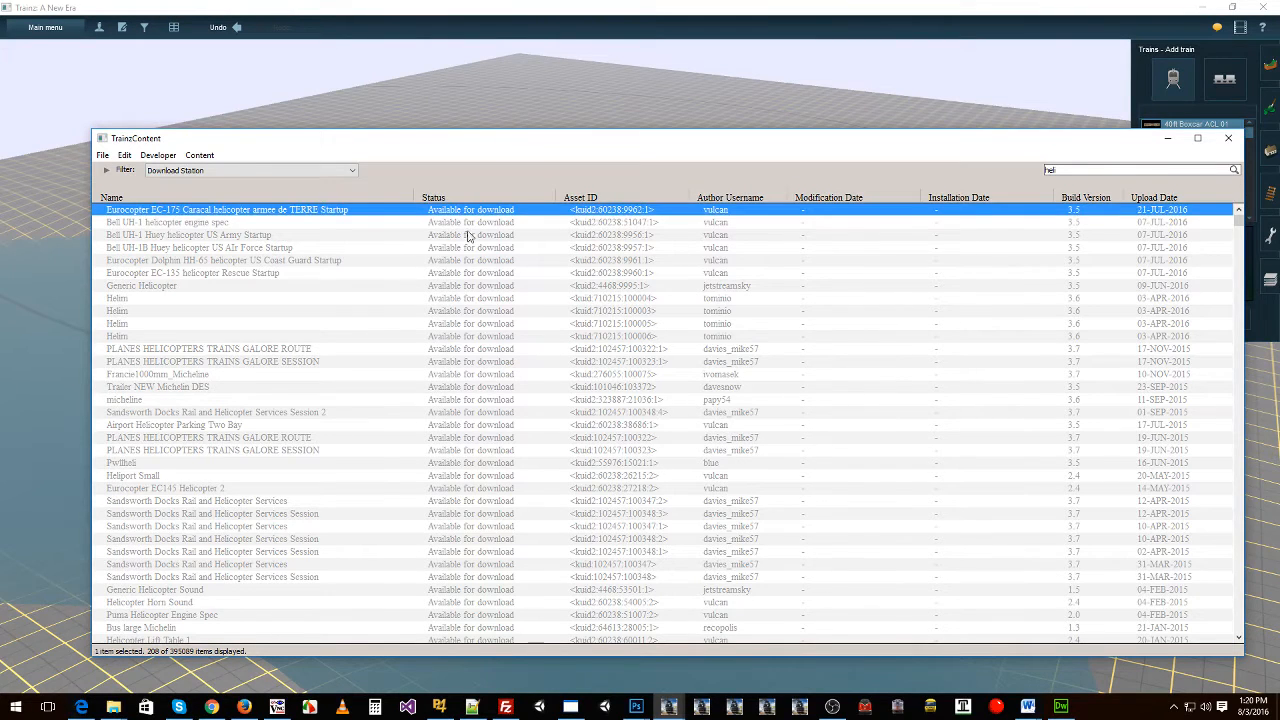
{"action": "right_click", "coordinate": [316, 212]}
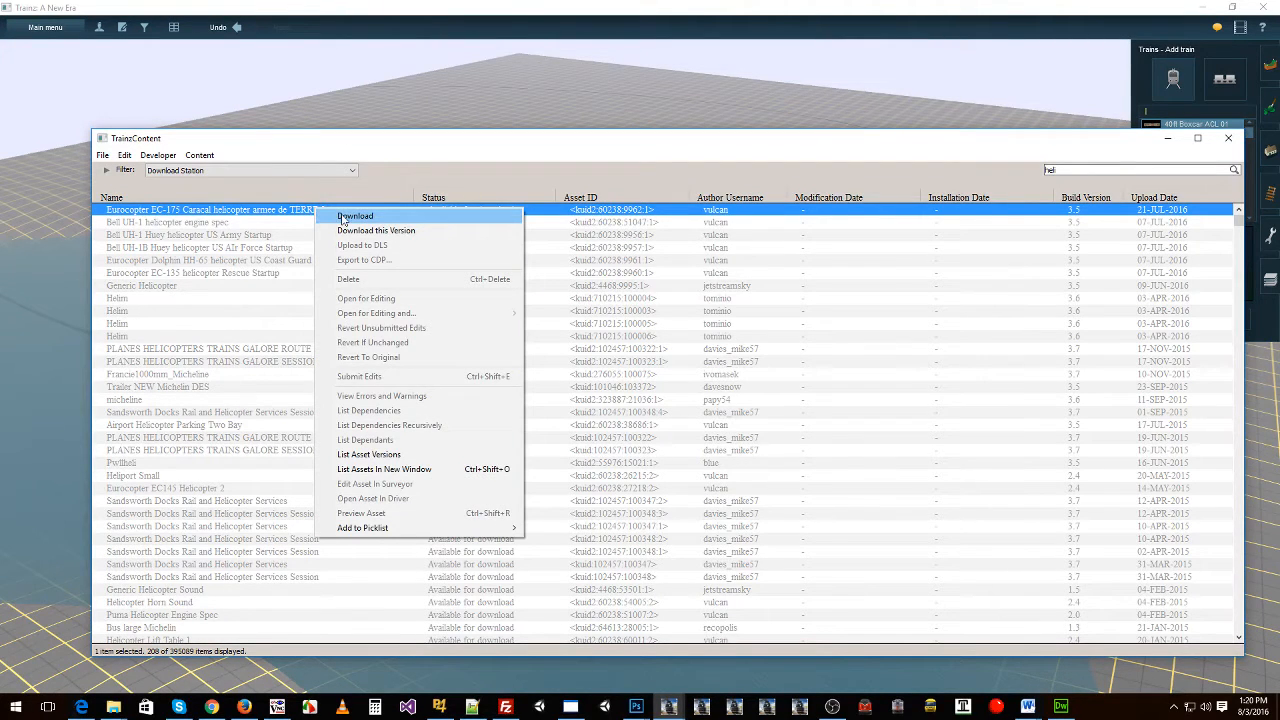
{"action": "left_click", "coordinate": [355, 216]}
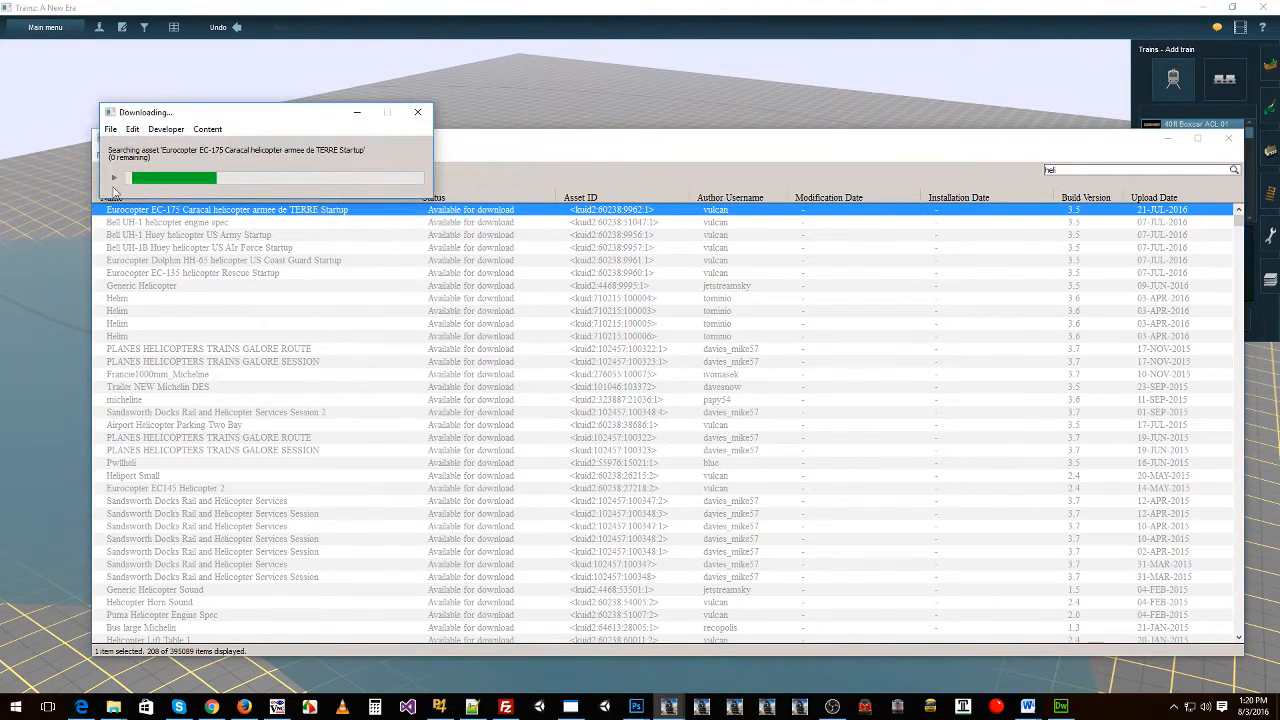
Step: Search the Download Station for "ship", download Ship Grain River 2 DES, and expand its download details
{"action": "left_click", "coordinate": [941, 172]}
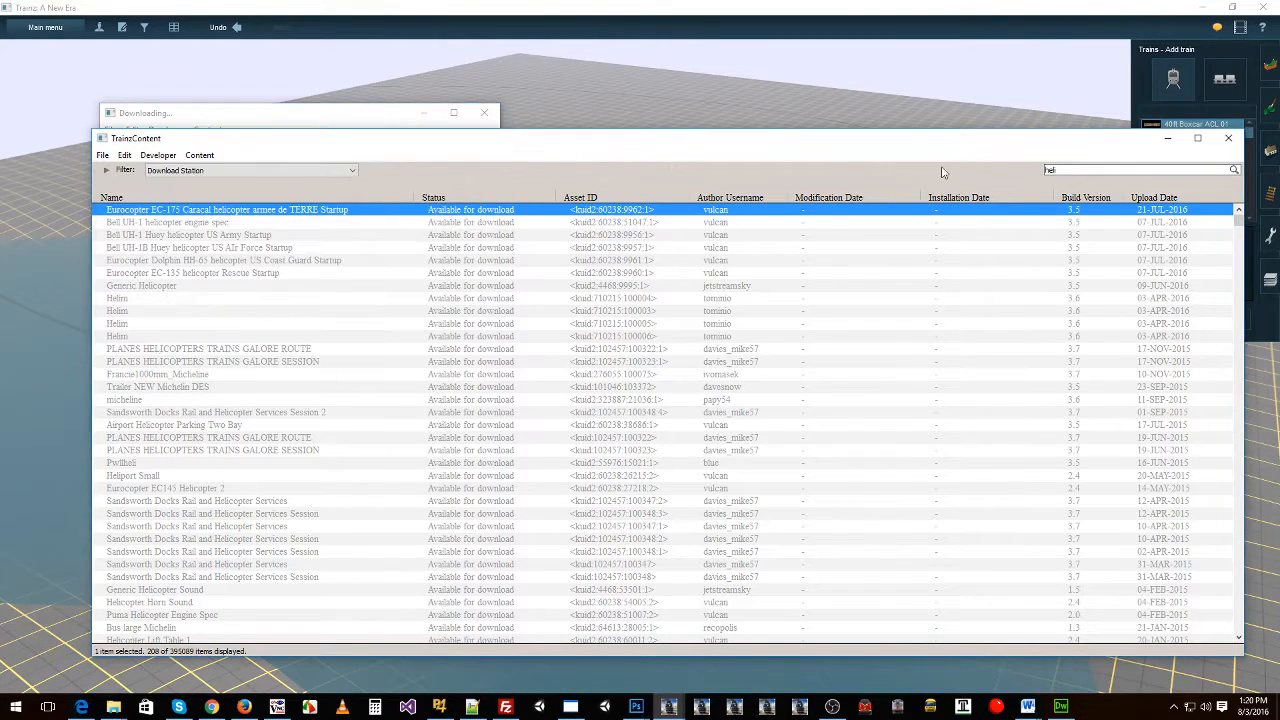
{"action": "type", "text": "ship"}
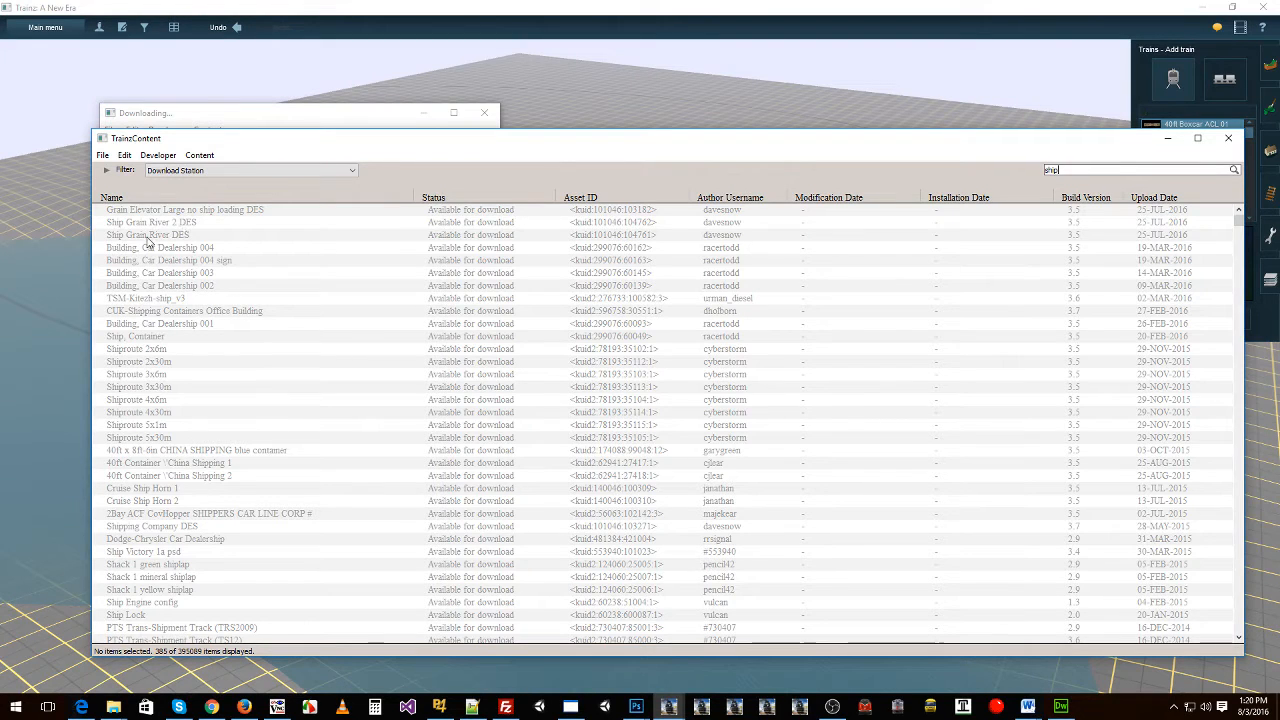
{"action": "left_click", "coordinate": [240, 223]}
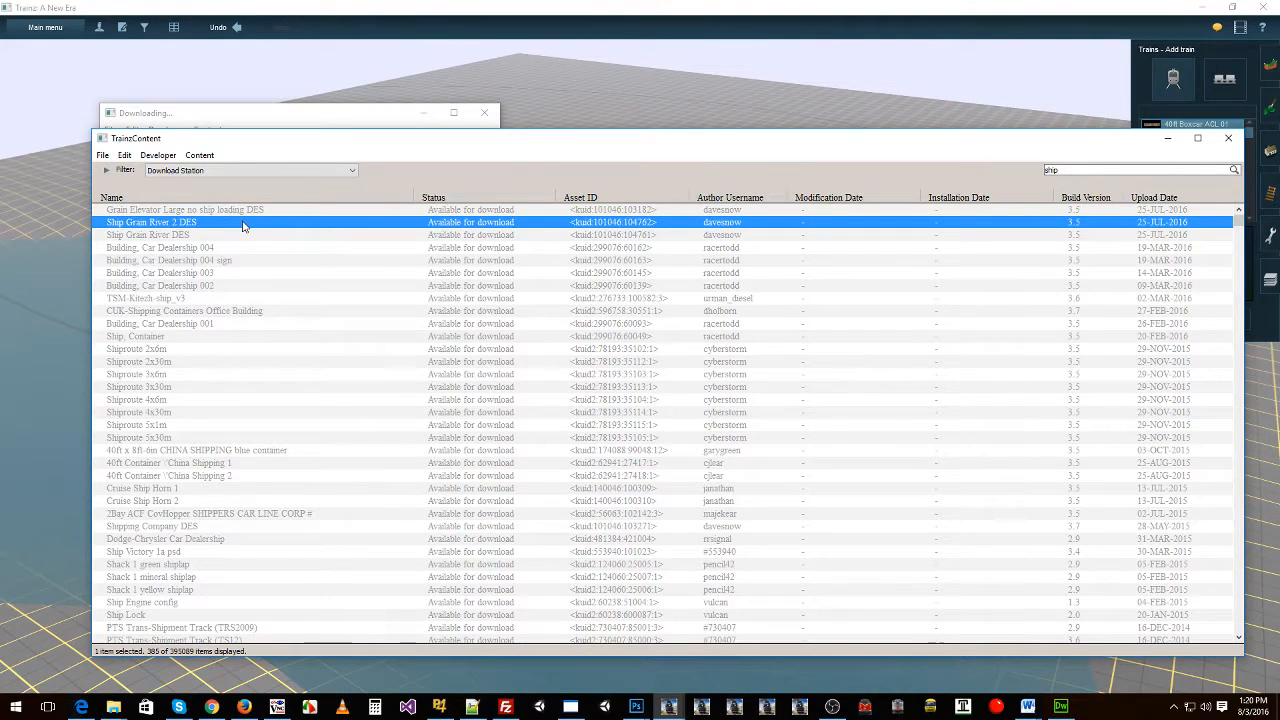
{"action": "right_click", "coordinate": [242, 226]}
{"action": "left_click", "coordinate": [262, 231]}
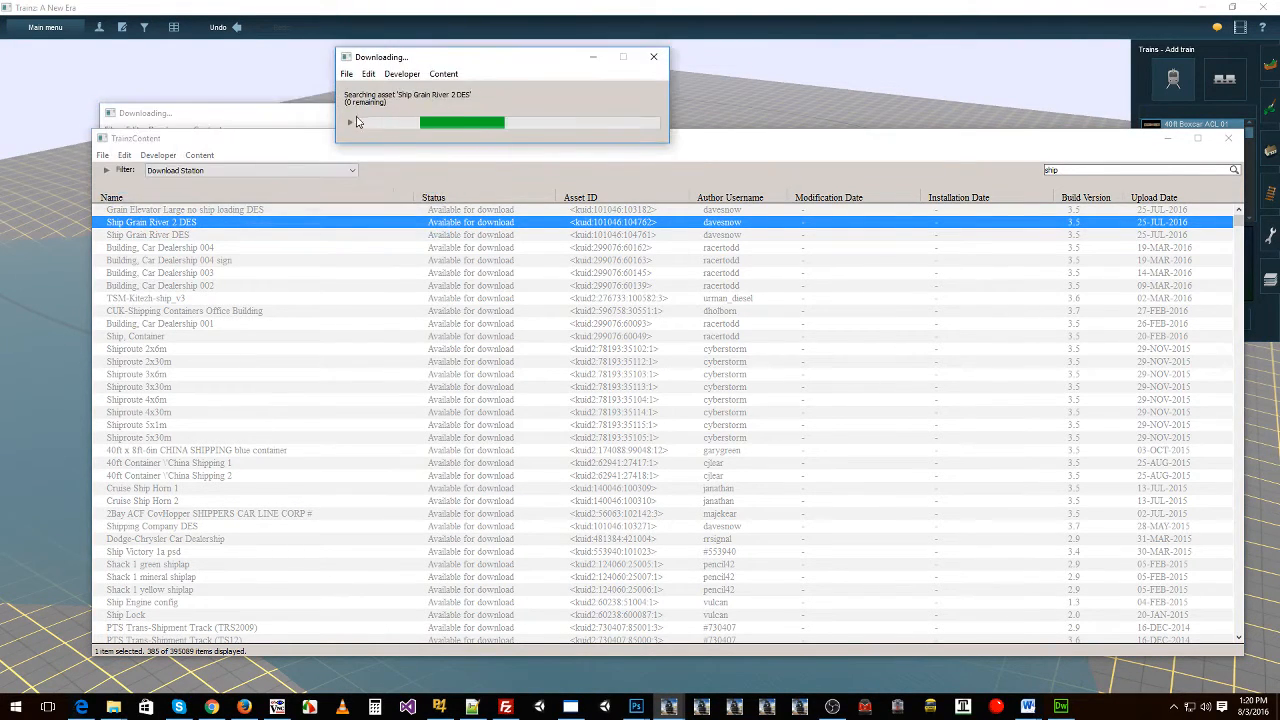
{"action": "left_click", "coordinate": [357, 122]}
{"action": "left_click_drag", "start_coordinate": [562, 60], "coordinate": [714, 74]}
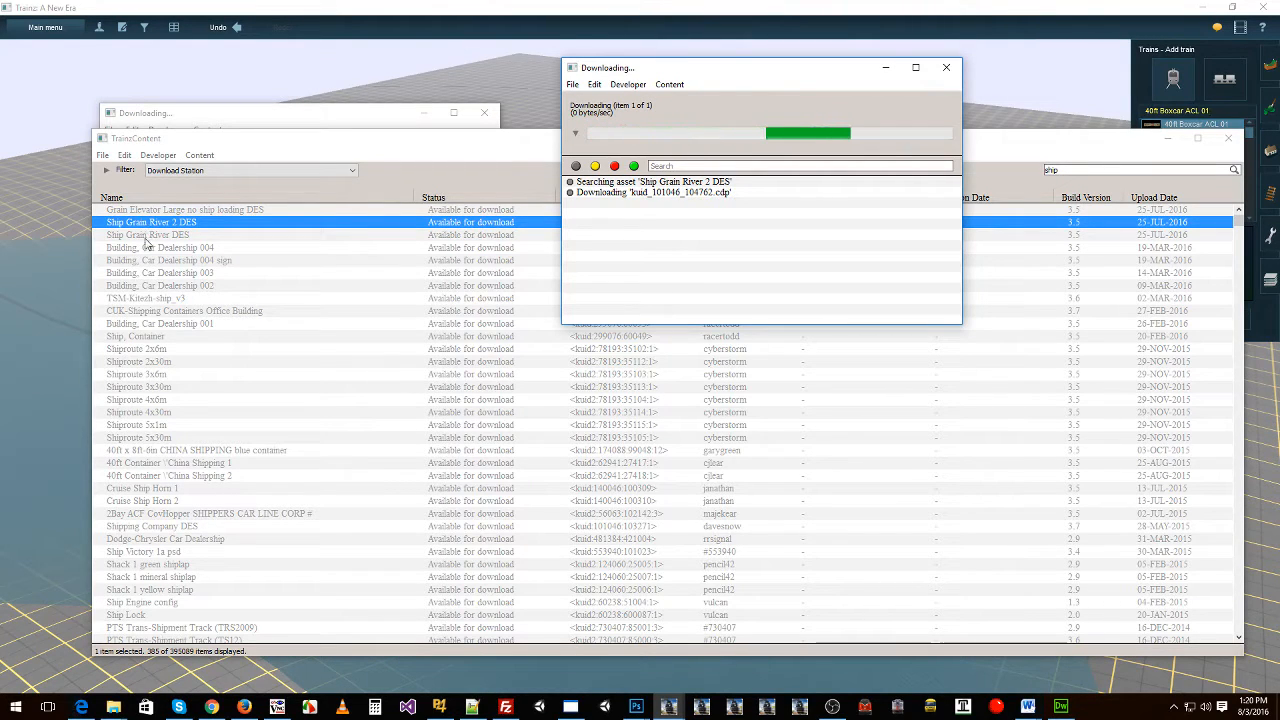
Step: Download TSM-Kitezh-ship_v3 from the ship search results
{"action": "left_click", "coordinate": [200, 298]}
{"action": "right_click", "coordinate": [162, 298]}
{"action": "left_click", "coordinate": [201, 305]}
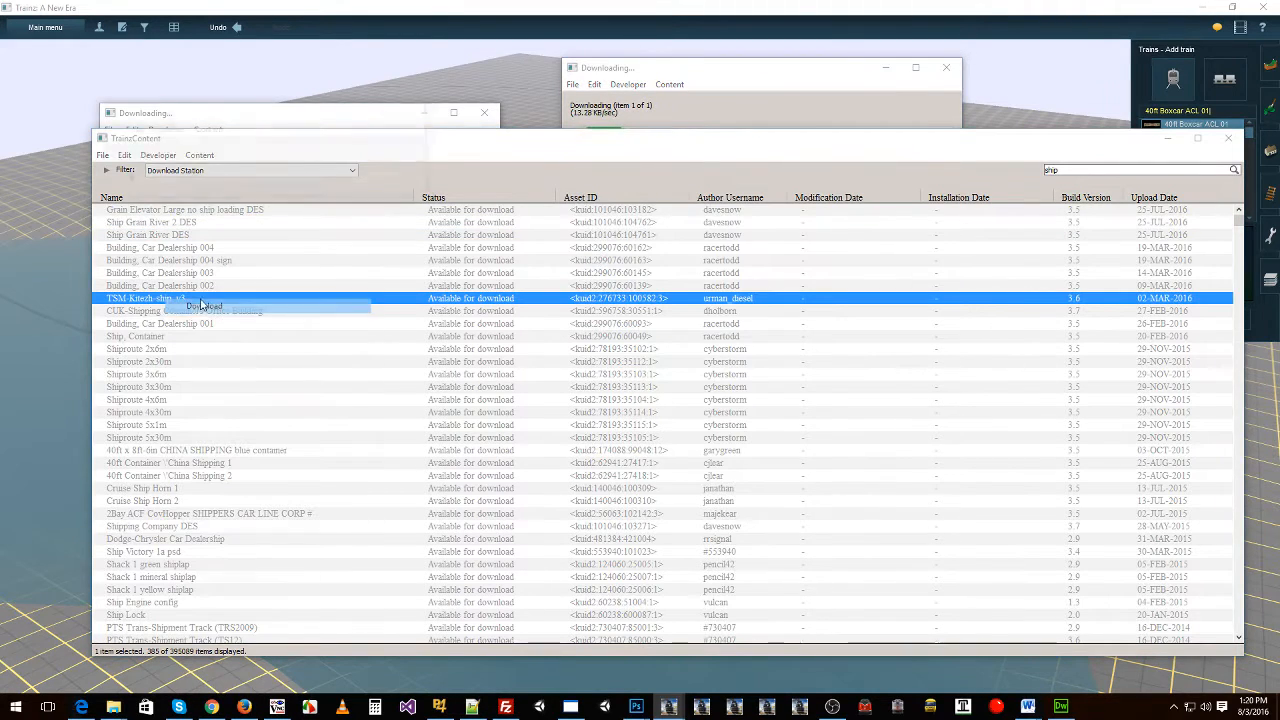
Step: Search the Download Station for "heli" again, download Eurocopter EC-135 helicopter Rescue Startup, and spread out the download windows
{"action": "left_click", "coordinate": [547, 149]}
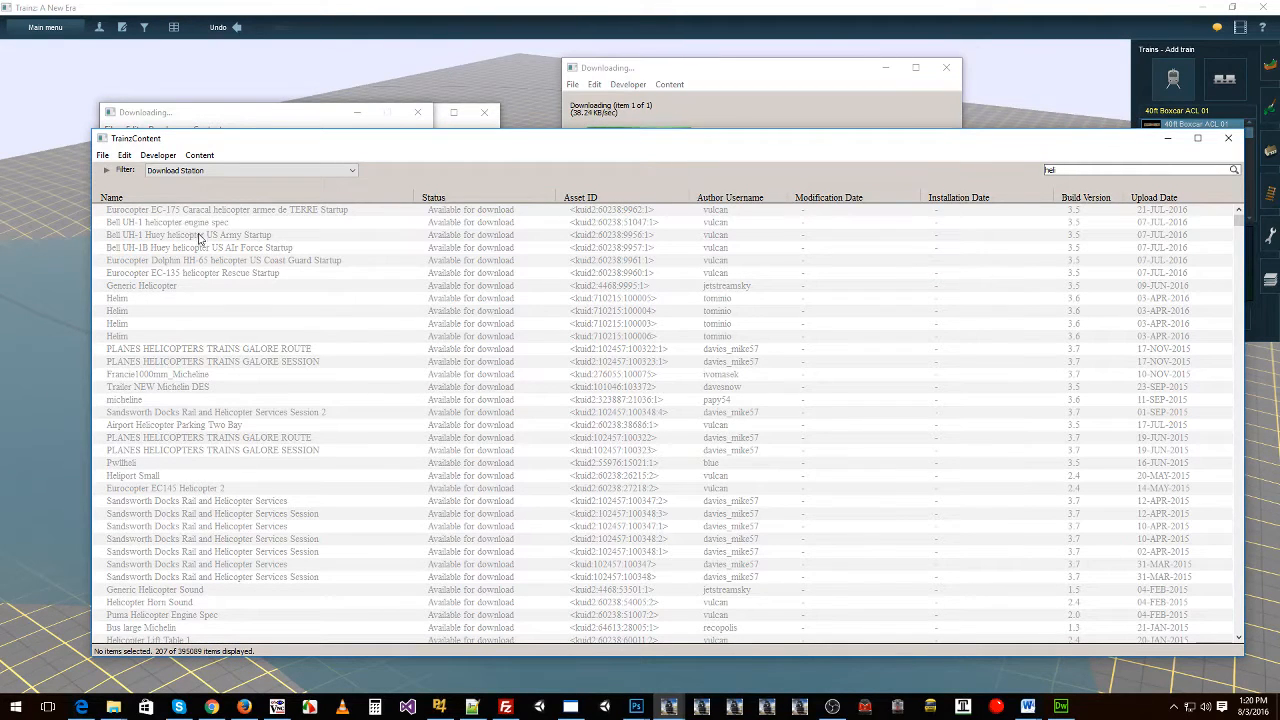
{"action": "right_click", "coordinate": [234, 273]}
{"action": "left_click", "coordinate": [266, 284]}
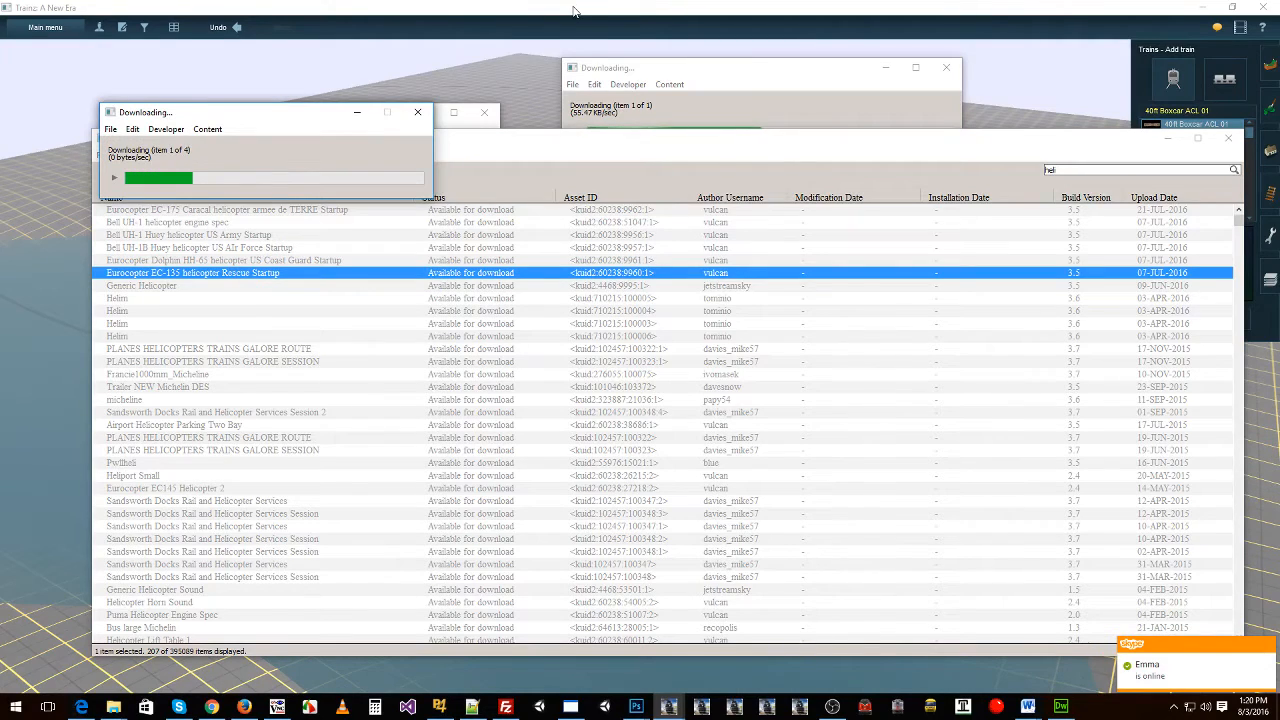
{"action": "left_click_drag", "start_coordinate": [264, 117], "coordinate": [394, 51]}
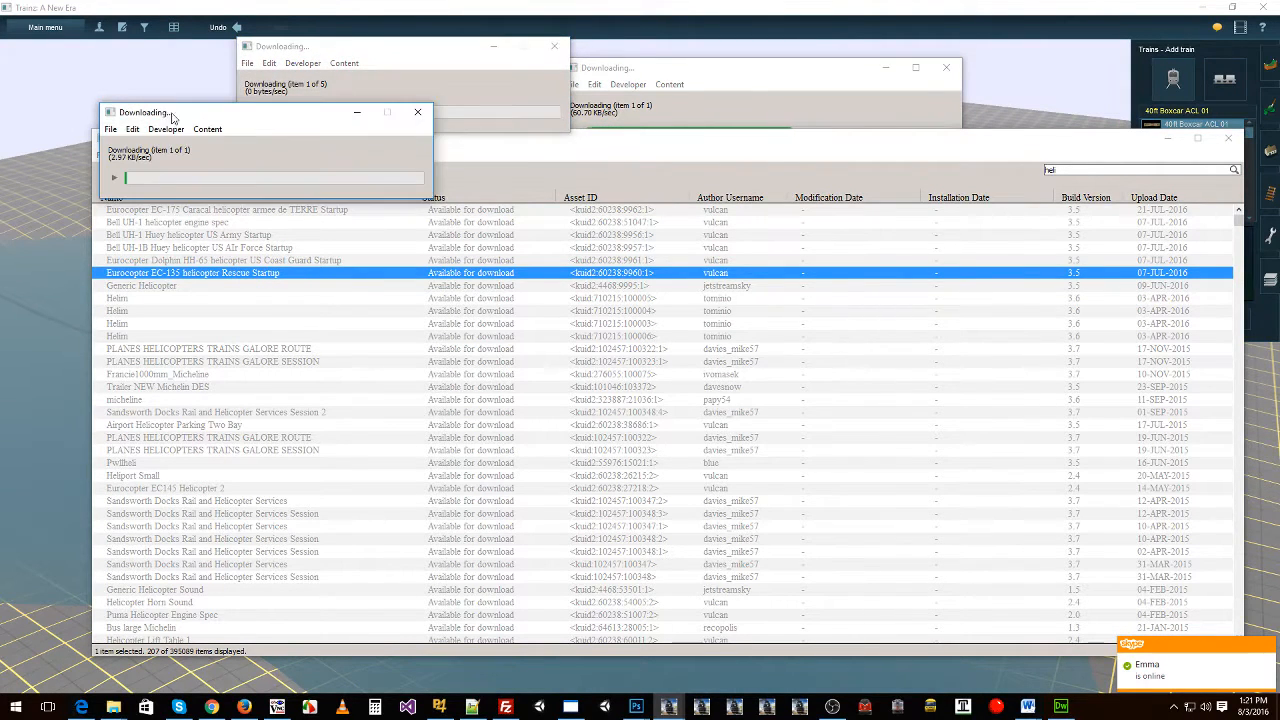
{"action": "left_click", "coordinate": [708, 68]}
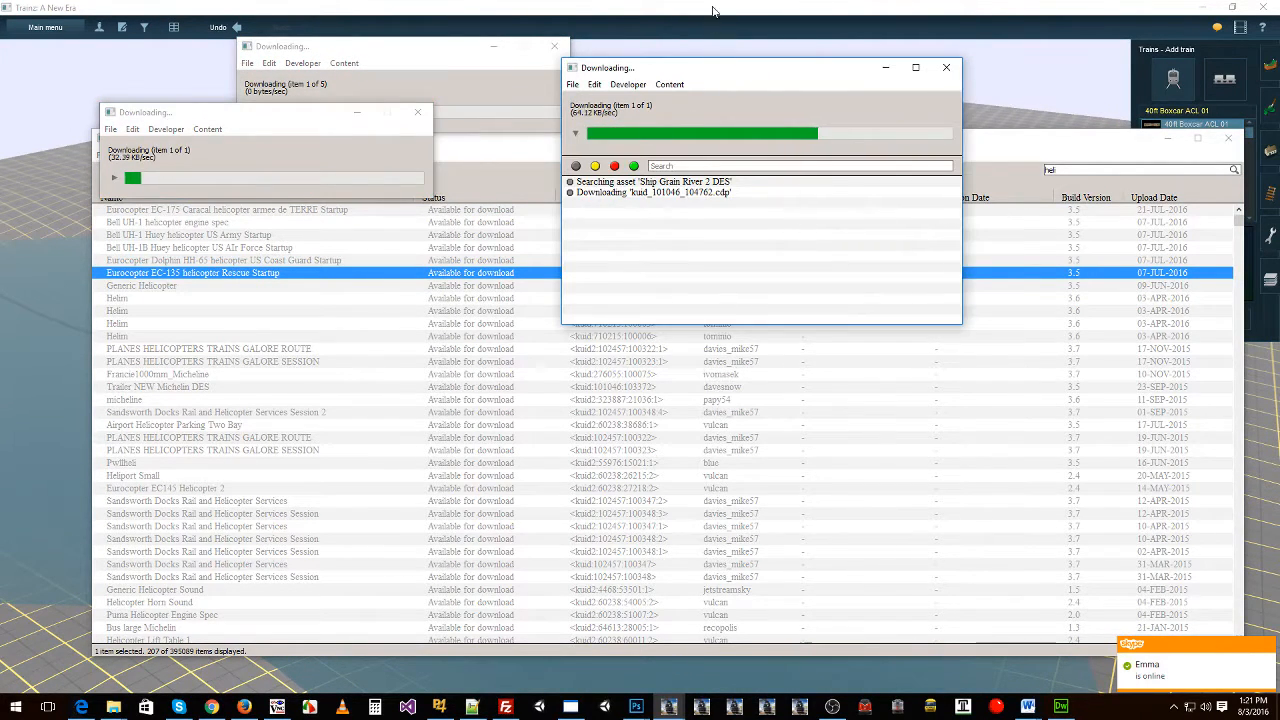
Step: Return to the Trainz route editor and place a Track Marker on the high track loop, giving it a name starting with "TM-"
{"action": "left_click", "coordinate": [714, 11]}
{"action": "right_click", "coordinate": [830, 212]}
{"action": "scroll", "coordinate": [700, 245], "scroll_direction": "down", "scroll_amount": 10}
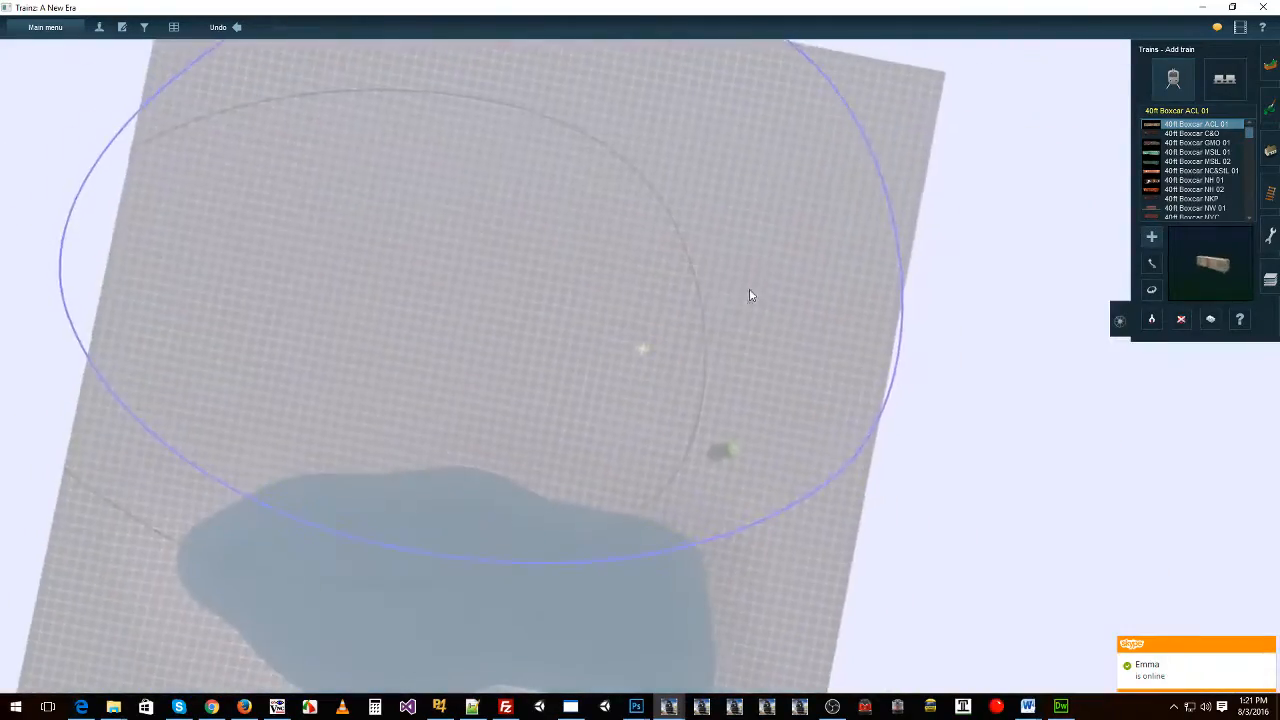
{"action": "right_click_drag", "start_coordinate": [751, 295], "coordinate": [766, 389]}
{"action": "scroll", "coordinate": [780, 300], "scroll_direction": "up", "scroll_amount": 5}
{"action": "scroll", "coordinate": [745, 382], "scroll_direction": "down", "scroll_amount": 3}
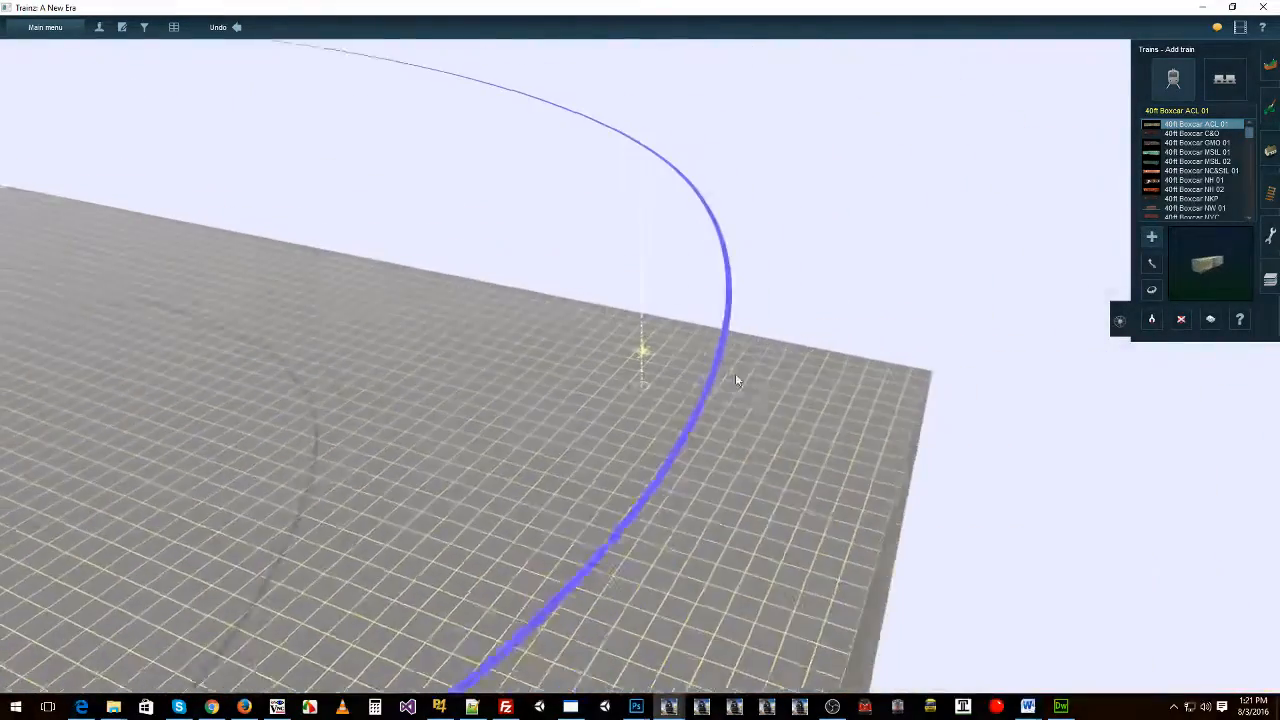
{"action": "left_click", "coordinate": [1271, 192]}
{"action": "left_click", "coordinate": [1236, 76]}
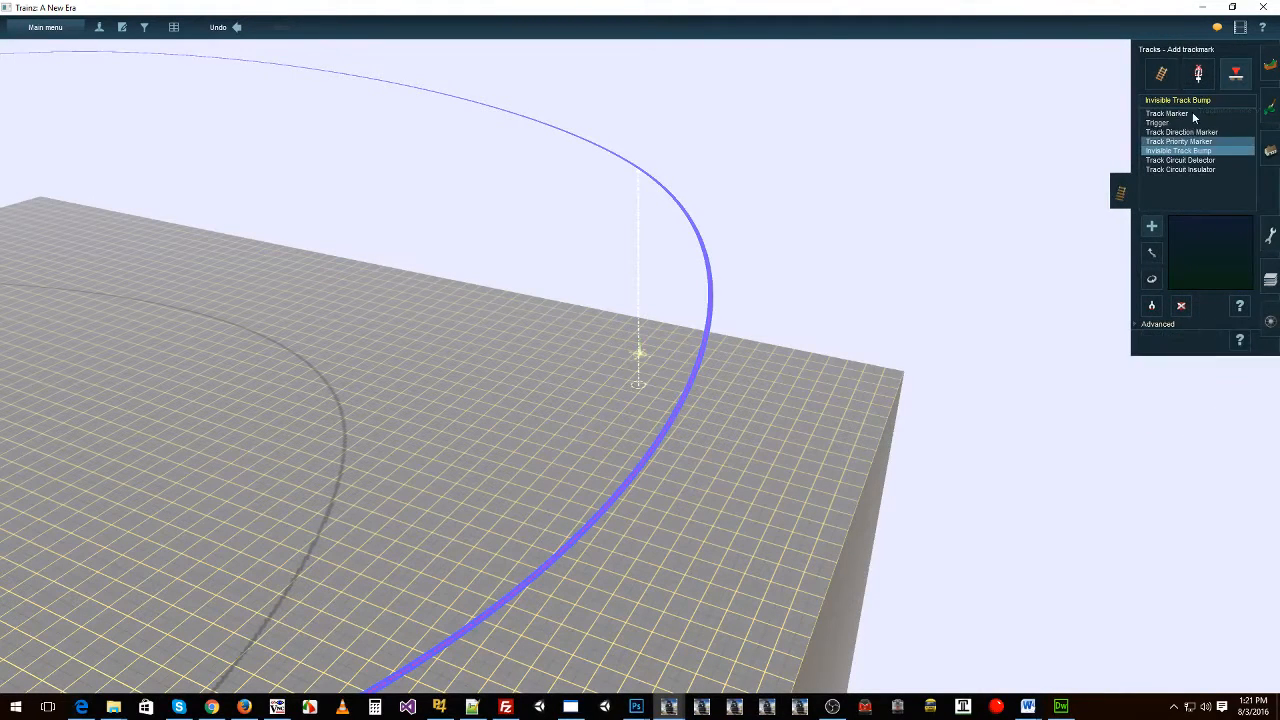
{"action": "left_click", "coordinate": [1185, 114]}
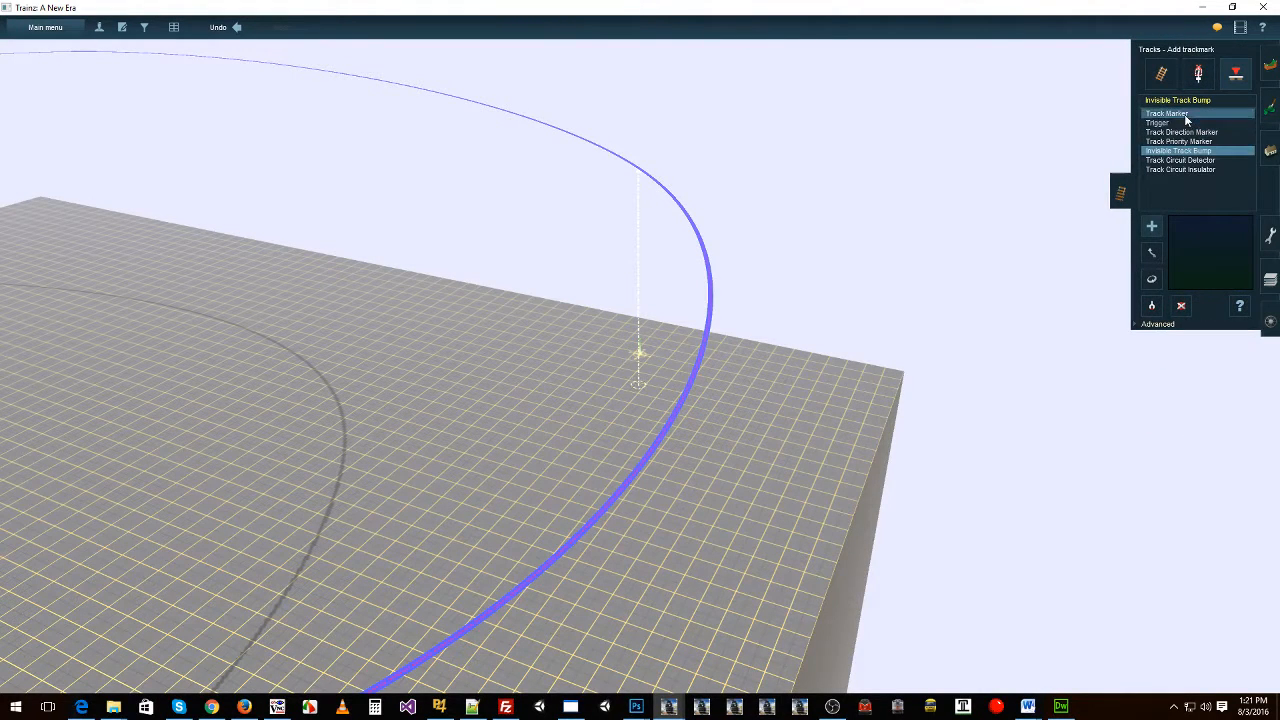
{"action": "left_click", "coordinate": [709, 324]}
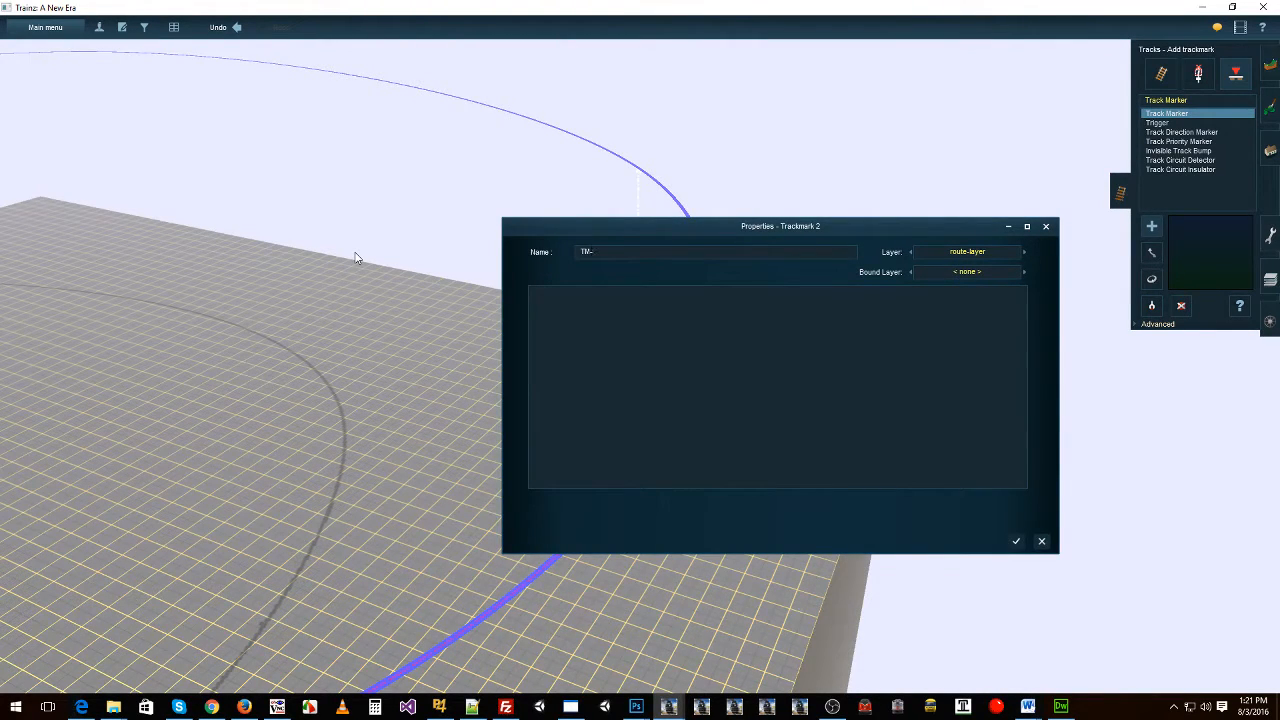
{"action": "left_click", "coordinate": [1014, 543]}
Step: Place a second Track Marker farther around the high track loop and give it a name starting with "TM"
{"action": "right_click", "coordinate": [704, 366]}
{"action": "scroll", "coordinate": [716, 380], "scroll_direction": "up", "scroll_amount": 5}
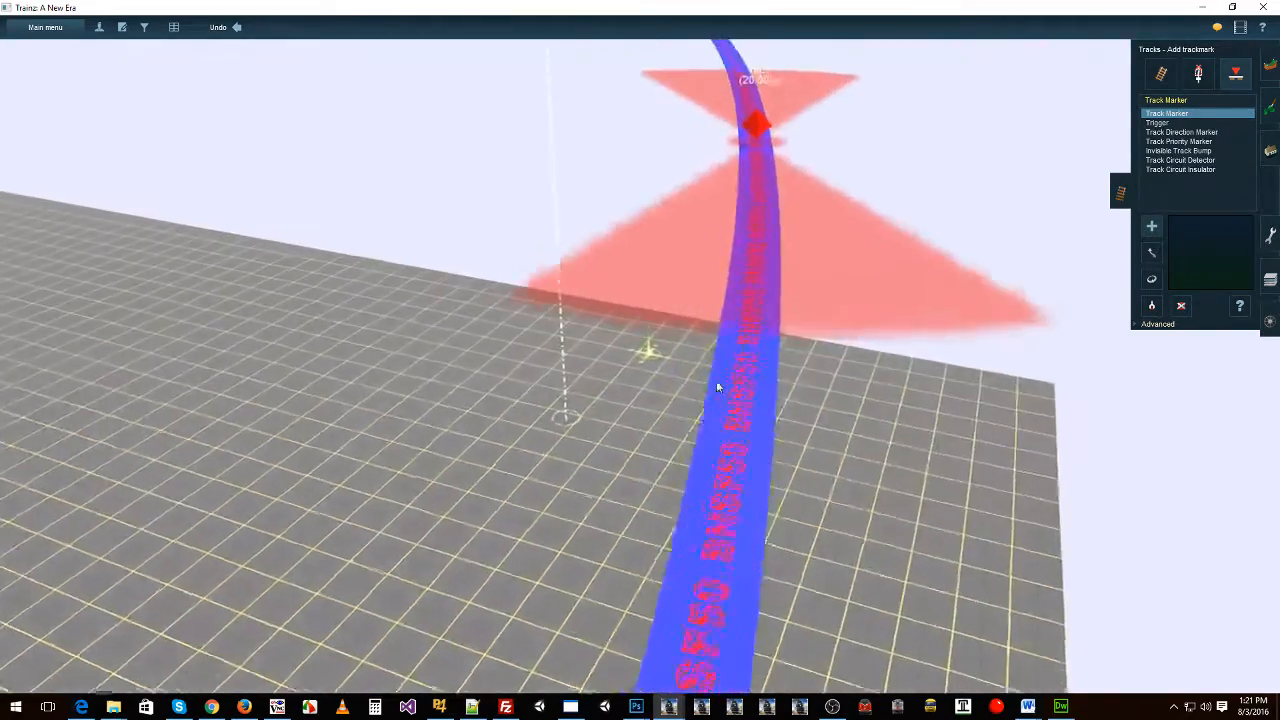
{"action": "scroll", "coordinate": [716, 380], "scroll_direction": "down", "scroll_amount": 5}
{"action": "right_click_drag", "start_coordinate": [420, 416], "coordinate": [397, 340]}
{"action": "left_click", "coordinate": [397, 338]}
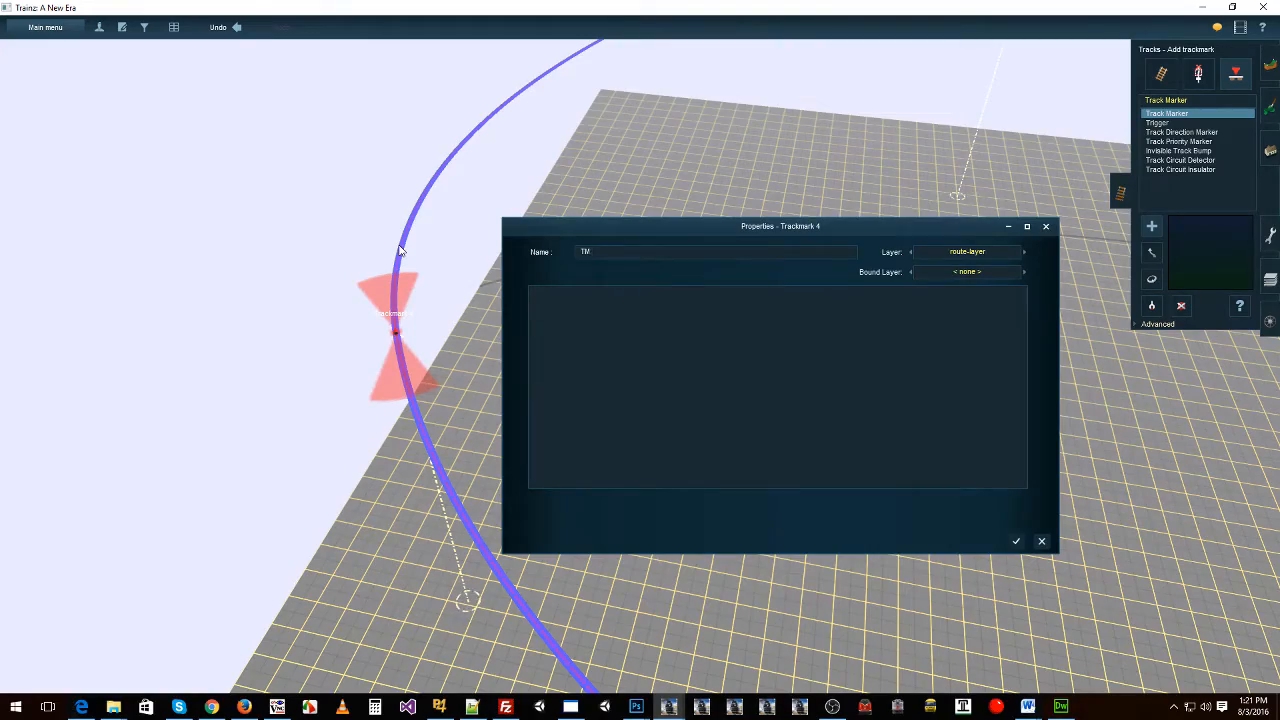
{"action": "left_click", "coordinate": [1015, 543]}
Step: Place a Track Marker on the water-level track loop near the pool's edge and name it TM-W-1
{"action": "right_click_drag", "start_coordinate": [923, 577], "coordinate": [731, 545]}
{"action": "right_click", "coordinate": [980, 402]}
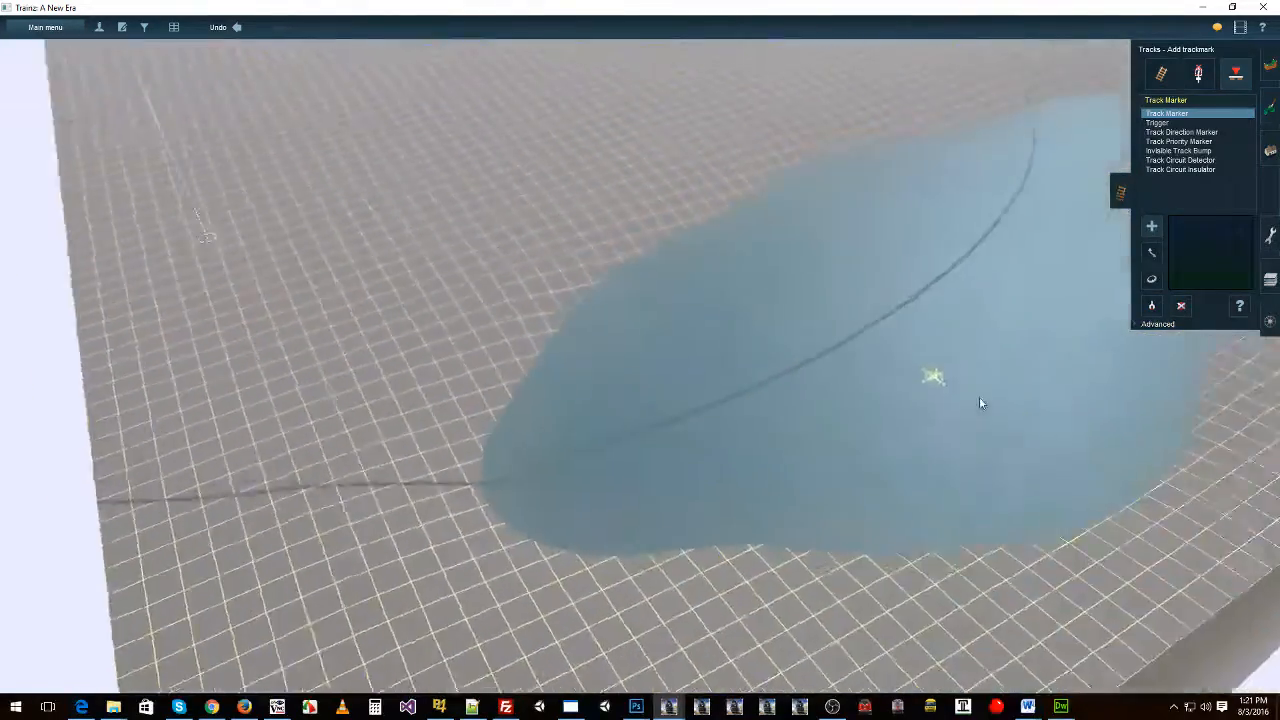
{"action": "right_click_drag", "start_coordinate": [918, 321], "coordinate": [599, 380]}
{"action": "right_click", "coordinate": [470, 342]}
{"action": "right_click_drag", "start_coordinate": [530, 345], "coordinate": [628, 369]}
{"action": "scroll", "coordinate": [628, 369], "scroll_direction": "up", "scroll_amount": 3}
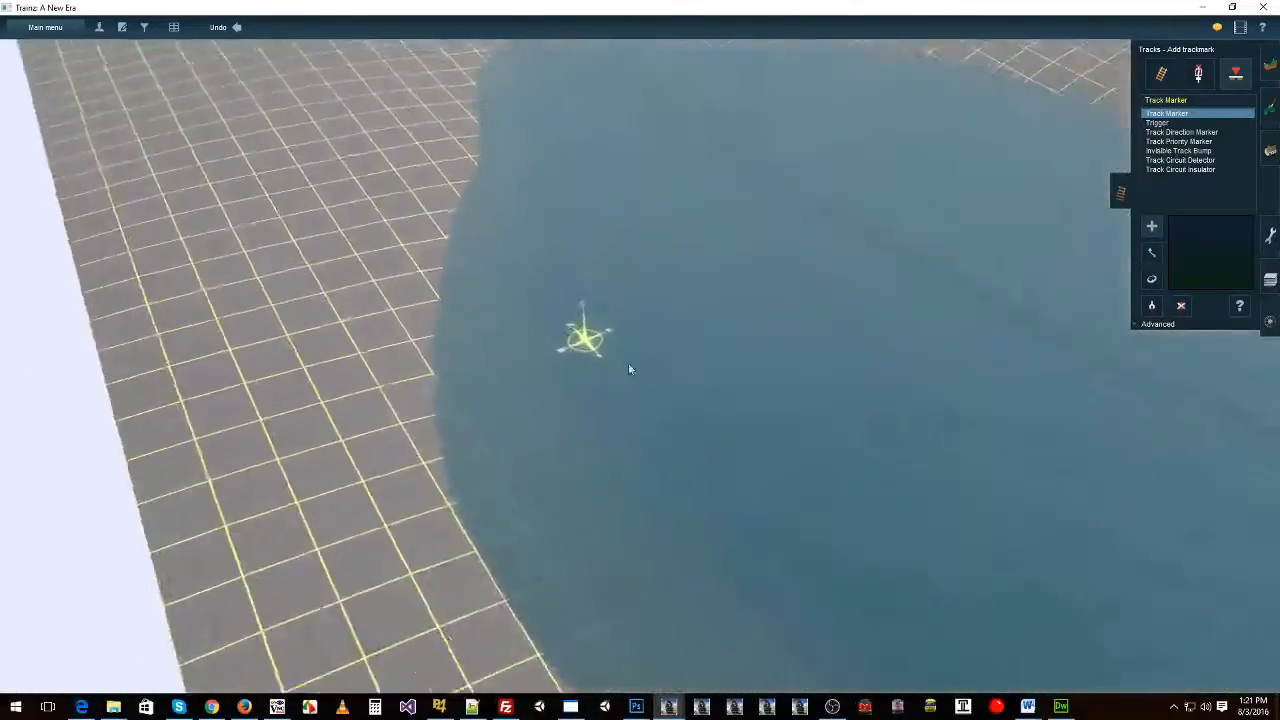
{"action": "left_click", "coordinate": [628, 366]}
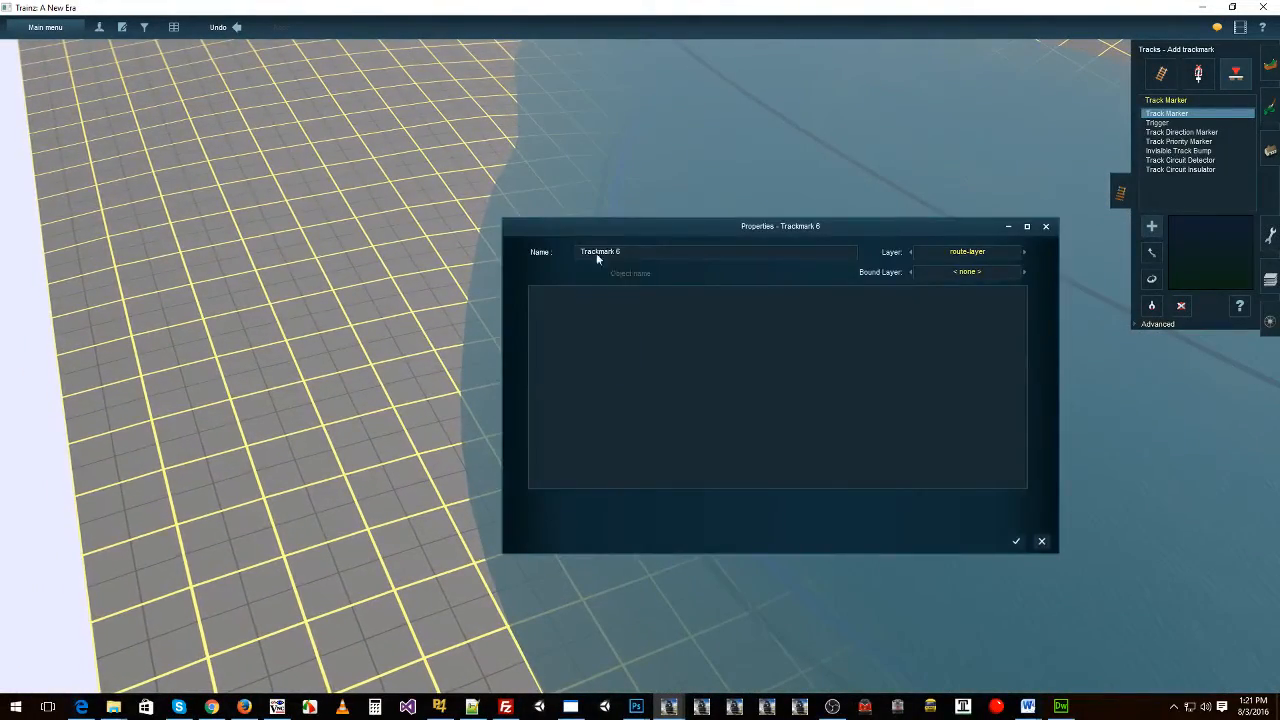
{"action": "type", "text": "TM-W-1"}
{"action": "left_click", "coordinate": [1016, 542]}
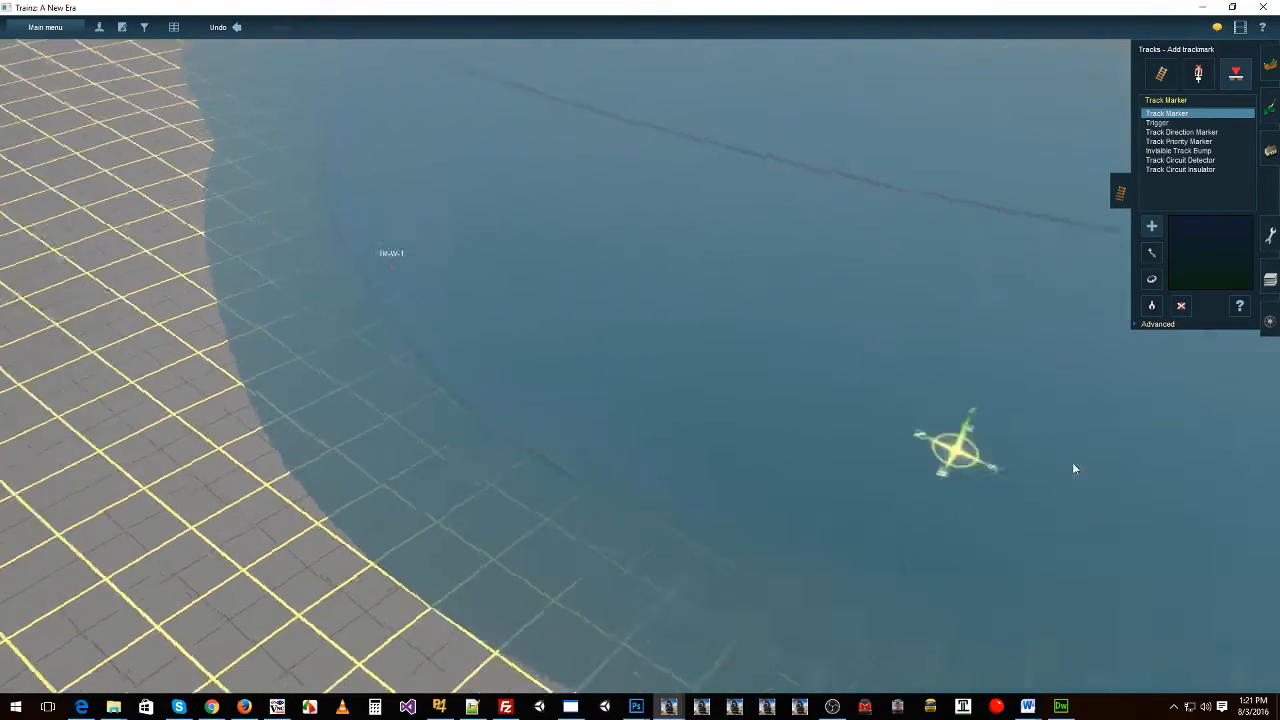
Step: Place a second Track Marker farther along the water-level track loop and give it a name starting with "TM-"
{"action": "right_click", "coordinate": [822, 203]}
{"action": "key", "text": "Left"}
{"action": "right_click", "coordinate": [865, 290]}
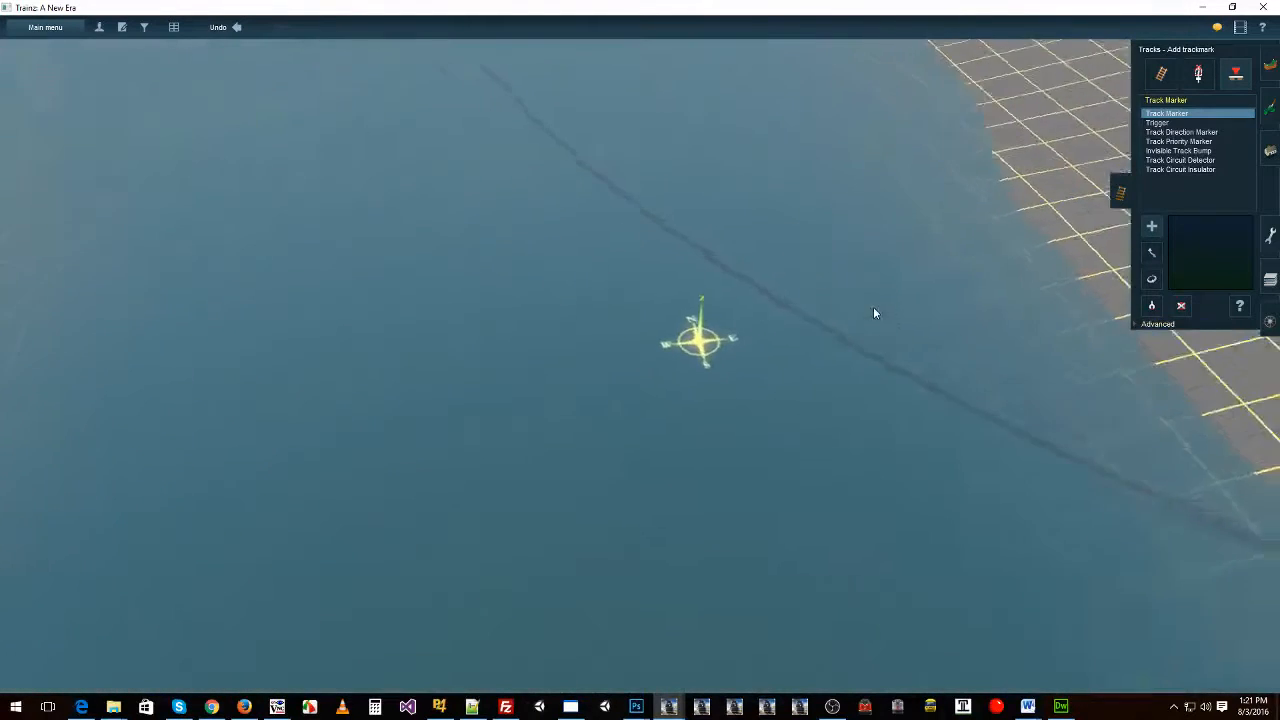
{"action": "left_click", "coordinate": [816, 369]}
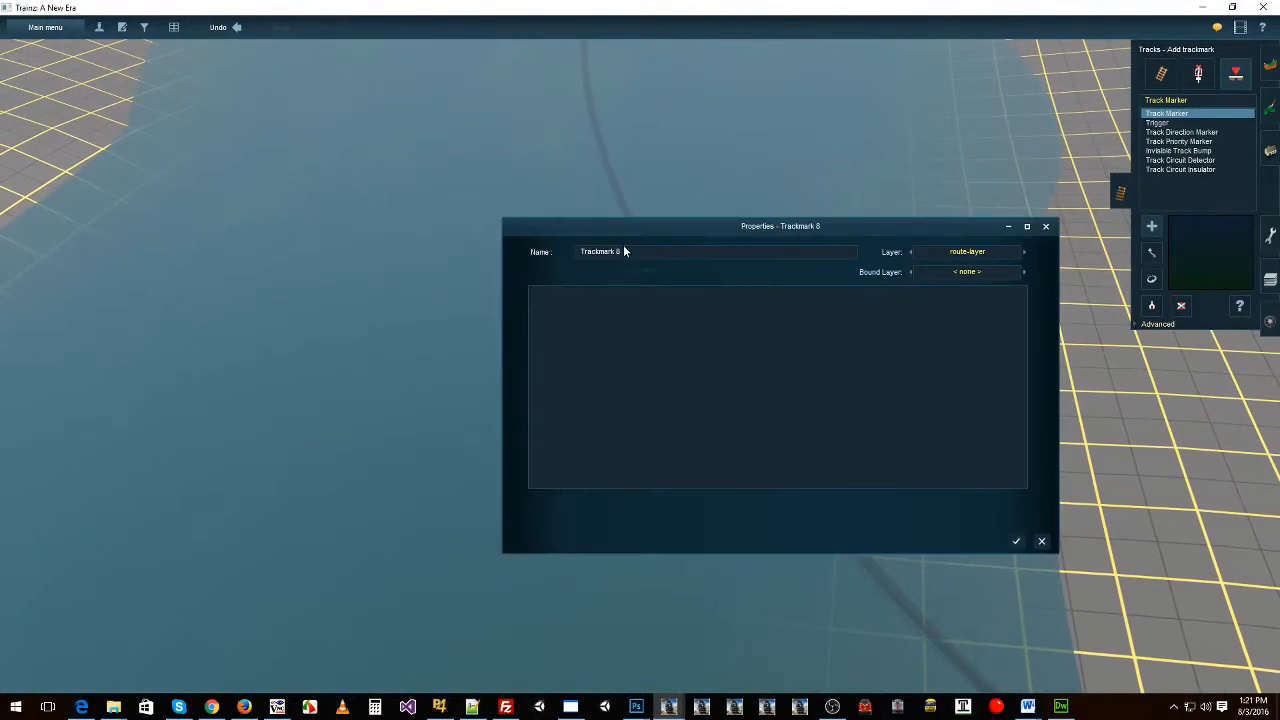
{"action": "left_click_drag", "start_coordinate": [618, 249], "coordinate": [373, 247]}
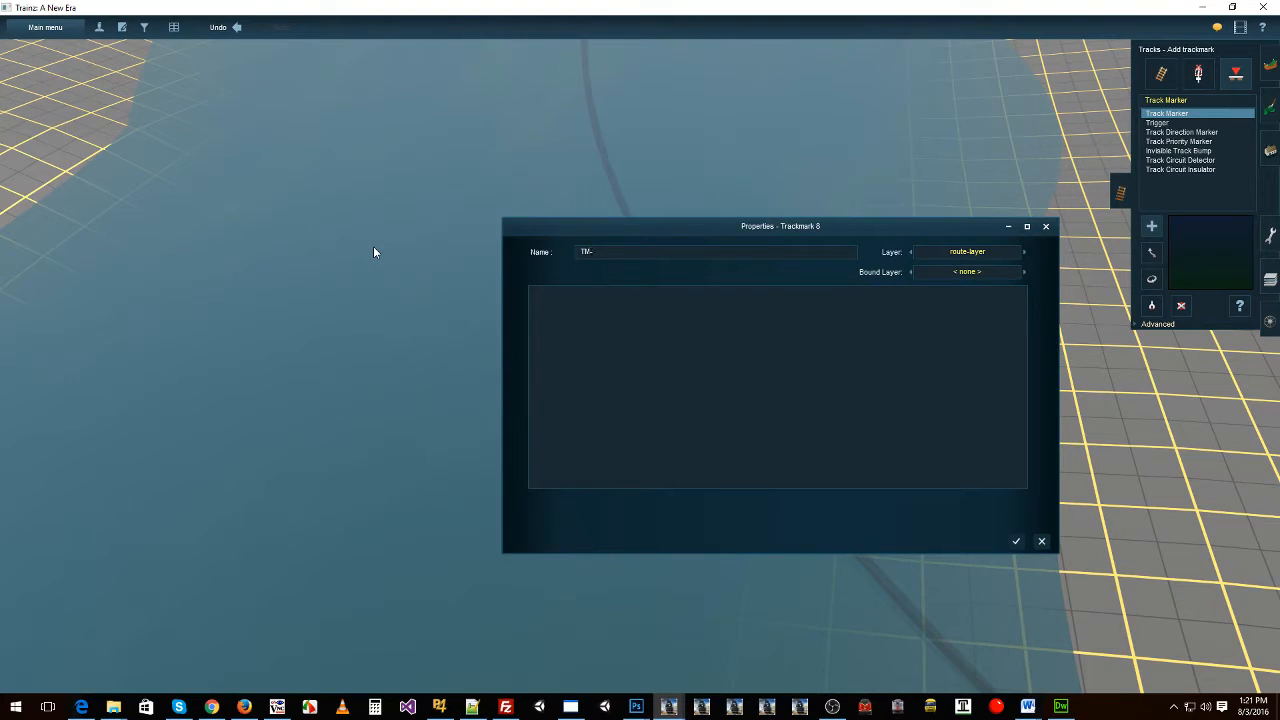
{"action": "left_click", "coordinate": [1016, 542]}
Step: Rename the track marker TM-1 on the high track loop to TM-A-1
{"action": "scroll", "coordinate": [890, 400], "scroll_direction": "down", "scroll_amount": 8}
{"action": "right_click_drag", "start_coordinate": [883, 380], "coordinate": [1038, 370]}
{"action": "key", "text": "Left"}
{"action": "right_click", "coordinate": [969, 317]}
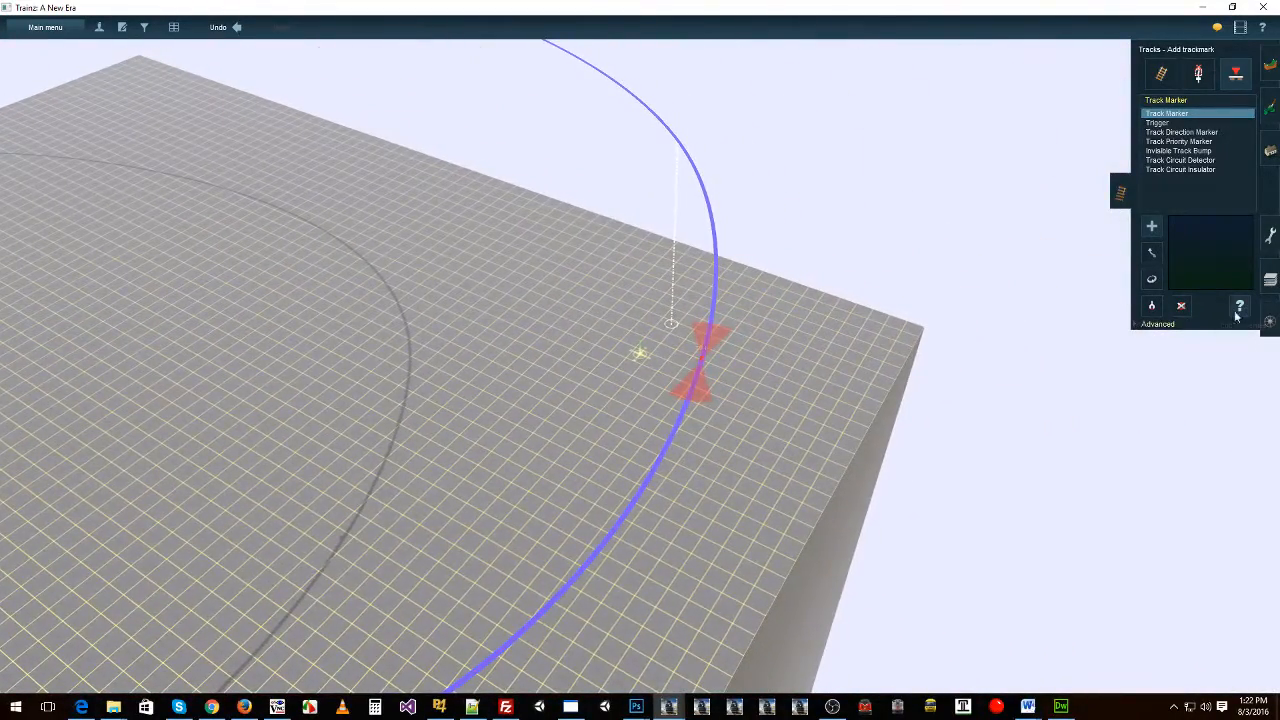
{"action": "left_click", "coordinate": [1238, 309]}
{"action": "right_click", "coordinate": [678, 368]}
{"action": "scroll", "coordinate": [690, 365], "scroll_direction": "up", "scroll_amount": 4}
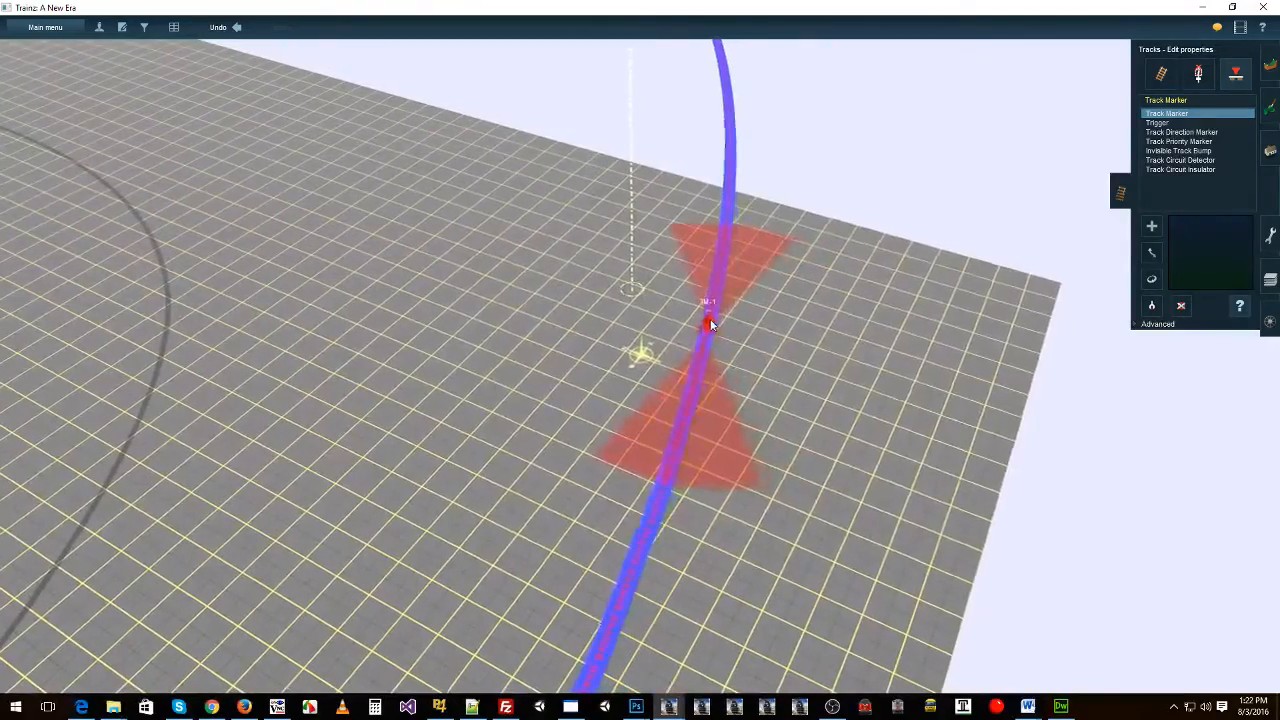
{"action": "left_click", "coordinate": [709, 322]}
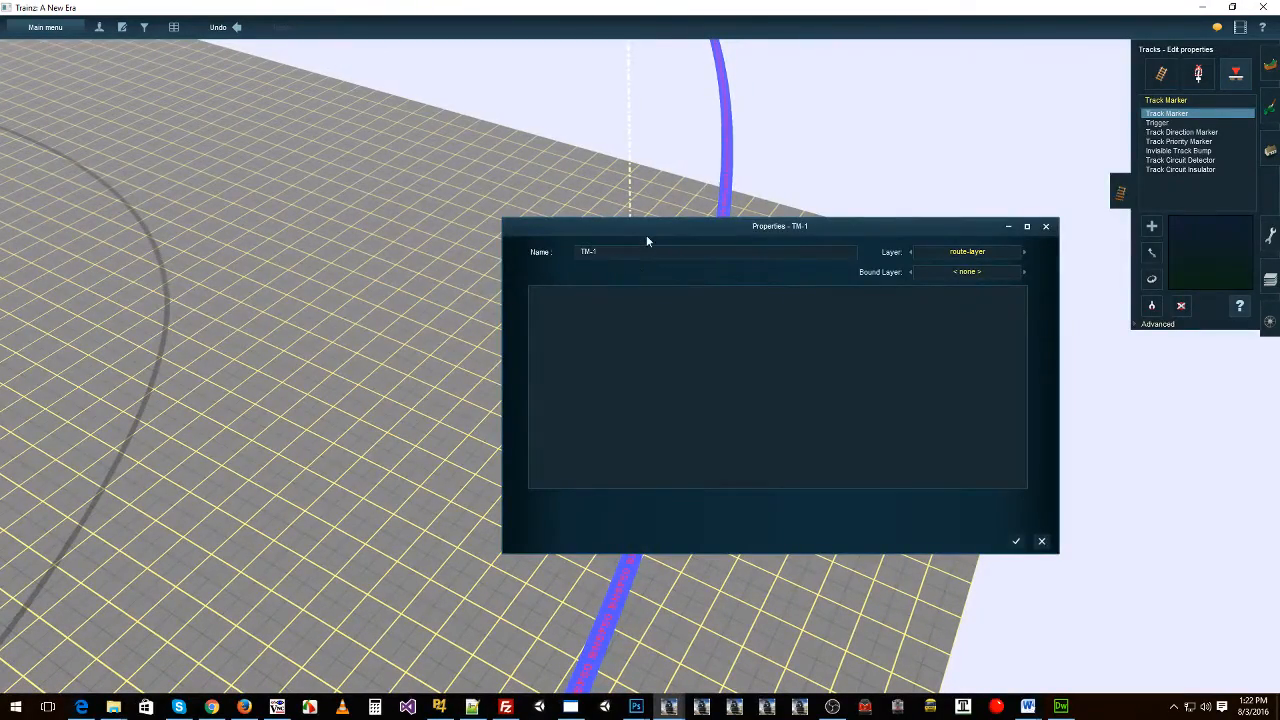
{"action": "type", "text": "A-"}
{"action": "key", "text": "Return"}
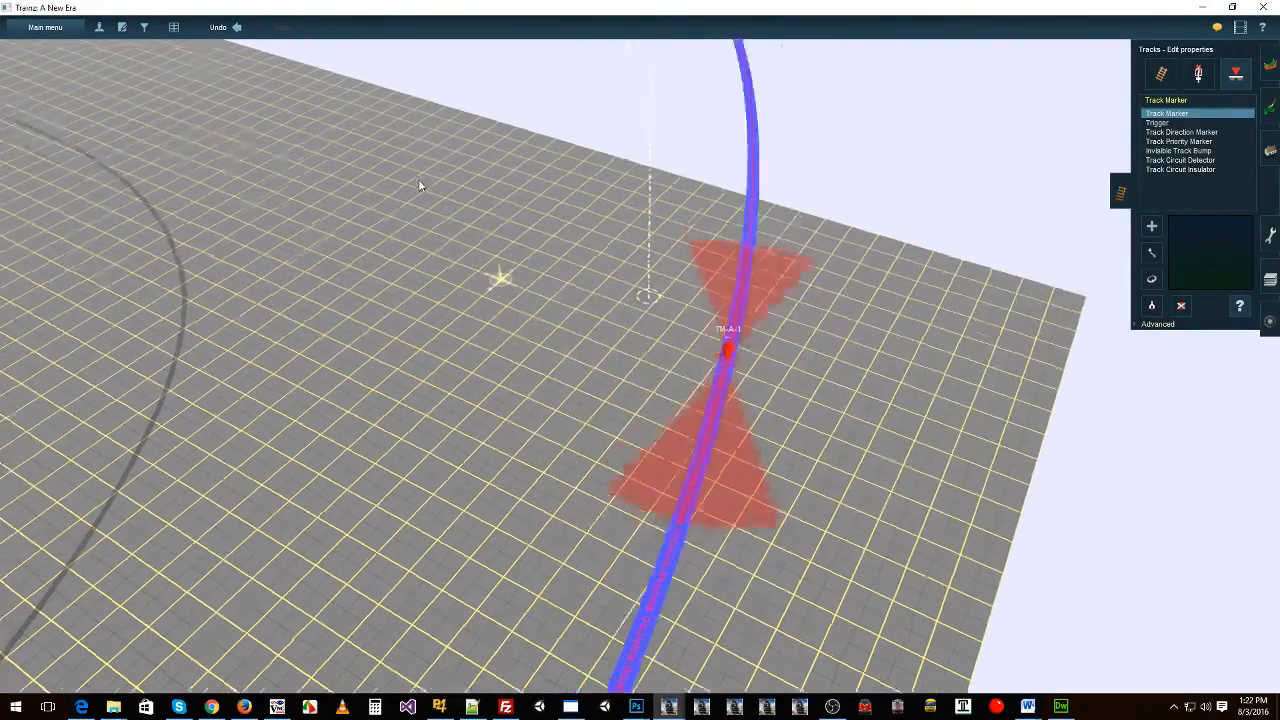
Step: Rename the track marker TM-2 on the high track loop to TM-A-2
{"action": "scroll", "coordinate": [430, 208], "scroll_direction": "down", "scroll_amount": 5}
{"action": "key", "text": "Left"}
{"action": "right_click", "coordinate": [506, 211]}
{"action": "scroll", "coordinate": [515, 260], "scroll_direction": "up", "scroll_amount": 5}
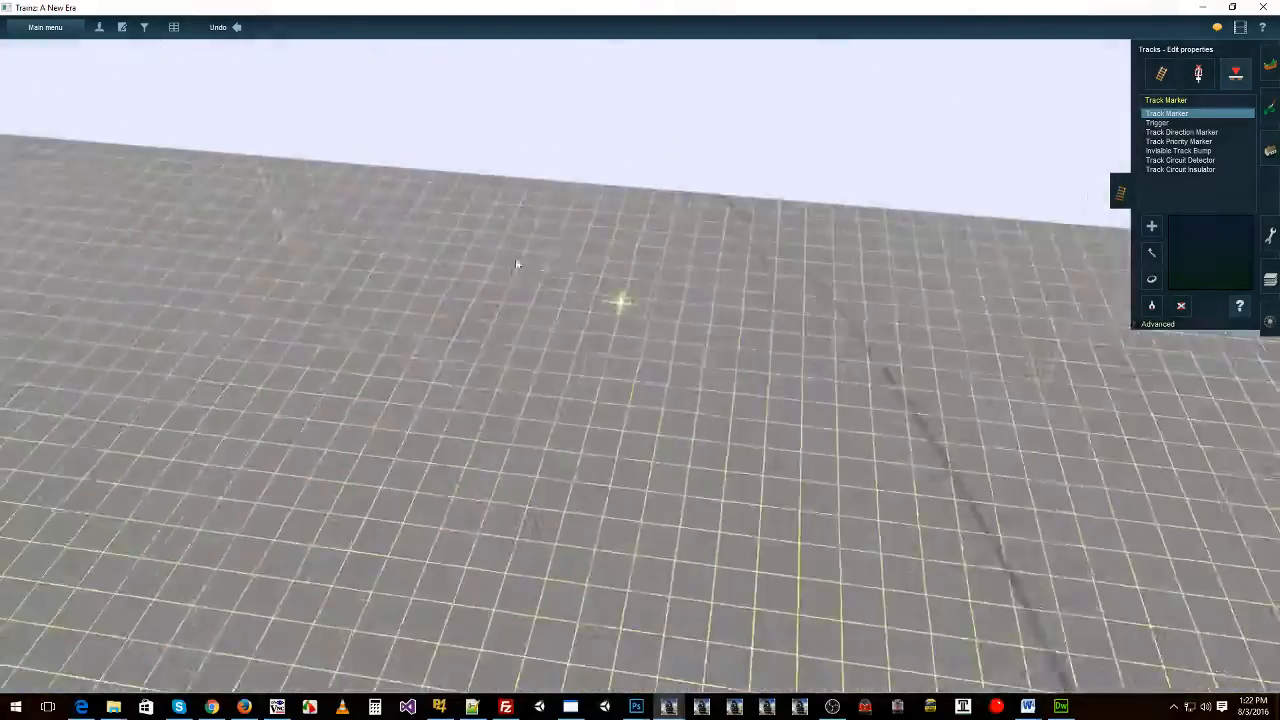
{"action": "key", "text": "Left"}
{"action": "right_click", "coordinate": [470, 230]}
{"action": "scroll", "coordinate": [388, 230], "scroll_direction": "down", "scroll_amount": 4}
{"action": "right_click", "coordinate": [562, 306]}
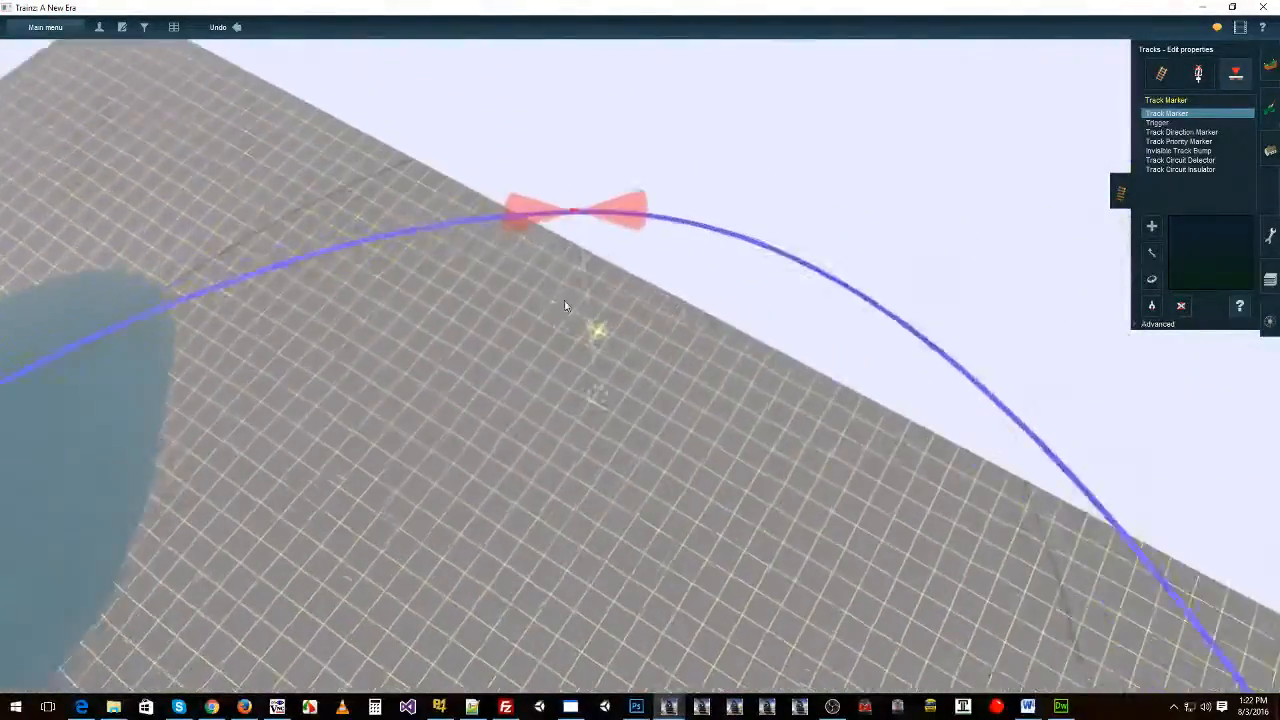
{"action": "scroll", "coordinate": [565, 306], "scroll_direction": "up", "scroll_amount": 2}
{"action": "left_click", "coordinate": [631, 207]}
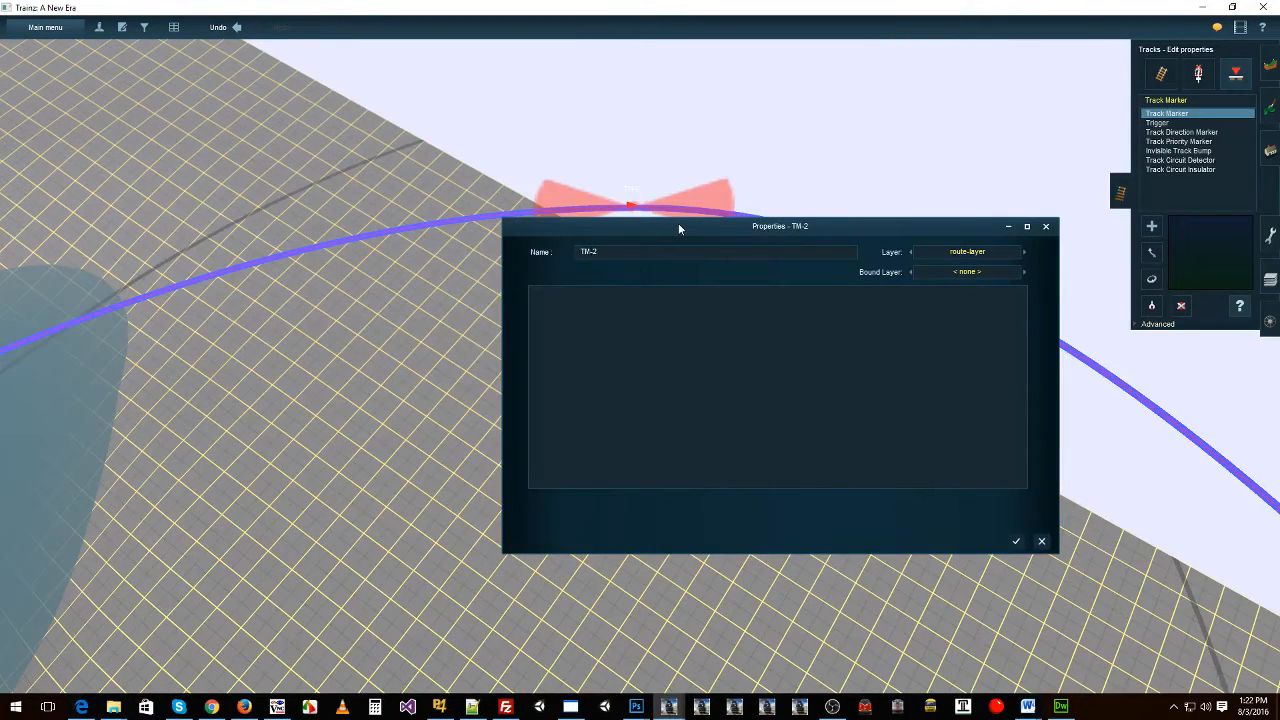
{"action": "type", "text": "A-"}
{"action": "left_click", "coordinate": [1017, 543]}
Step: Search the placeable track objects for "invisible sp"
{"action": "right_click", "coordinate": [645, 466]}
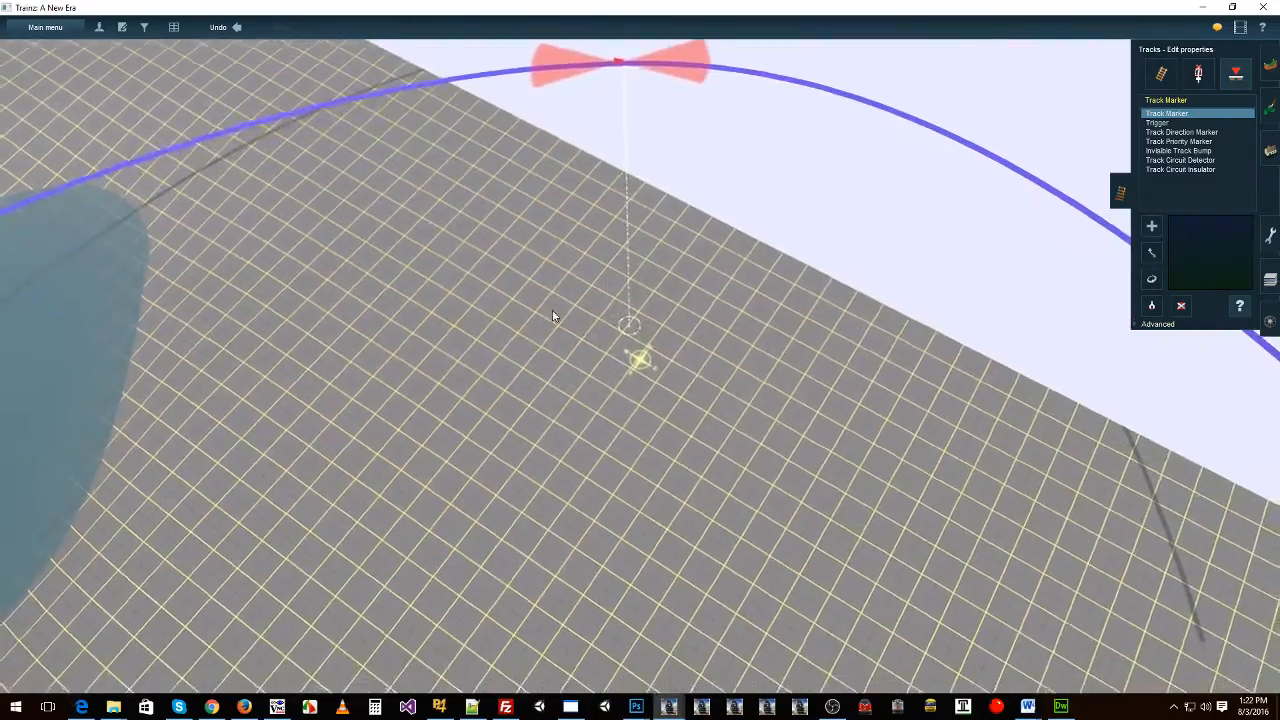
{"action": "right_click_drag", "start_coordinate": [555, 316], "coordinate": [603, 374]}
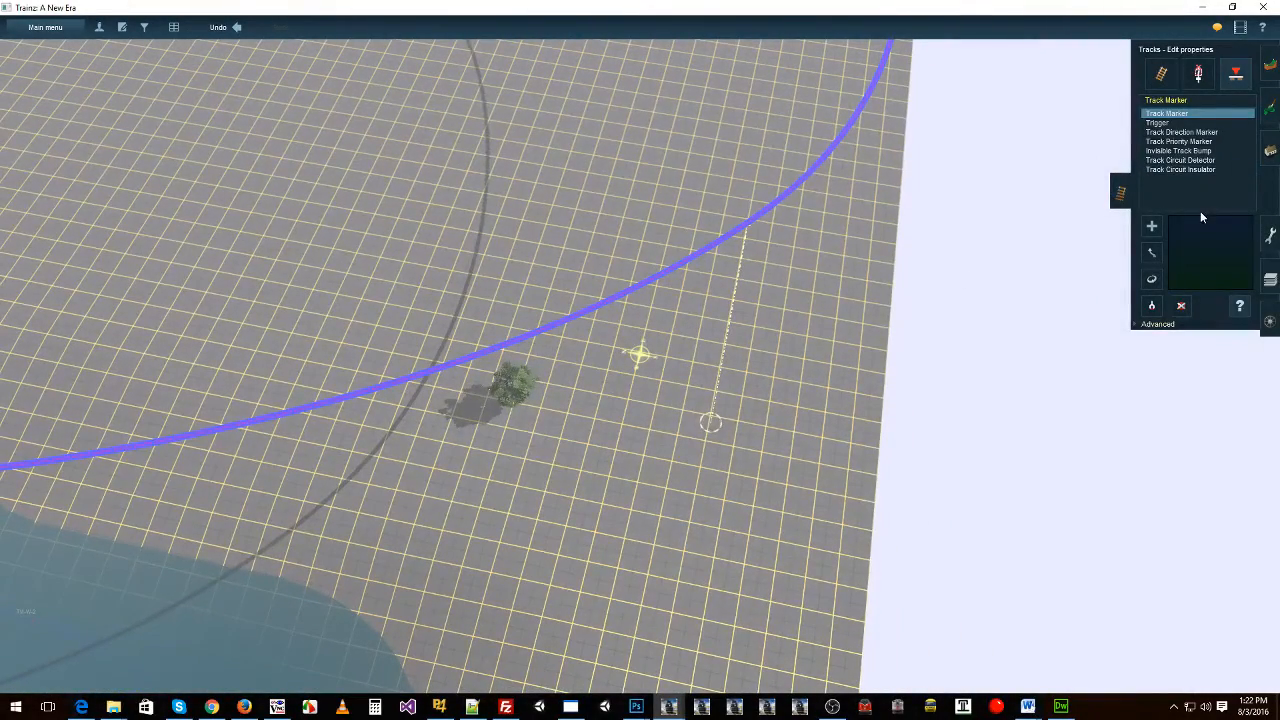
{"action": "left_click", "coordinate": [1172, 75]}
{"action": "left_click", "coordinate": [1235, 75]}
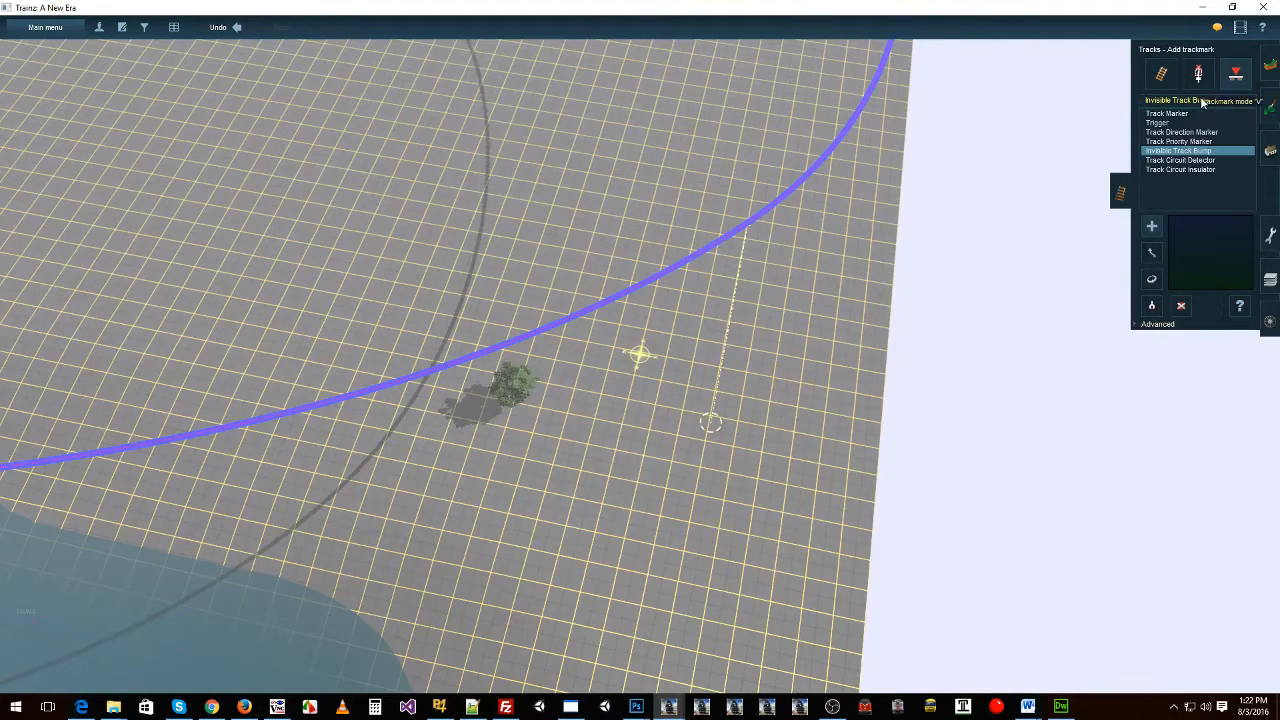
{"action": "left_click", "coordinate": [1198, 76]}
{"action": "left_click", "coordinate": [1212, 105]}
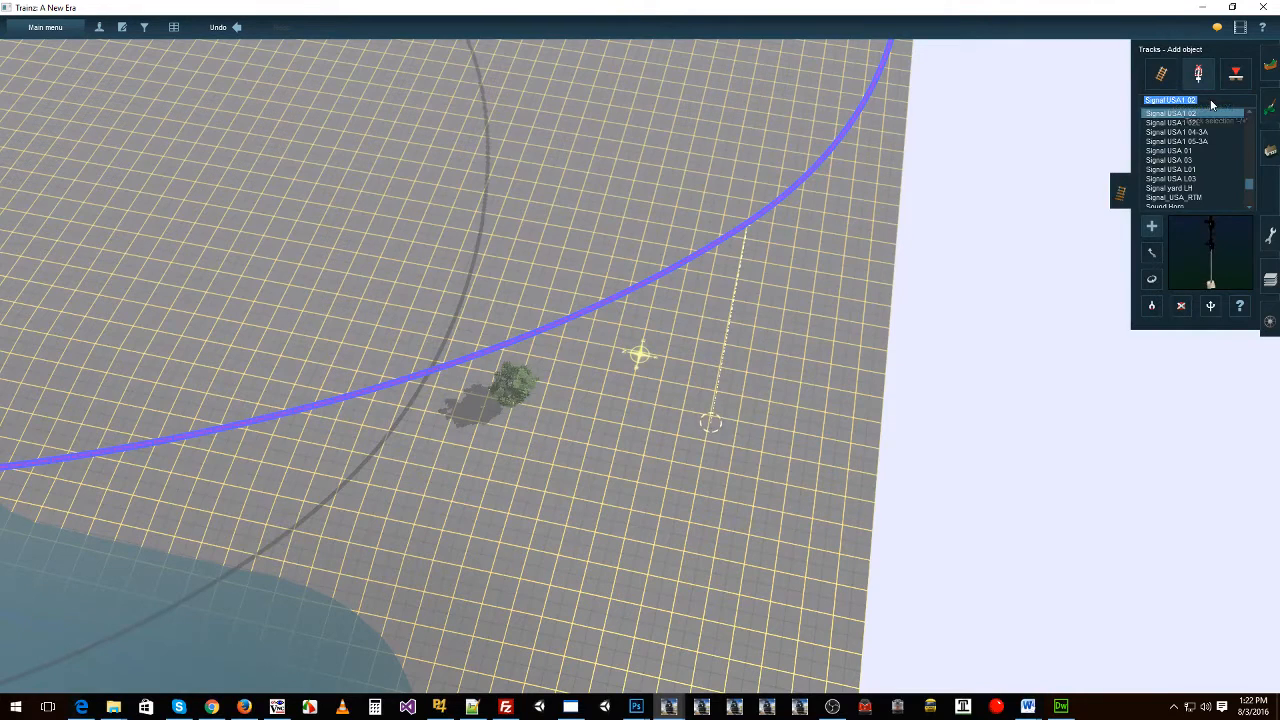
{"action": "type", "text": "invisible spi"}
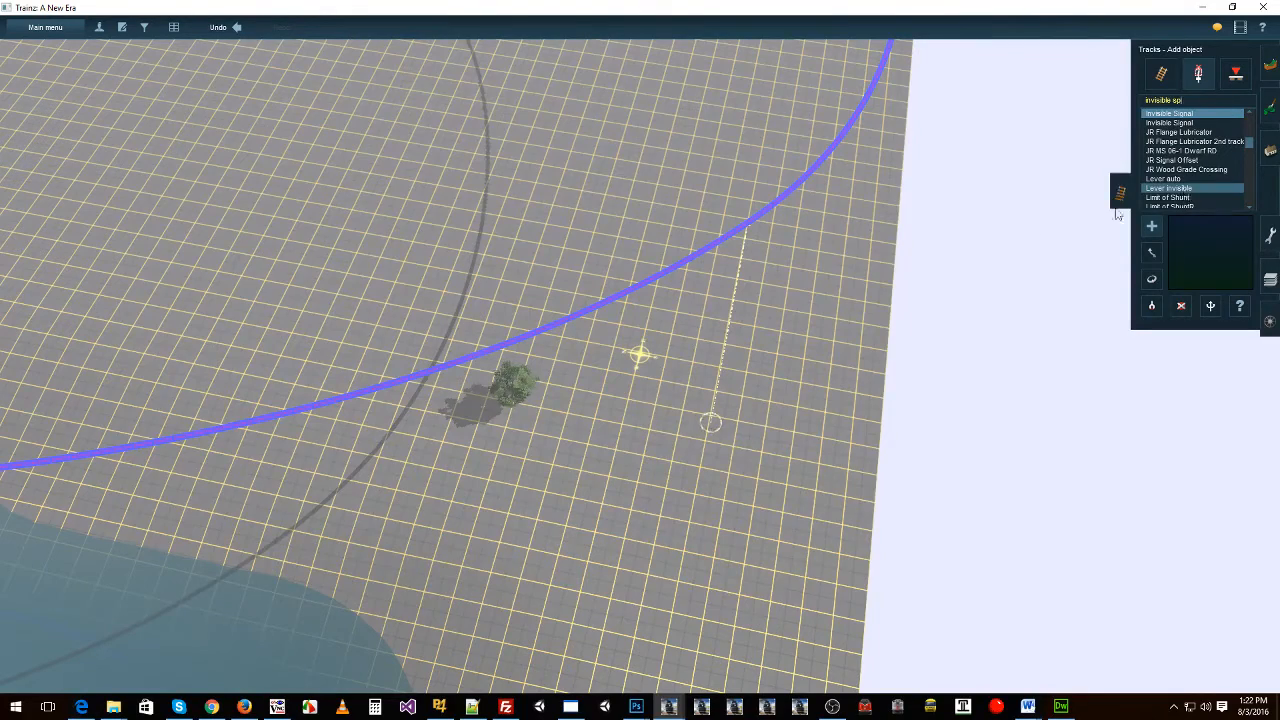
Step: Switch to the TrainzContent window and search the Download Station for "inv"
{"action": "key", "text": "alt+Tab"}
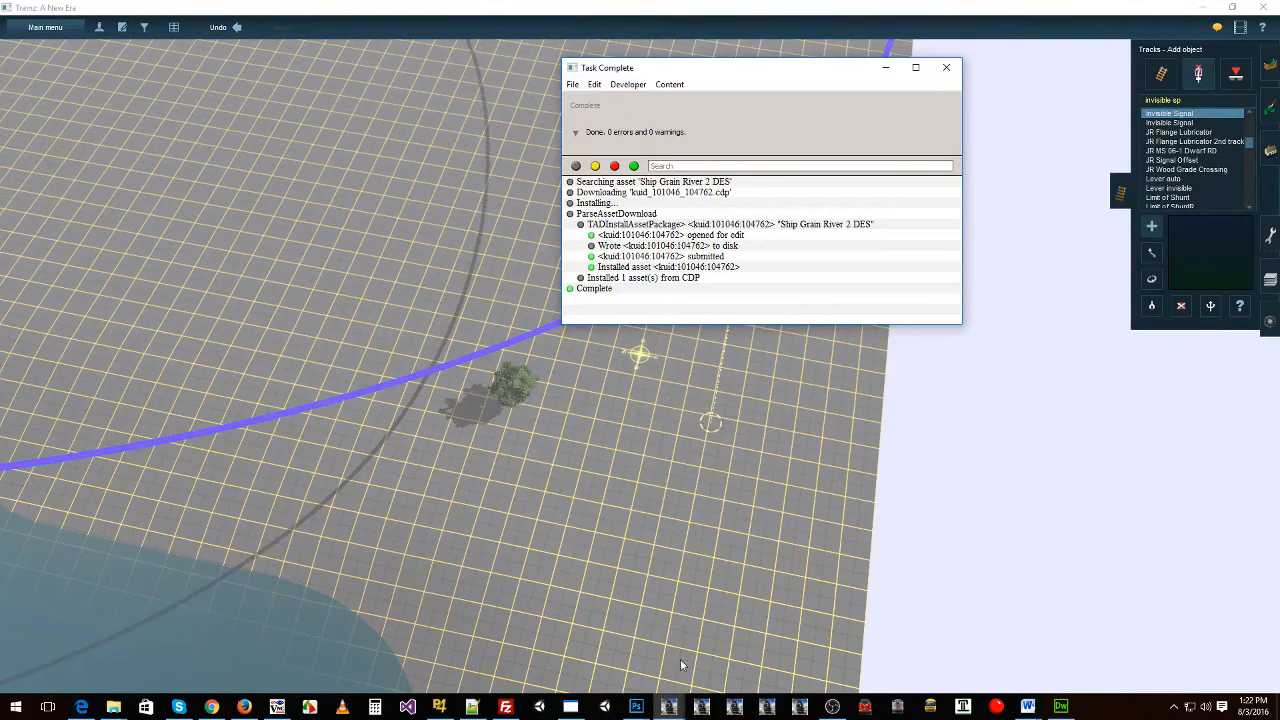
{"action": "mouse_move", "coordinate": [669, 707]}
{"action": "left_click", "coordinate": [690, 670]}
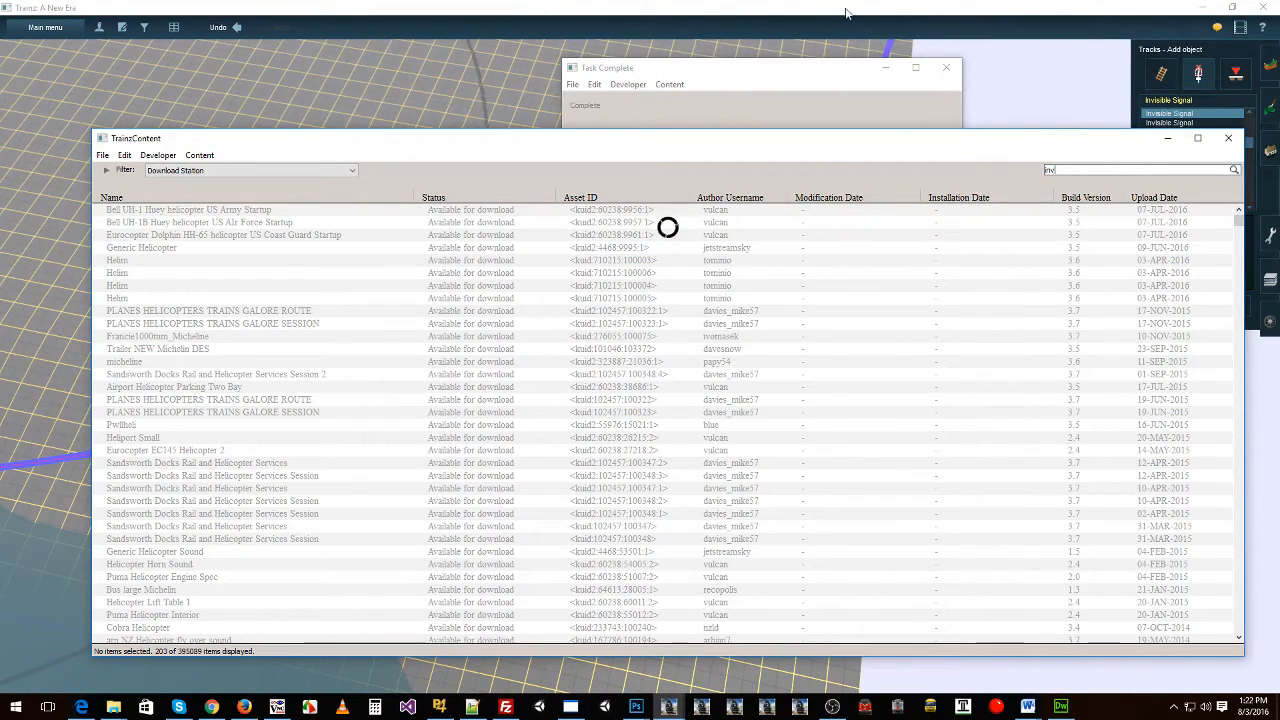
Step: Close the finished download task windows and return to the Trainz route editor
{"action": "mouse_move", "coordinate": [669, 707]}
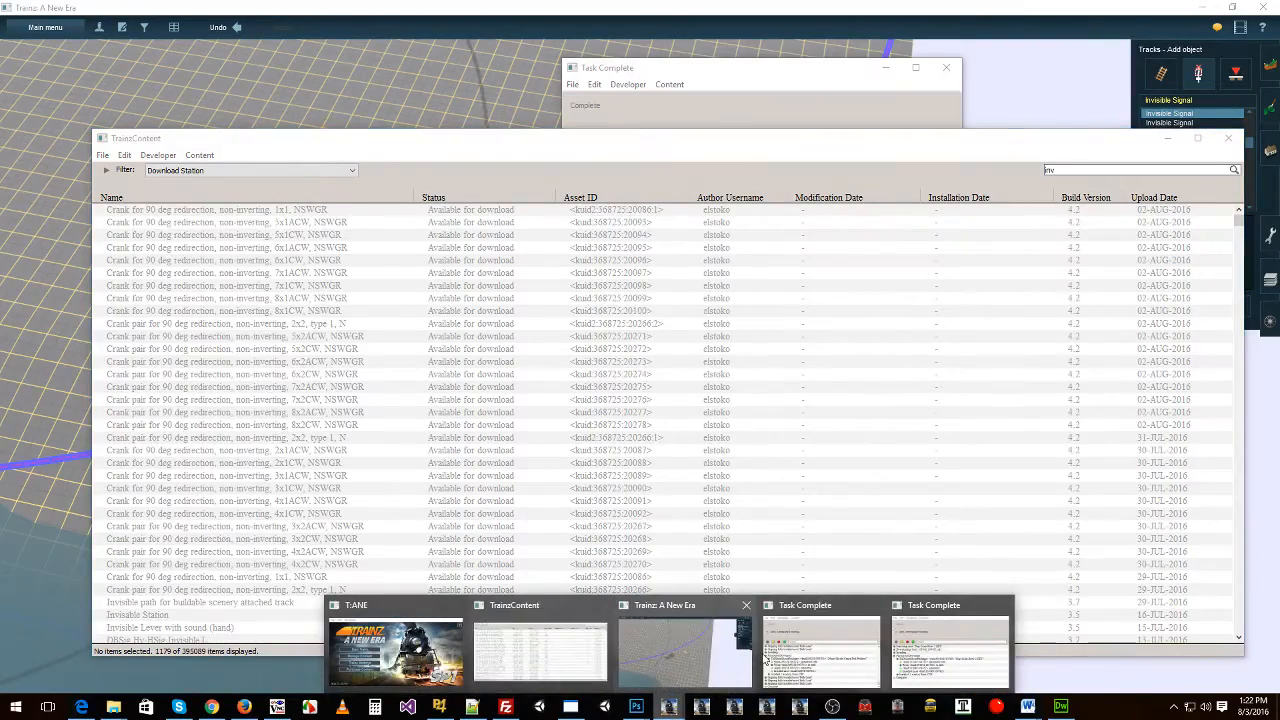
{"action": "mouse_move", "coordinate": [797, 660]}
{"action": "left_click", "coordinate": [876, 606]}
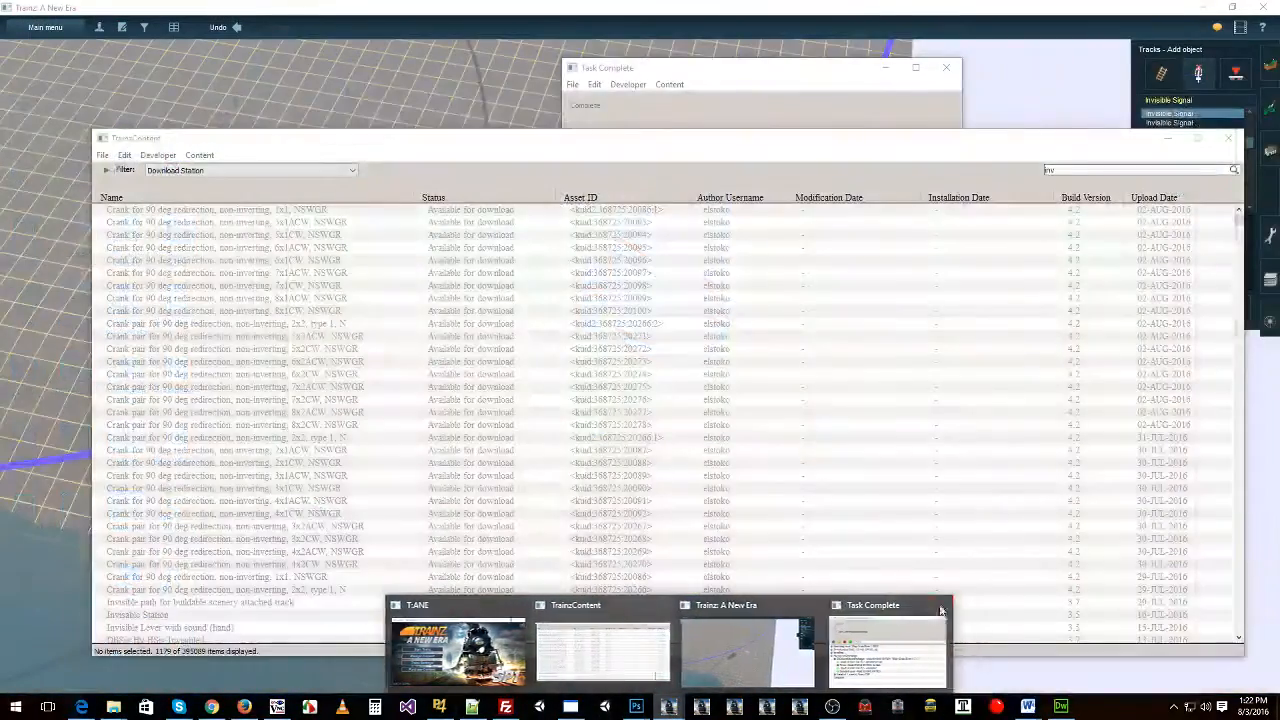
{"action": "left_click", "coordinate": [900, 660]}
{"action": "left_click", "coordinate": [944, 66]}
{"action": "left_click", "coordinate": [871, 65]}
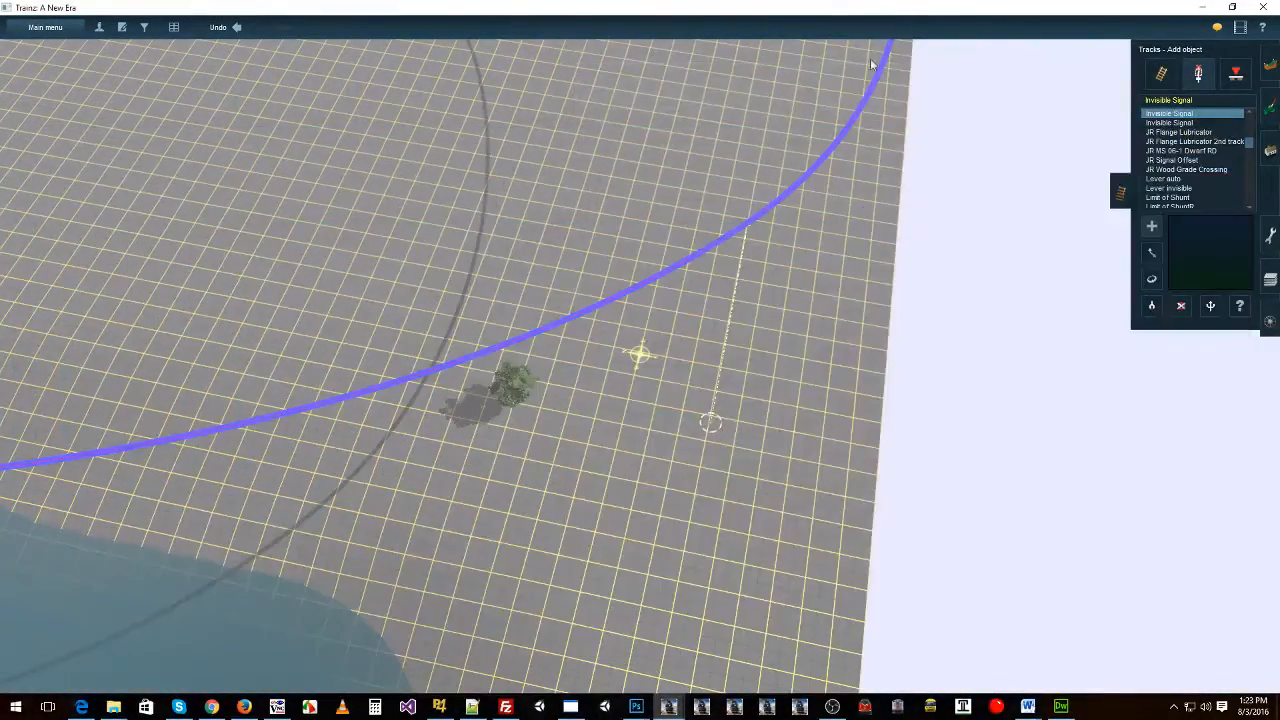
Step: Save the new route and session under the name "Invisible Track"
{"action": "right_click_drag", "start_coordinate": [285, 428], "coordinate": [799, 408]}
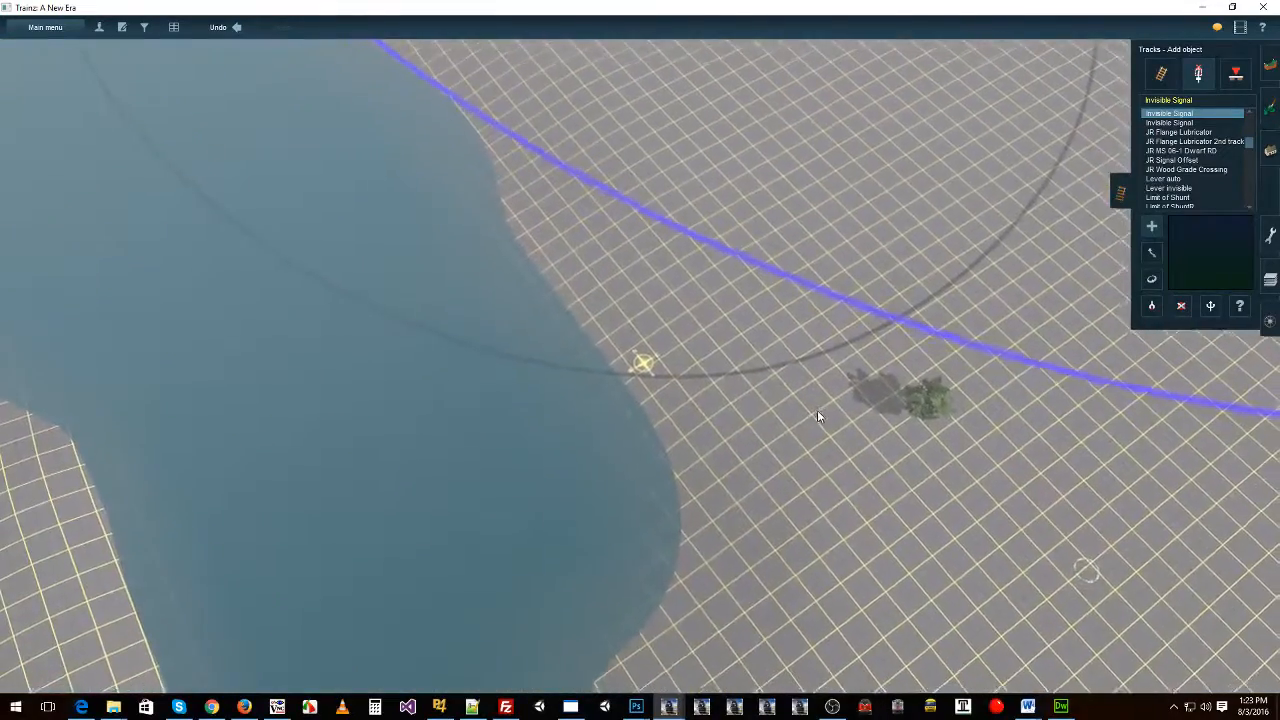
{"action": "key", "text": "ctrl+s"}
{"action": "left_click", "coordinate": [580, 314]}
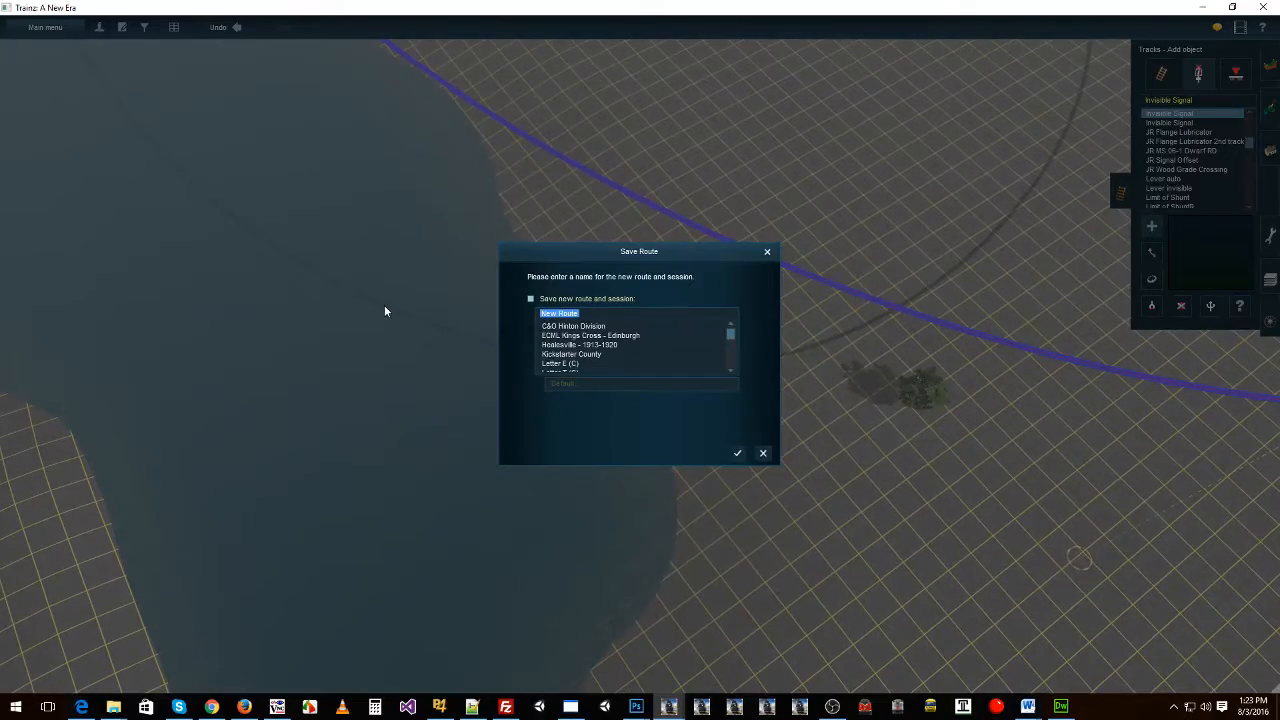
{"action": "type", "text": "h"}
{"action": "type", "text": "nvis"}
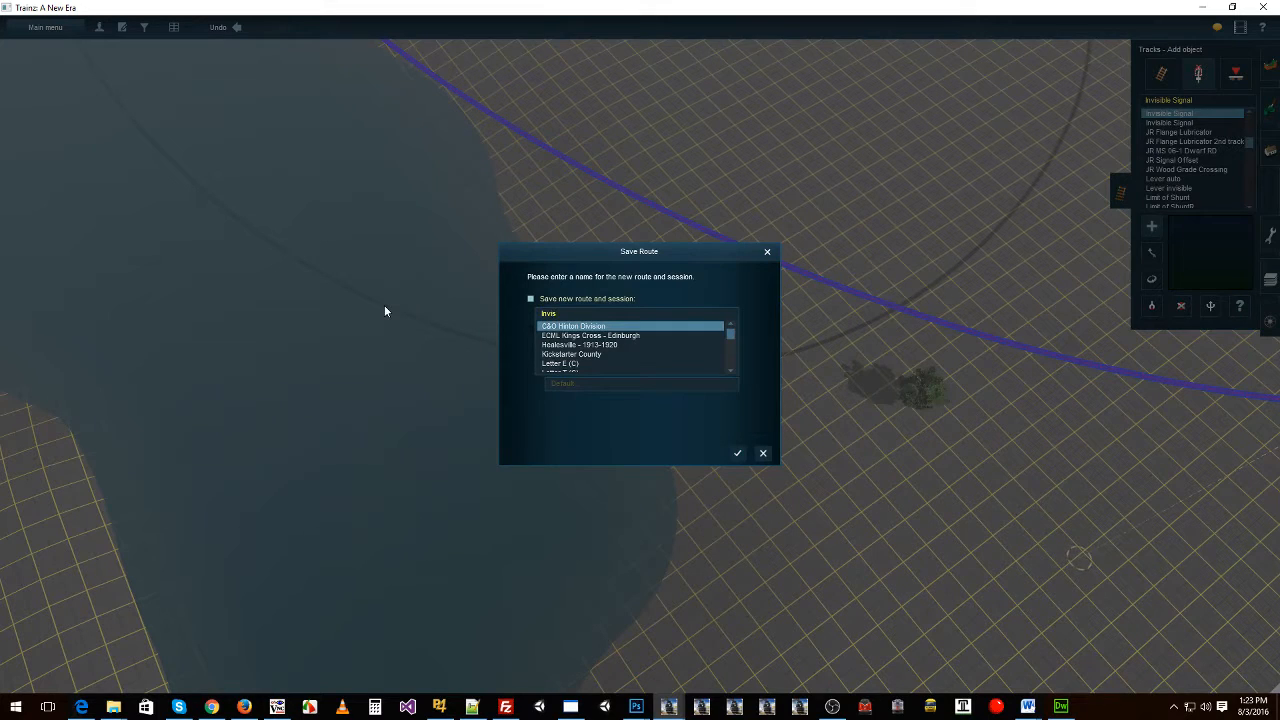
{"action": "type", "text": "ible Route"}
{"action": "key", "text": "BackSpace"}
{"action": "key", "text": "BackSpace"}
{"action": "key", "text": "BackSpace"}
{"action": "key", "text": "BackSpace"}
{"action": "key", "text": "BackSpace"}
{"action": "type", "text": "Track"}
{"action": "left_click", "coordinate": [731, 454]}
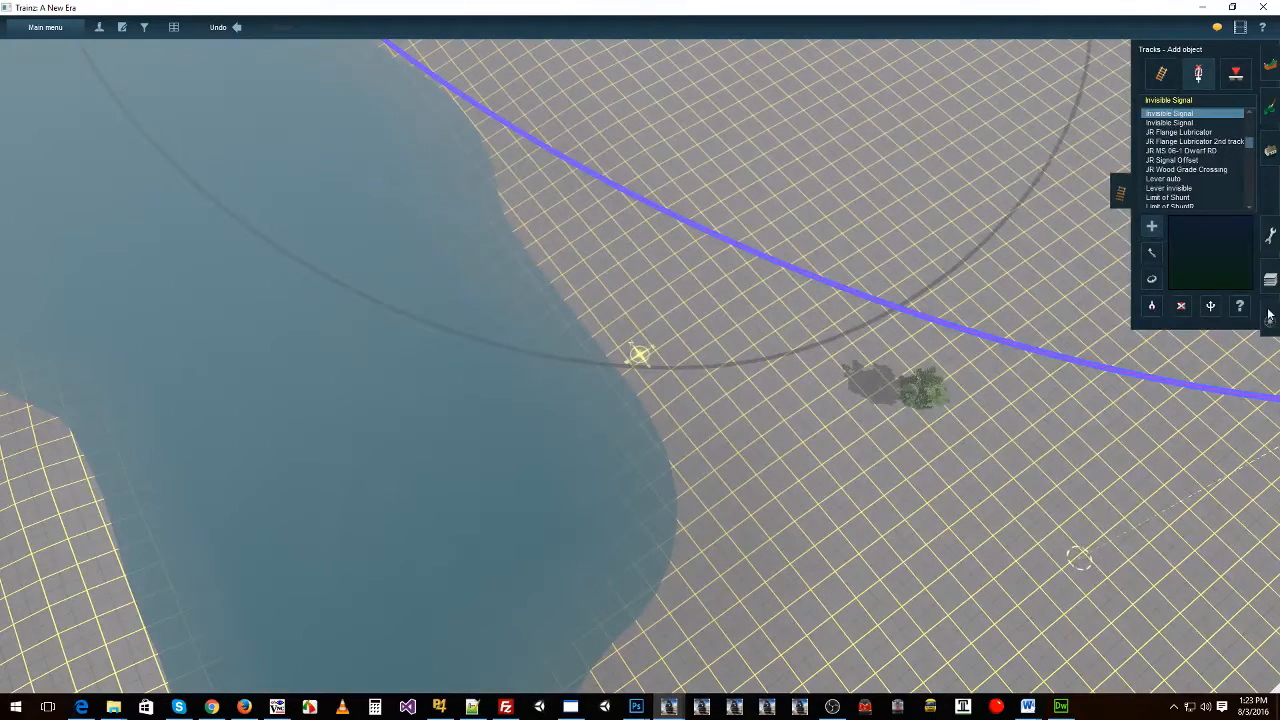
Step: Search the trains for "heli" and place the Eurocopter EC-135 helicopter Rescue Startup on the high track loop
{"action": "left_click", "coordinate": [1268, 315]}
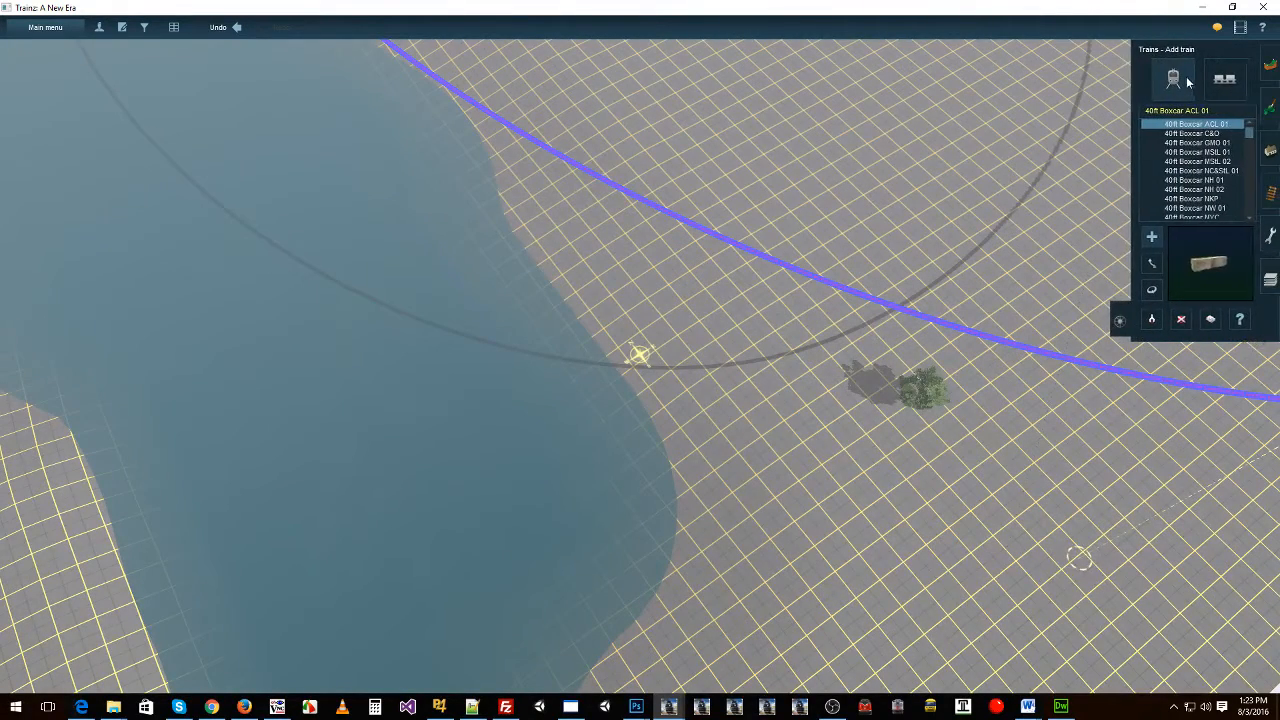
{"action": "left_click", "coordinate": [1217, 110]}
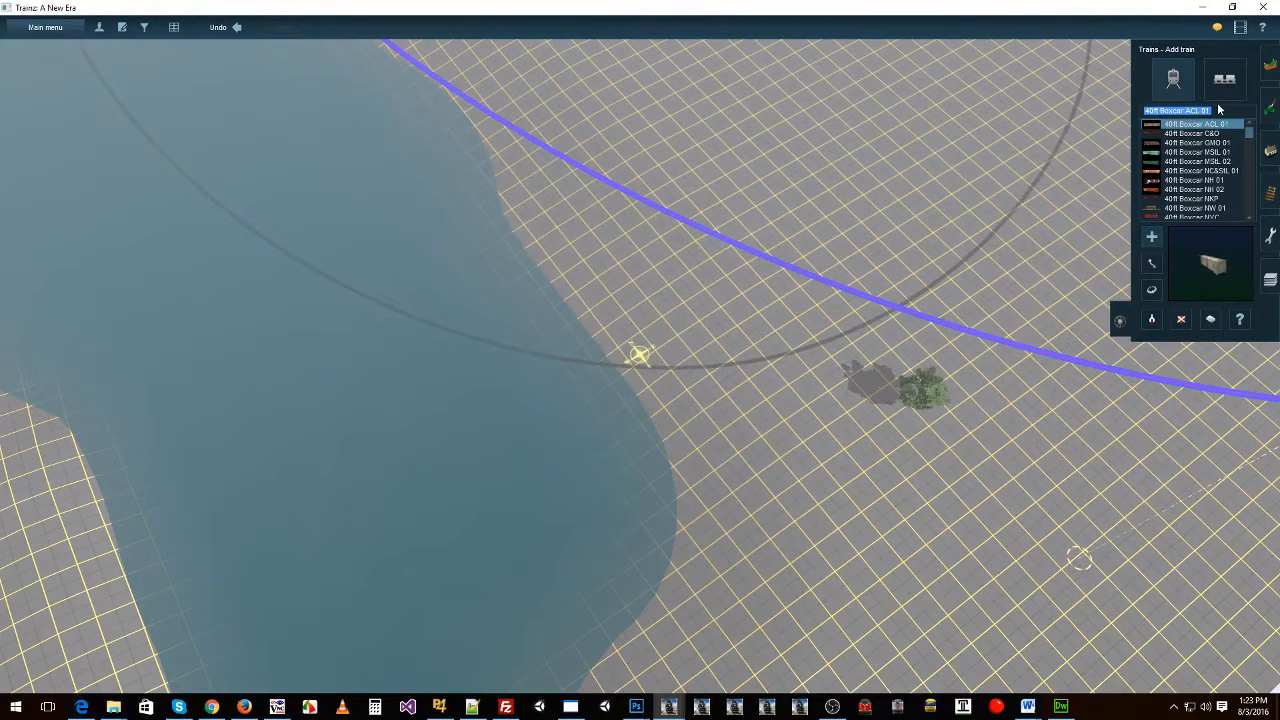
{"action": "type", "text": "hel"}
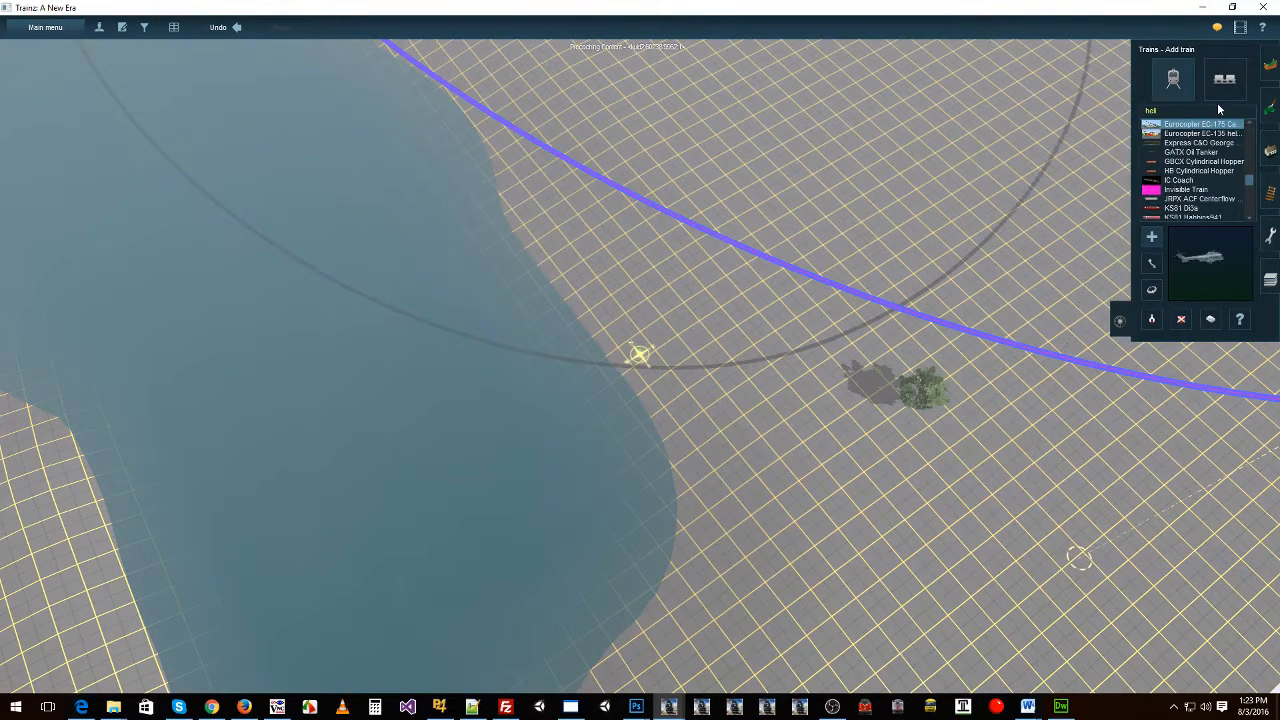
{"action": "left_click", "coordinate": [1200, 133]}
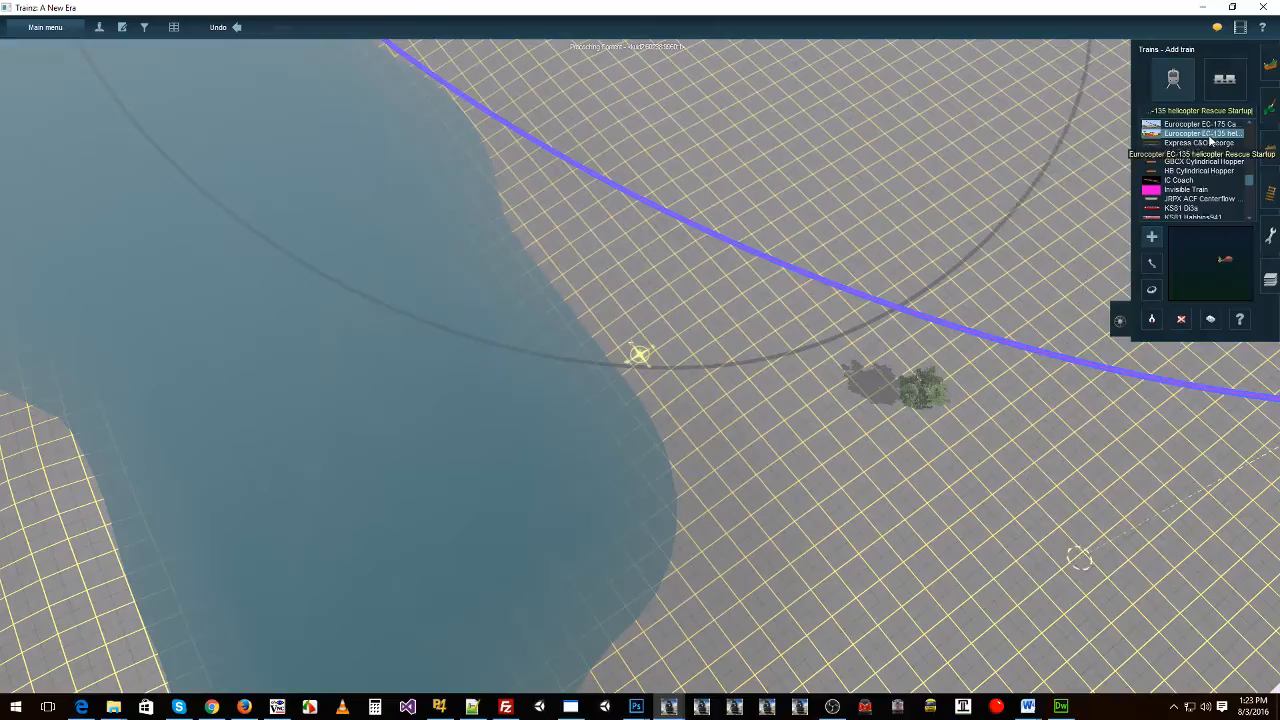
{"action": "right_click", "coordinate": [1063, 358]}
{"action": "scroll", "coordinate": [574, 375], "scroll_direction": "up", "scroll_amount": 5}
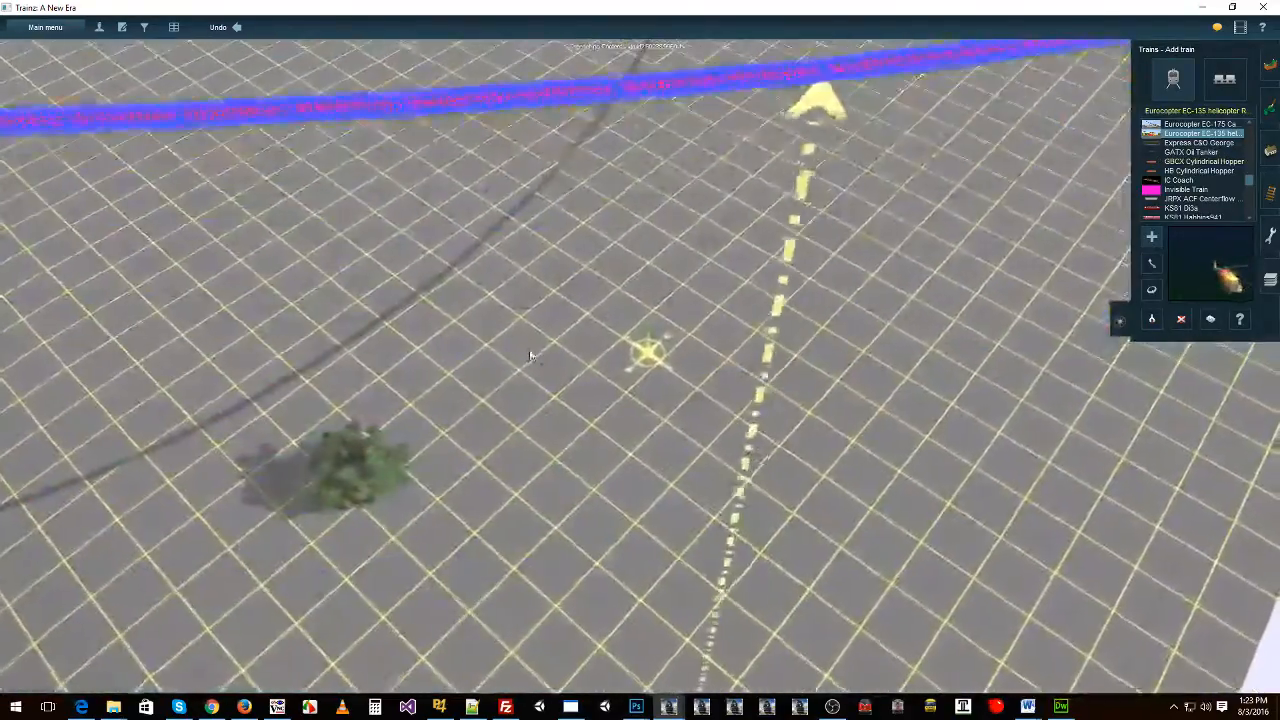
{"action": "scroll", "coordinate": [530, 355], "scroll_direction": "down", "scroll_amount": 5}
{"action": "left_click", "coordinate": [434, 254]}
Step: Examine the placed helicopter's position and heading on the high track loop, and follow the loop around
{"action": "scroll", "coordinate": [503, 305], "scroll_direction": "up", "scroll_amount": 4}
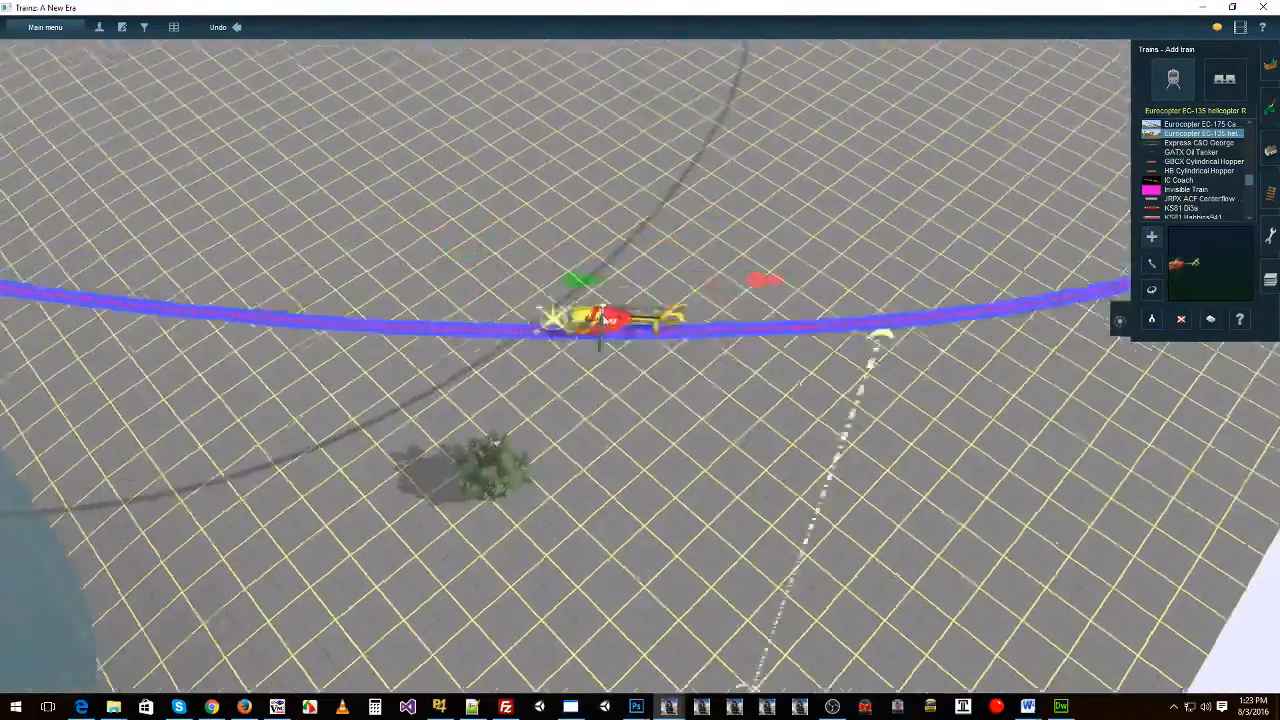
{"action": "scroll", "coordinate": [603, 318], "scroll_direction": "up", "scroll_amount": 3}
{"action": "right_click", "coordinate": [875, 388]}
{"action": "scroll", "coordinate": [540, 385], "scroll_direction": "down", "scroll_amount": 4}
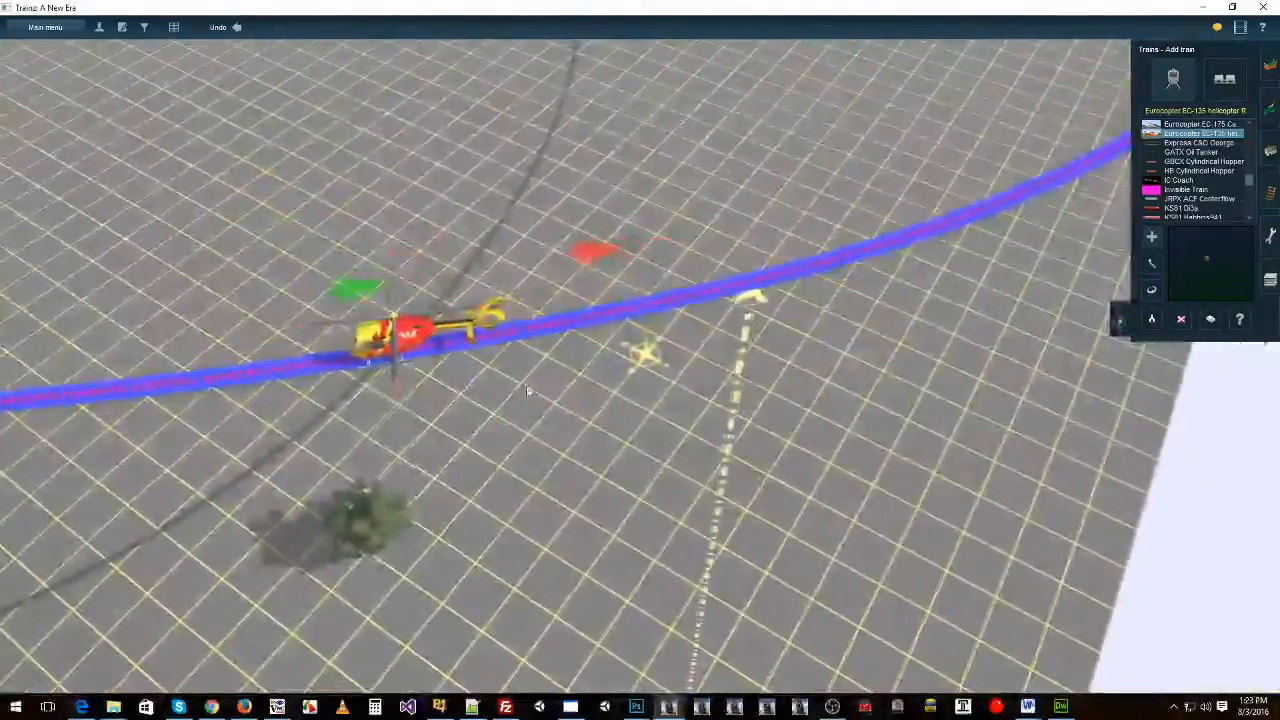
{"action": "key", "text": "Right"}
{"action": "right_click", "coordinate": [800, 378]}
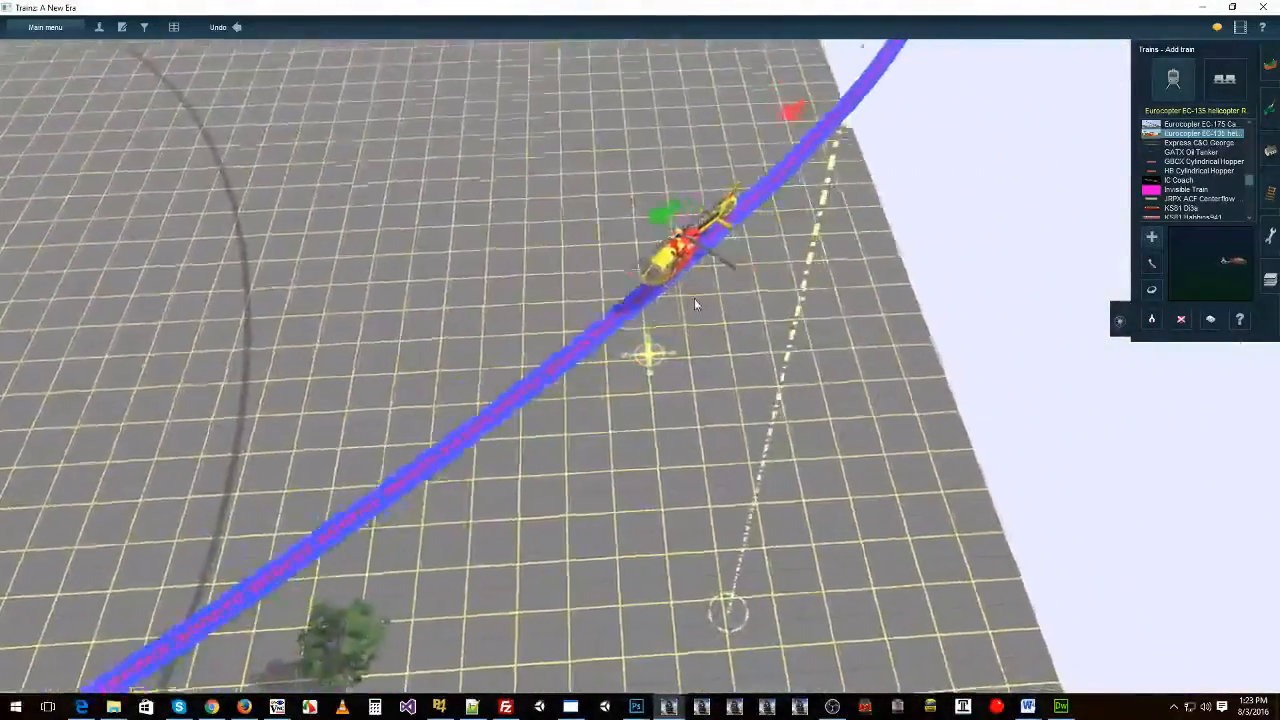
{"action": "key", "text": "Down"}
{"action": "key", "text": "Up"}
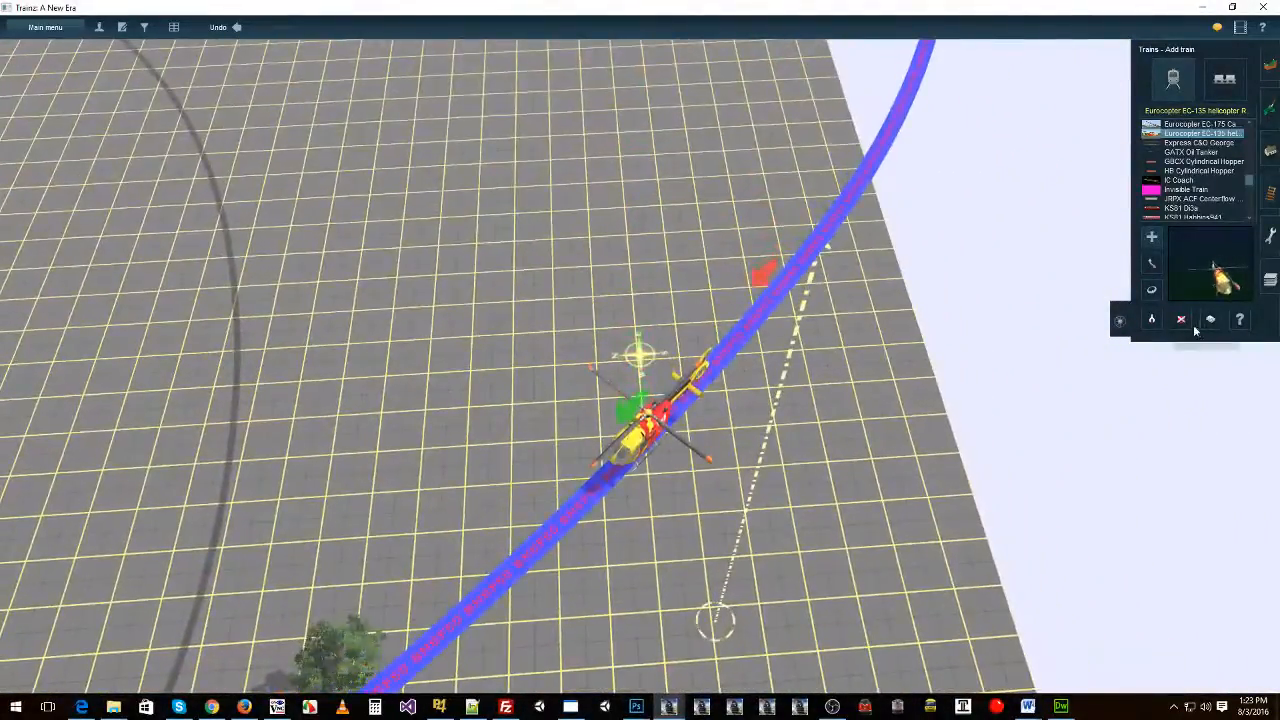
{"action": "scroll", "coordinate": [762, 244], "scroll_direction": "down", "scroll_amount": 10}
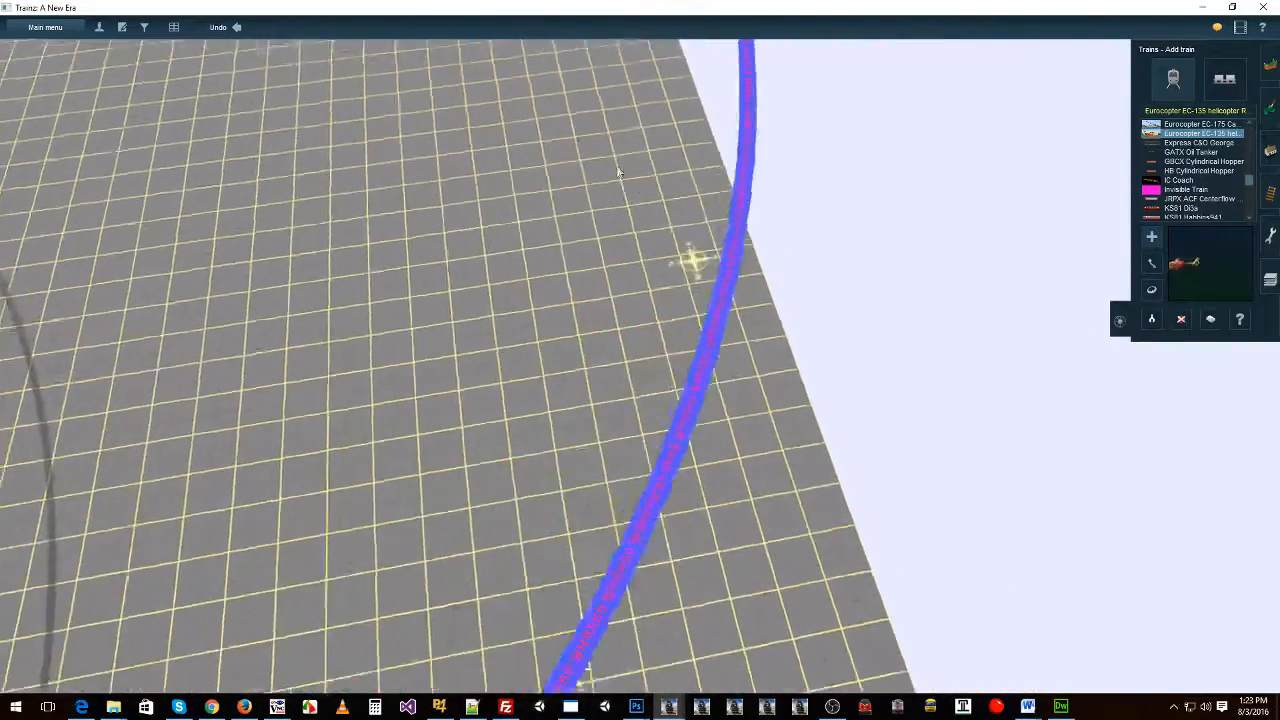
{"action": "scroll", "coordinate": [610, 442], "scroll_direction": "up", "scroll_amount": 3}
{"action": "key", "text": "Right"}
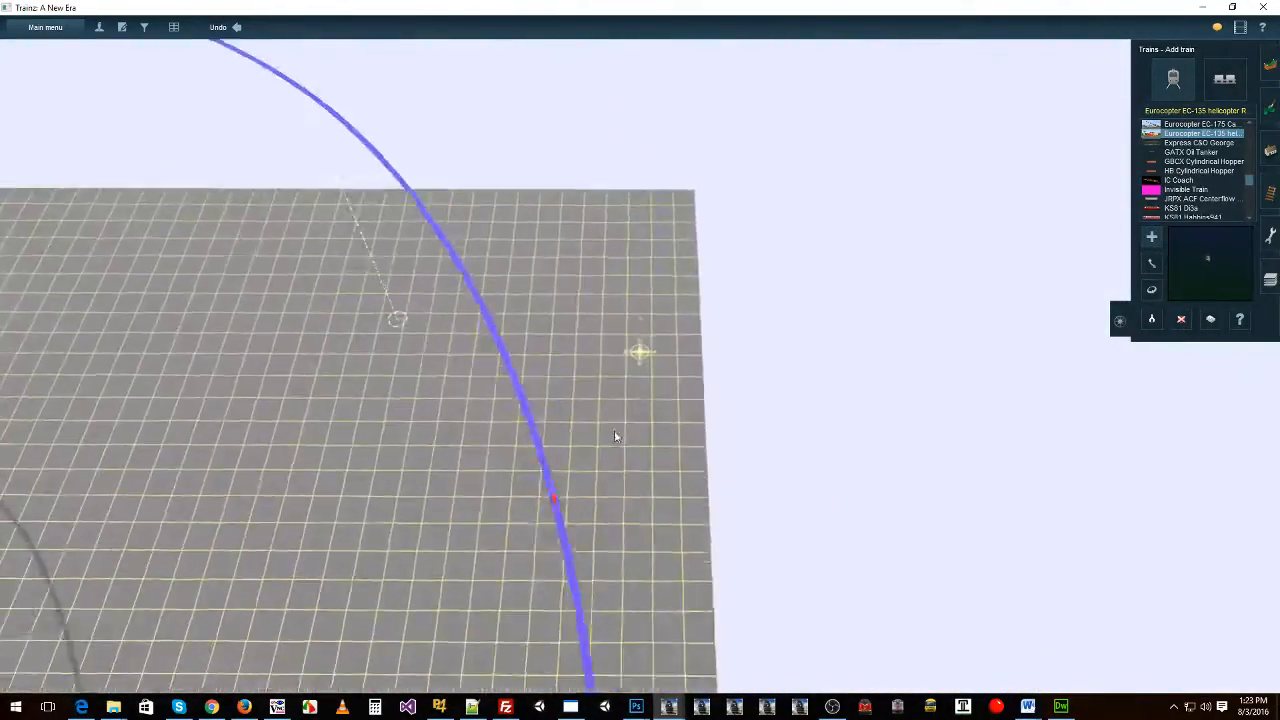
Step: Rotate the Eurocopter EC-135 helicopter on the high track loop to face the opposite direction
{"action": "right_click", "coordinate": [527, 519]}
{"action": "right_click", "coordinate": [625, 500]}
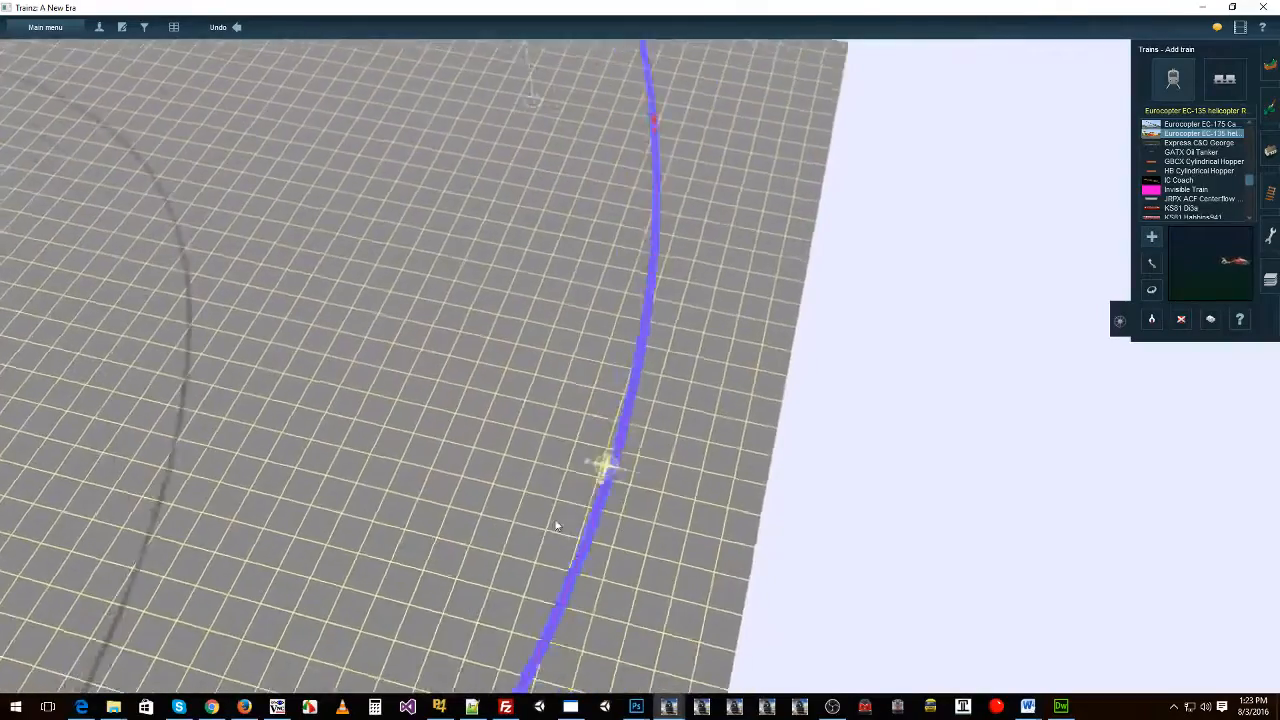
{"action": "right_click", "coordinate": [557, 523]}
{"action": "left_click", "coordinate": [1151, 290]}
{"action": "right_click", "coordinate": [672, 468]}
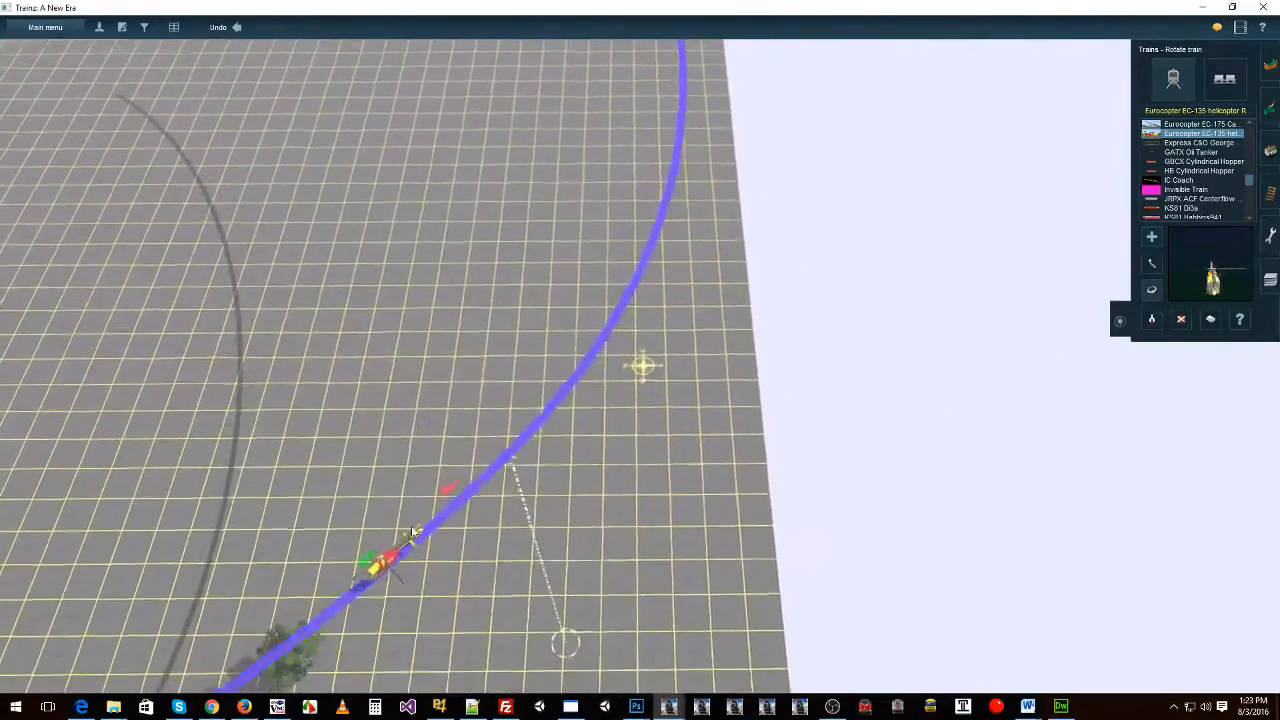
{"action": "left_click", "coordinate": [403, 541]}
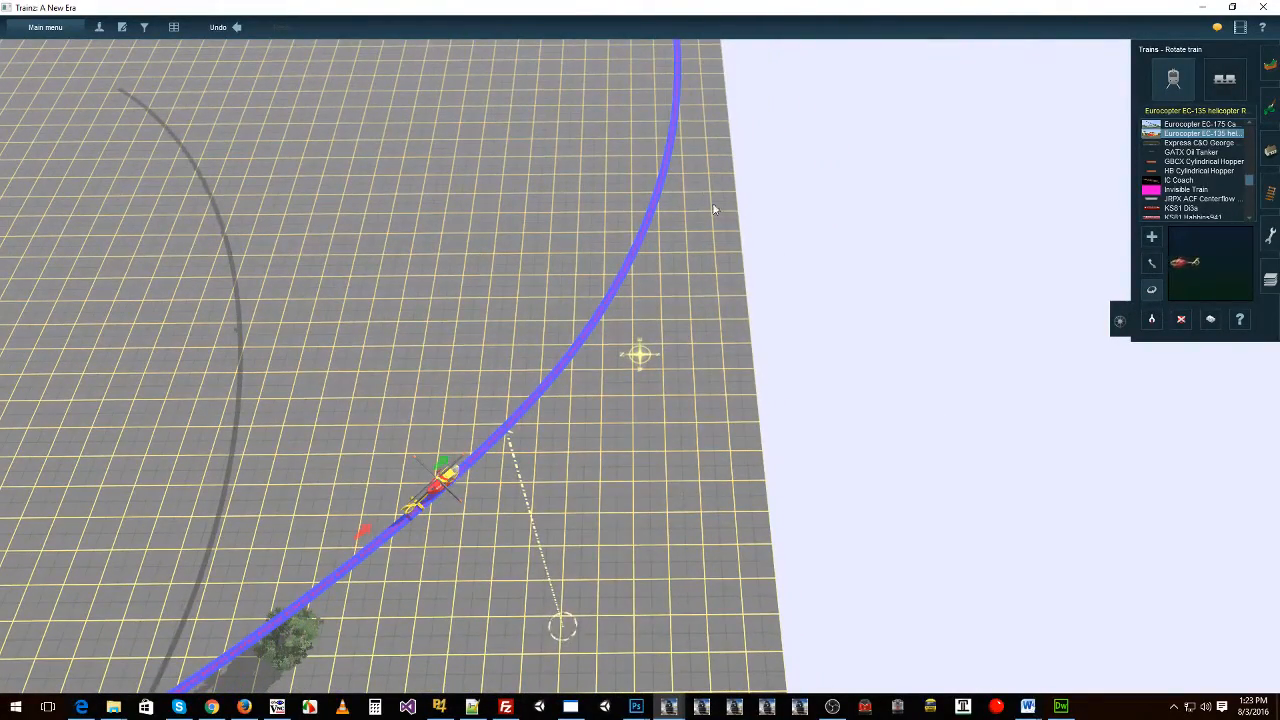
Step: Go to the water area and search the trains for "ship"
{"action": "right_click", "coordinate": [343, 417]}
{"action": "key", "text": "Right"}
{"action": "right_click", "coordinate": [210, 427]}
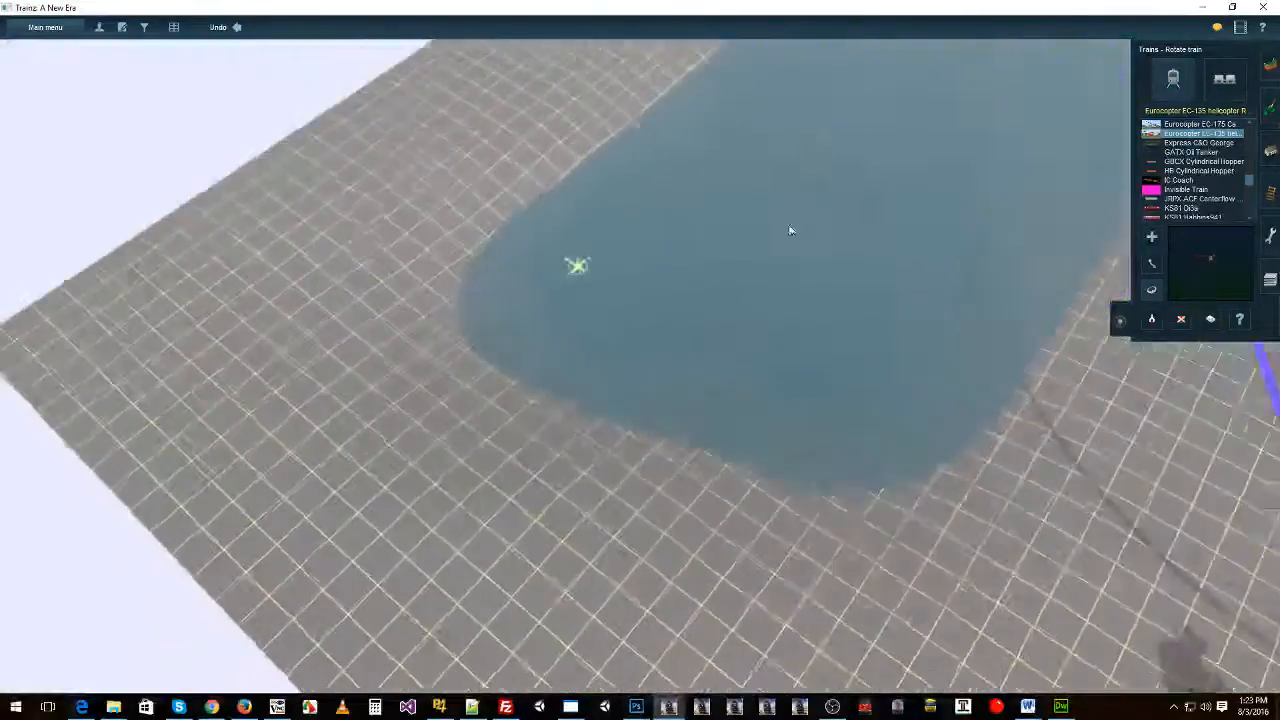
{"action": "right_click", "coordinate": [786, 243]}
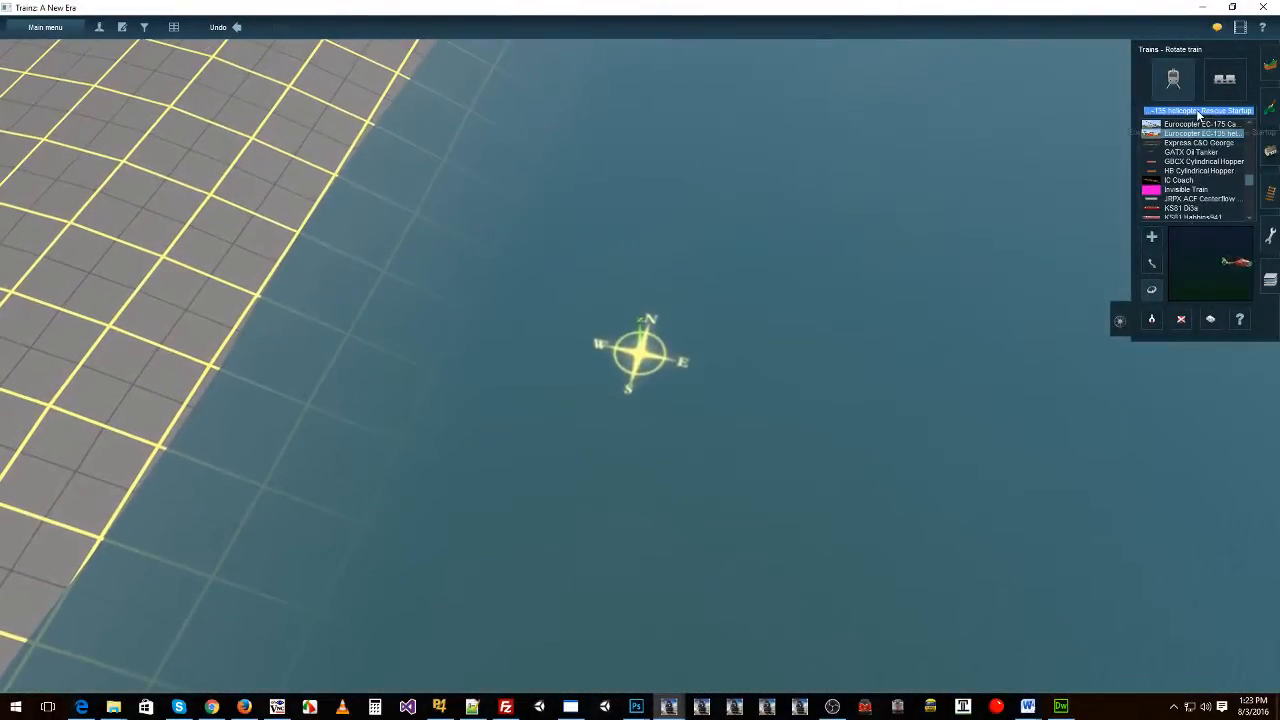
{"action": "type", "text": "ship"}
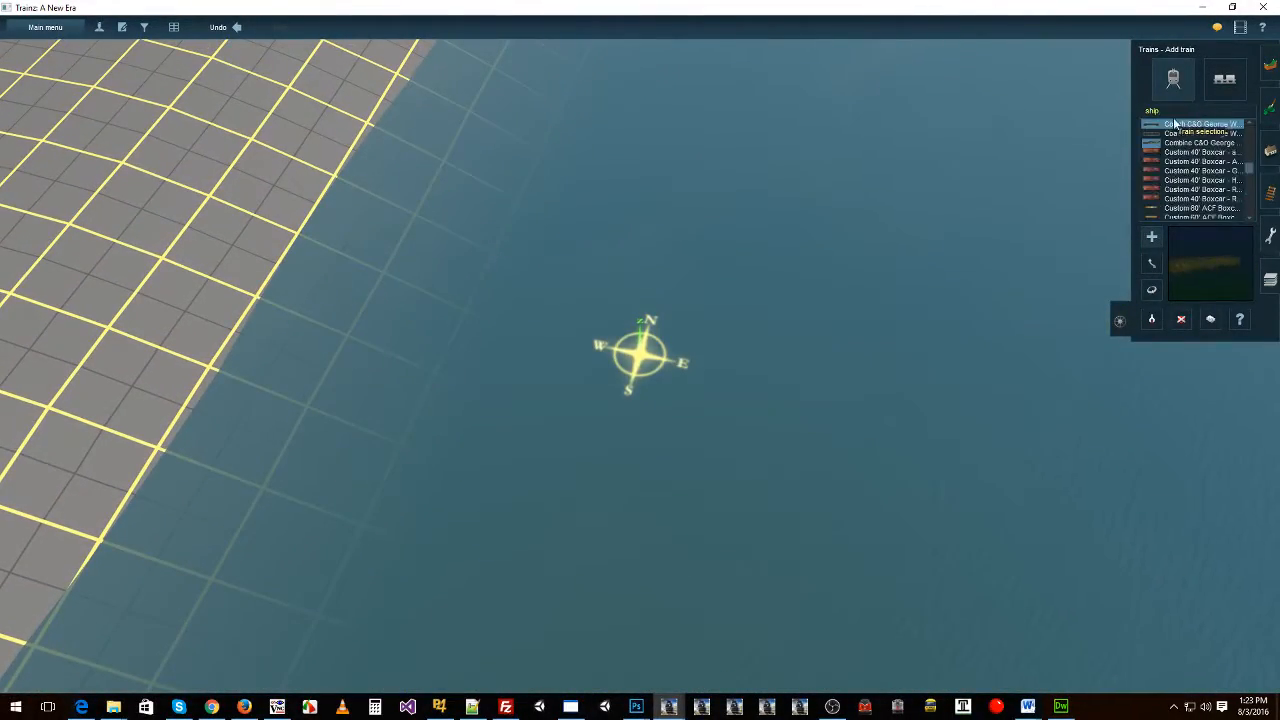
{"action": "key", "text": "Return"}
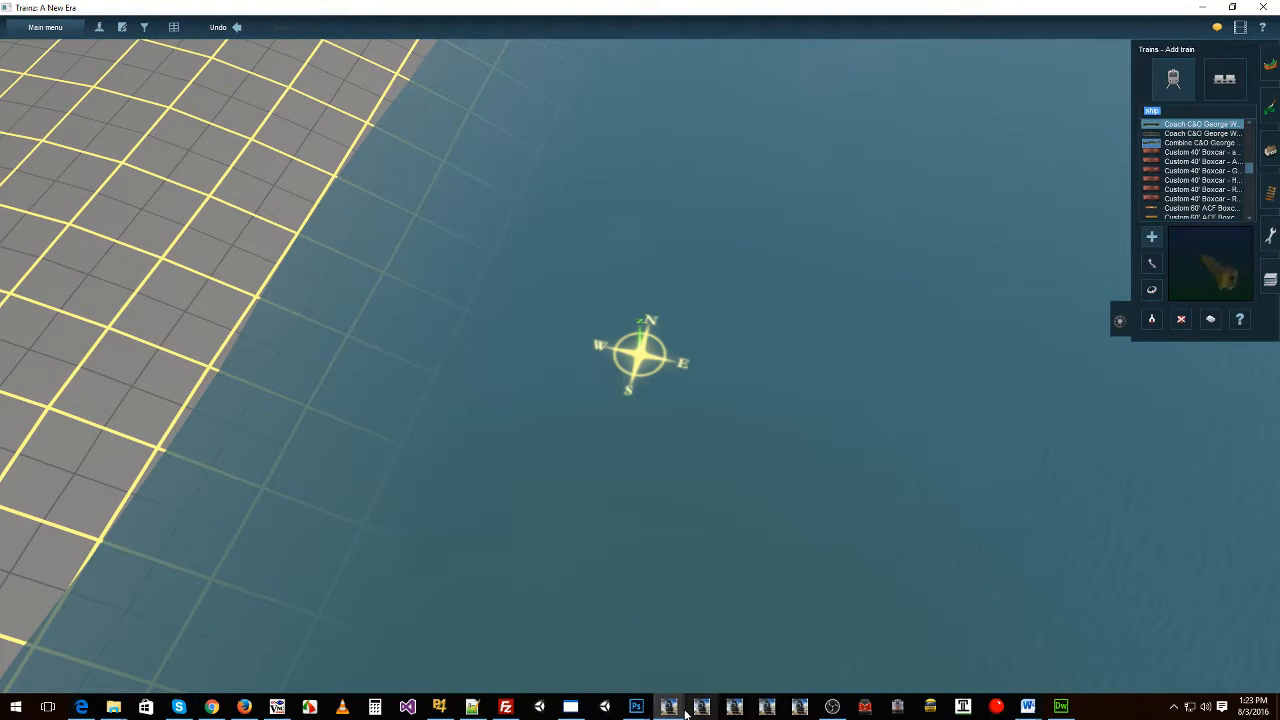
Step: Switch to TrainzContent, list all Installed content without a search term, and sort it by newest installation date
{"action": "mouse_move", "coordinate": [669, 706]}
{"action": "left_click", "coordinate": [668, 645]}
{"action": "left_click", "coordinate": [236, 172]}
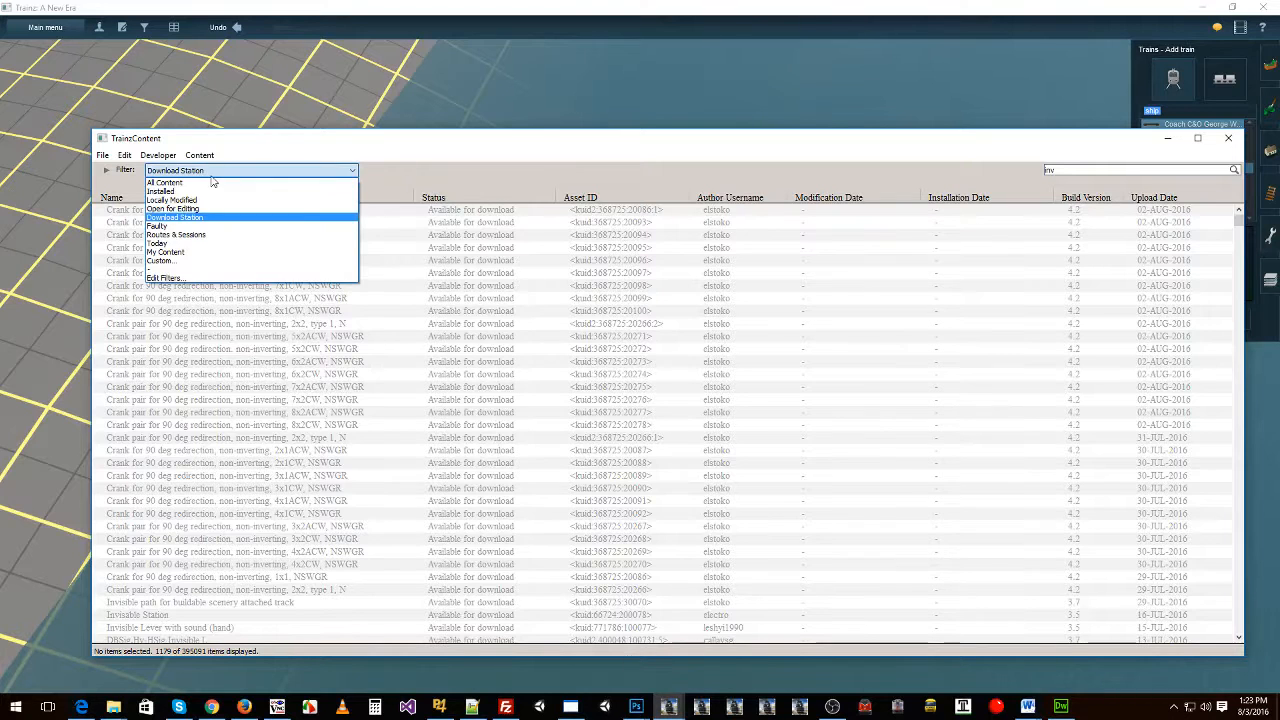
{"action": "left_click", "coordinate": [237, 191]}
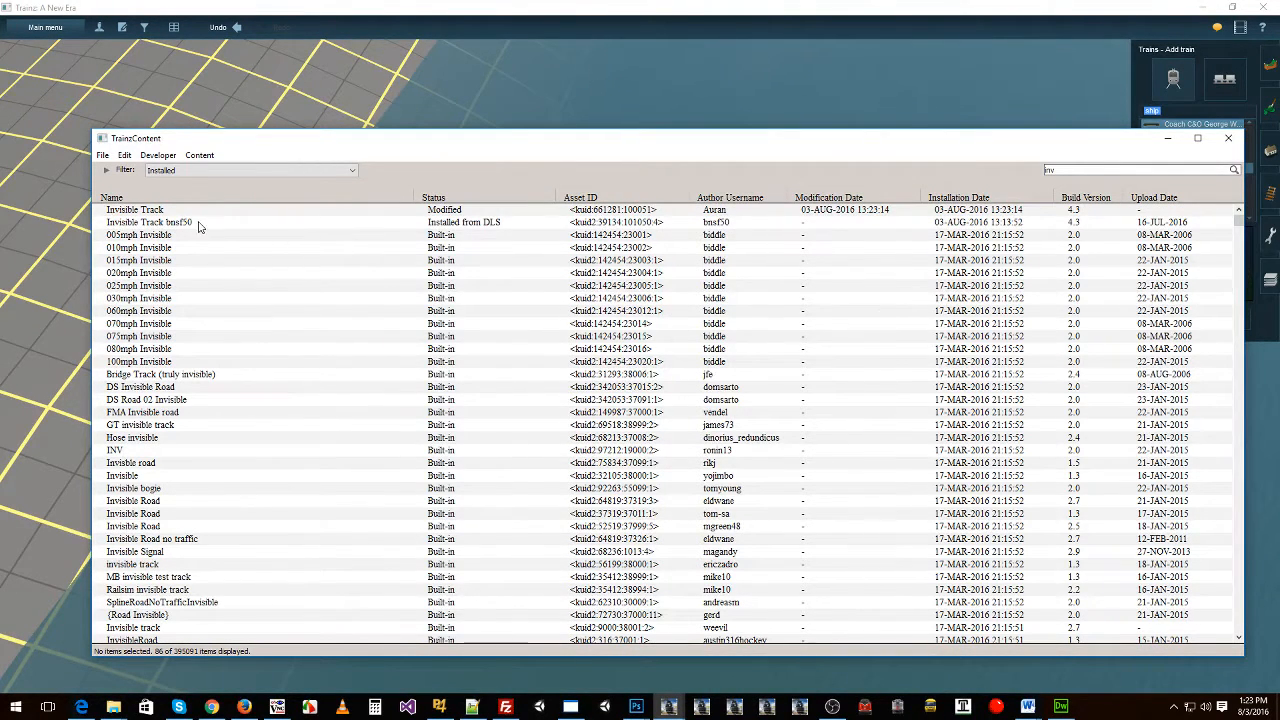
{"action": "left_click", "coordinate": [199, 224]}
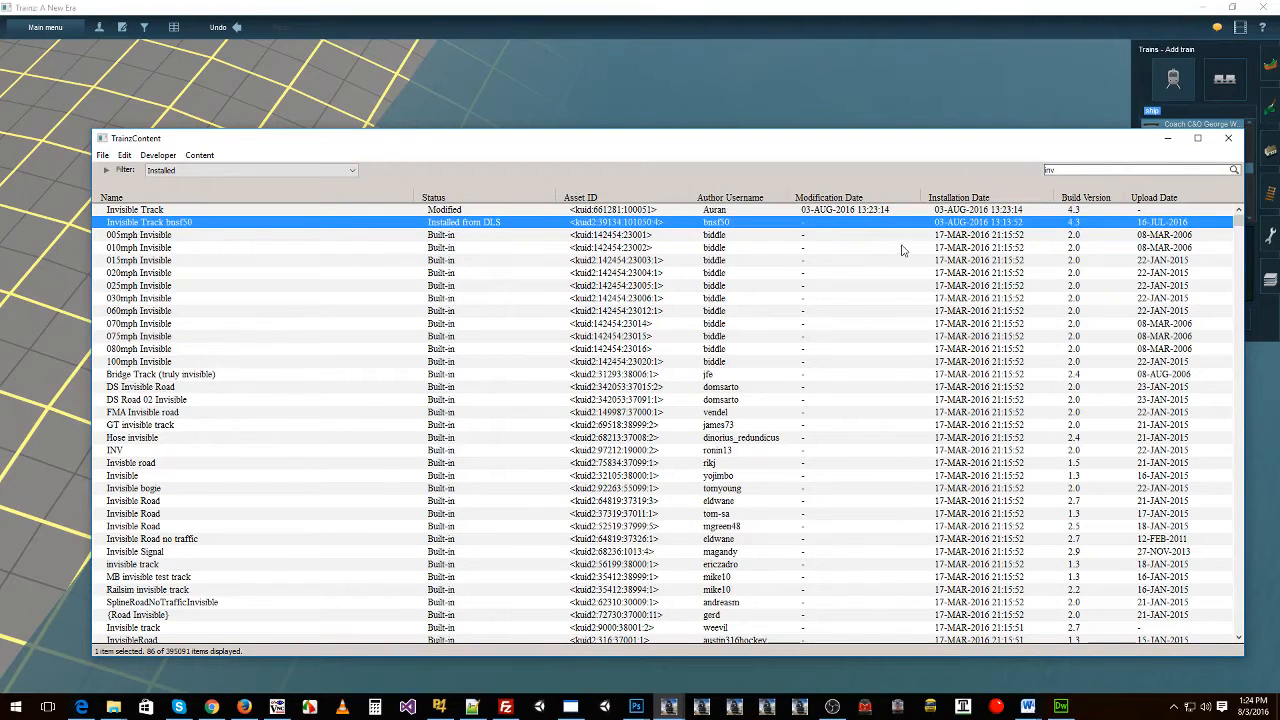
{"action": "left_click", "coordinate": [850, 198]}
{"action": "left_click", "coordinate": [860, 199]}
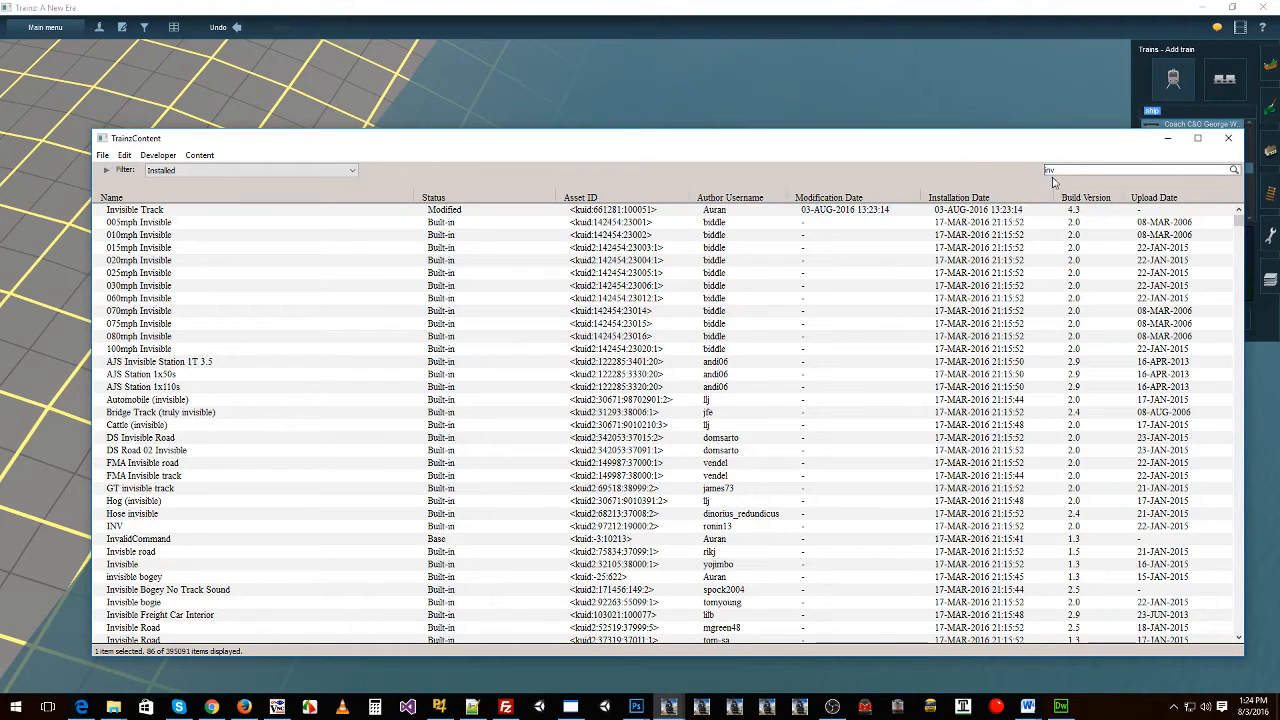
{"action": "key", "text": "BackSpace"}
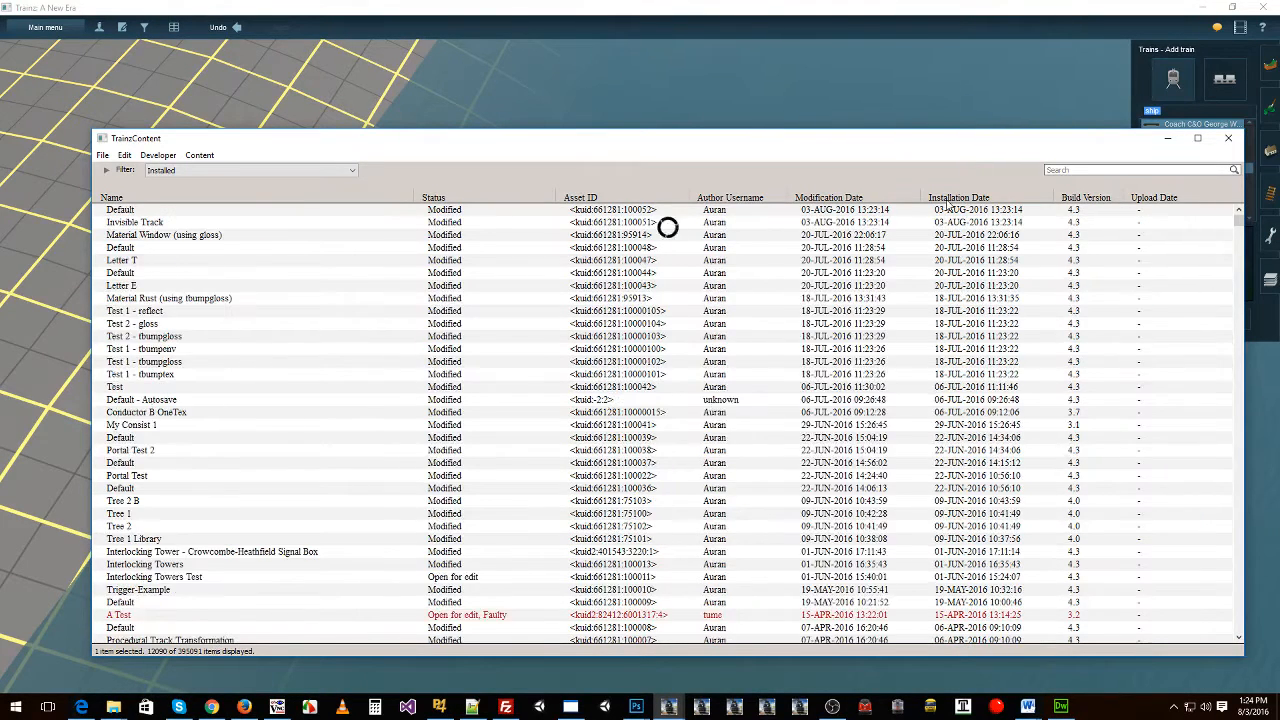
{"action": "left_click", "coordinate": [948, 198]}
{"action": "left_click", "coordinate": [948, 198]}
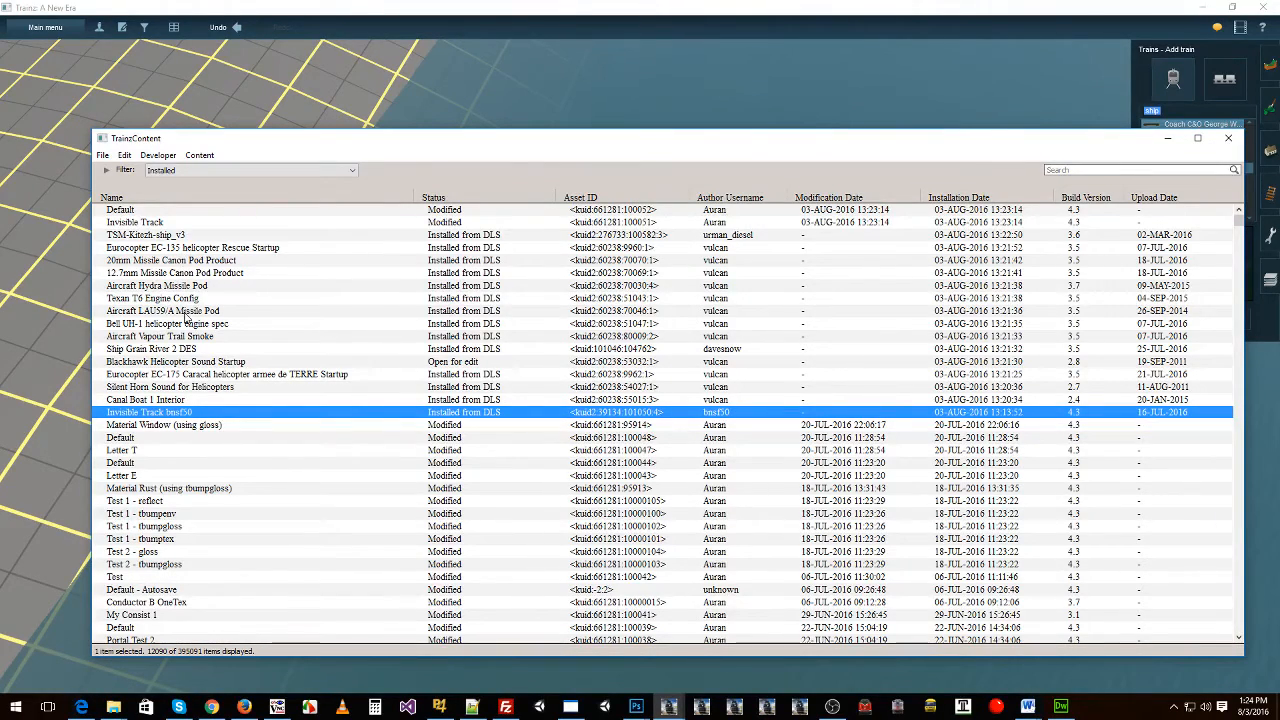
Step: Preview the Ship Grain River 2 DES asset, view the whole ship, and close the preview
{"action": "right_click", "coordinate": [172, 348]}
{"action": "left_click", "coordinate": [246, 652]}
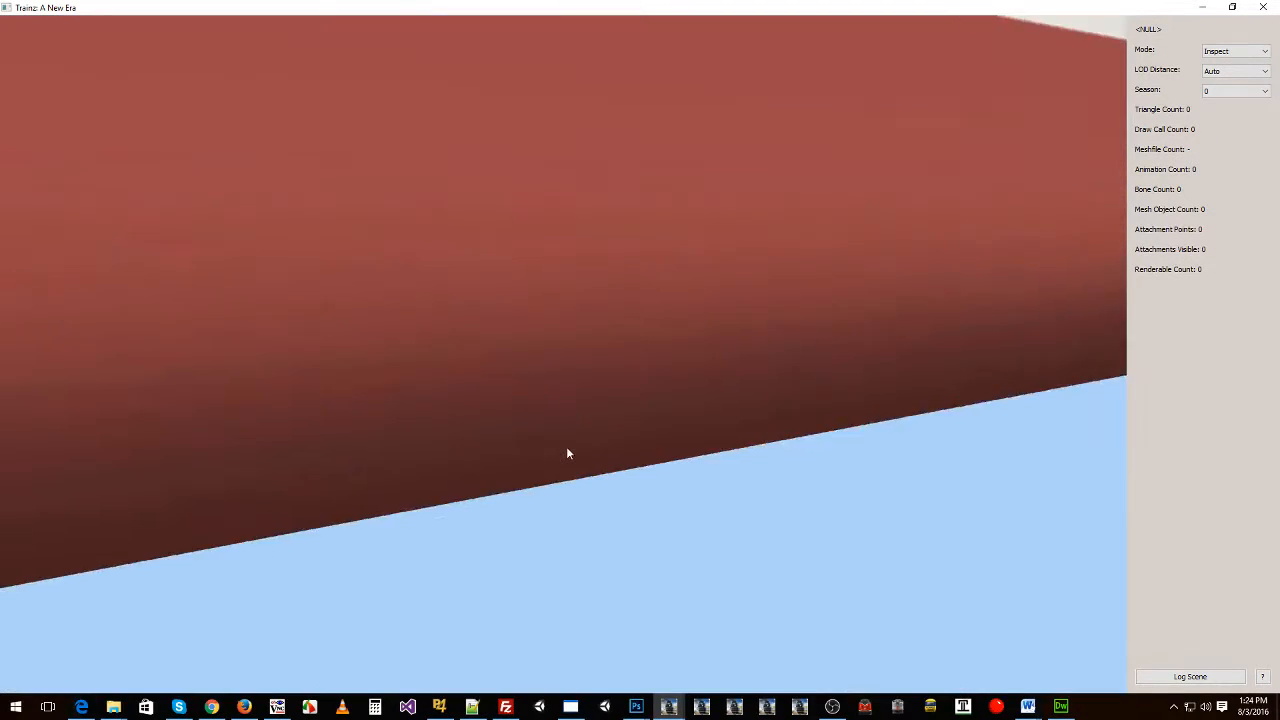
{"action": "left_click_drag", "start_coordinate": [566, 446], "coordinate": [908, 138]}
{"action": "scroll", "coordinate": [614, 377], "scroll_direction": "down", "scroll_amount": 10}
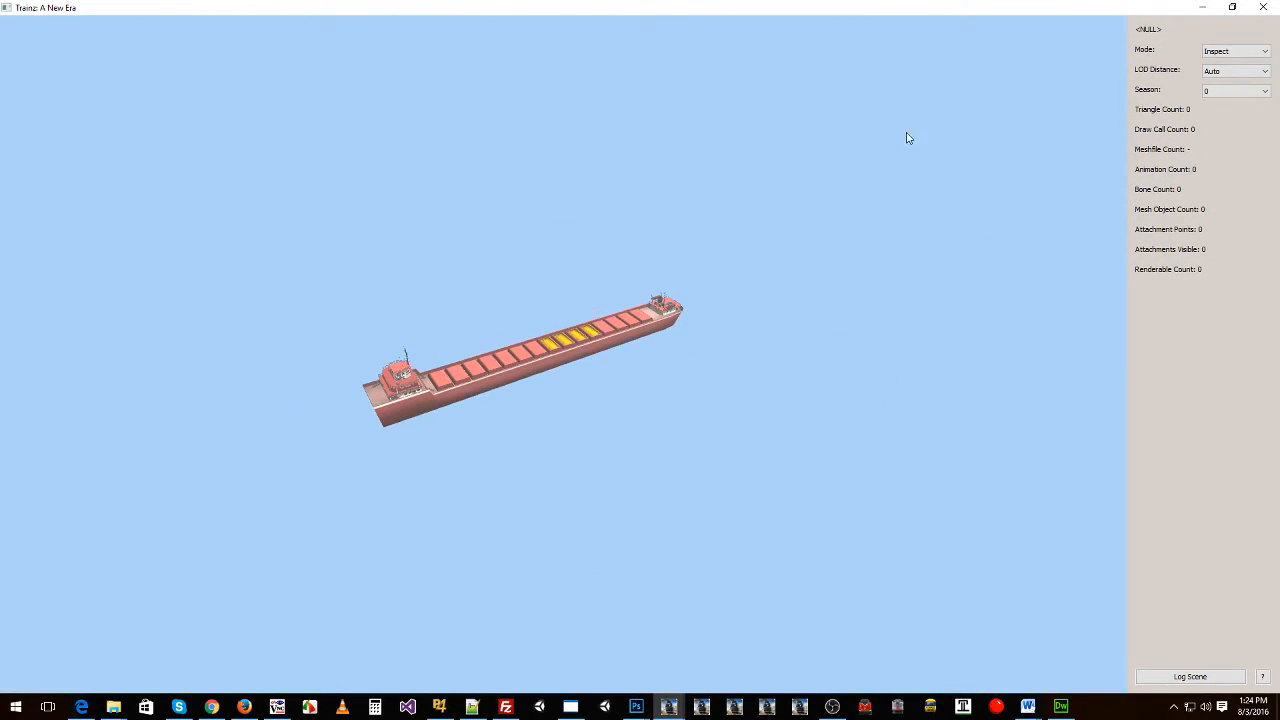
{"action": "left_click", "coordinate": [1258, 8]}
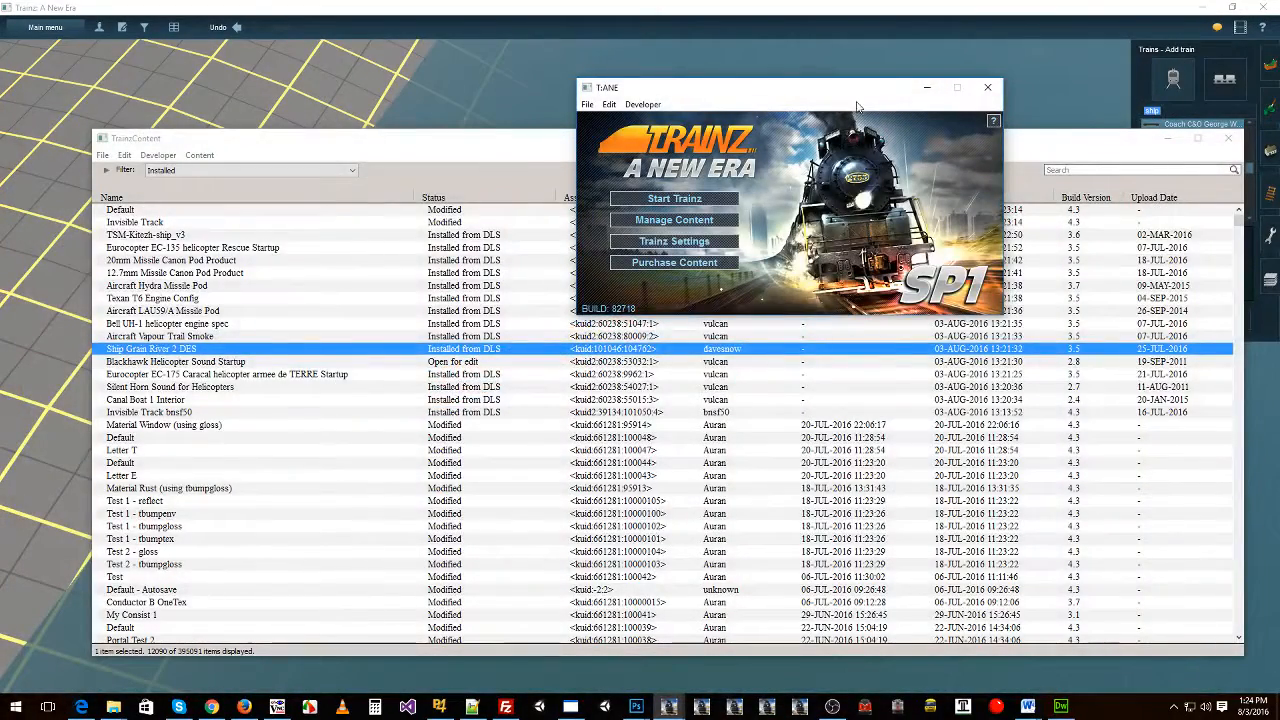
Step: Return to the route editor, search the objects for "ship", and place Ship Grain River 2 DES in the water
{"action": "left_click", "coordinate": [947, 10]}
{"action": "mouse_move", "coordinate": [1248, 169]}
{"action": "left_mouse_down"}
{"action": "mouse_move", "coordinate": [1244, 222]}
{"action": "mouse_move", "coordinate": [1254, 191]}
{"action": "left_mouse_up"}
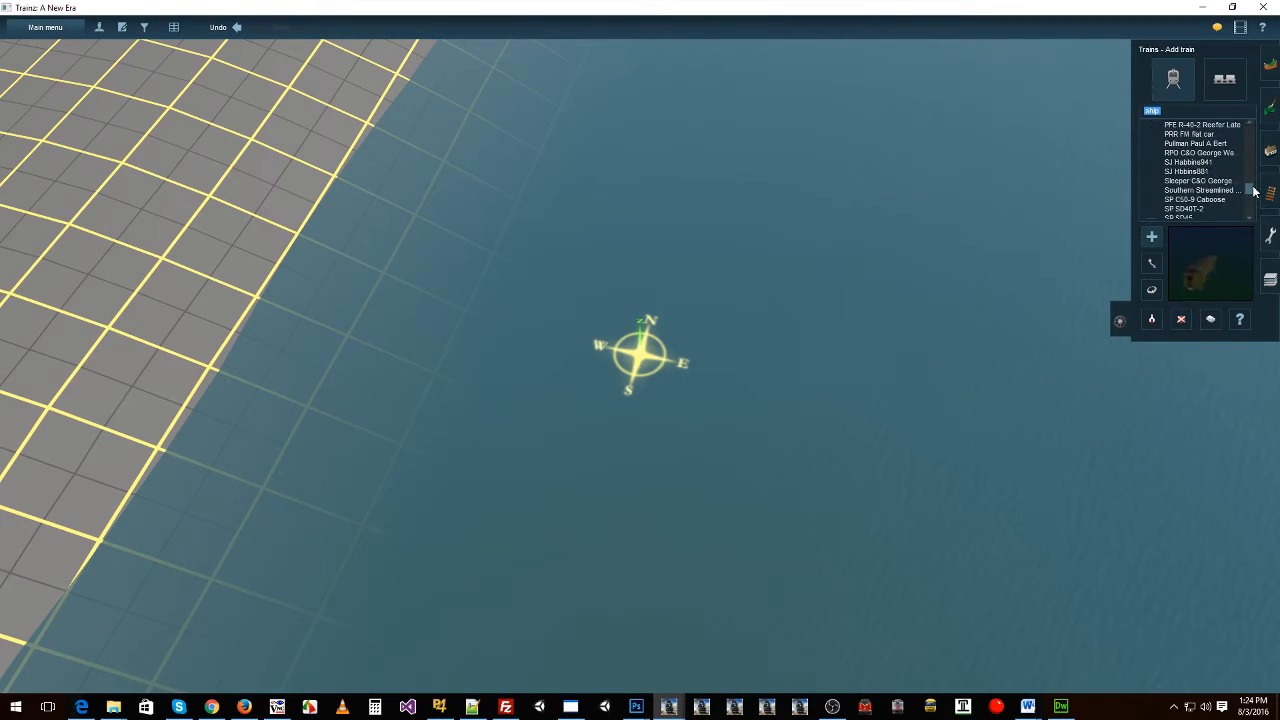
{"action": "left_click", "coordinate": [1270, 150]}
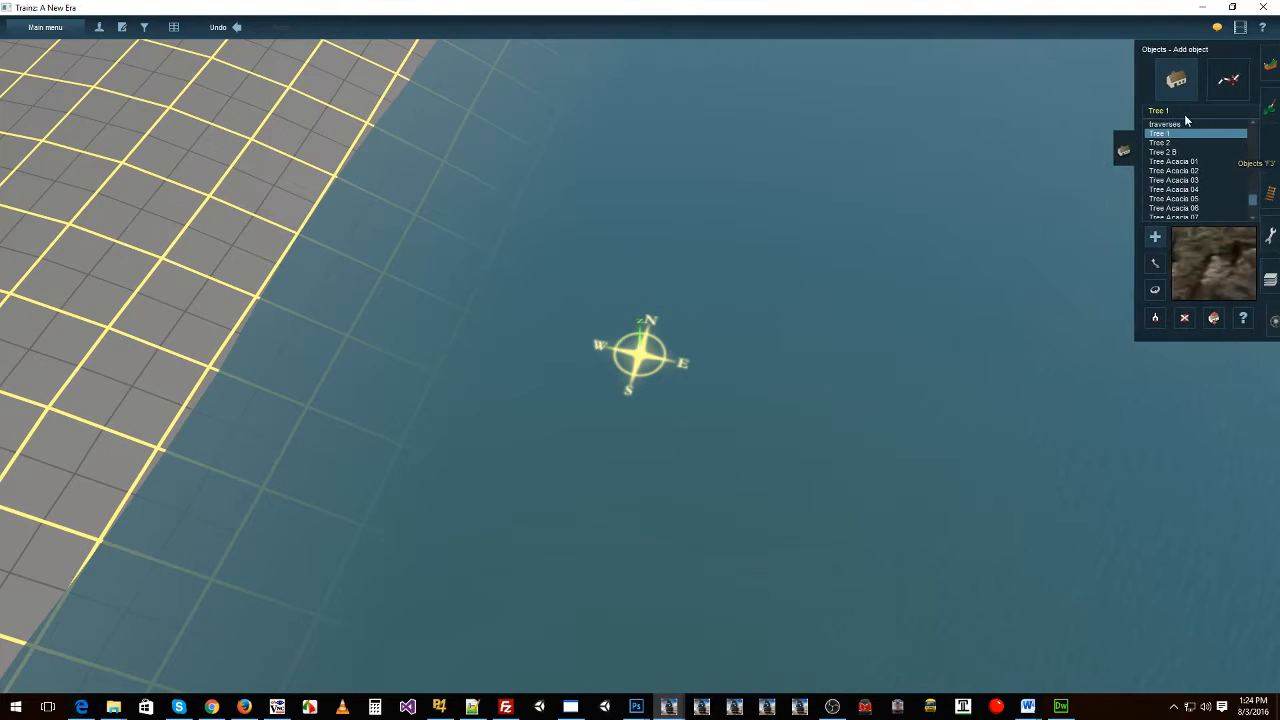
{"action": "type", "text": "ship"}
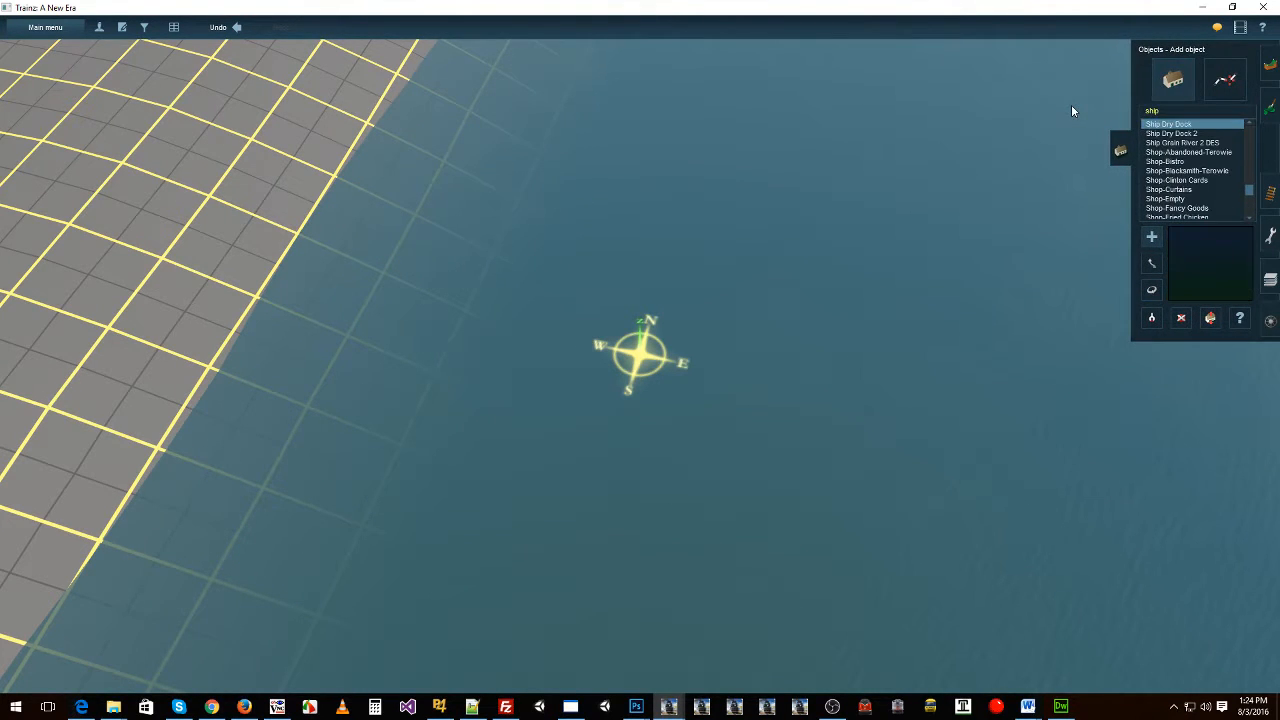
{"action": "left_click", "coordinate": [1222, 144]}
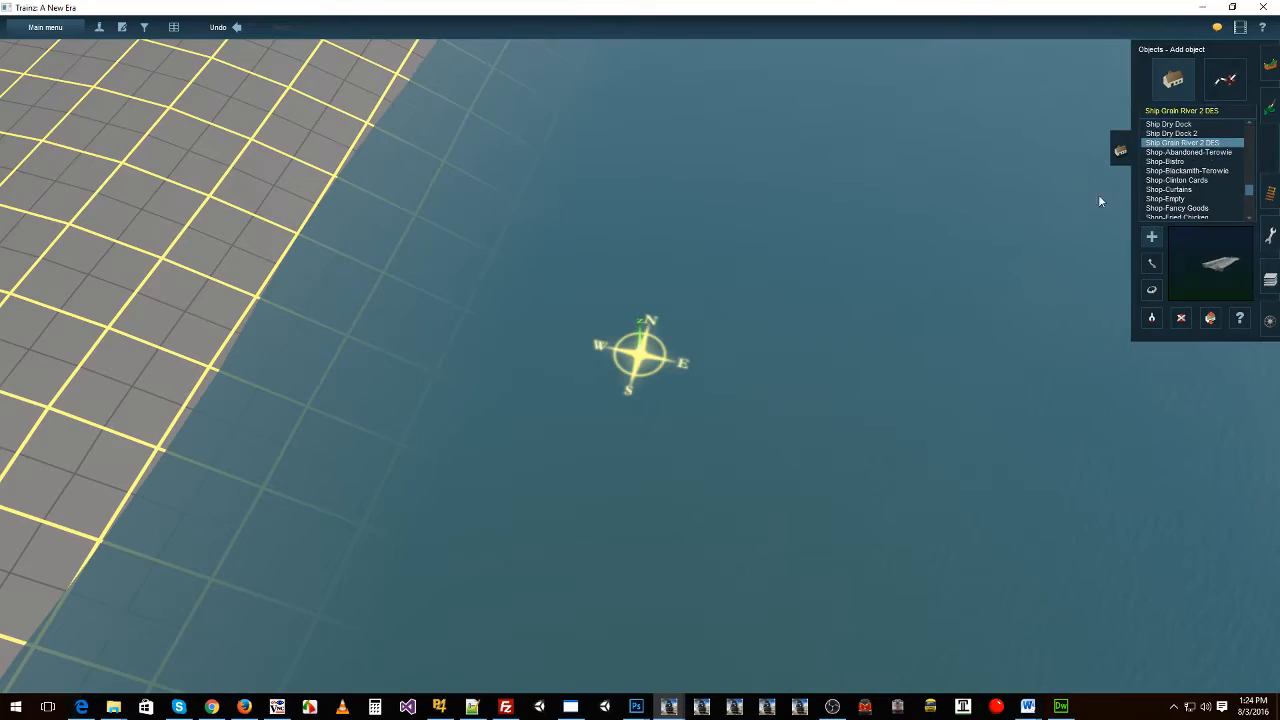
{"action": "right_click", "coordinate": [420, 268]}
{"action": "scroll", "coordinate": [400, 262], "scroll_direction": "down", "scroll_amount": 5}
{"action": "right_click", "coordinate": [723, 372]}
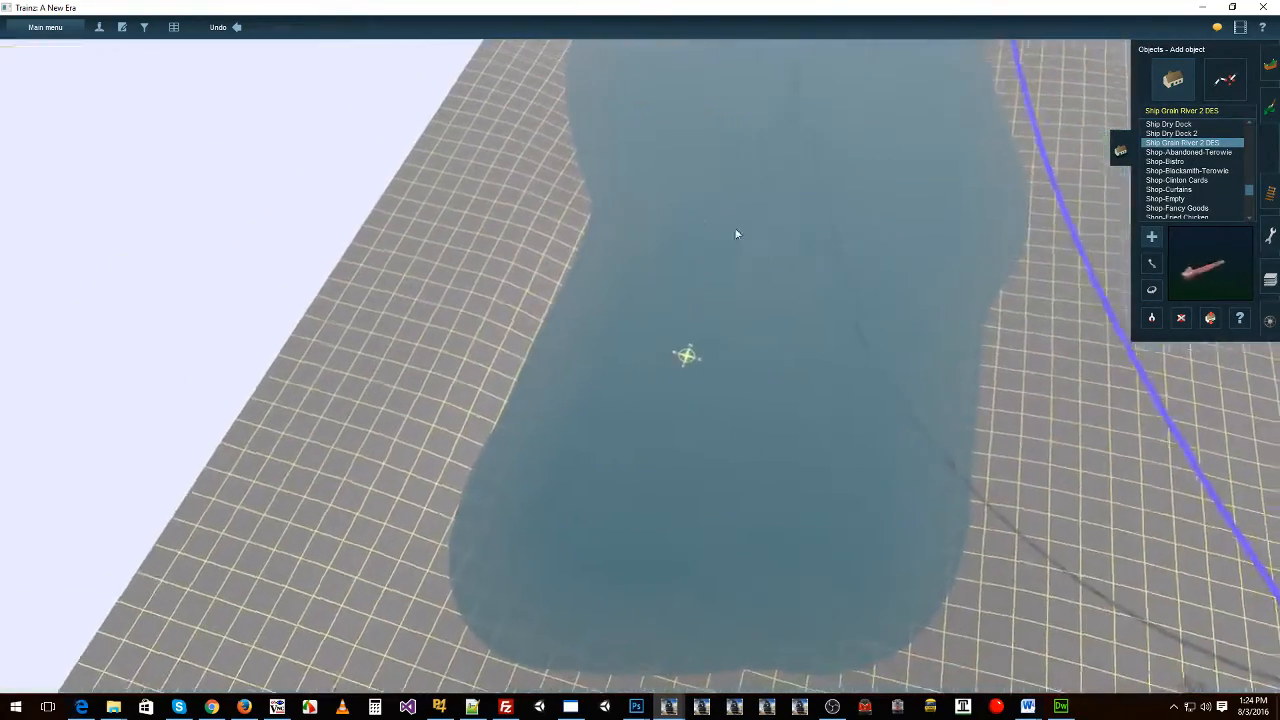
{"action": "right_click", "coordinate": [737, 232]}
{"action": "left_click", "coordinate": [690, 419]}
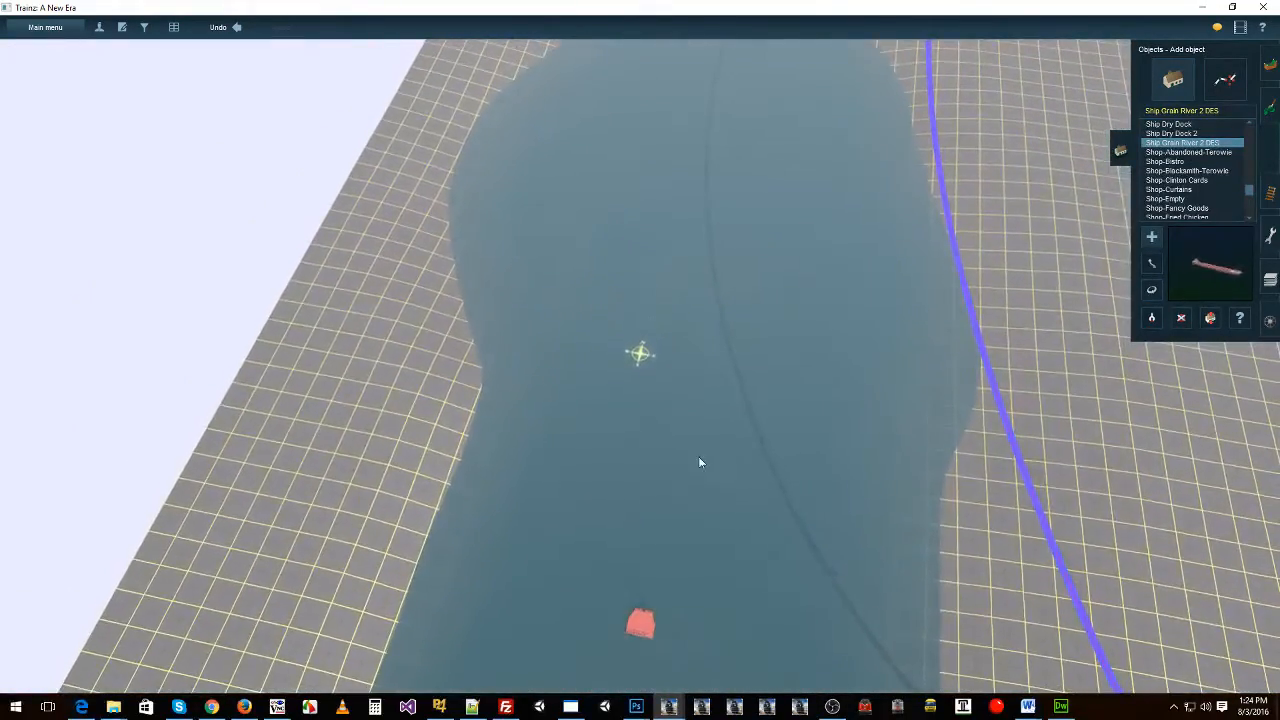
Step: Raise the grain ship up to the water surface, inspect it, and delete it from the route
{"action": "left_click", "coordinate": [1204, 326]}
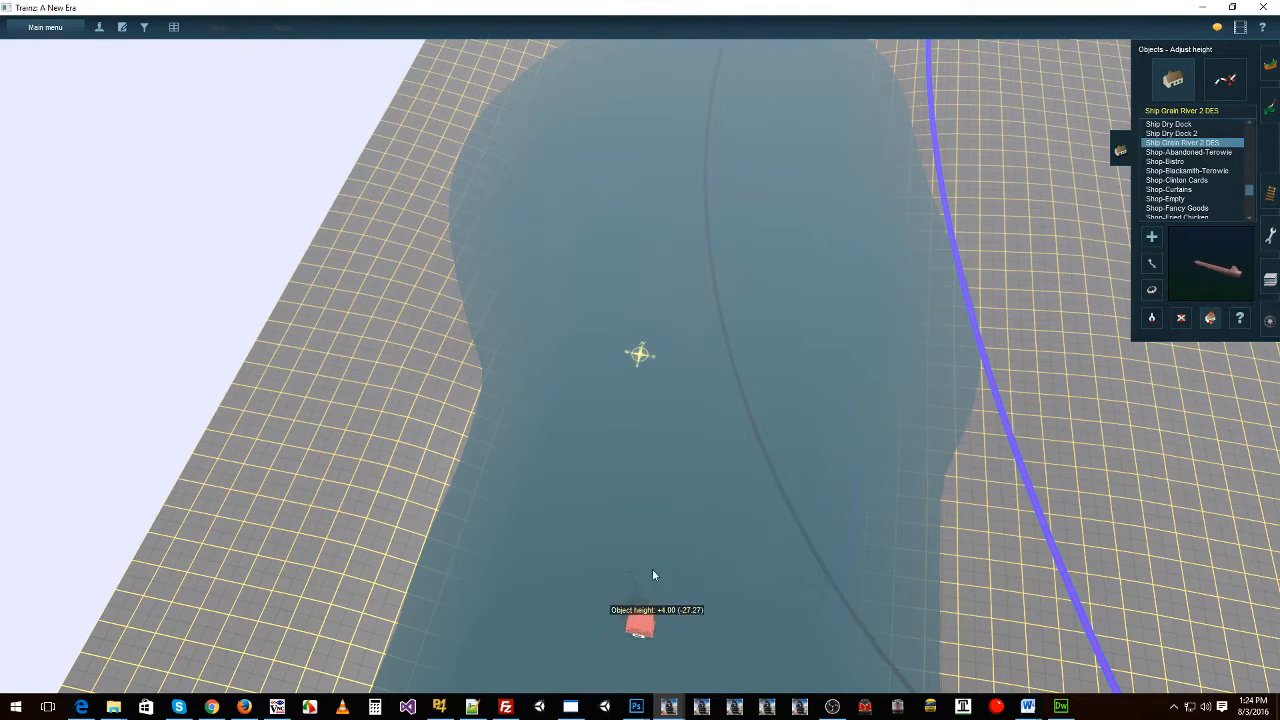
{"action": "left_click_drag", "start_coordinate": [652, 569], "coordinate": [664, 480]}
{"action": "right_click", "coordinate": [698, 562]}
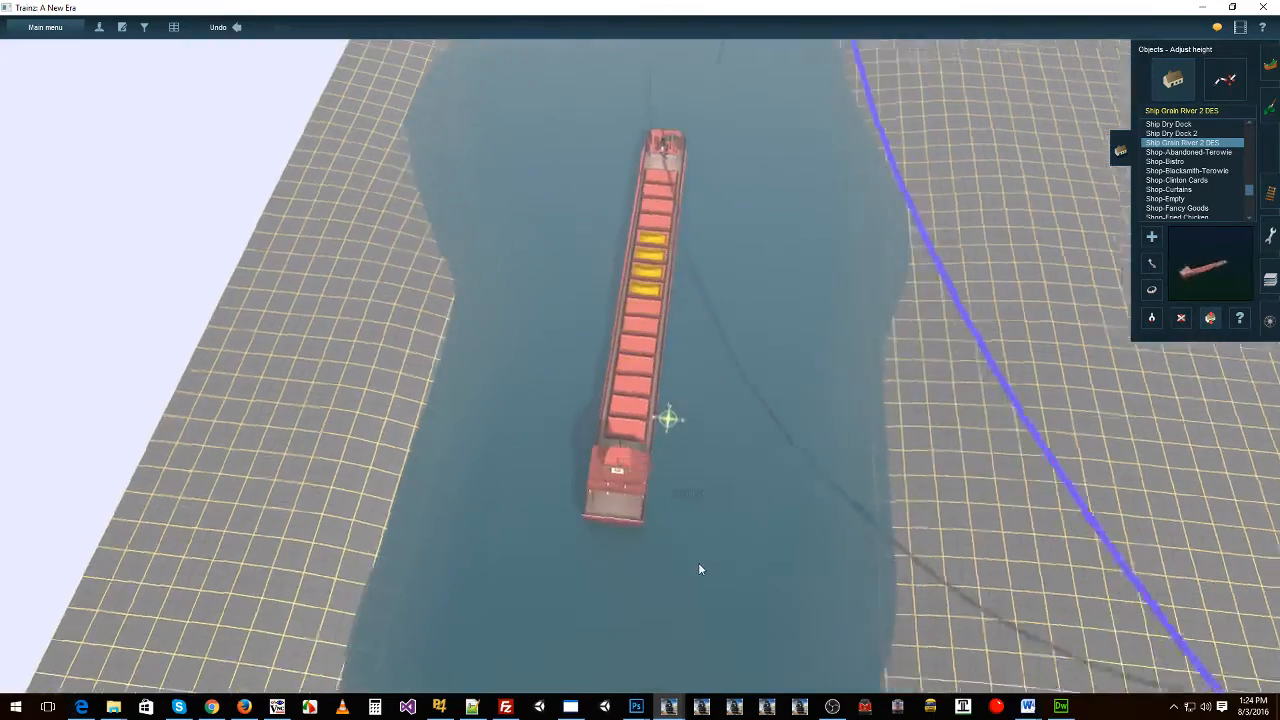
{"action": "scroll", "coordinate": [698, 562], "scroll_direction": "down", "scroll_amount": 3}
{"action": "right_click_drag", "start_coordinate": [698, 562], "coordinate": [669, 357]}
{"action": "scroll", "coordinate": [638, 315], "scroll_direction": "up", "scroll_amount": 3}
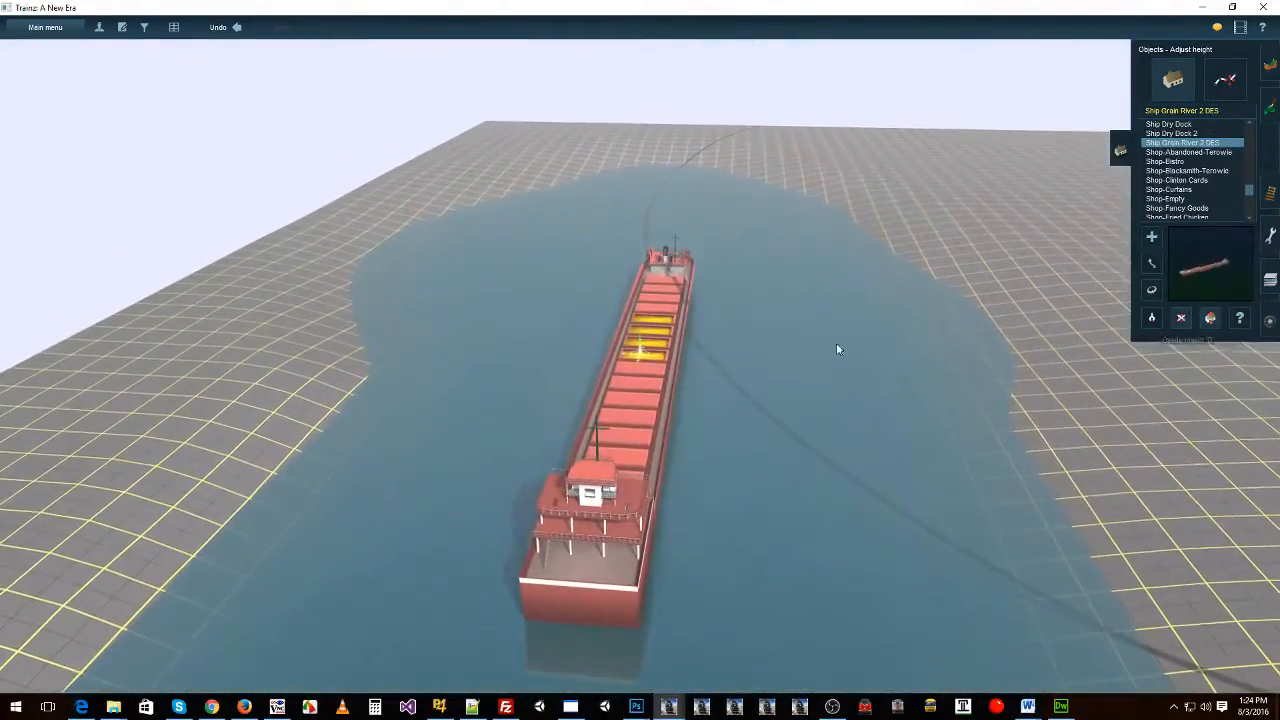
{"action": "key", "text": "d"}
{"action": "left_click", "coordinate": [674, 557]}
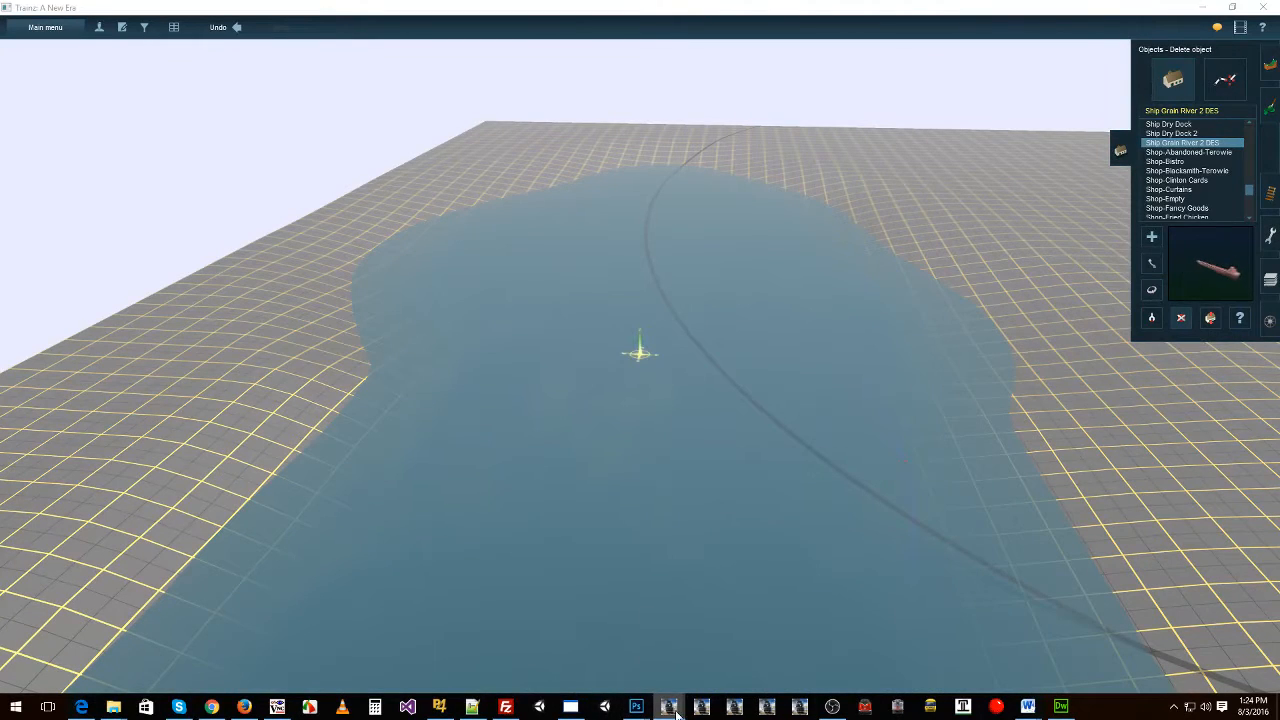
Step: Switch back to TrainzContent and filter the content list to Download Station
{"action": "mouse_move", "coordinate": [676, 712]}
{"action": "left_click", "coordinate": [666, 650]}
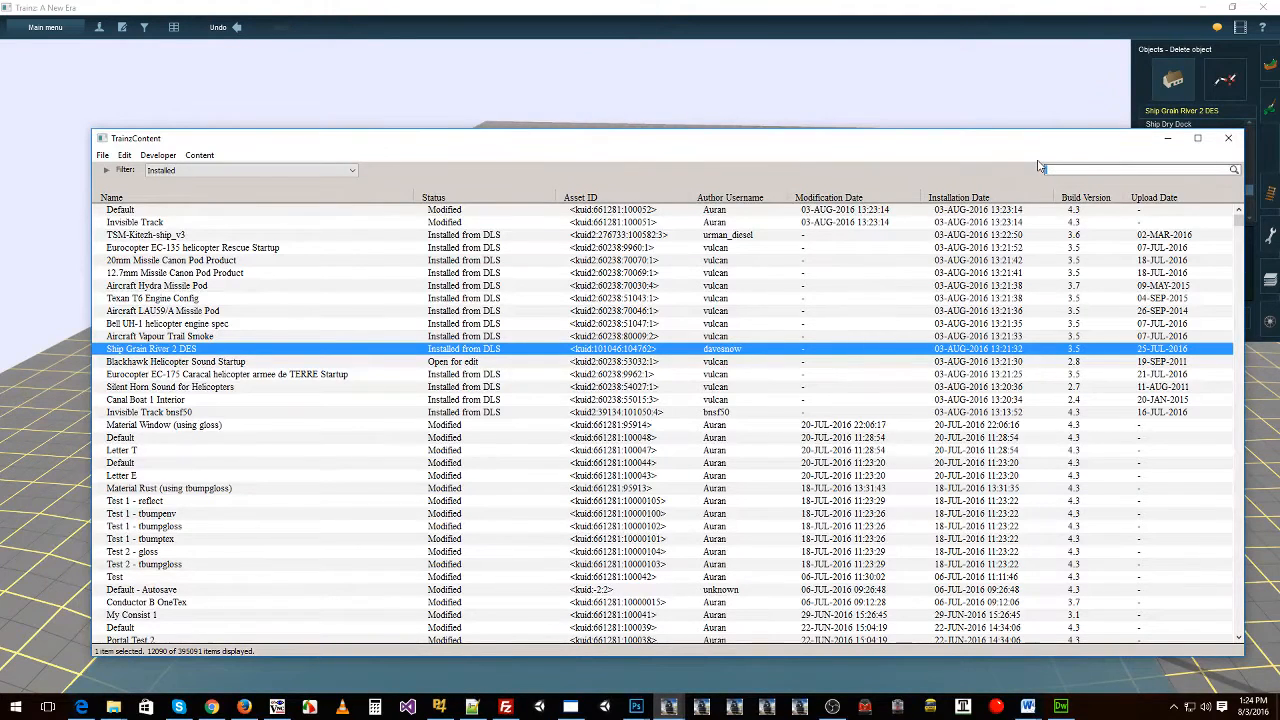
{"action": "left_click", "coordinate": [250, 170]}
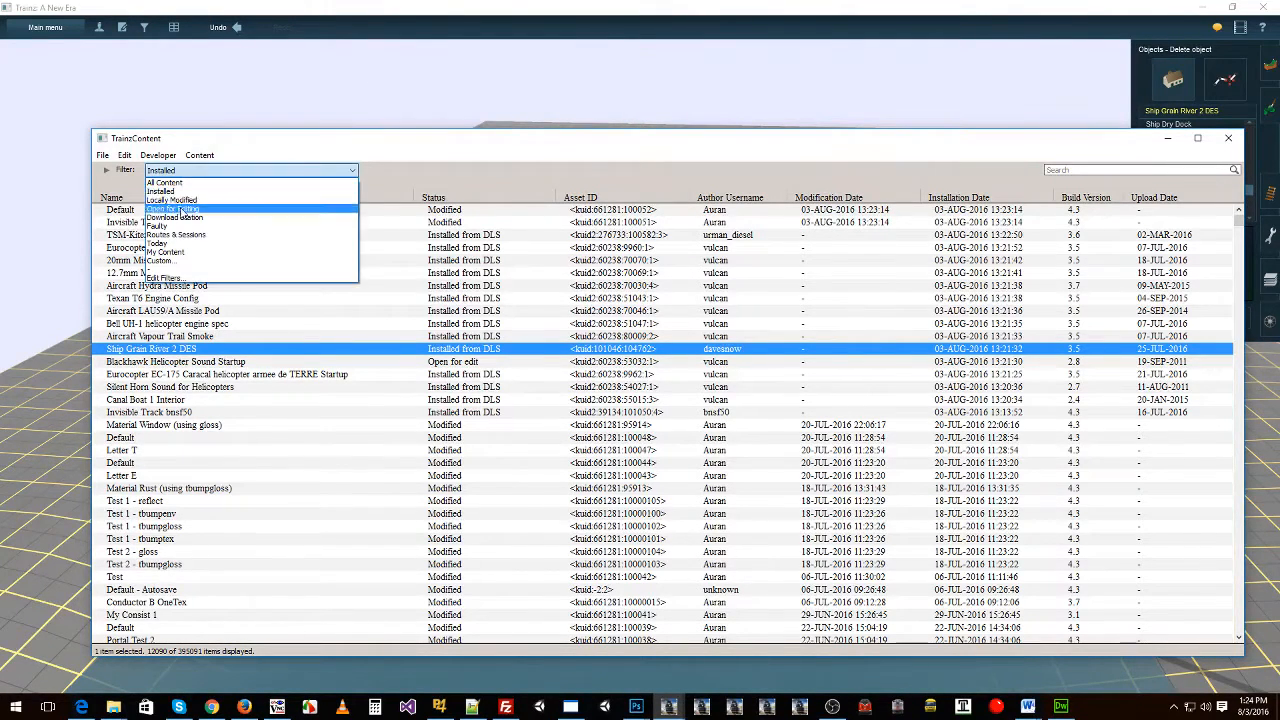
{"action": "left_click", "coordinate": [175, 217]}
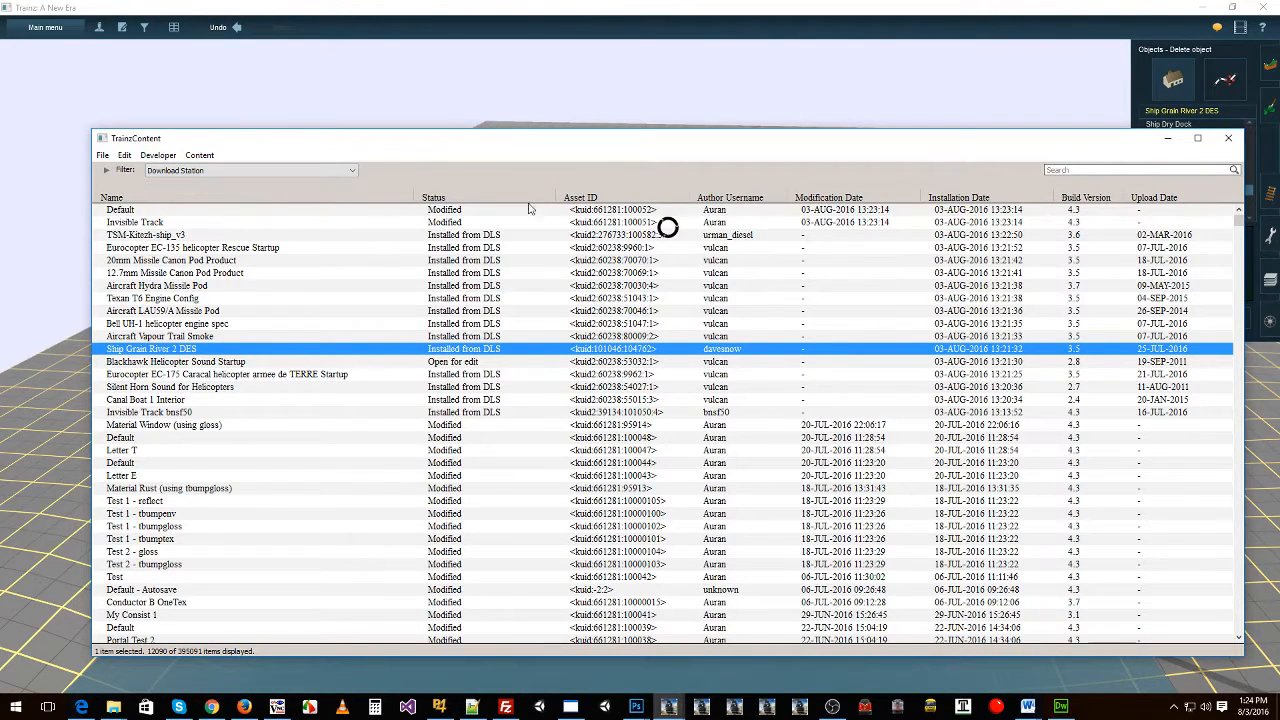
Step: Expand the Download Station filter and add a Category condition set to Locomotive
{"action": "left_click", "coordinate": [104, 172]}
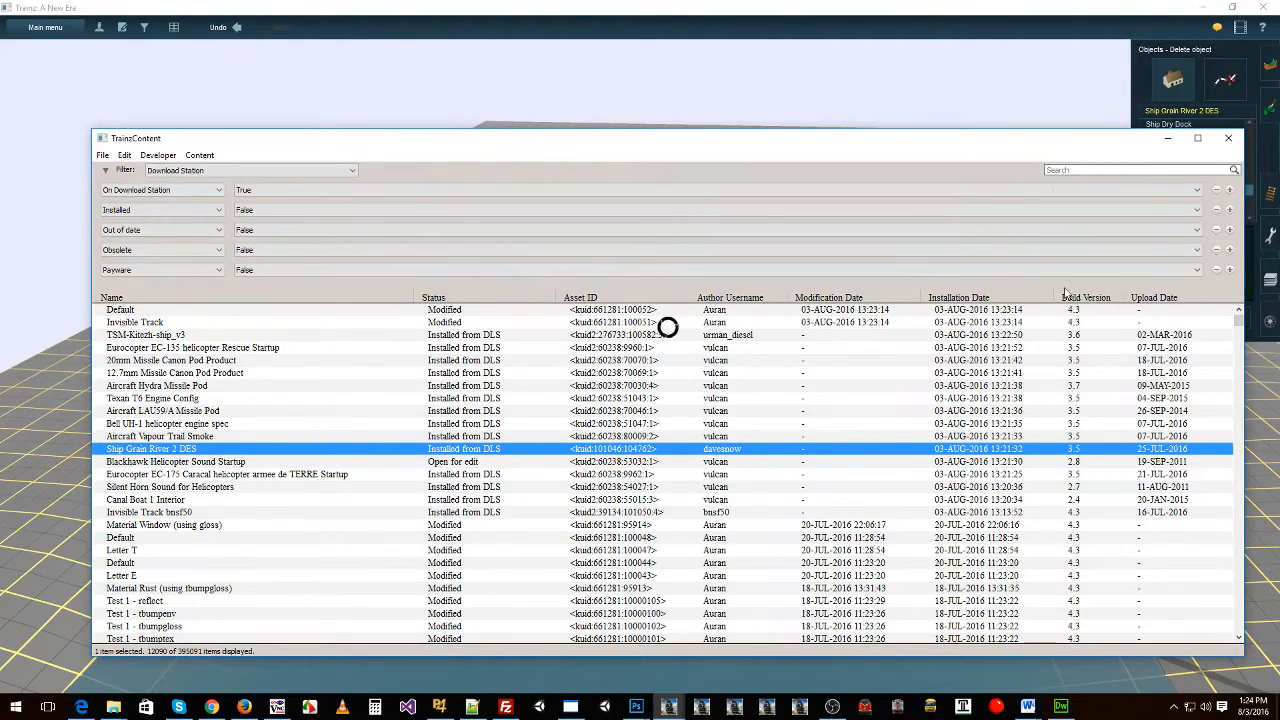
{"action": "left_click", "coordinate": [1229, 270]}
{"action": "left_click", "coordinate": [160, 290]}
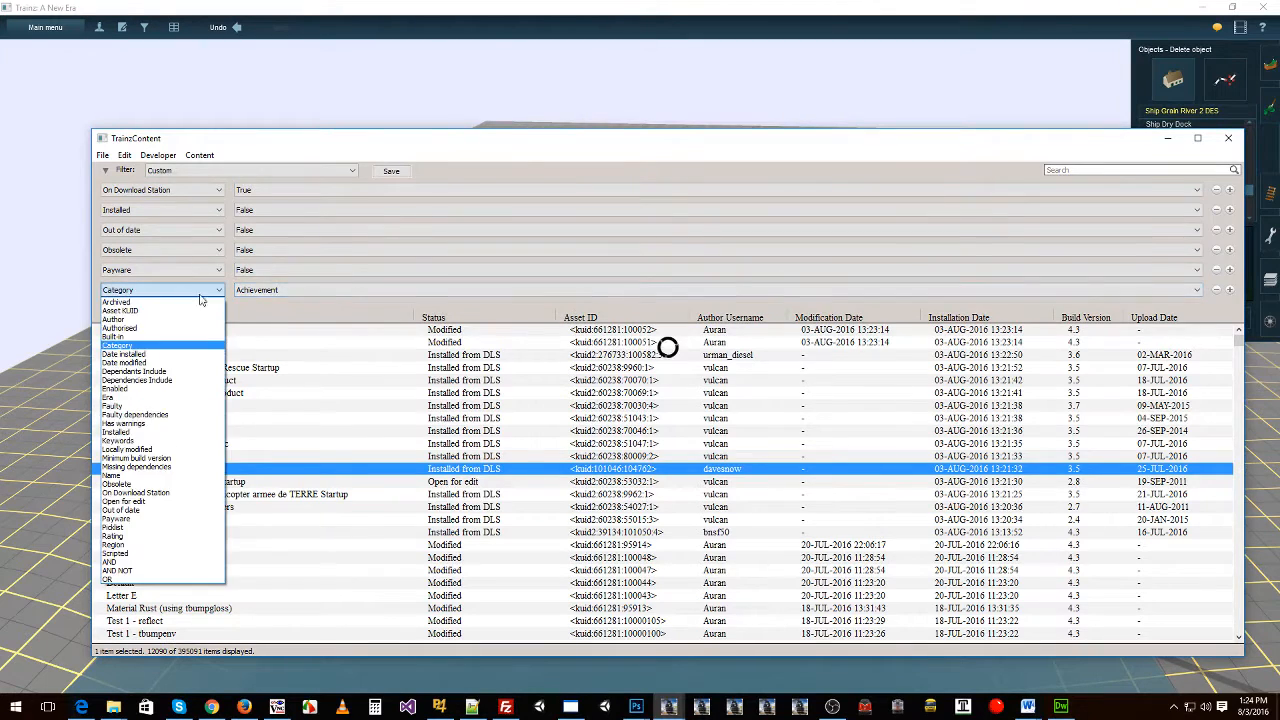
{"action": "left_click", "coordinate": [290, 291]}
{"action": "left_click", "coordinate": [291, 297]}
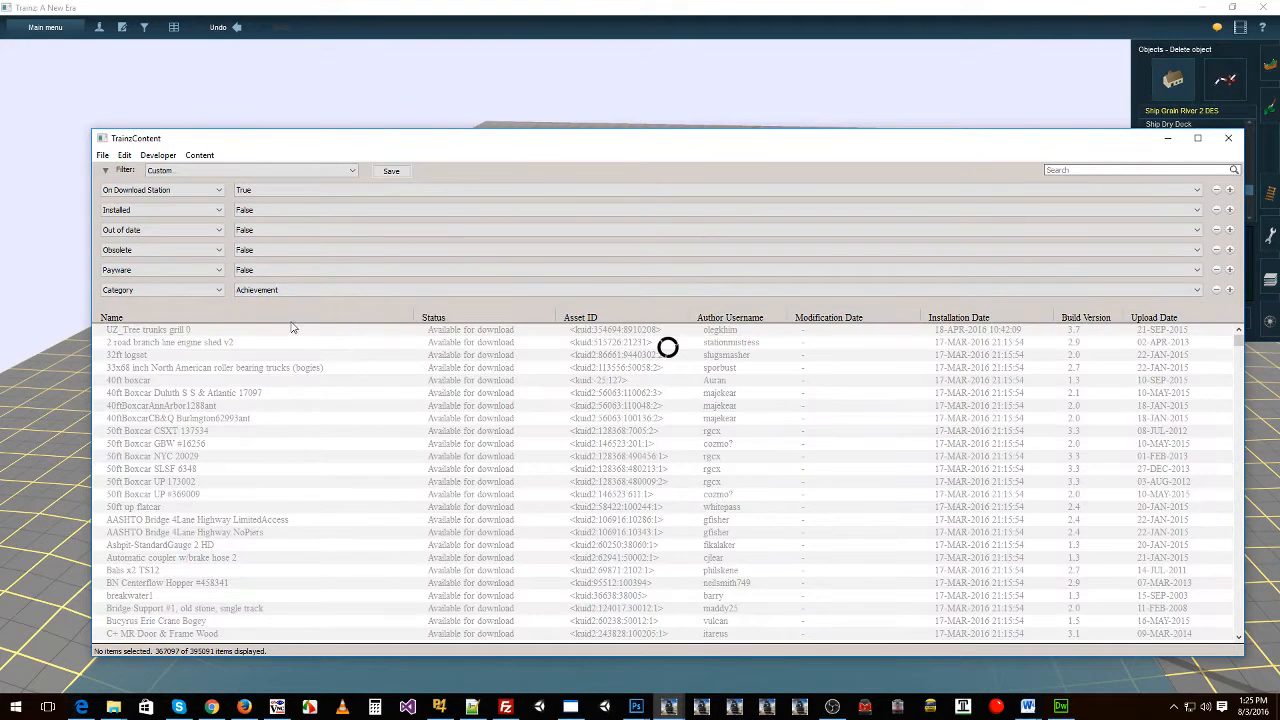
{"action": "left_click", "coordinate": [371, 297]}
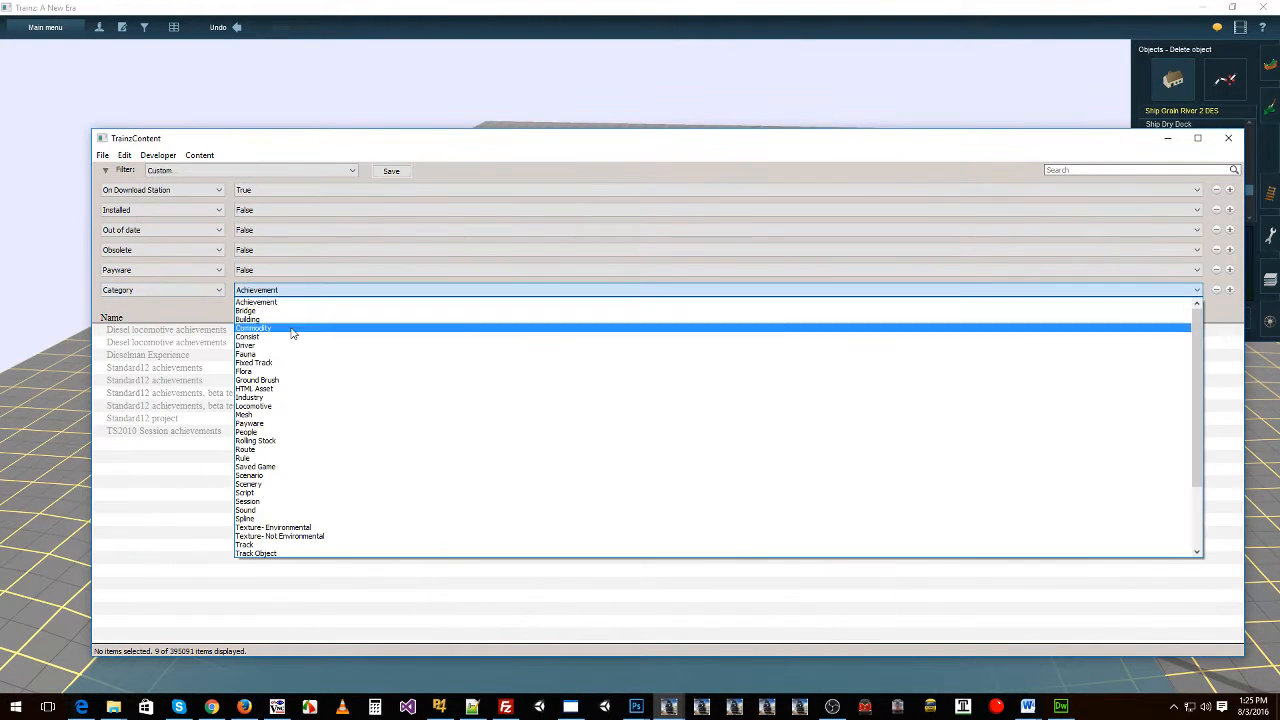
{"action": "left_click", "coordinate": [279, 411]}
Step: Search the filtered locomotives for "ship" and sort them by newest upload date
{"action": "left_click", "coordinate": [1070, 169]}
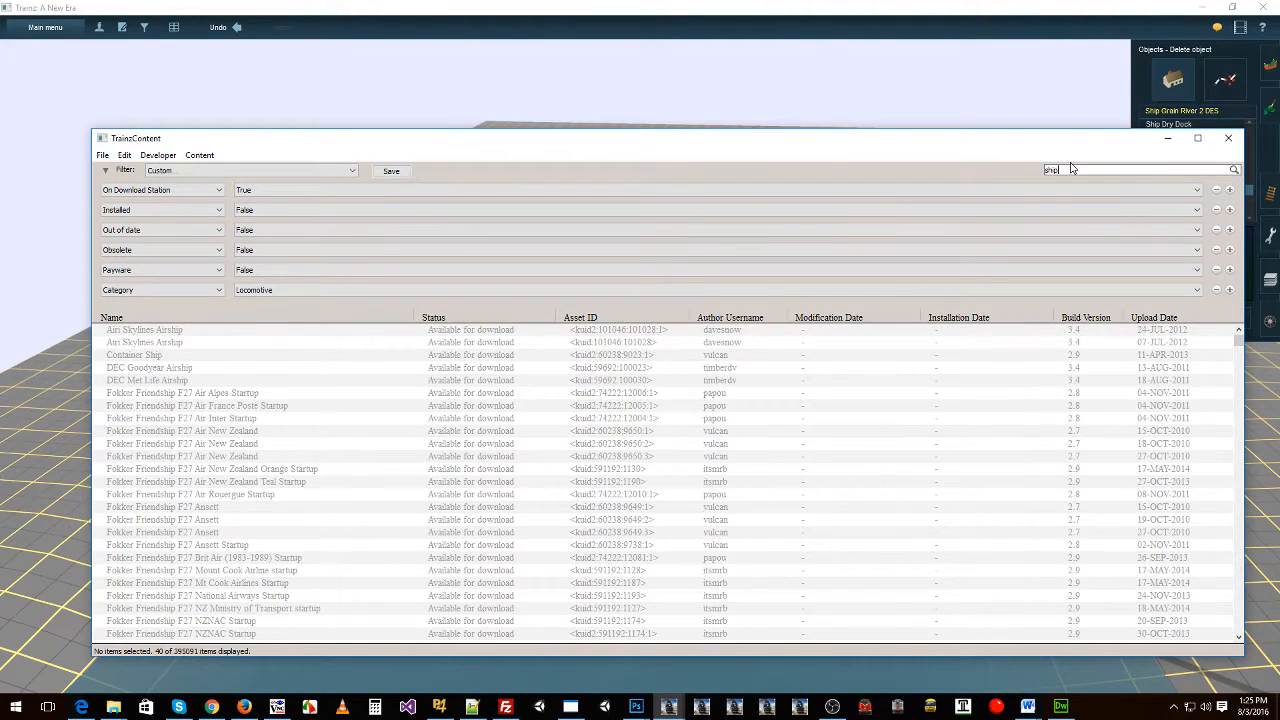
{"action": "left_click", "coordinate": [1158, 318]}
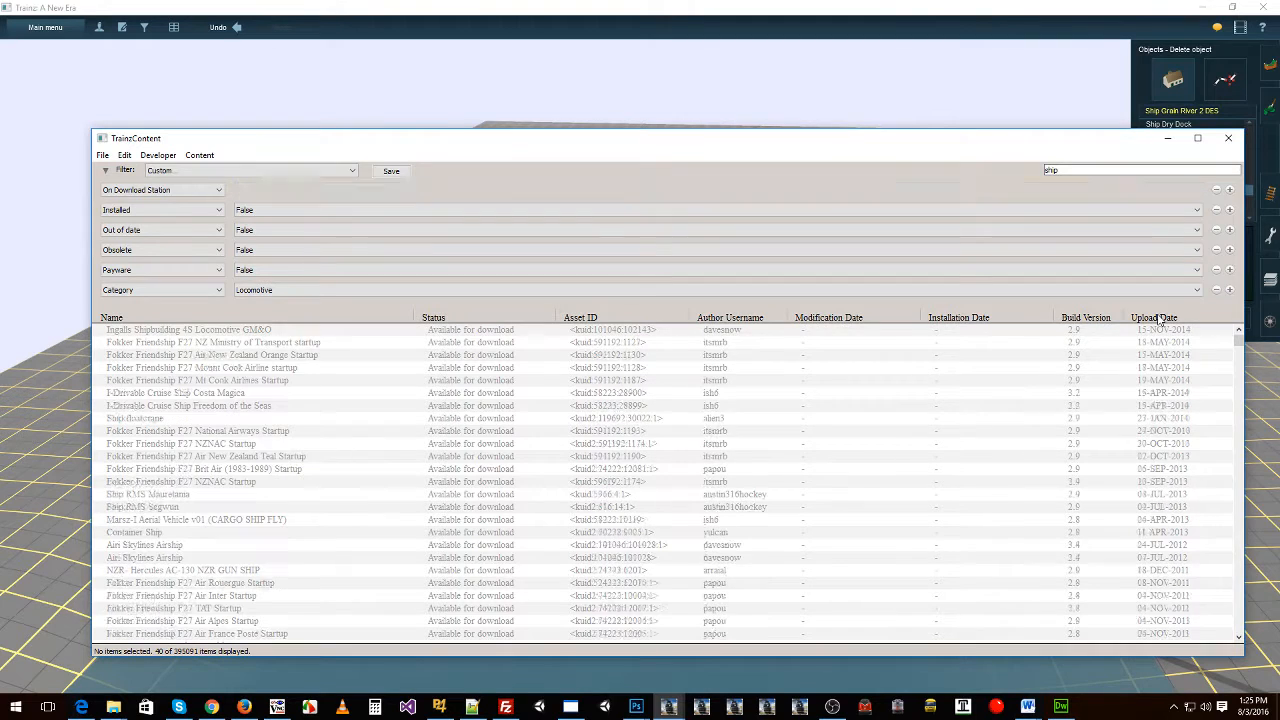
Step: Download the Ingalls Shipbuilding 4S Locomotive GM&O and the Ship RMS Mauretania from the filtered content list
{"action": "right_click", "coordinate": [194, 332]}
{"action": "left_click", "coordinate": [234, 341]}
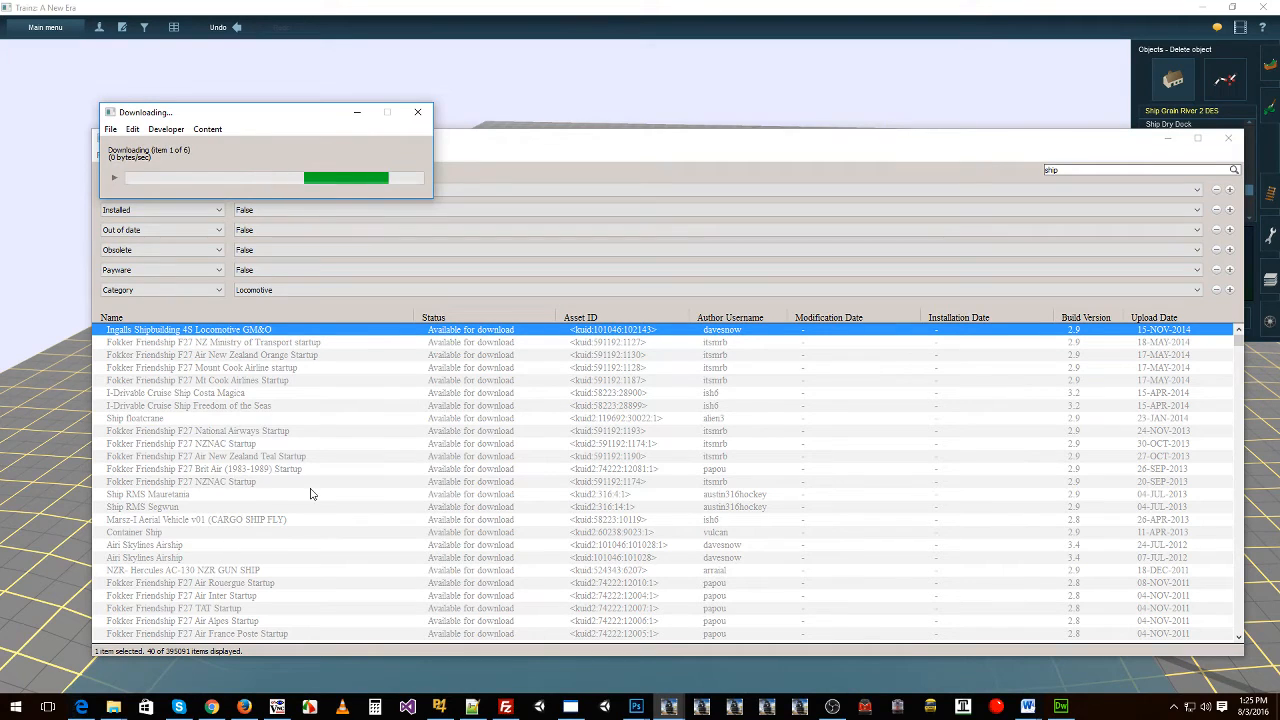
{"action": "right_click", "coordinate": [195, 496]}
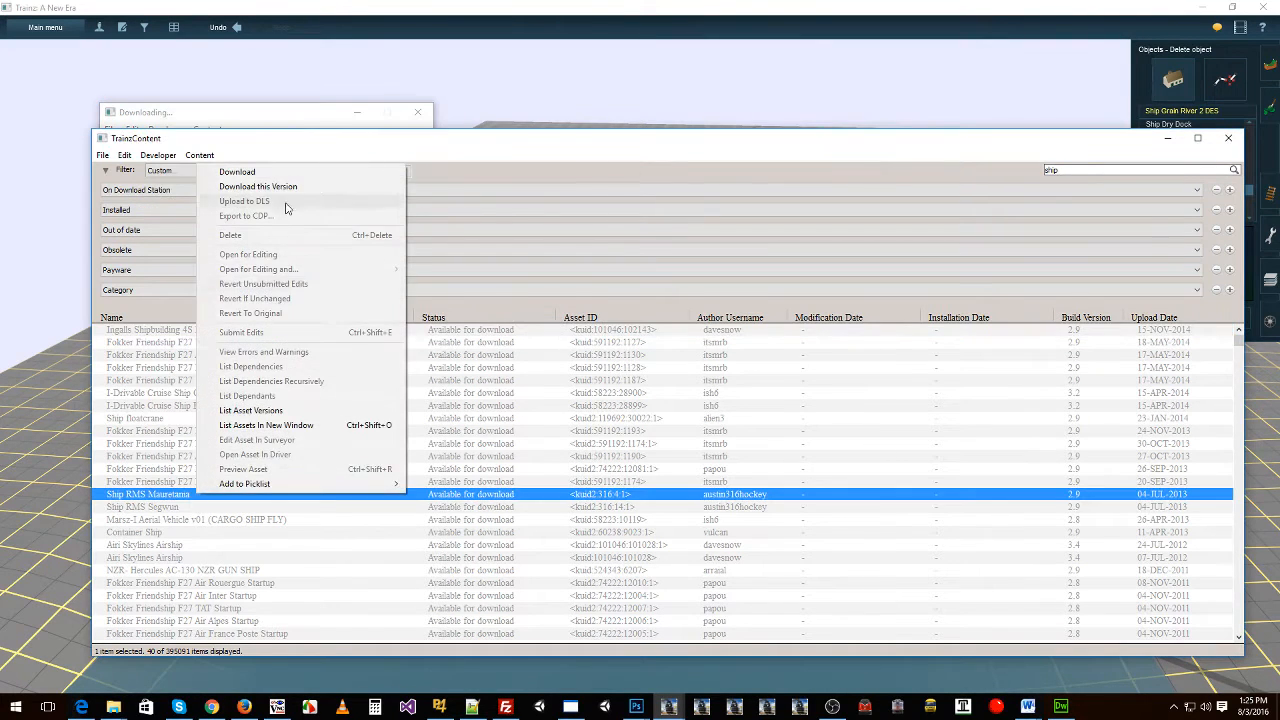
{"action": "left_click", "coordinate": [265, 172]}
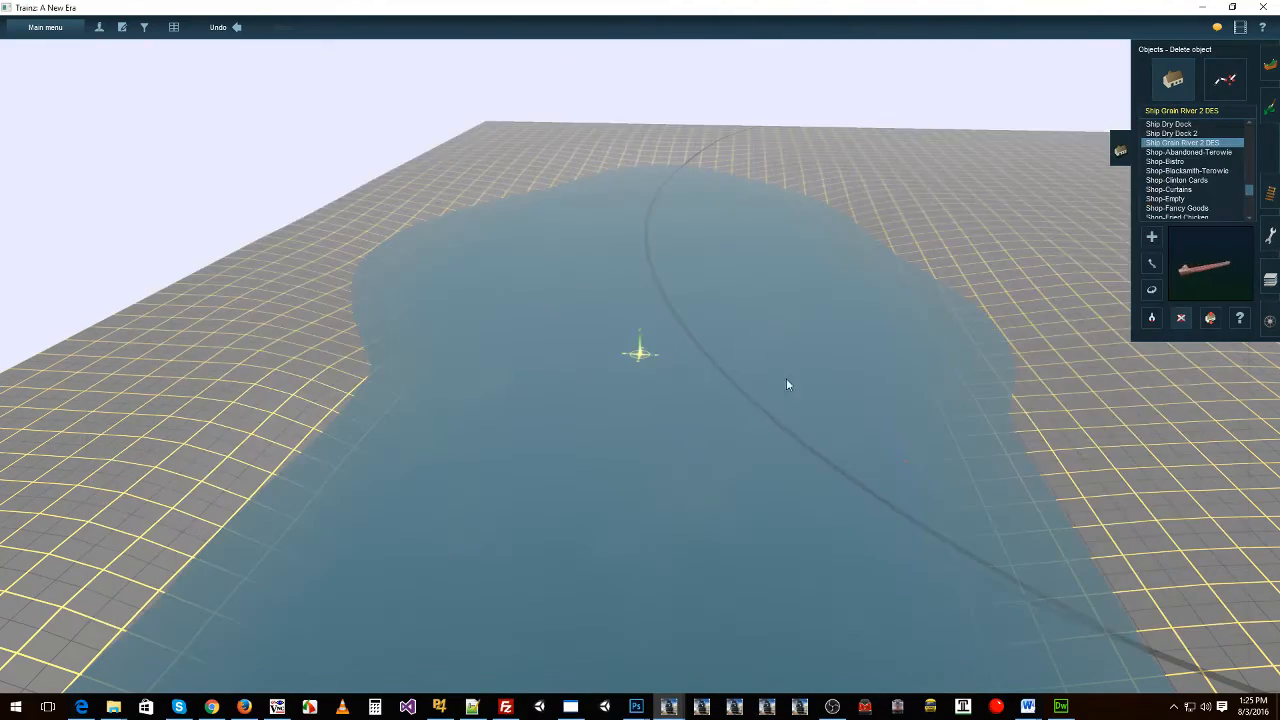
Step: Return to the Trainz route, inspect the helicopter on the air track, and open the session's Driver Setup rule for editing
{"action": "scroll", "coordinate": [787, 384], "scroll_direction": "down", "scroll_amount": 5}
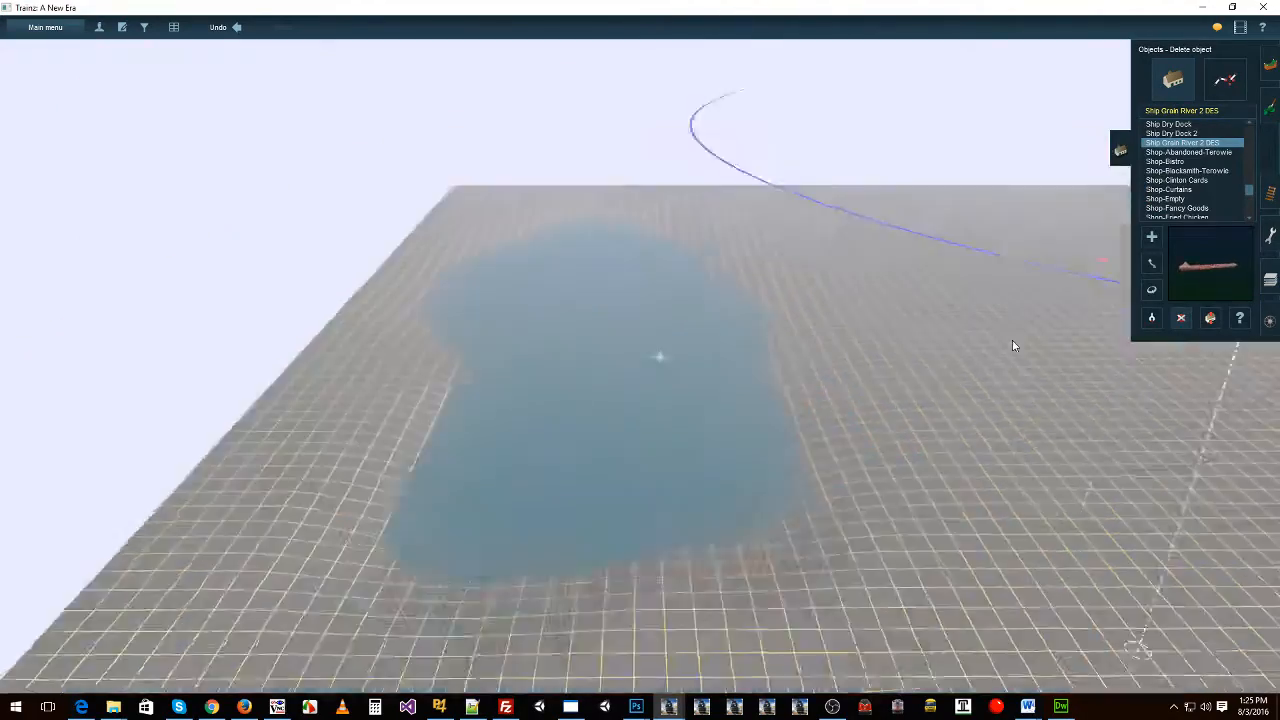
{"action": "right_click_drag", "start_coordinate": [1014, 346], "coordinate": [183, 28]}
{"action": "scroll", "coordinate": [877, 338], "scroll_direction": "up", "scroll_amount": 4}
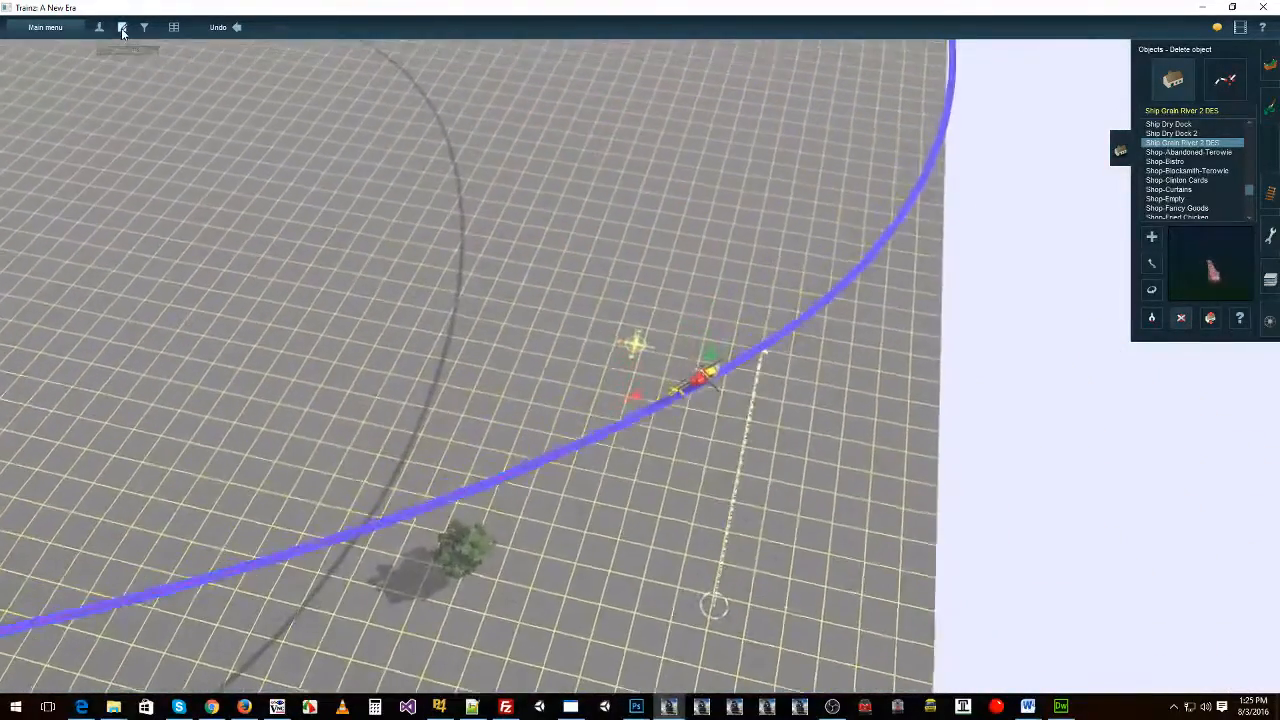
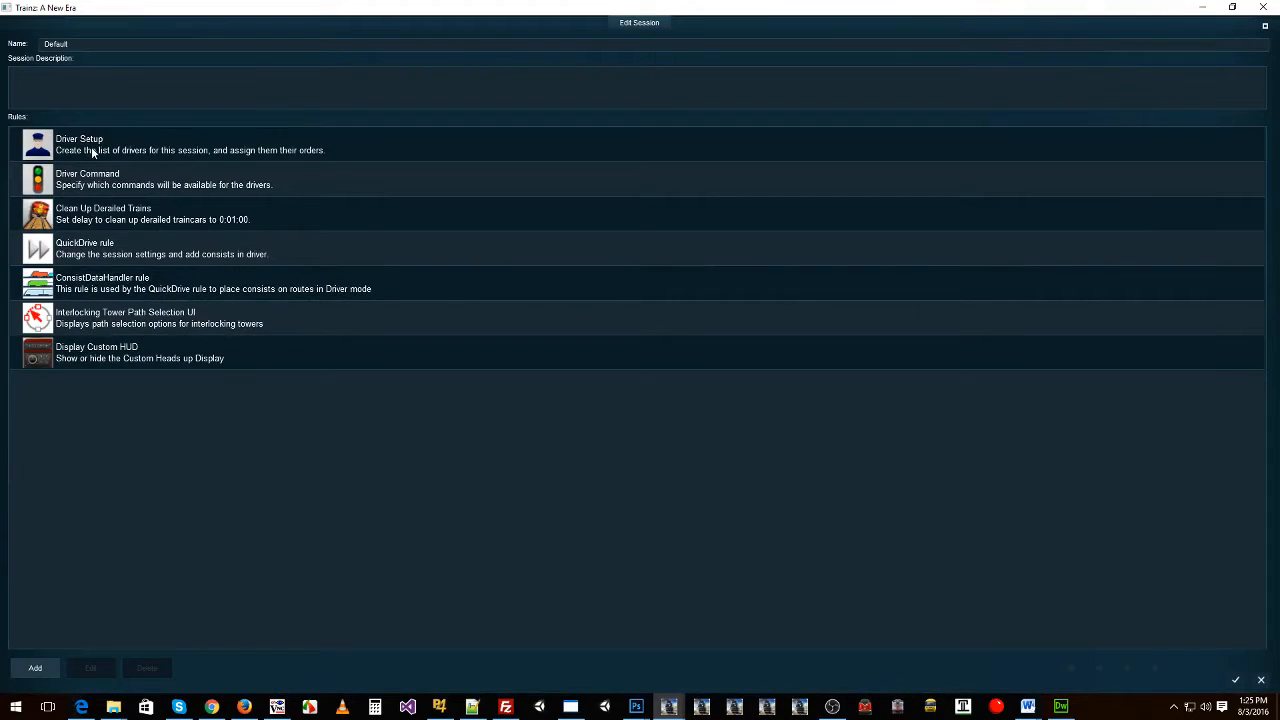
{"action": "left_click", "coordinate": [91, 146]}
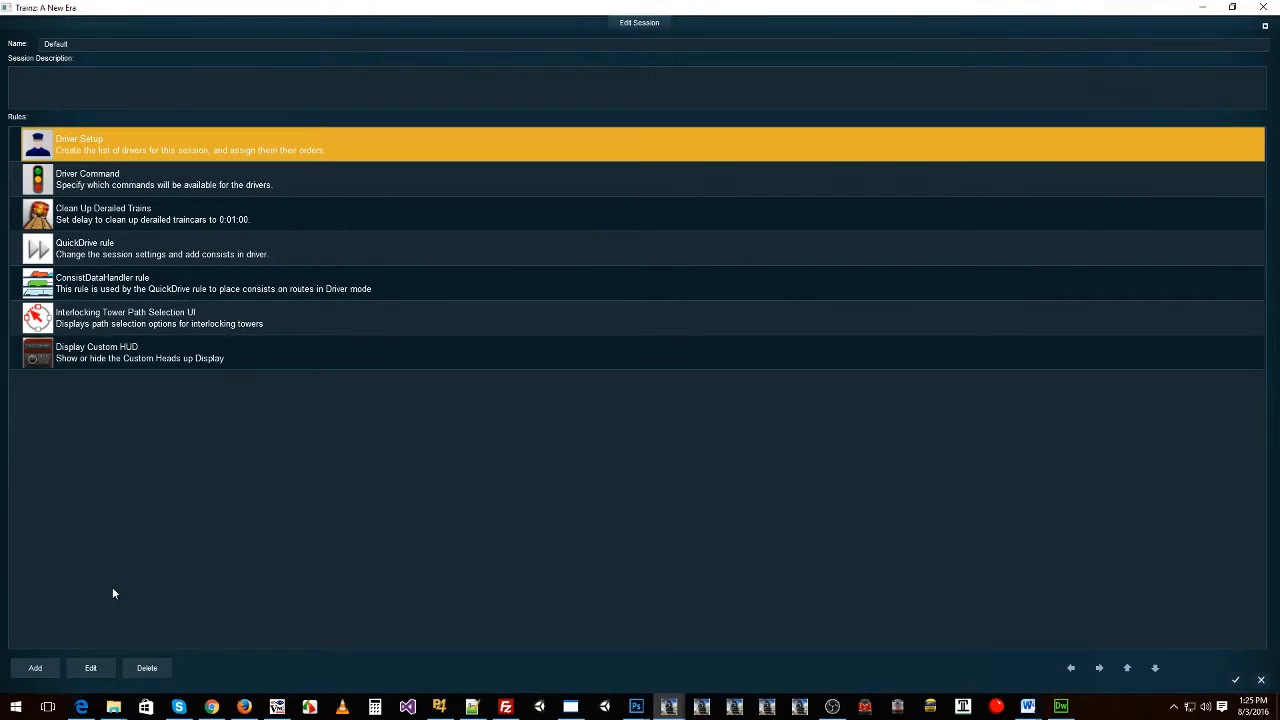
{"action": "left_click", "coordinate": [90, 668]}
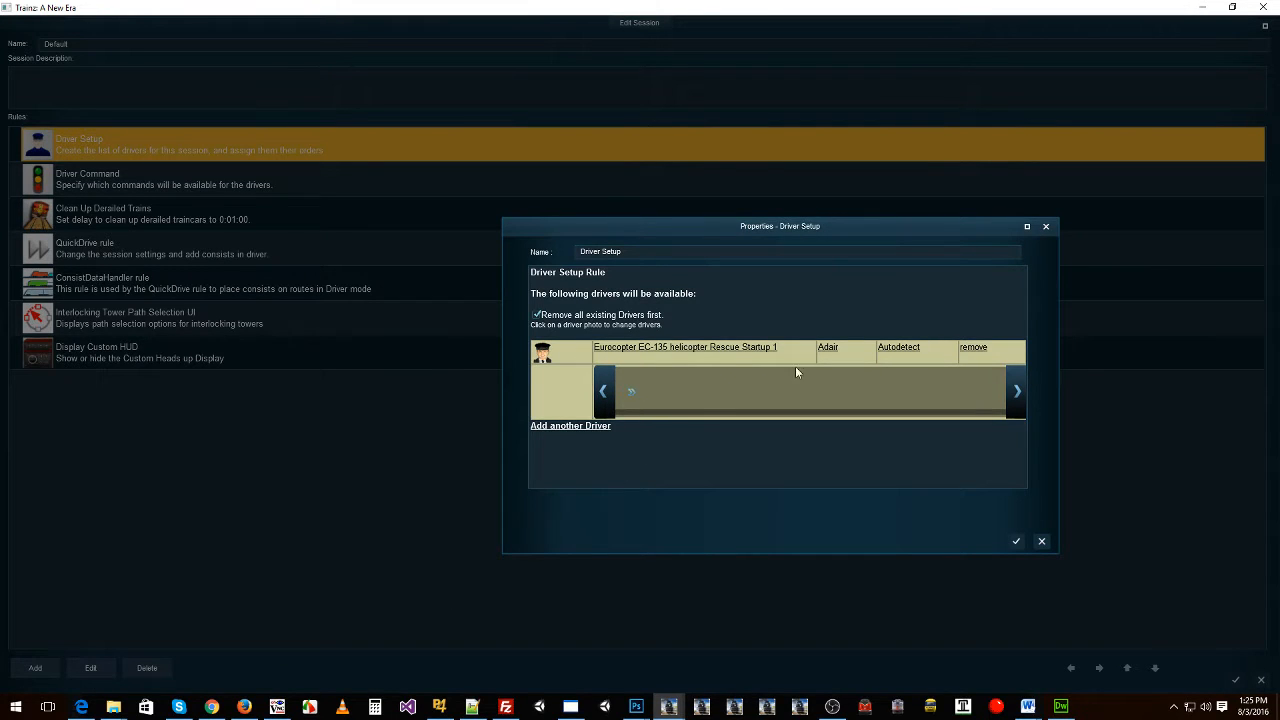
Step: Give the Eurocopter EC-135 helicopter's driver Drive Via Trackmark commands for TM-A-1 and TM-A-2, followed by Repeat
{"action": "left_click", "coordinate": [630, 396]}
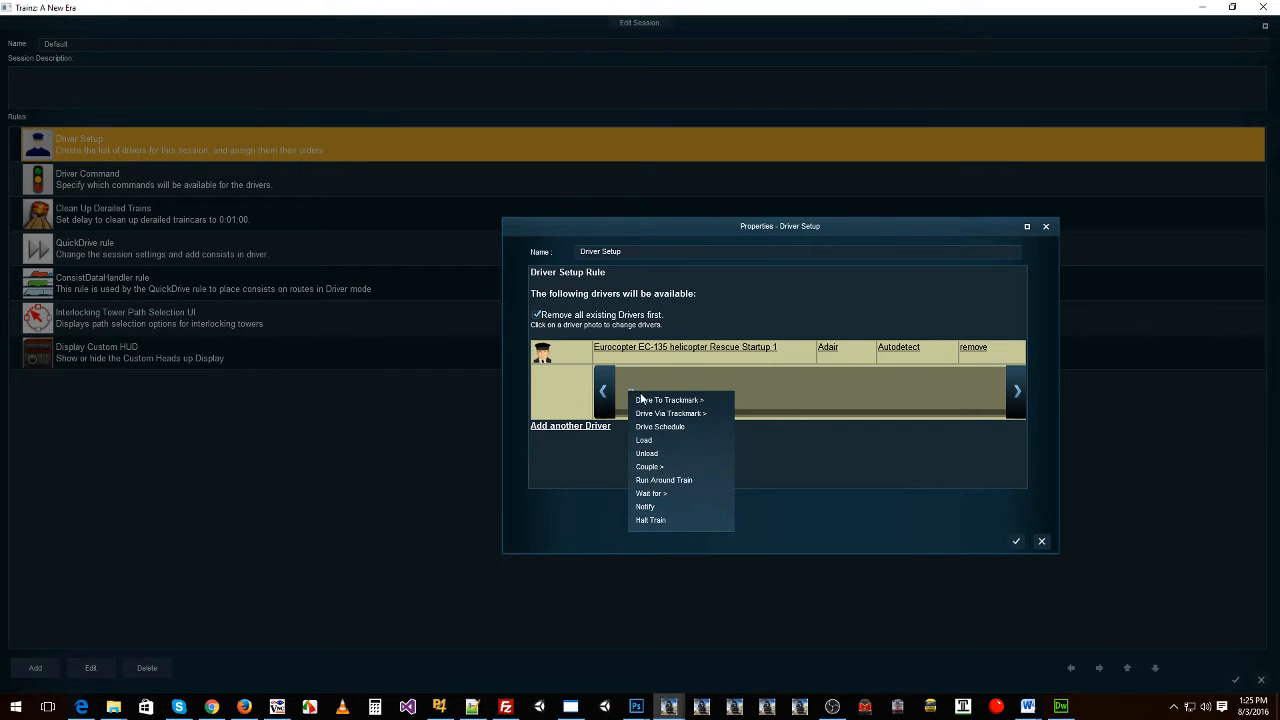
{"action": "mouse_move", "coordinate": [659, 419]}
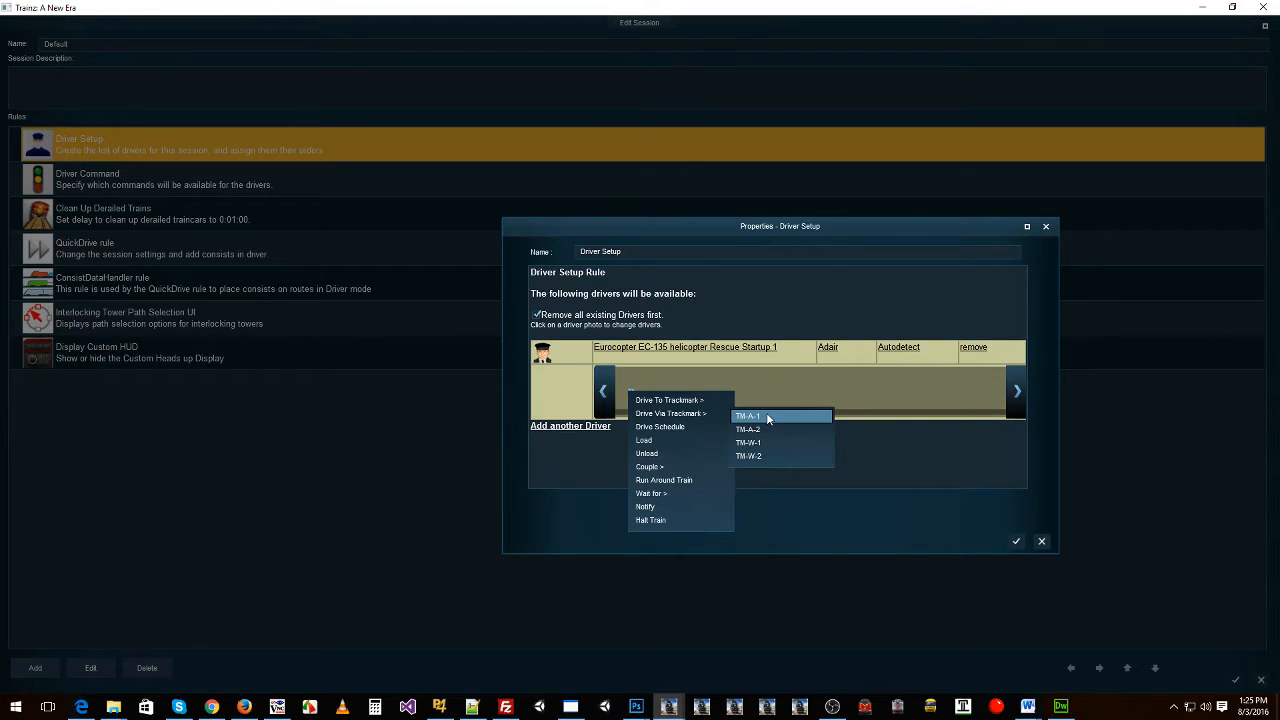
{"action": "left_click", "coordinate": [768, 416]}
{"action": "left_click", "coordinate": [675, 396]}
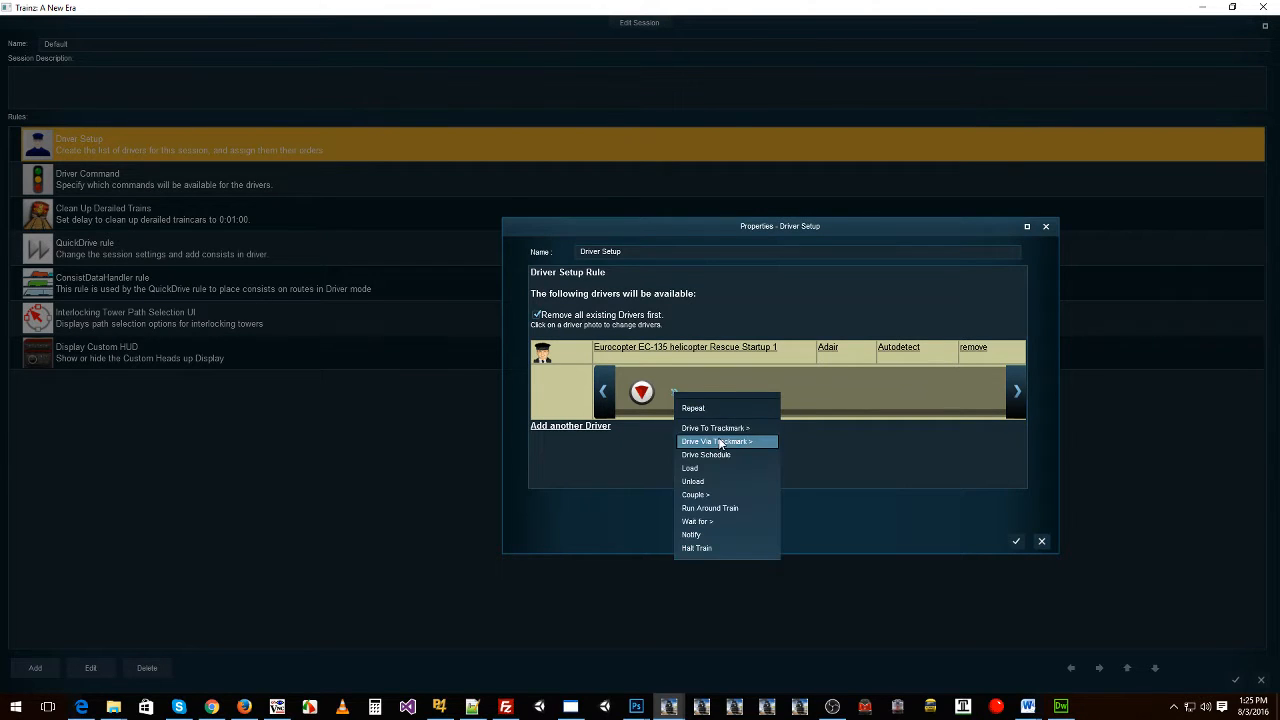
{"action": "mouse_move", "coordinate": [729, 442]}
{"action": "left_click", "coordinate": [815, 456]}
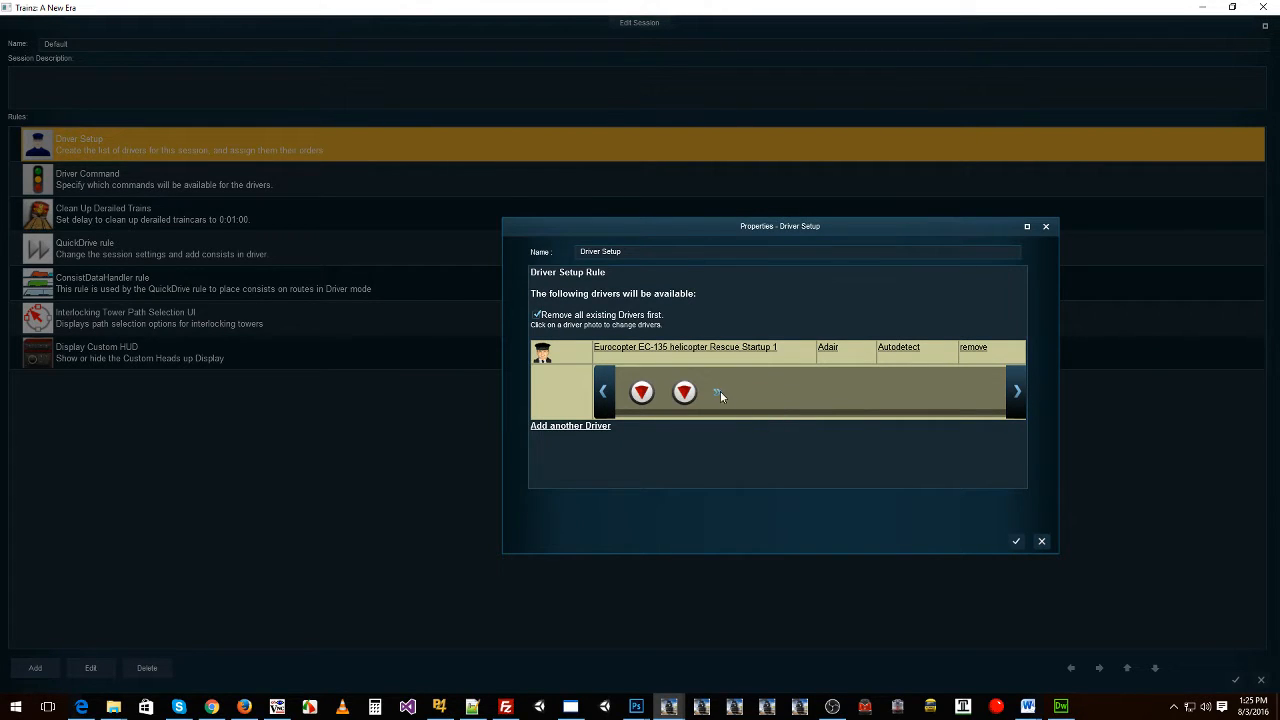
{"action": "left_click", "coordinate": [720, 392]}
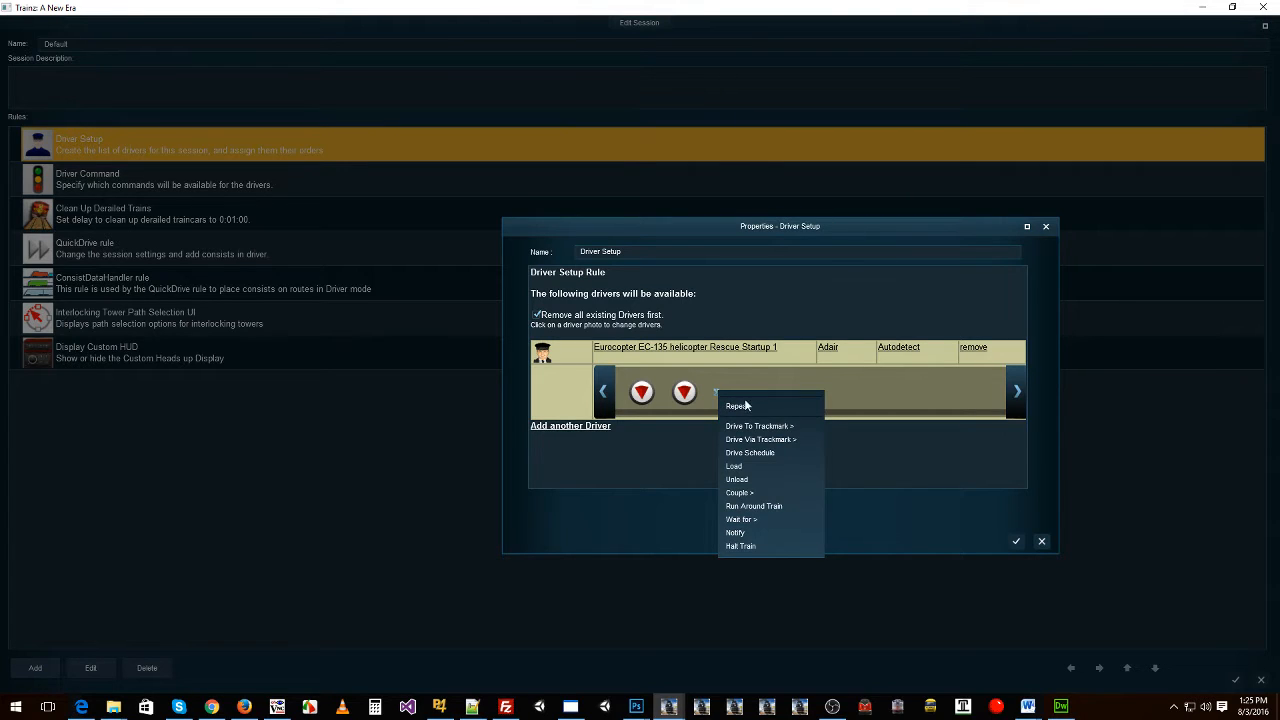
Step: Add a Repeat command to the helicopter driver's orders in Driver Setup and accept the rule and session edits
{"action": "left_click", "coordinate": [745, 405]}
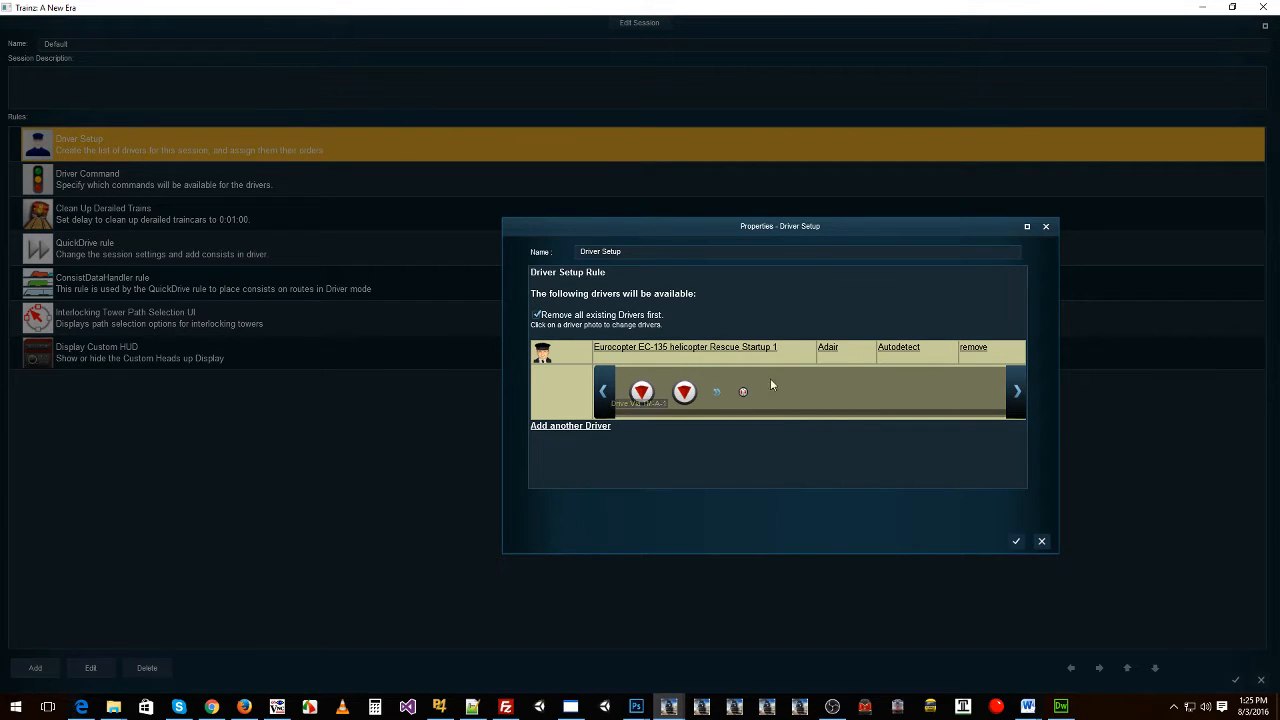
{"action": "left_click", "coordinate": [1016, 542]}
{"action": "left_click", "coordinate": [1236, 680]}
{"action": "right_click", "coordinate": [700, 386]}
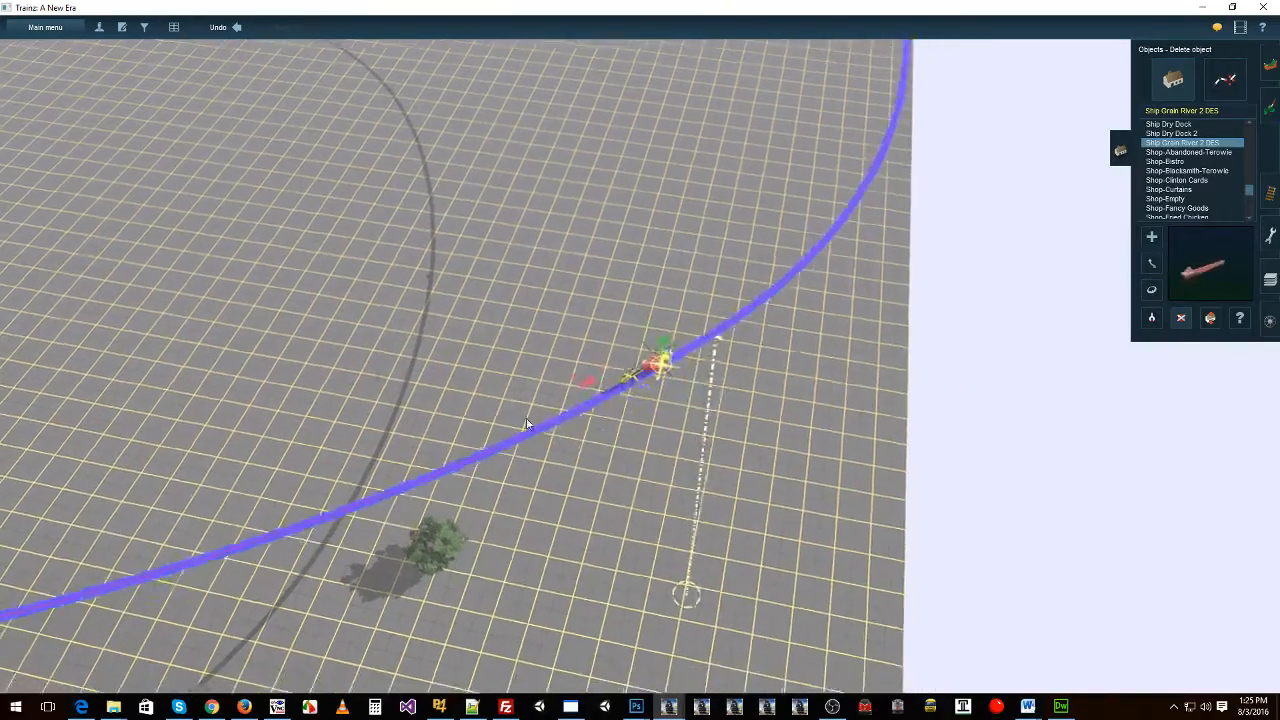
{"action": "key", "text": "Down"}
{"action": "key", "text": "Up"}
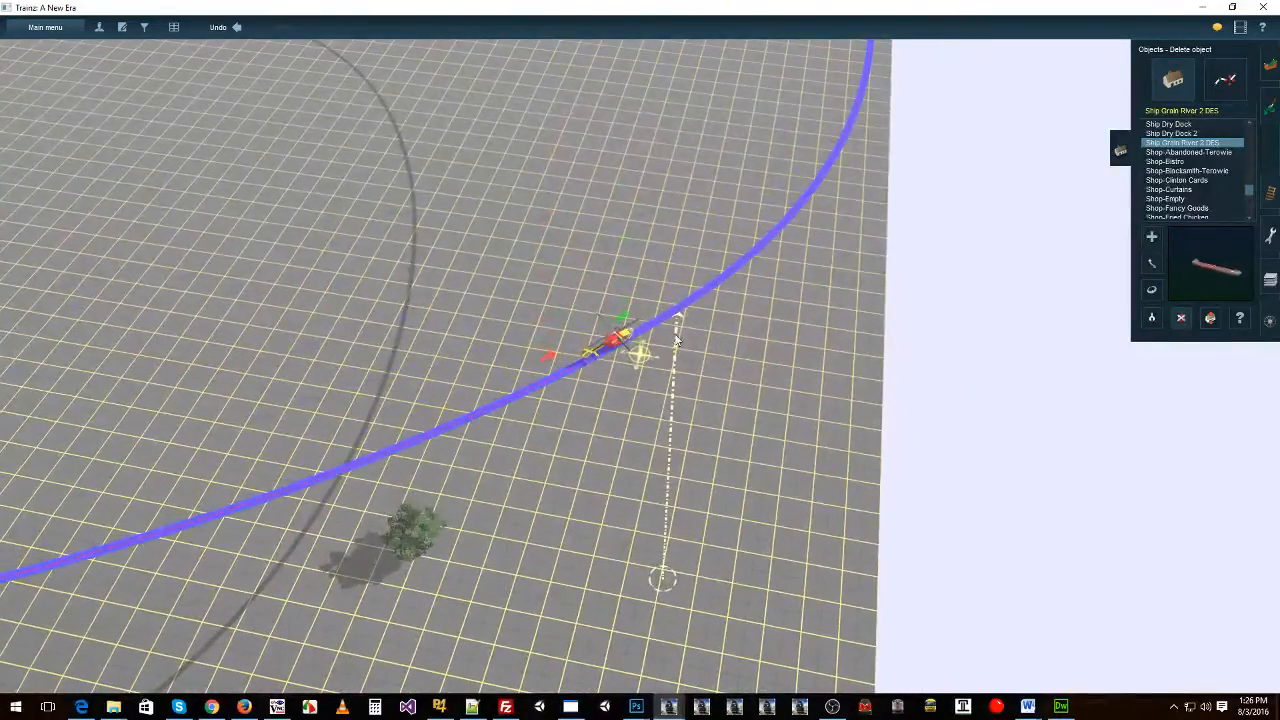
{"action": "key", "text": "Left"}
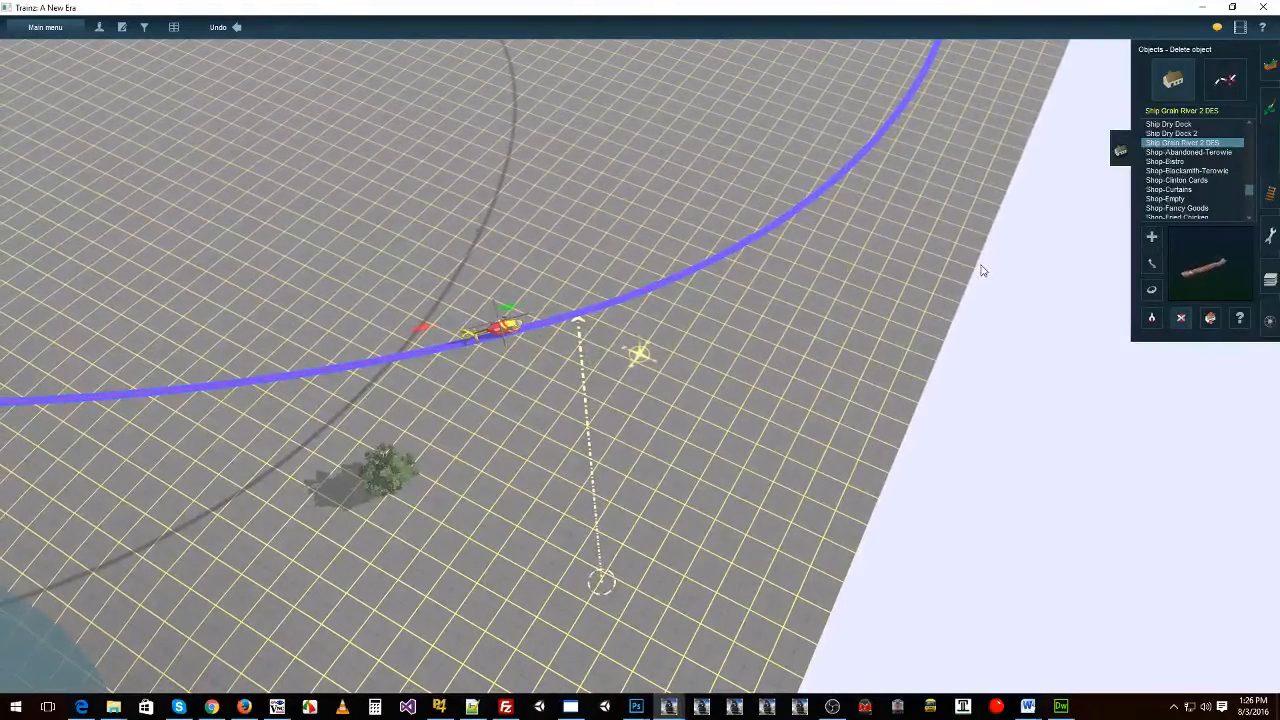
Step: Switch to TrainzContent, remove the Locomotive category filter and search for "invisible speed"
{"action": "mouse_move", "coordinate": [703, 702]}
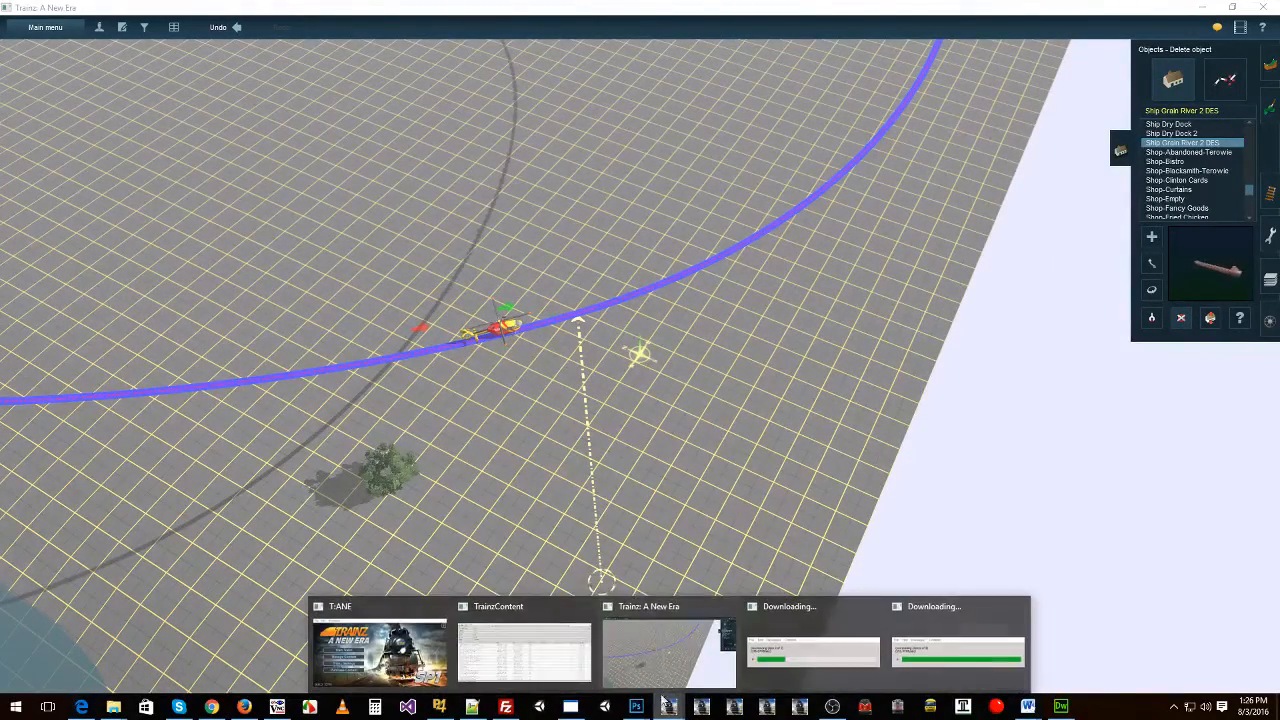
{"action": "left_click", "coordinate": [530, 645]}
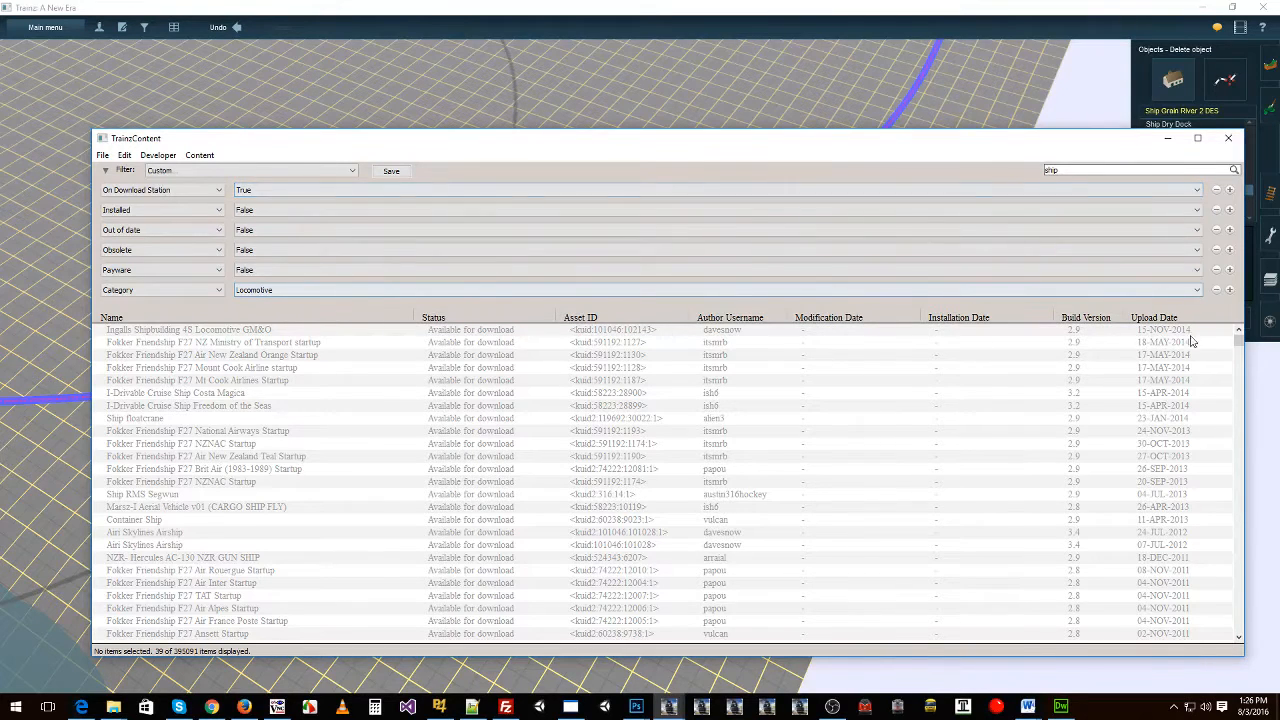
{"action": "left_click", "coordinate": [1216, 291]}
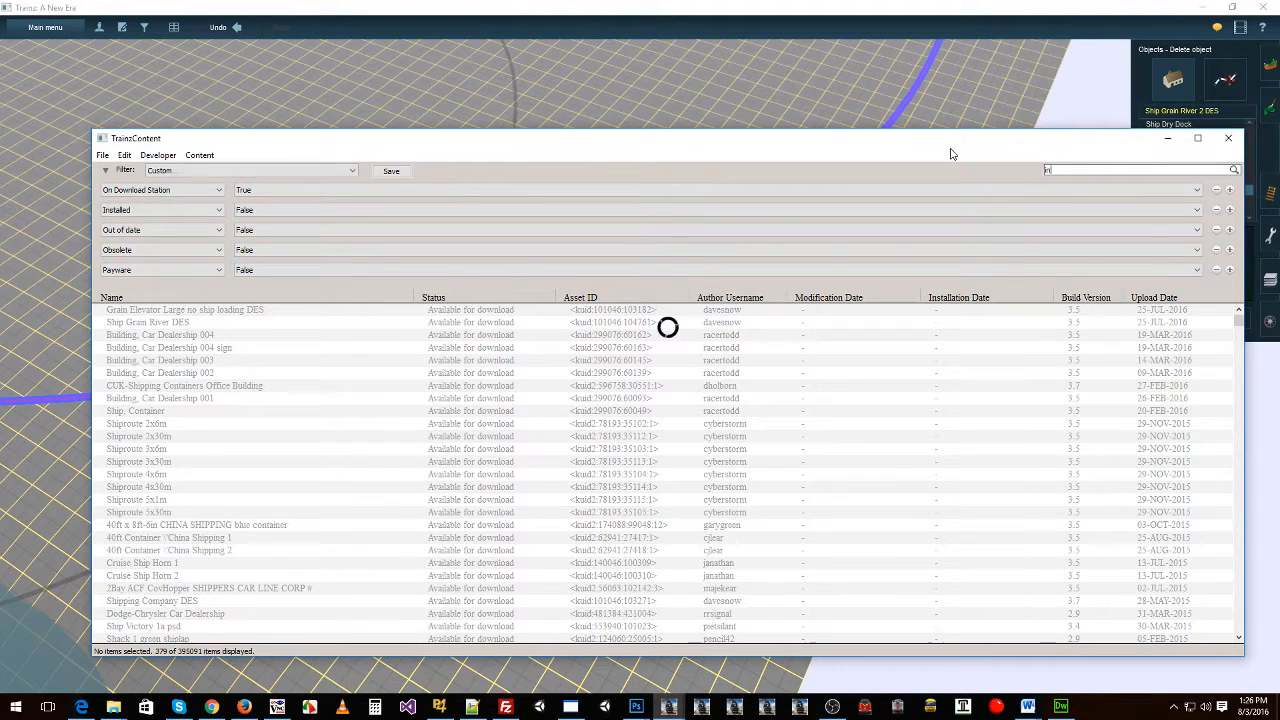
{"action": "type", "text": "nvisible sp"}
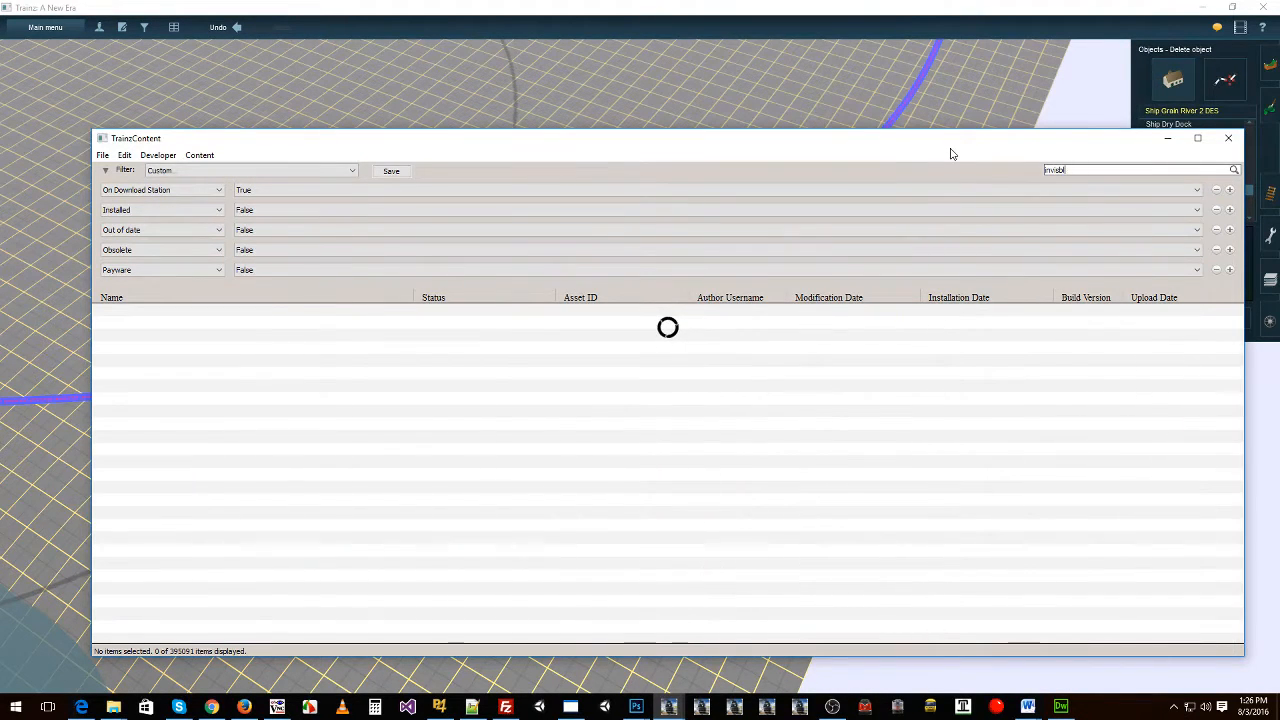
{"action": "type", "text": "eed"}
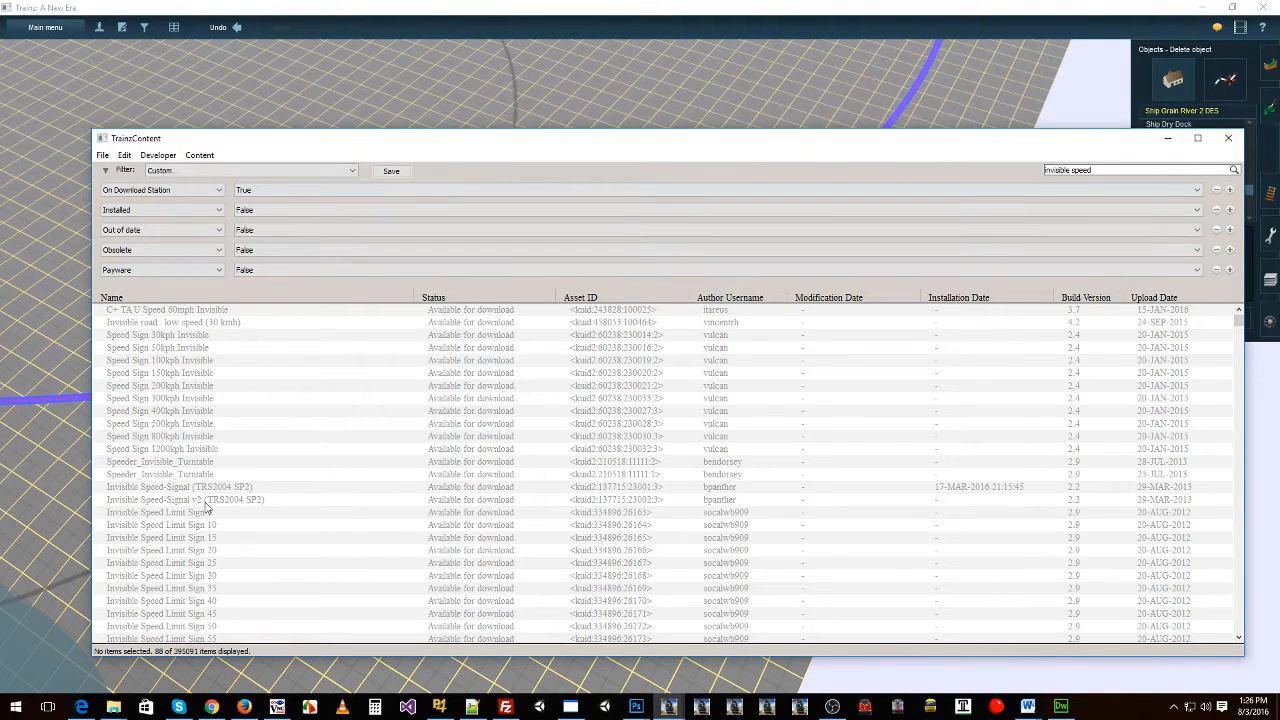
Step: Download the asset Invisible Speed-Signal v2 (TRS2004 SP2)
{"action": "left_click", "coordinate": [216, 503]}
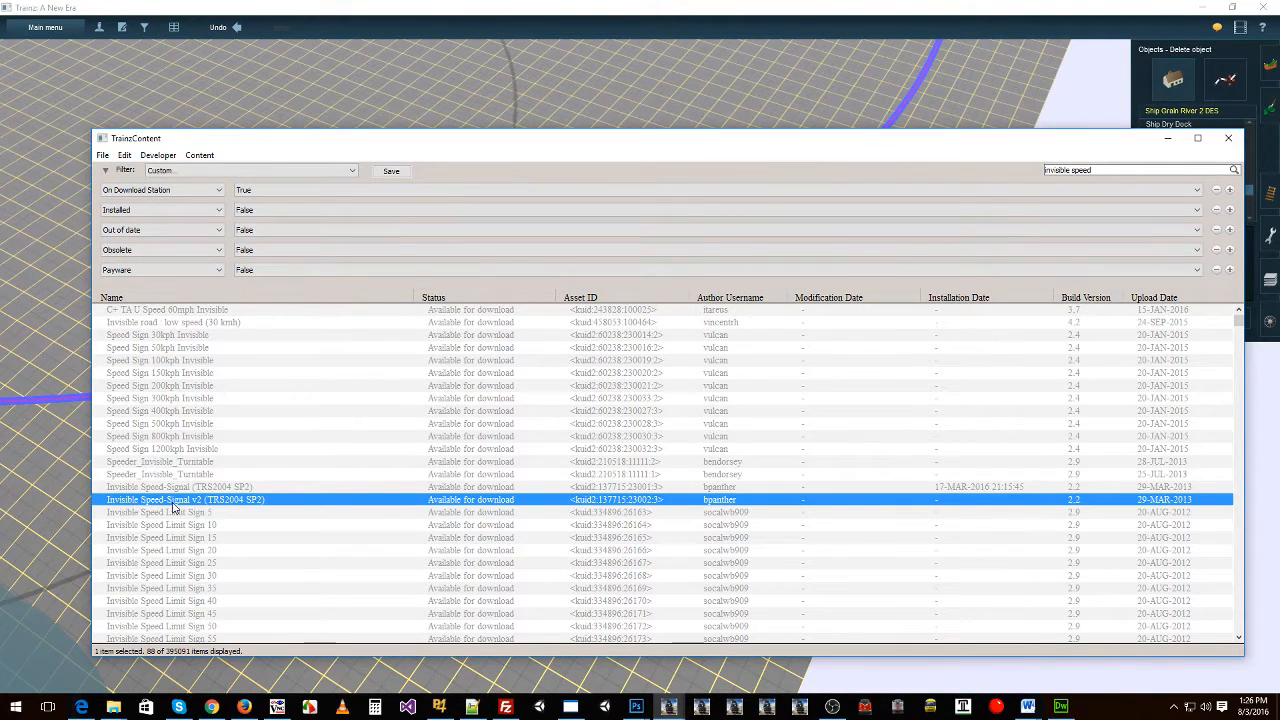
{"action": "right_click", "coordinate": [187, 500]}
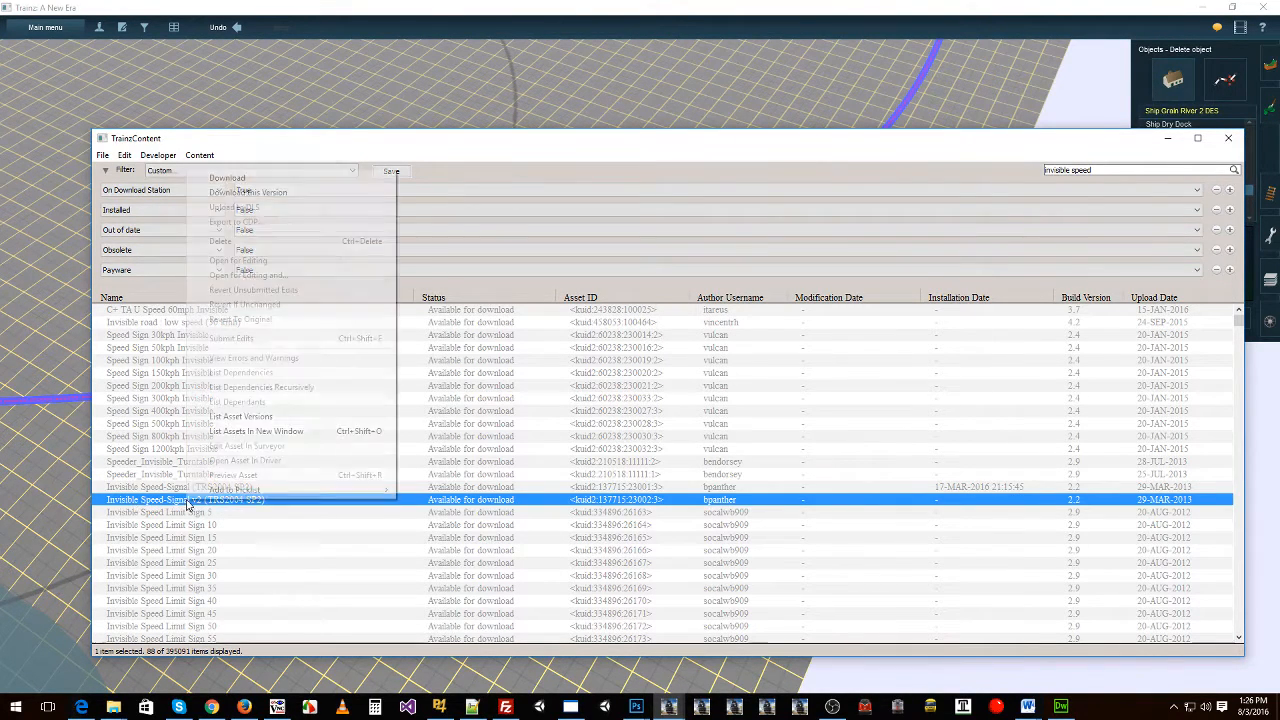
{"action": "left_click", "coordinate": [228, 178]}
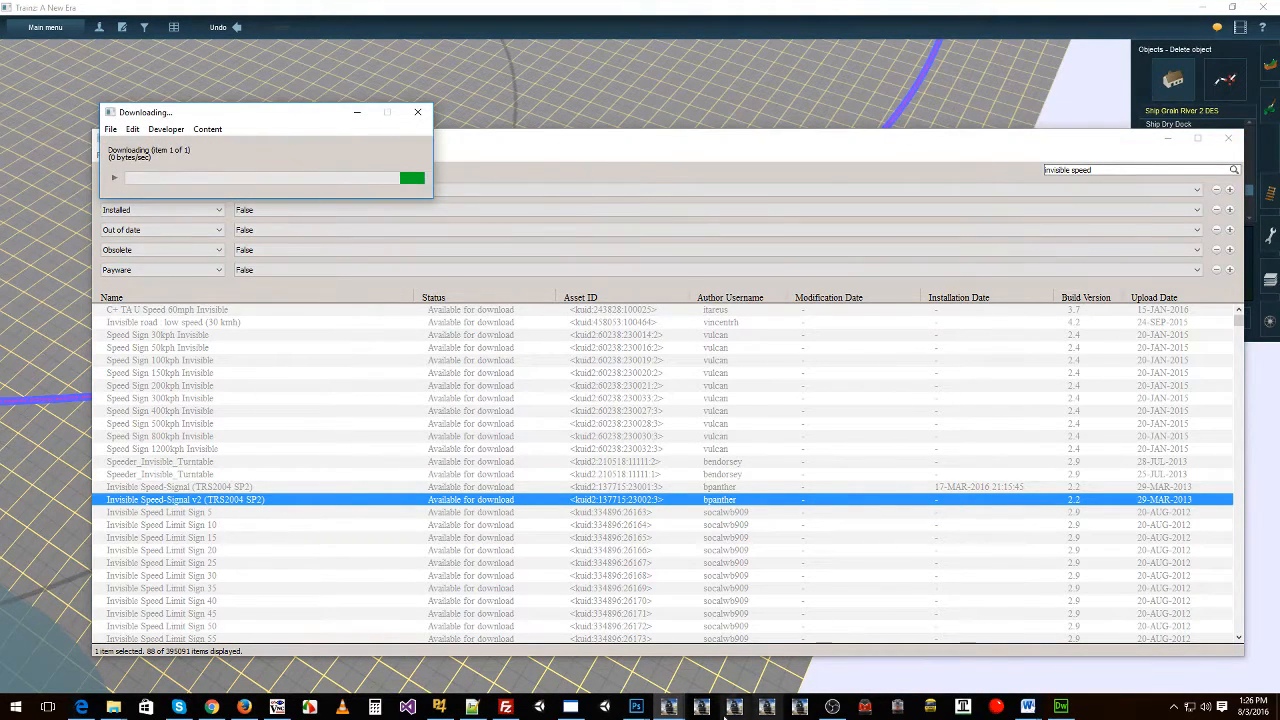
Step: Bring up the earlier running download and expand its log to check the installation progress
{"action": "left_click", "coordinate": [670, 706]}
{"action": "left_click", "coordinate": [916, 641]}
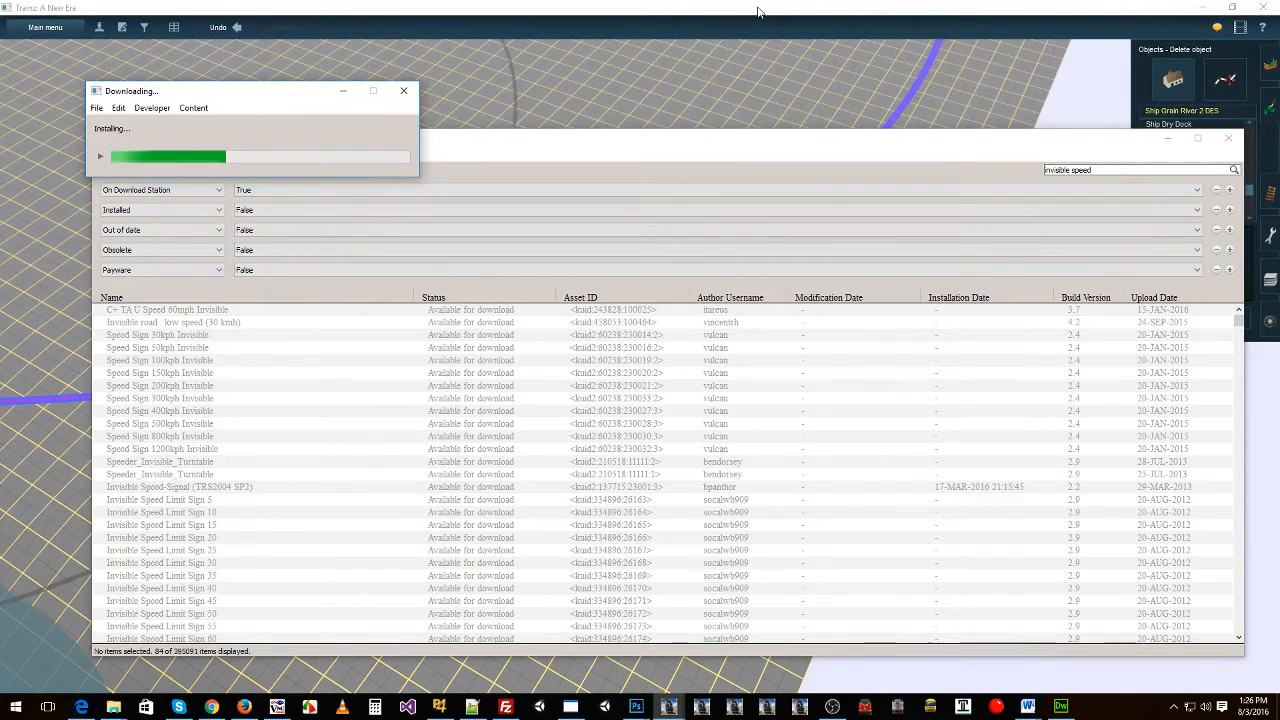
{"action": "left_click", "coordinate": [99, 158]}
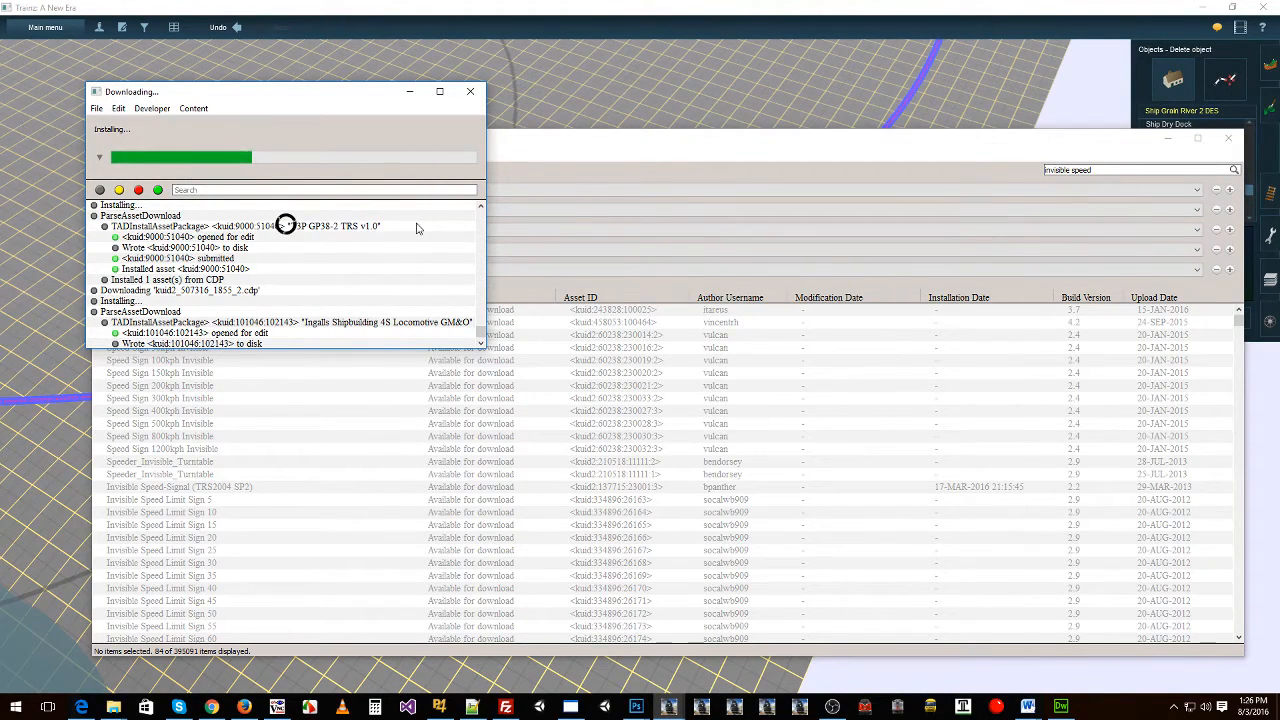
Step: Return to the route, place an Invisible Speed-Signal v2 on the track just ahead of the helicopter and activate track object rotation
{"action": "left_click", "coordinate": [626, 9]}
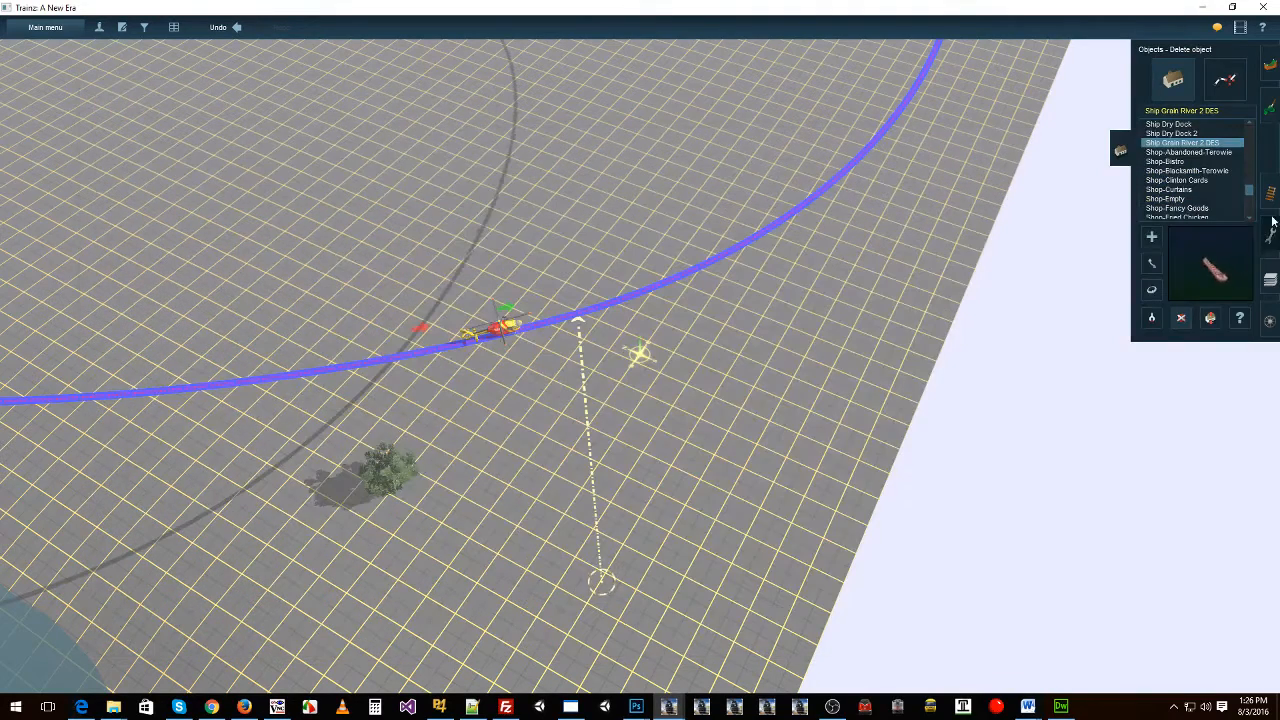
{"action": "left_click", "coordinate": [1228, 83]}
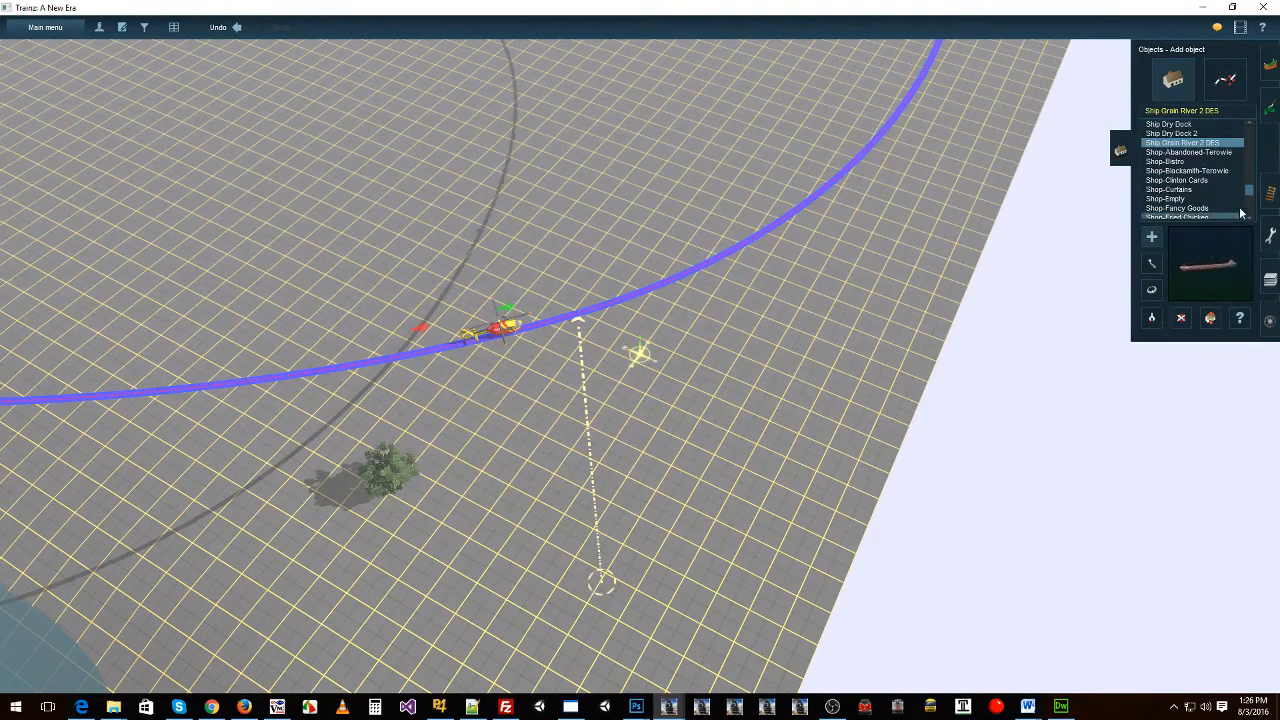
{"action": "left_click", "coordinate": [1272, 190]}
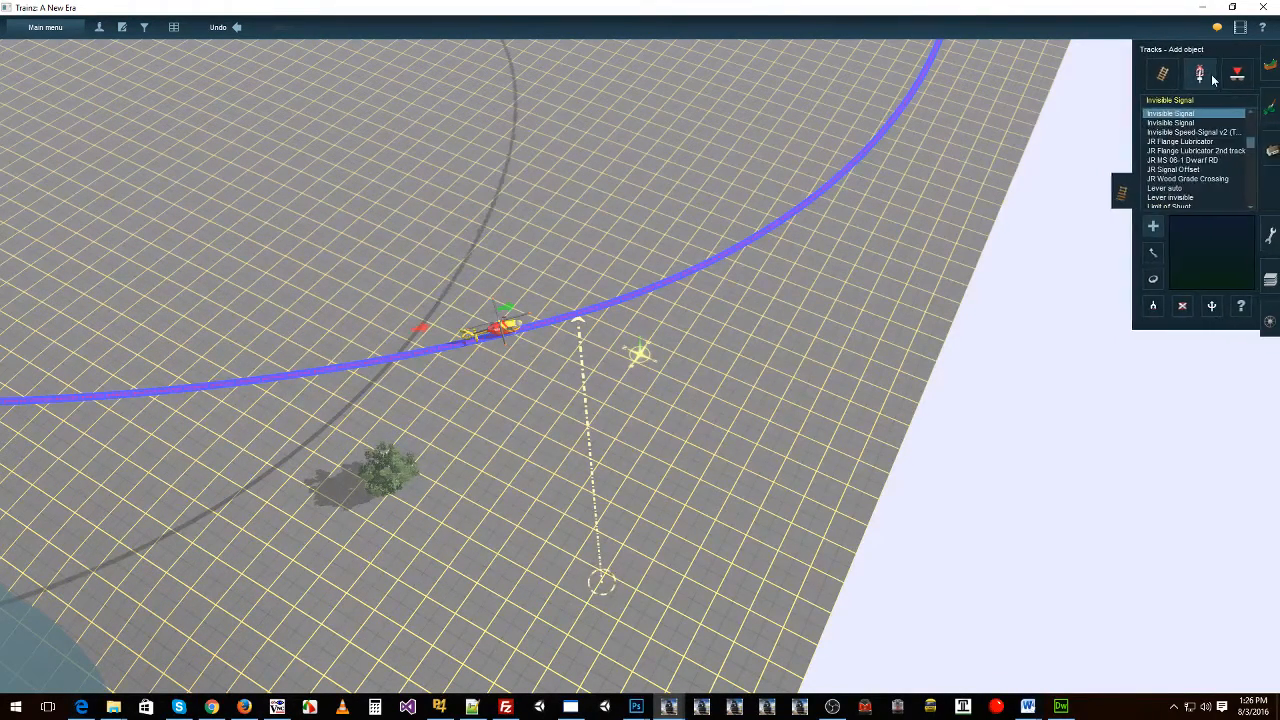
{"action": "left_click", "coordinate": [1210, 134]}
{"action": "right_click_drag", "start_coordinate": [604, 339], "coordinate": [703, 488]}
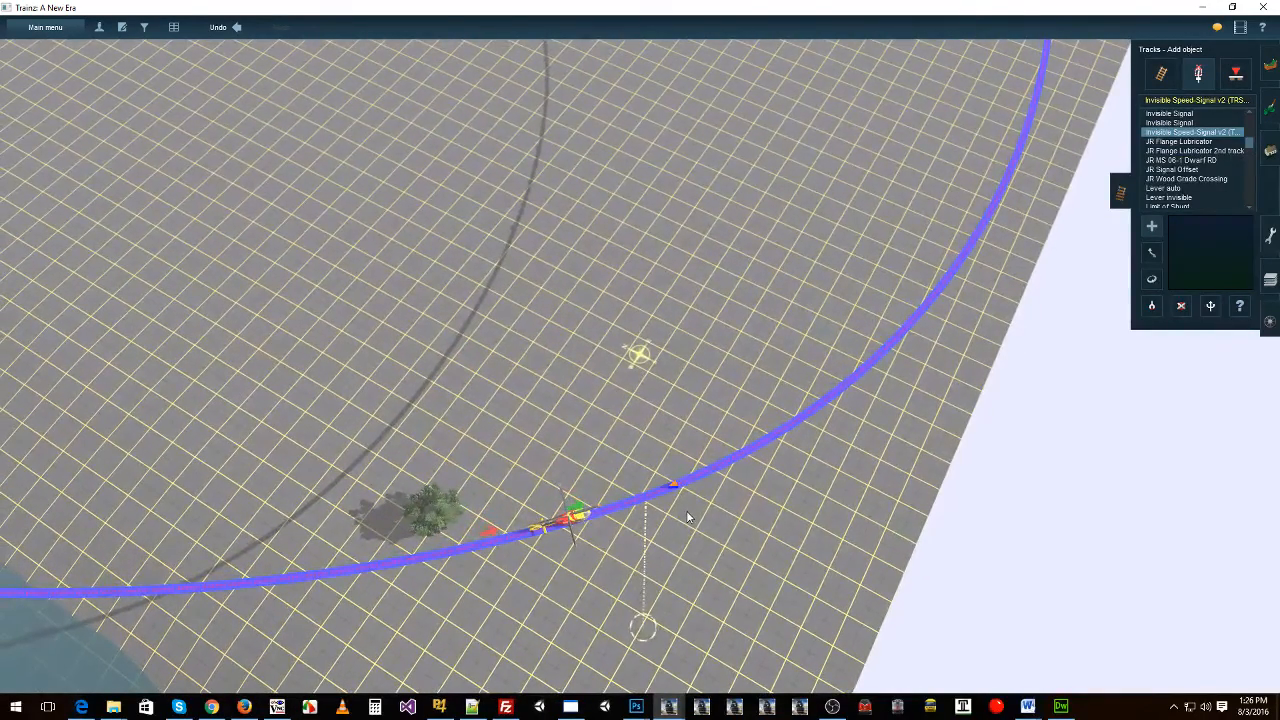
{"action": "left_click", "coordinate": [1151, 281]}
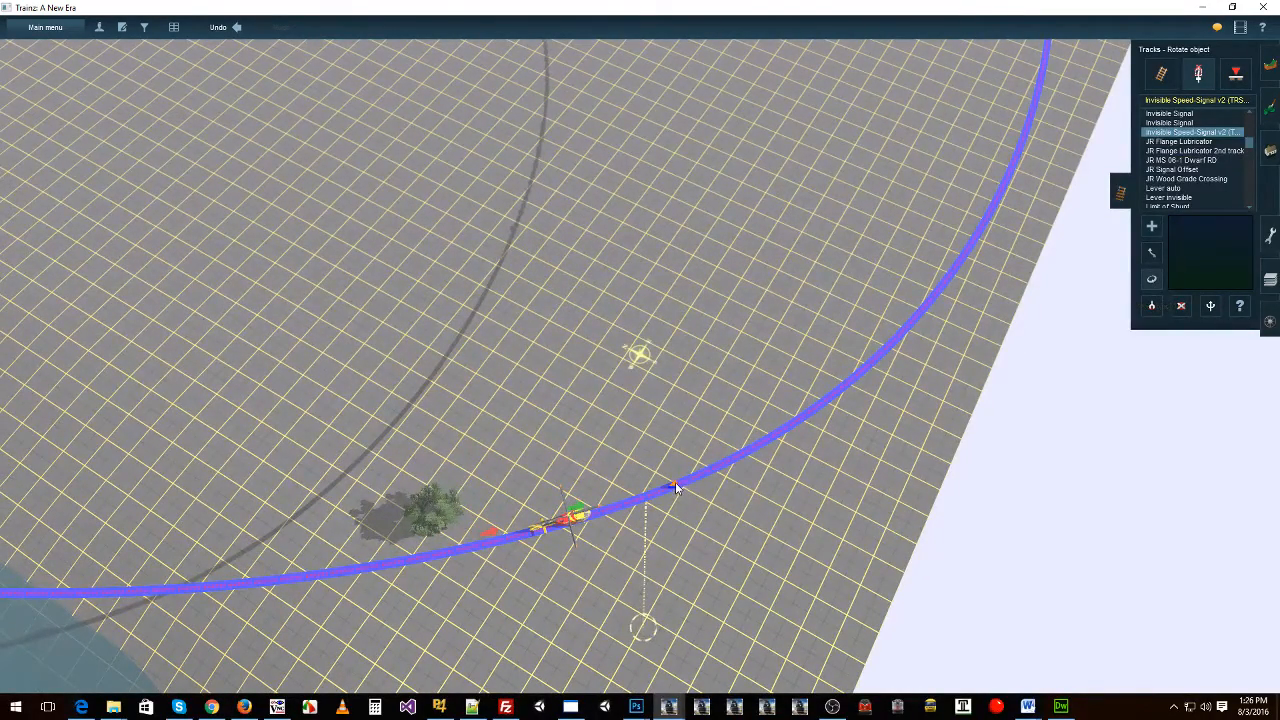
Step: Open the placed speed signal's properties and add a rule to its speed-signal settings
{"action": "scroll", "coordinate": [716, 520], "scroll_direction": "up", "scroll_amount": 2}
{"action": "right_click", "coordinate": [702, 526]}
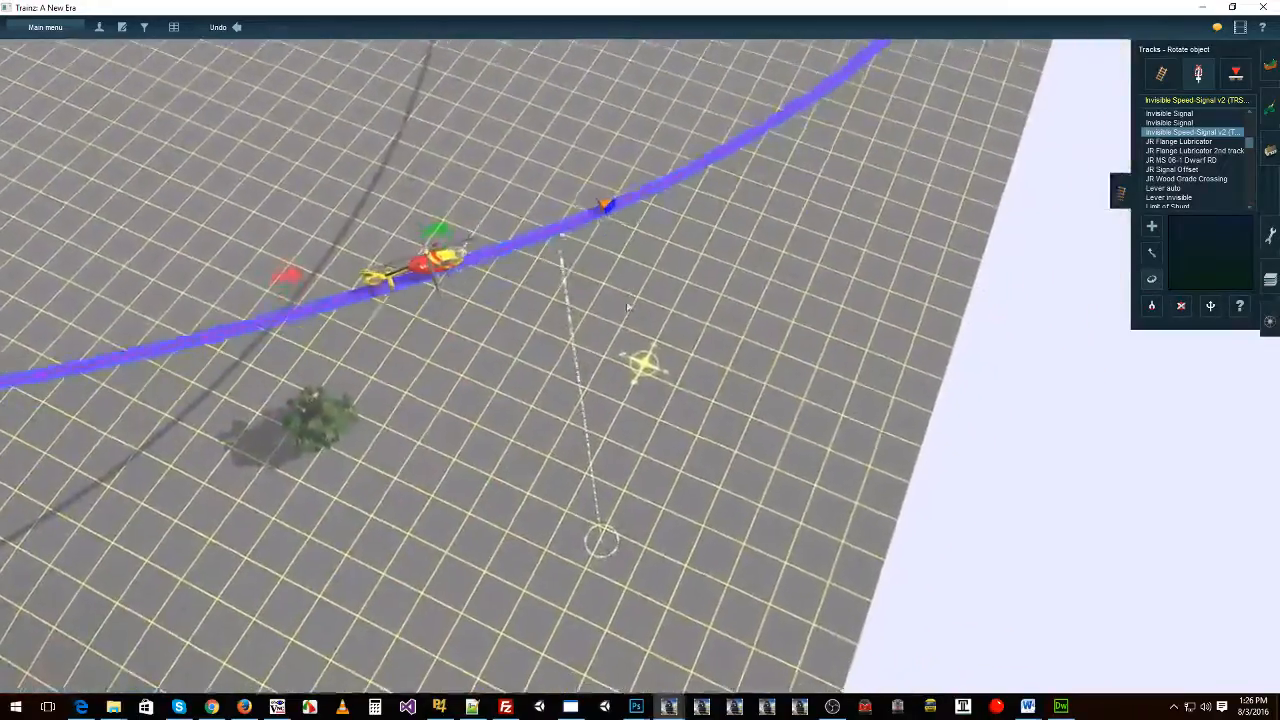
{"action": "scroll", "coordinate": [621, 301], "scroll_direction": "up", "scroll_amount": 2}
{"action": "right_click_drag", "start_coordinate": [621, 301], "coordinate": [938, 423]}
{"action": "left_click", "coordinate": [1239, 307]}
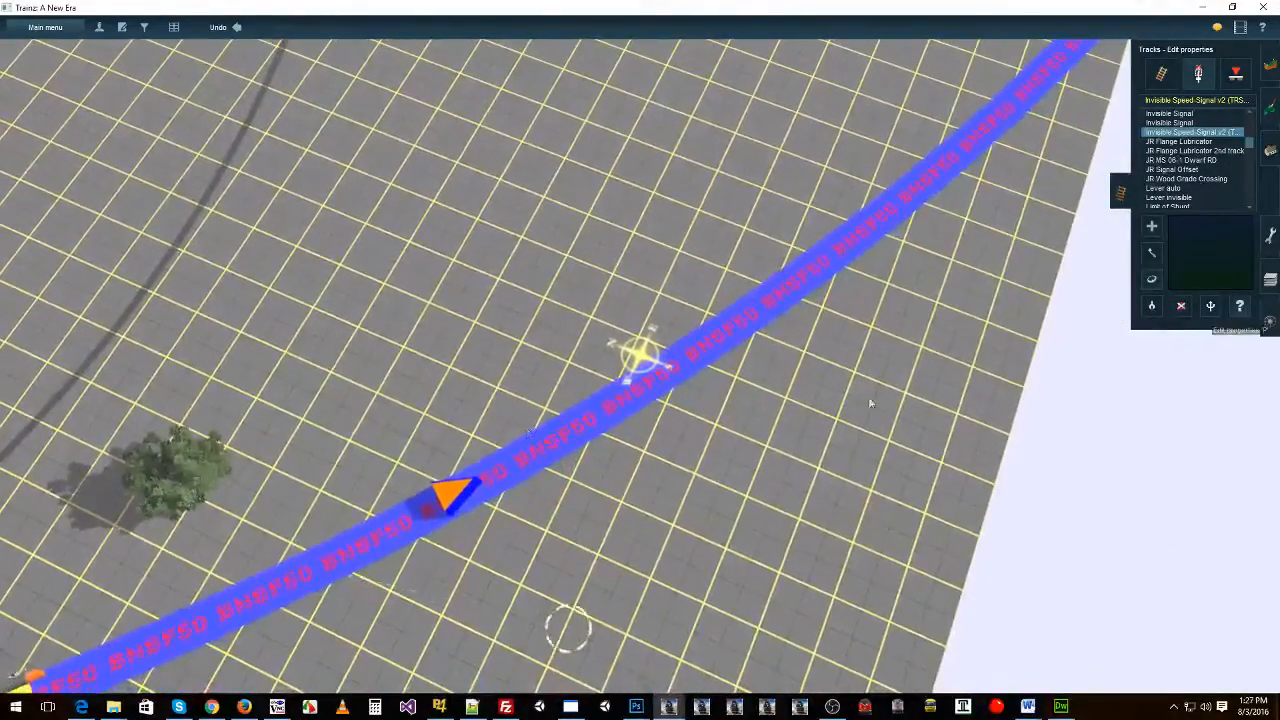
{"action": "left_click", "coordinate": [455, 492]}
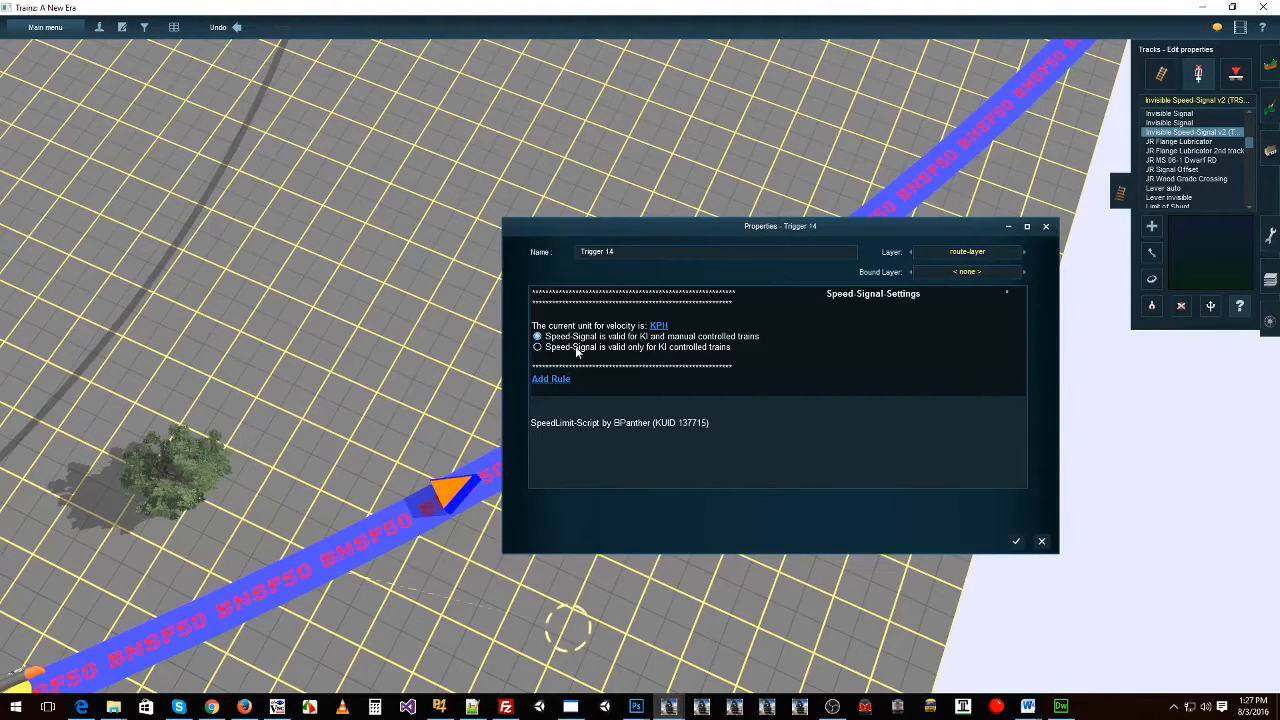
{"action": "left_click", "coordinate": [552, 379]}
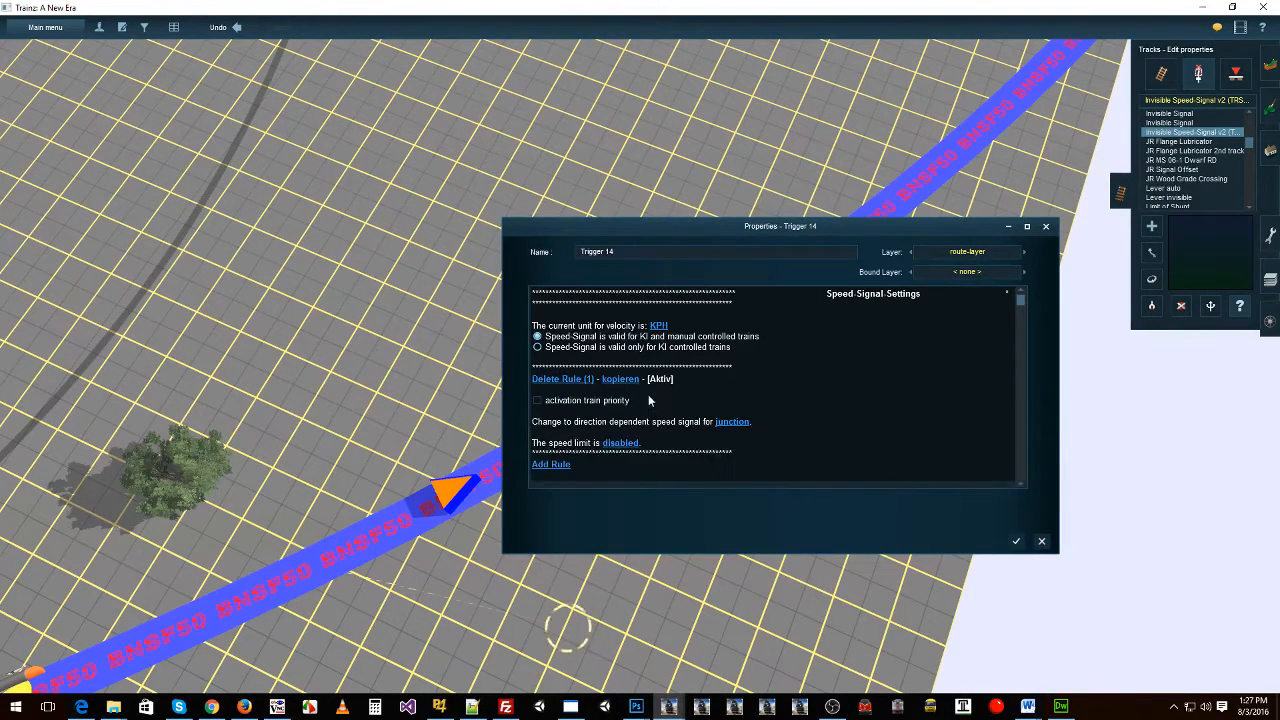
Step: Set the rule's speed limit to 150 KPH and accept the signal's properties
{"action": "left_click", "coordinate": [619, 444]}
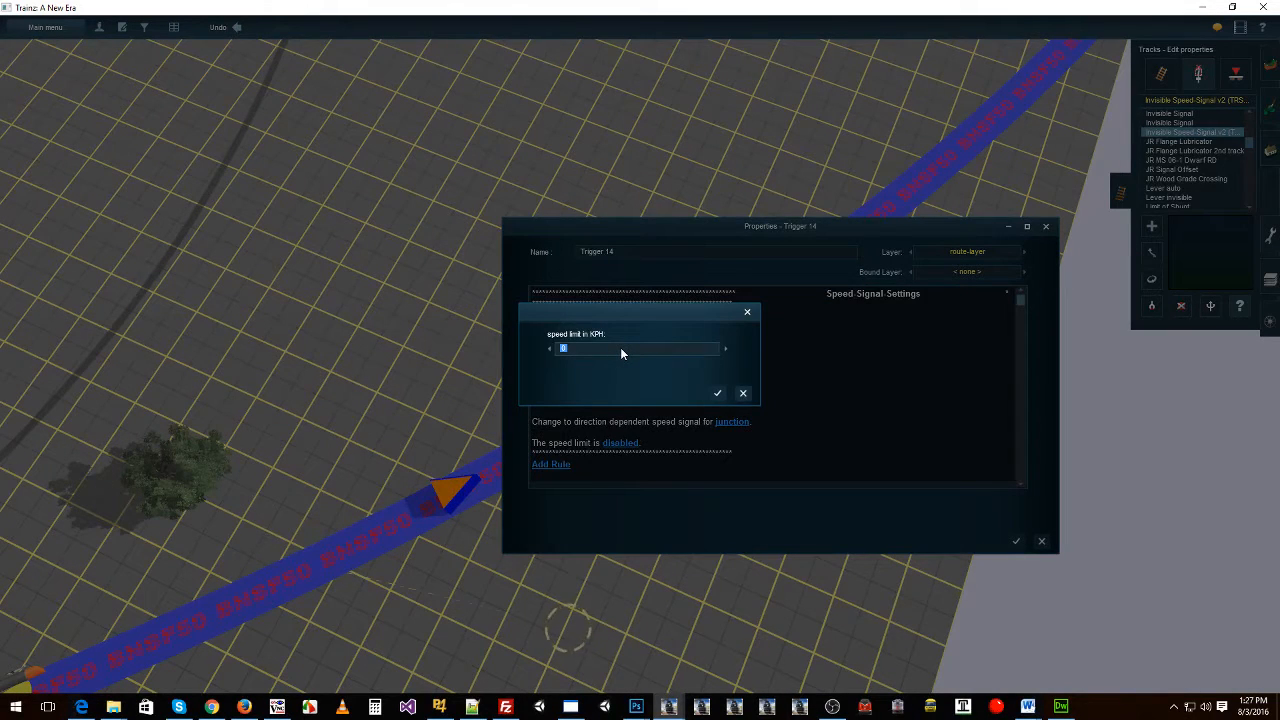
{"action": "type", "text": "150"}
{"action": "left_click", "coordinate": [717, 394]}
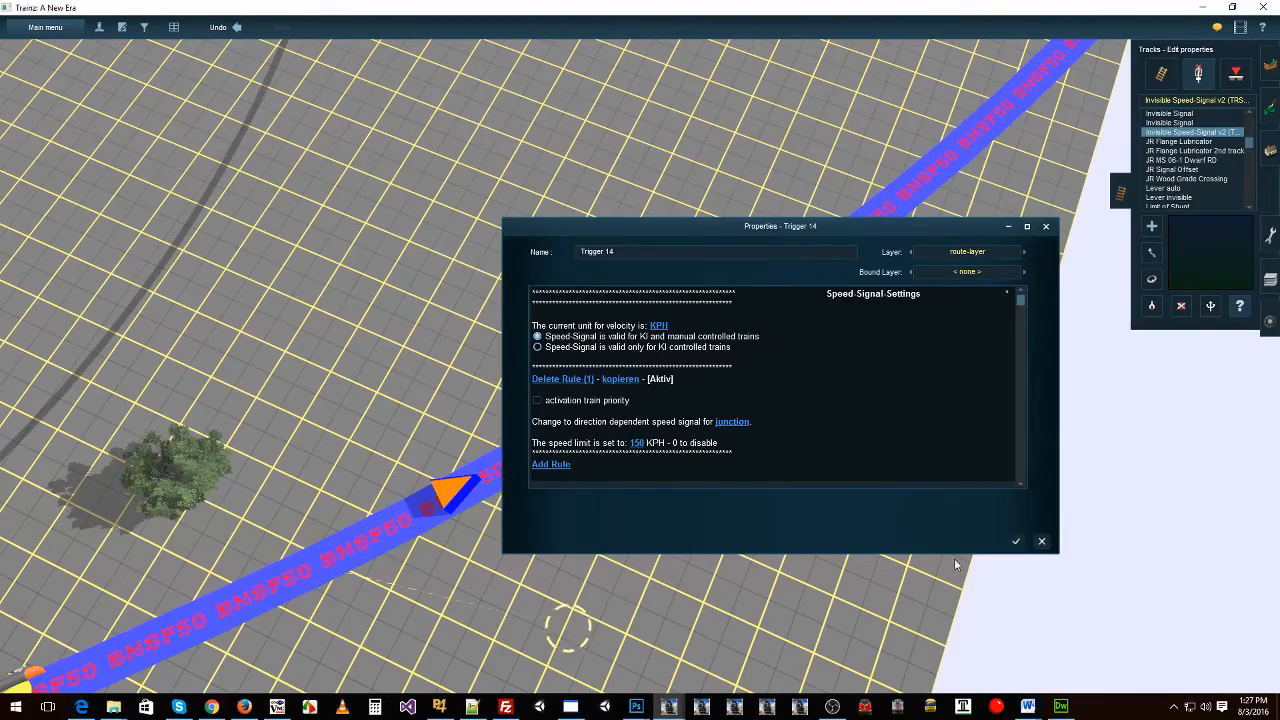
{"action": "left_click", "coordinate": [1016, 541]}
{"action": "scroll", "coordinate": [580, 271], "scroll_direction": "down", "scroll_amount": 5}
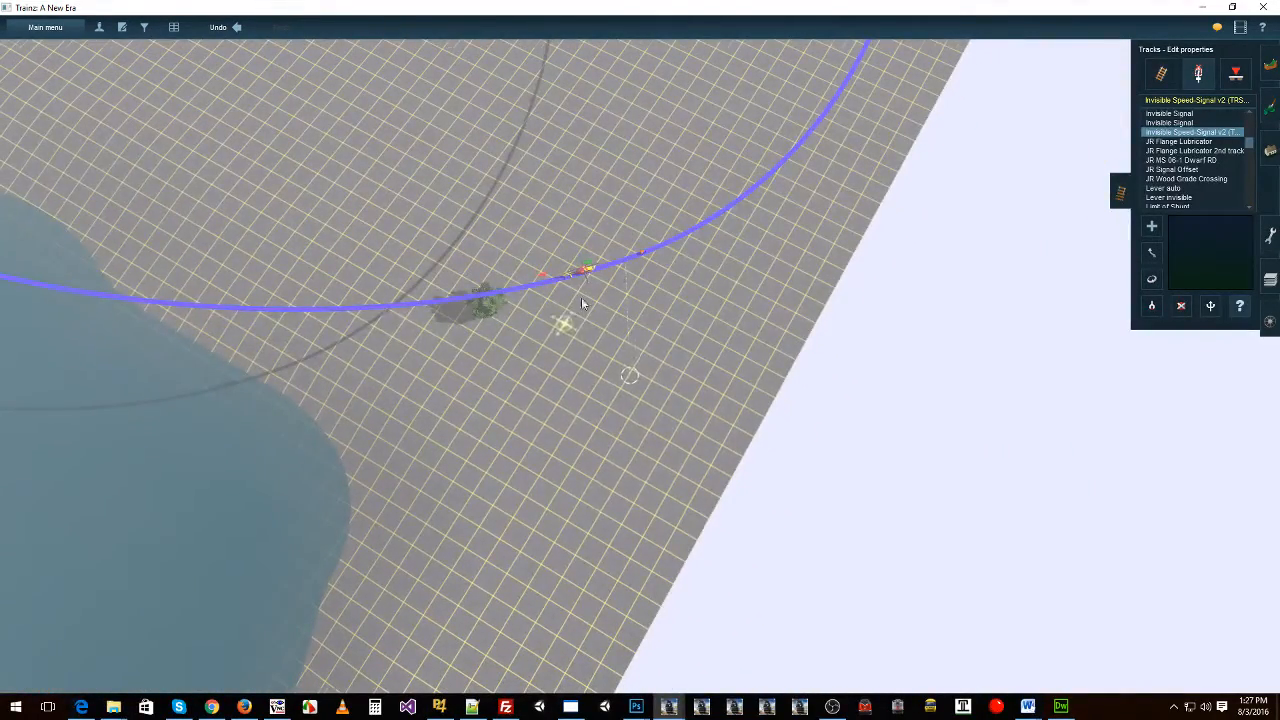
{"action": "key", "text": "Right"}
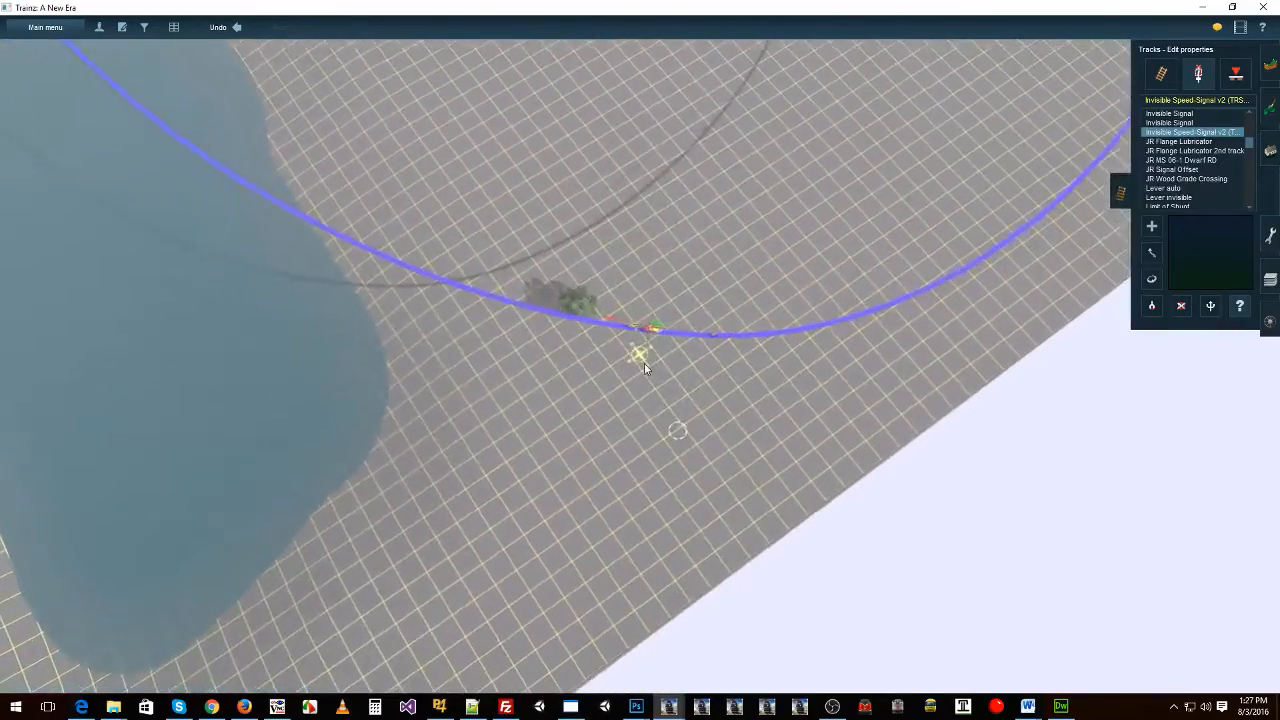
{"action": "key", "text": "Right"}
{"action": "right_click_drag", "start_coordinate": [466, 310], "coordinate": [654, 369]}
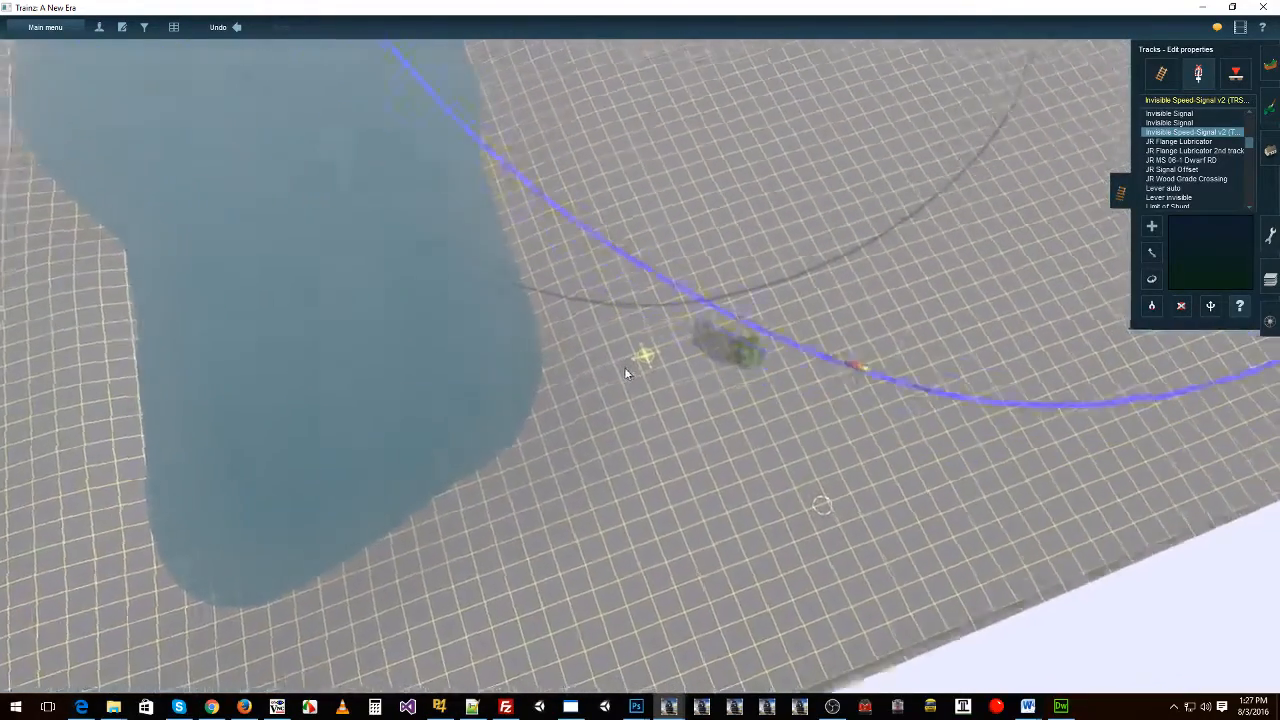
{"action": "key", "text": "Down"}
{"action": "right_click_drag", "start_coordinate": [567, 300], "coordinate": [620, 364]}
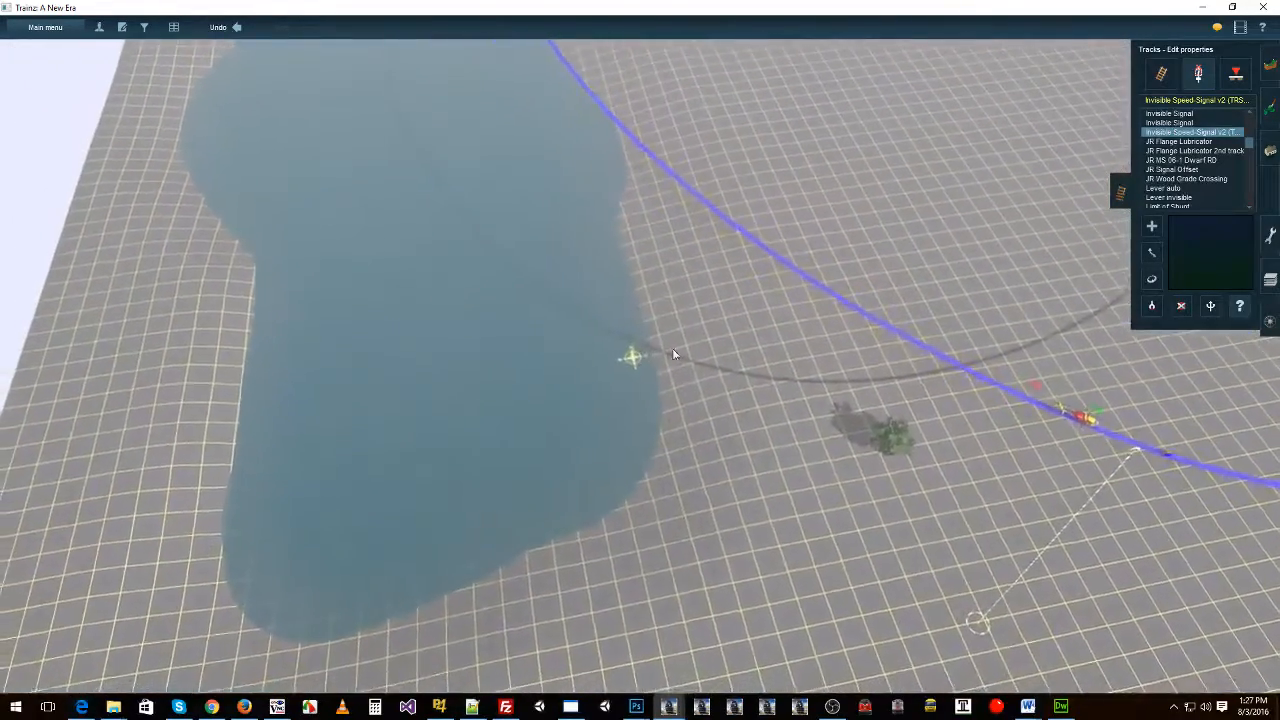
{"action": "key", "text": "alt+Tab"}
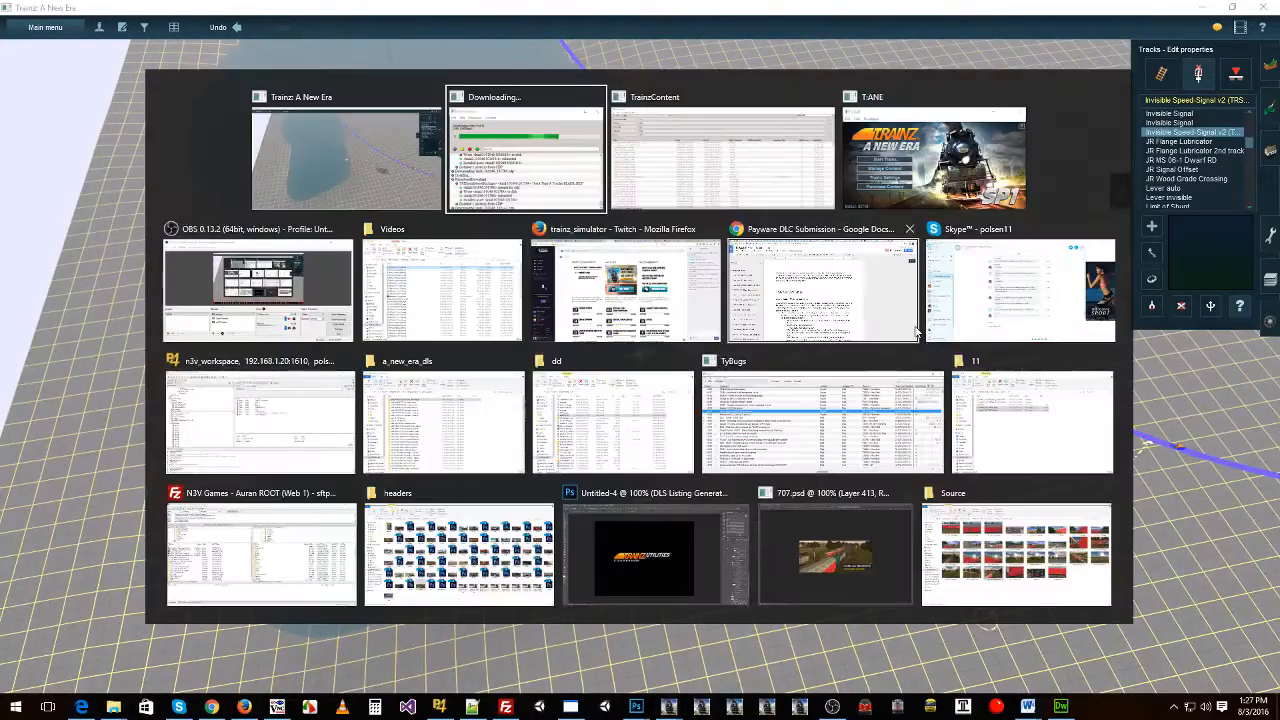
{"action": "left_click", "coordinate": [756, 170]}
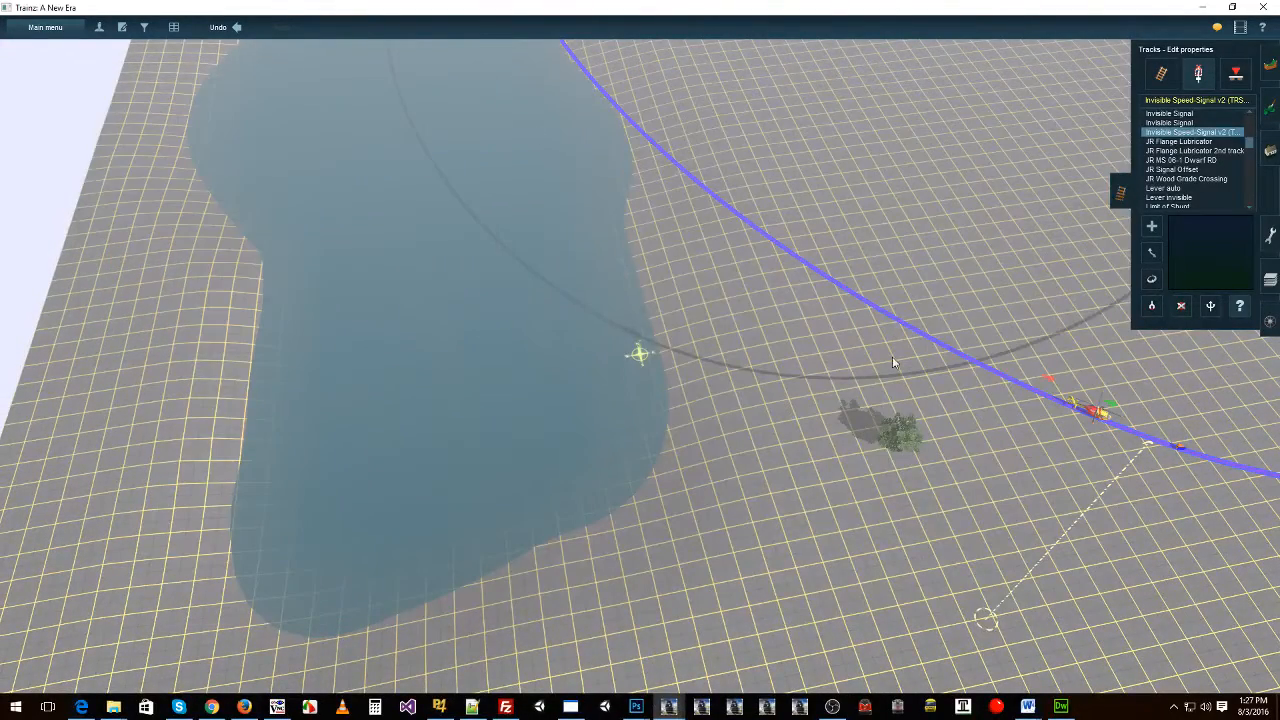
Step: Search the list of trains to add for "ship"
{"action": "left_click", "coordinate": [1266, 323]}
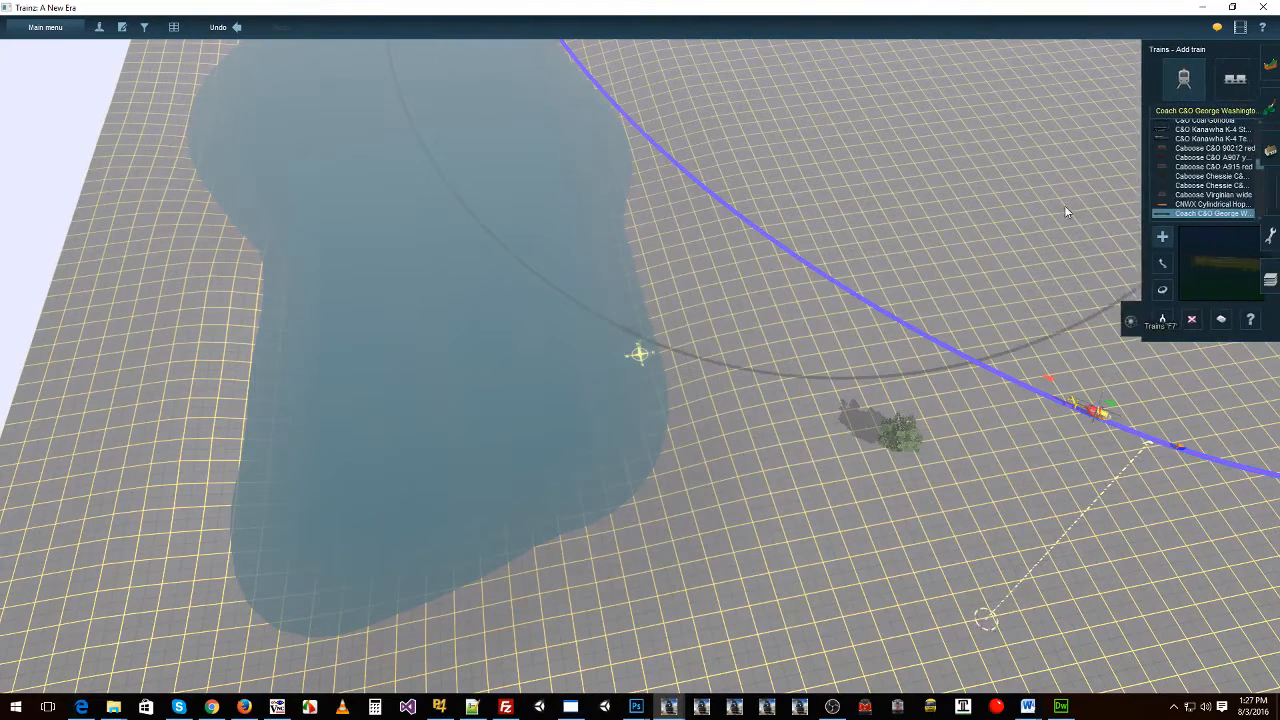
{"action": "key", "text": "Down"}
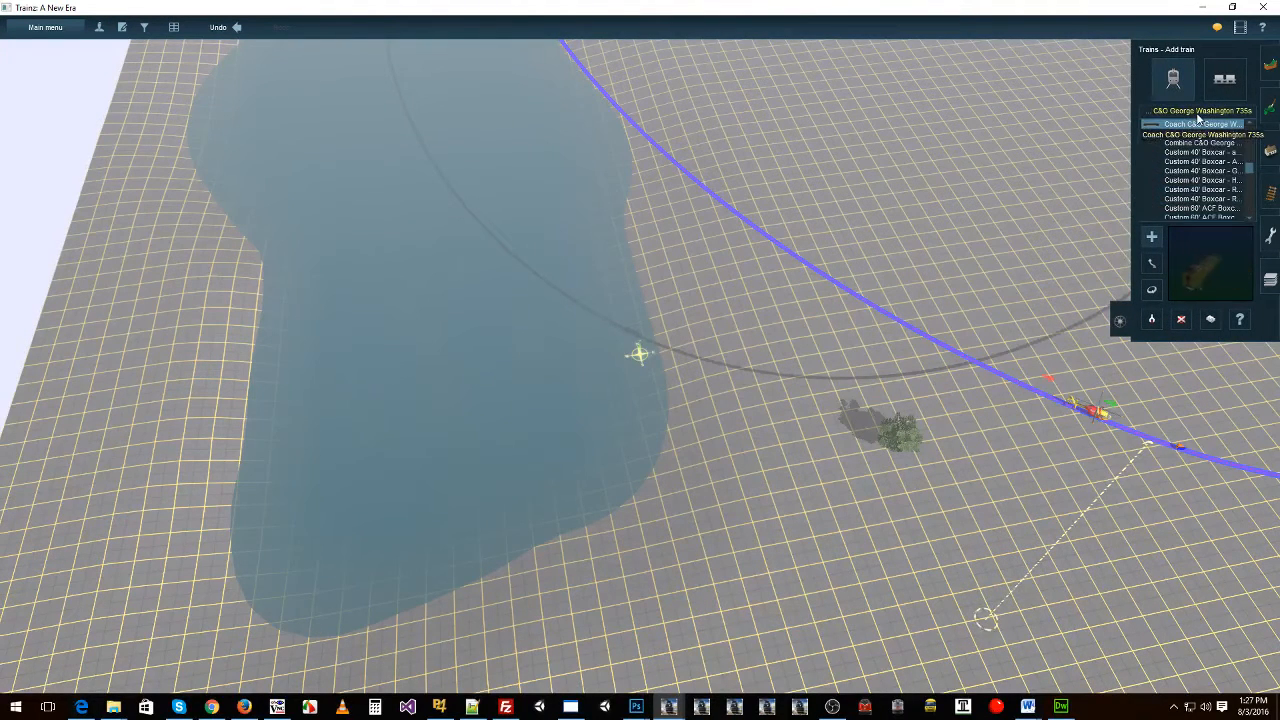
{"action": "type", "text": "ship"}
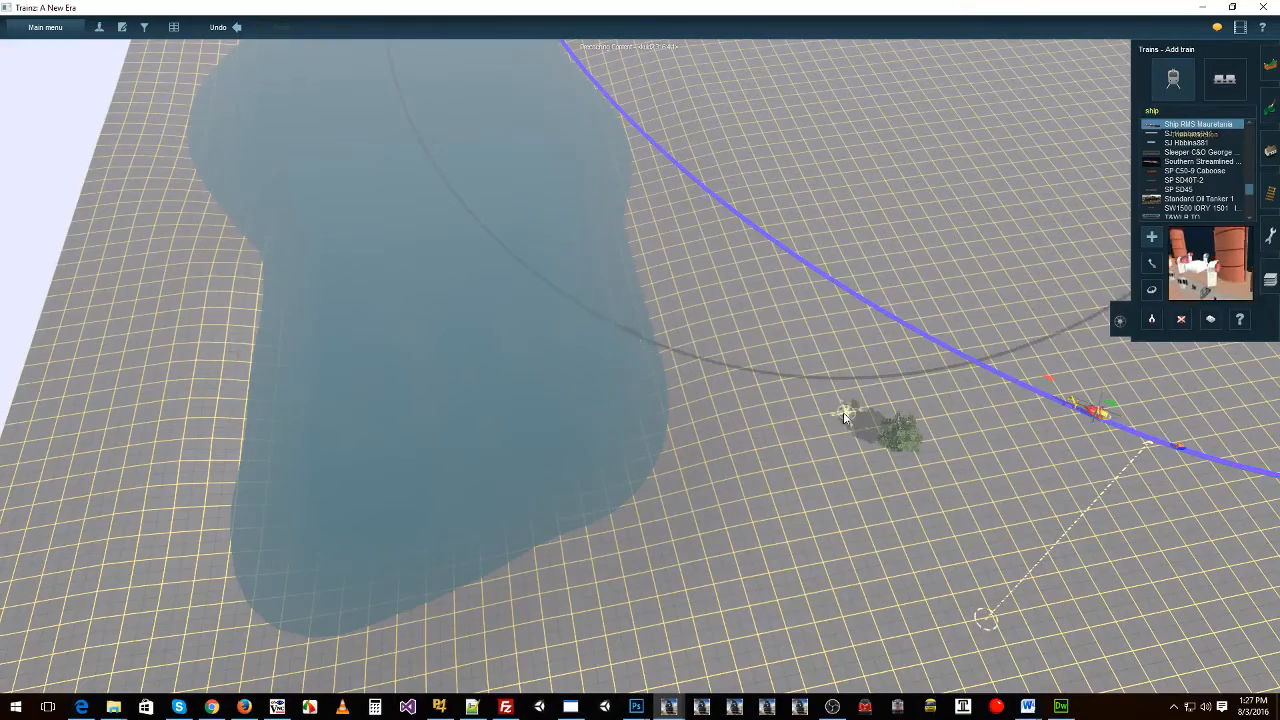
Step: Save the route, overwriting the existing route and the existing session
{"action": "key", "text": "ctrl+s"}
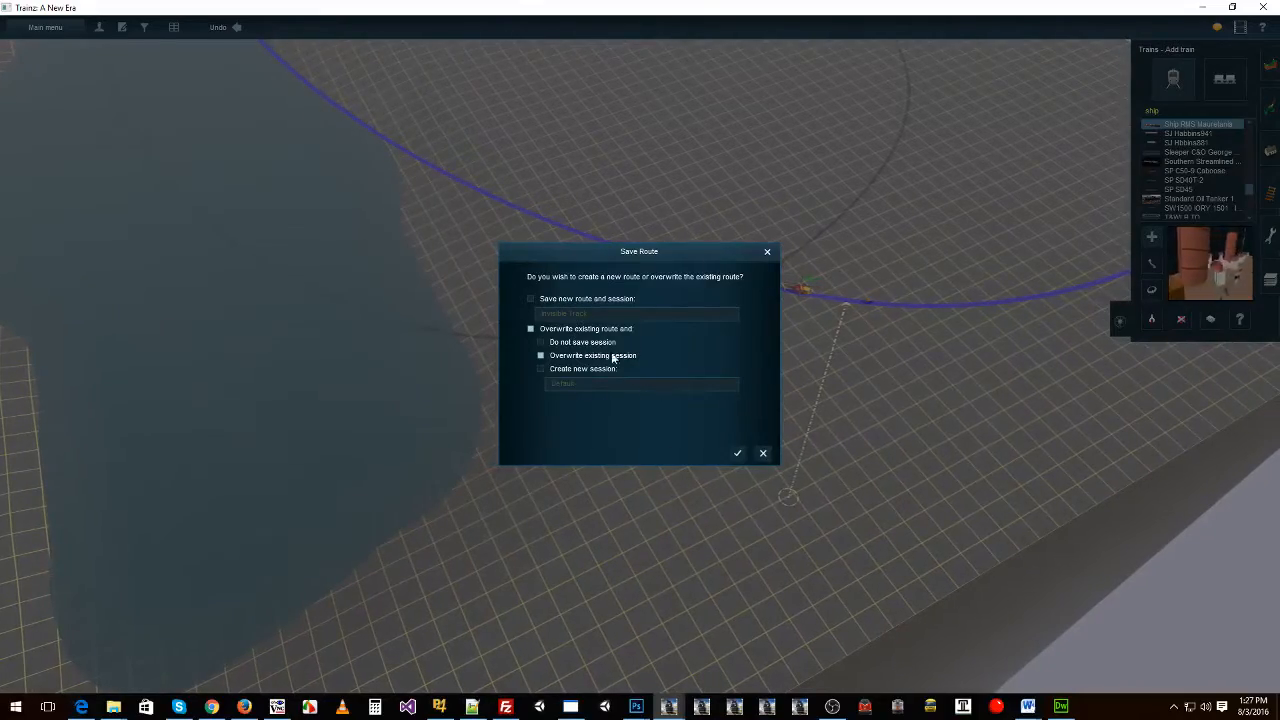
{"action": "left_click", "coordinate": [736, 455]}
{"action": "left_click", "coordinate": [682, 350]}
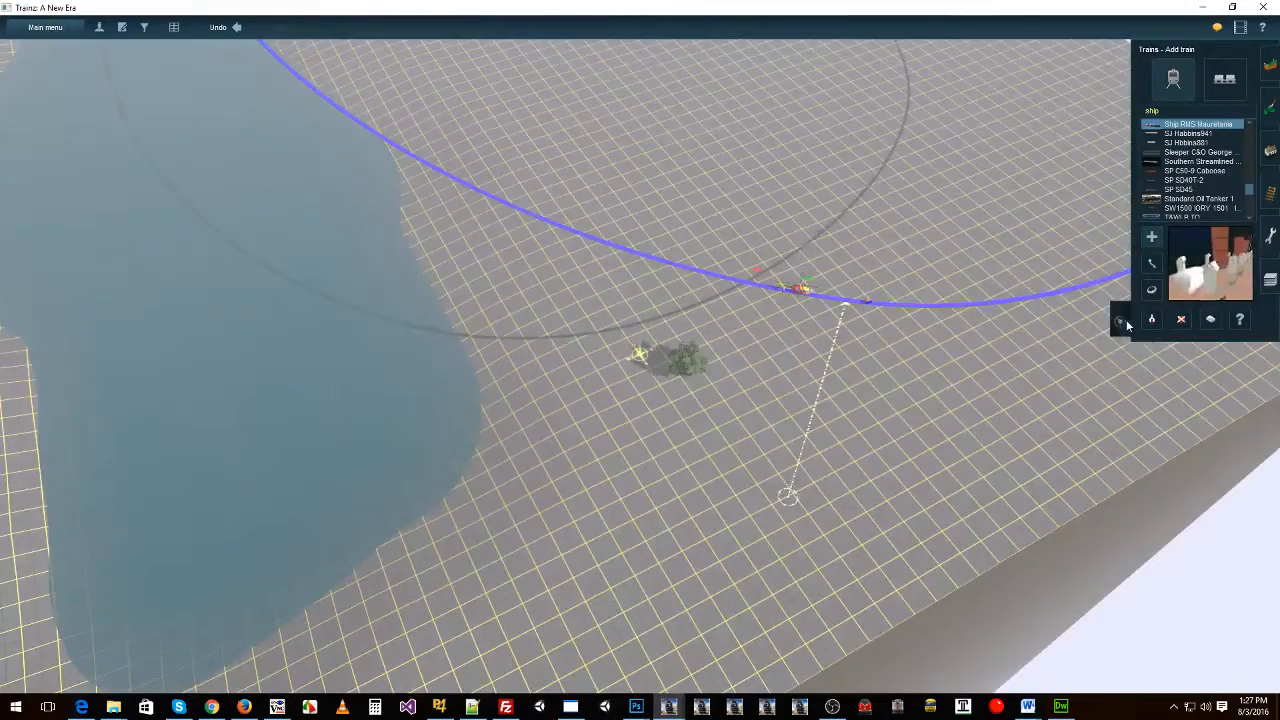
Step: Lower the lake's water to a level of -12.06 around the submerged invisible track
{"action": "left_click", "coordinate": [1153, 237]}
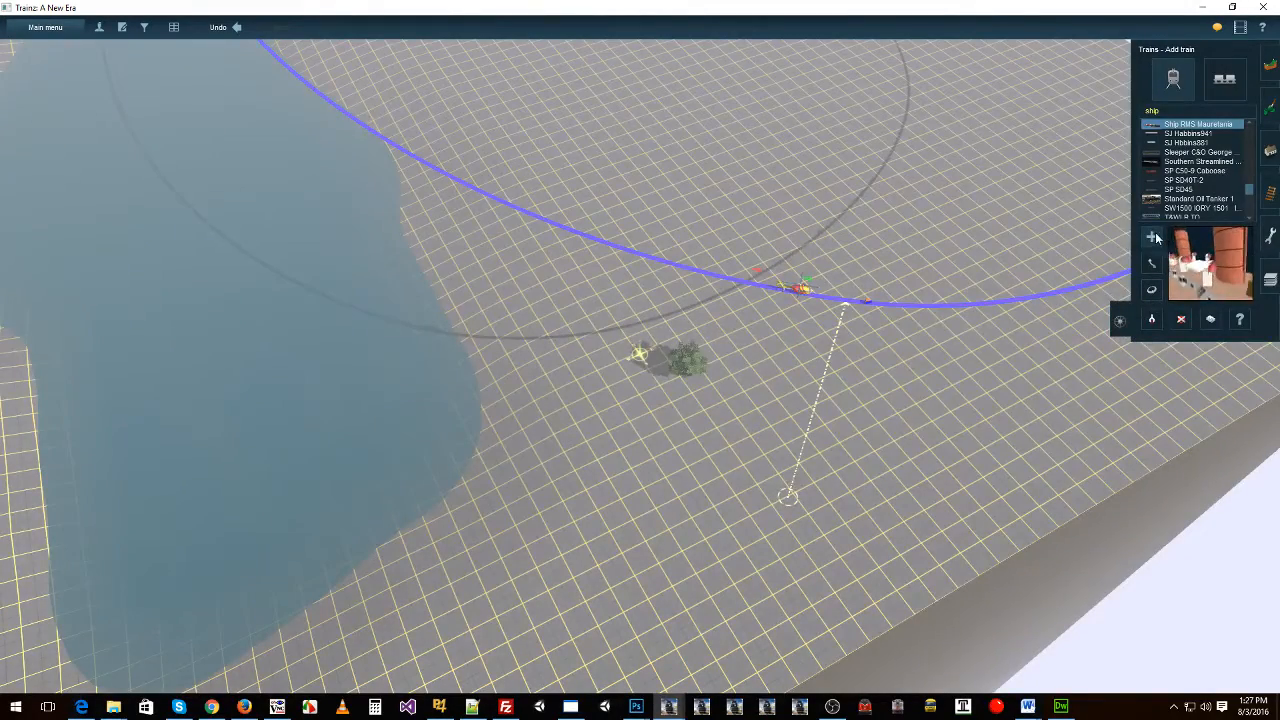
{"action": "right_click_drag", "start_coordinate": [335, 373], "coordinate": [497, 423]}
{"action": "right_click", "coordinate": [498, 426]}
{"action": "scroll", "coordinate": [510, 422], "scroll_direction": "up", "scroll_amount": 5}
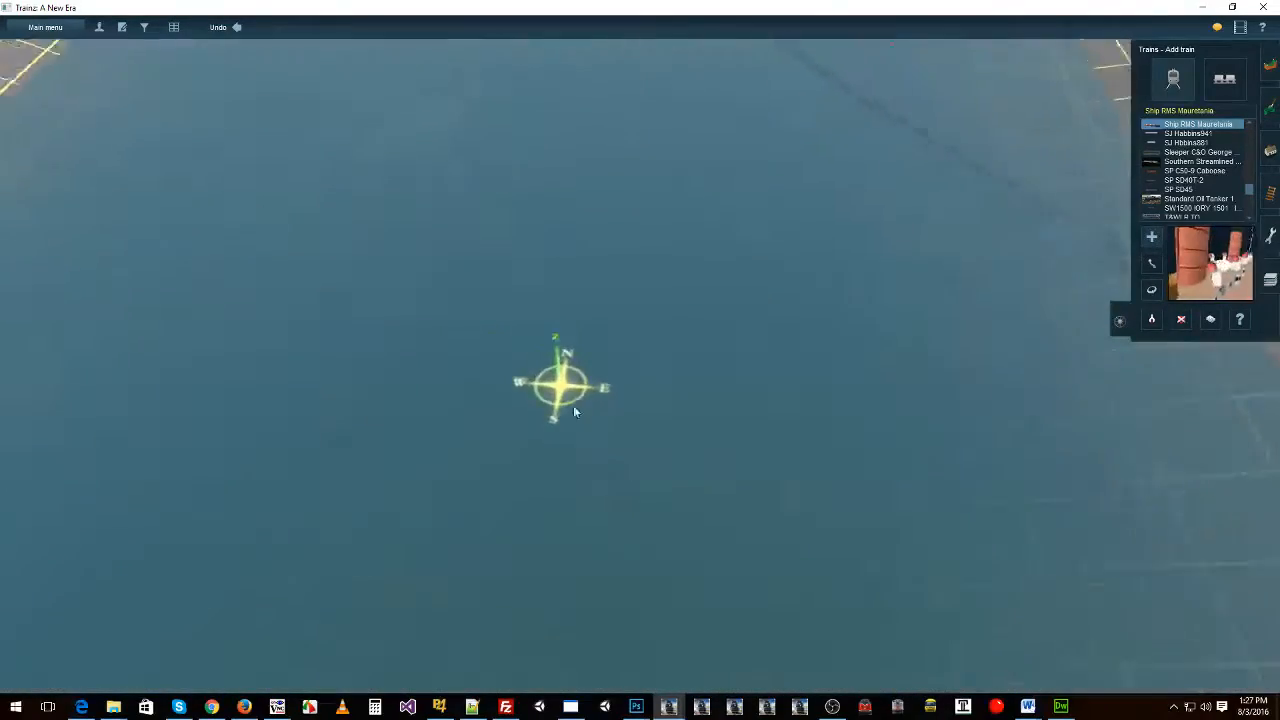
{"action": "right_click", "coordinate": [860, 388]}
{"action": "right_click", "coordinate": [621, 206]}
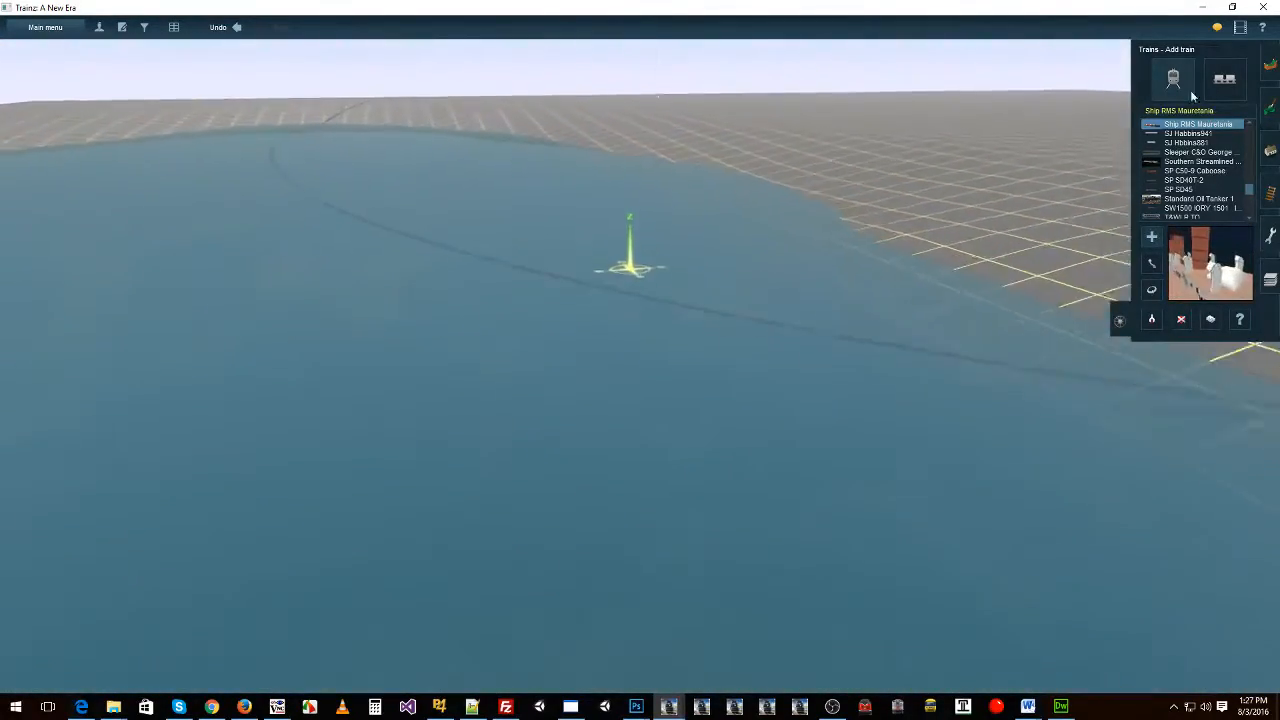
{"action": "left_click", "coordinate": [1270, 65]}
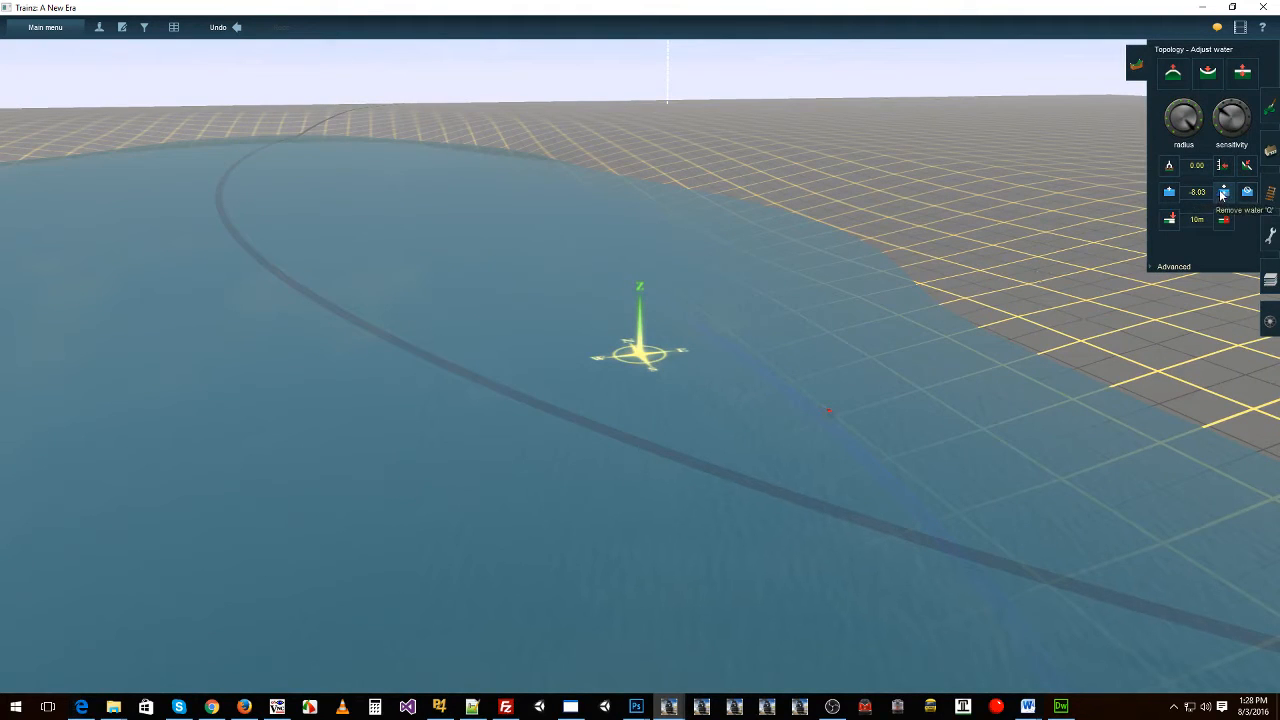
{"action": "left_click", "coordinate": [677, 330]}
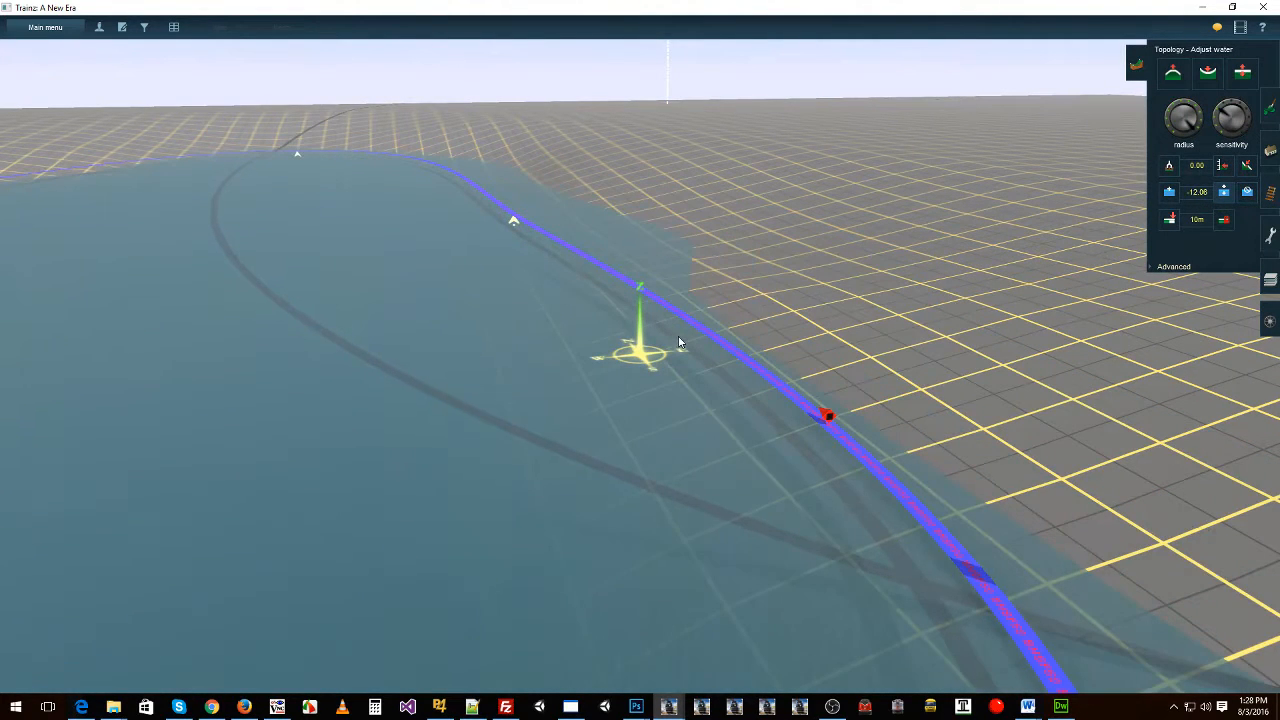
Step: Place the Ship RMS Mauretania on the curved invisible track in the lake
{"action": "left_click", "coordinate": [1271, 324]}
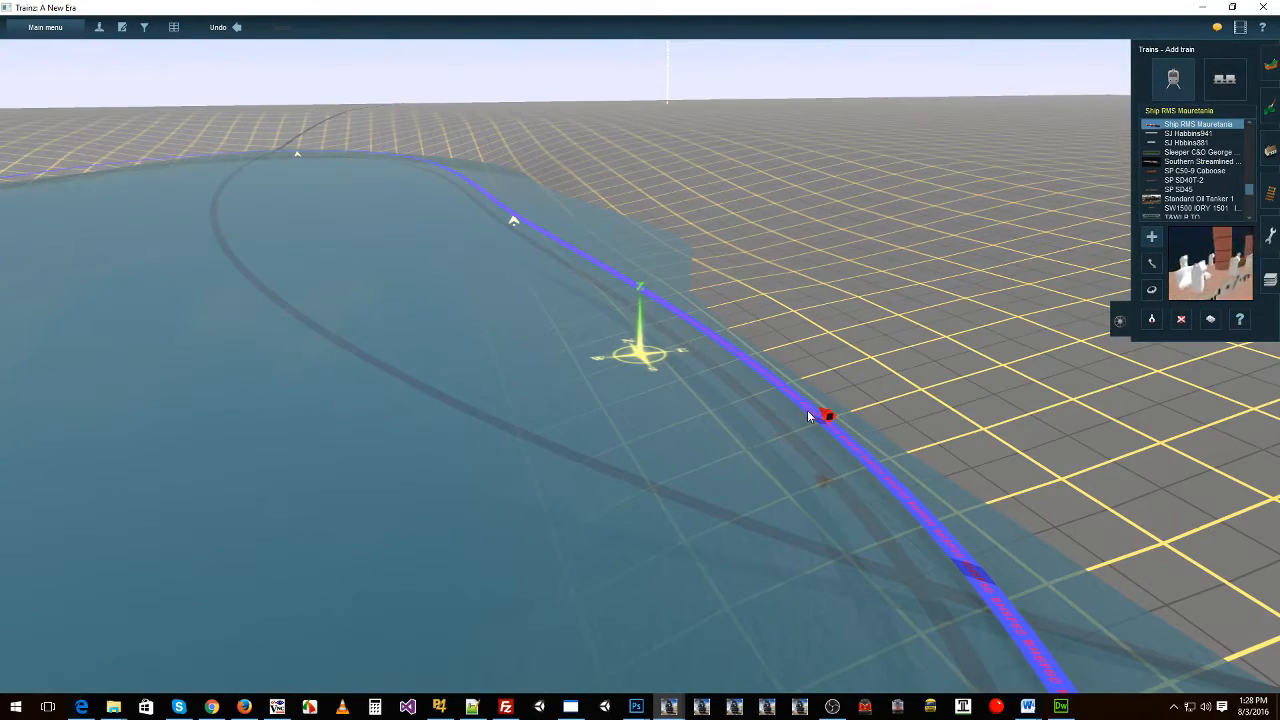
{"action": "right_click", "coordinate": [951, 543]}
{"action": "key", "text": "Left"}
{"action": "key", "text": "Up"}
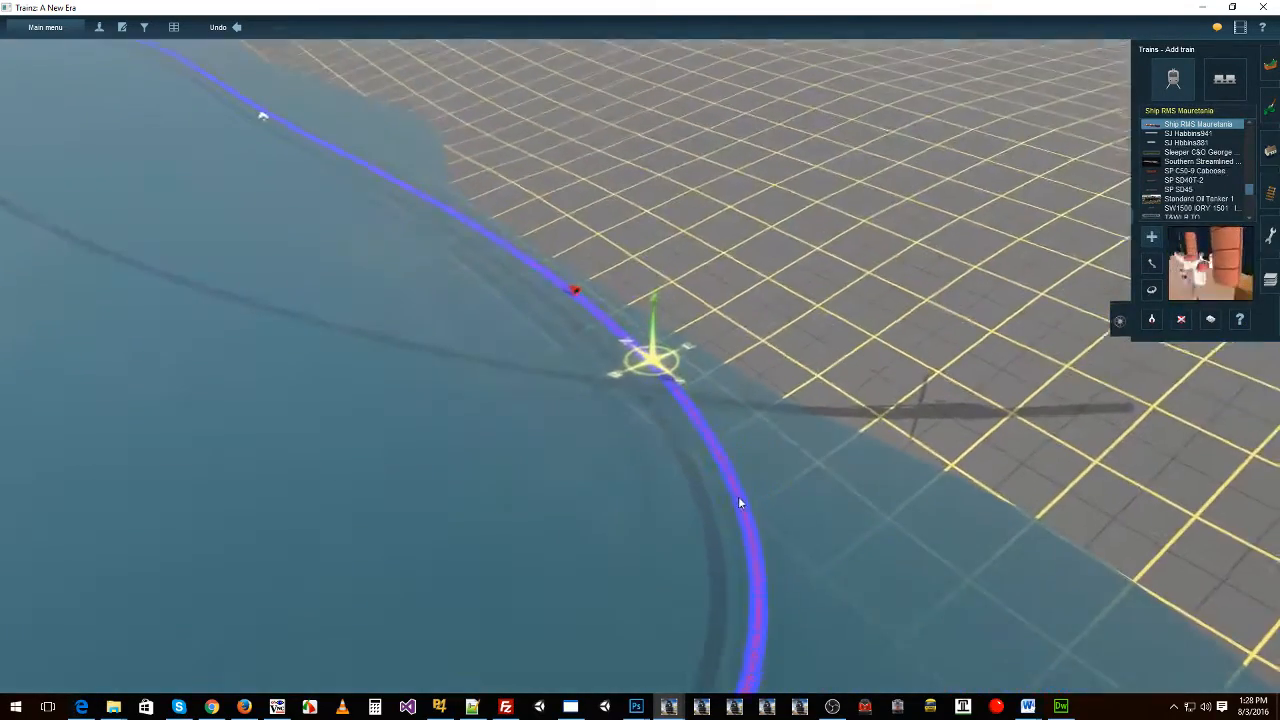
{"action": "left_click", "coordinate": [728, 502]}
{"action": "right_click", "coordinate": [510, 424]}
{"action": "scroll", "coordinate": [549, 396], "scroll_direction": "down", "scroll_amount": 5}
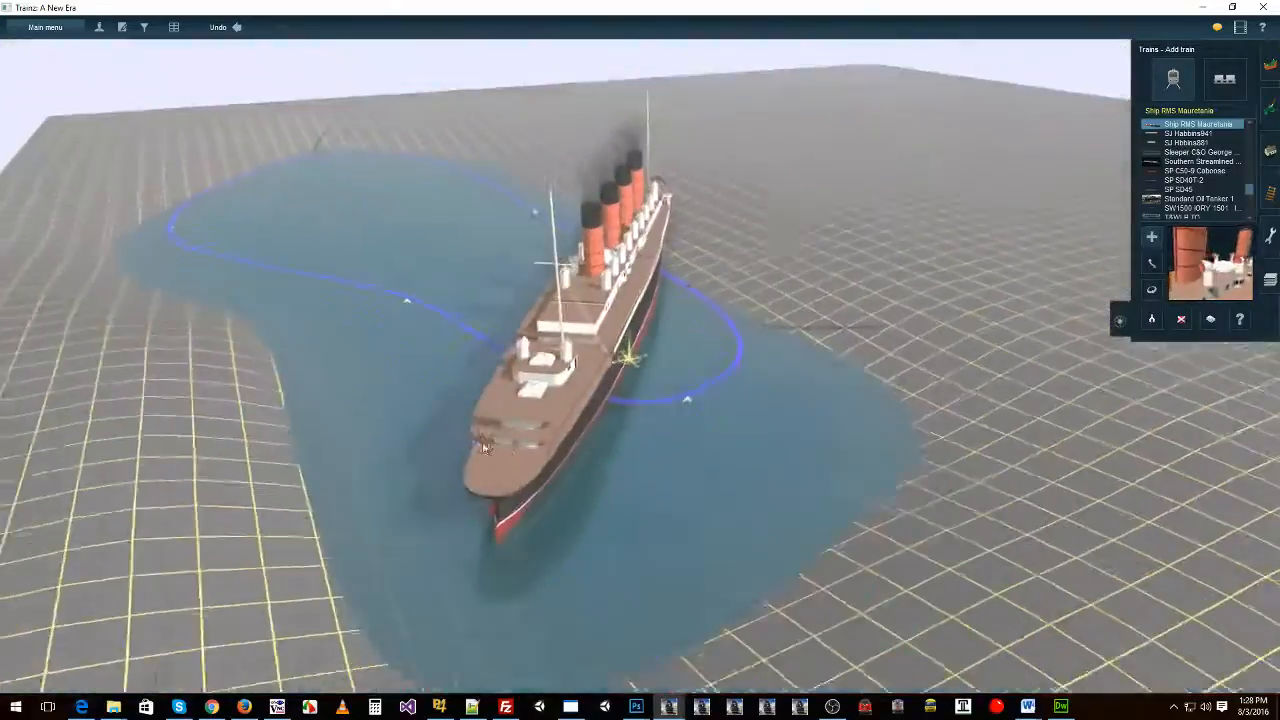
{"action": "key", "text": "Up"}
{"action": "key", "text": "Right"}
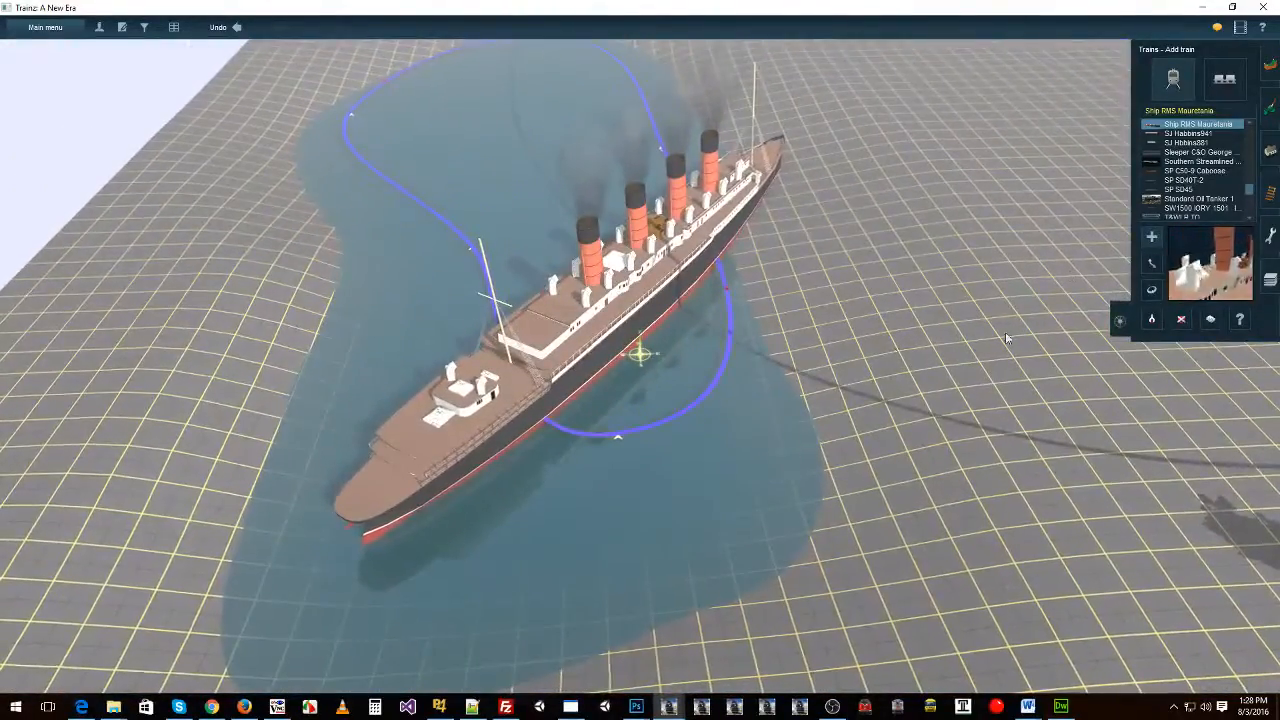
{"action": "scroll", "coordinate": [685, 399], "scroll_direction": "down", "scroll_amount": 5}
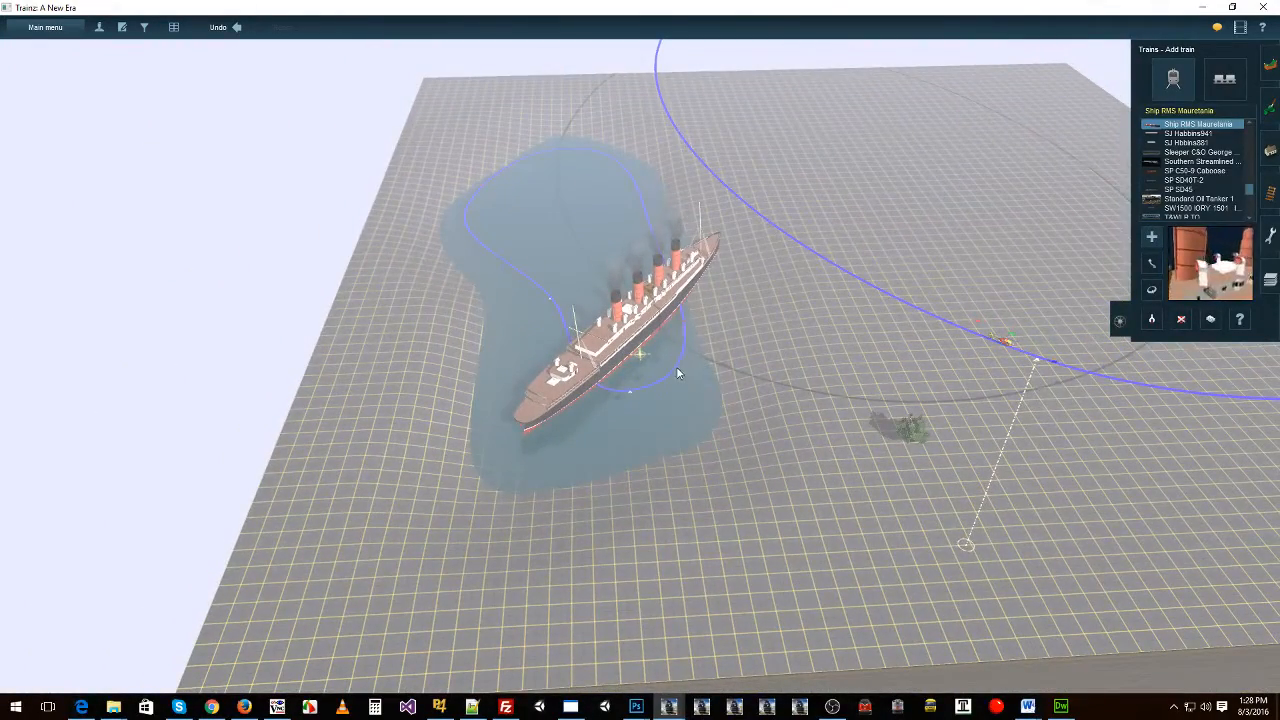
{"action": "key", "text": "Up"}
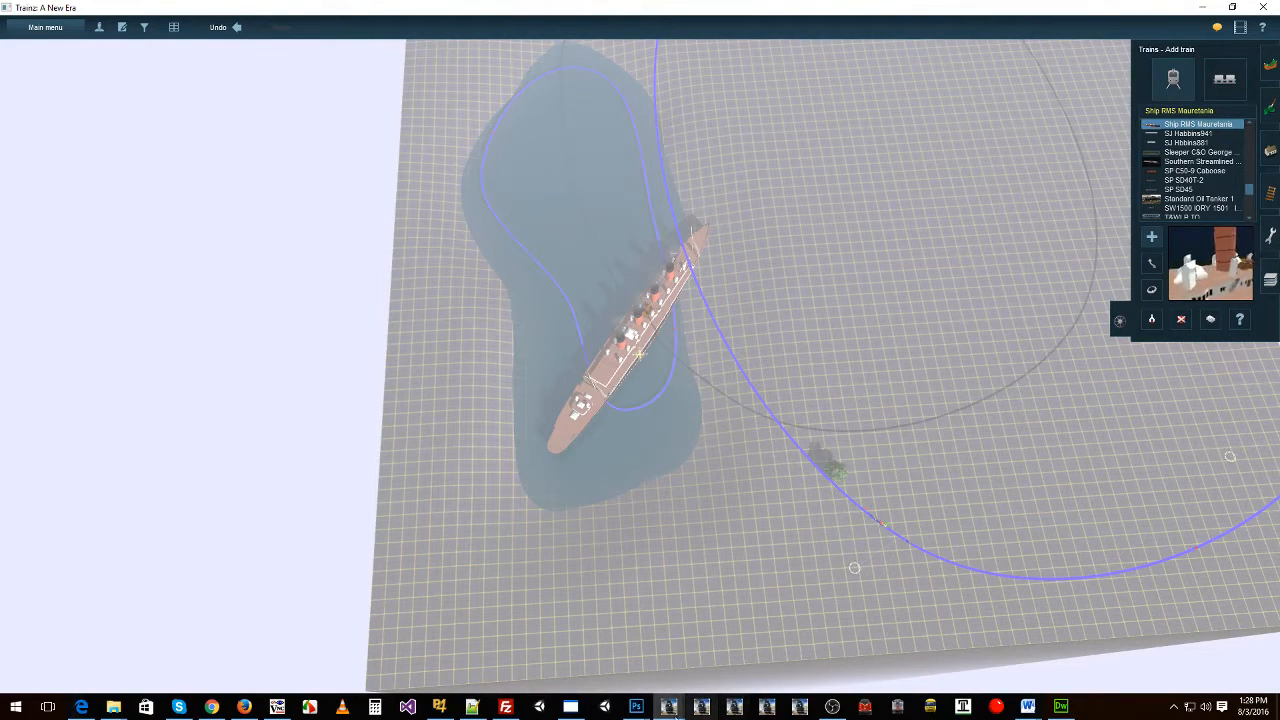
Step: Switch to the content manager, search for "boat" and add a Category filter set to Locomotive
{"action": "mouse_move", "coordinate": [672, 708]}
{"action": "left_click", "coordinate": [590, 658]}
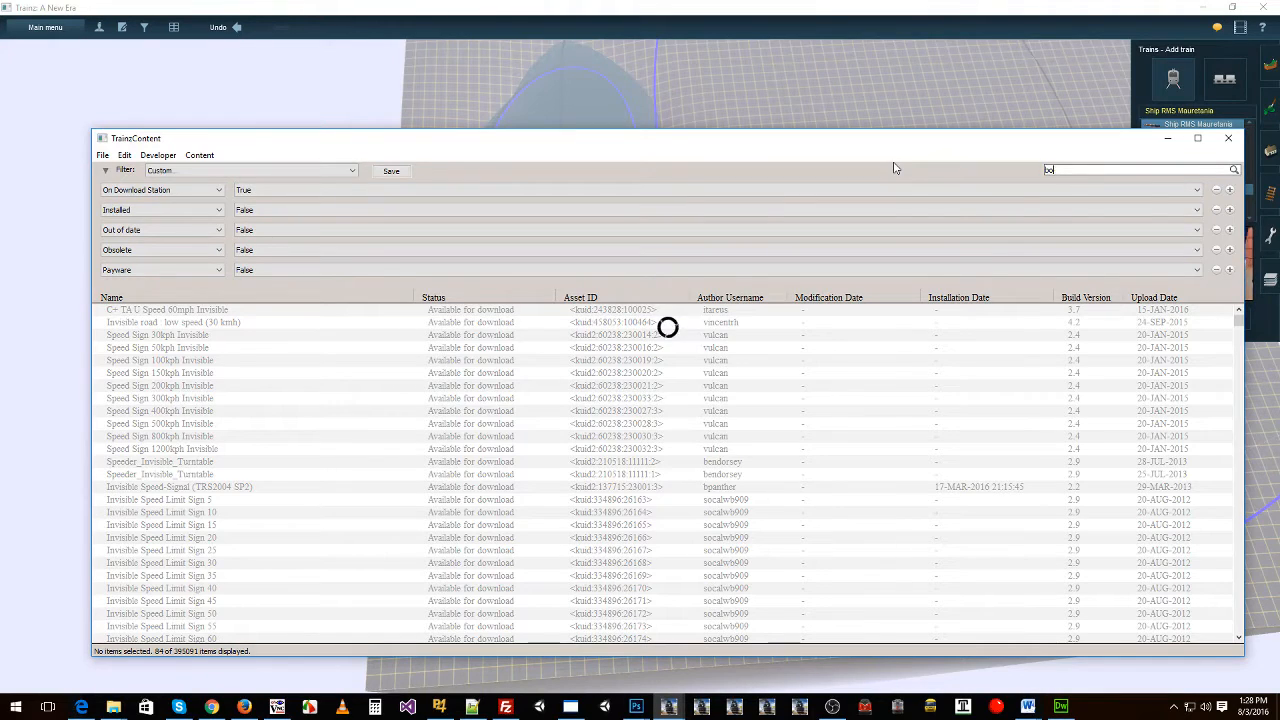
{"action": "left_click", "coordinate": [1230, 271]}
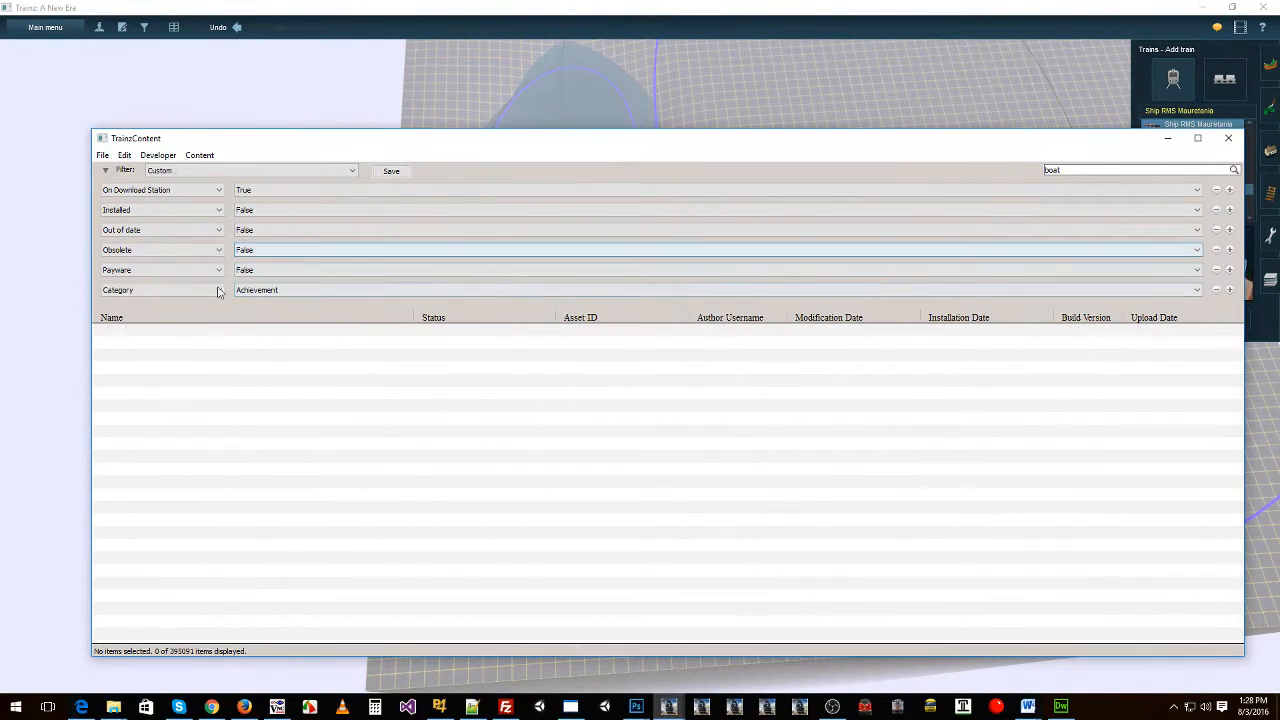
{"action": "left_click", "coordinate": [168, 290]}
{"action": "left_click", "coordinate": [270, 290]}
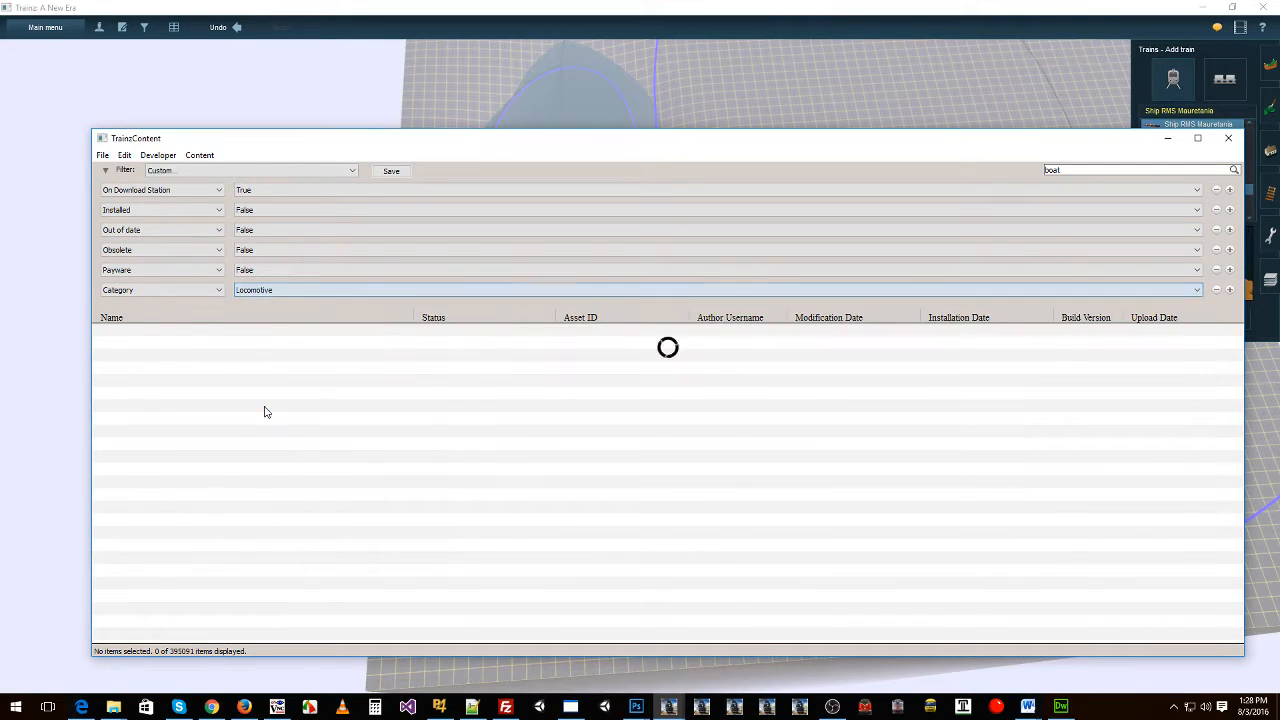
{"action": "left_click", "coordinate": [268, 406]}
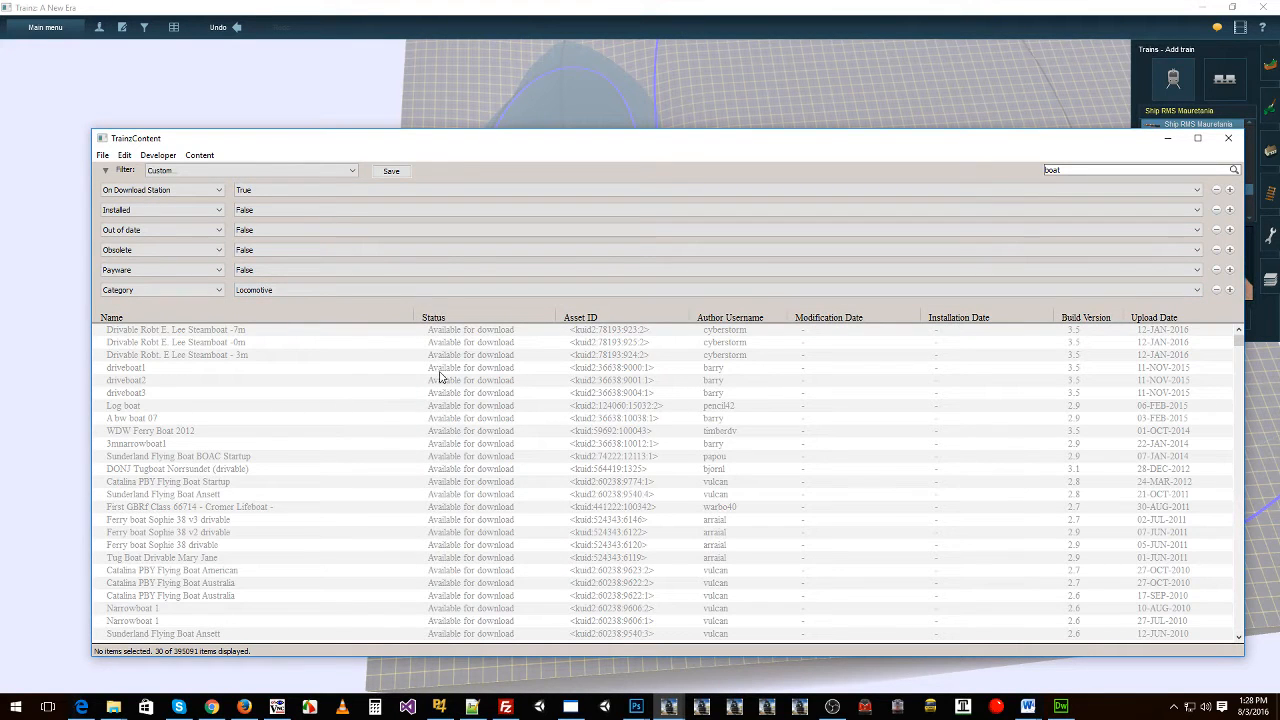
Step: Download the driveboat1 asset from the filtered list
{"action": "left_click", "coordinate": [195, 370]}
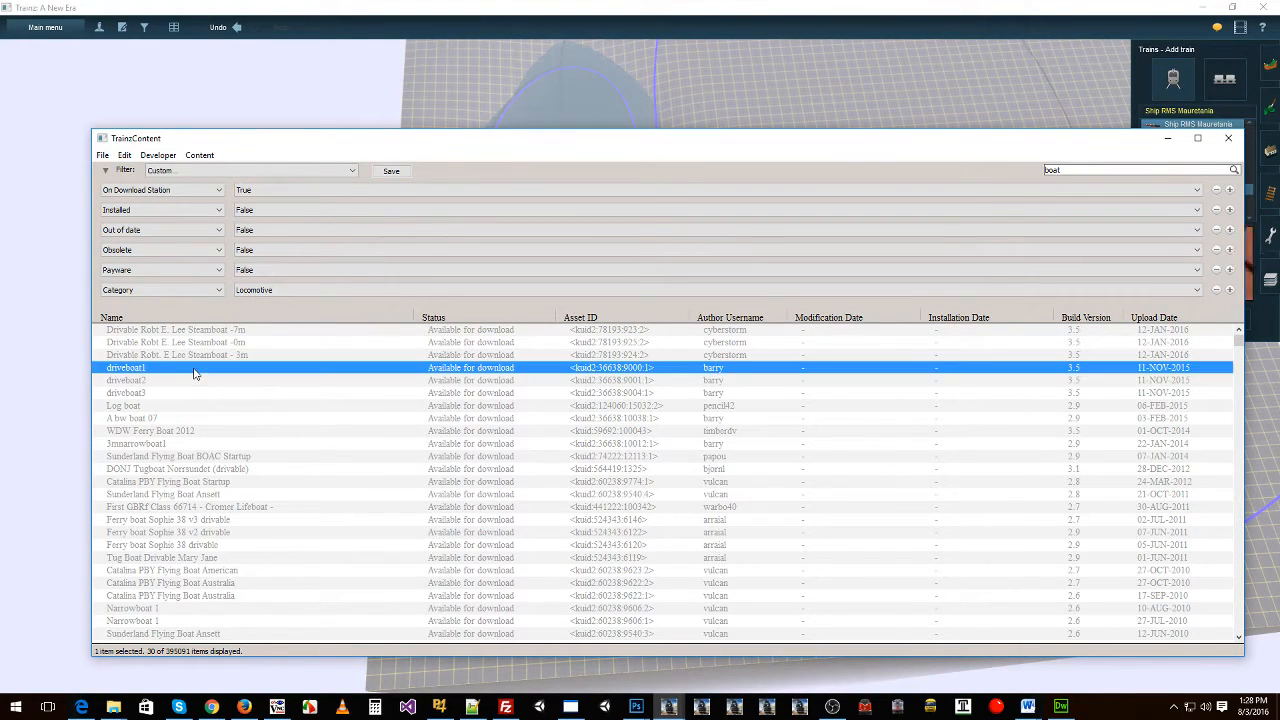
{"action": "right_click", "coordinate": [195, 374]}
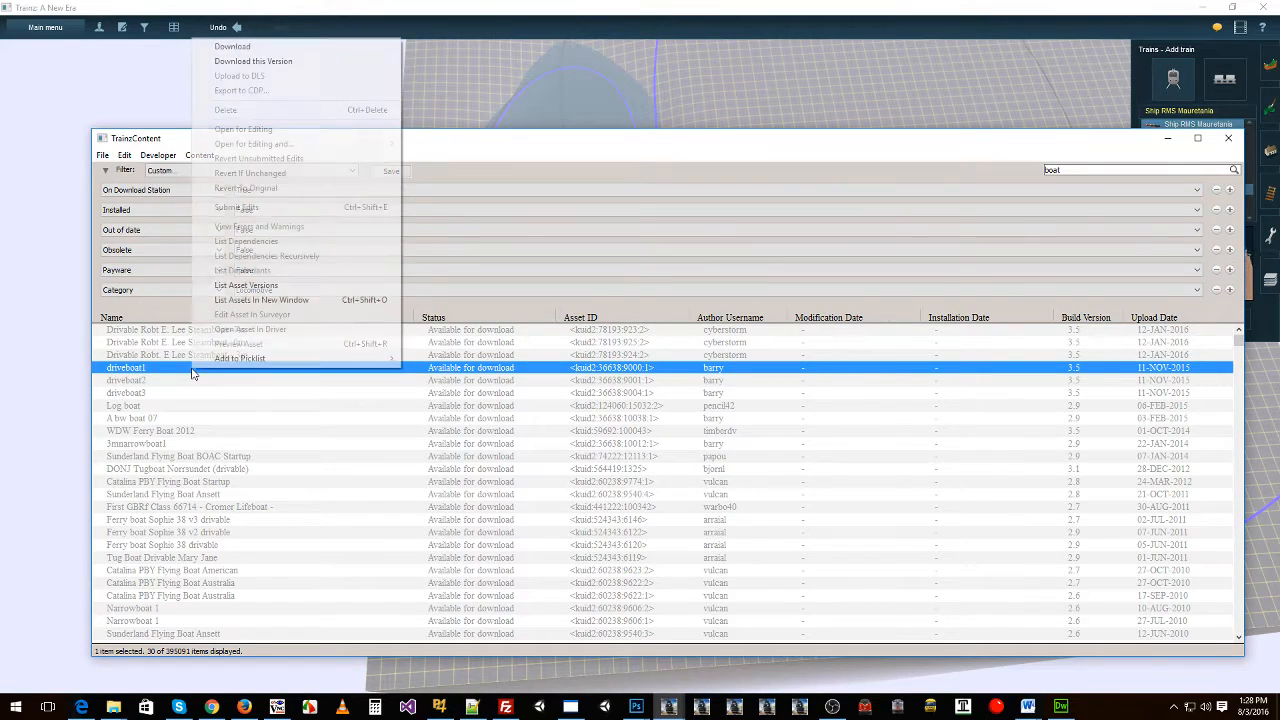
{"action": "left_click", "coordinate": [235, 46]}
Step: Download the Drivable Robt. E Lee Steamboat - 3m asset and return to the route
{"action": "left_click", "coordinate": [256, 332]}
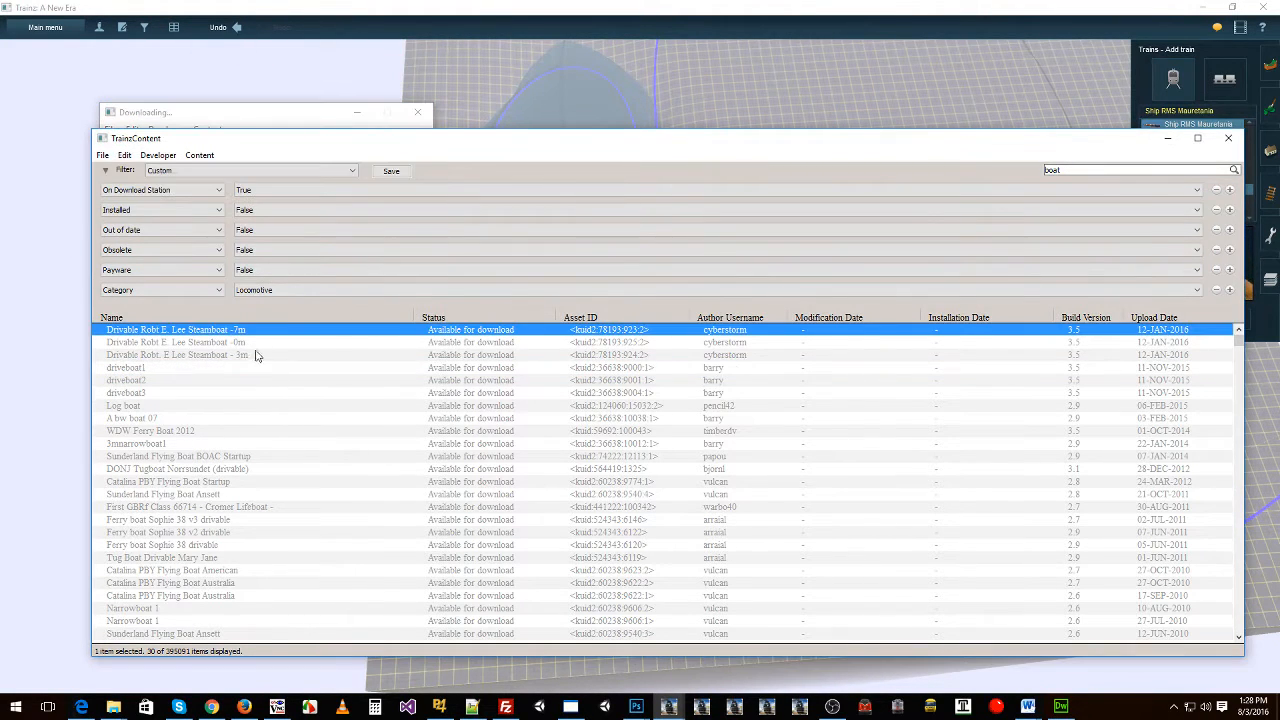
{"action": "left_click", "coordinate": [255, 355]}
{"action": "right_click", "coordinate": [238, 356]}
{"action": "left_click", "coordinate": [270, 365]}
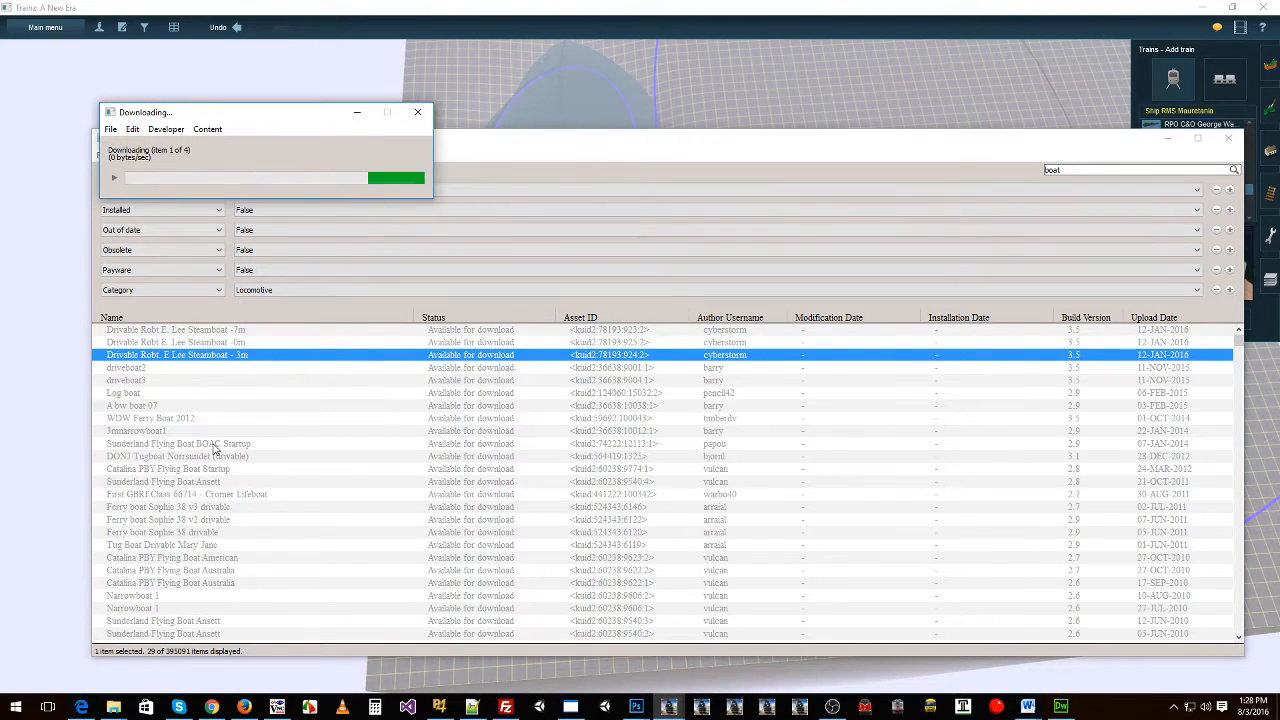
{"action": "left_click", "coordinate": [998, 12]}
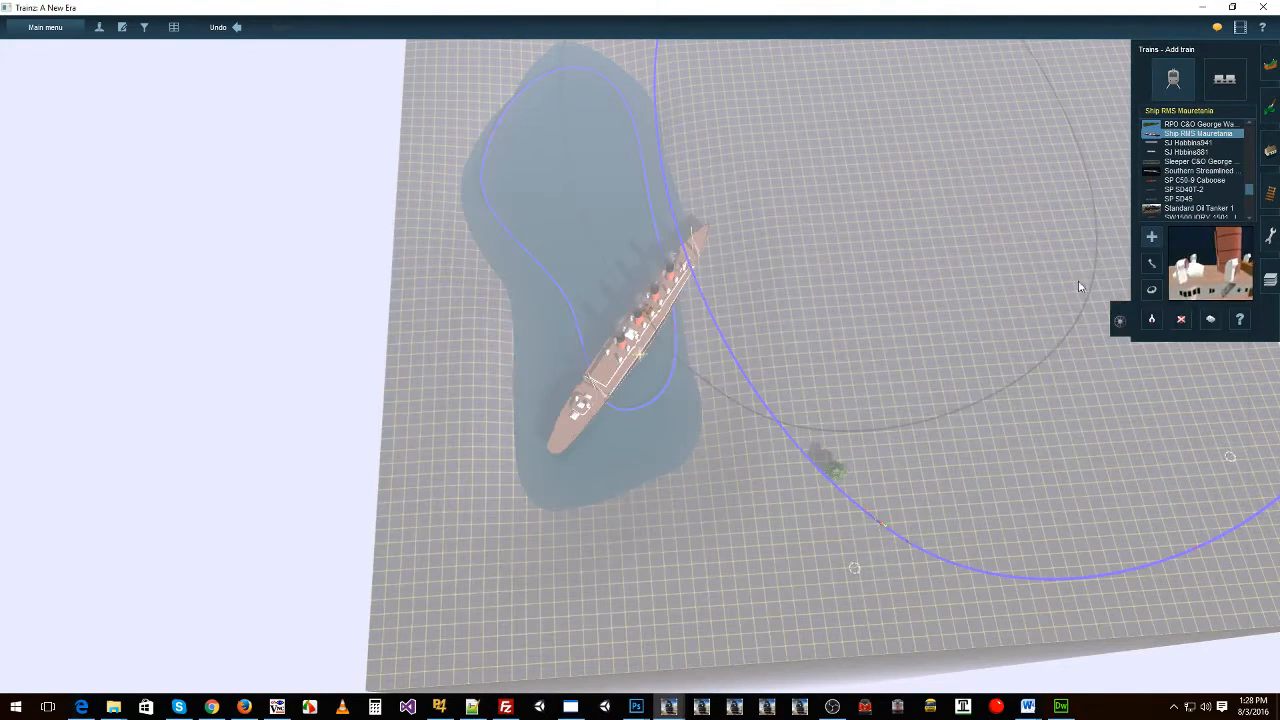
Step: Delete the RMS Mauretania from the track in the lake
{"action": "left_click", "coordinate": [1182, 321]}
{"action": "left_click", "coordinate": [630, 352]}
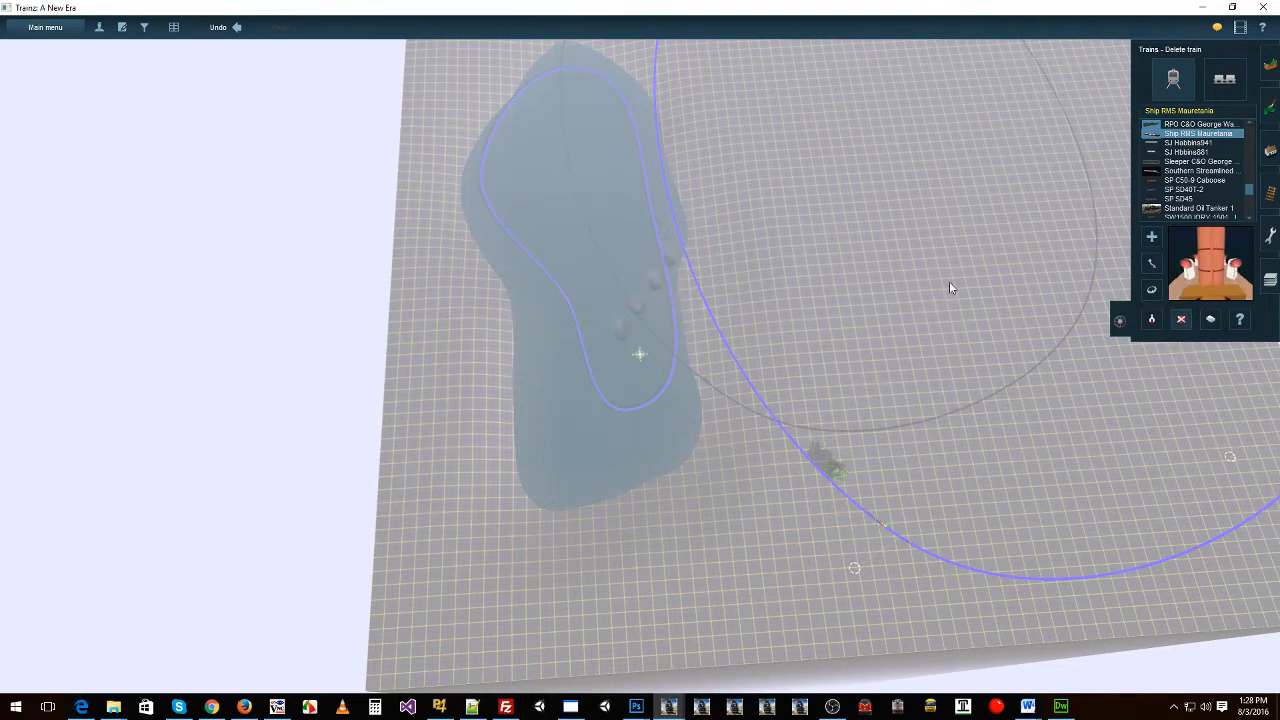
Step: Filter the trains to add by "boat" and place driveboat1 on the lake's curved track
{"action": "type", "text": "boat"}
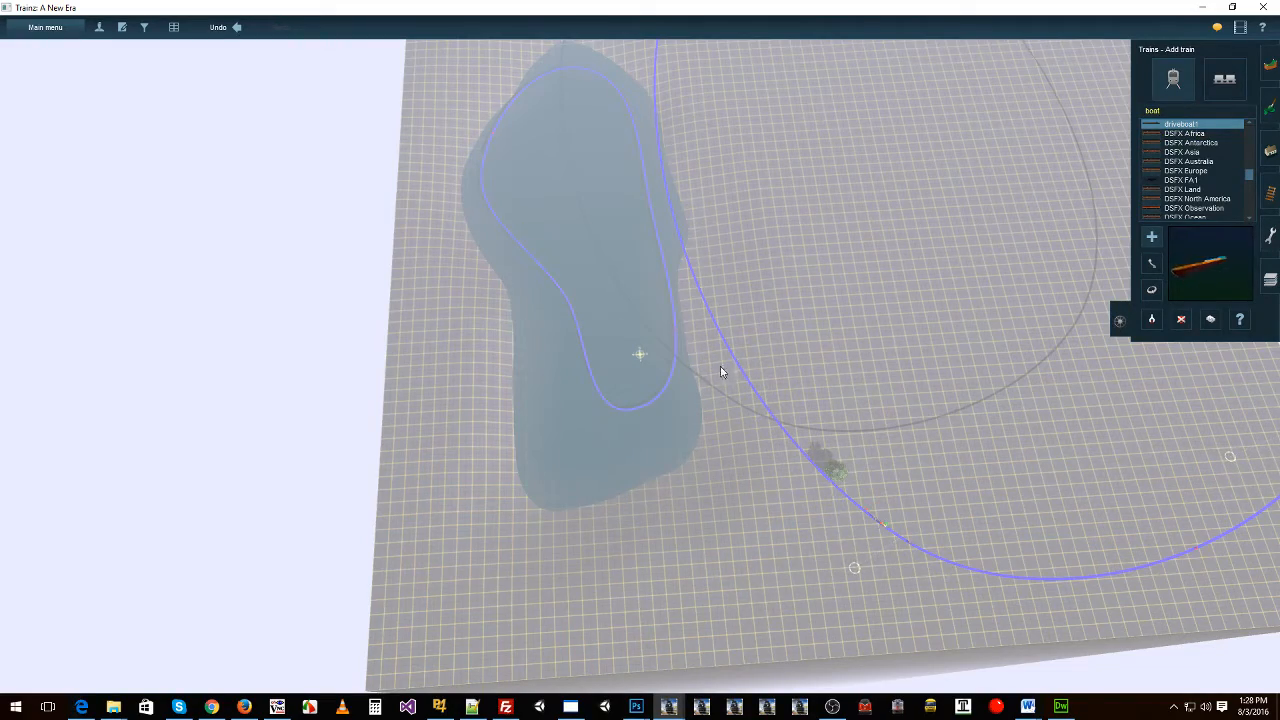
{"action": "scroll", "coordinate": [674, 370], "scroll_direction": "up", "scroll_amount": 6}
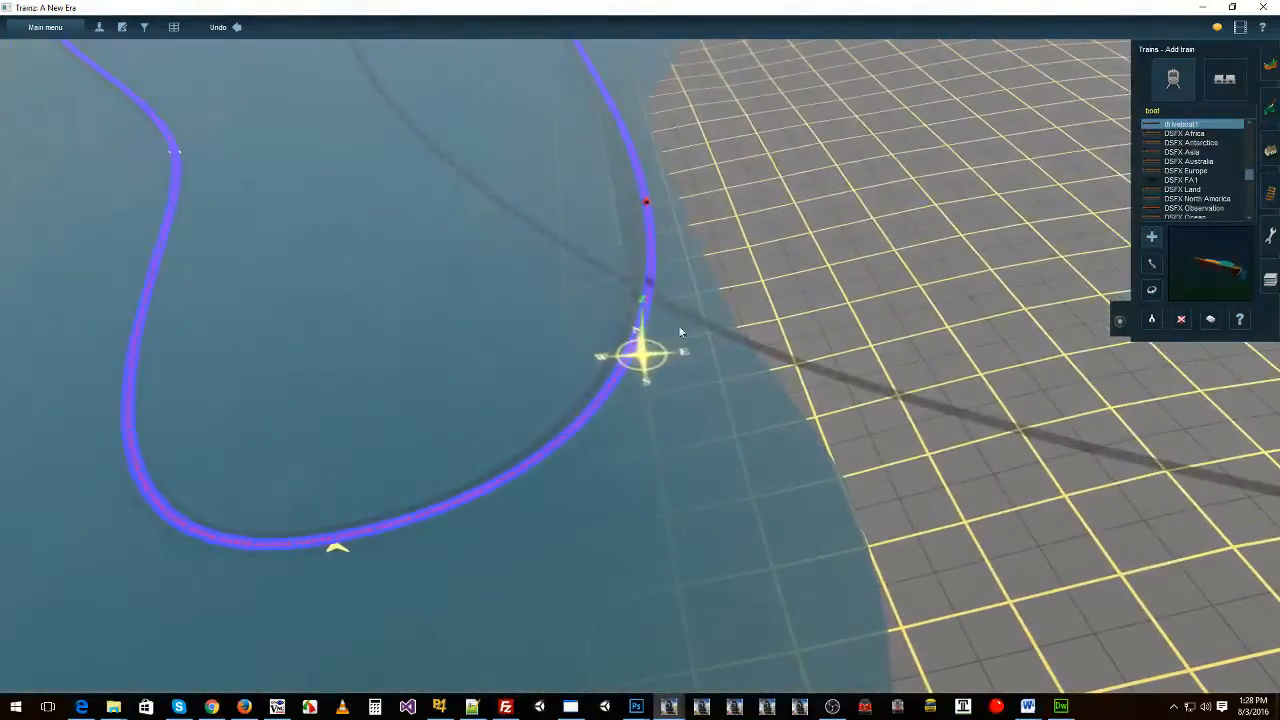
{"action": "left_click", "coordinate": [605, 388]}
{"action": "scroll", "coordinate": [612, 303], "scroll_direction": "up", "scroll_amount": 4}
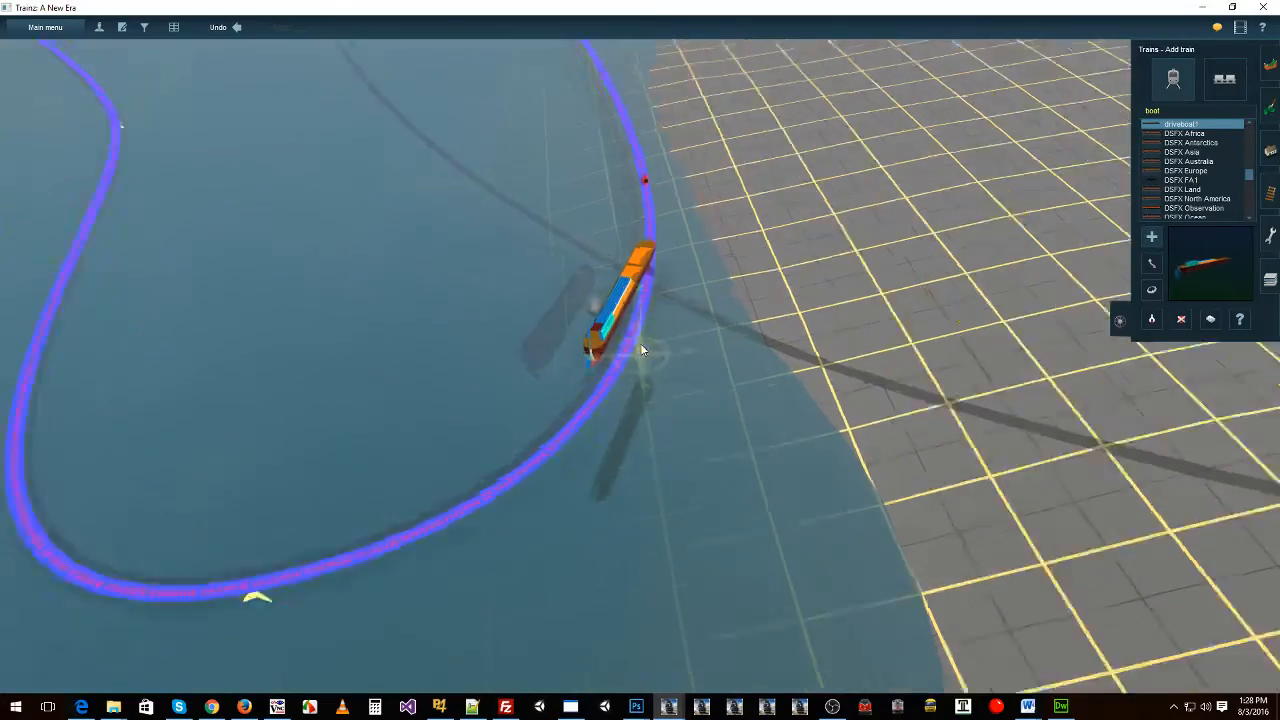
Step: Examine the placed driveboat1 from several angles, checking its height and offset relative to the track and water
{"action": "key", "text": "Down"}
{"action": "key", "text": "Left"}
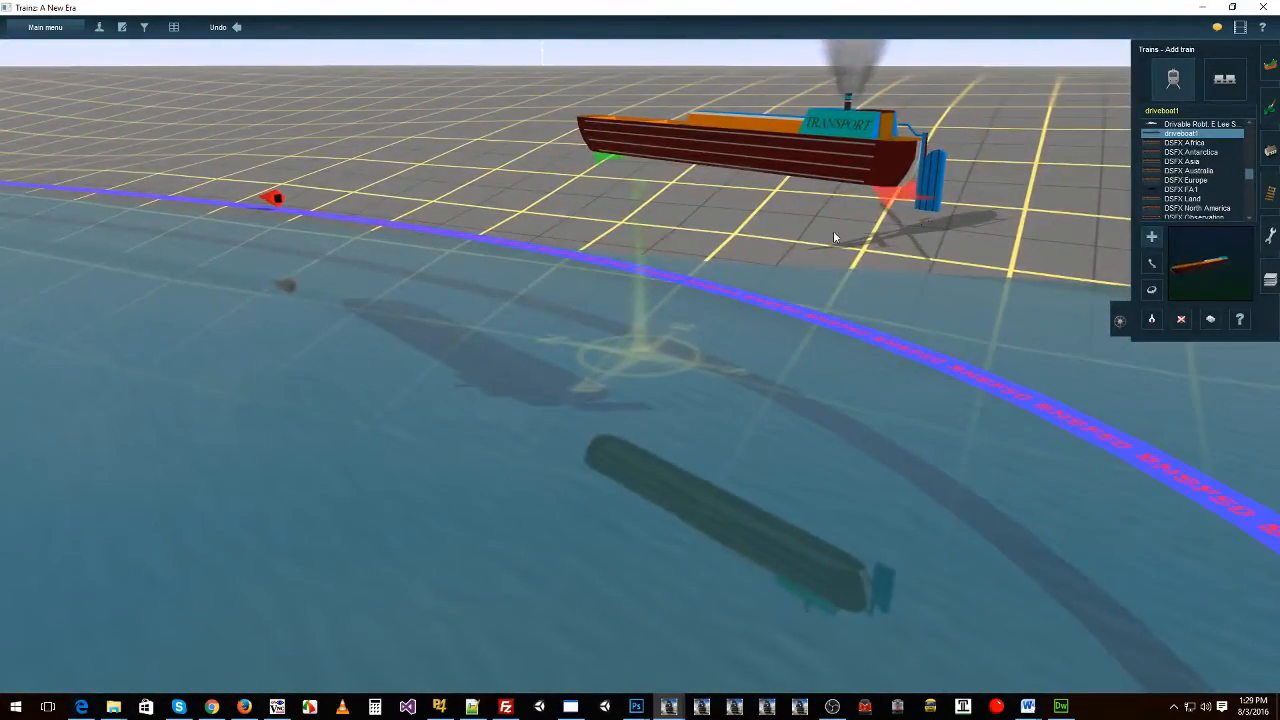
{"action": "key", "text": "Up"}
{"action": "key", "text": "Left"}
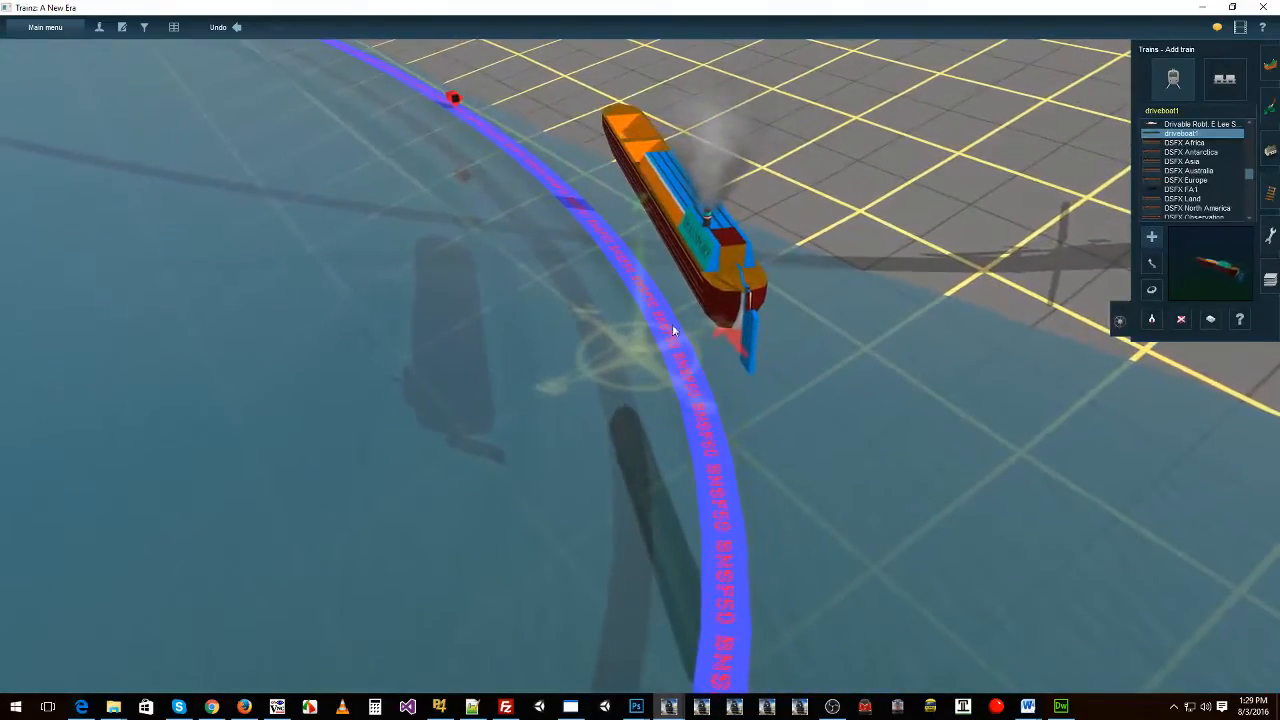
{"action": "key", "text": "Right"}
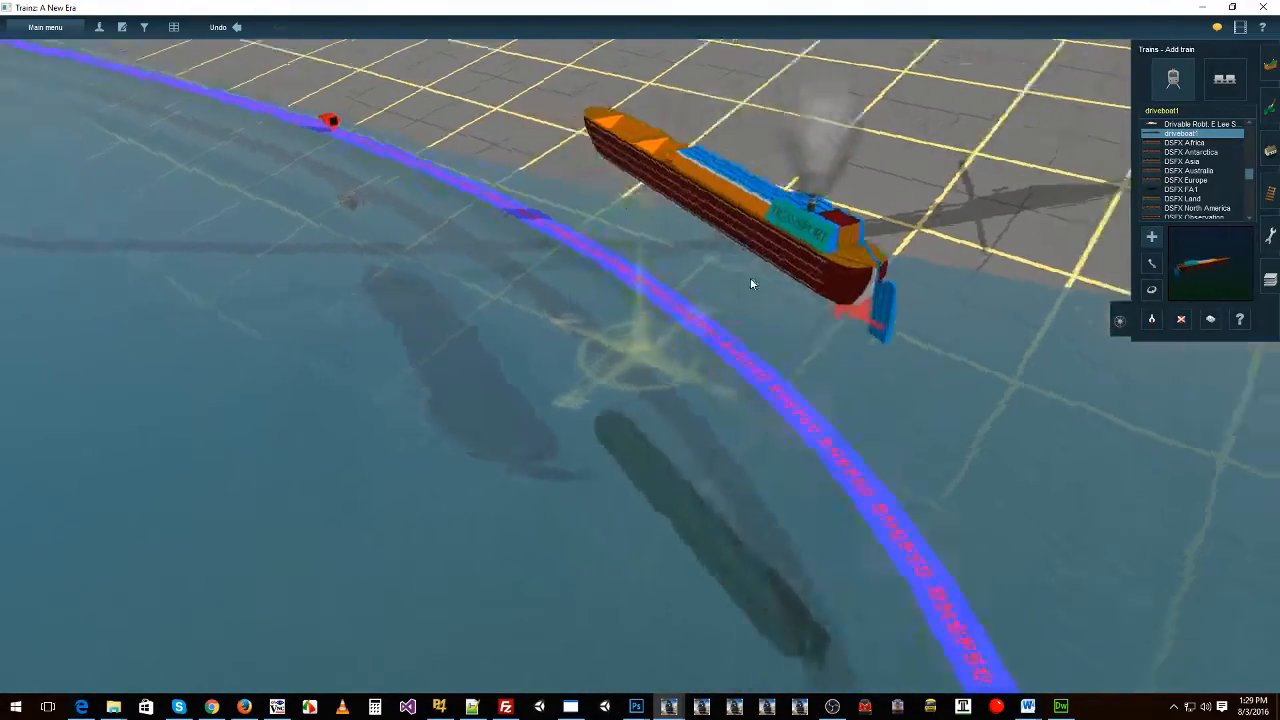
{"action": "key", "text": "Left"}
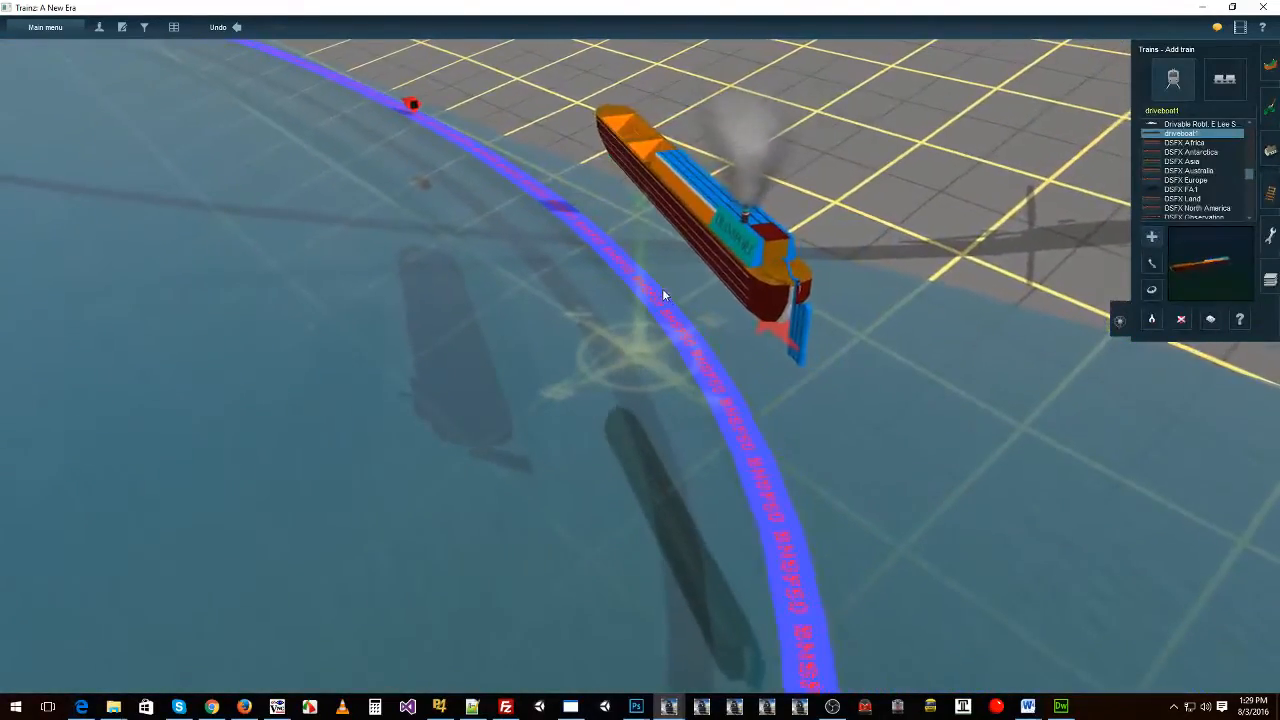
{"action": "scroll", "coordinate": [610, 318], "scroll_direction": "down", "scroll_amount": 3}
{"action": "right_click", "coordinate": [530, 341]}
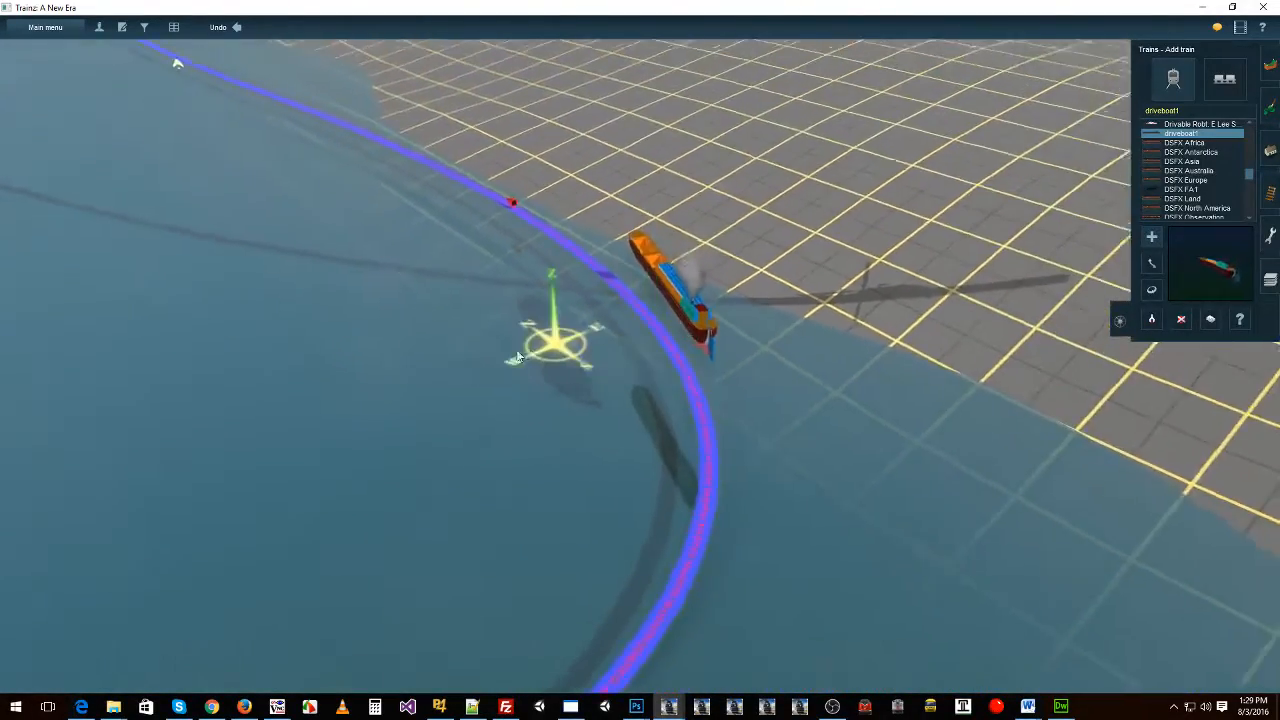
Step: Place the Drivable Robt. E Lee Steamboat - 3m on the lake track just ahead of driveboat1
{"action": "key", "text": "Right"}
{"action": "left_click", "coordinate": [1208, 126]}
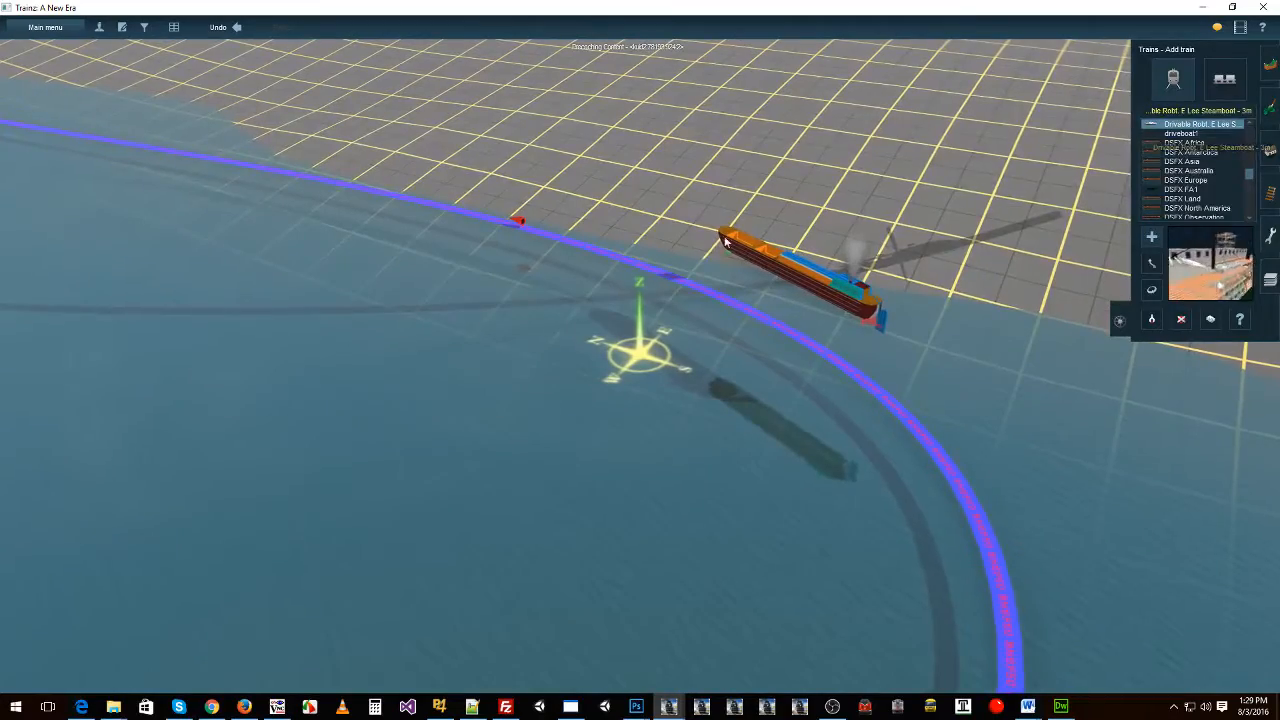
{"action": "left_click", "coordinate": [461, 212]}
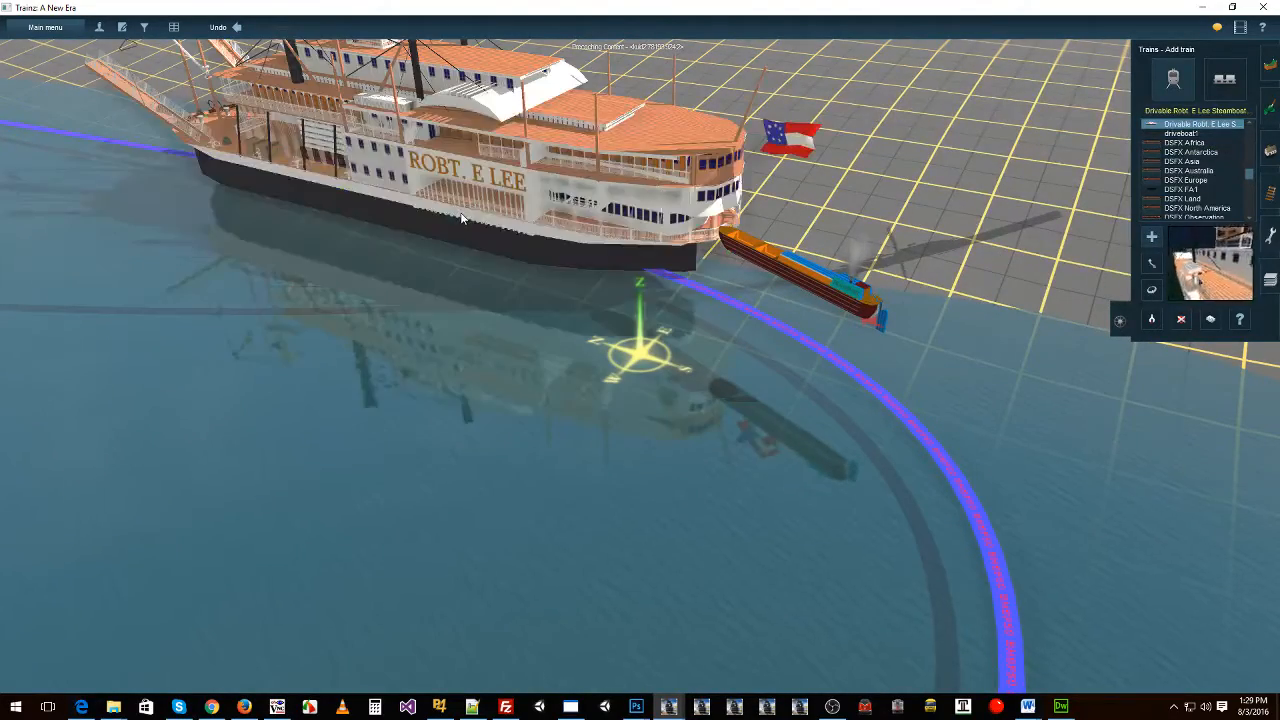
{"action": "right_click", "coordinate": [268, 156]}
{"action": "key", "text": "Down"}
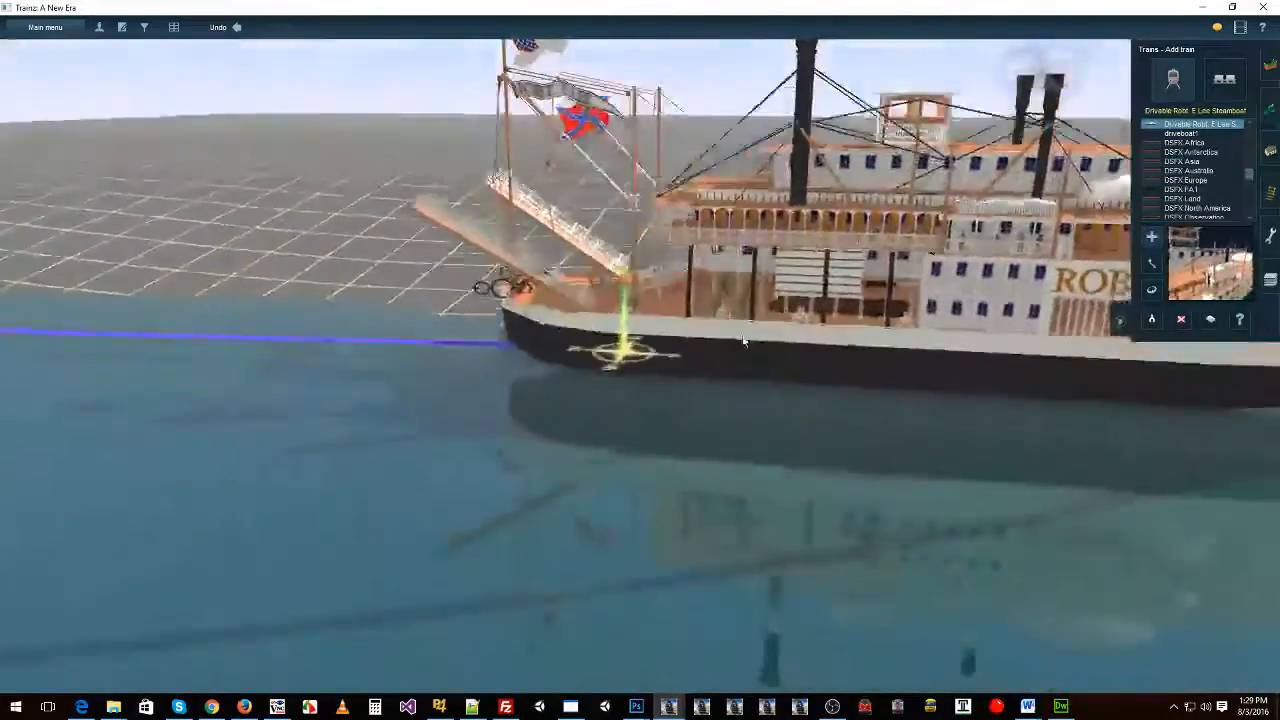
{"action": "key", "text": "Up"}
{"action": "right_click", "coordinate": [1115, 333]}
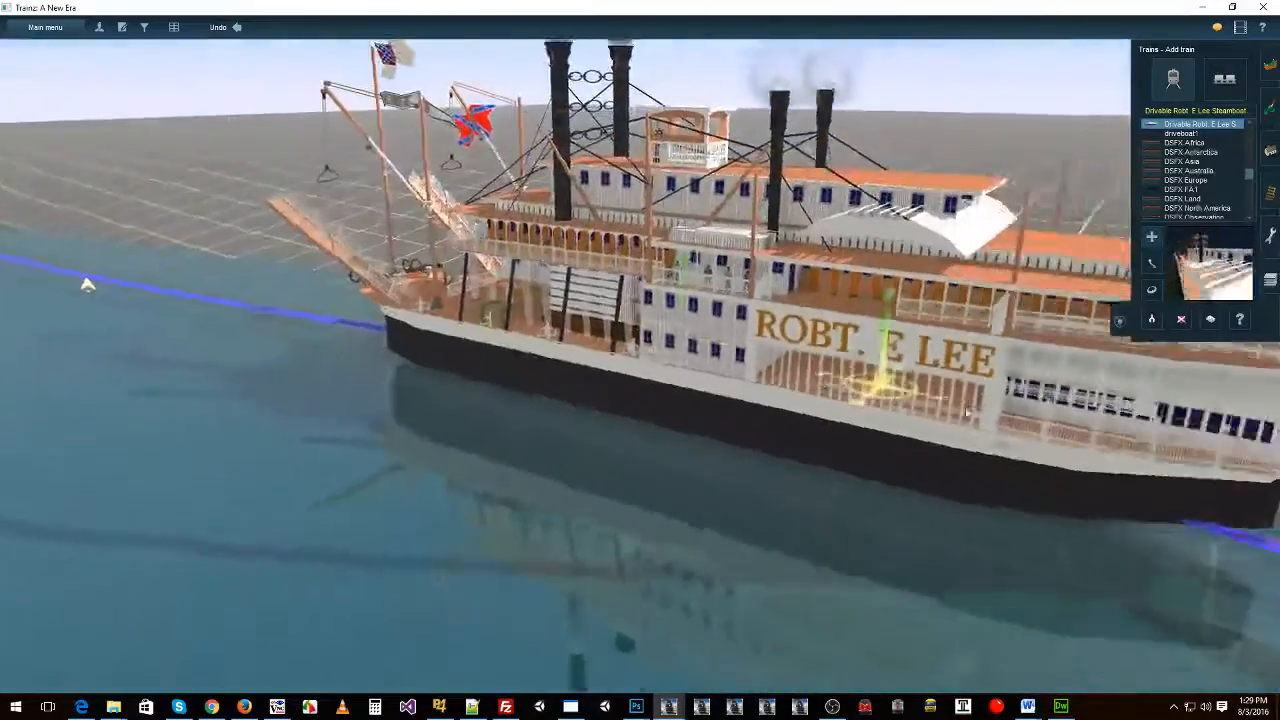
Step: Delete driveboat1 from the lake track behind the Robt. E Lee steamboat
{"action": "left_click", "coordinate": [994, 369]}
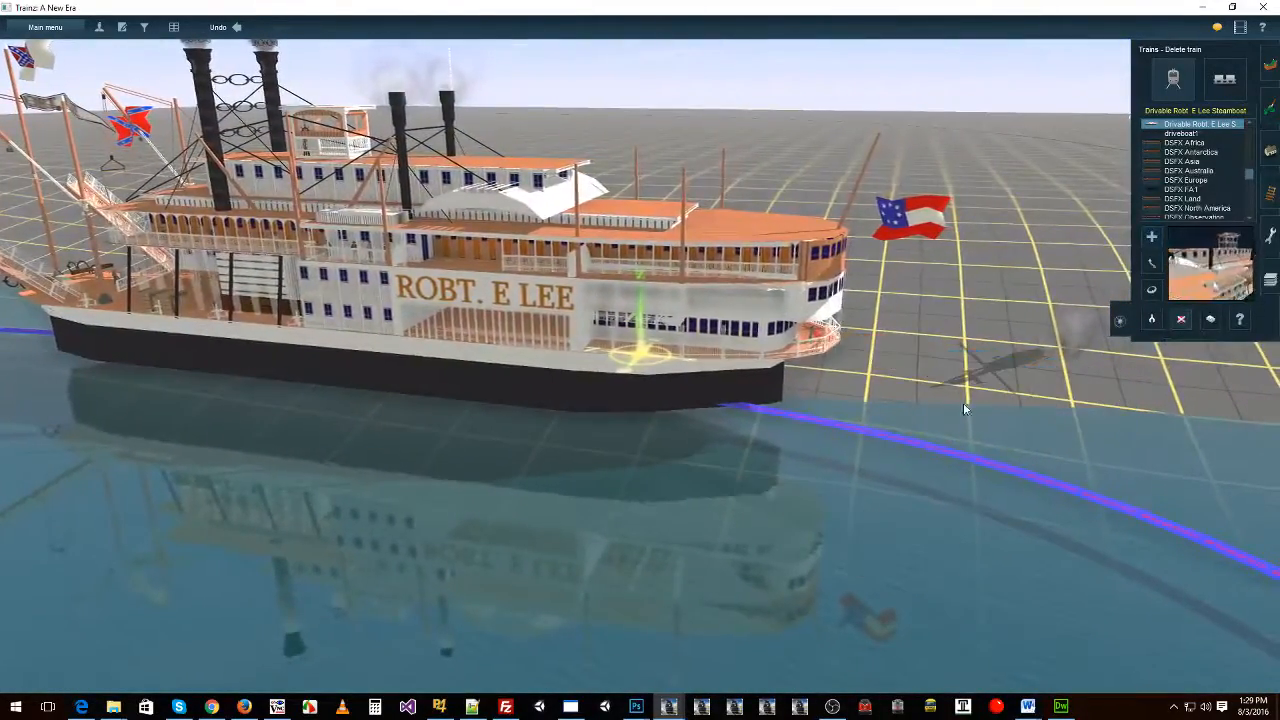
{"action": "scroll", "coordinate": [524, 375], "scroll_direction": "down", "scroll_amount": 10}
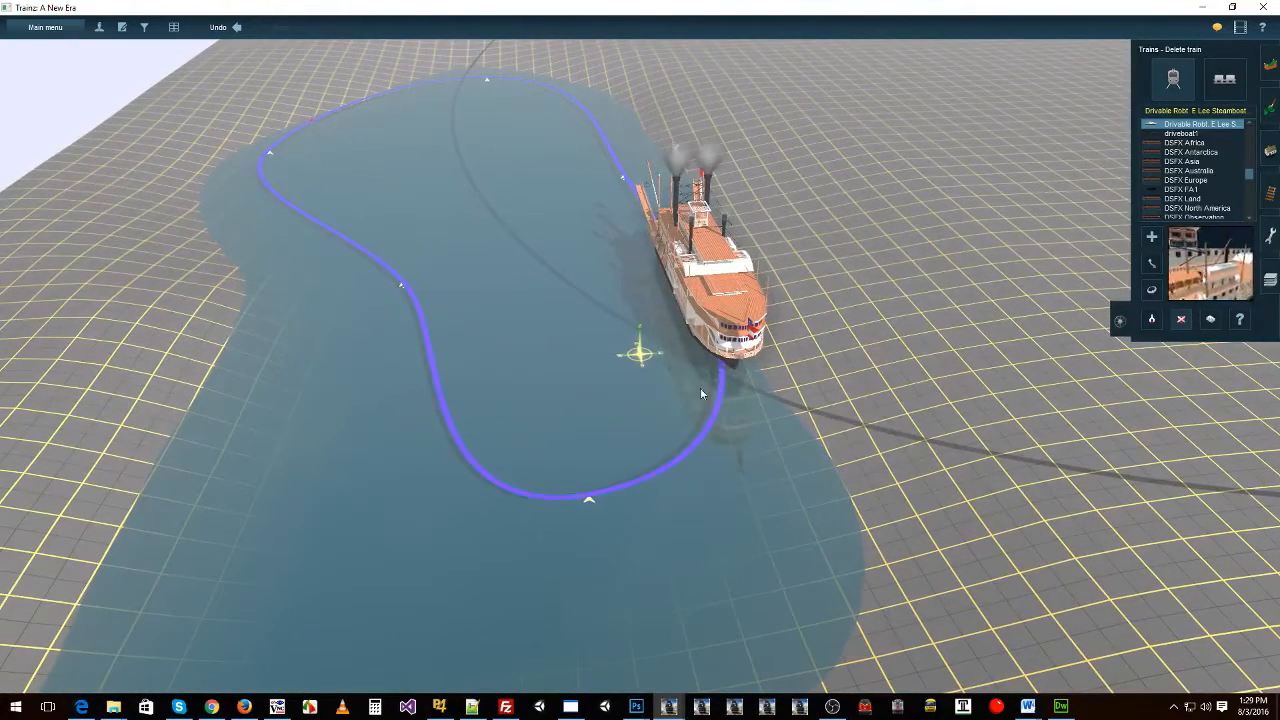
Step: Raise the lake's water level to about -7.83 so that it covers the track around the steamboat
{"action": "left_click", "coordinate": [1267, 76]}
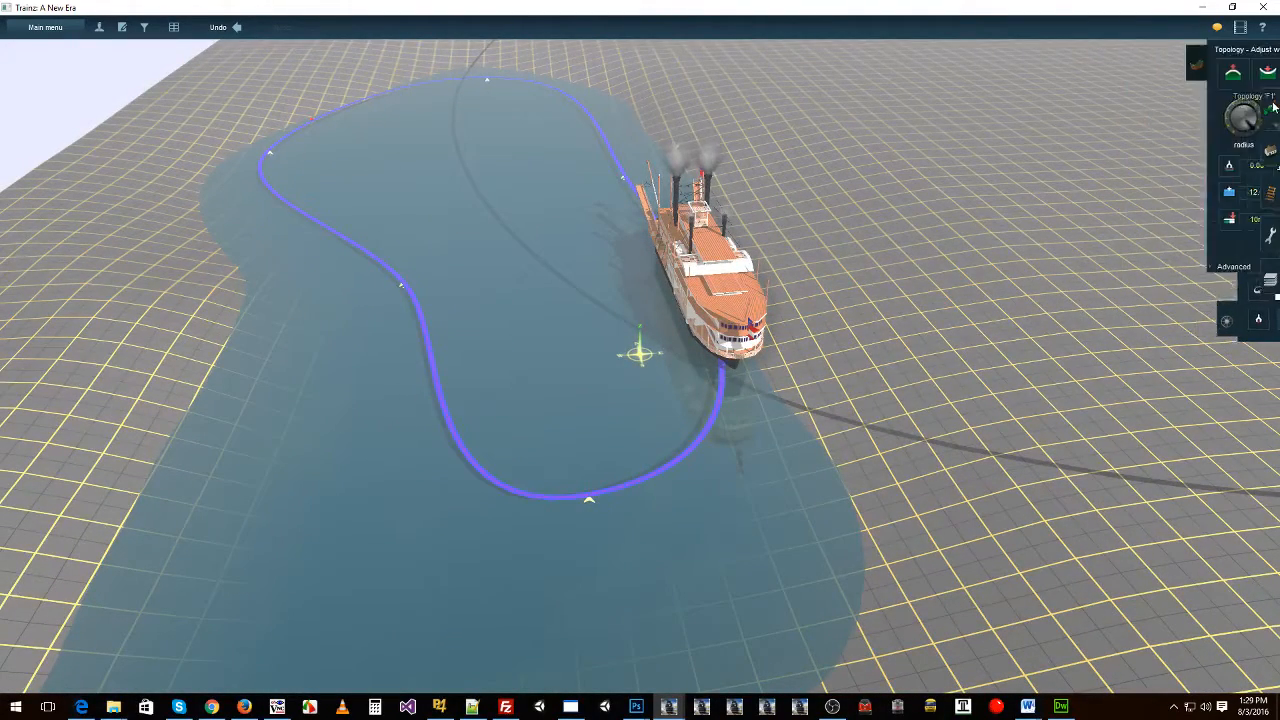
{"action": "right_click", "coordinate": [598, 440]}
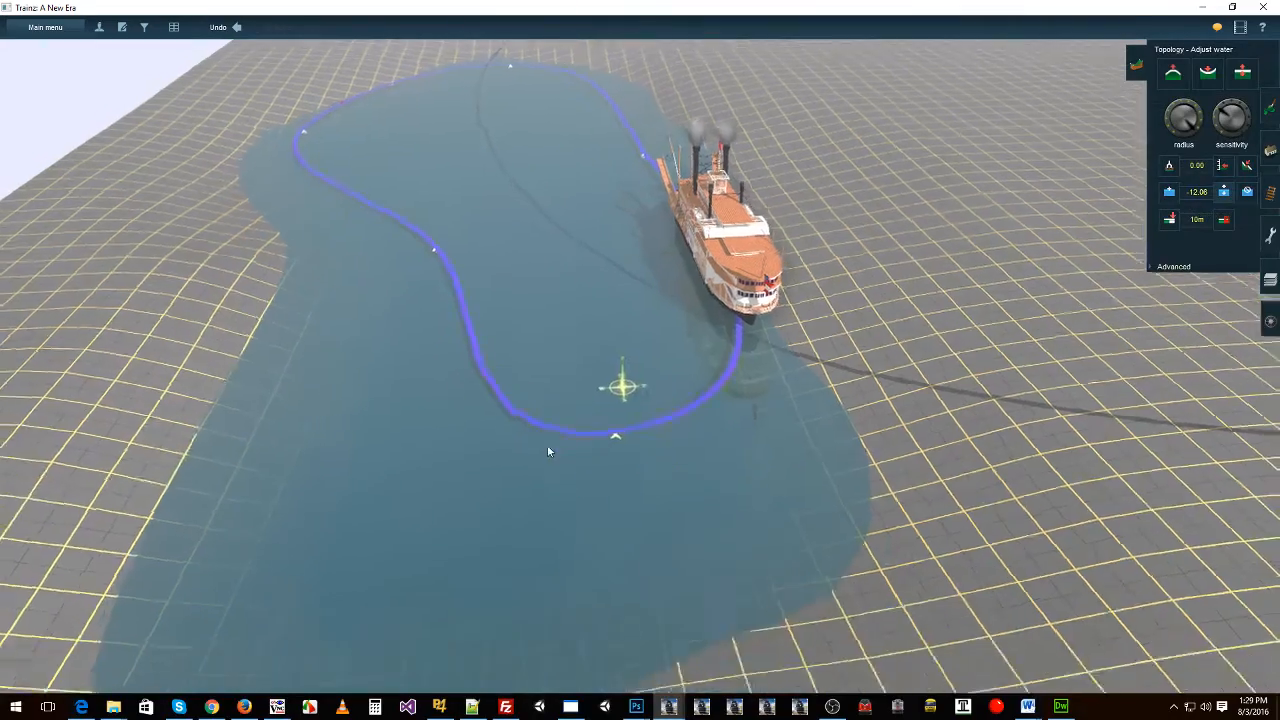
{"action": "scroll", "coordinate": [547, 444], "scroll_direction": "up", "scroll_amount": 5}
{"action": "key", "text": "Down"}
{"action": "key", "text": "Up"}
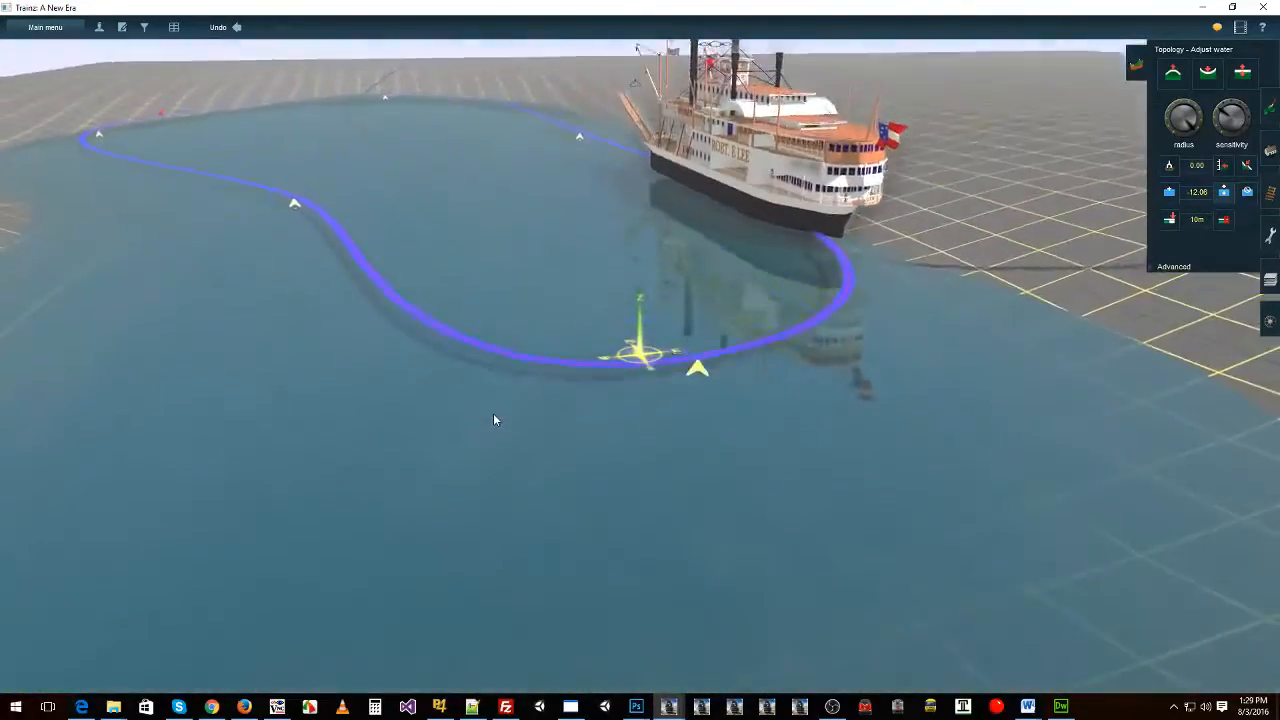
{"action": "left_click_drag", "start_coordinate": [500, 399], "coordinate": [503, 391]}
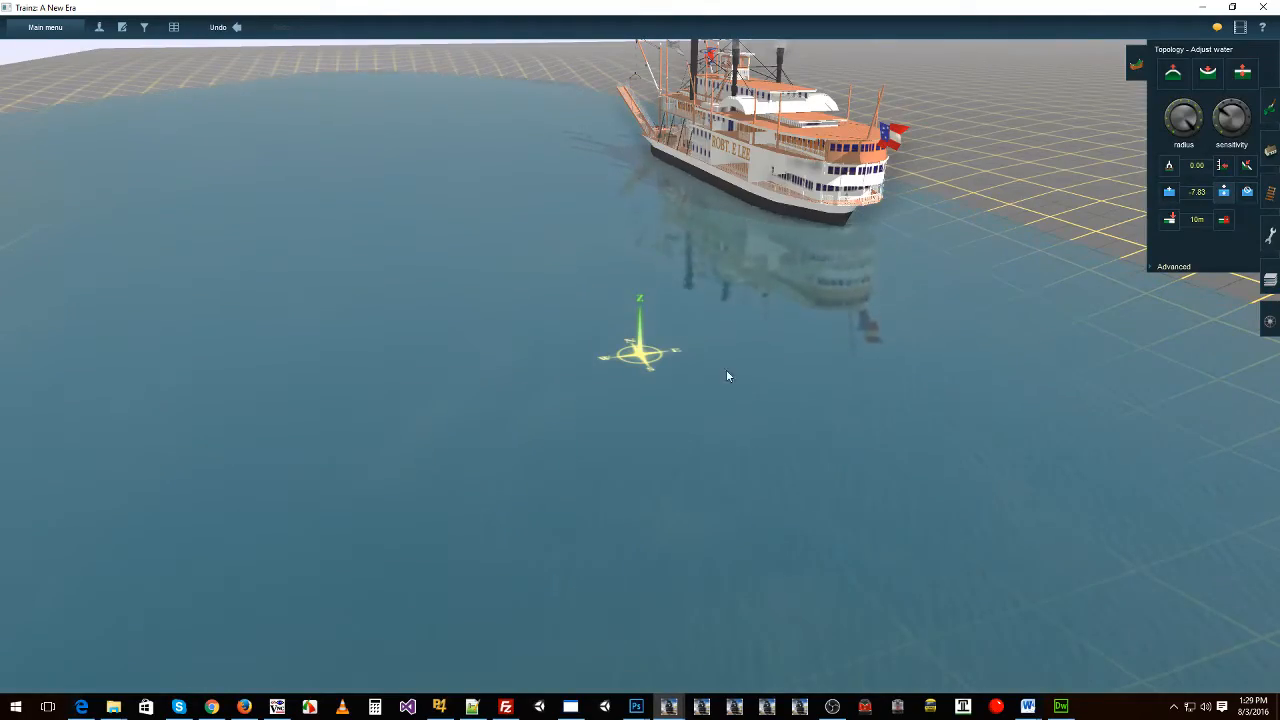
{"action": "scroll", "coordinate": [729, 374], "scroll_direction": "down", "scroll_amount": 5}
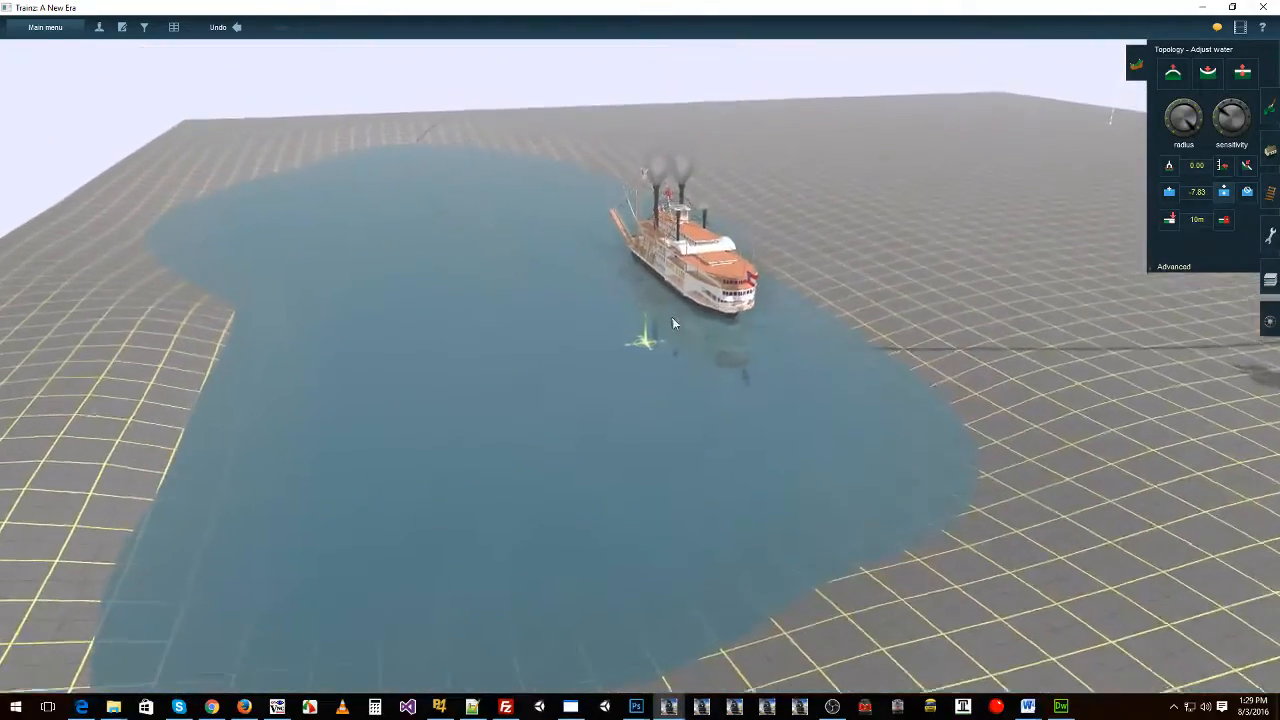
{"action": "key", "text": "Up"}
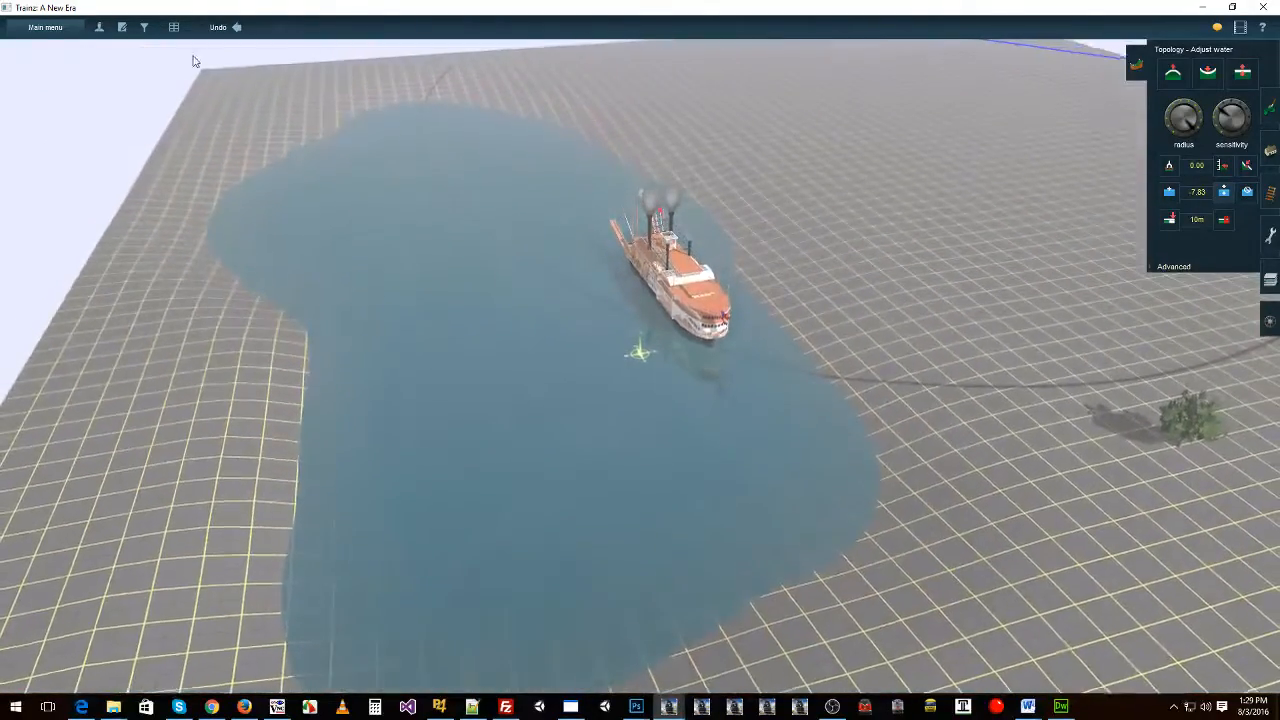
Step: Lower the sound volume in the Trainz settings and apply the change
{"action": "left_click", "coordinate": [72, 30]}
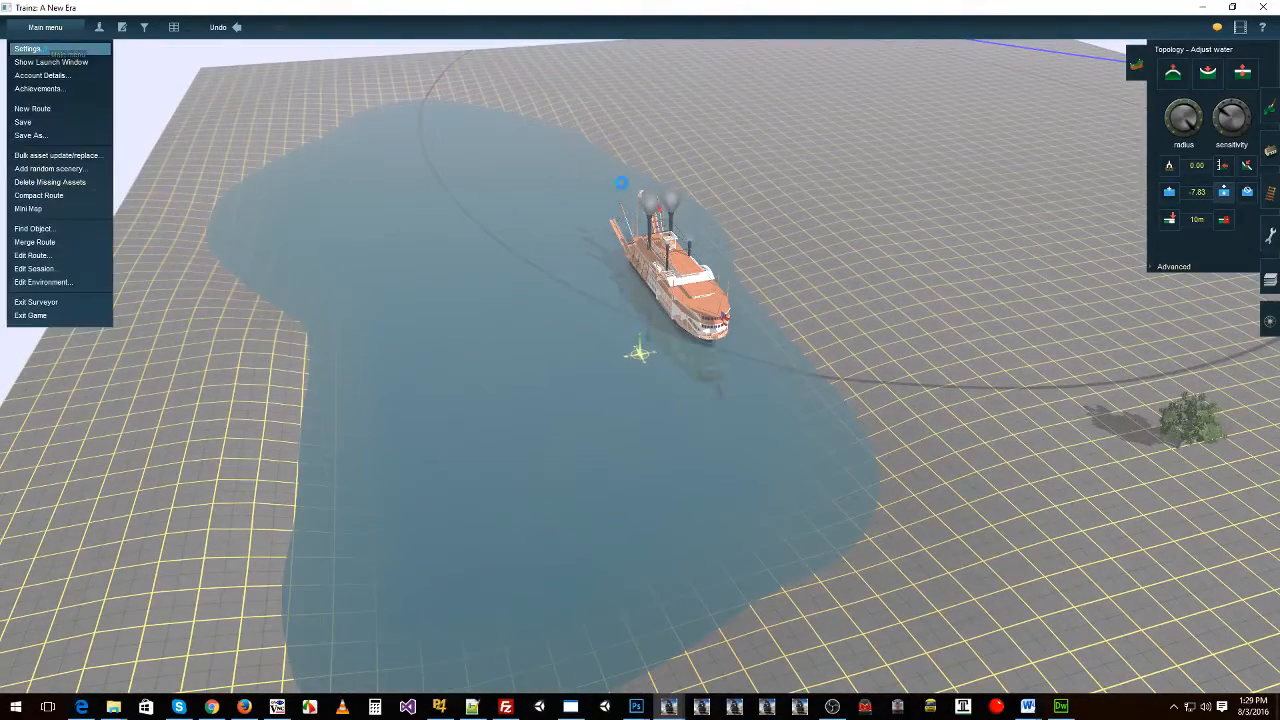
{"action": "left_click", "coordinate": [28, 49]}
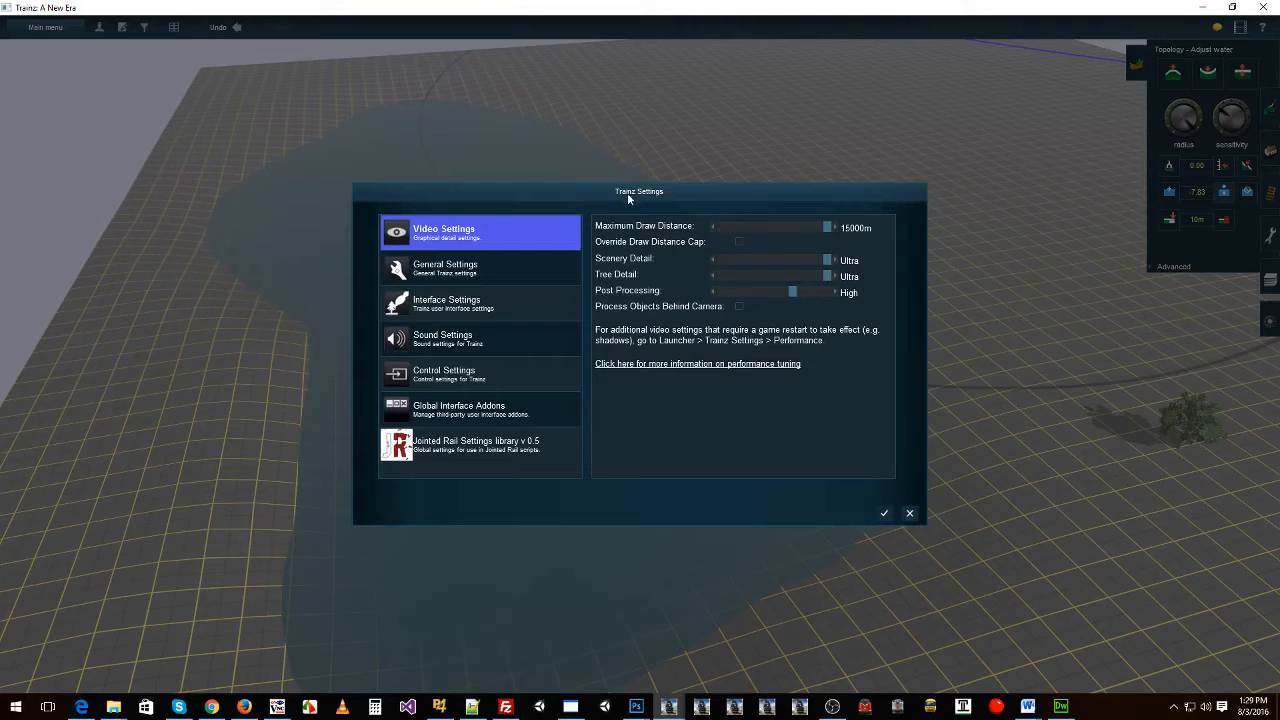
{"action": "left_click", "coordinate": [456, 341]}
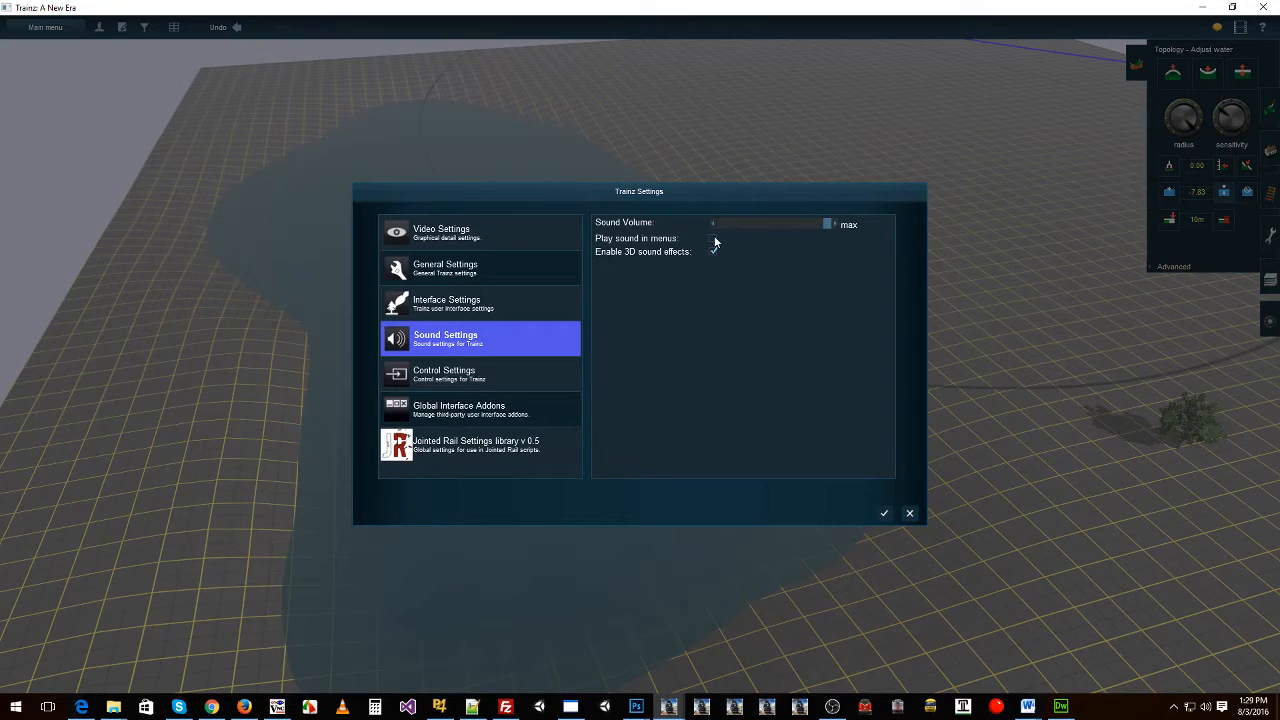
{"action": "left_click_drag", "start_coordinate": [830, 221], "coordinate": [759, 226]}
{"action": "left_click", "coordinate": [887, 515]}
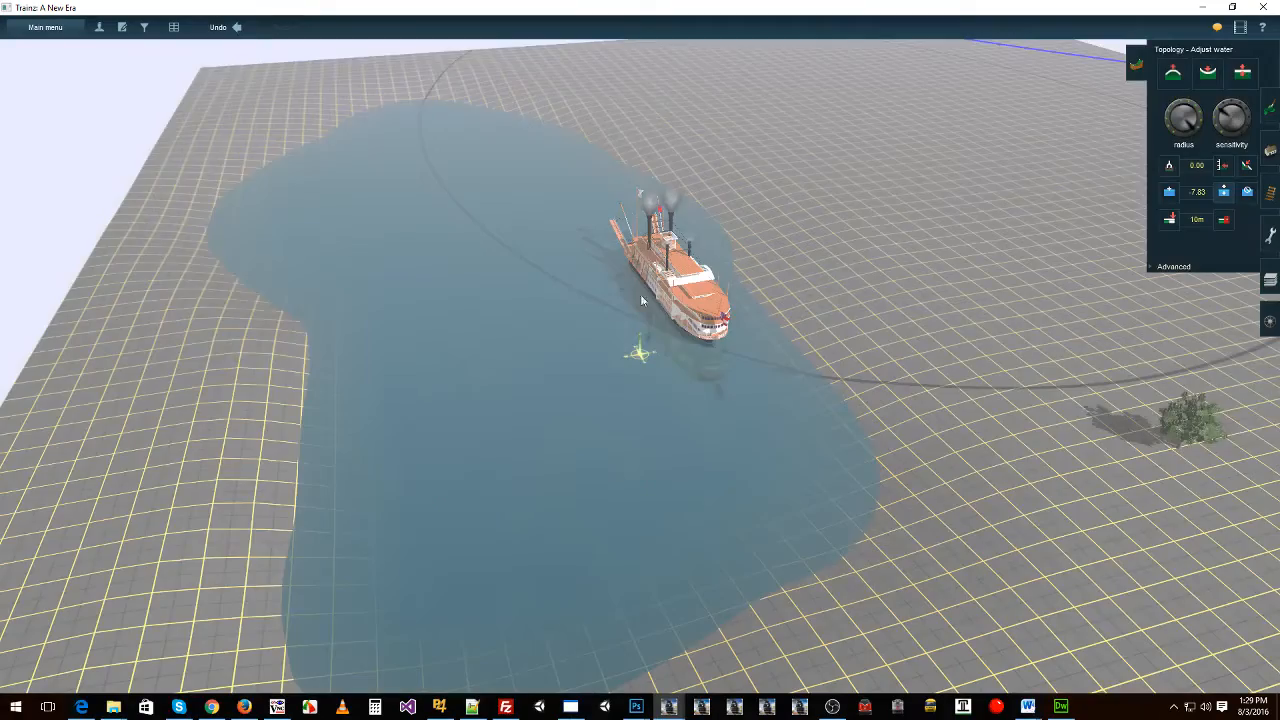
Step: Add another driver to the session's Driver Setup rule and assign it to the Drivable Robt. E Lee Steamboat - 3m 1
{"action": "right_click_drag", "start_coordinate": [581, 277], "coordinate": [668, 354]}
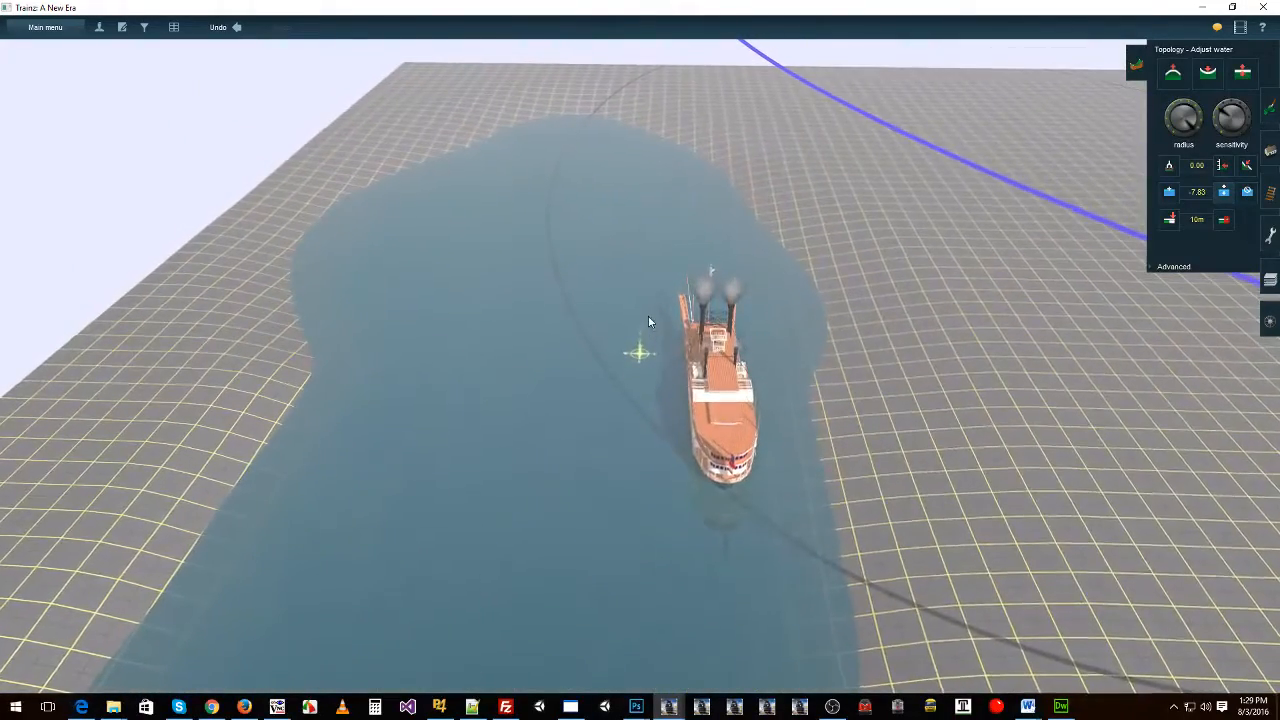
{"action": "left_click", "coordinate": [121, 29]}
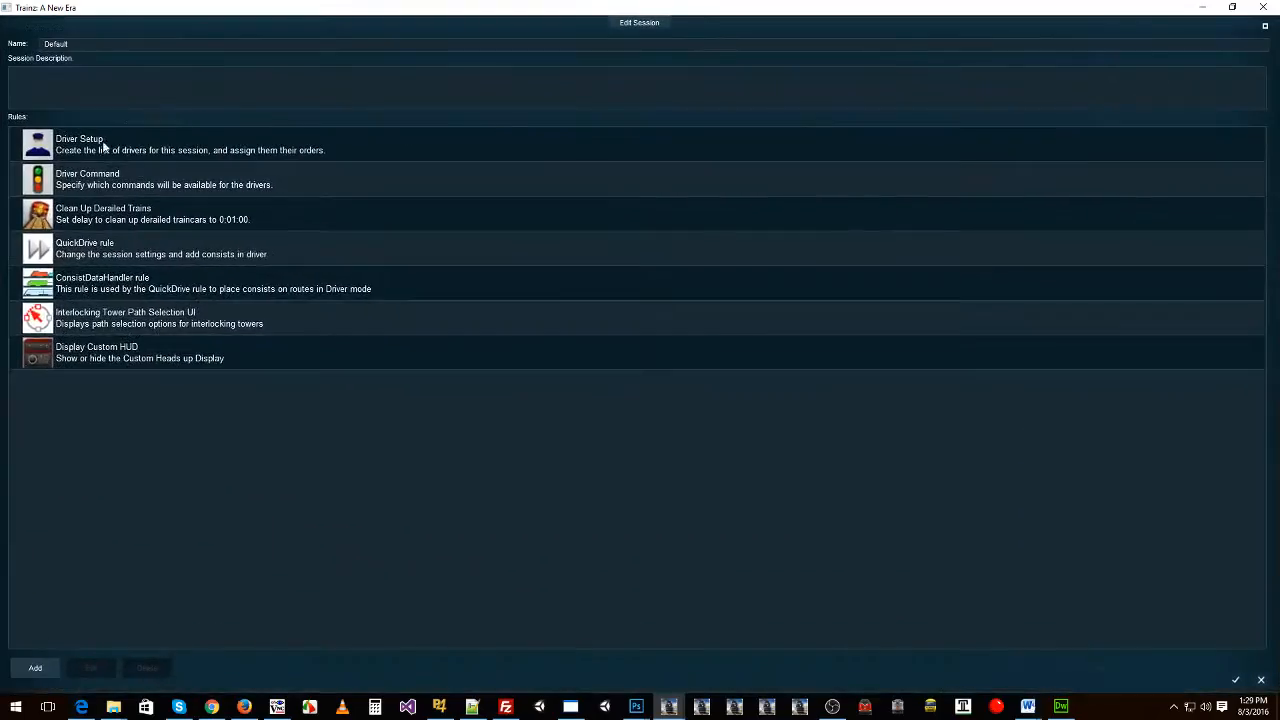
{"action": "left_click", "coordinate": [89, 669]}
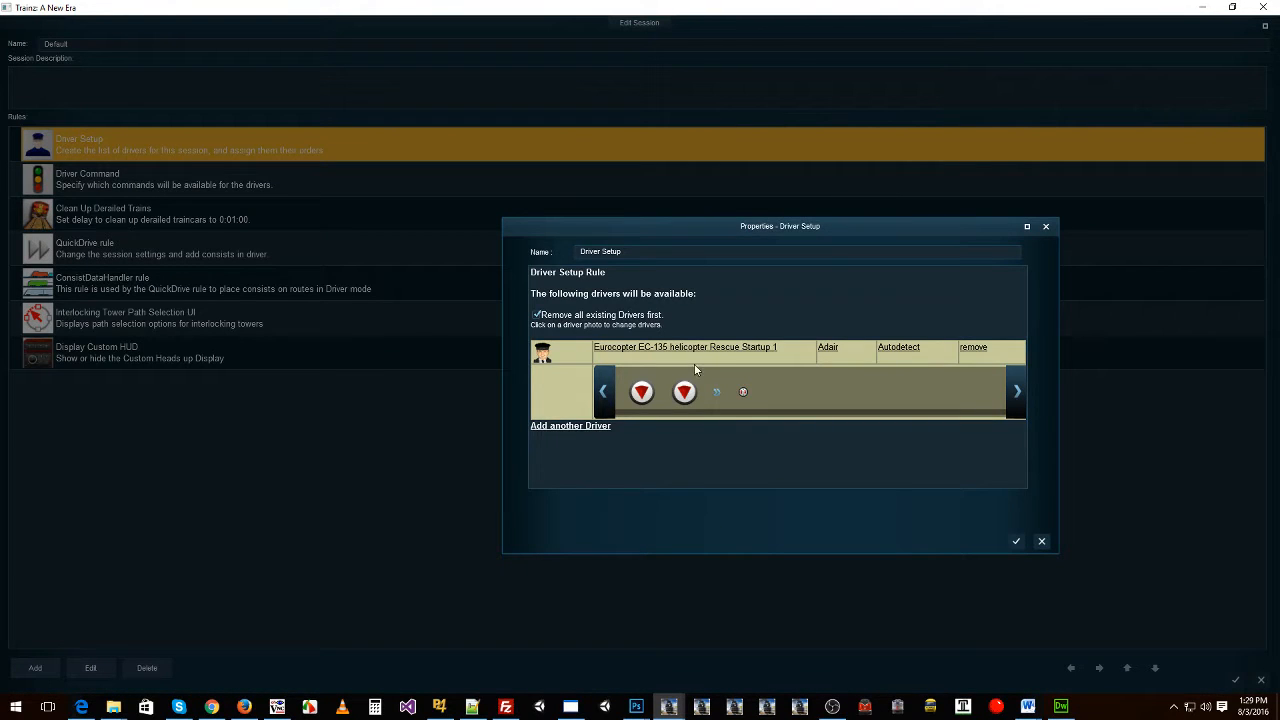
{"action": "left_click", "coordinate": [578, 426]}
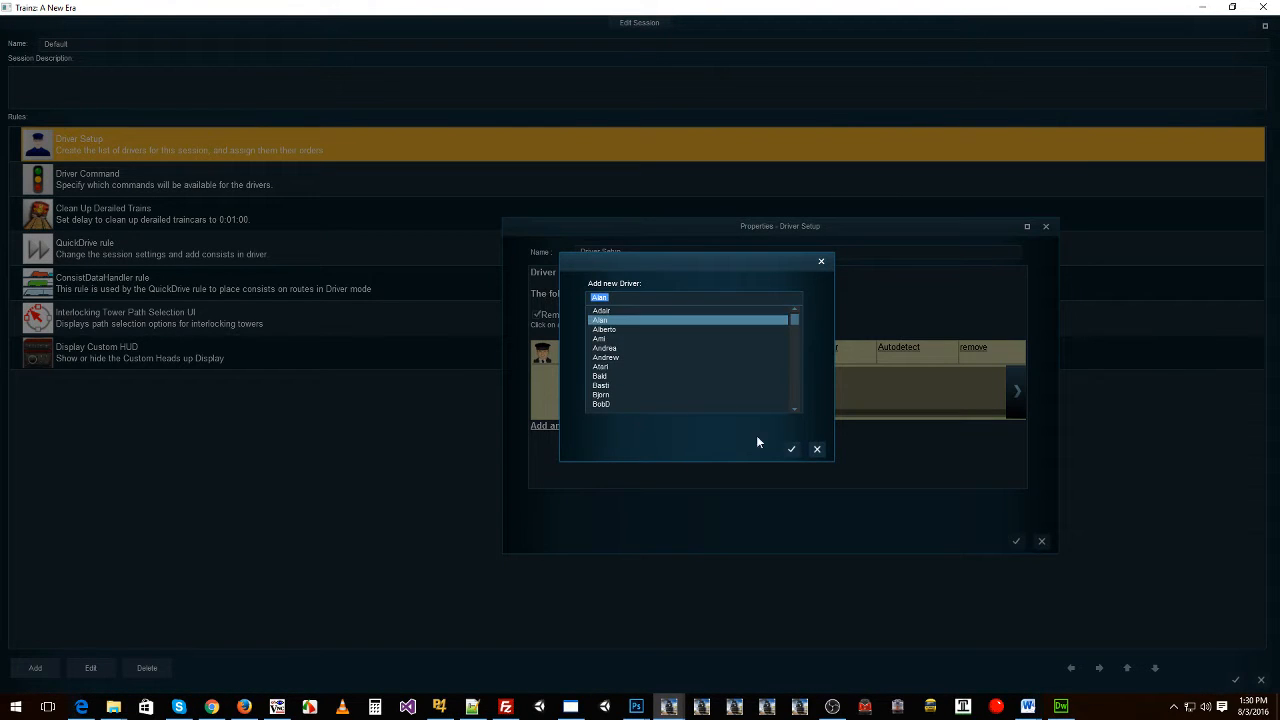
{"action": "left_click", "coordinate": [792, 450]}
{"action": "left_click", "coordinate": [618, 428]}
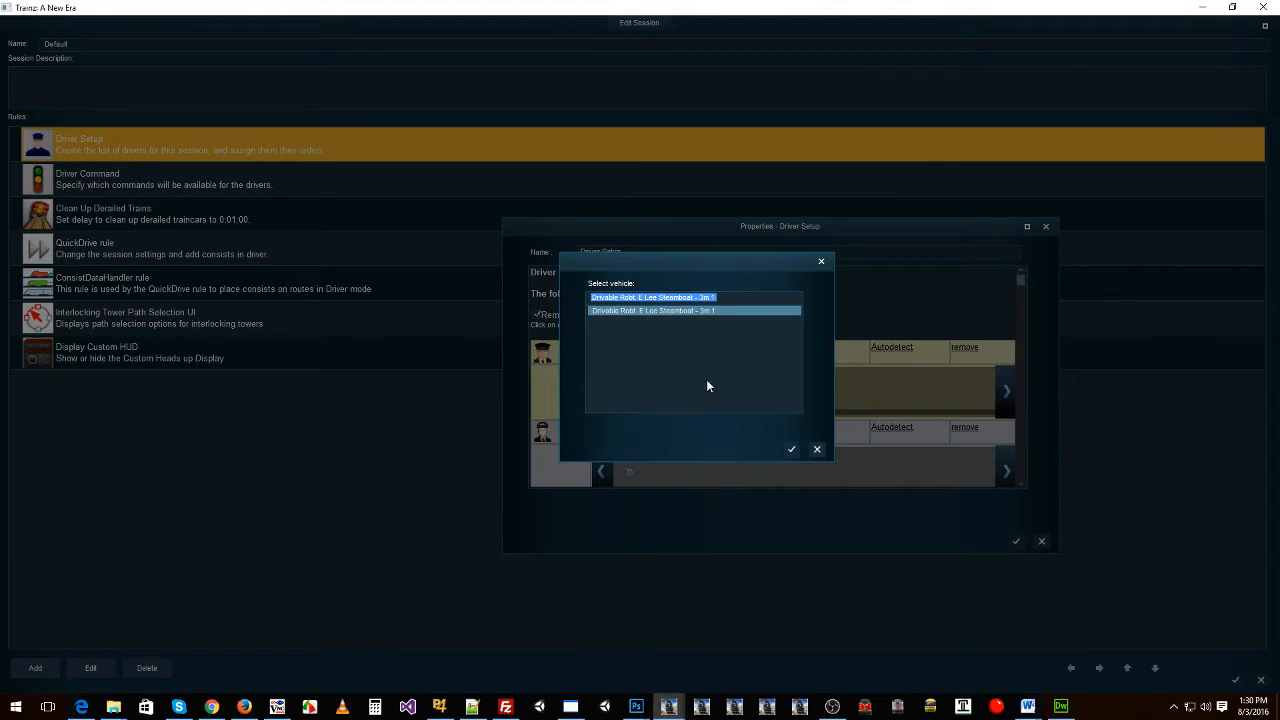
{"action": "left_click", "coordinate": [791, 450]}
{"action": "scroll", "coordinate": [720, 450], "scroll_direction": "down", "scroll_amount": 3}
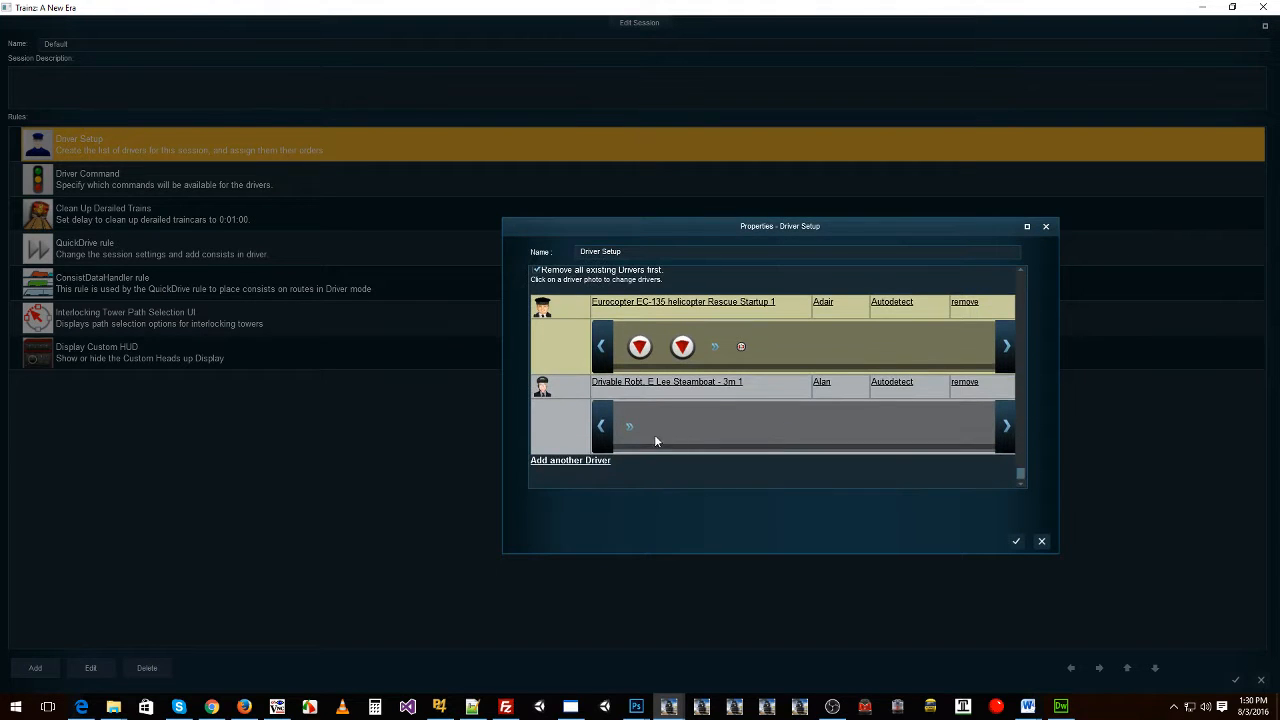
Step: Give the steamboat's driver two Drive Via Trackmark commands for the lake trackmarks followed by Repeat, and save the session rules
{"action": "left_click", "coordinate": [629, 425]}
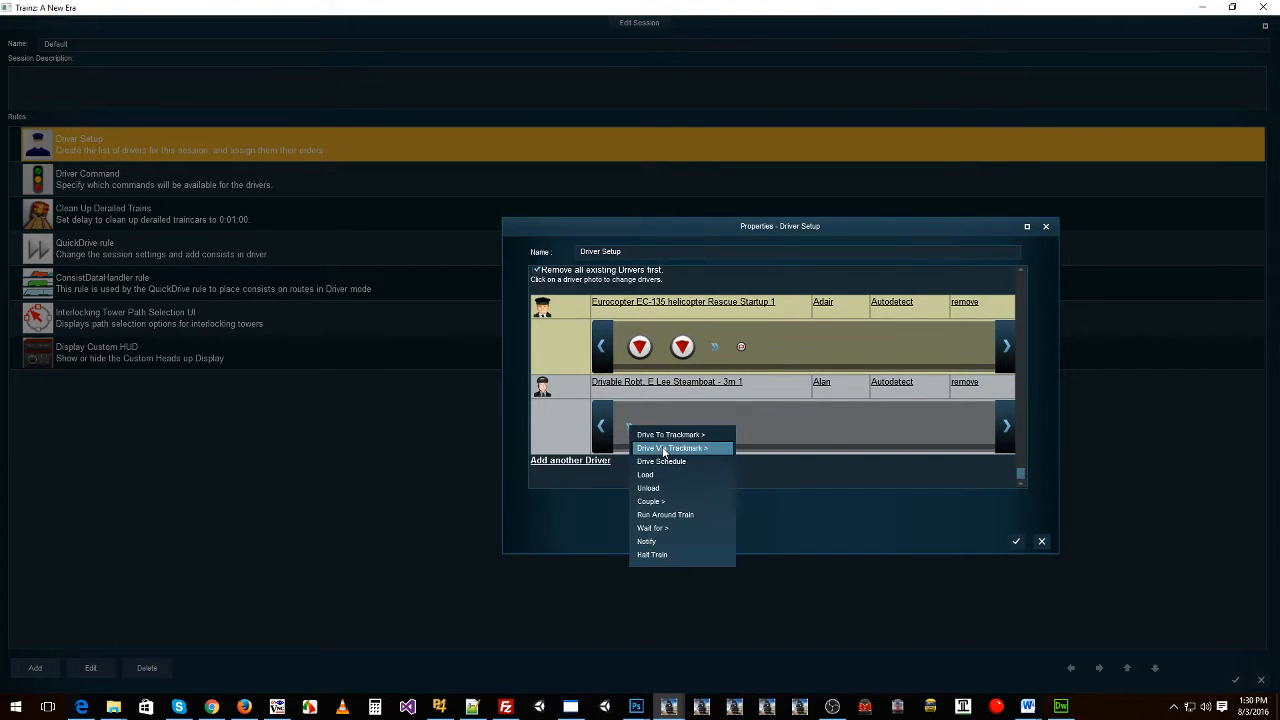
{"action": "mouse_move", "coordinate": [664, 449]}
{"action": "left_click", "coordinate": [761, 479]}
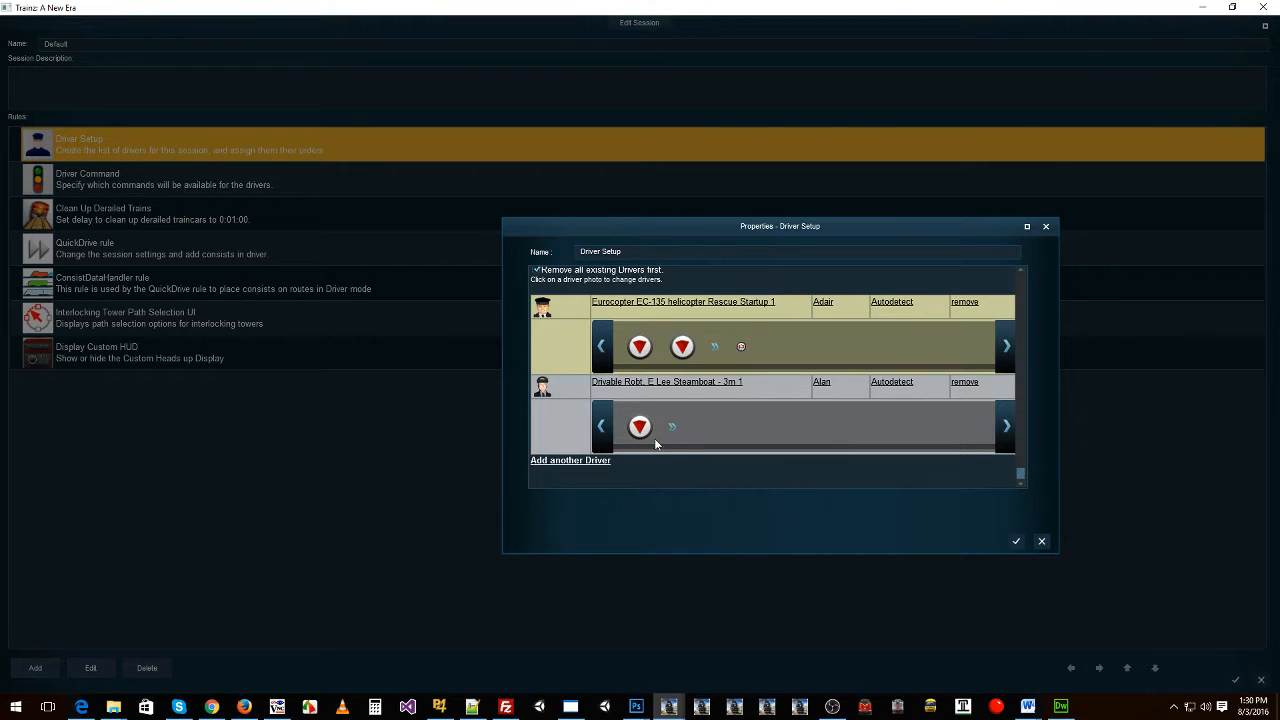
{"action": "left_click", "coordinate": [674, 426]}
{"action": "mouse_move", "coordinate": [728, 476]}
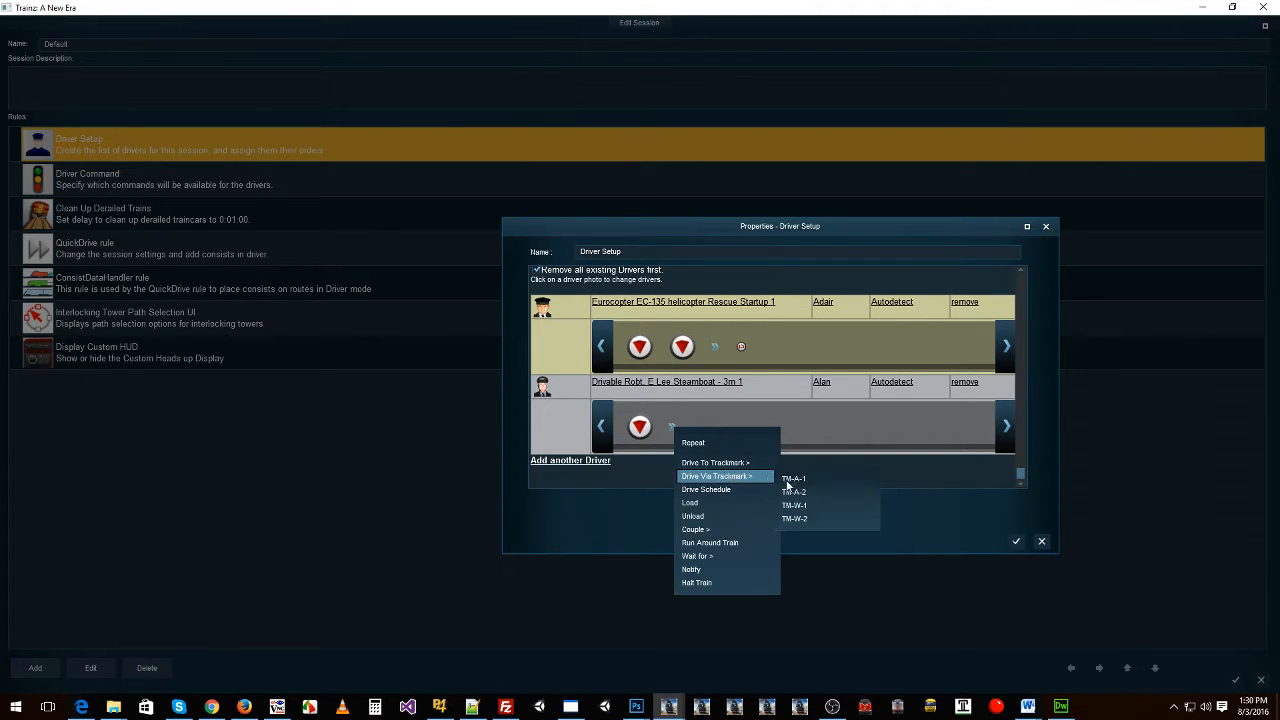
{"action": "left_click", "coordinate": [806, 508]}
{"action": "left_click", "coordinate": [716, 426]}
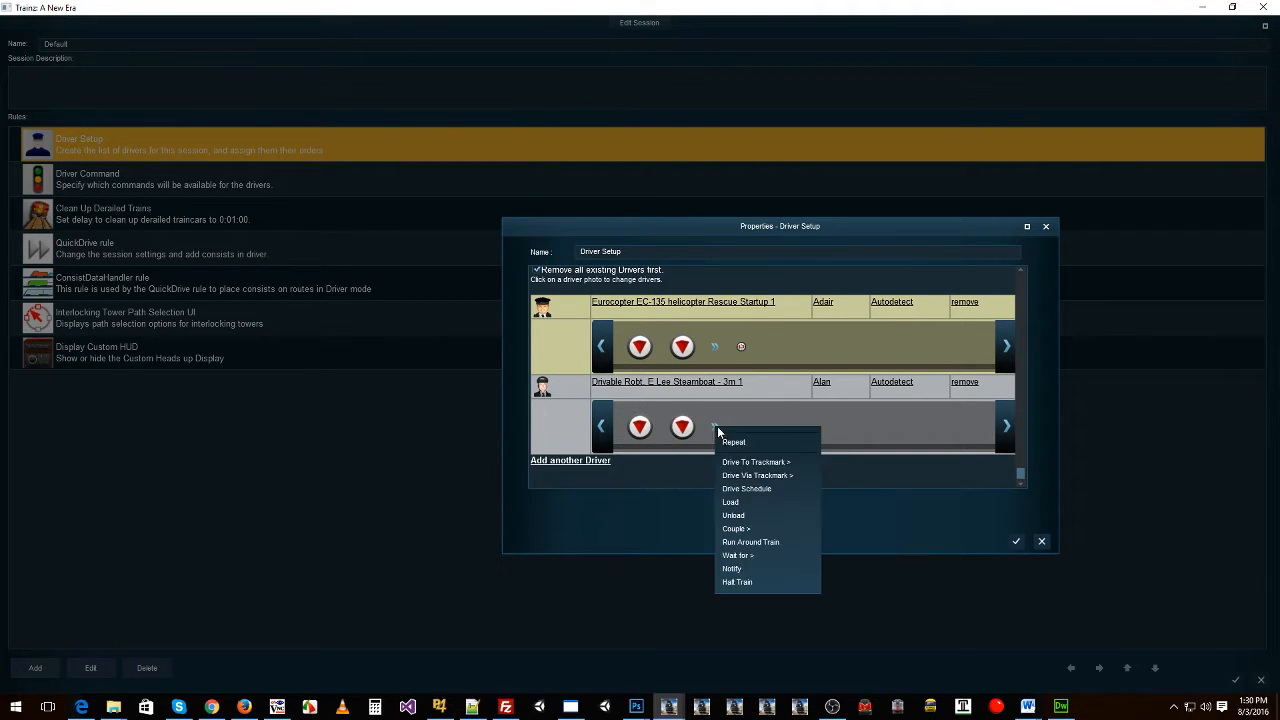
{"action": "left_click", "coordinate": [738, 445]}
{"action": "left_click", "coordinate": [1016, 543]}
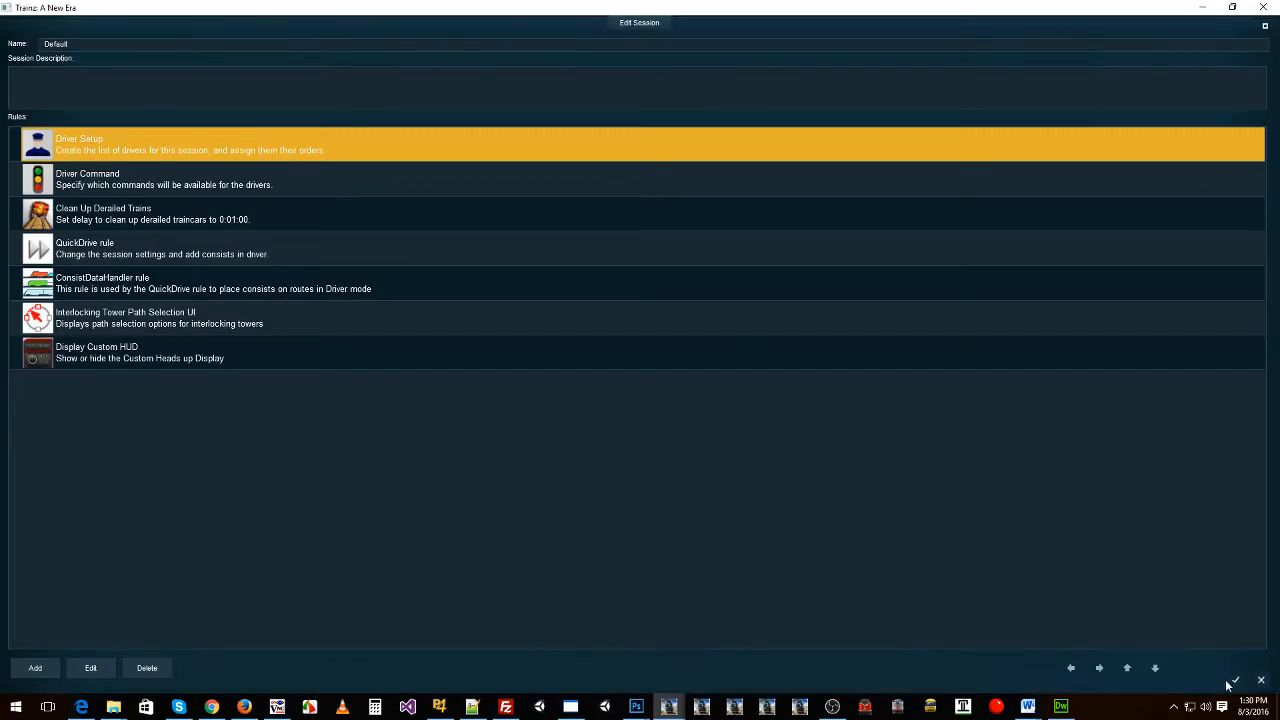
{"action": "left_click", "coordinate": [1235, 679]}
Step: Examine the lake loop from above with the Track Marker tool active to locate its trackmarks
{"action": "right_click_drag", "start_coordinate": [671, 505], "coordinate": [614, 504]}
{"action": "scroll", "coordinate": [614, 485], "scroll_direction": "down", "scroll_amount": 10}
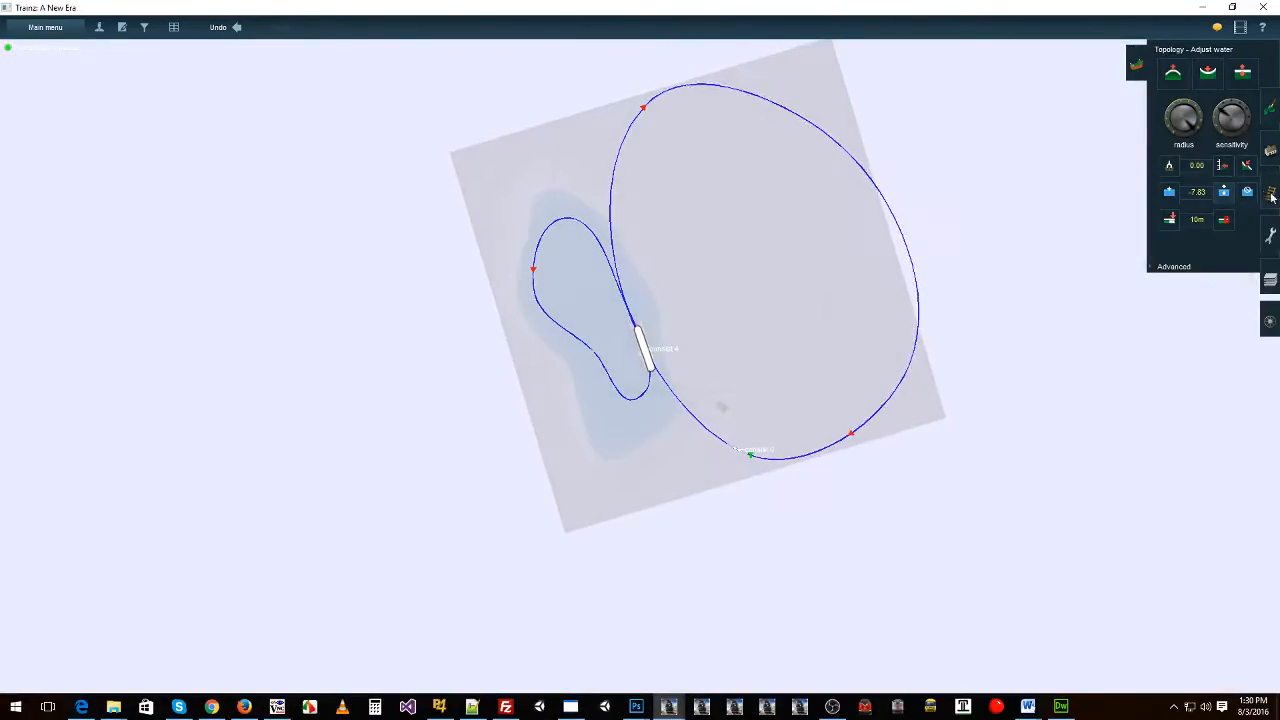
{"action": "left_click", "coordinate": [1270, 192]}
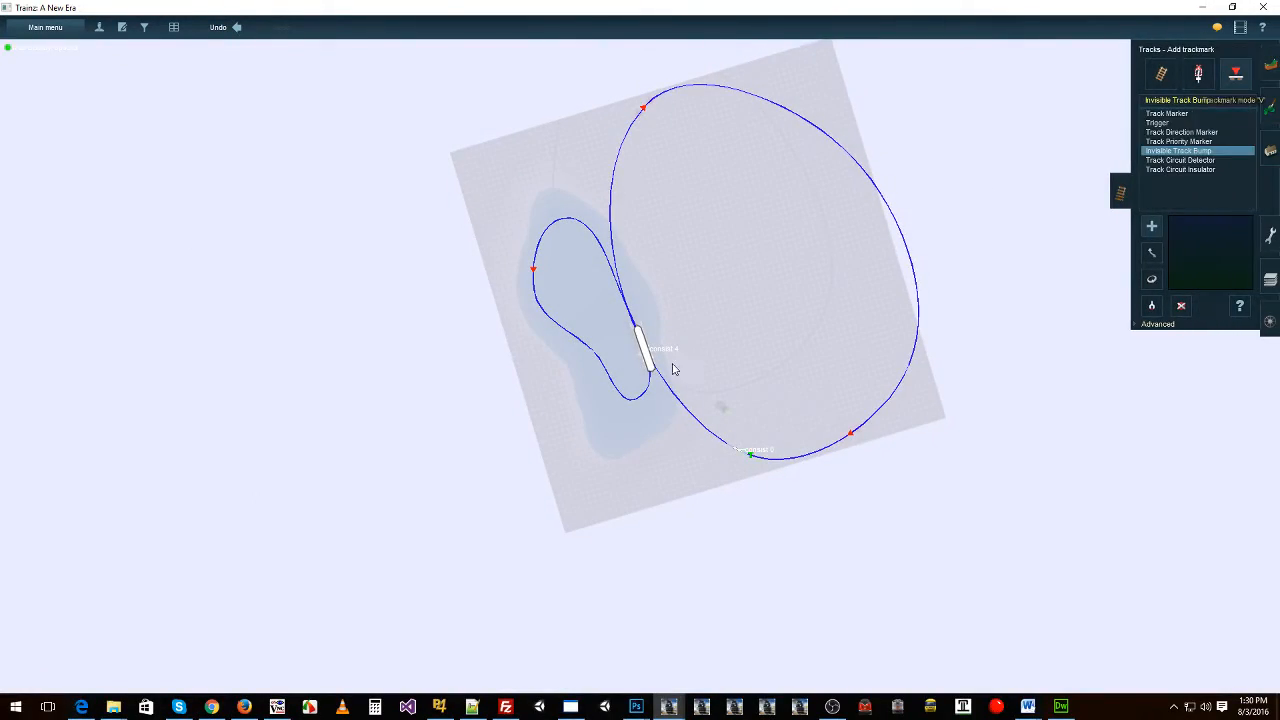
{"action": "scroll", "coordinate": [650, 395], "scroll_direction": "up", "scroll_amount": 10}
{"action": "scroll", "coordinate": [643, 410], "scroll_direction": "down", "scroll_amount": 4}
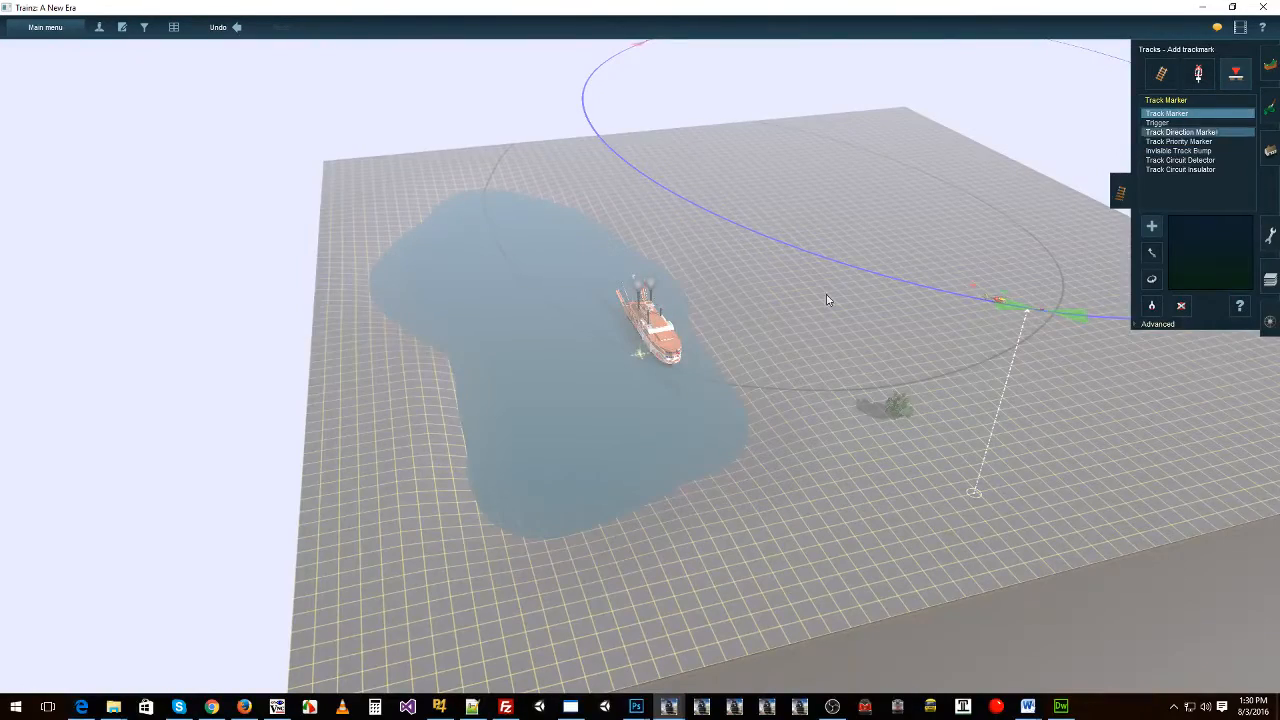
{"action": "scroll", "coordinate": [600, 412], "scroll_direction": "down", "scroll_amount": 8}
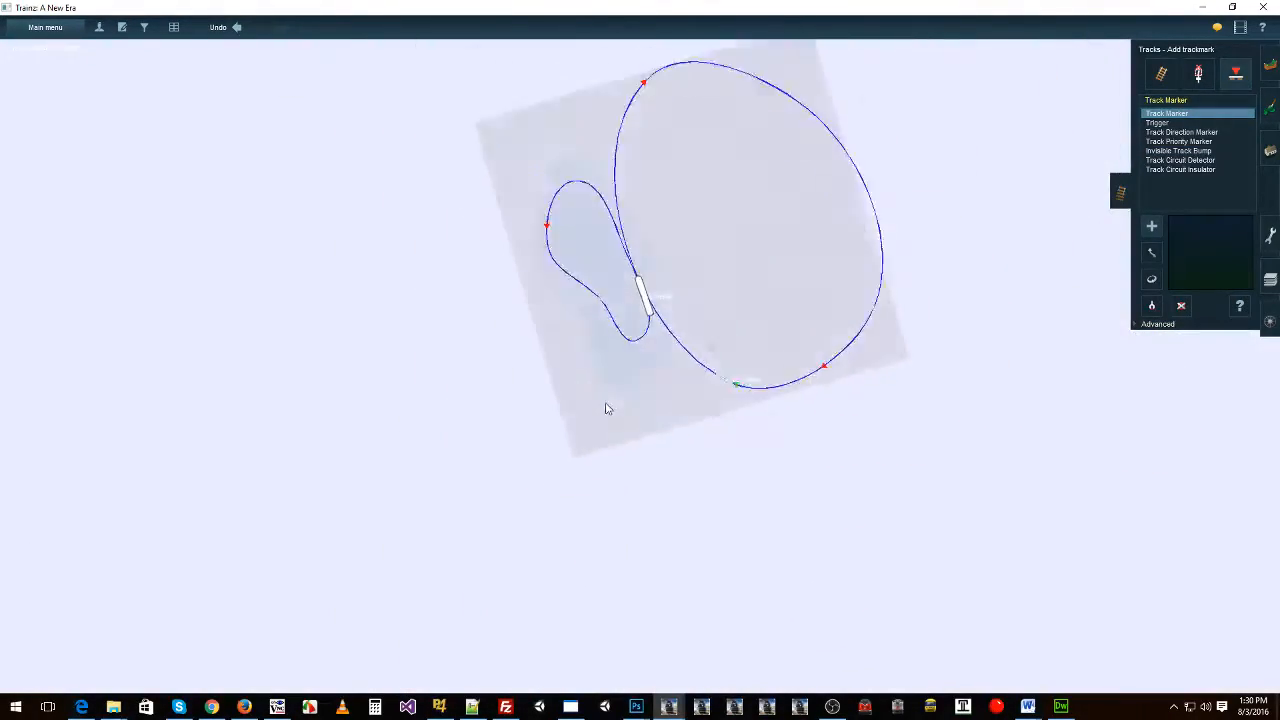
{"action": "scroll", "coordinate": [605, 408], "scroll_direction": "up", "scroll_amount": 5}
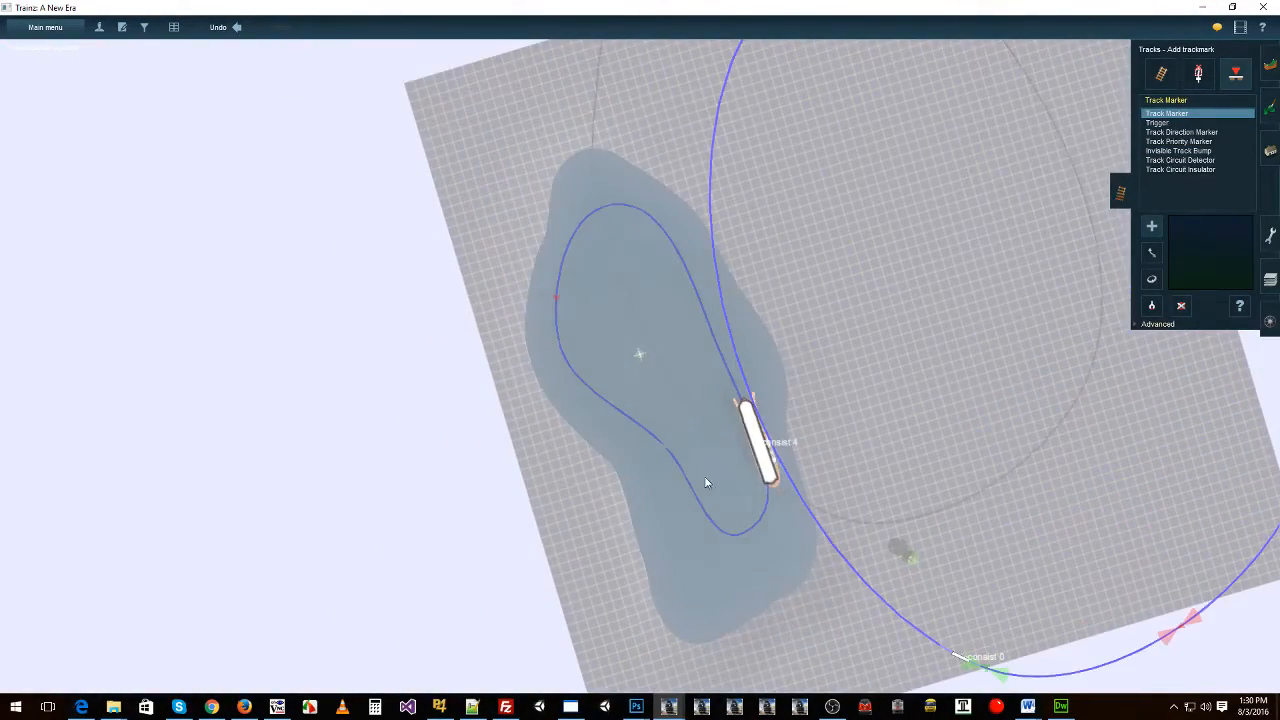
{"action": "scroll", "coordinate": [706, 483], "scroll_direction": "up", "scroll_amount": 6}
Step: Lower the lake's water level to about -11.67 to expose the track
{"action": "left_click", "coordinate": [1269, 66]}
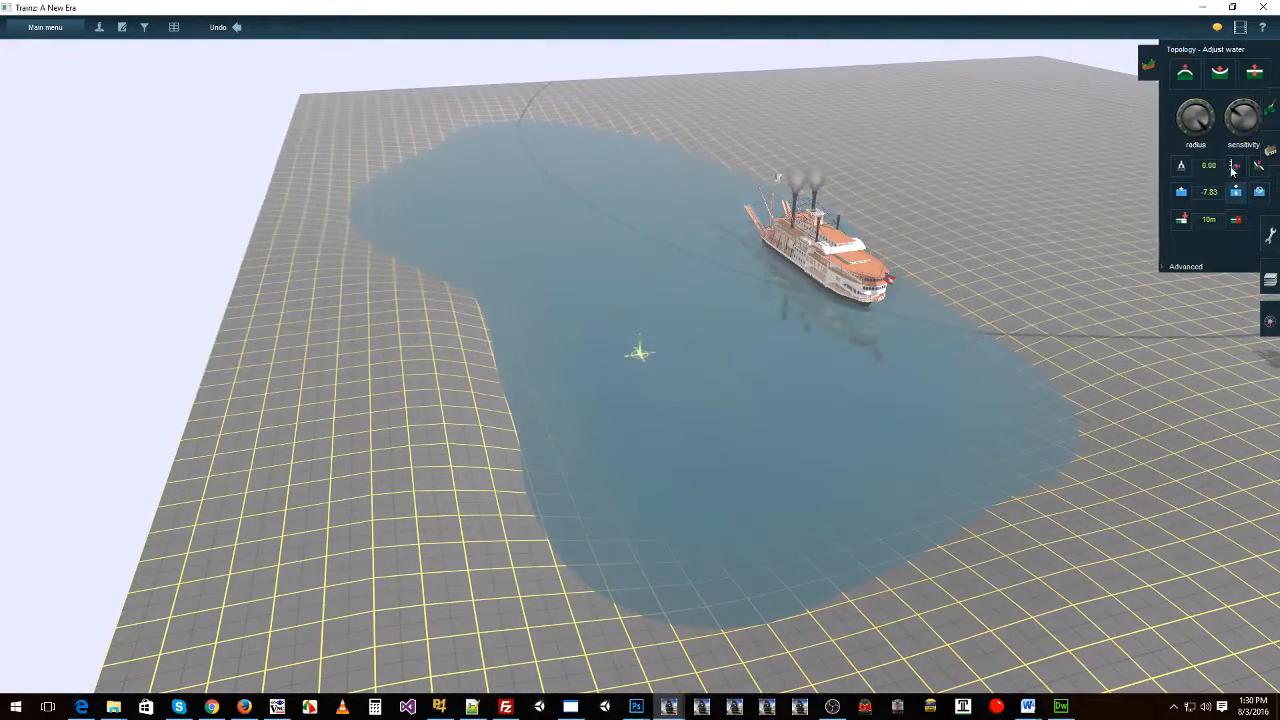
{"action": "left_click_drag", "start_coordinate": [748, 390], "coordinate": [743, 408]}
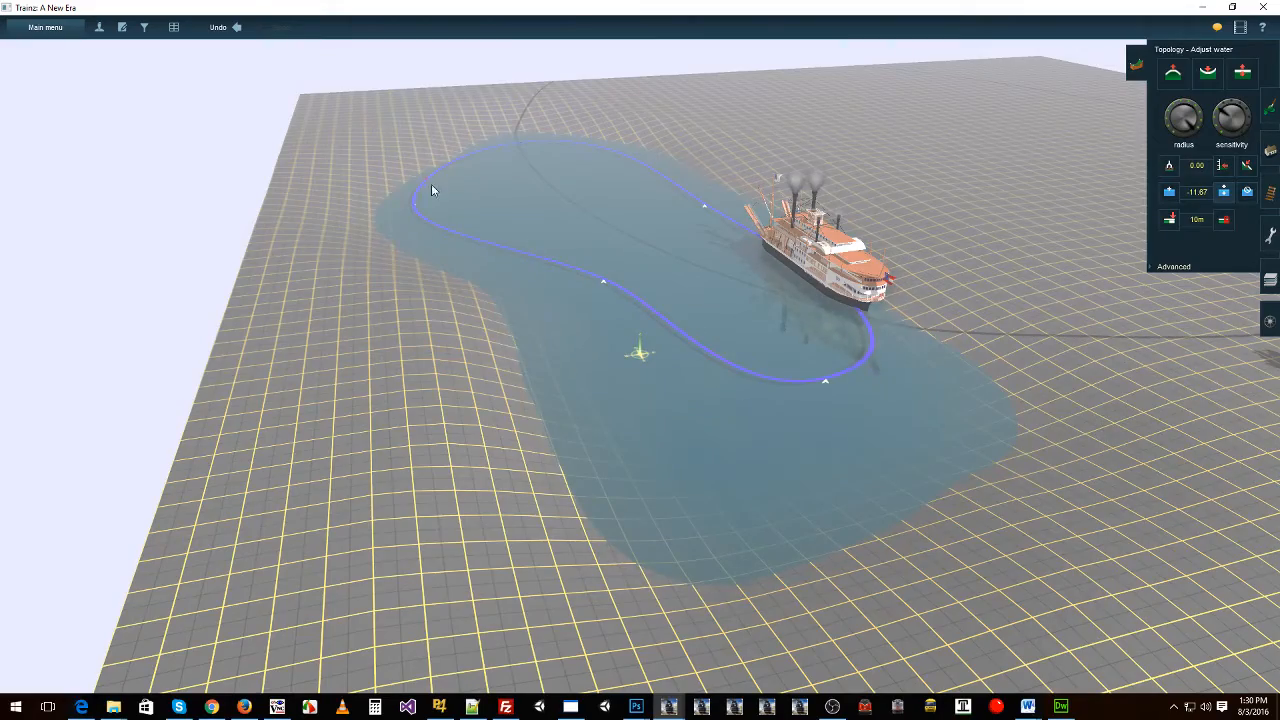
{"action": "right_click", "coordinate": [431, 184]}
{"action": "scroll", "coordinate": [640, 307], "scroll_direction": "up", "scroll_amount": 6}
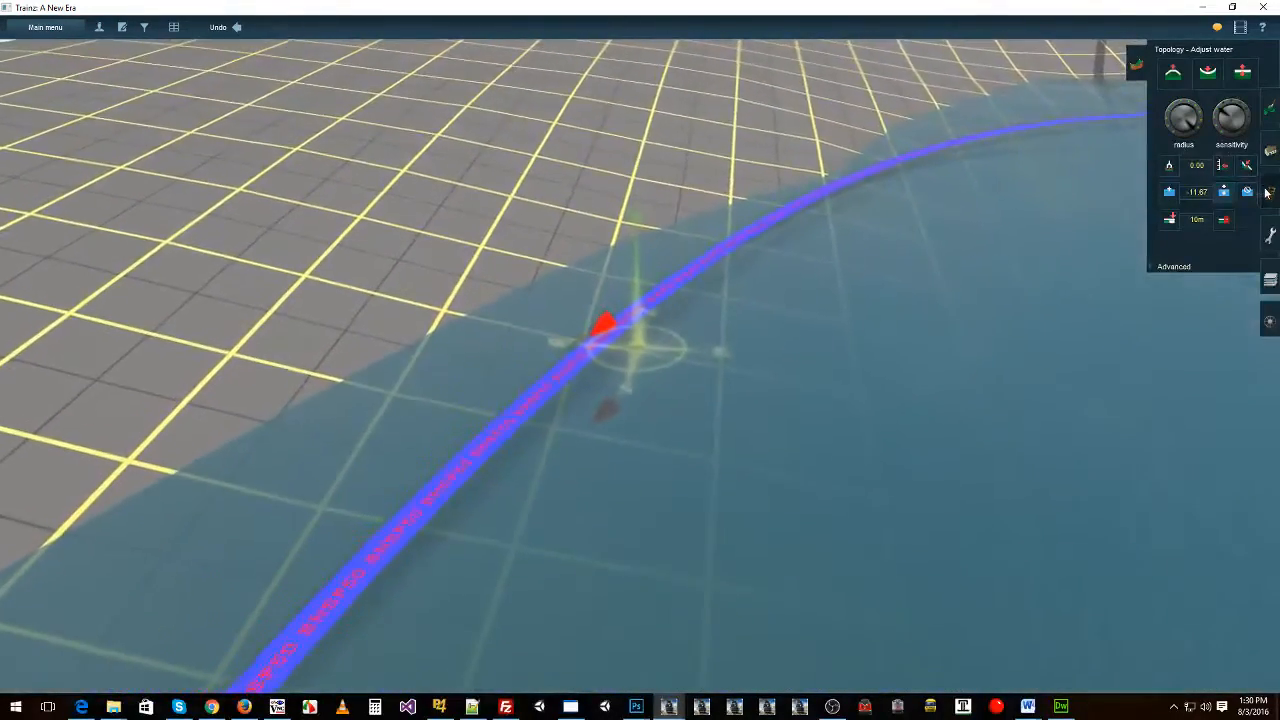
Step: Move the Robt. E Lee steamboat off its trackmark to the opposite side of the lake loop
{"action": "left_click", "coordinate": [1270, 192]}
{"action": "scroll", "coordinate": [775, 380], "scroll_direction": "down", "scroll_amount": 6}
{"action": "right_click", "coordinate": [887, 470]}
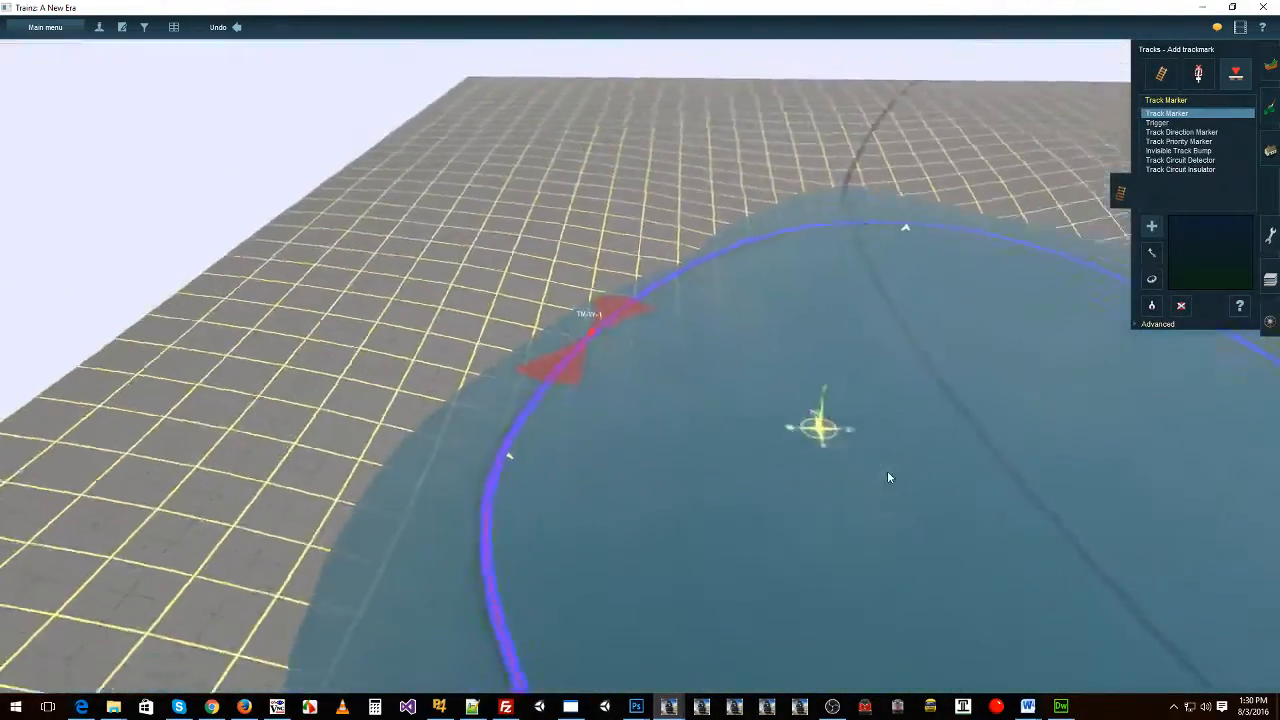
{"action": "right_click", "coordinate": [887, 471]}
{"action": "right_click", "coordinate": [952, 453]}
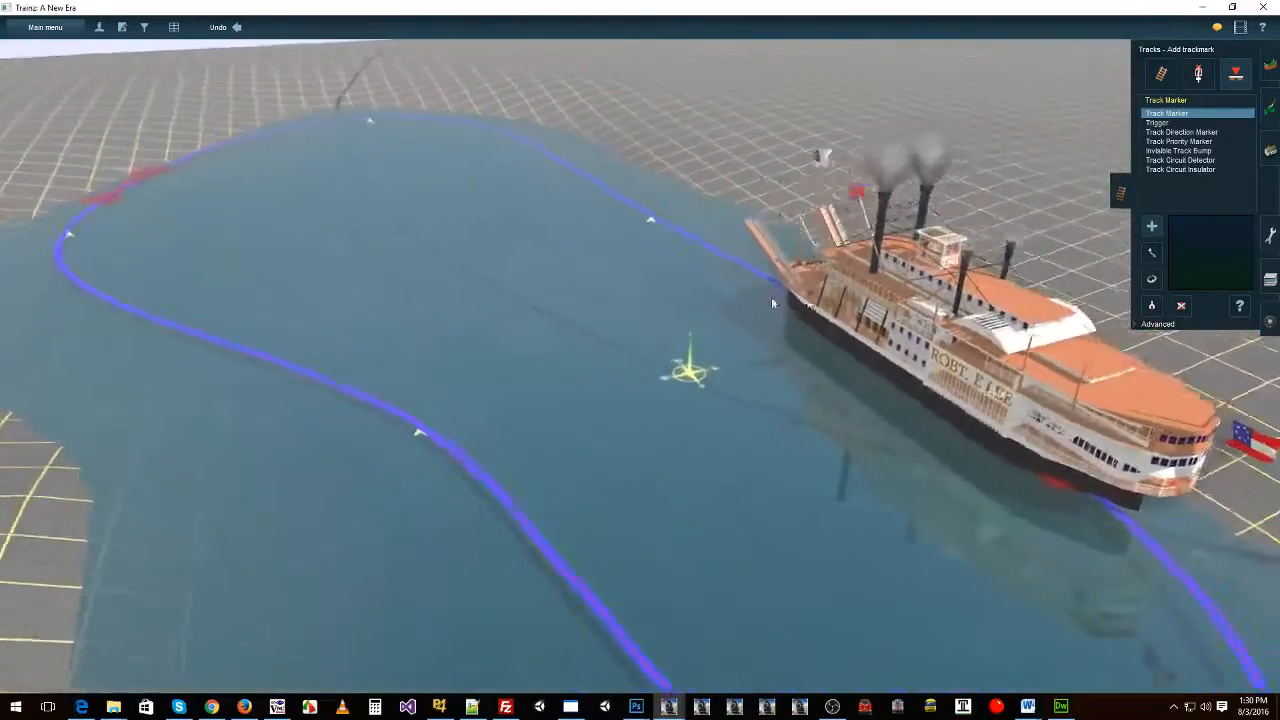
{"action": "right_click", "coordinate": [771, 303]}
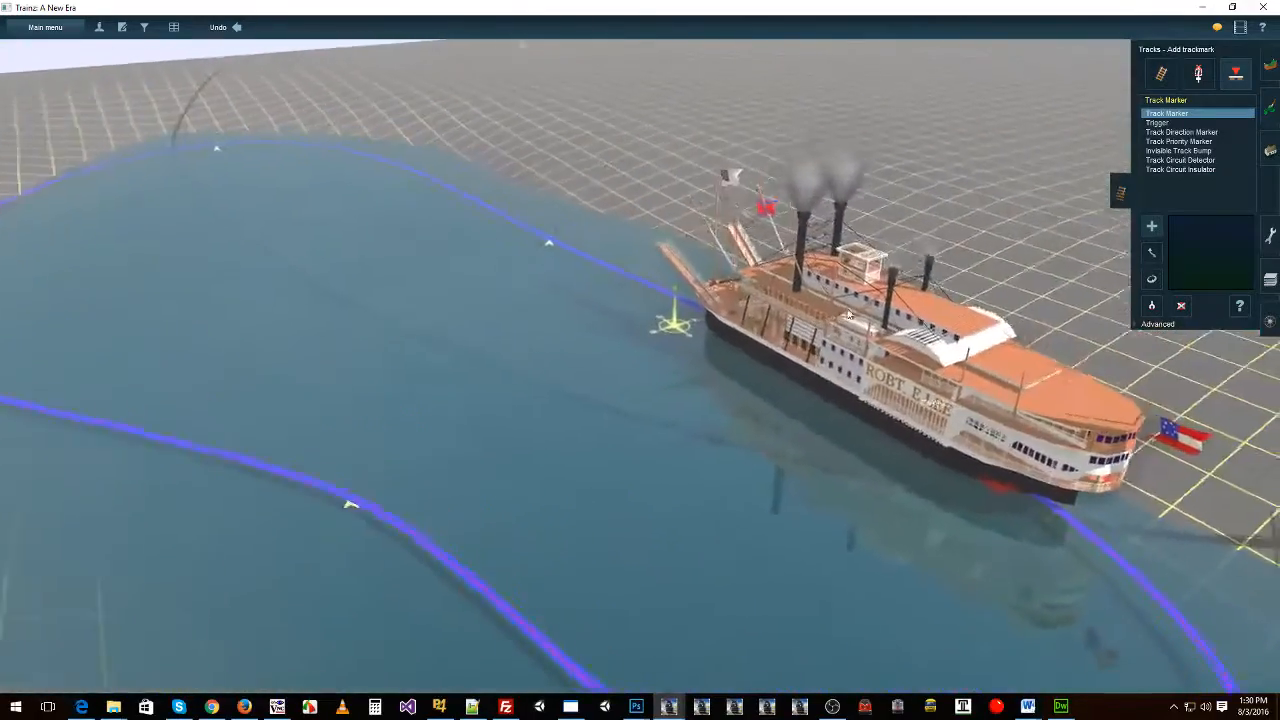
{"action": "left_click", "coordinate": [1153, 253]}
{"action": "right_click", "coordinate": [680, 480]}
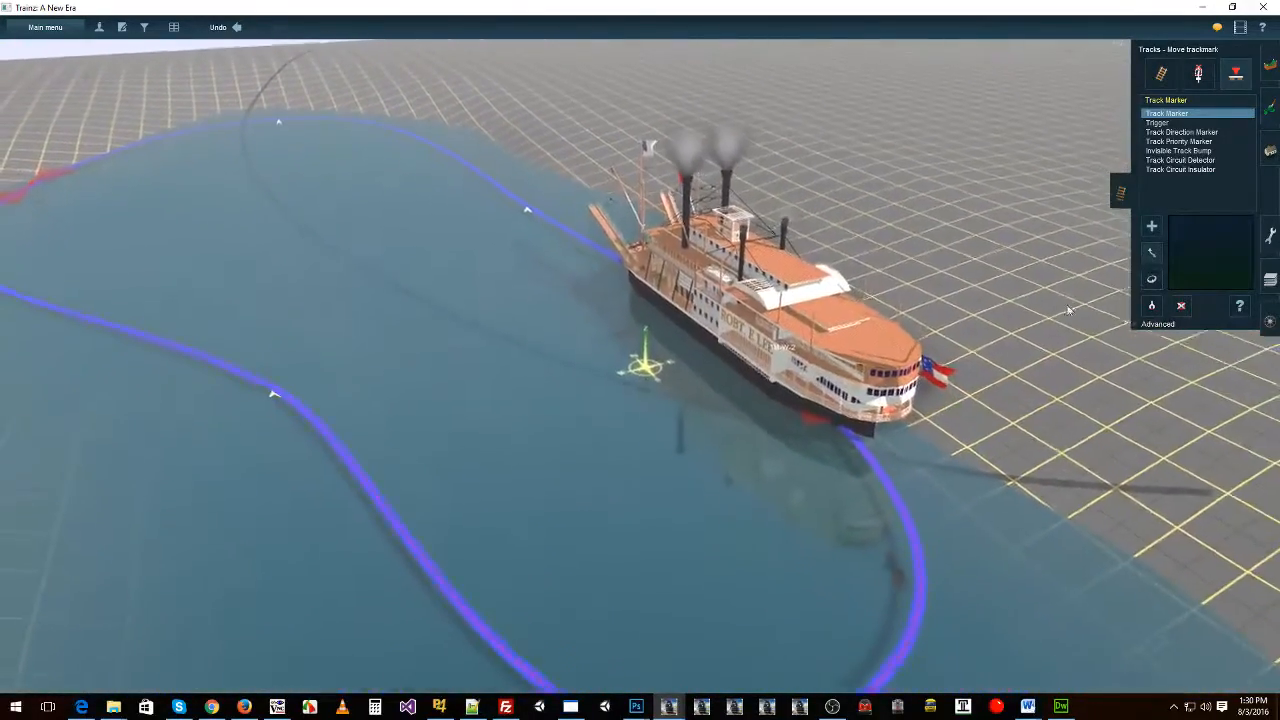
{"action": "left_click", "coordinate": [1270, 322]}
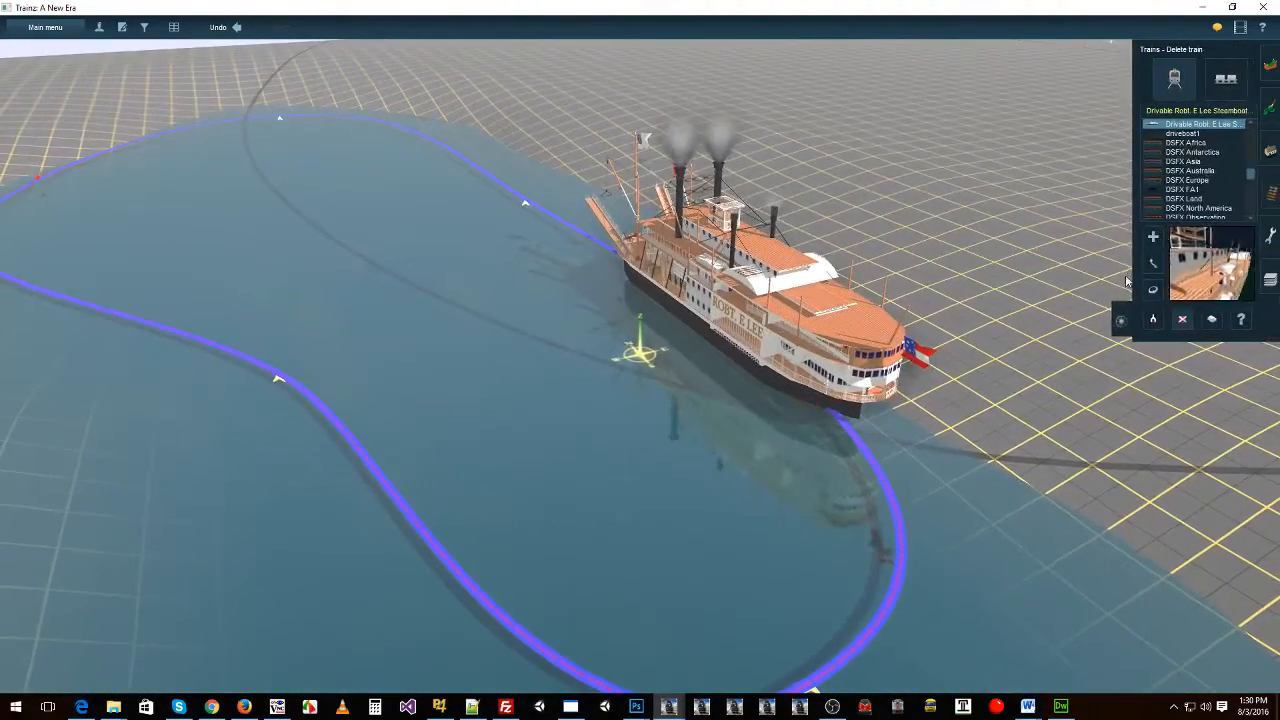
{"action": "left_click_drag", "start_coordinate": [729, 299], "coordinate": [213, 356]}
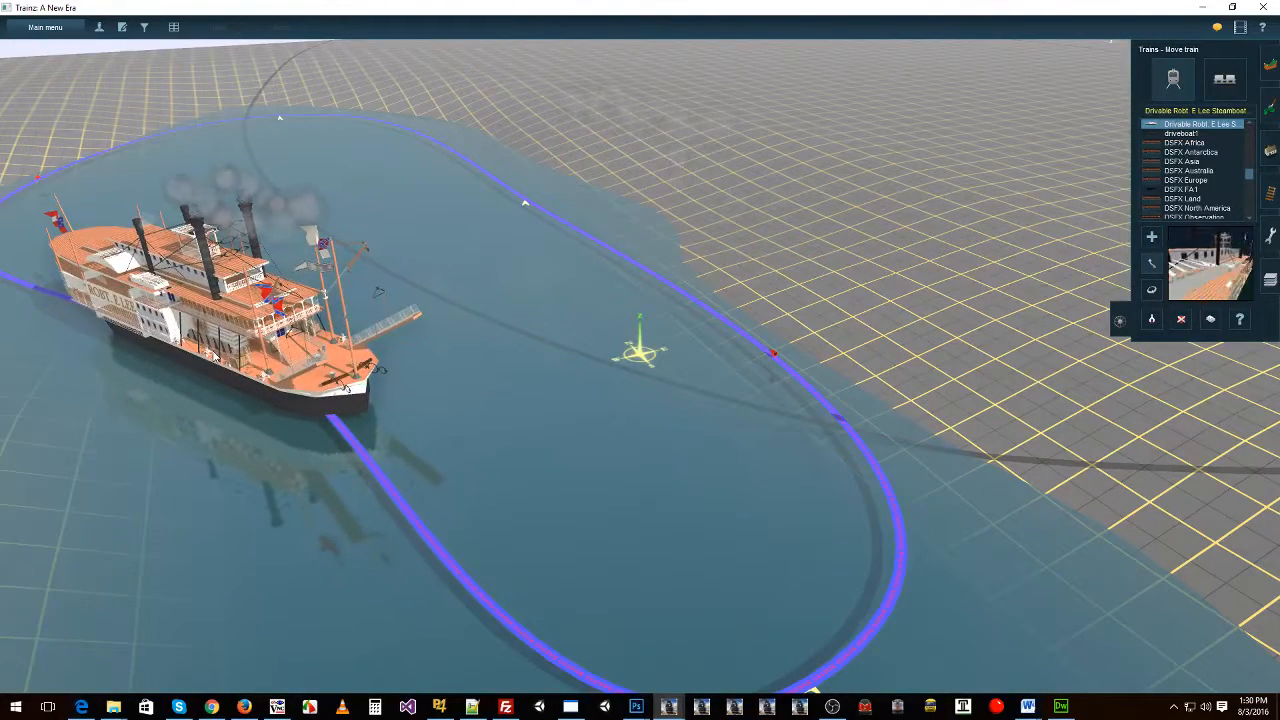
Step: Raise the lake's water level to about -8.42 so the water covers the track loop
{"action": "right_click", "coordinate": [872, 357]}
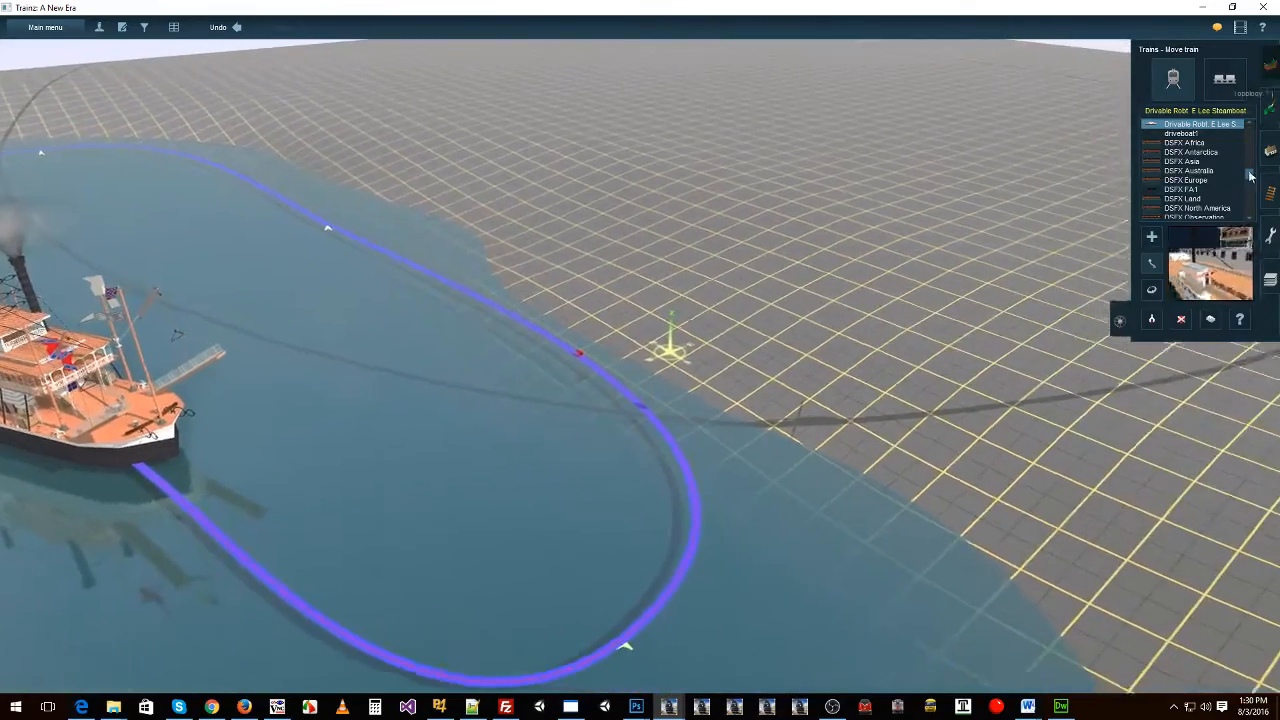
{"action": "left_click", "coordinate": [1269, 65]}
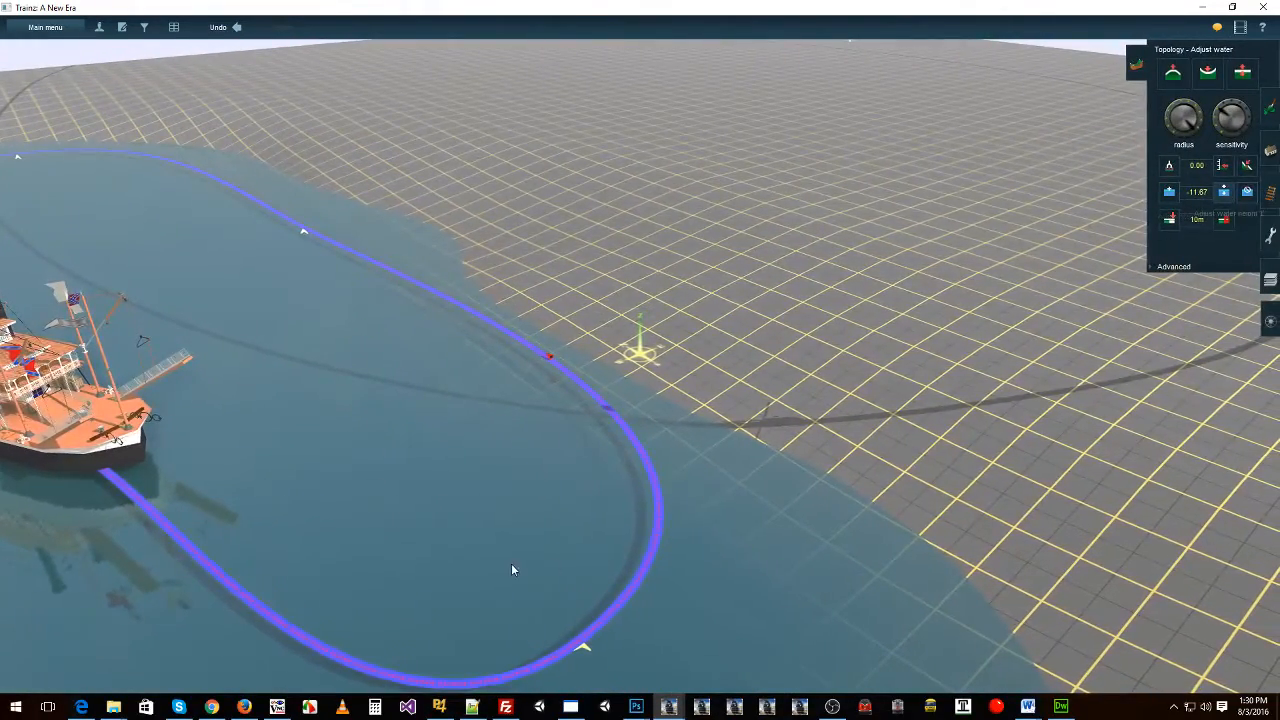
{"action": "scroll", "coordinate": [511, 569], "scroll_direction": "down", "scroll_amount": 6}
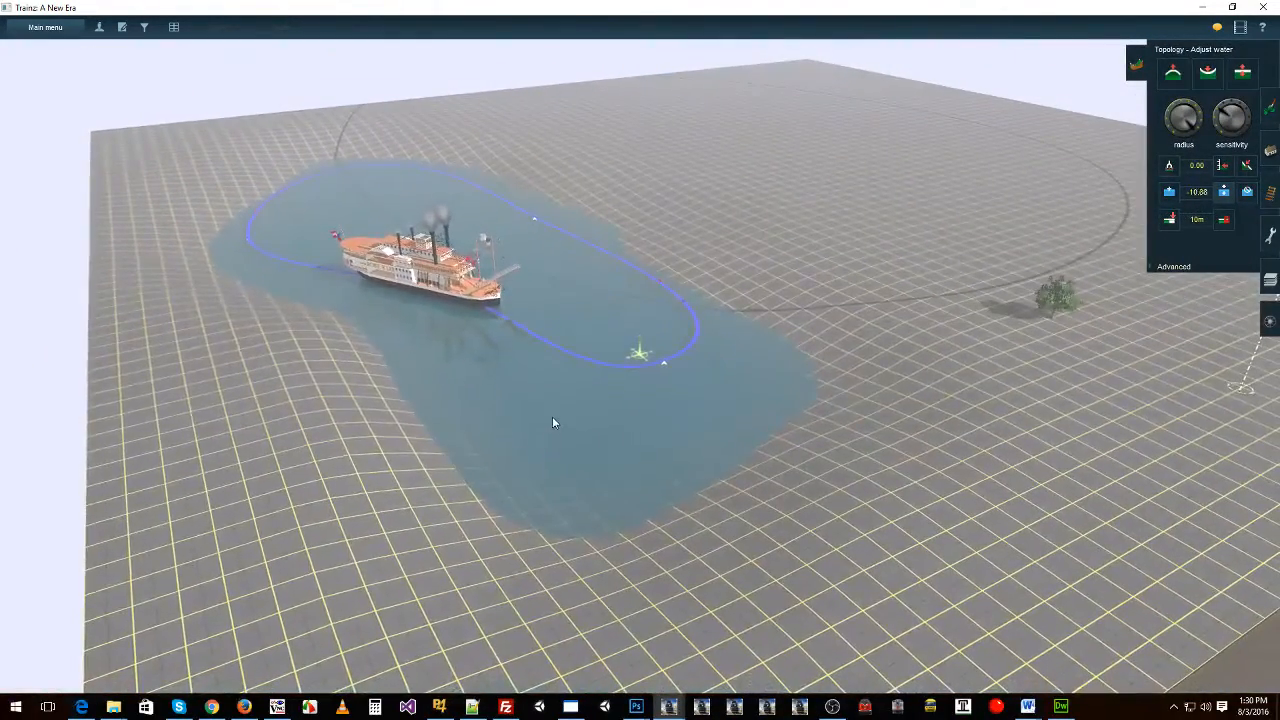
{"action": "left_click_drag", "start_coordinate": [554, 422], "coordinate": [590, 411]}
{"action": "right_click", "coordinate": [902, 313]}
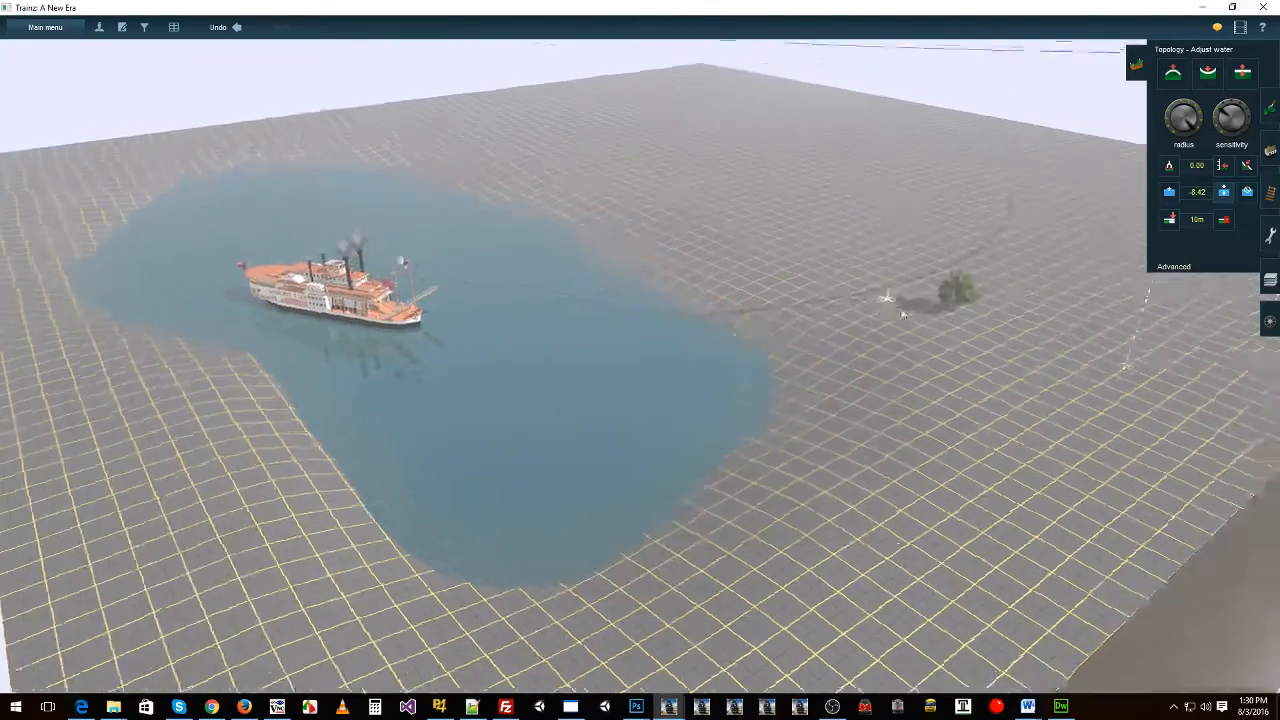
Step: Save the Invisible Track route, overwriting both the existing route and the existing session
{"action": "key", "text": "ctrl+s"}
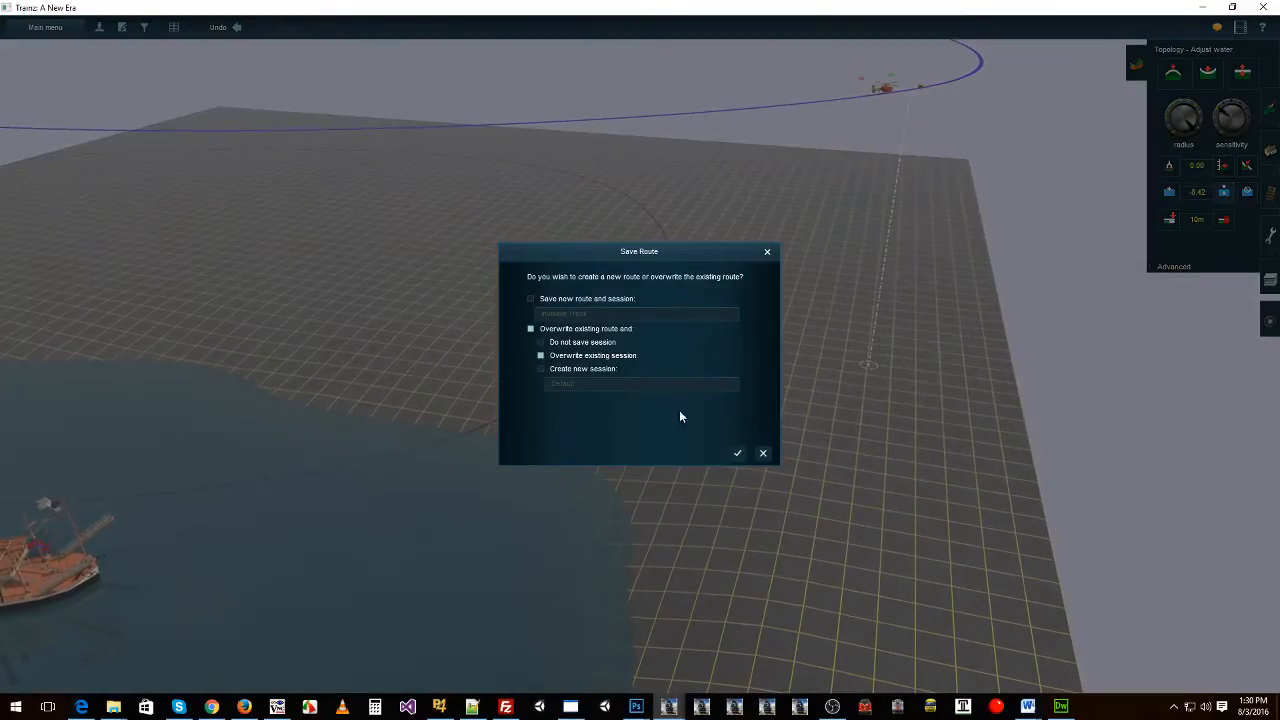
{"action": "left_click", "coordinate": [736, 454]}
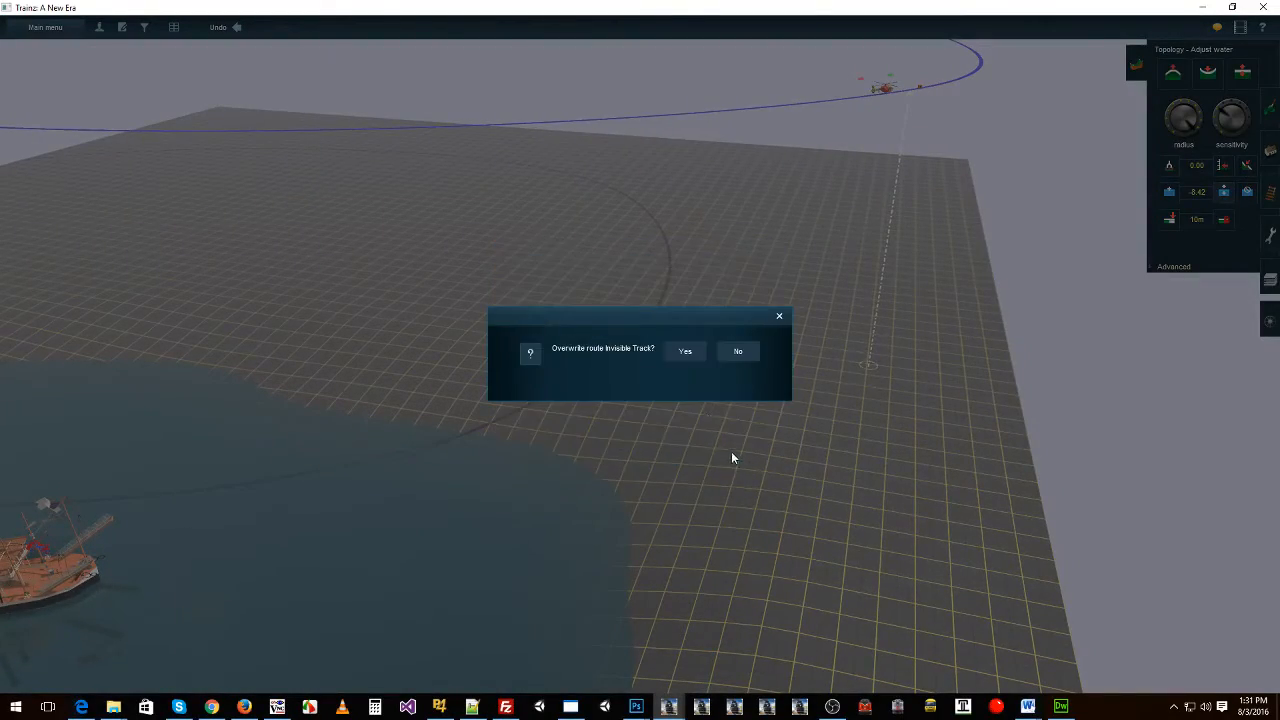
{"action": "left_click", "coordinate": [690, 358]}
Step: Run the session in driving mode and close the QuickDrive setup
{"action": "right_click_drag", "start_coordinate": [533, 381], "coordinate": [459, 297]}
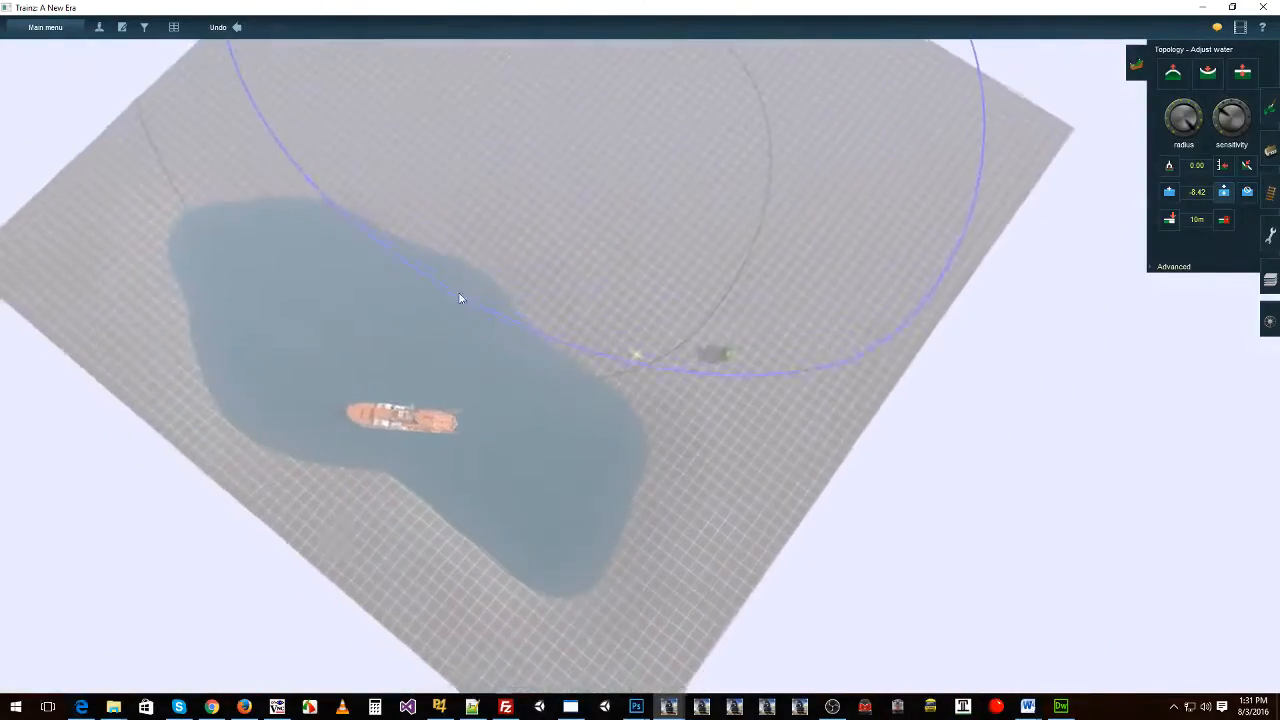
{"action": "left_click", "coordinate": [98, 28]}
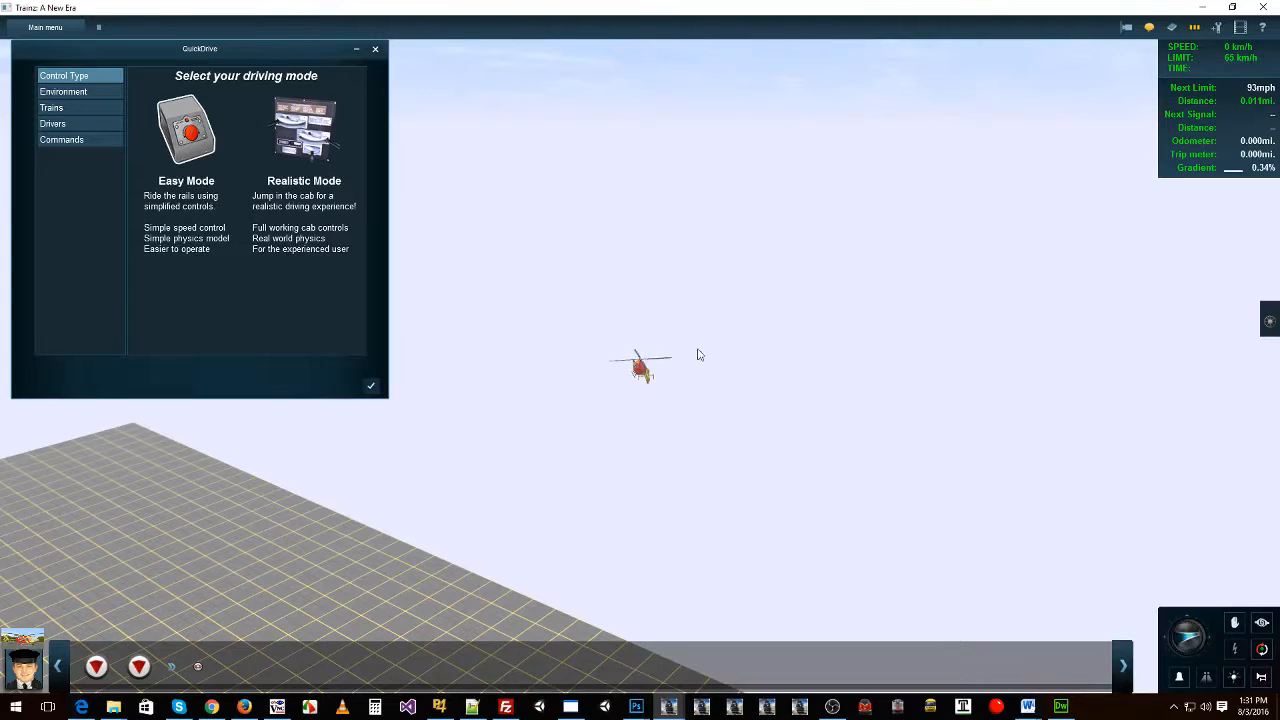
{"action": "left_click", "coordinate": [371, 387]}
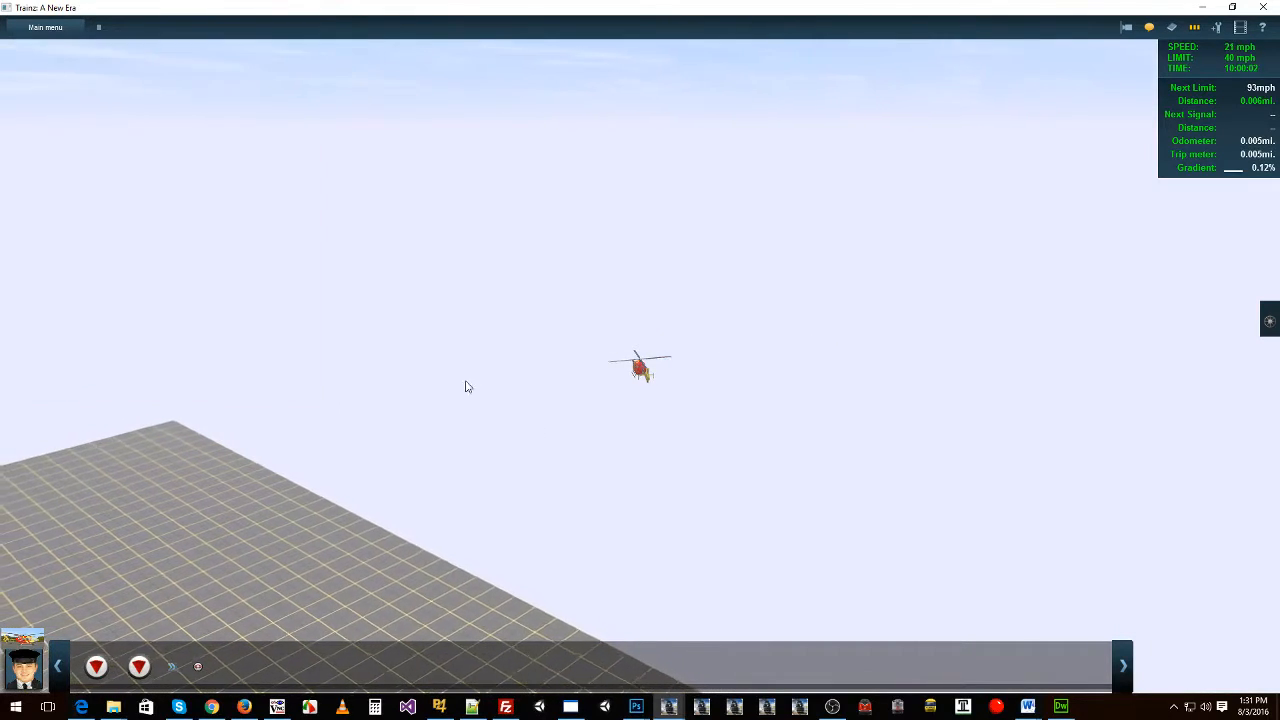
Step: Follow the helicopter up close and from a distance to check its flight along the invisible track
{"action": "right_click_drag", "start_coordinate": [673, 391], "coordinate": [645, 371]}
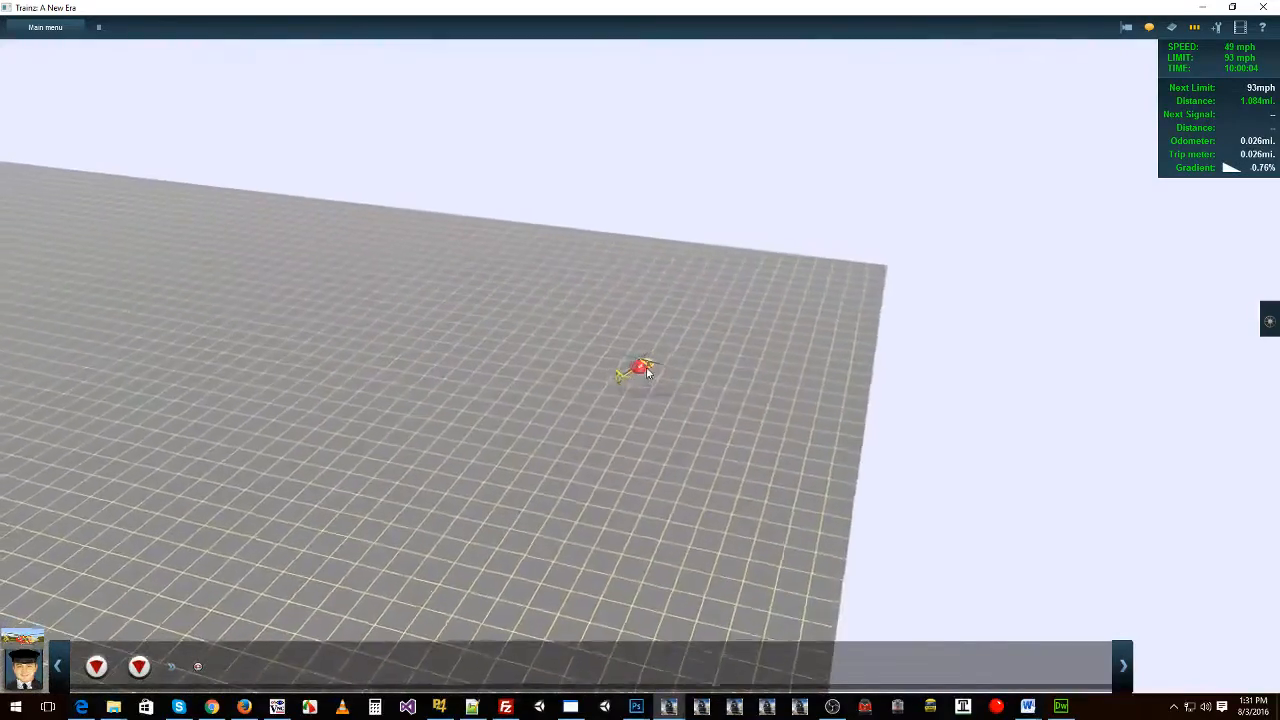
{"action": "scroll", "coordinate": [645, 385], "scroll_direction": "up", "scroll_amount": 5}
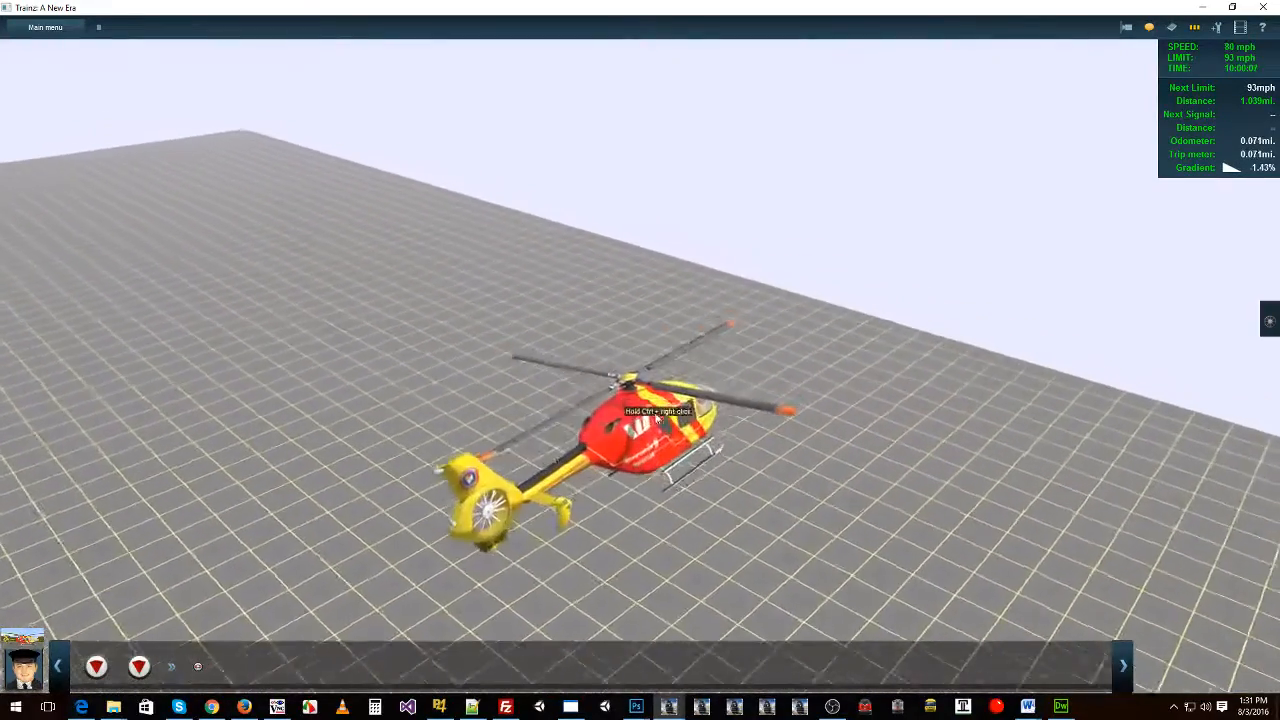
{"action": "right_click_drag", "start_coordinate": [657, 418], "coordinate": [735, 442]}
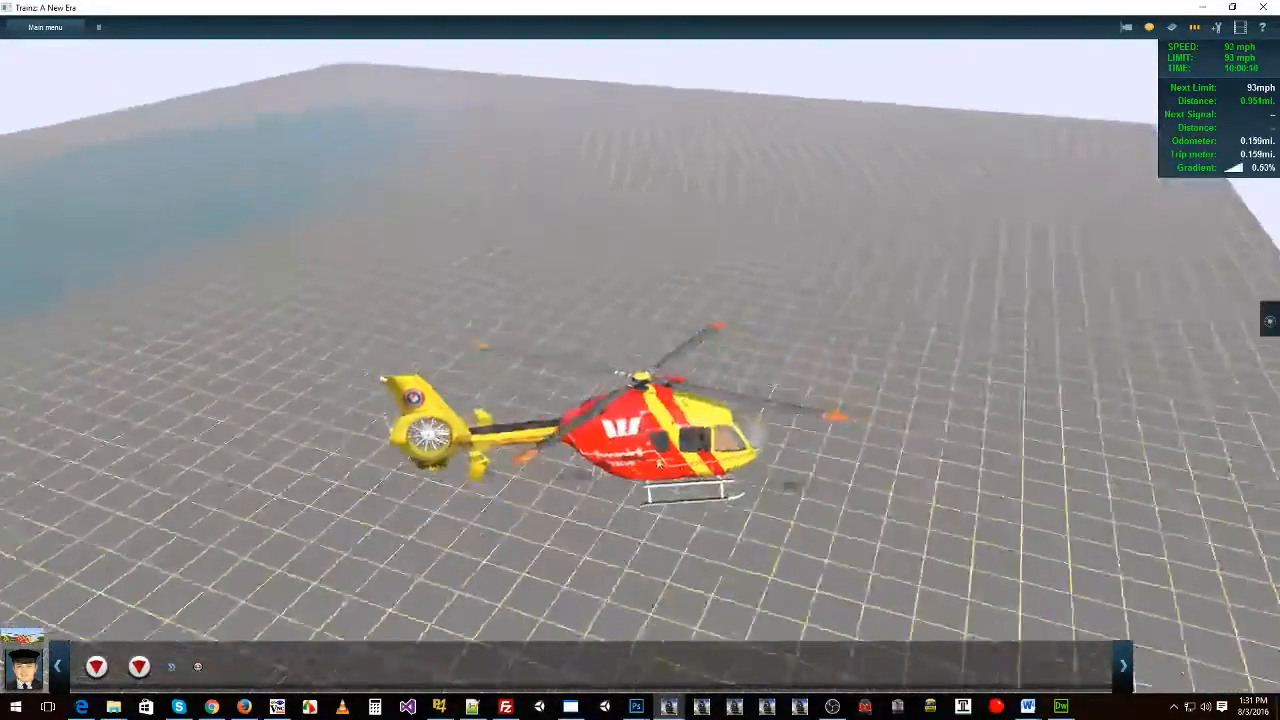
{"action": "scroll", "coordinate": [657, 455], "scroll_direction": "down", "scroll_amount": 5}
{"action": "right_click_drag", "start_coordinate": [657, 455], "coordinate": [672, 385]}
Step: Switch to a free camera and check the Robt. E Lee steamboat's run around the lake, near and far
{"action": "key", "text": "3"}
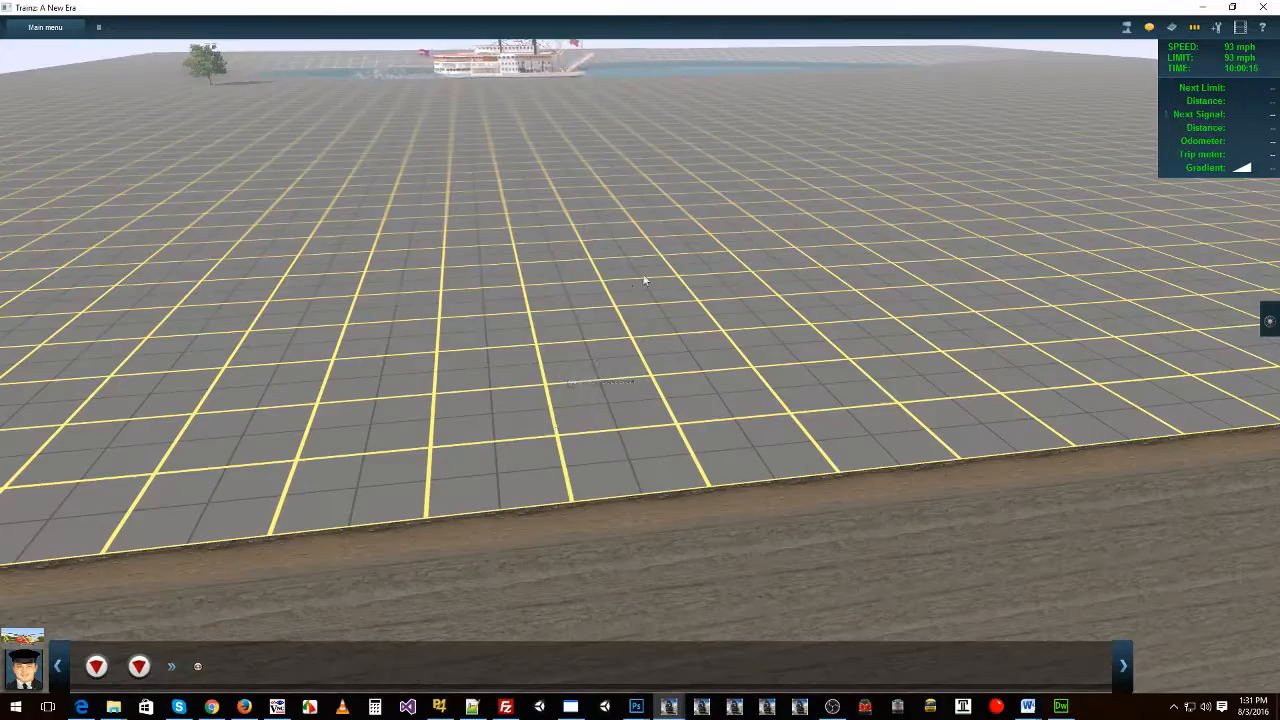
{"action": "scroll", "coordinate": [644, 282], "scroll_direction": "down", "scroll_amount": 10}
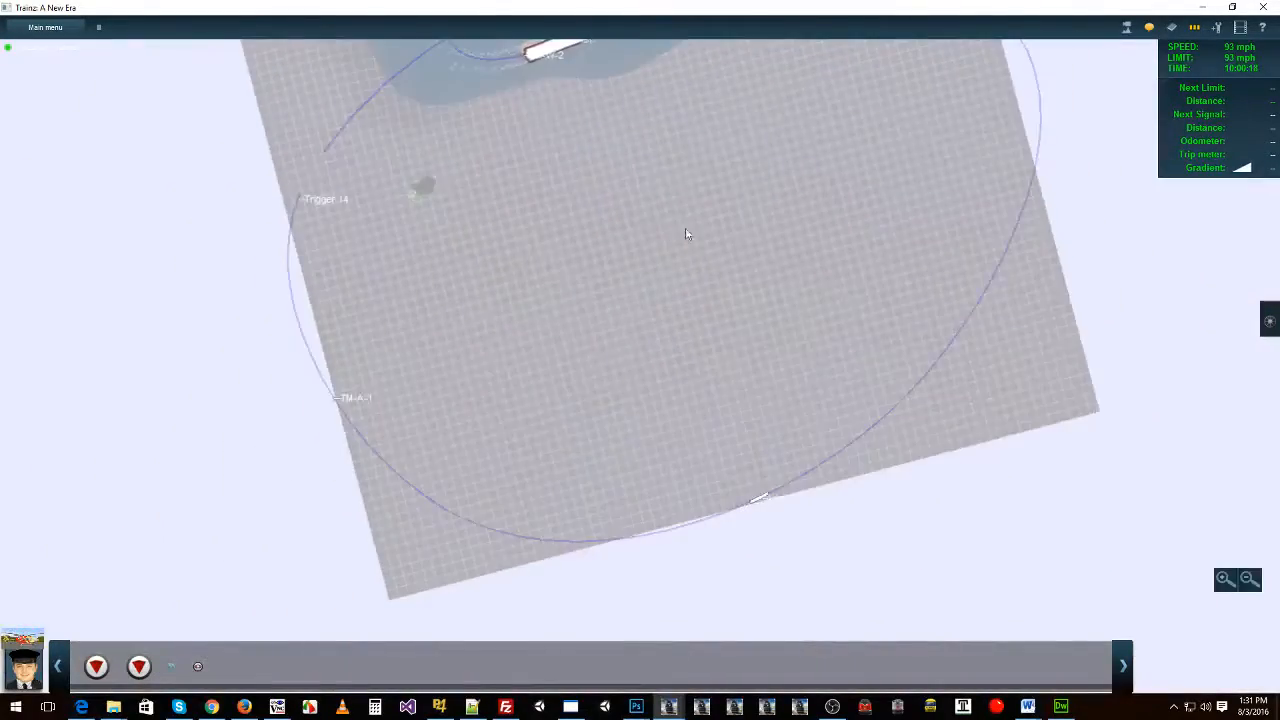
{"action": "scroll", "coordinate": [713, 262], "scroll_direction": "up", "scroll_amount": 8}
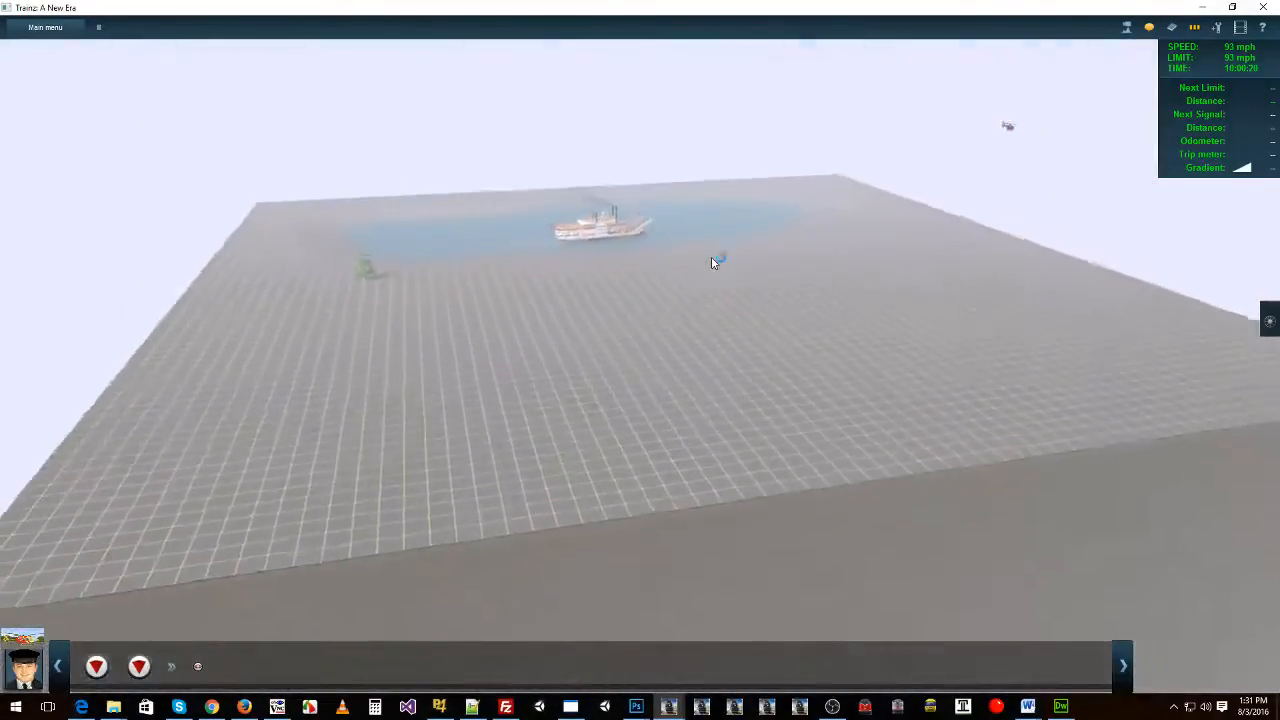
{"action": "scroll", "coordinate": [710, 265], "scroll_direction": "up", "scroll_amount": 2}
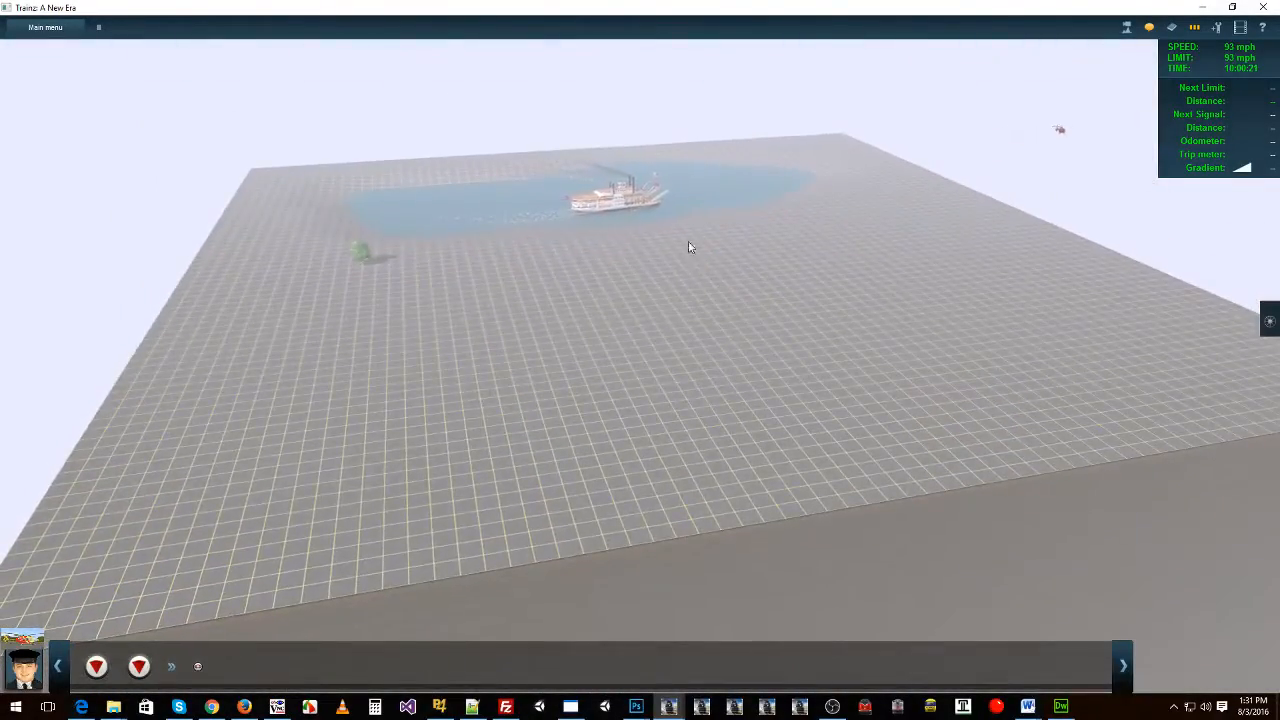
{"action": "scroll", "coordinate": [688, 247], "scroll_direction": "up", "scroll_amount": 10}
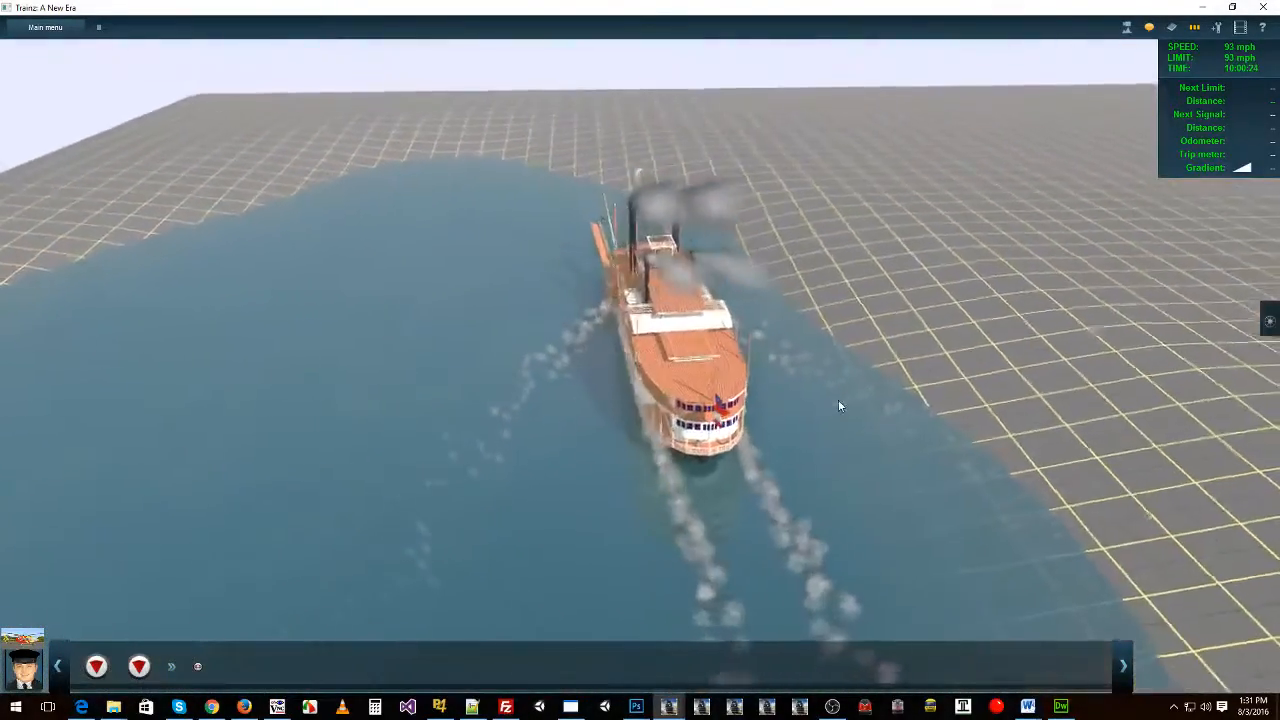
{"action": "scroll", "coordinate": [986, 328], "scroll_direction": "down", "scroll_amount": 6}
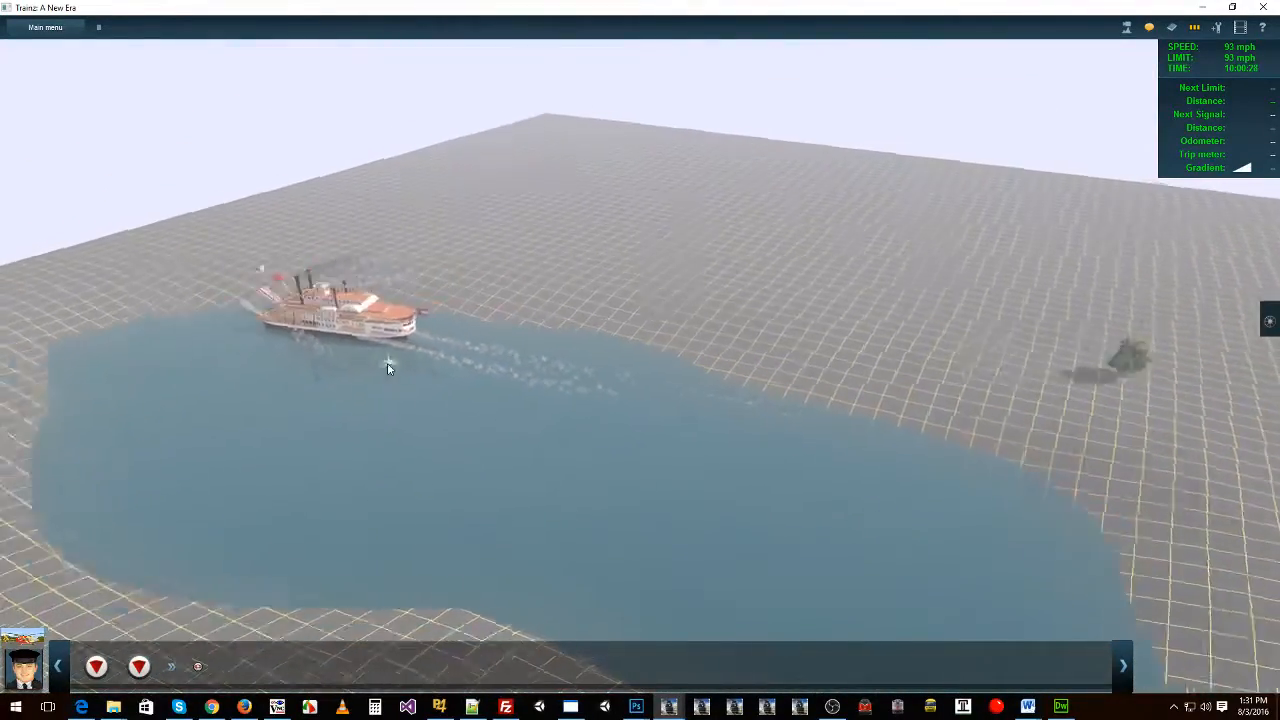
{"action": "scroll", "coordinate": [466, 335], "scroll_direction": "up", "scroll_amount": 8}
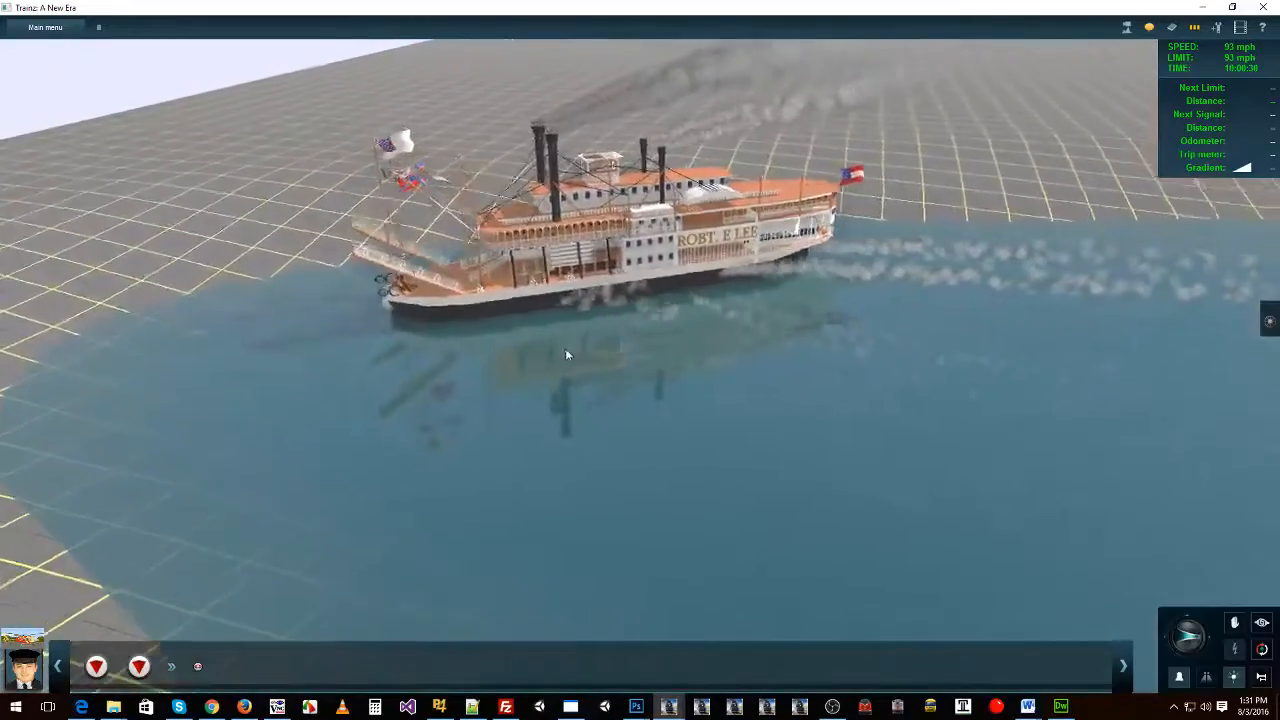
{"action": "scroll", "coordinate": [732, 353], "scroll_direction": "down", "scroll_amount": 4}
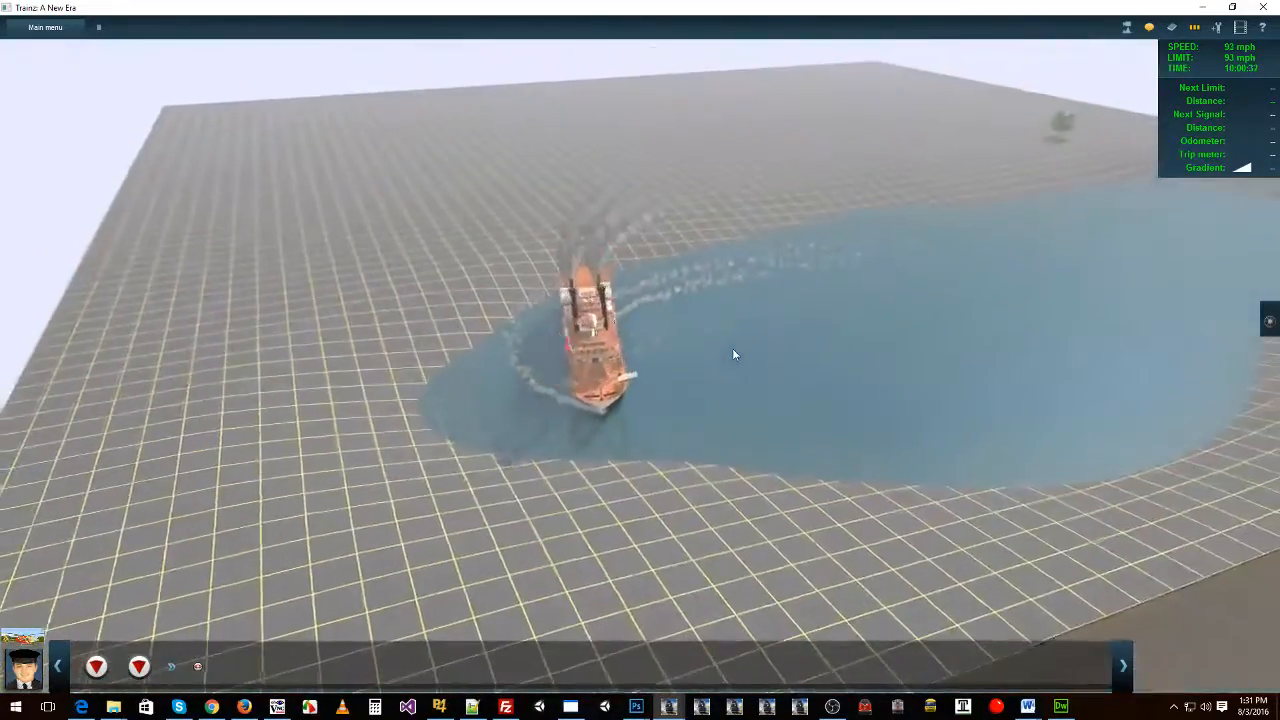
{"action": "scroll", "coordinate": [733, 354], "scroll_direction": "up", "scroll_amount": 5}
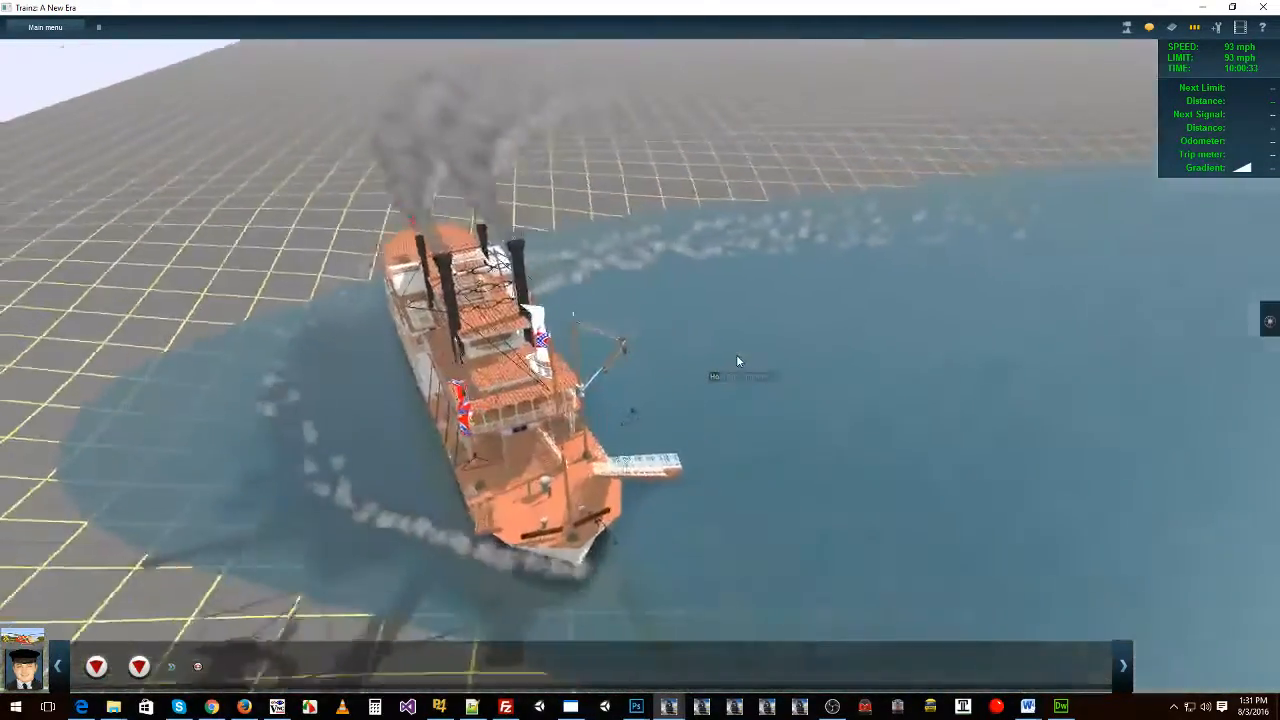
{"action": "scroll", "coordinate": [736, 360], "scroll_direction": "down", "scroll_amount": 8}
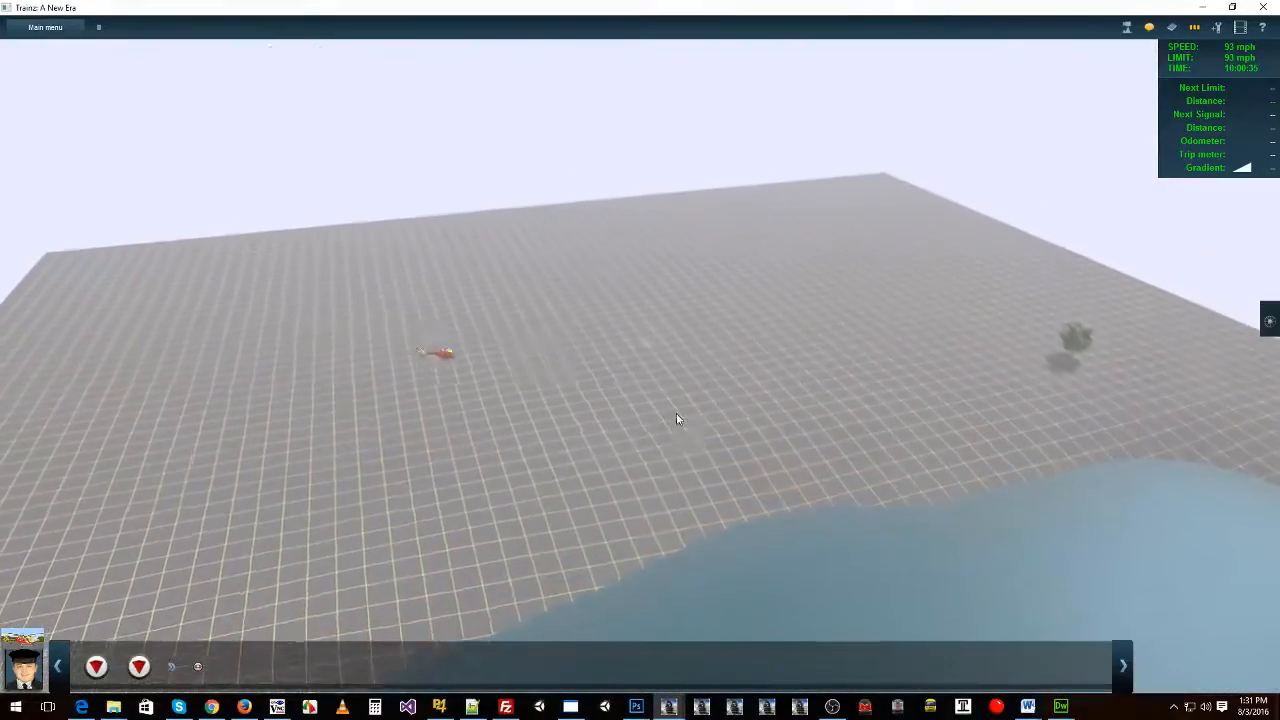
Step: Watch the steamboat and the helicopter circulate together from viewpoints across the whole baseboard
{"action": "right_click_drag", "start_coordinate": [676, 413], "coordinate": [467, 163]}
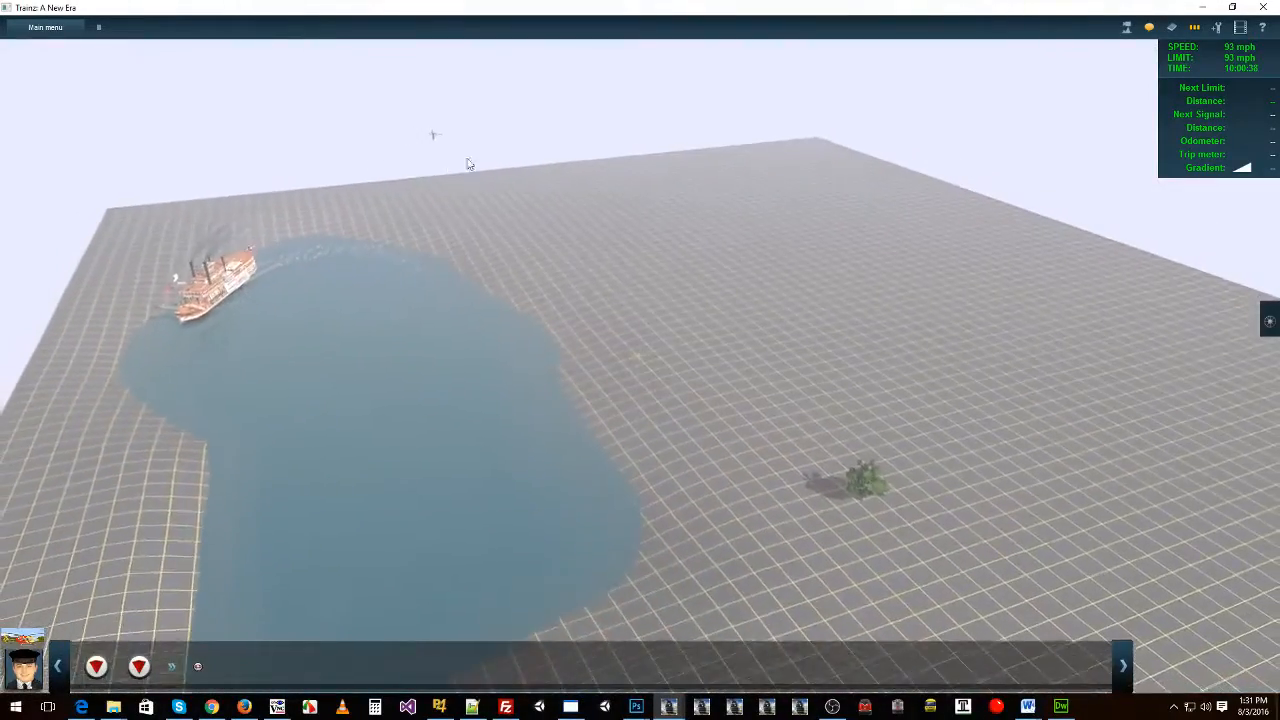
{"action": "scroll", "coordinate": [551, 449], "scroll_direction": "up", "scroll_amount": 3}
{"action": "right_click", "coordinate": [689, 403]}
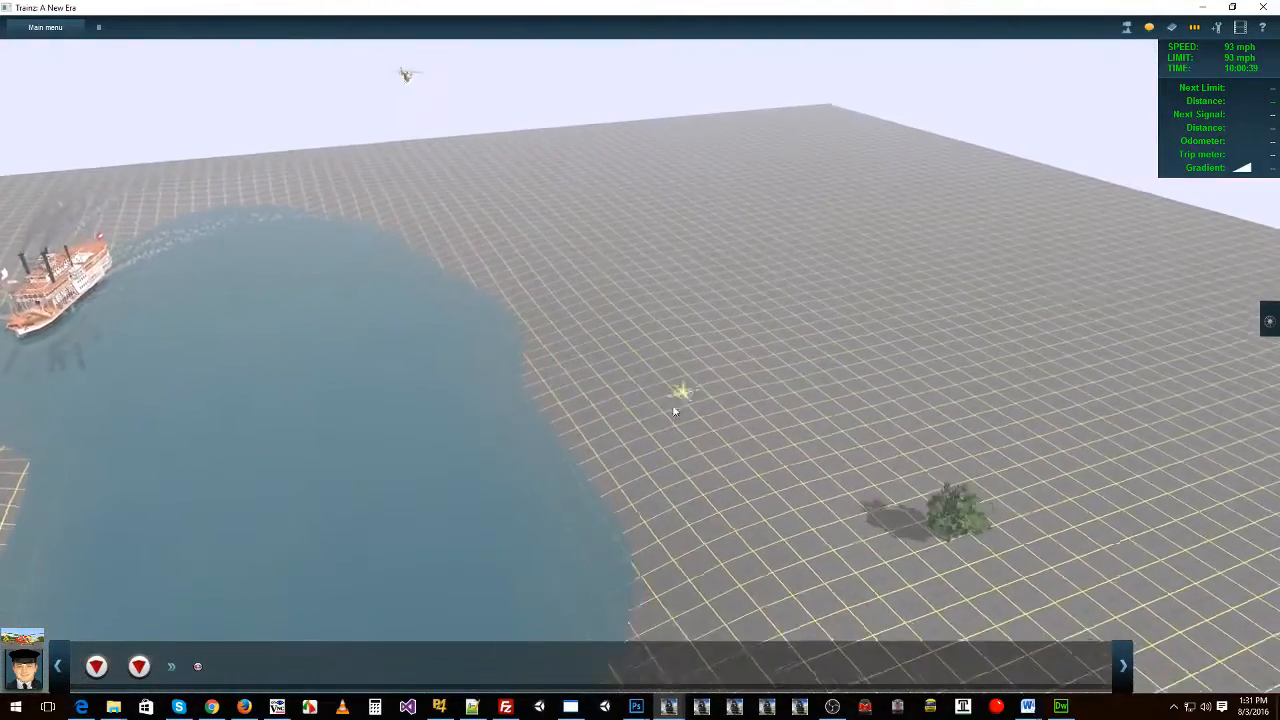
{"action": "key", "text": "Left"}
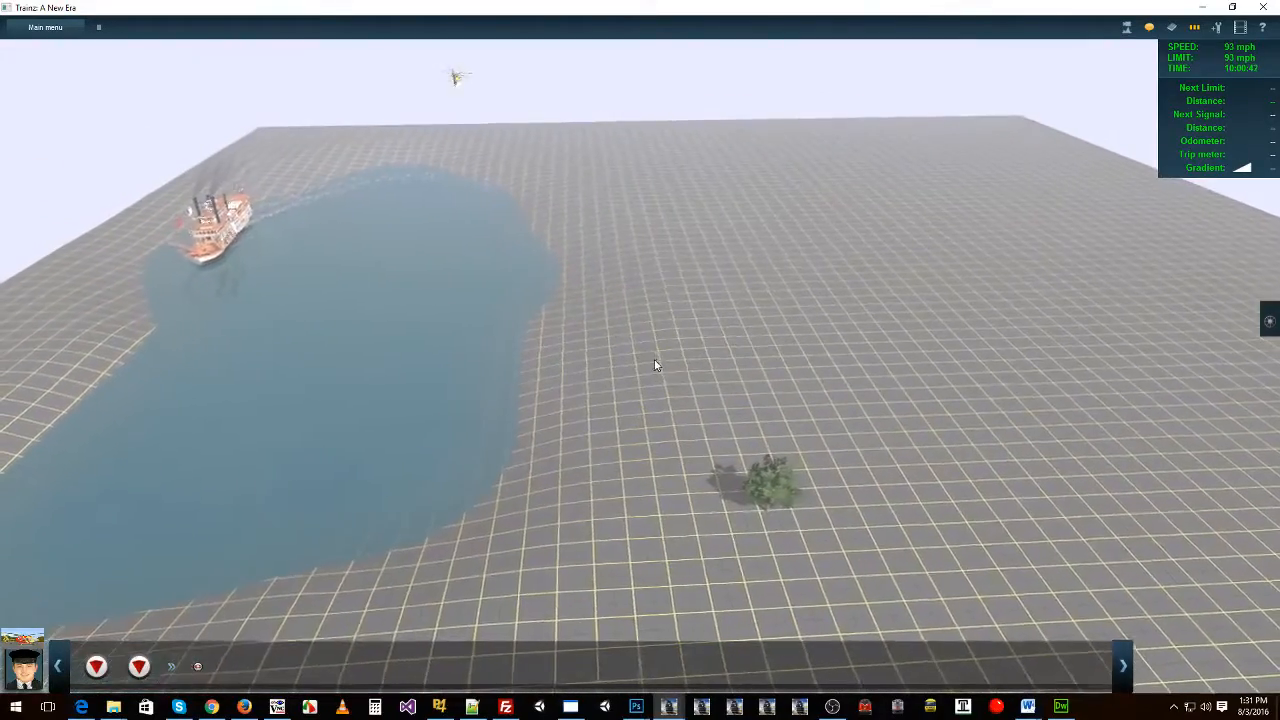
{"action": "right_click", "coordinate": [710, 367]}
{"action": "key", "text": "Left"}
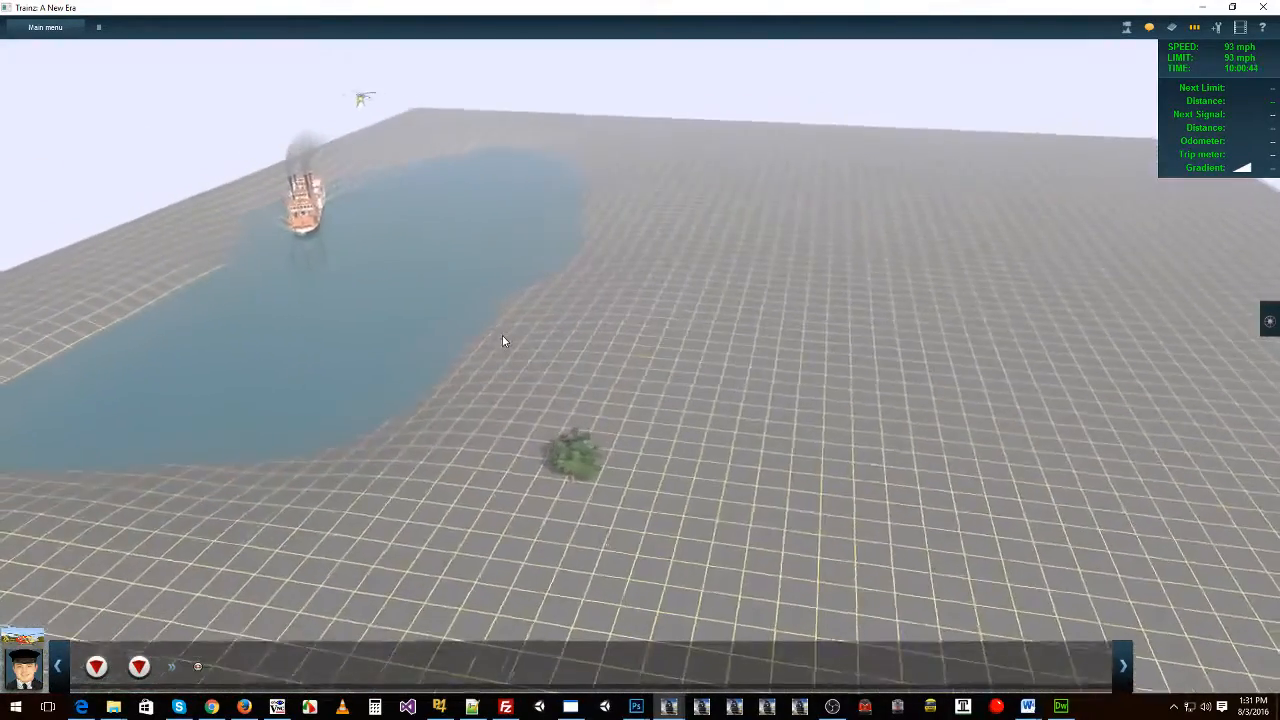
{"action": "right_click", "coordinate": [537, 317]}
{"action": "right_click", "coordinate": [737, 412]}
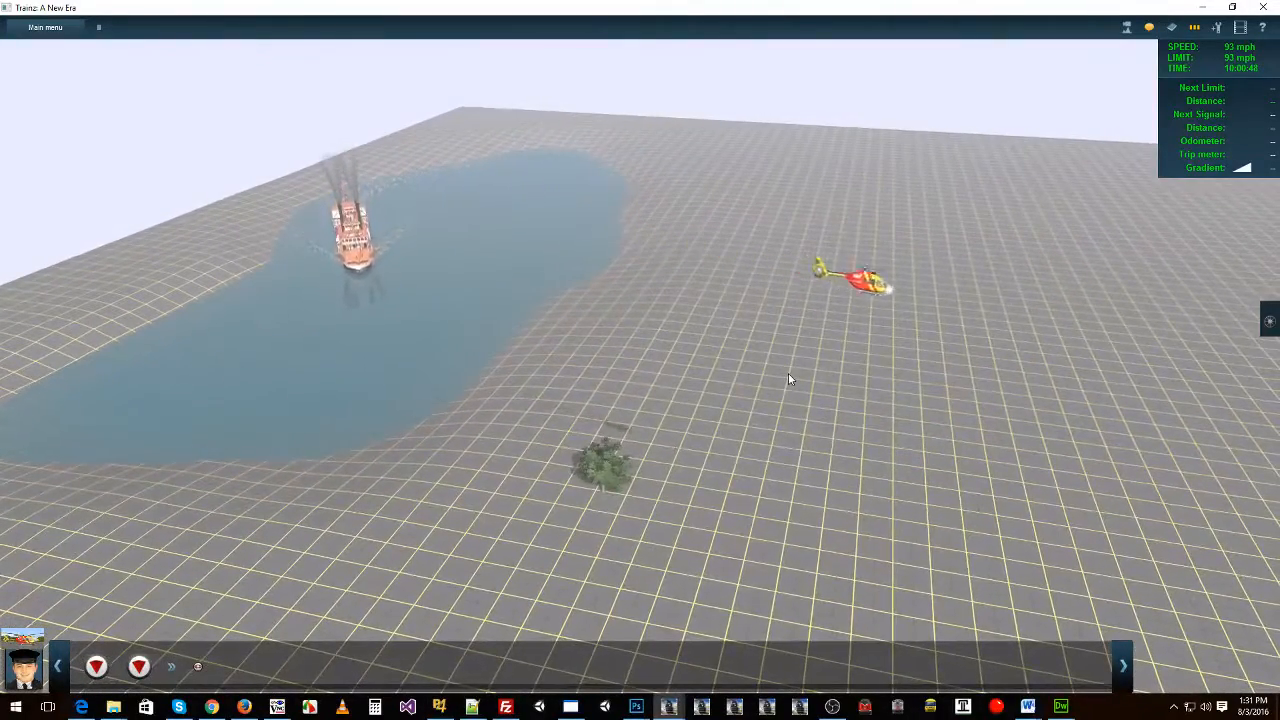
{"action": "right_click", "coordinate": [954, 369]}
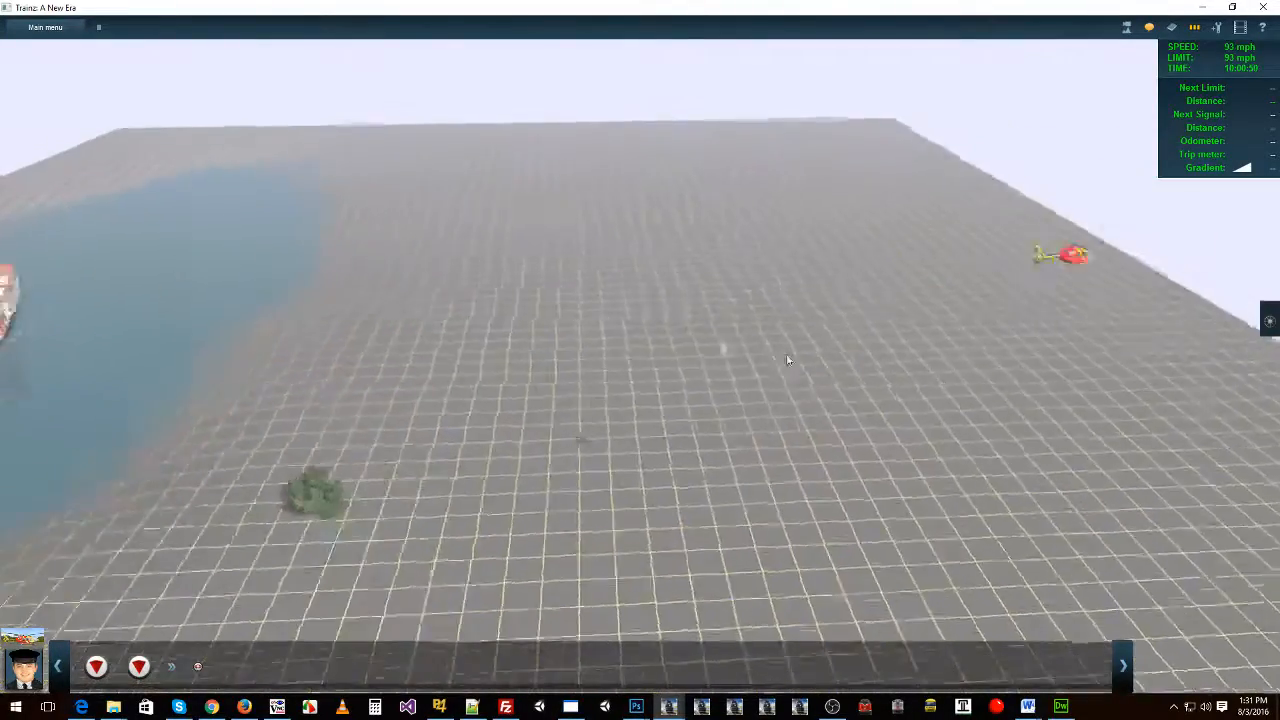
{"action": "right_click", "coordinate": [438, 383]}
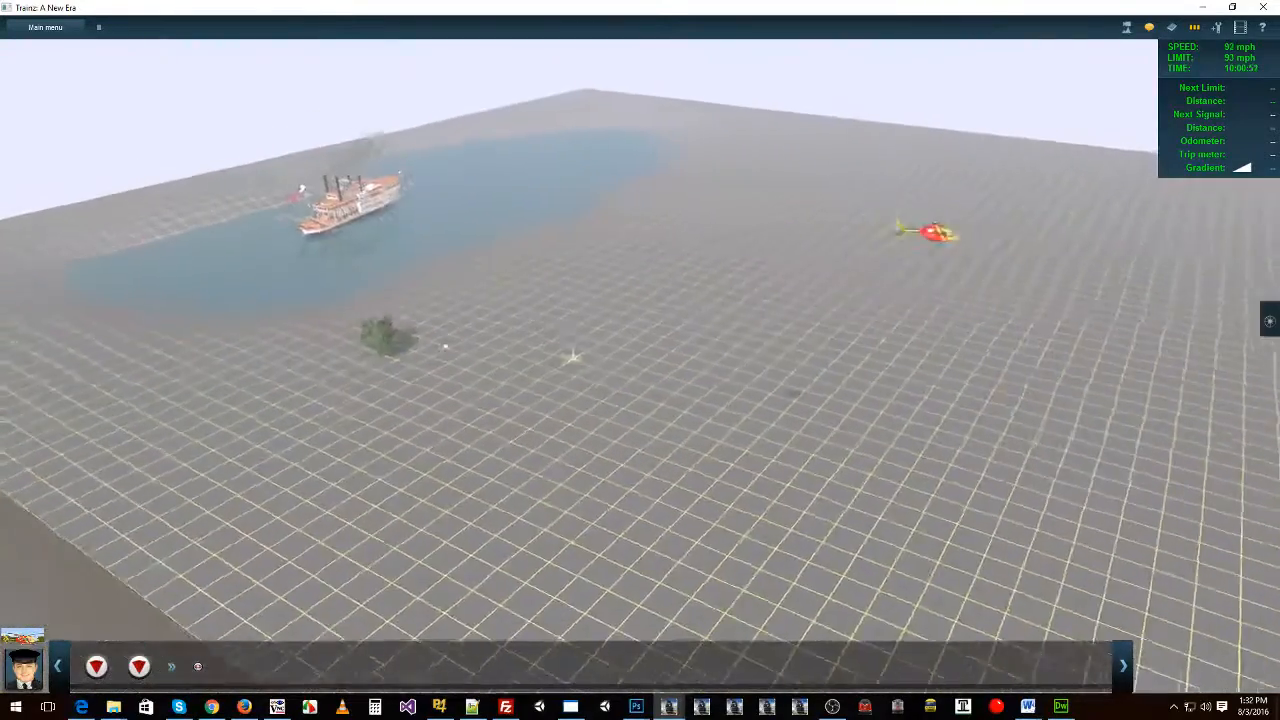
Step: Observe the steamboat's and helicopter's runs over the lake and baseboard from several high viewpoints
{"action": "right_click", "coordinate": [449, 348]}
{"action": "right_click", "coordinate": [520, 320]}
{"action": "key", "text": "Left"}
{"action": "right_click", "coordinate": [632, 292]}
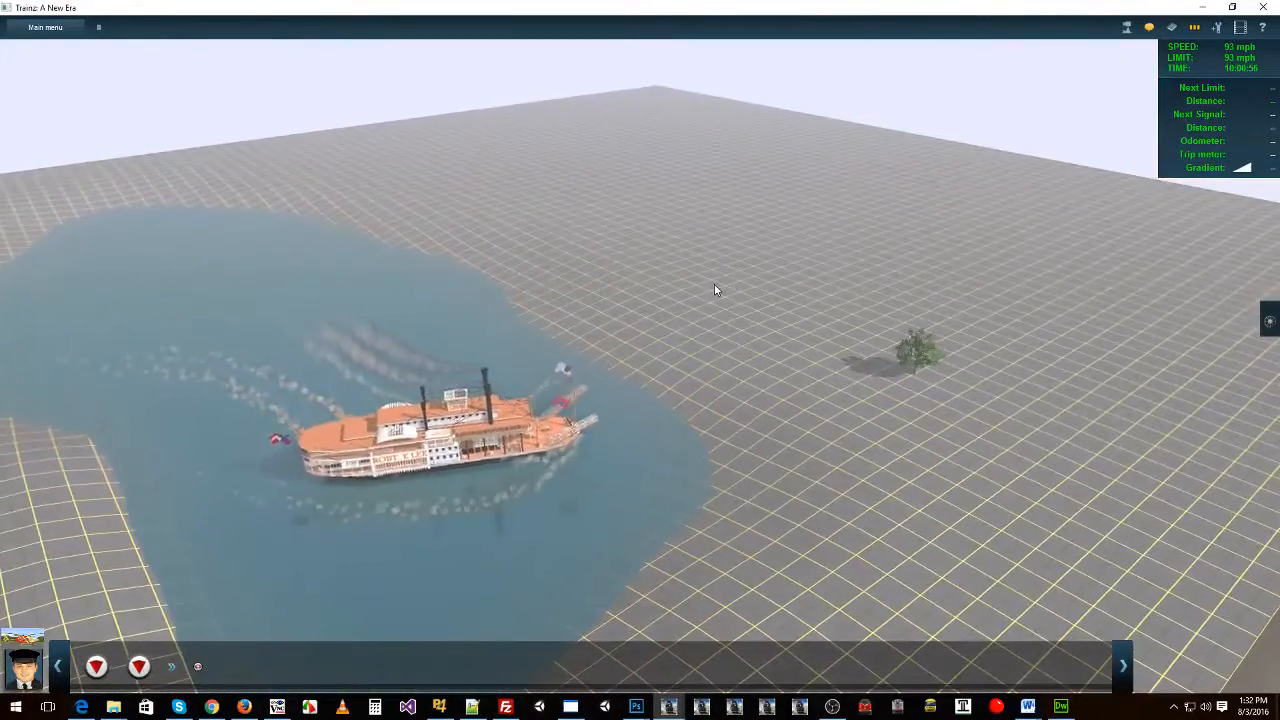
{"action": "right_click", "coordinate": [685, 232]}
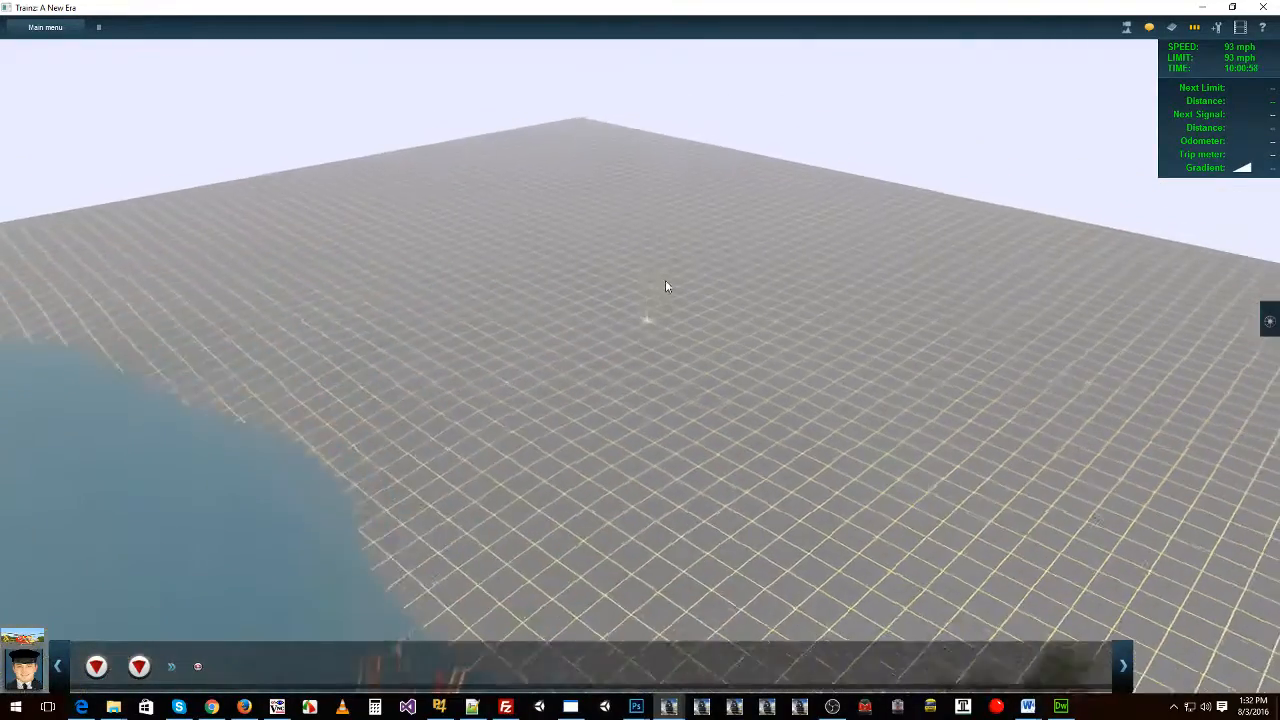
{"action": "right_click", "coordinate": [600, 369]}
{"action": "right_click", "coordinate": [738, 316]}
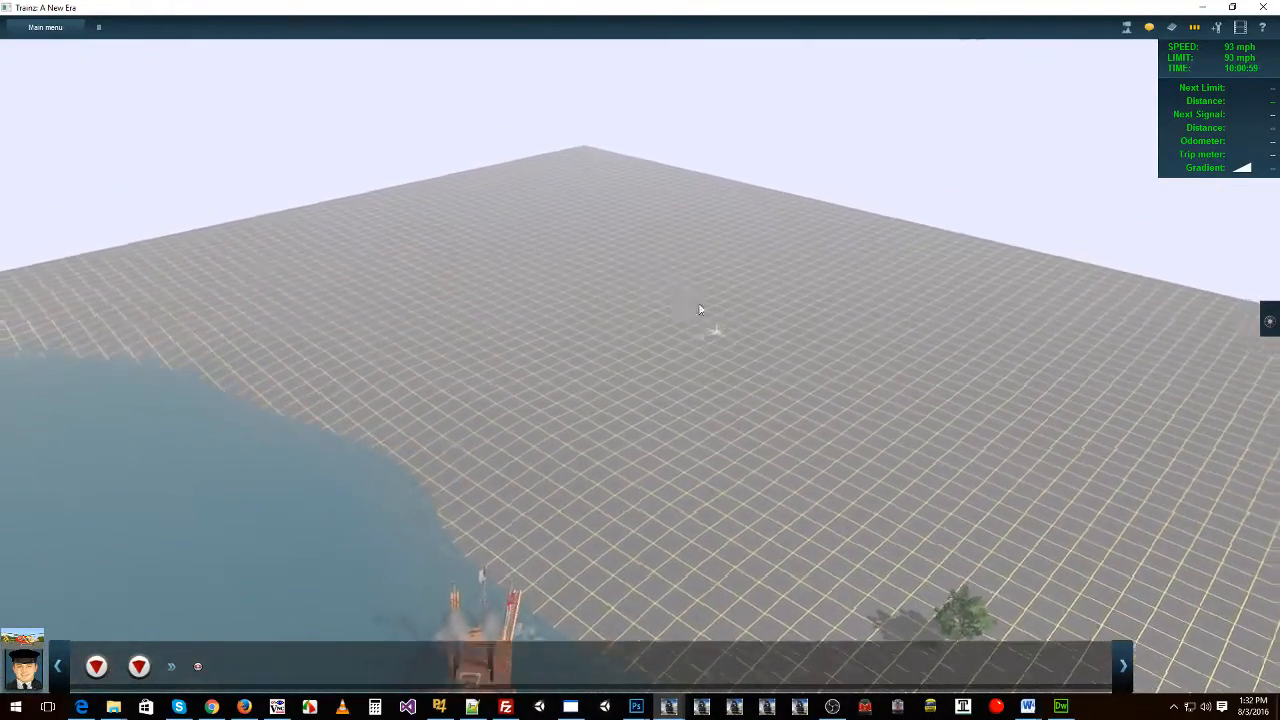
{"action": "right_click", "coordinate": [508, 390]}
{"action": "right_click", "coordinate": [702, 420]}
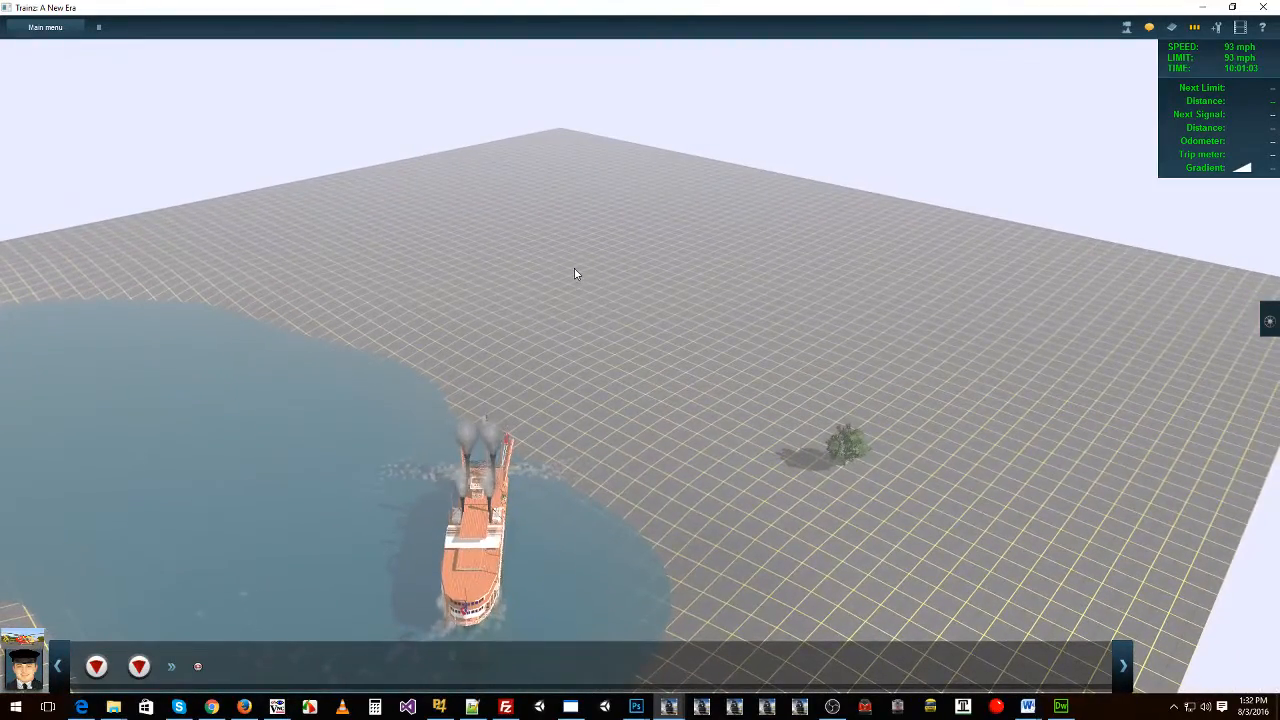
{"action": "right_click", "coordinate": [577, 496]}
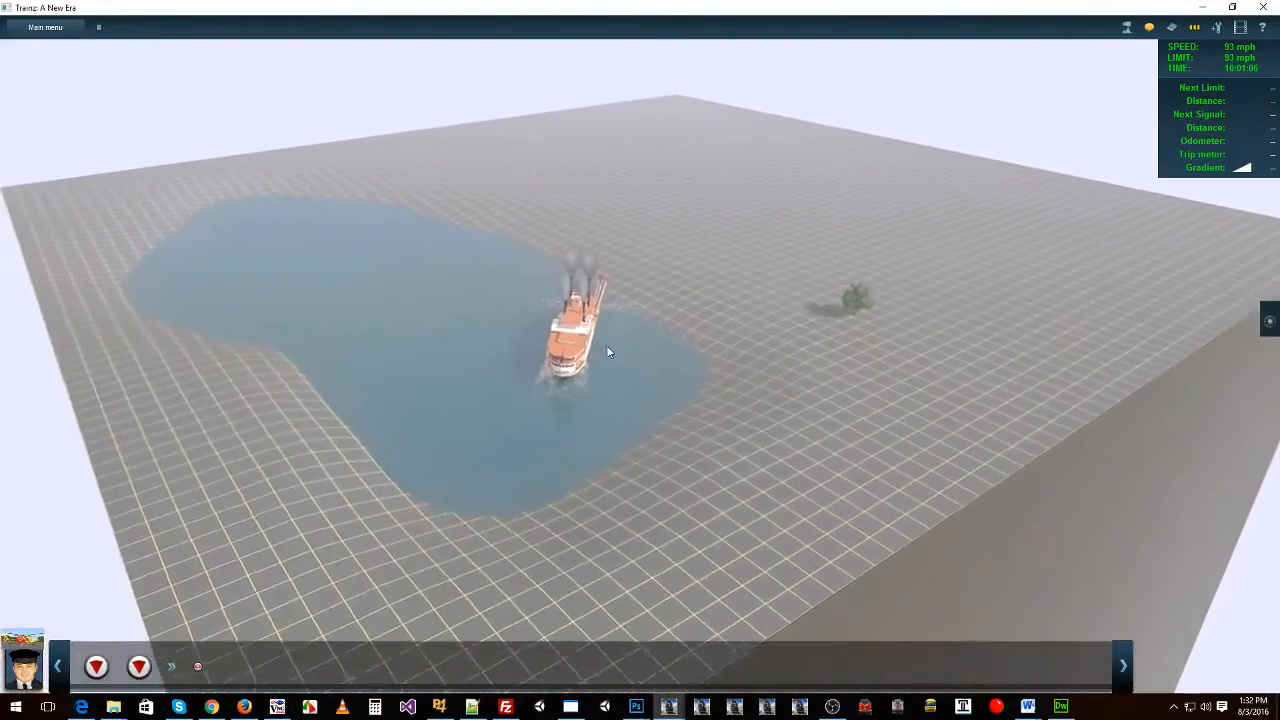
Step: Examine the Robt. E Lee steamboat up close, from its side and stern, and at a distance on the lake
{"action": "scroll", "coordinate": [745, 260], "scroll_direction": "up", "scroll_amount": 5}
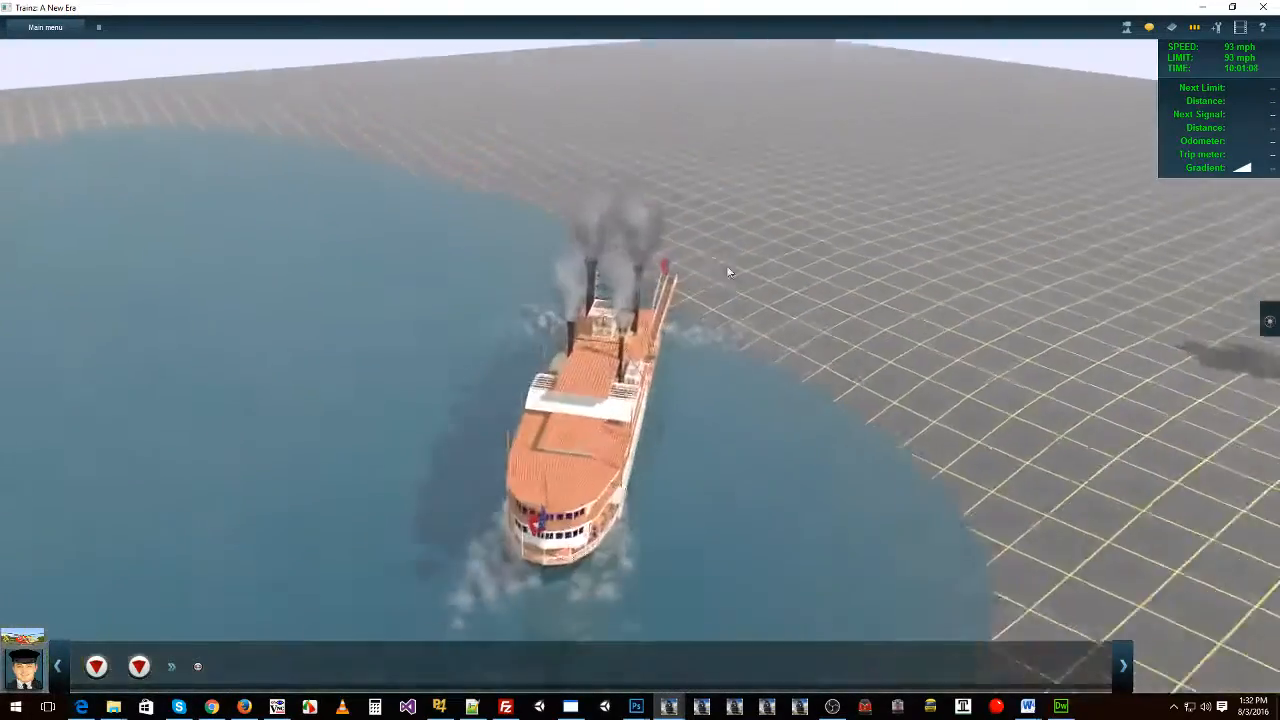
{"action": "scroll", "coordinate": [686, 344], "scroll_direction": "down", "scroll_amount": 5}
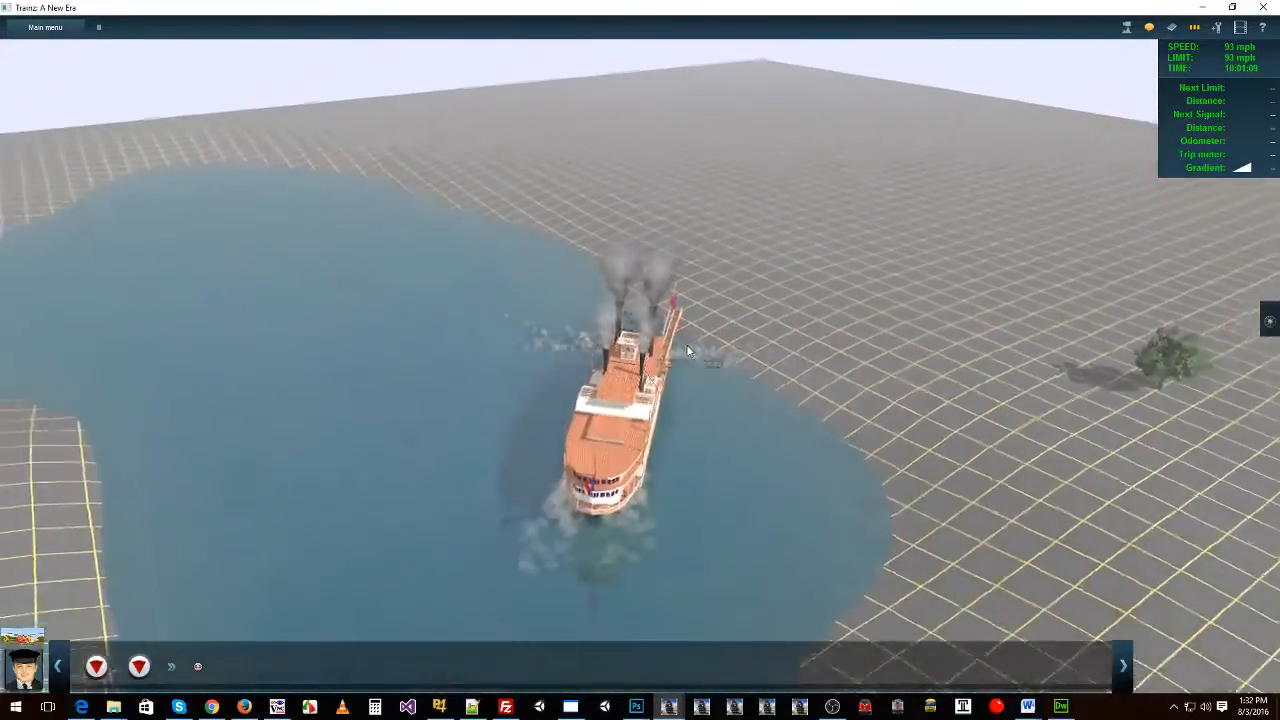
{"action": "right_click_drag", "start_coordinate": [686, 344], "coordinate": [860, 346]}
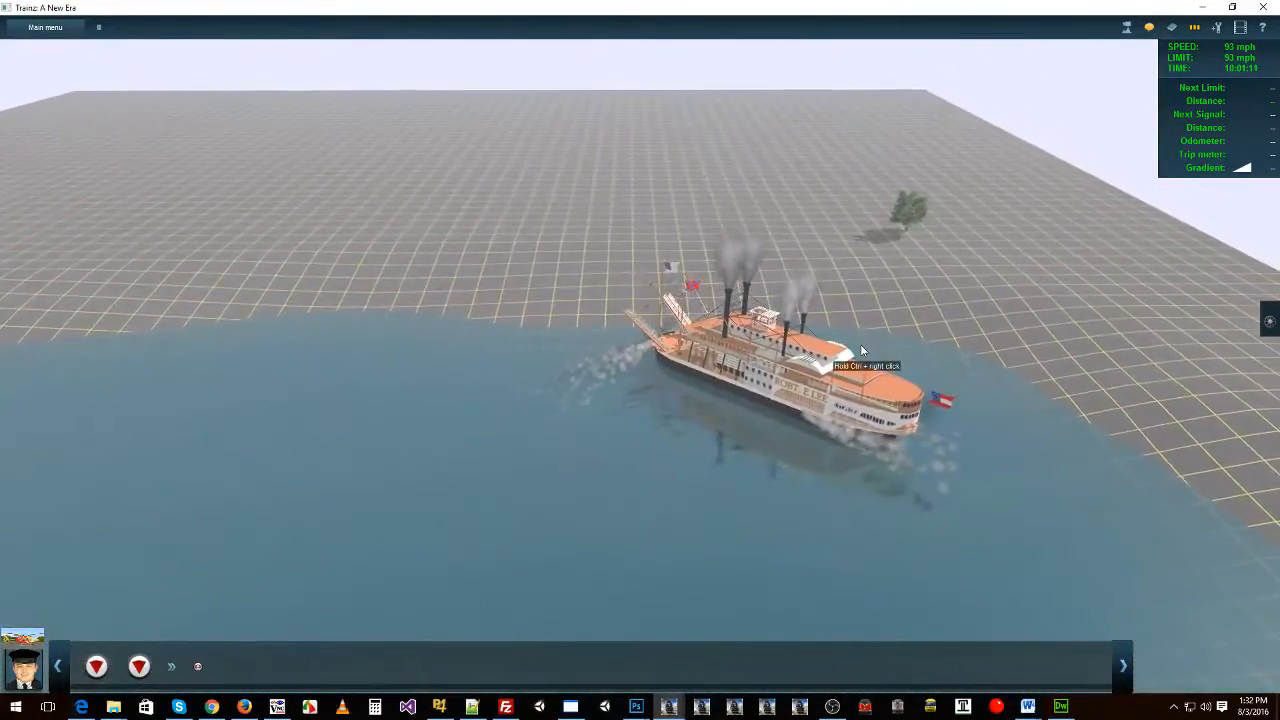
{"action": "right_click", "coordinate": [812, 265]}
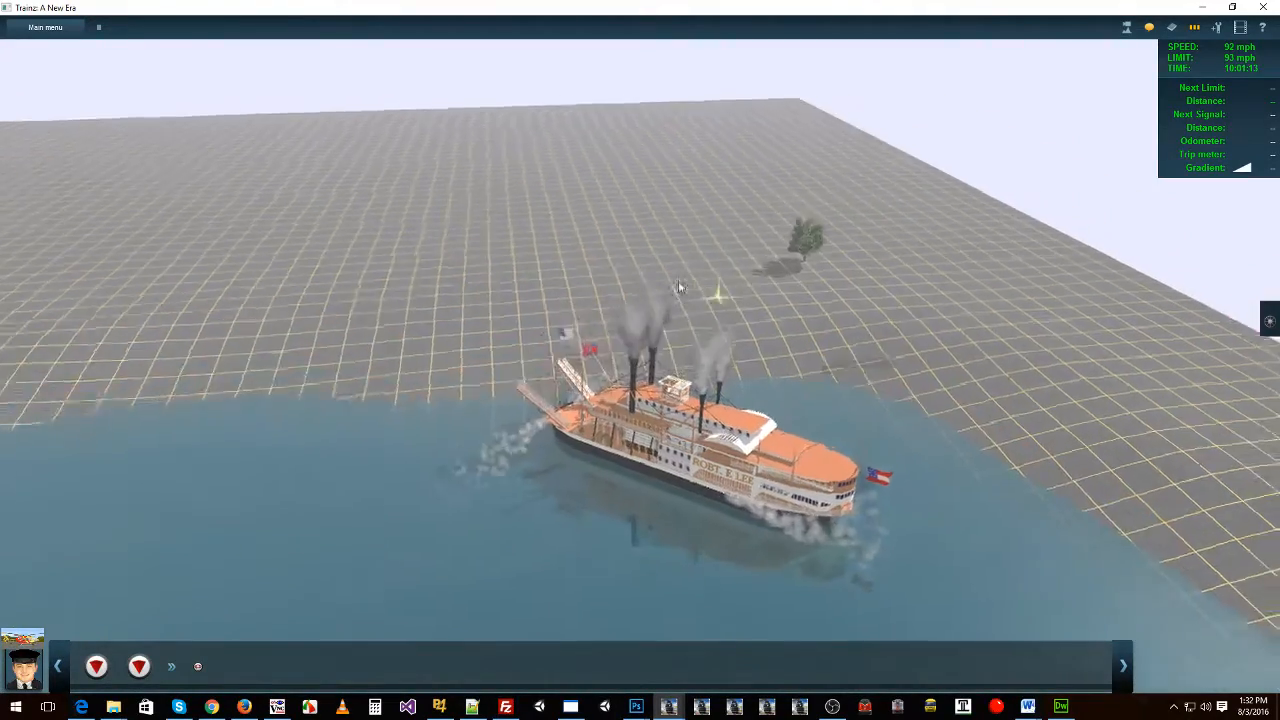
{"action": "scroll", "coordinate": [446, 311], "scroll_direction": "down", "scroll_amount": 3}
{"action": "right_click_drag", "start_coordinate": [446, 311], "coordinate": [348, 325]}
{"action": "right_click", "coordinate": [838, 456]}
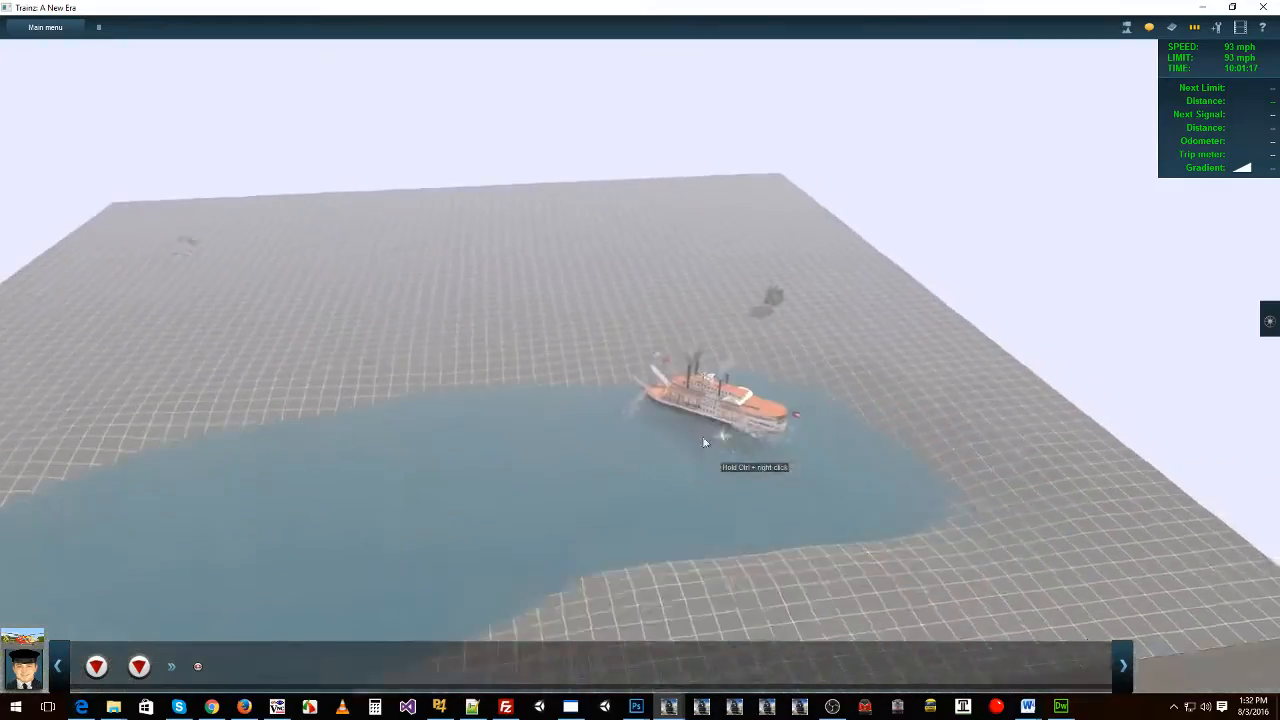
{"action": "right_click", "coordinate": [706, 441]}
{"action": "scroll", "coordinate": [660, 374], "scroll_direction": "up", "scroll_amount": 4}
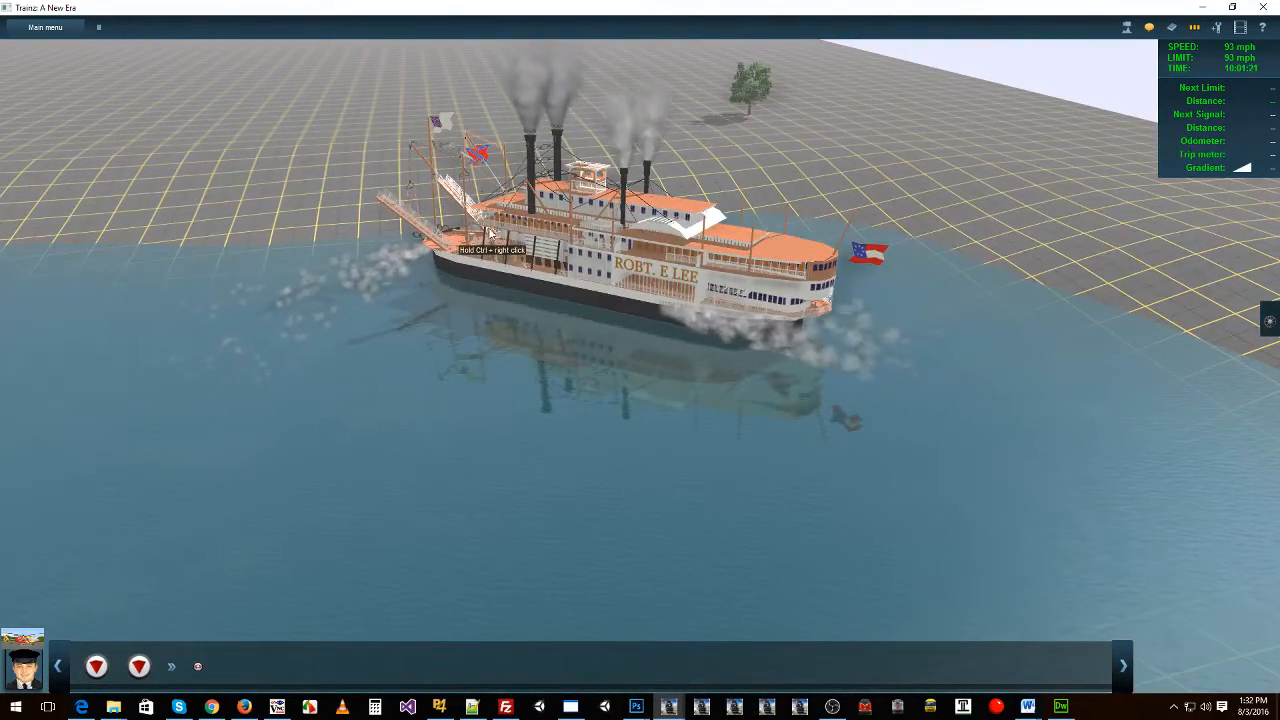
{"action": "right_click", "coordinate": [622, 266]}
{"action": "right_click", "coordinate": [154, 110]}
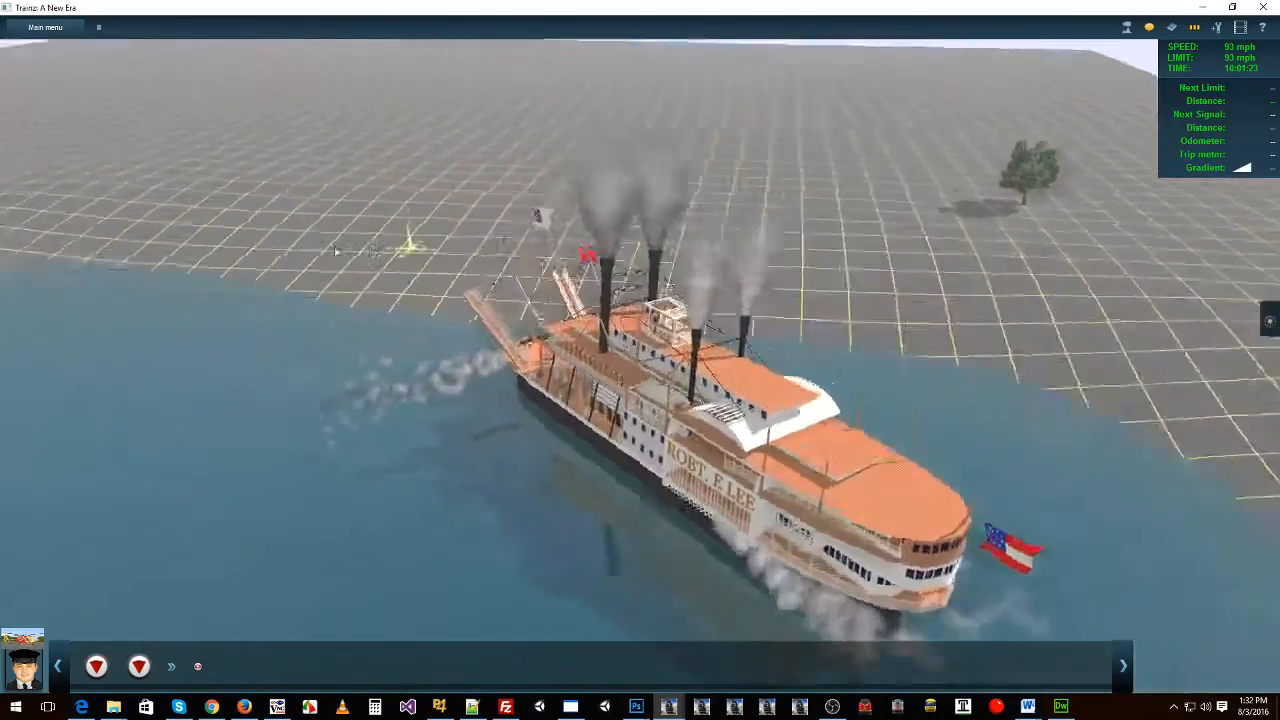
{"action": "right_click", "coordinate": [673, 387]}
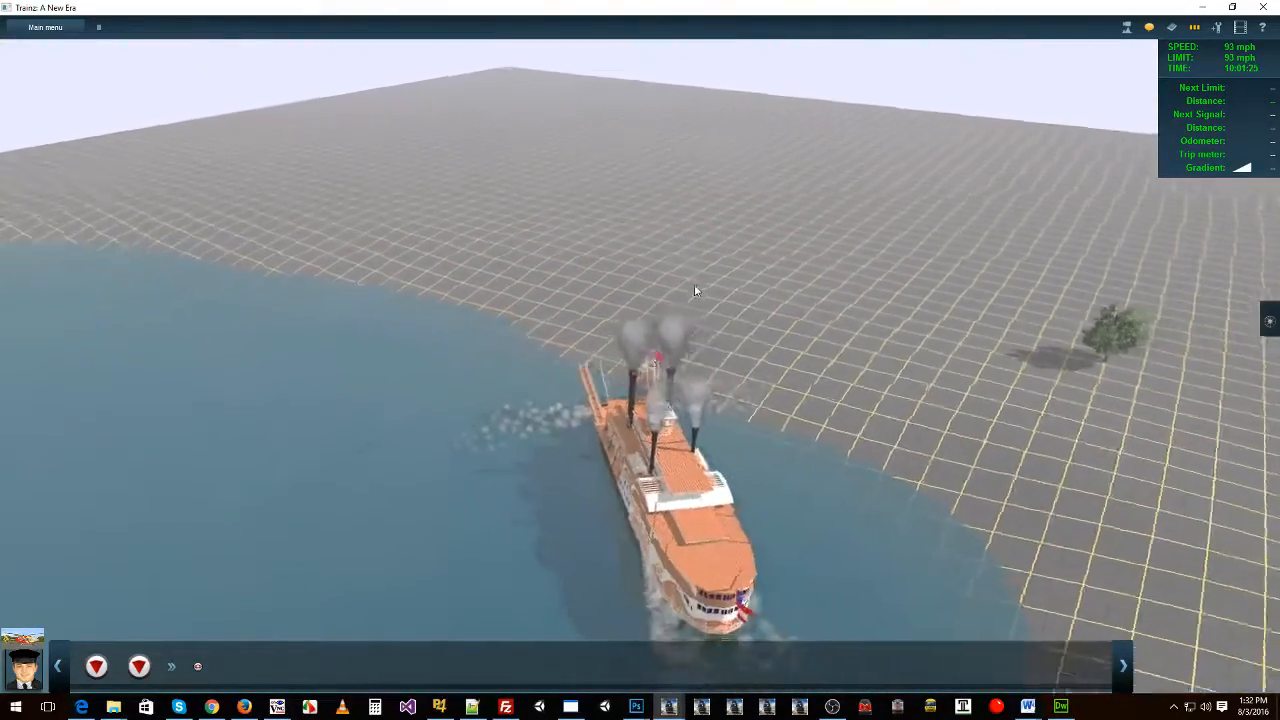
{"action": "scroll", "coordinate": [694, 283], "scroll_direction": "down", "scroll_amount": 5}
Step: Exit the driving session and return to editing the route
{"action": "left_click", "coordinate": [60, 27]}
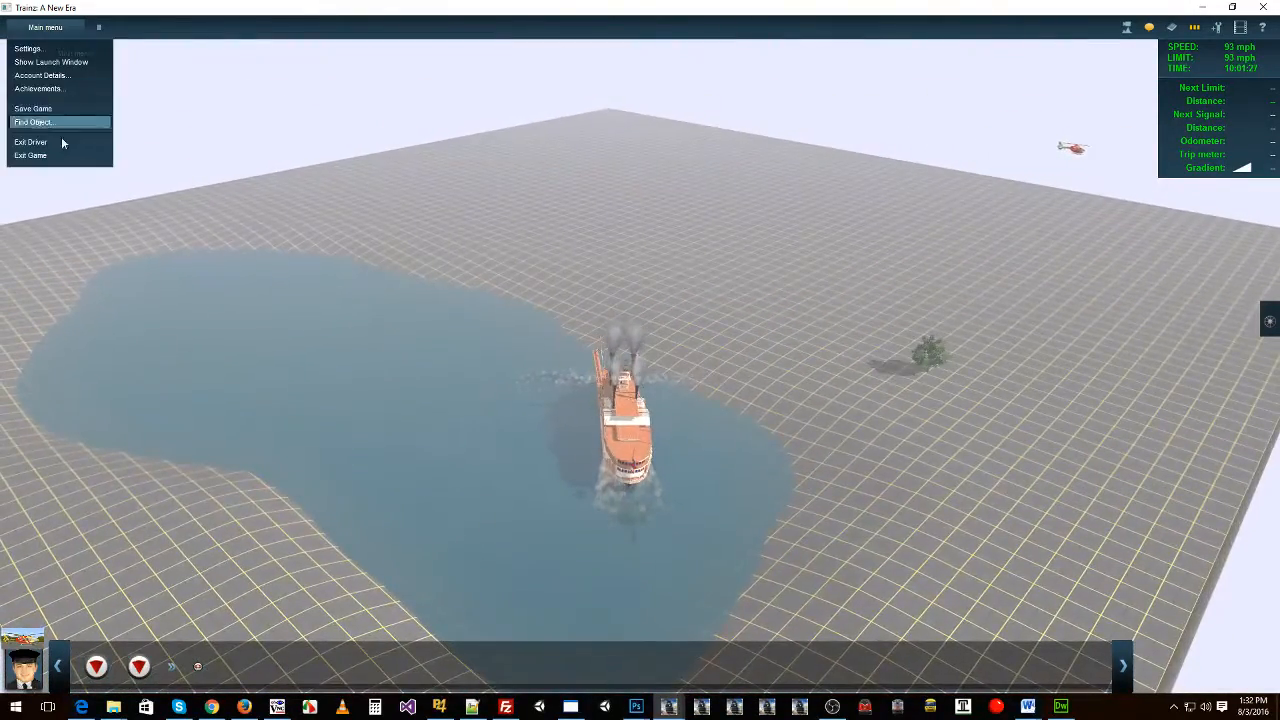
{"action": "left_click", "coordinate": [44, 146]}
{"action": "left_click", "coordinate": [528, 370]}
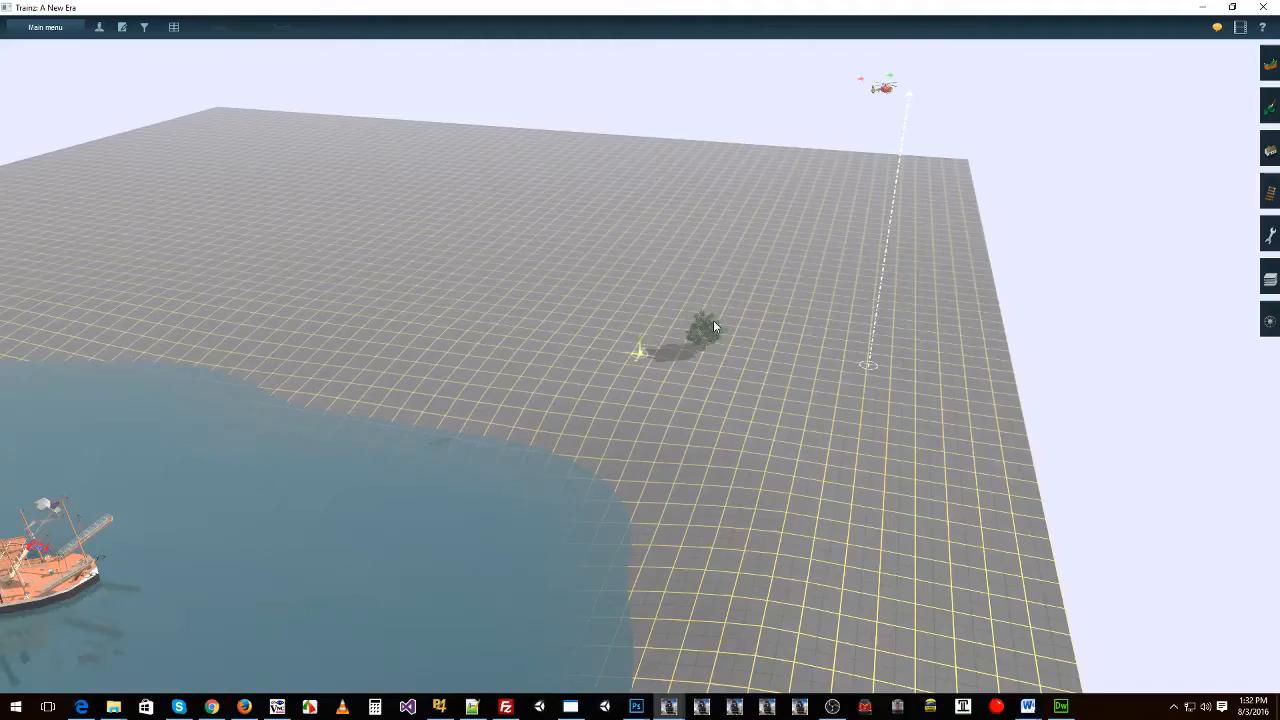
Step: Locate the steamboat's track loop on the map, return to the 3D view beside it, and activate the trackmark tool
{"action": "right_click_drag", "start_coordinate": [686, 275], "coordinate": [379, 471]}
{"action": "key", "text": "ctrl+m"}
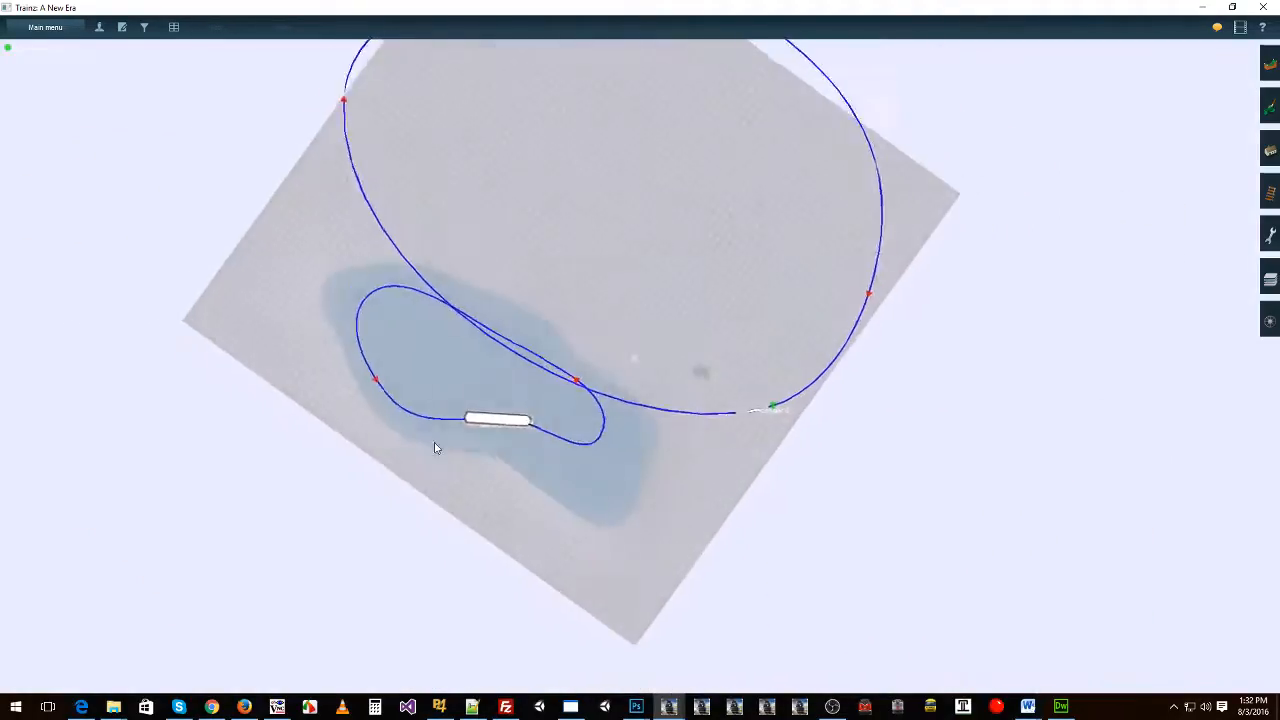
{"action": "scroll", "coordinate": [588, 423], "scroll_direction": "up", "scroll_amount": 3}
{"action": "left_click", "coordinate": [566, 386]}
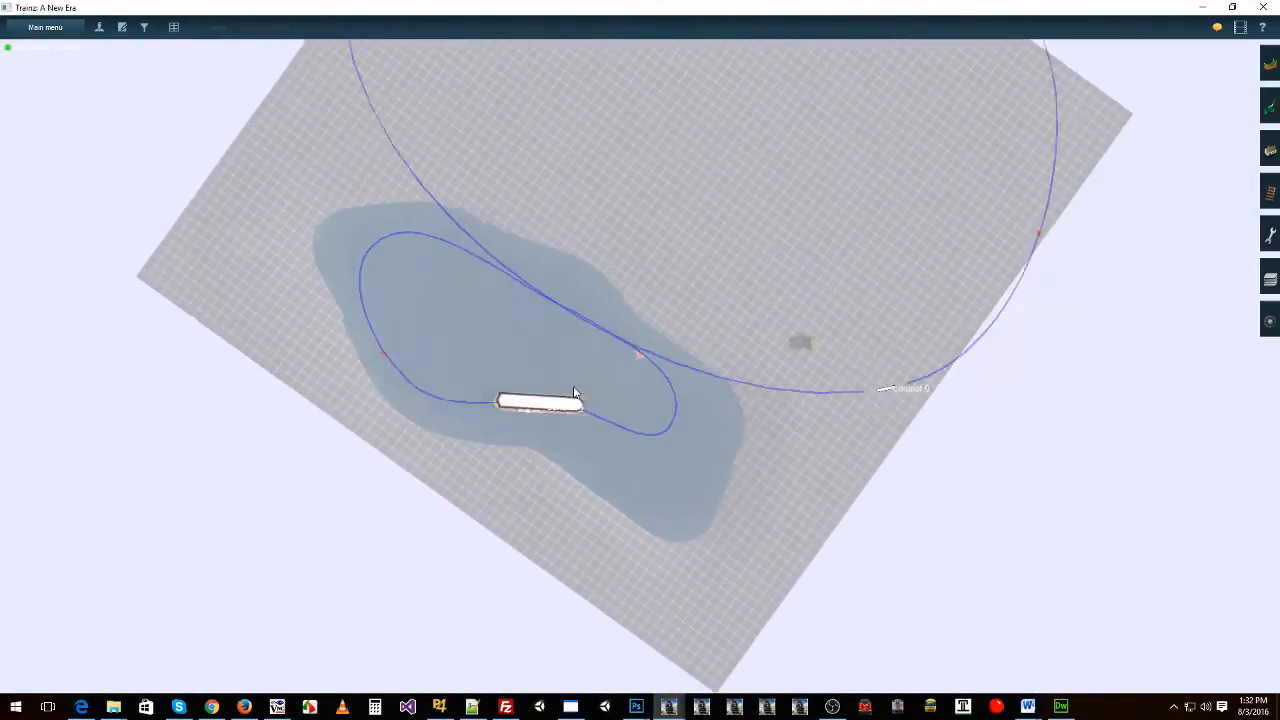
{"action": "left_click", "coordinate": [1270, 190]}
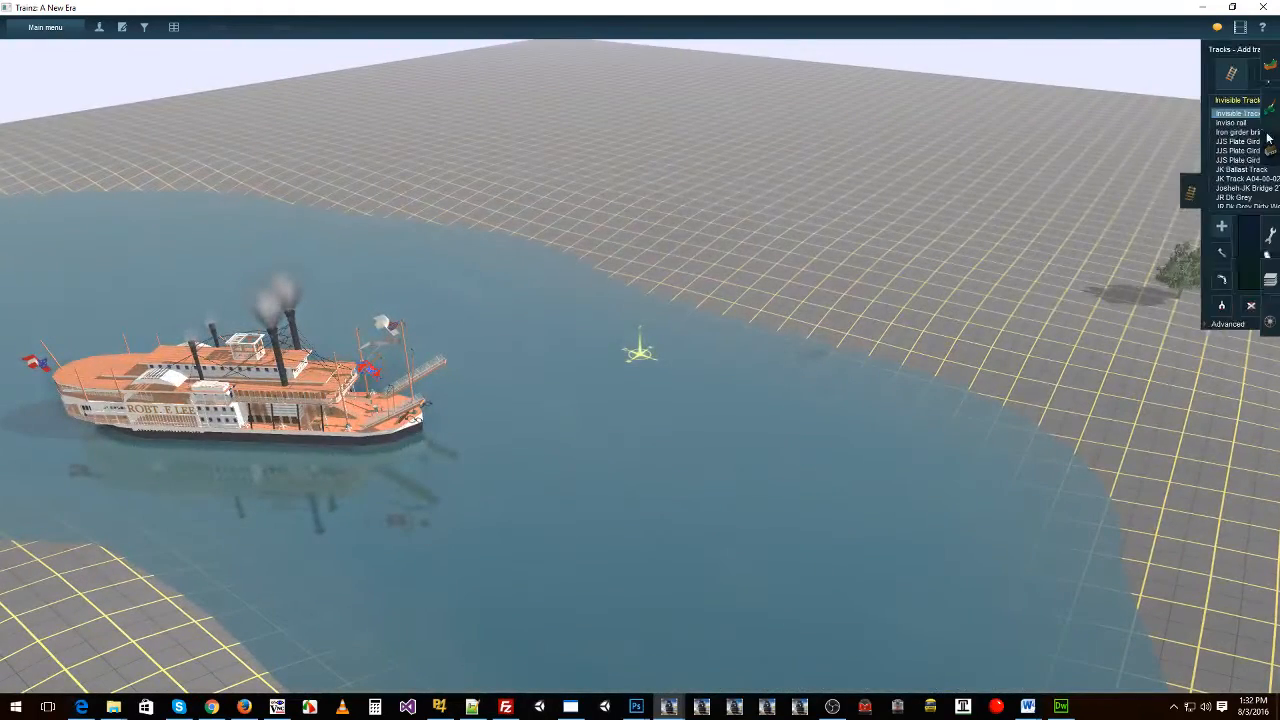
{"action": "left_click", "coordinate": [1236, 73]}
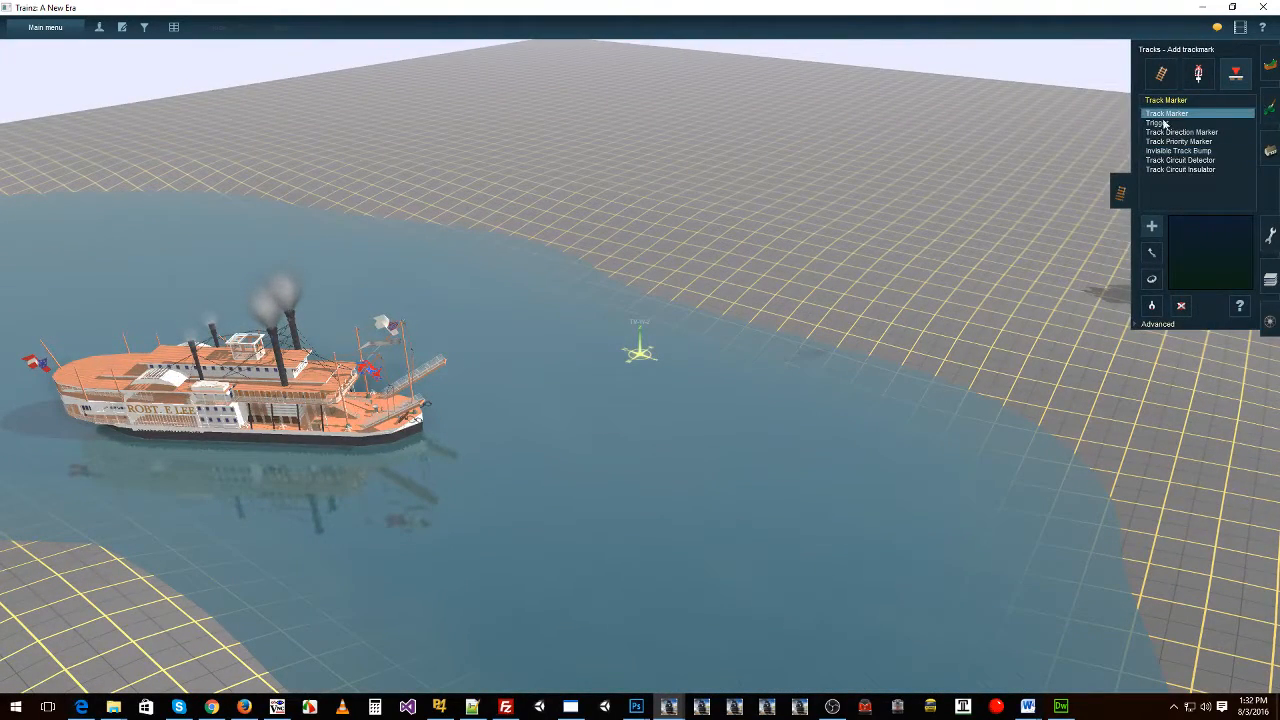
Step: Examine the area around trackmark TM-W-2 on the lake from near and far
{"action": "scroll", "coordinate": [634, 377], "scroll_direction": "up", "scroll_amount": 5}
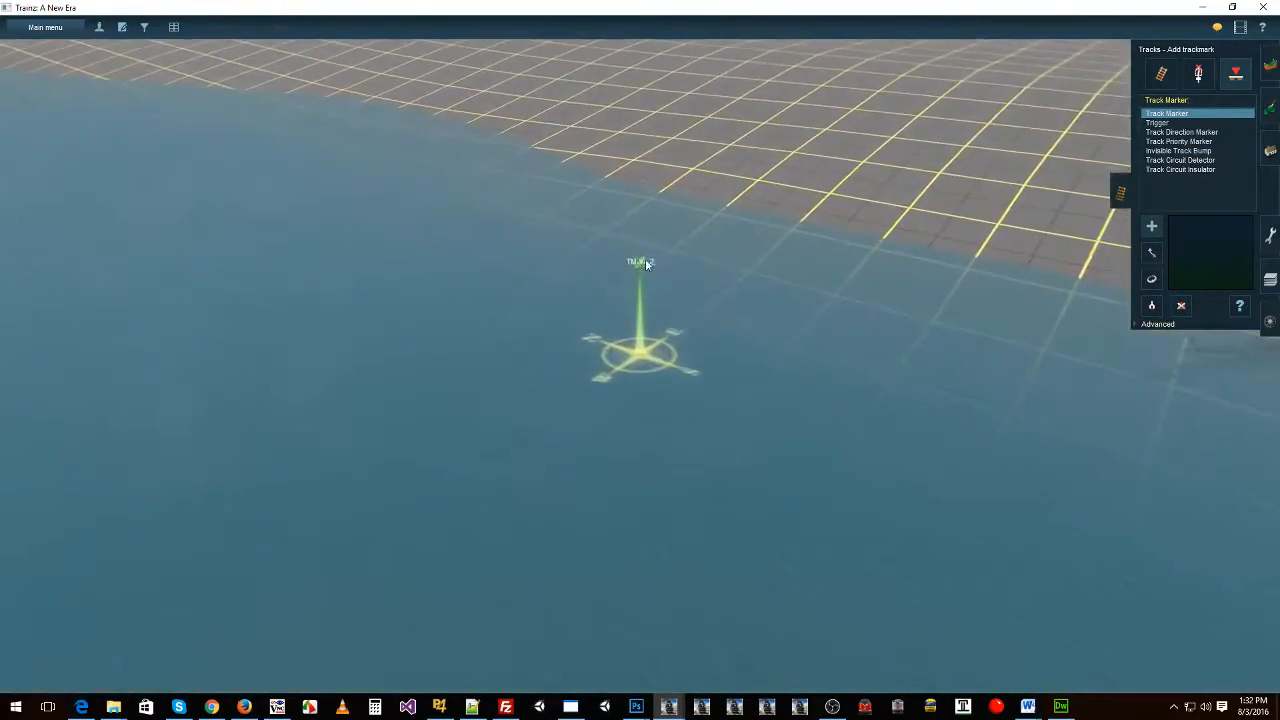
{"action": "scroll", "coordinate": [637, 328], "scroll_direction": "down", "scroll_amount": 5}
{"action": "right_click_drag", "start_coordinate": [232, 274], "coordinate": [975, 420]}
{"action": "right_click", "coordinate": [975, 420]}
{"action": "right_click", "coordinate": [690, 455]}
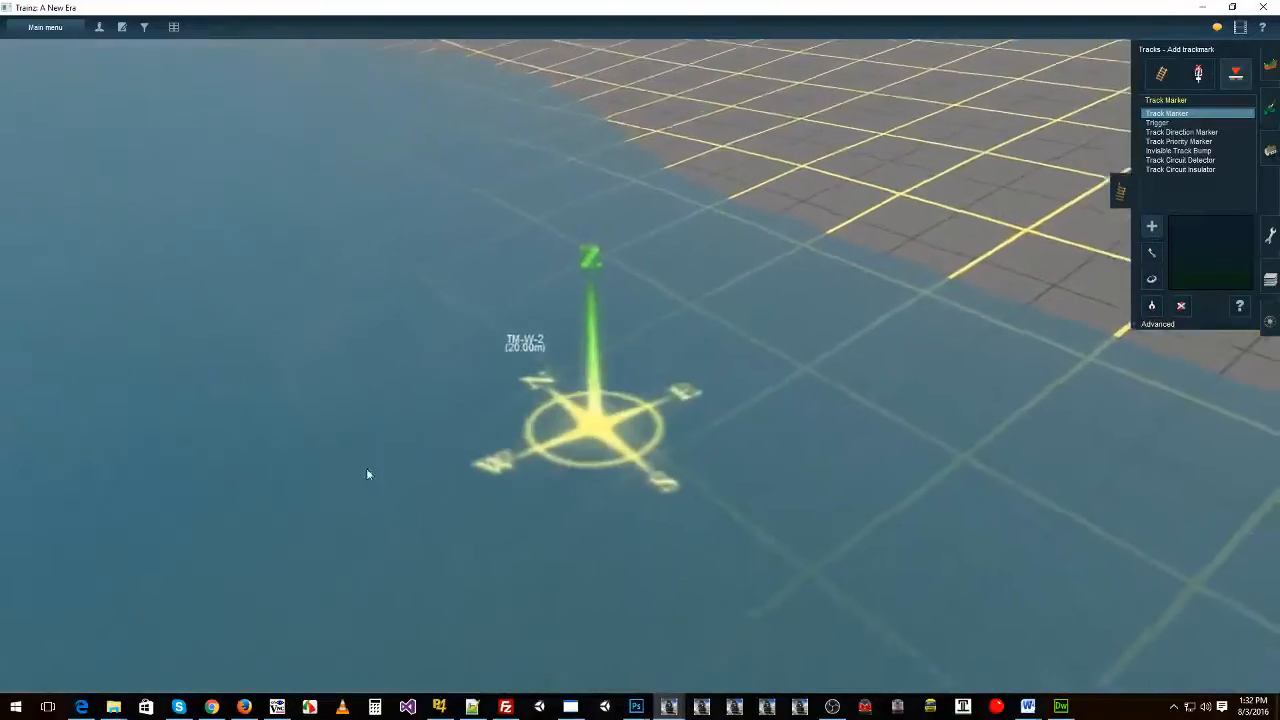
{"action": "scroll", "coordinate": [511, 409], "scroll_direction": "up", "scroll_amount": 3}
{"action": "scroll", "coordinate": [511, 408], "scroll_direction": "up", "scroll_amount": 3}
{"action": "right_click", "coordinate": [414, 264]}
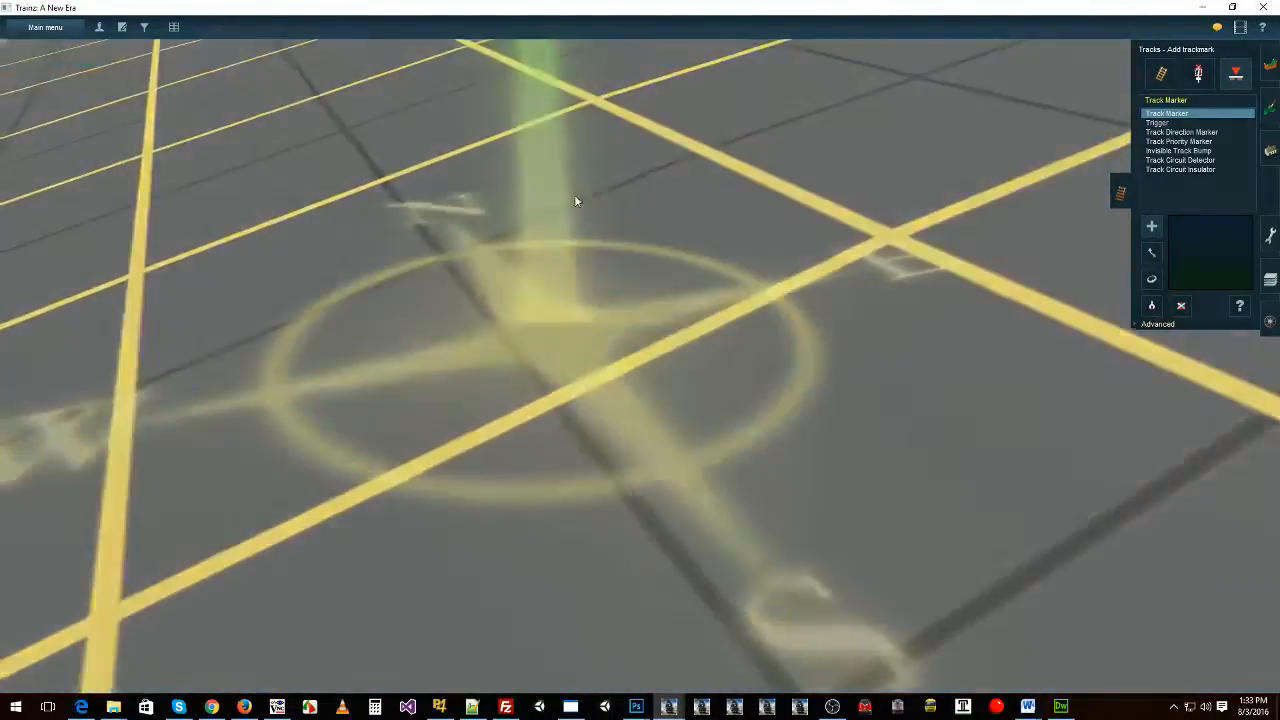
{"action": "scroll", "coordinate": [600, 190], "scroll_direction": "down", "scroll_amount": 3}
{"action": "scroll", "coordinate": [650, 215], "scroll_direction": "down", "scroll_amount": 3}
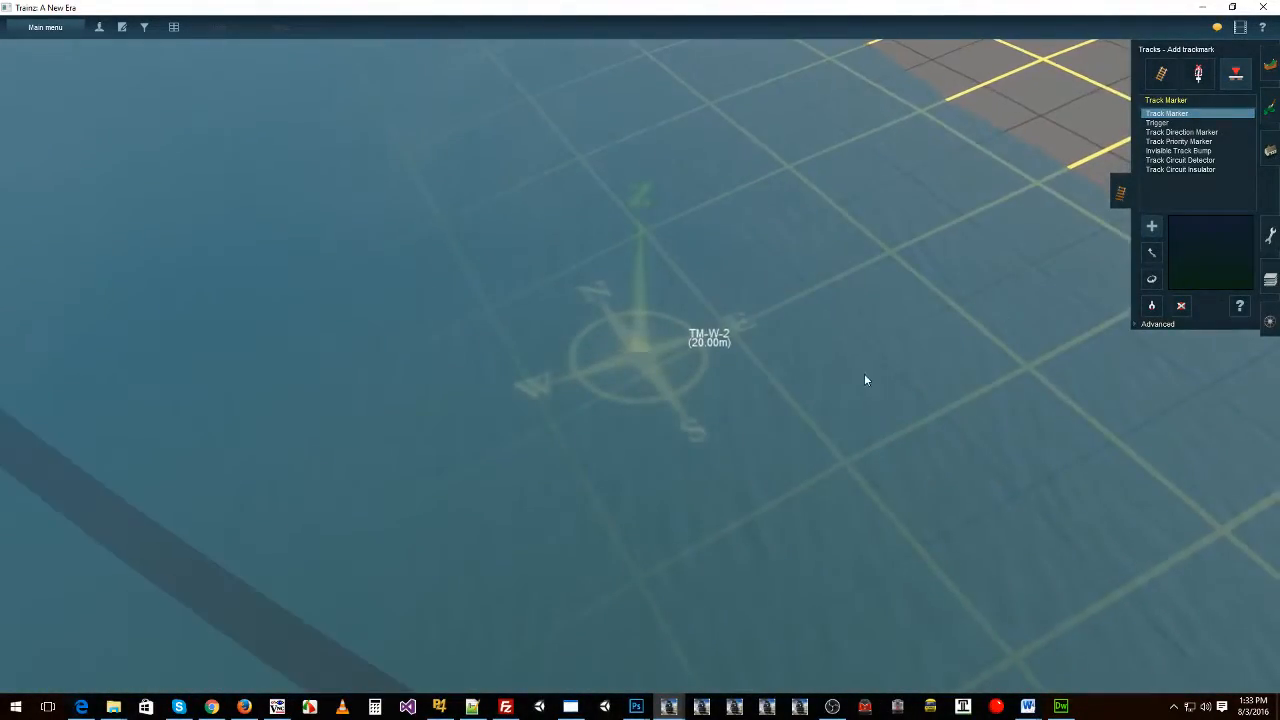
{"action": "scroll", "coordinate": [800, 420], "scroll_direction": "down", "scroll_amount": 1}
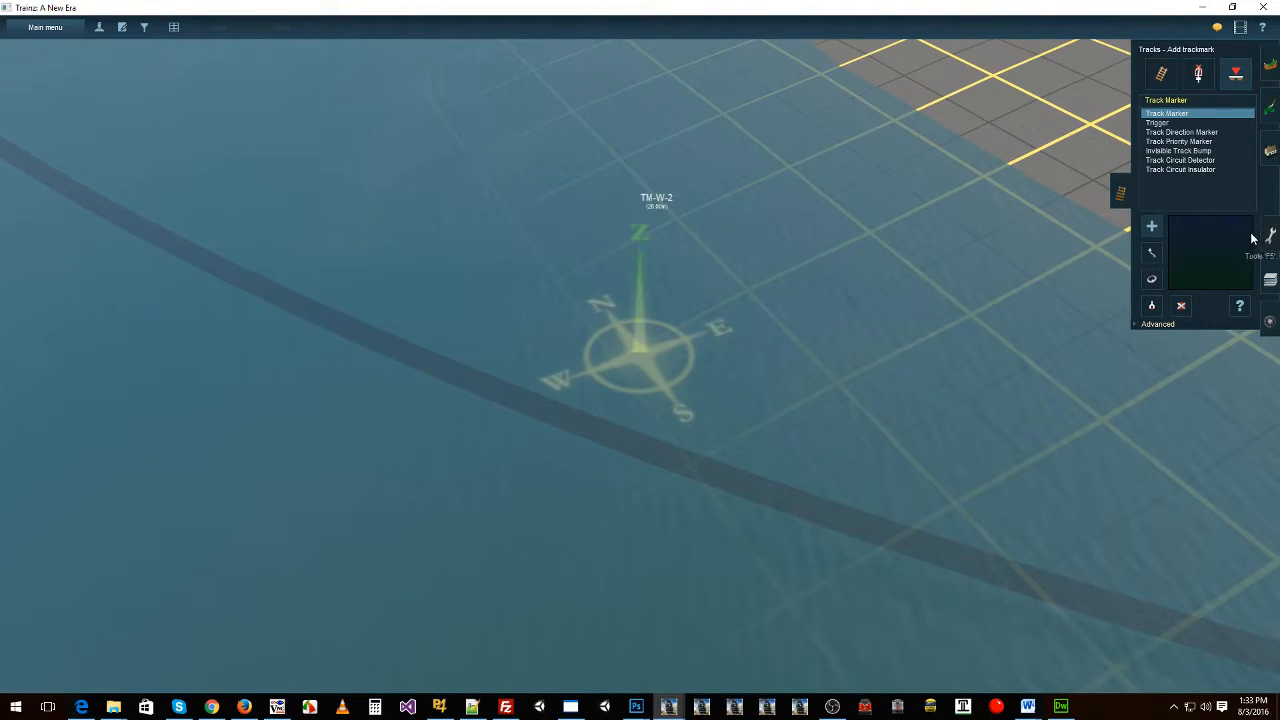
Step: Lower the lake's water level to -19.73 with the water adjustment tool
{"action": "left_click", "coordinate": [1265, 109]}
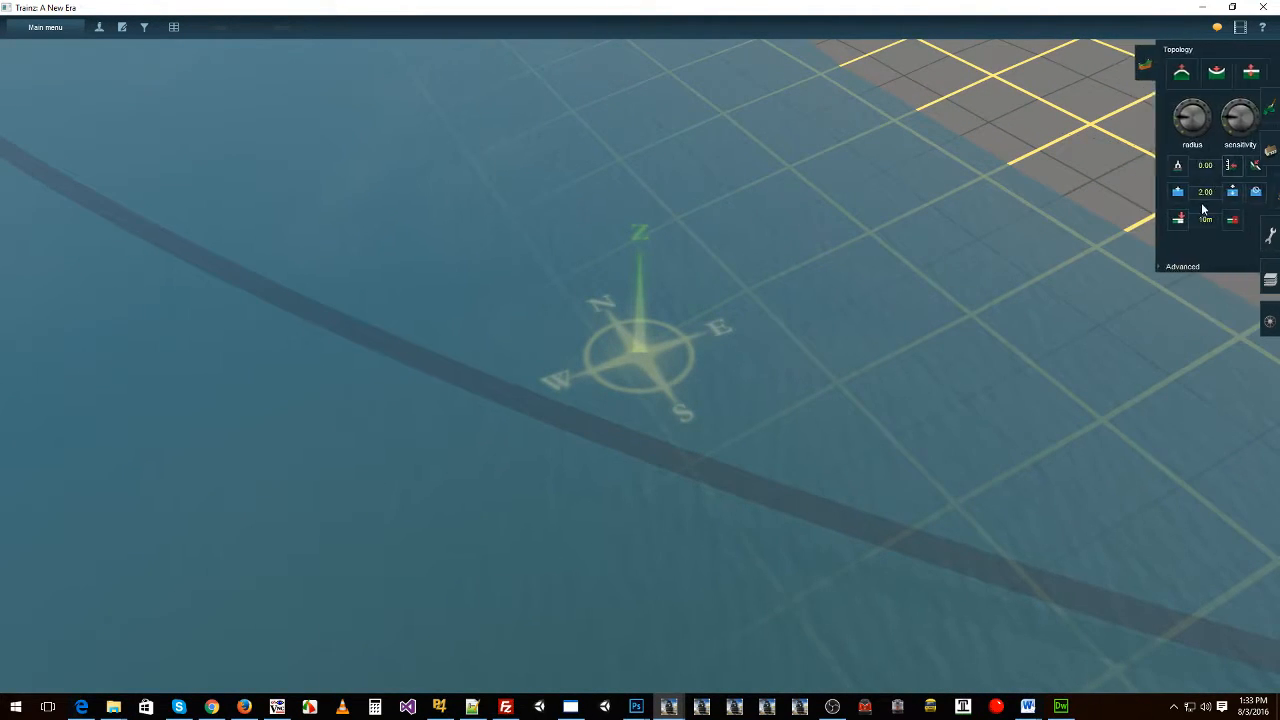
{"action": "left_click", "coordinate": [737, 360]}
{"action": "scroll", "coordinate": [548, 427], "scroll_direction": "up", "scroll_amount": 1}
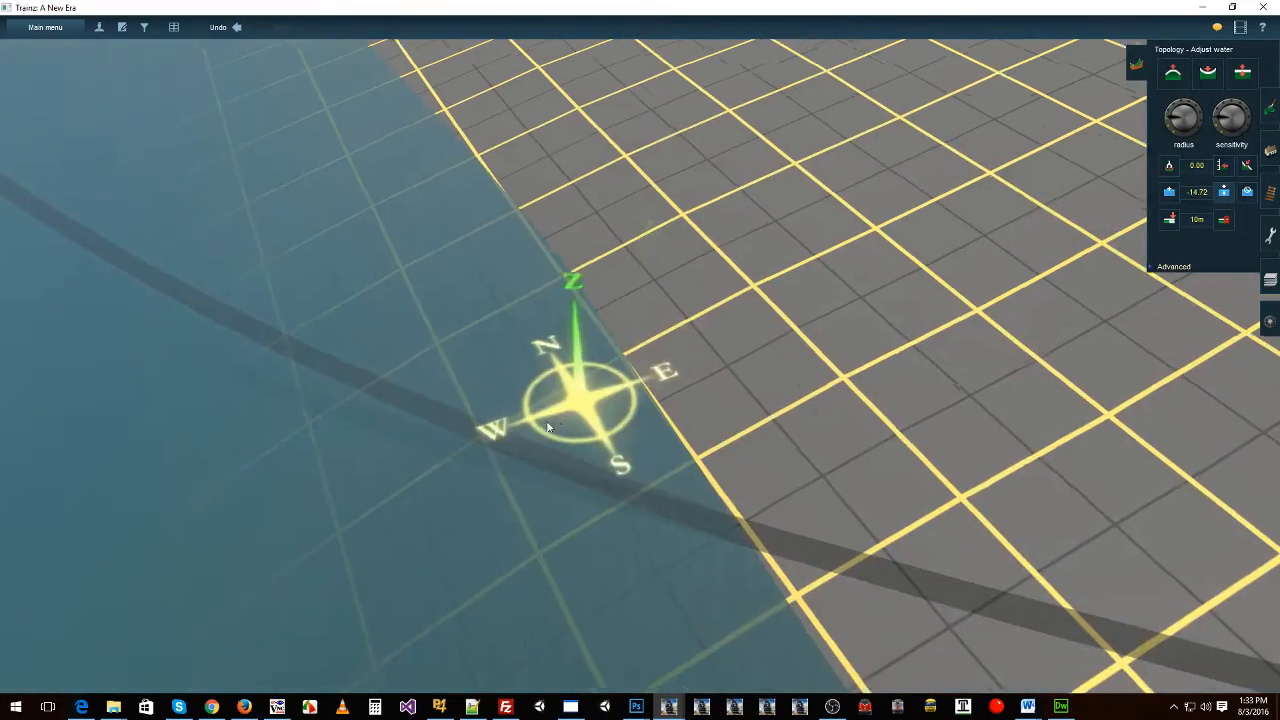
{"action": "scroll", "coordinate": [548, 427], "scroll_direction": "down", "scroll_amount": 5}
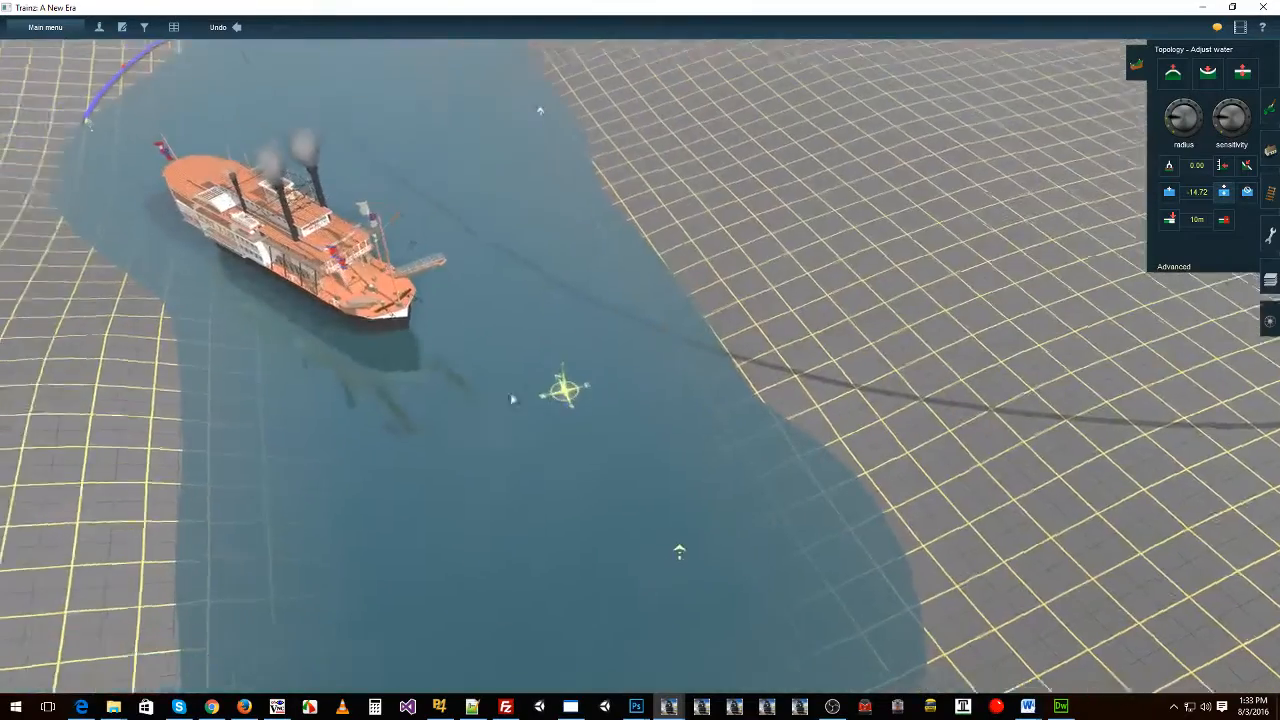
{"action": "left_click", "coordinate": [521, 398]}
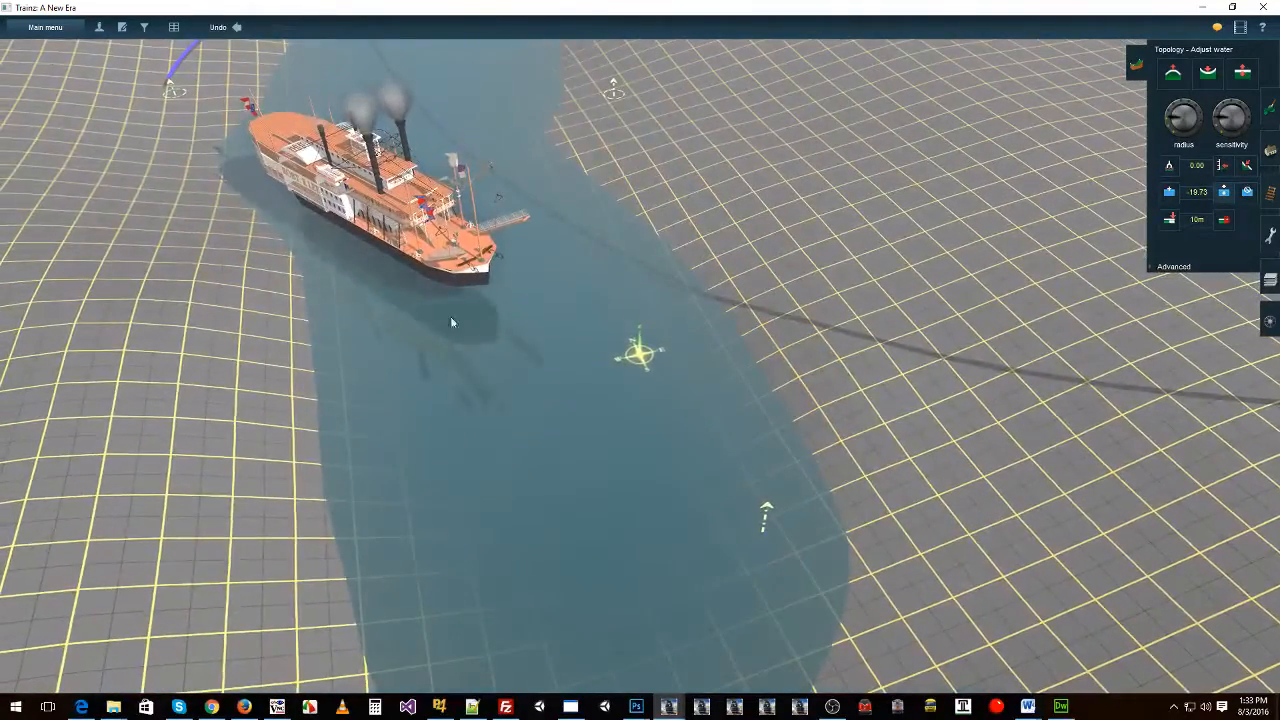
Step: Examine the steamboat, its invisible track and the trackmarks against the lake's water surface from several angles and distances
{"action": "scroll", "coordinate": [450, 322], "scroll_direction": "down", "scroll_amount": 3}
{"action": "right_click_drag", "start_coordinate": [450, 322], "coordinate": [310, 446]}
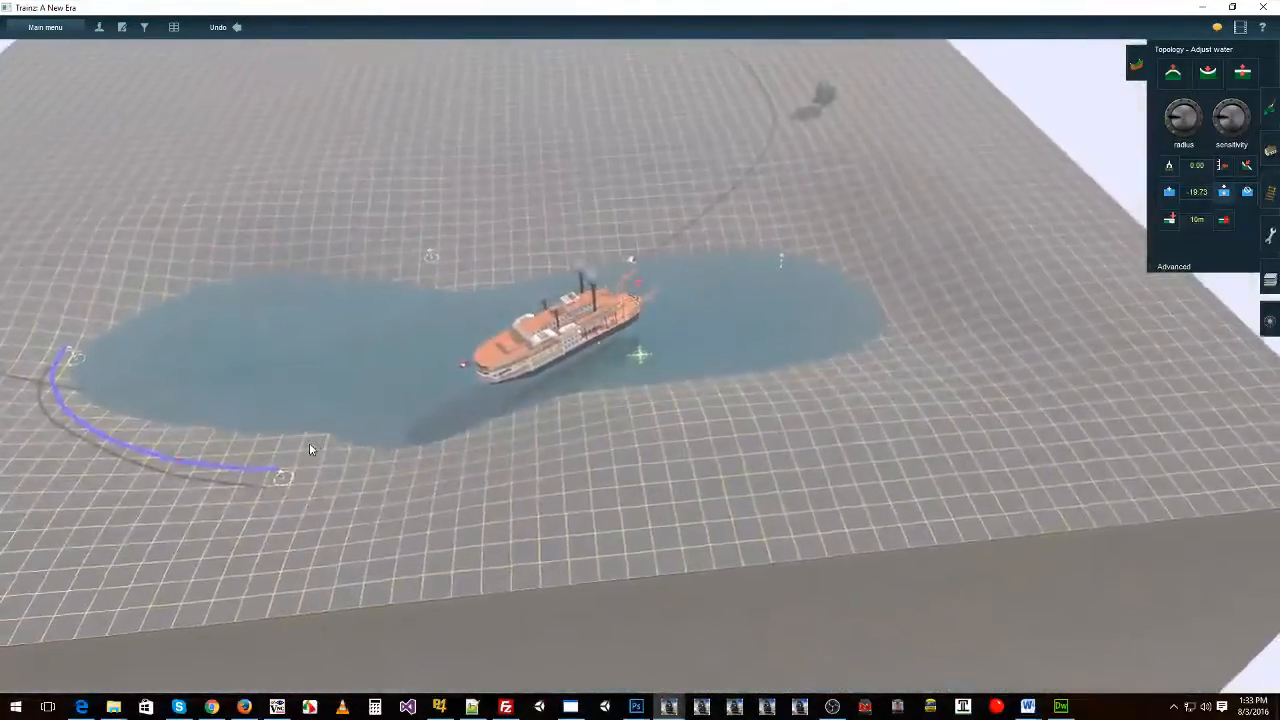
{"action": "scroll", "coordinate": [309, 448], "scroll_direction": "up", "scroll_amount": 6}
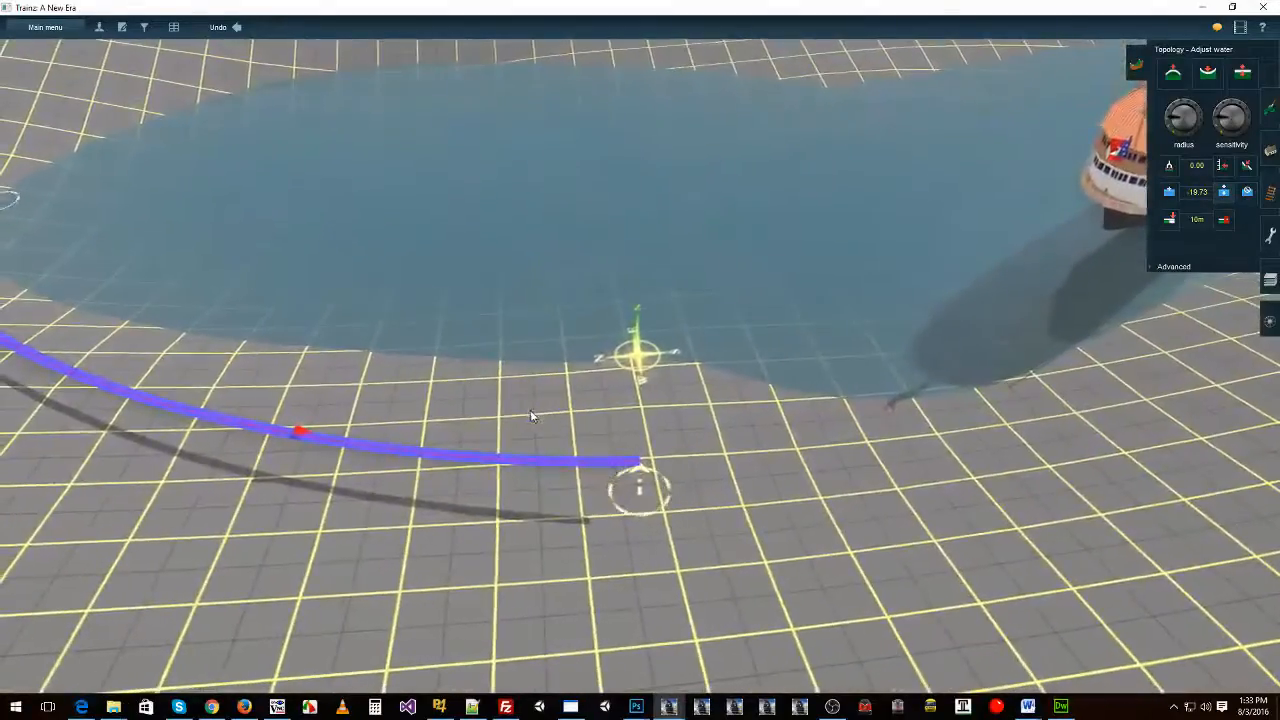
{"action": "right_click_drag", "start_coordinate": [775, 92], "coordinate": [602, 280]}
{"action": "scroll", "coordinate": [602, 280], "scroll_direction": "down", "scroll_amount": 3}
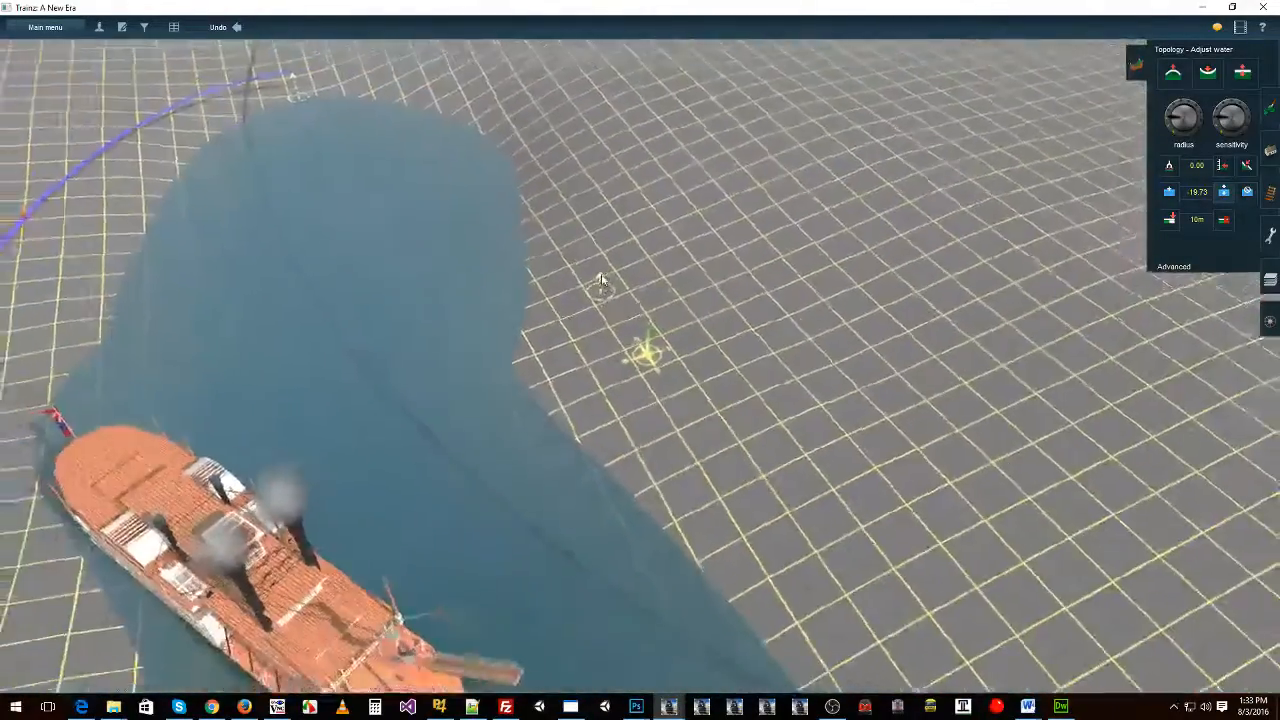
{"action": "scroll", "coordinate": [600, 280], "scroll_direction": "down", "scroll_amount": 5}
{"action": "scroll", "coordinate": [748, 500], "scroll_direction": "up", "scroll_amount": 6}
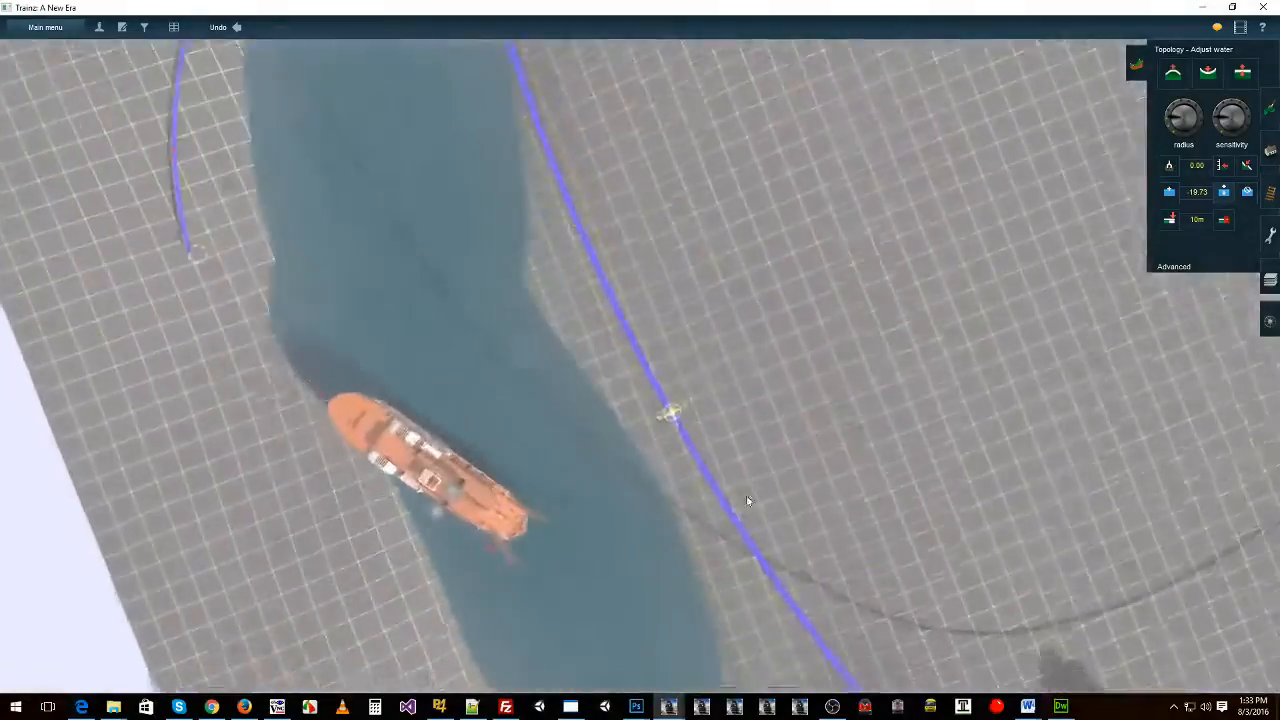
{"action": "scroll", "coordinate": [748, 500], "scroll_direction": "up", "scroll_amount": 8}
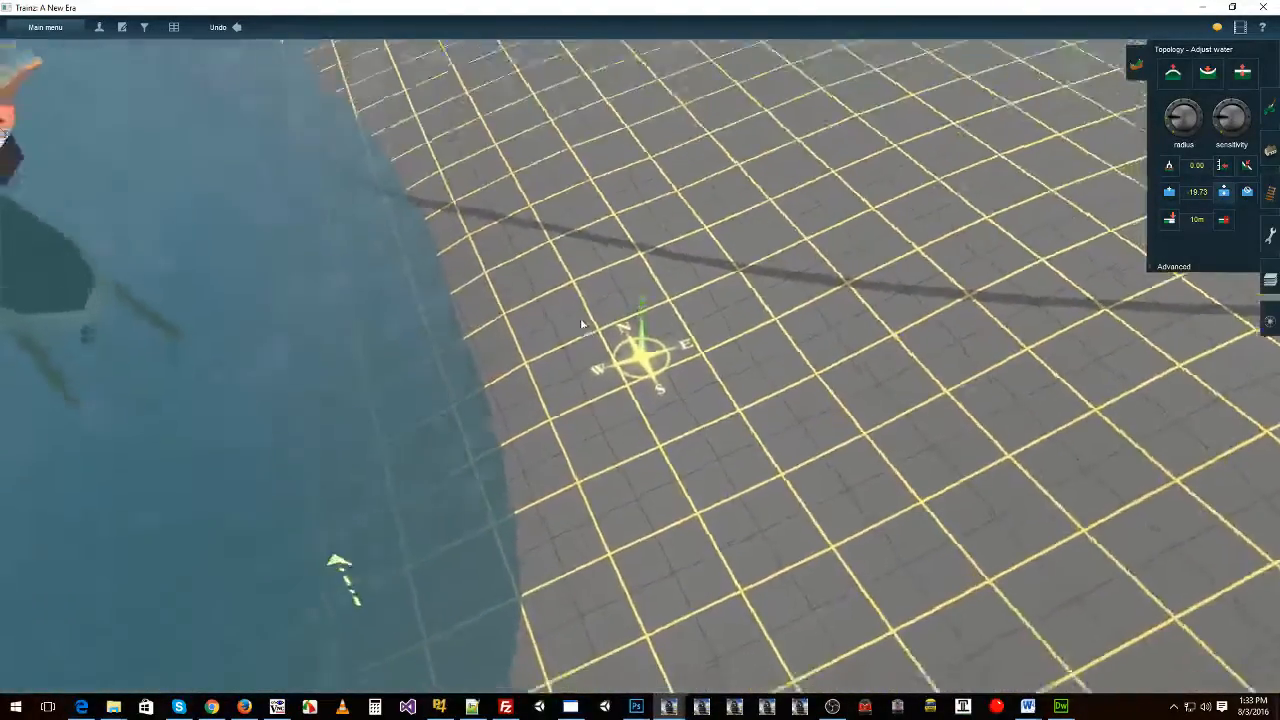
{"action": "right_click_drag", "start_coordinate": [582, 324], "coordinate": [466, 277]}
{"action": "right_click", "coordinate": [328, 432]}
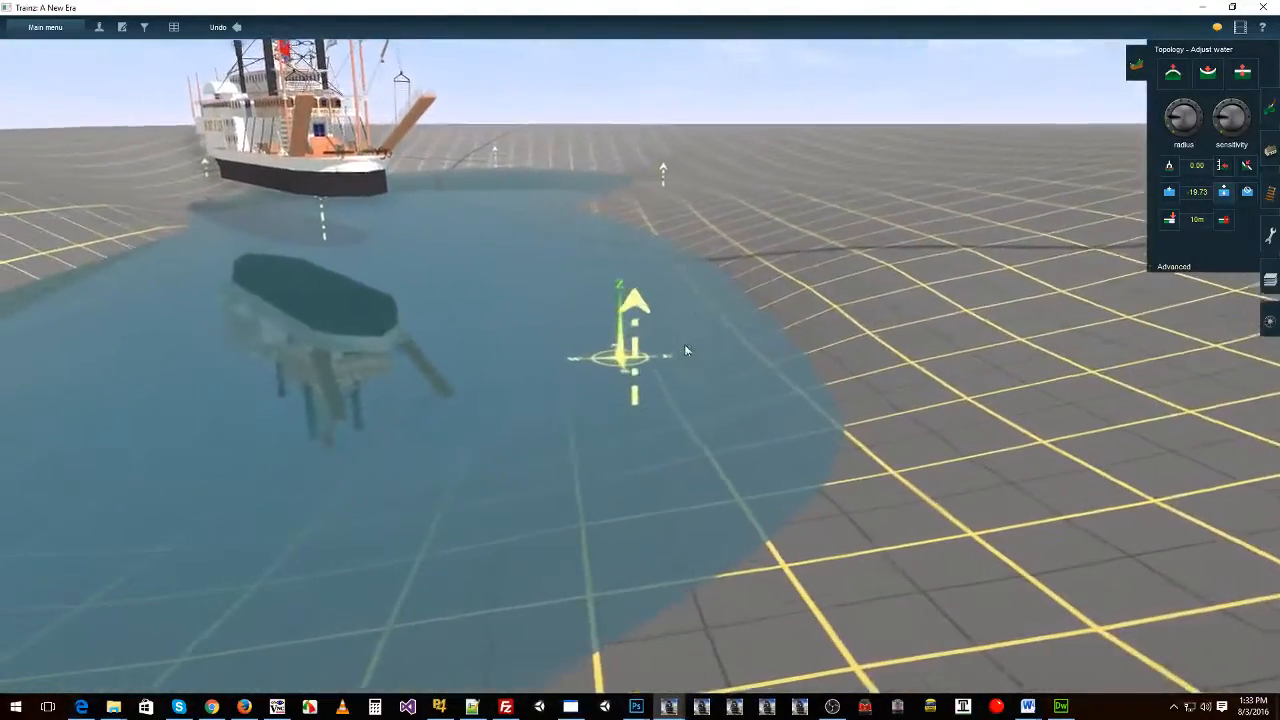
Step: Activate the spline height adjustment tool for the track
{"action": "left_click", "coordinate": [1270, 150]}
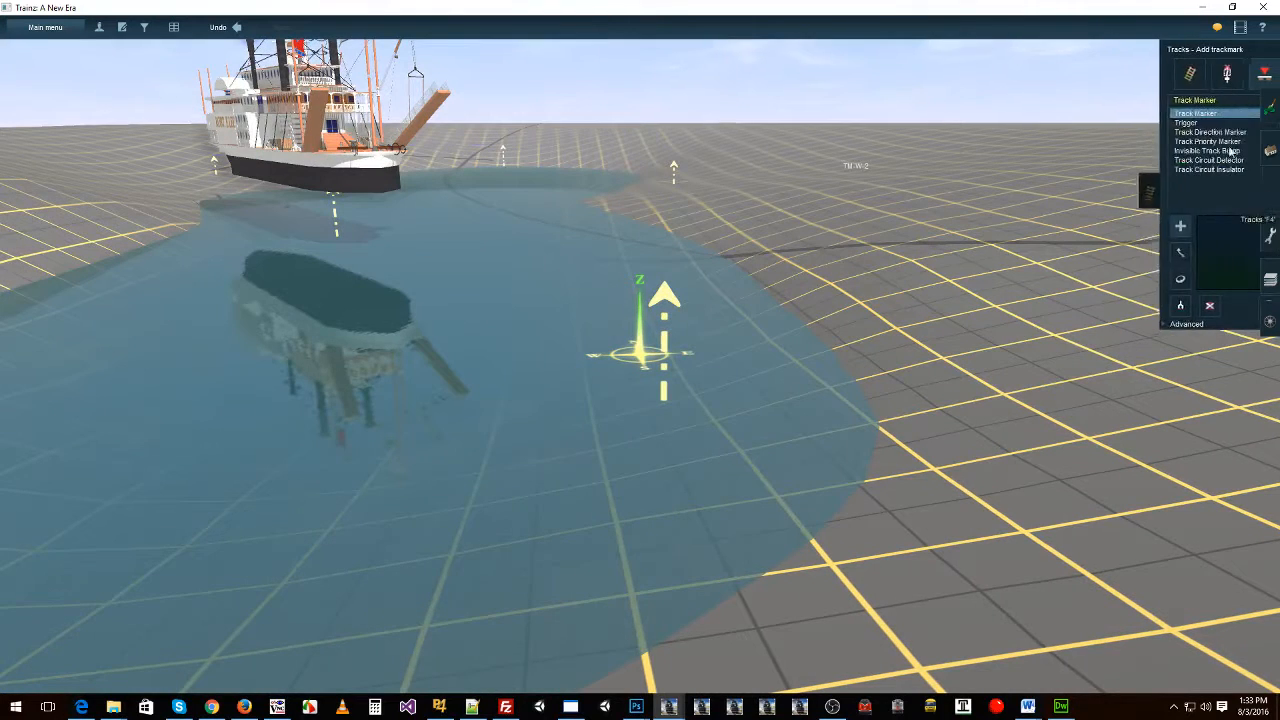
{"action": "left_click", "coordinate": [1162, 76]}
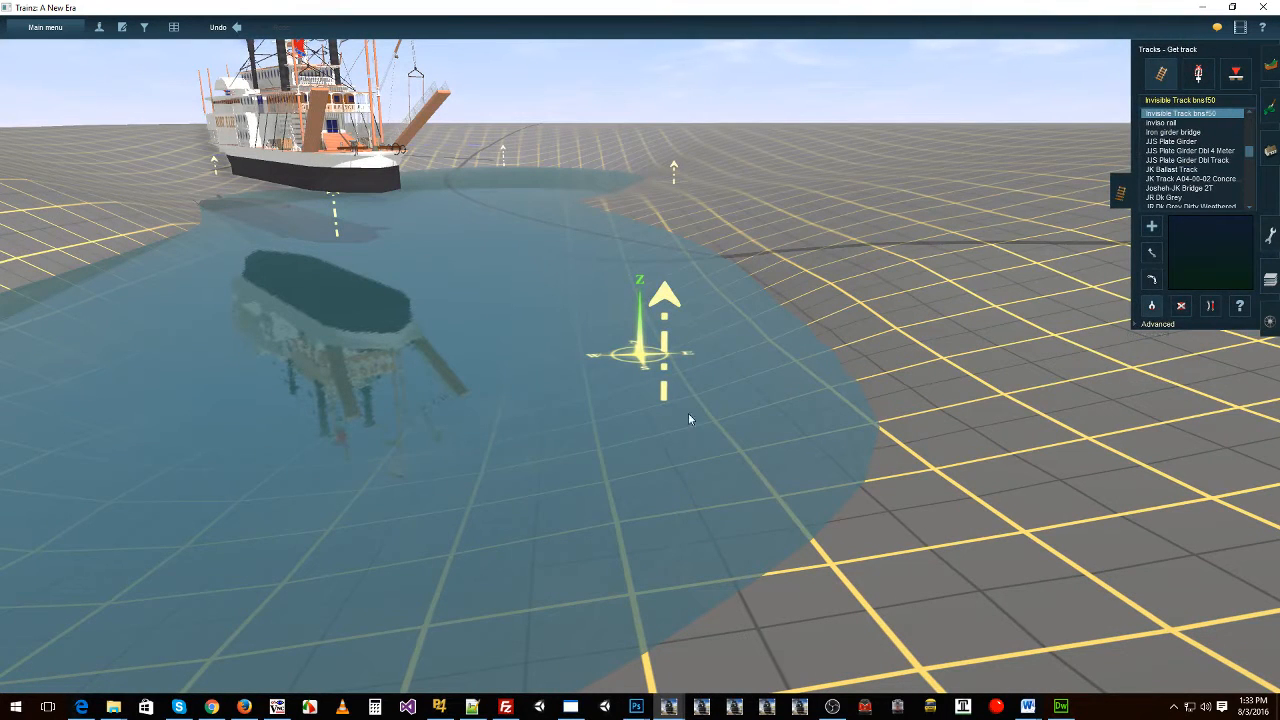
{"action": "left_click", "coordinate": [1157, 324]}
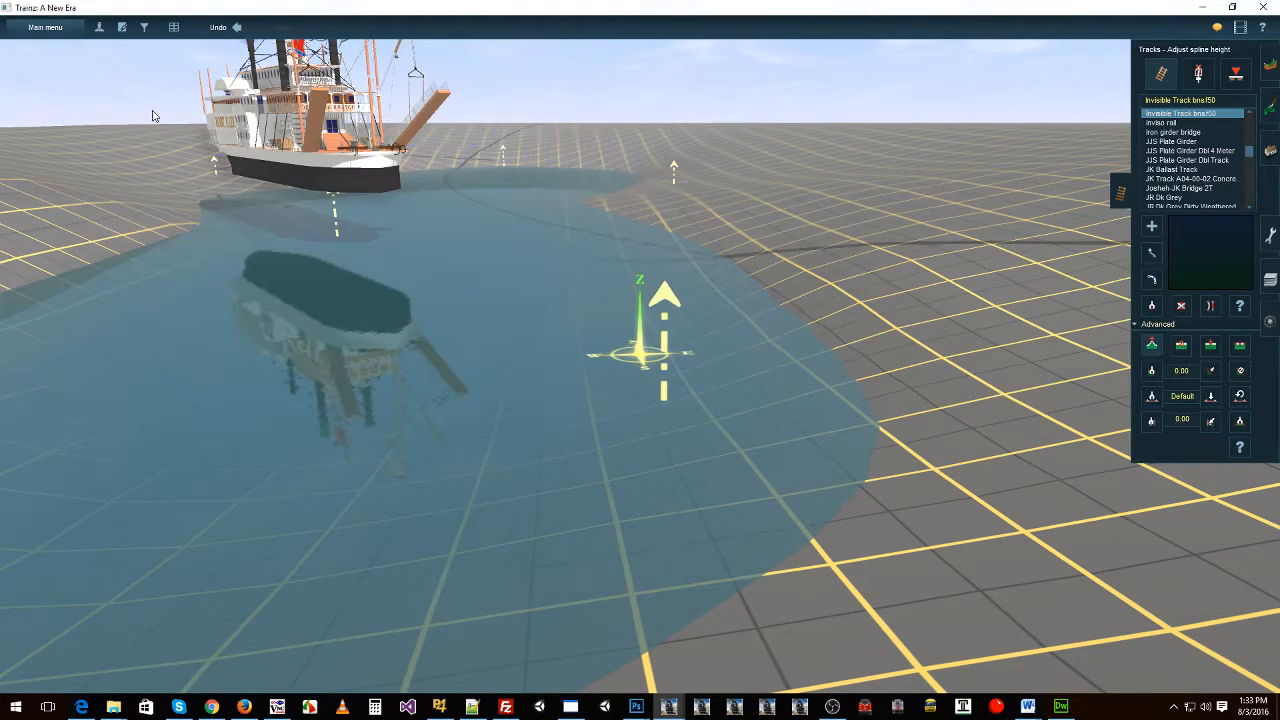
Step: Leave the route editor without saving the changes and reopen the Invisible Track route for editing
{"action": "left_click", "coordinate": [46, 28]}
{"action": "left_click", "coordinate": [95, 304]}
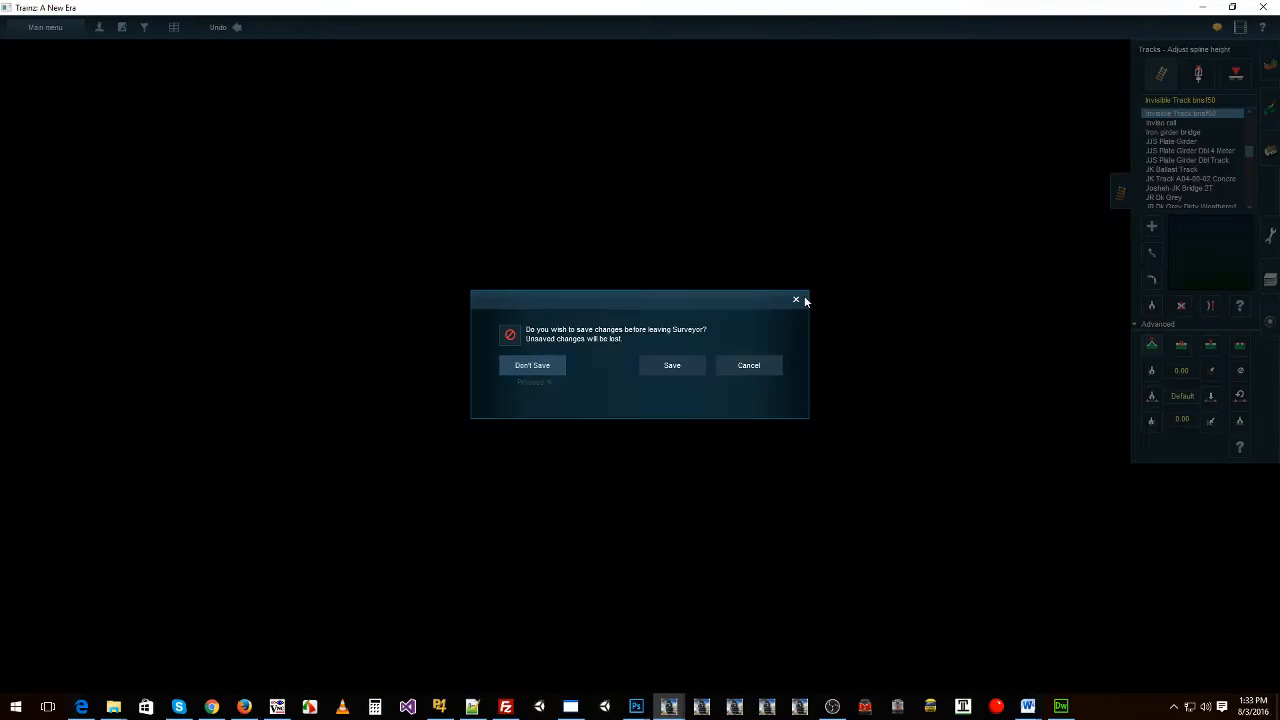
{"action": "left_click", "coordinate": [804, 299]}
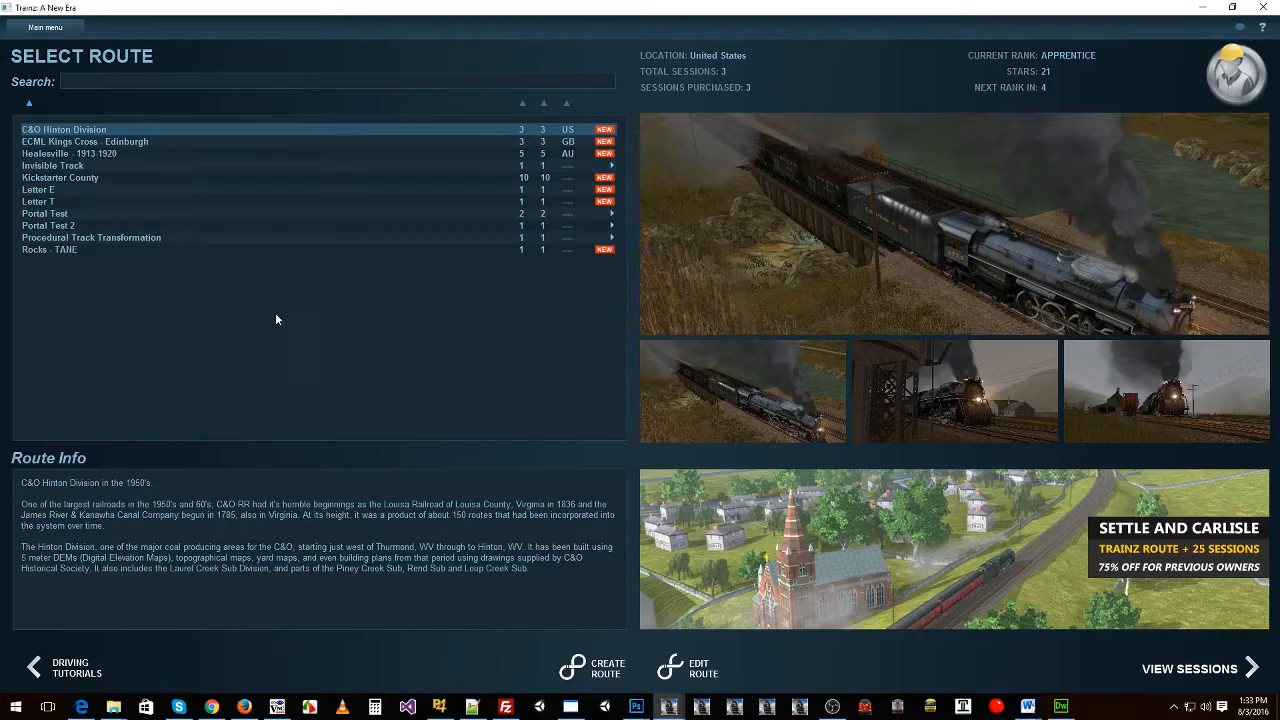
{"action": "left_click", "coordinate": [50, 166]}
{"action": "left_click", "coordinate": [742, 669]}
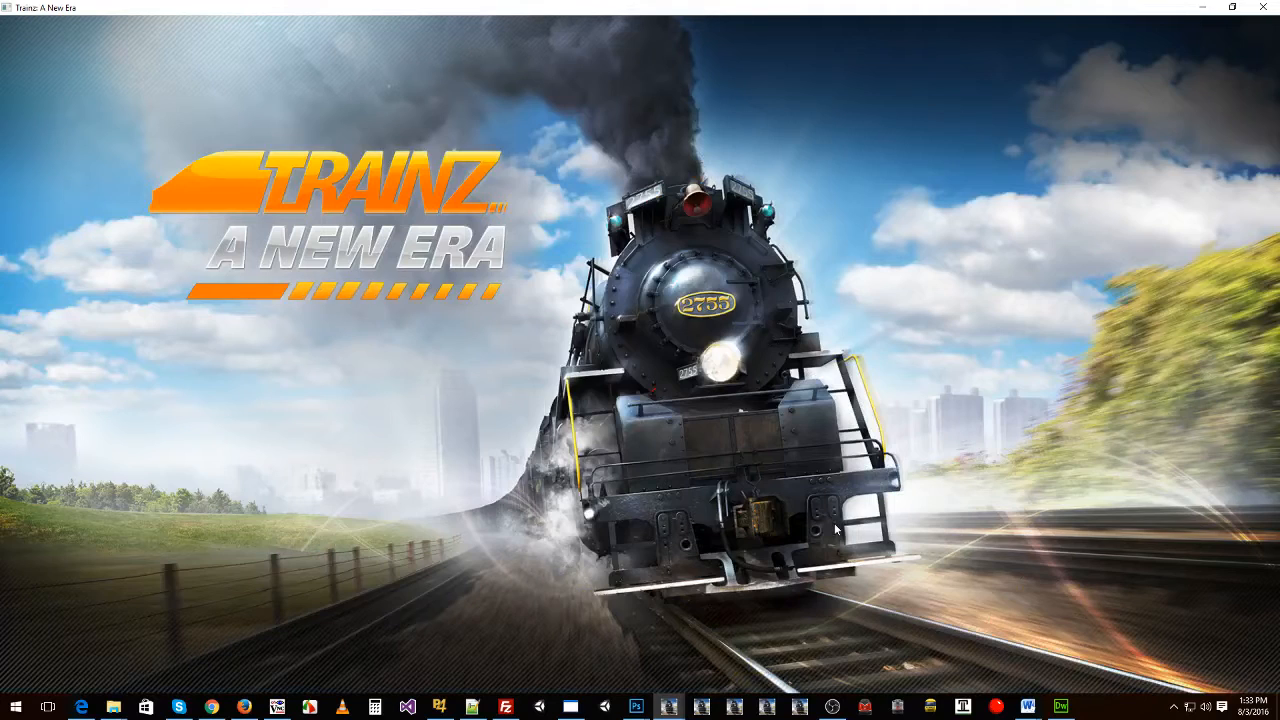
Step: Activate the trackmark tool and examine trackmark TM-W-2 in relation to the lake's water surface
{"action": "scroll", "coordinate": [858, 370], "scroll_direction": "down", "scroll_amount": 3}
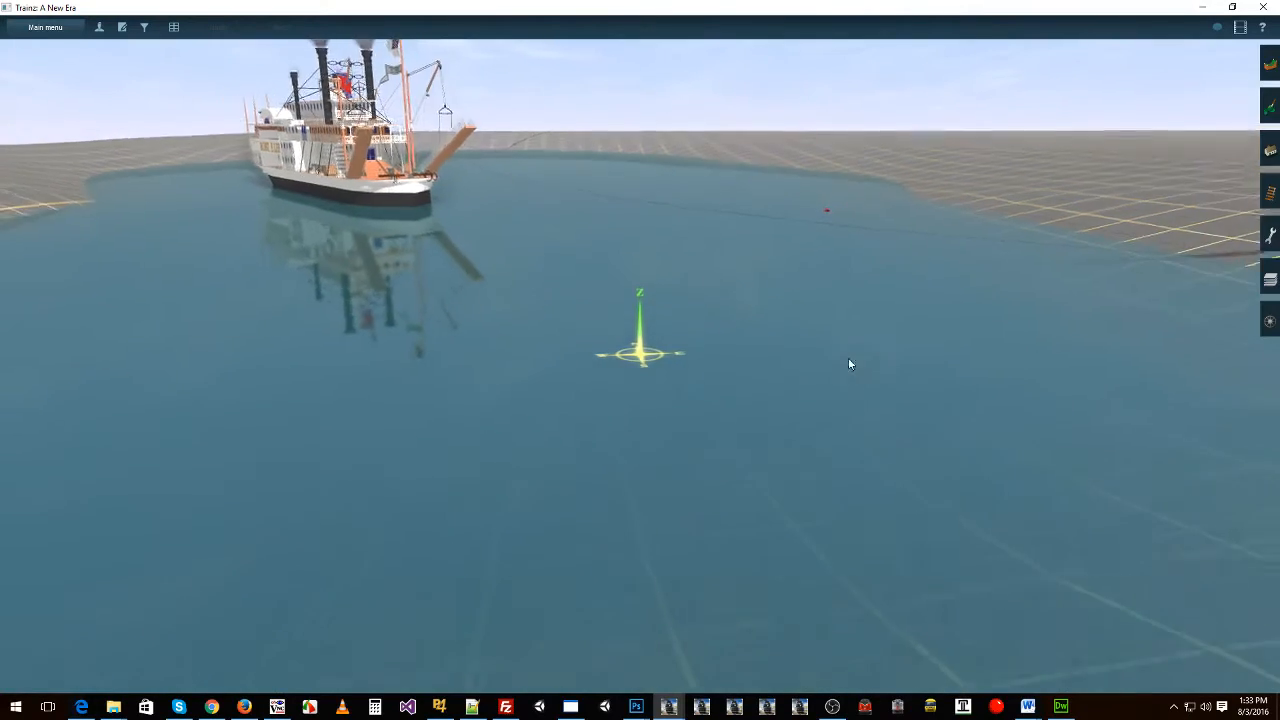
{"action": "right_click", "coordinate": [852, 272]}
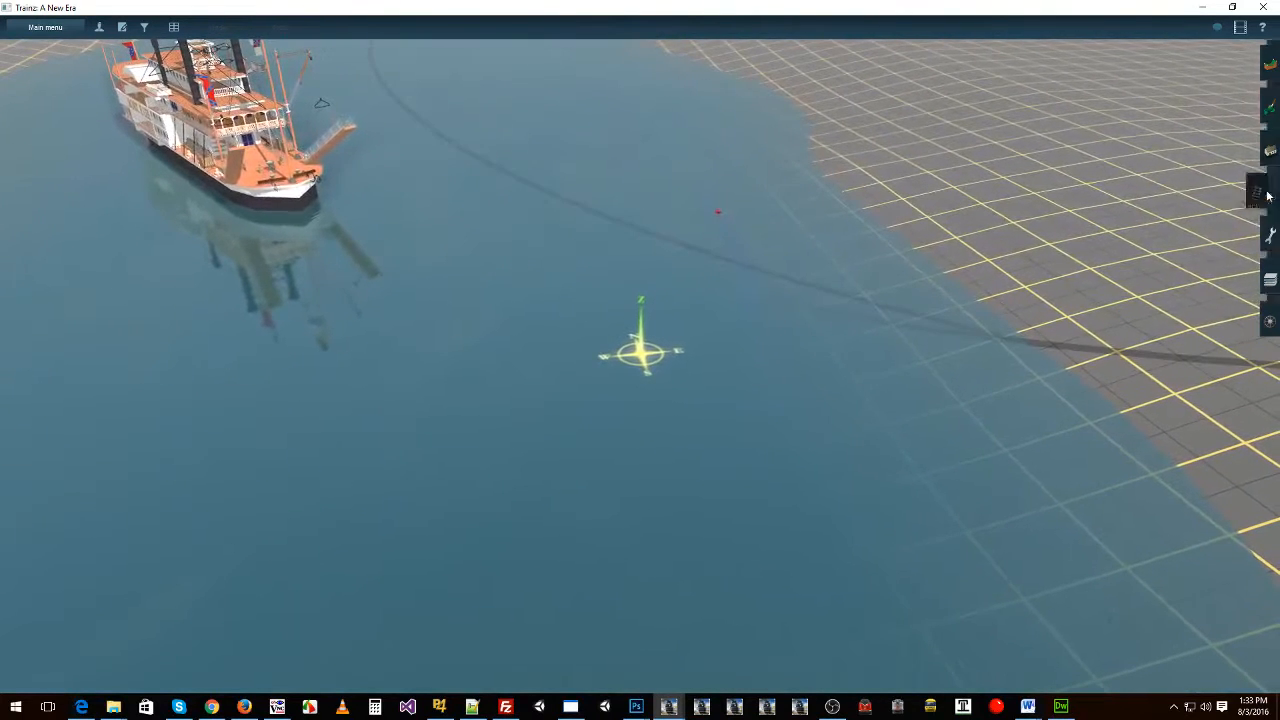
{"action": "left_click", "coordinate": [1268, 192]}
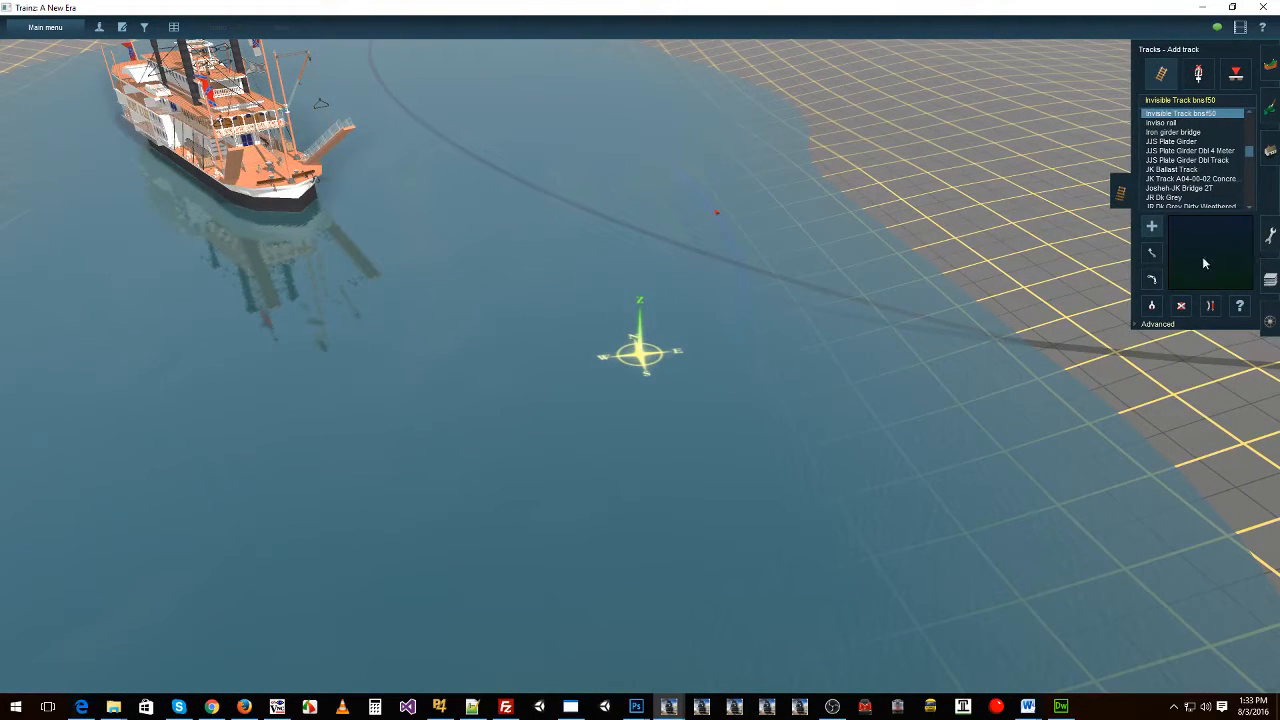
{"action": "left_click", "coordinate": [1160, 324]}
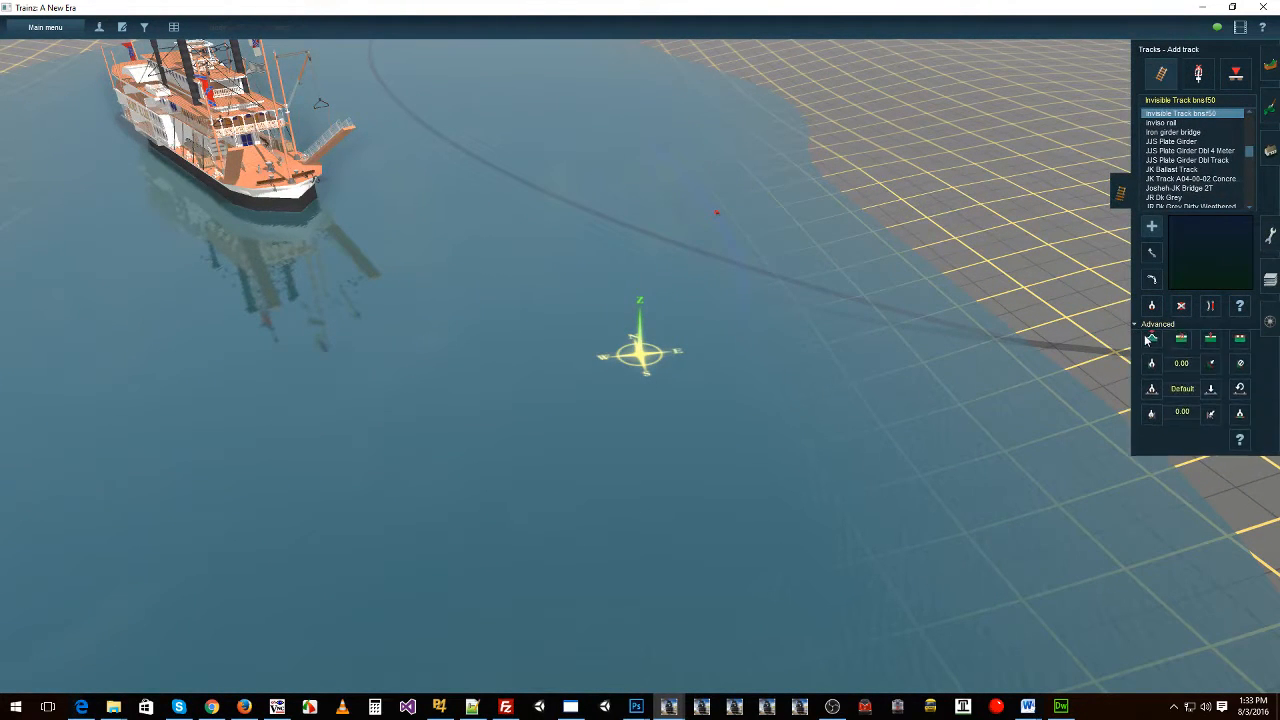
{"action": "left_click", "coordinate": [1236, 73]}
{"action": "right_click", "coordinate": [718, 215]}
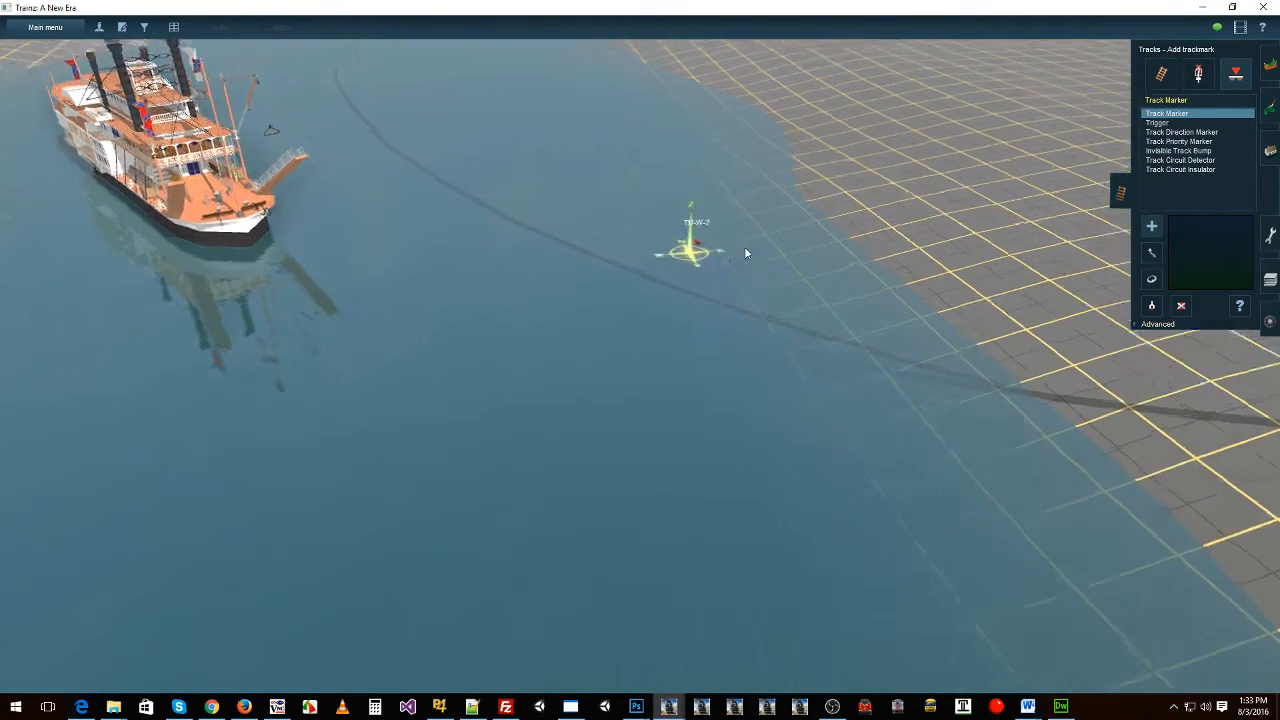
{"action": "scroll", "coordinate": [743, 270], "scroll_direction": "up", "scroll_amount": 3}
{"action": "scroll", "coordinate": [718, 323], "scroll_direction": "down", "scroll_amount": 3}
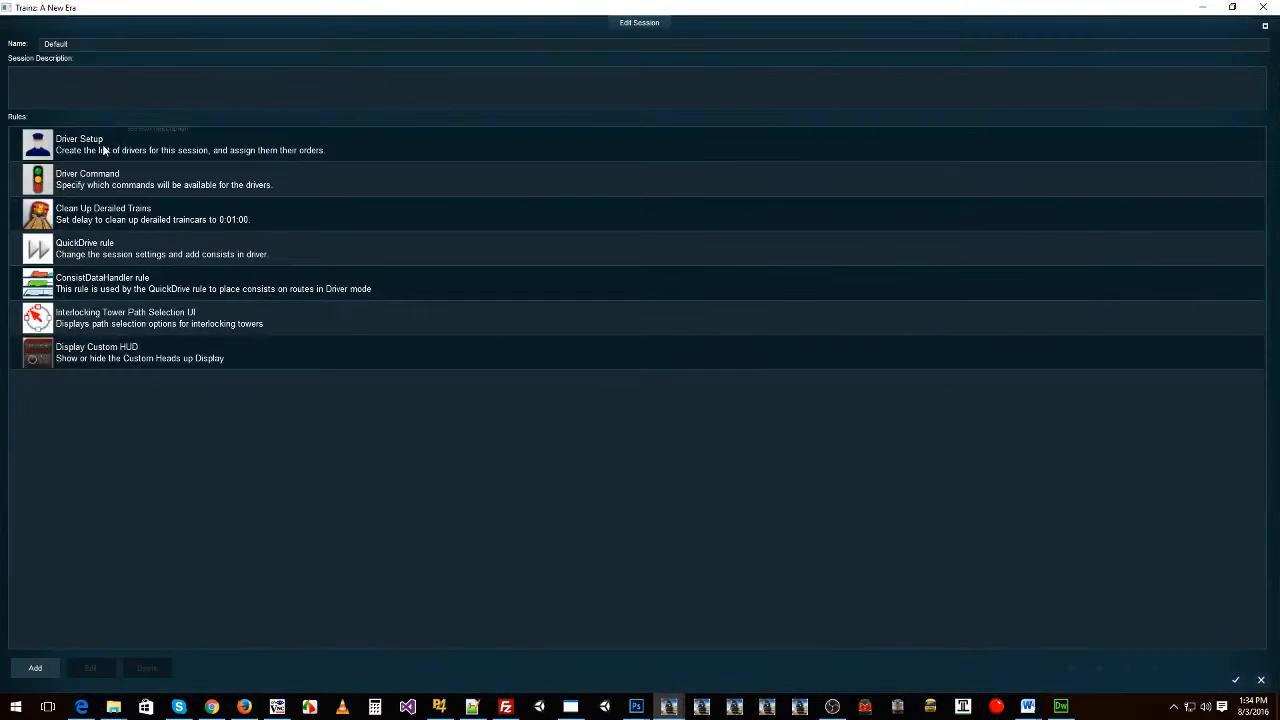
Step: Open the session's Driver Setup rule for editing and bring the helicopter and steamboat order rows into view
{"action": "left_click", "coordinate": [104, 147]}
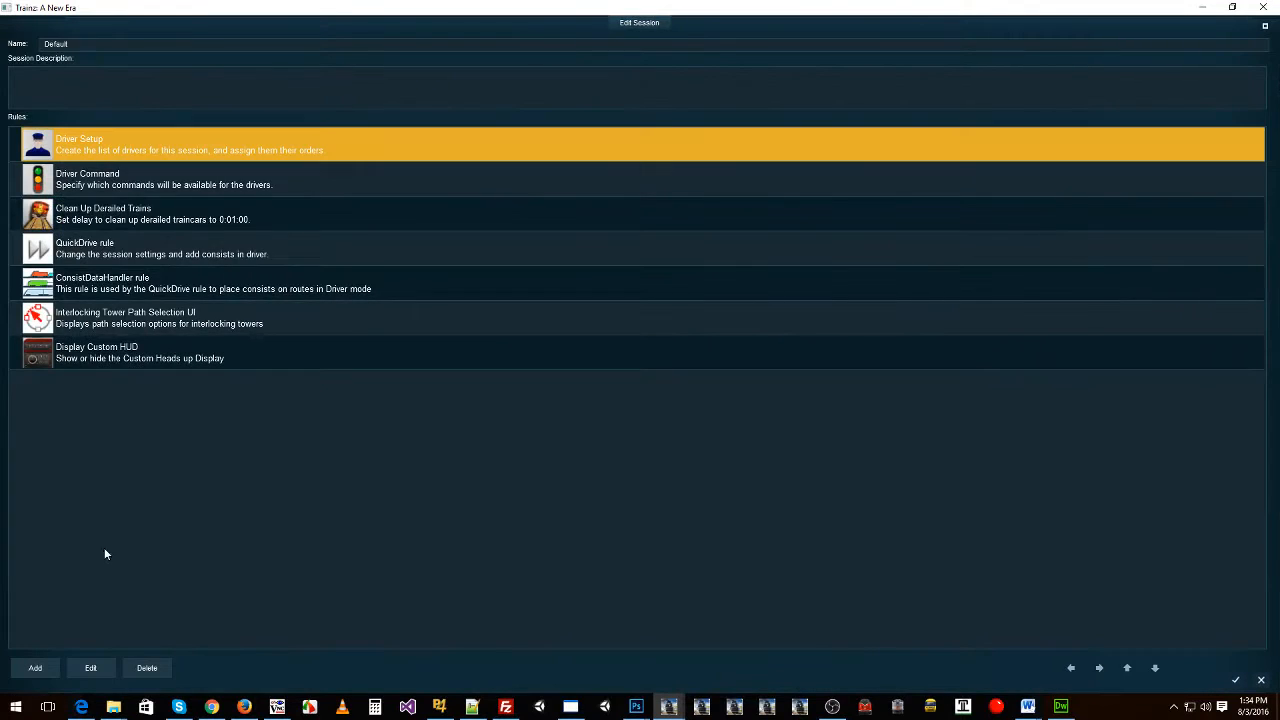
{"action": "left_click", "coordinate": [90, 668]}
{"action": "scroll", "coordinate": [800, 430], "scroll_direction": "down", "scroll_amount": 2}
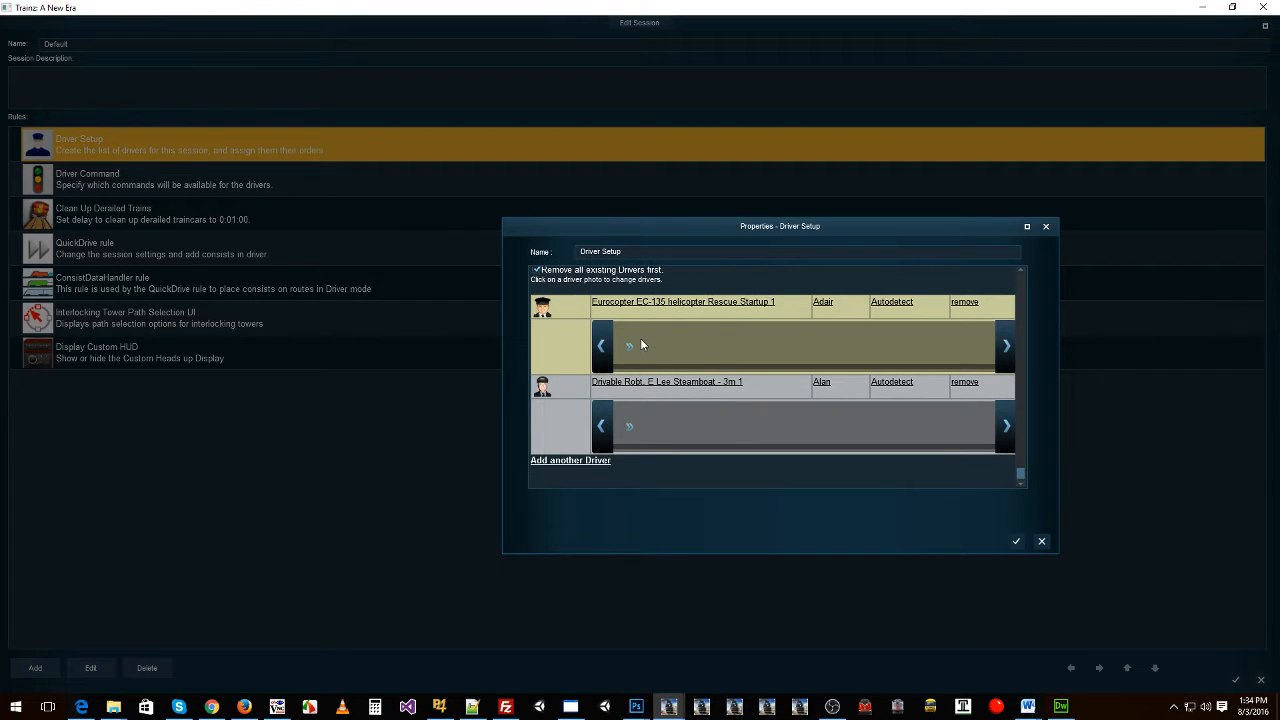
{"action": "scroll", "coordinate": [638, 345], "scroll_direction": "up", "scroll_amount": 2}
{"action": "scroll", "coordinate": [660, 365], "scroll_direction": "down", "scroll_amount": 1}
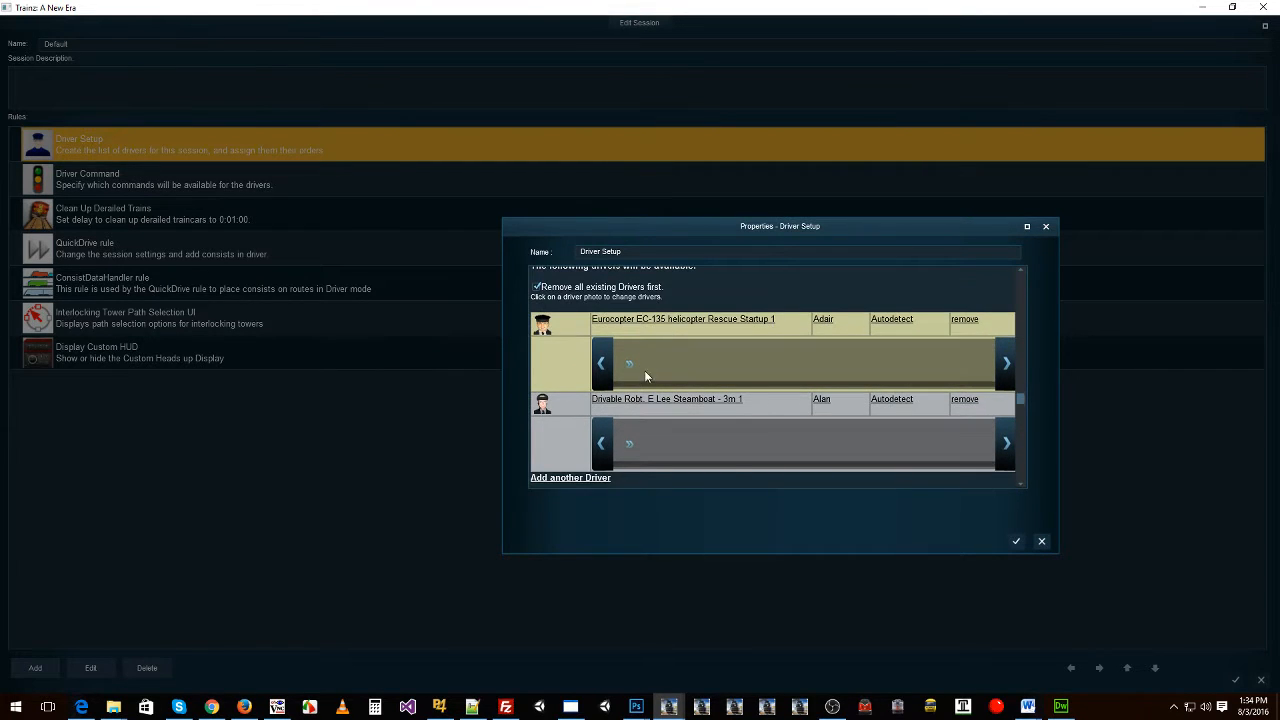
Step: Give the Eurocopter EC-135 helicopter's driver Drive Via Trackmark orders for TM-A-1 and TM-A-2, followed by Repeat
{"action": "left_click", "coordinate": [633, 367]}
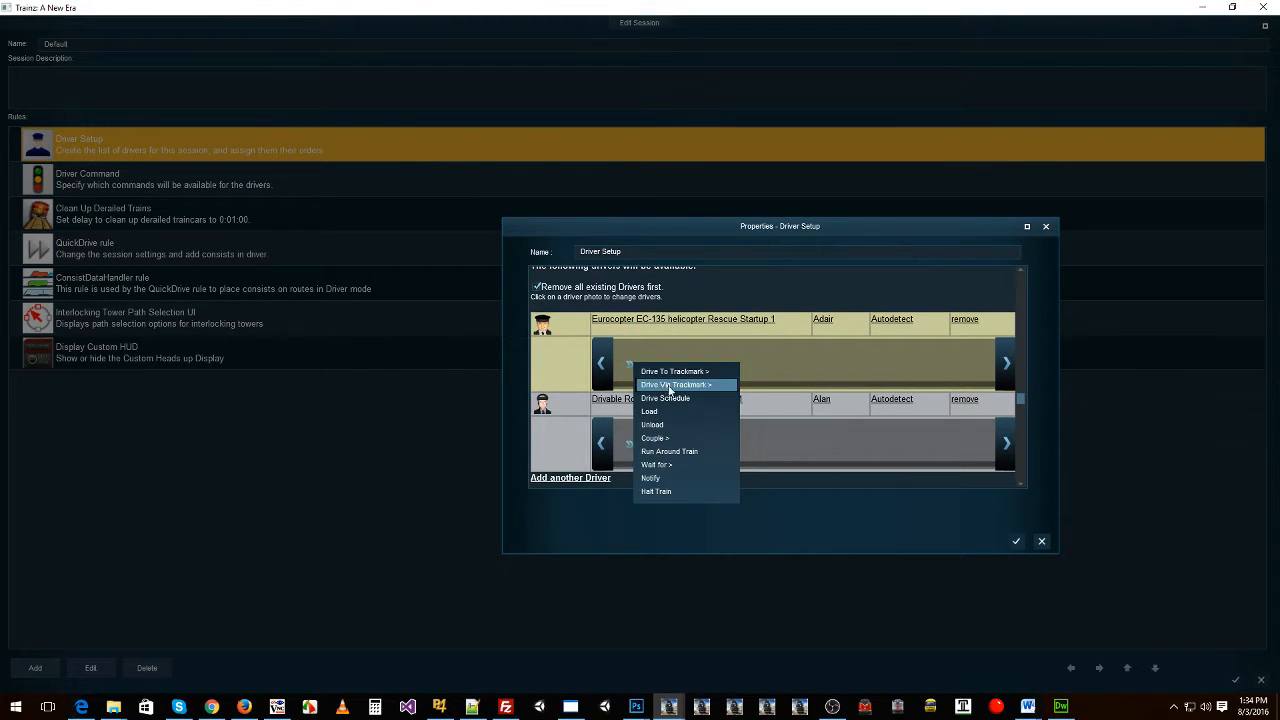
{"action": "mouse_move", "coordinate": [672, 387]}
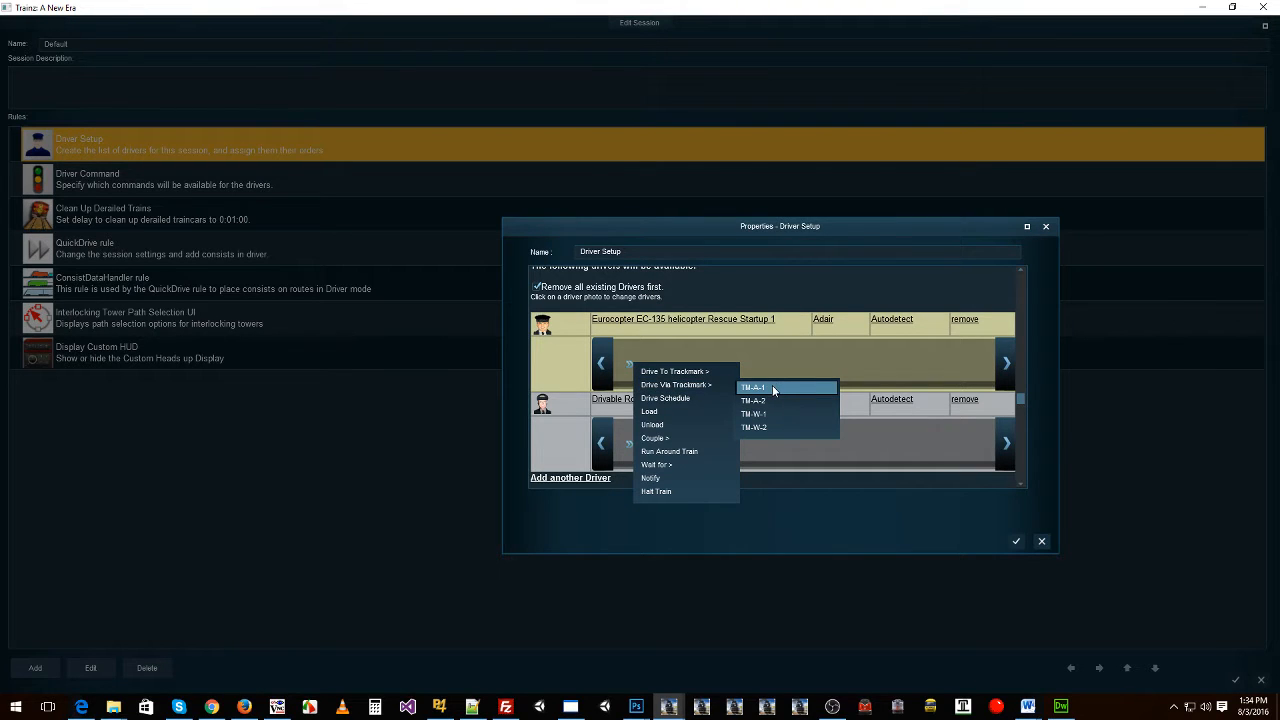
{"action": "left_click", "coordinate": [771, 386]}
{"action": "left_click", "coordinate": [673, 374]}
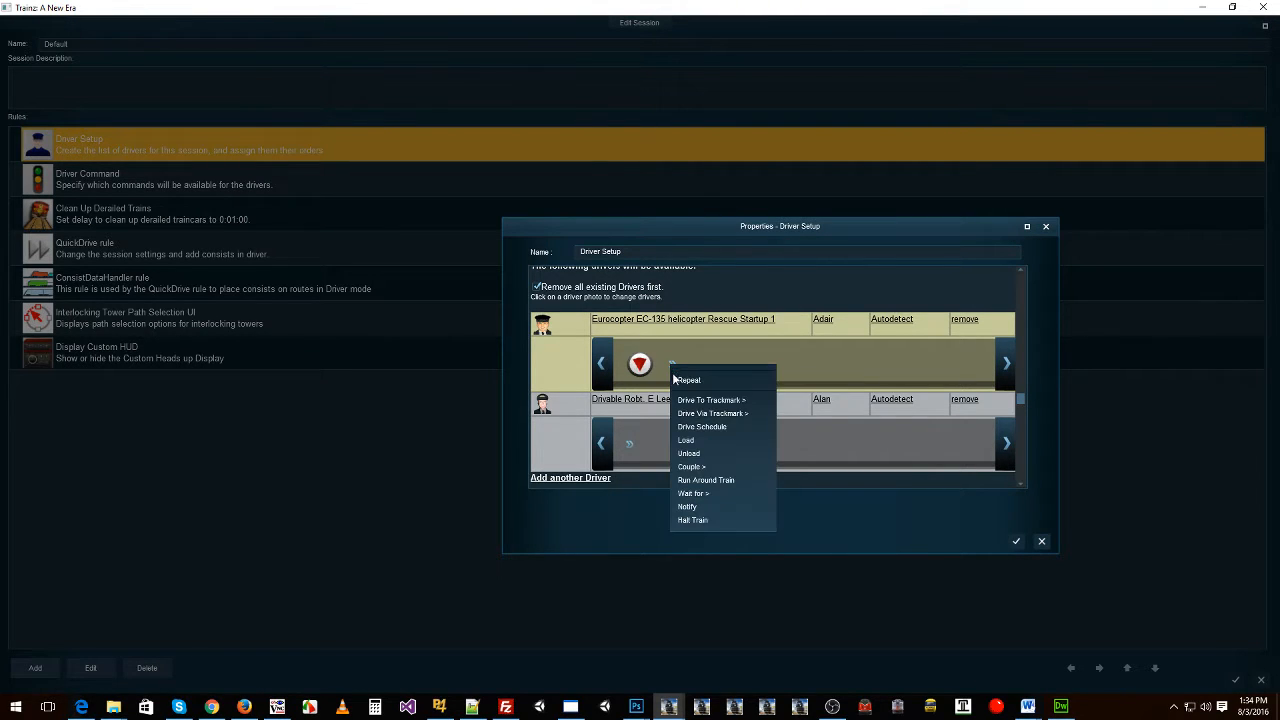
{"action": "mouse_move", "coordinate": [707, 414]}
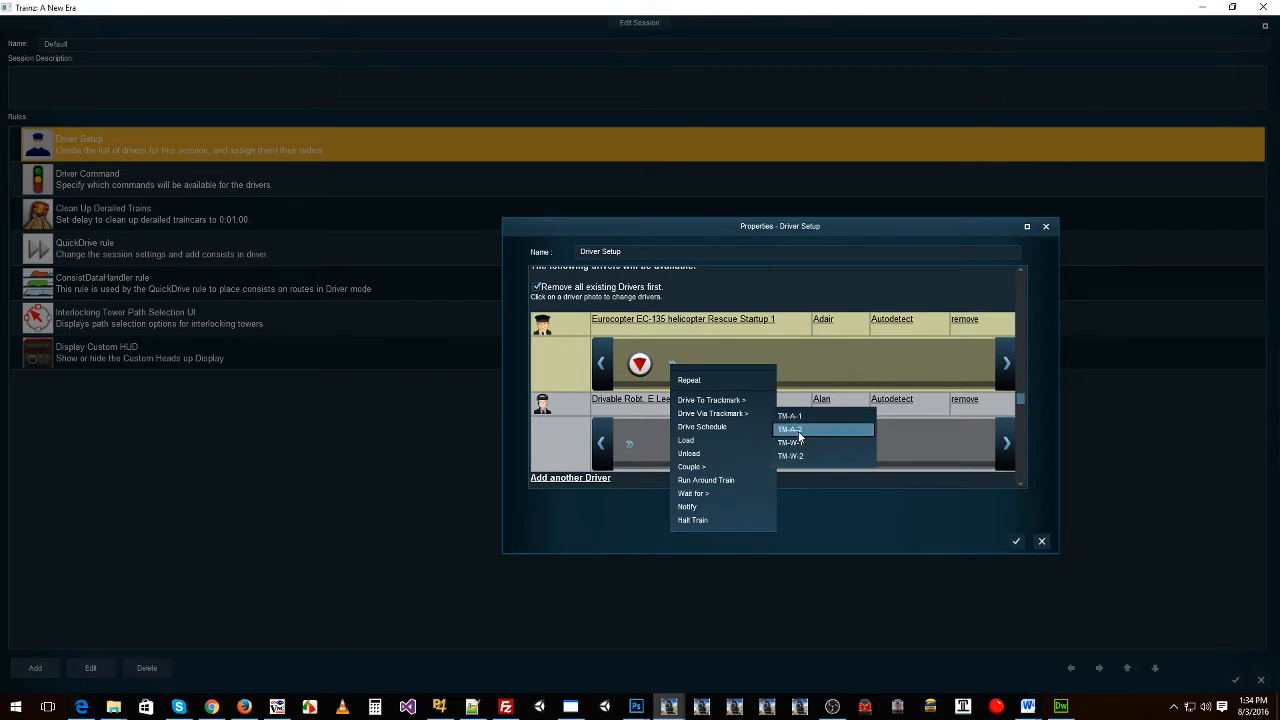
{"action": "left_click", "coordinate": [799, 431]}
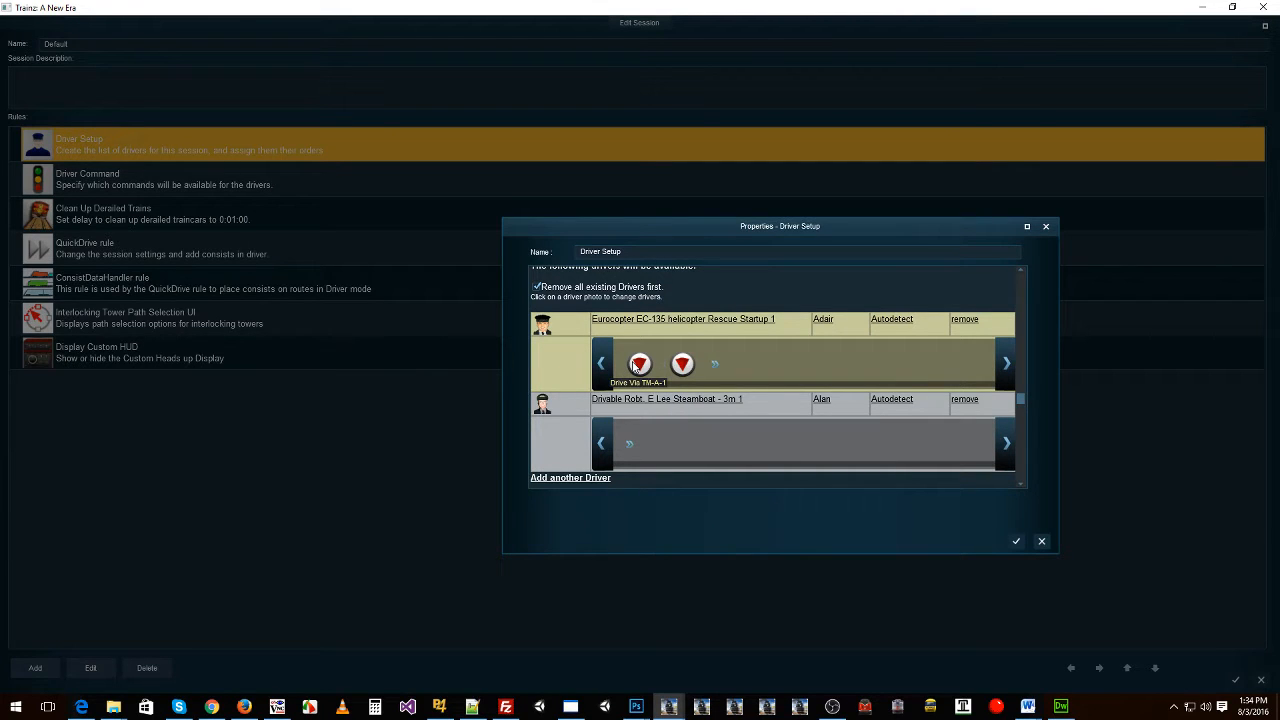
{"action": "left_click", "coordinate": [714, 366]}
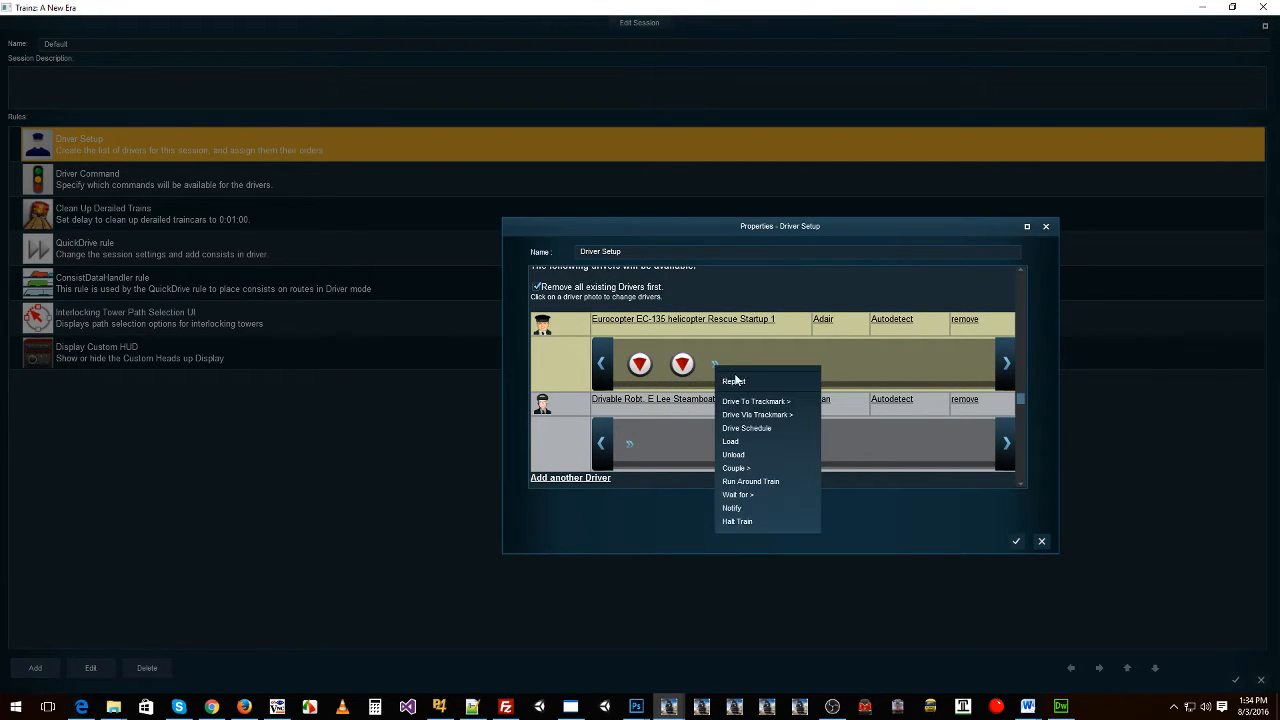
{"action": "left_click", "coordinate": [736, 383]}
Step: Give the steamboat's driver repeating Drive Via Trackmark orders for TM-W-1 and TM-W-2, and accept the driver setup
{"action": "left_click", "coordinate": [628, 445]}
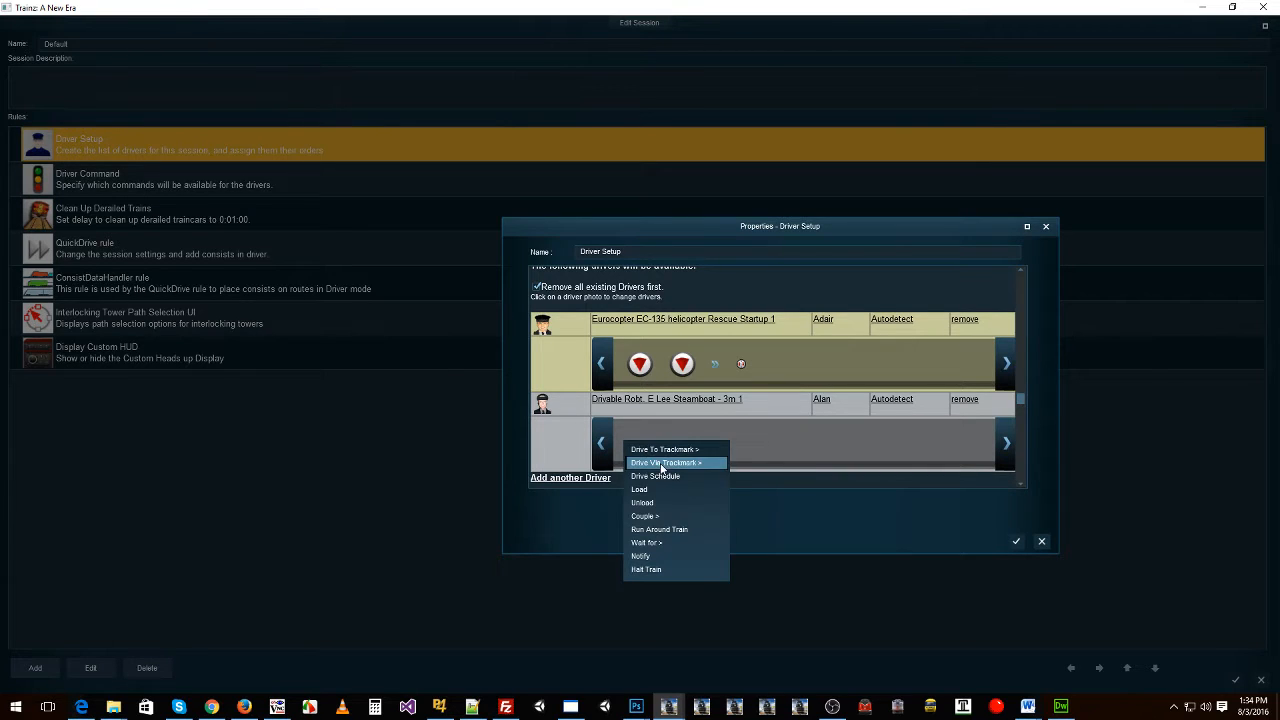
{"action": "left_click", "coordinate": [768, 491]}
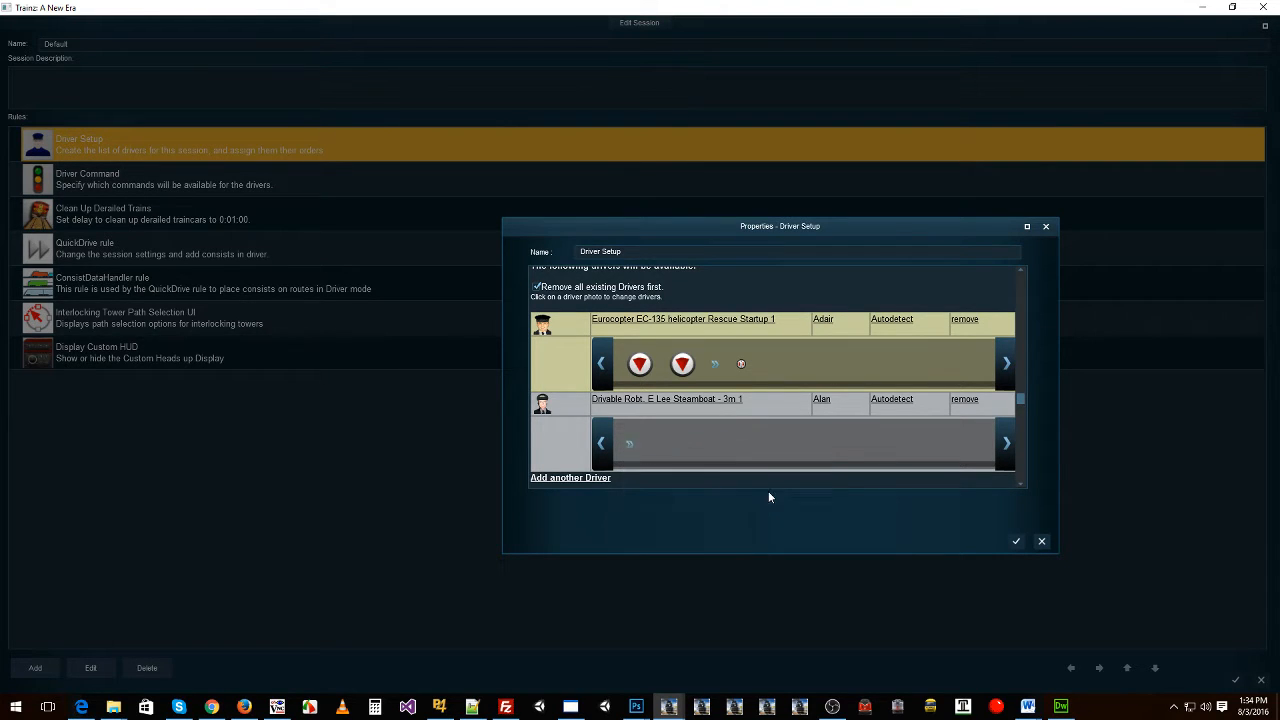
{"action": "left_click", "coordinate": [673, 445]}
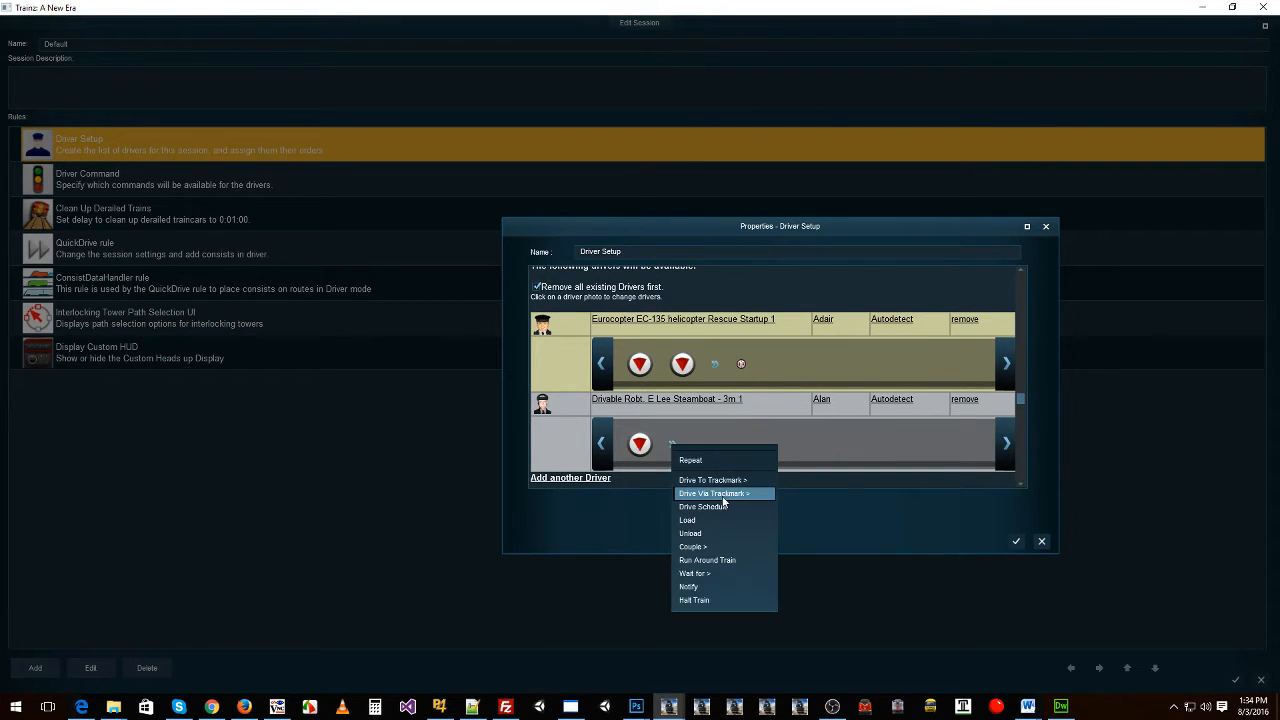
{"action": "mouse_move", "coordinate": [724, 500]}
{"action": "left_click", "coordinate": [792, 537]}
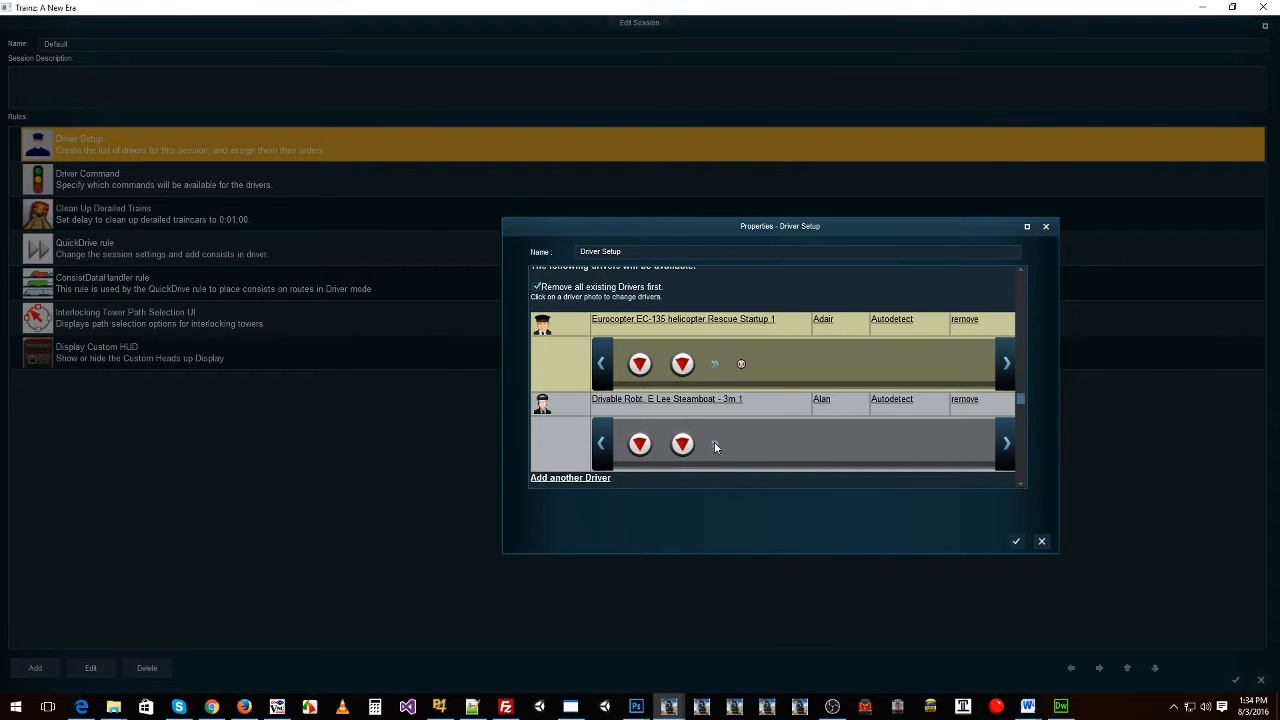
{"action": "left_click", "coordinate": [715, 446]}
{"action": "left_click", "coordinate": [1016, 541]}
Step: Accept the session edits and save the session as Default, overwriting the existing one
{"action": "left_click", "coordinate": [1270, 645]}
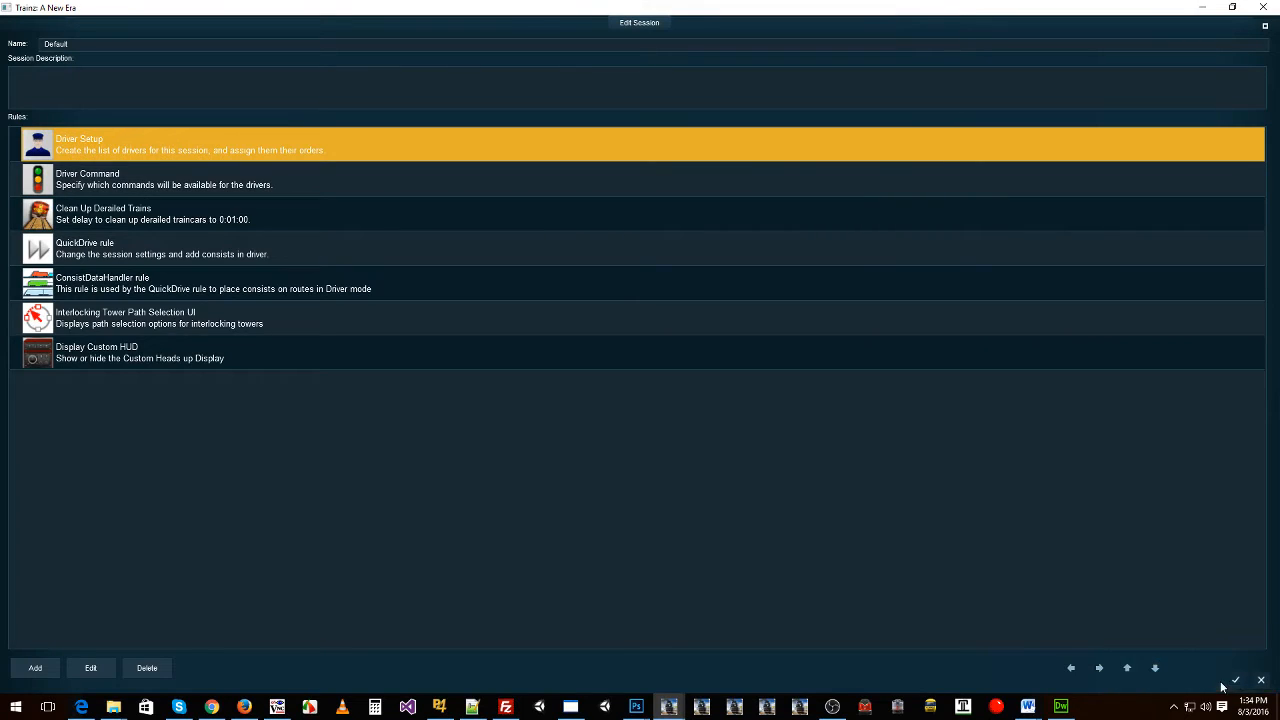
{"action": "left_click", "coordinate": [1235, 681]}
{"action": "key", "text": "ctrl+s"}
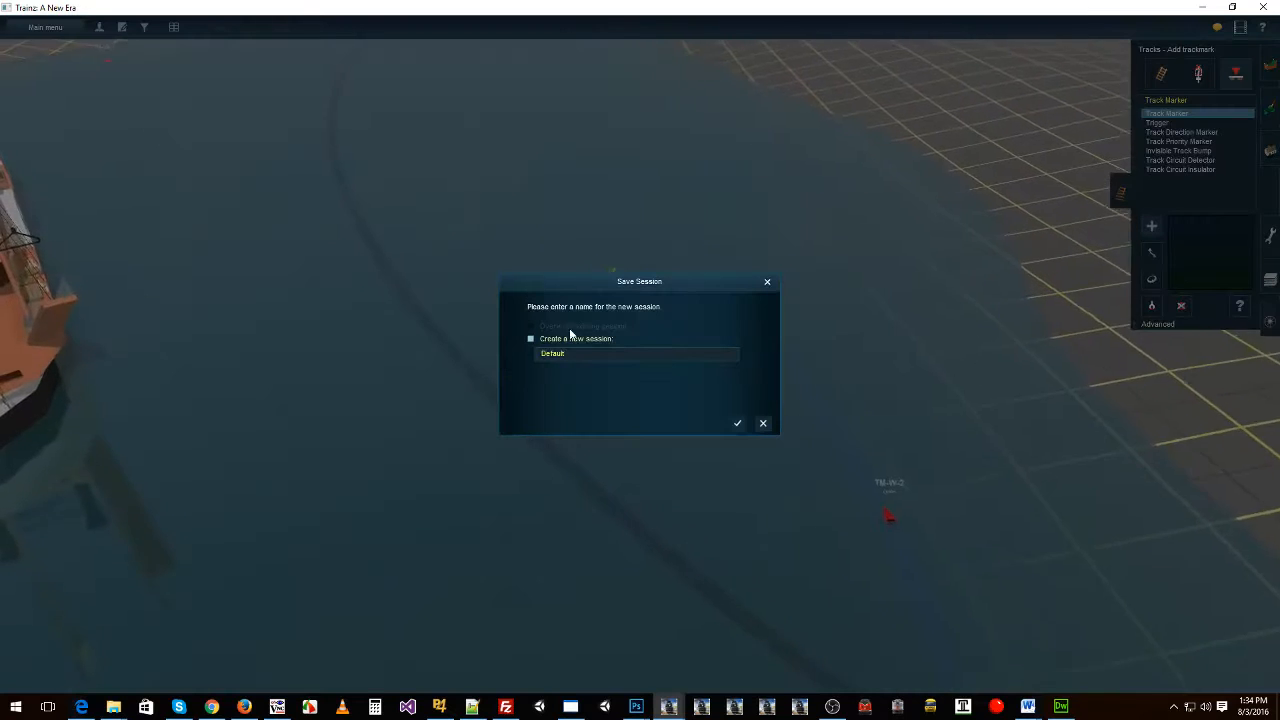
{"action": "left_click", "coordinate": [739, 425]}
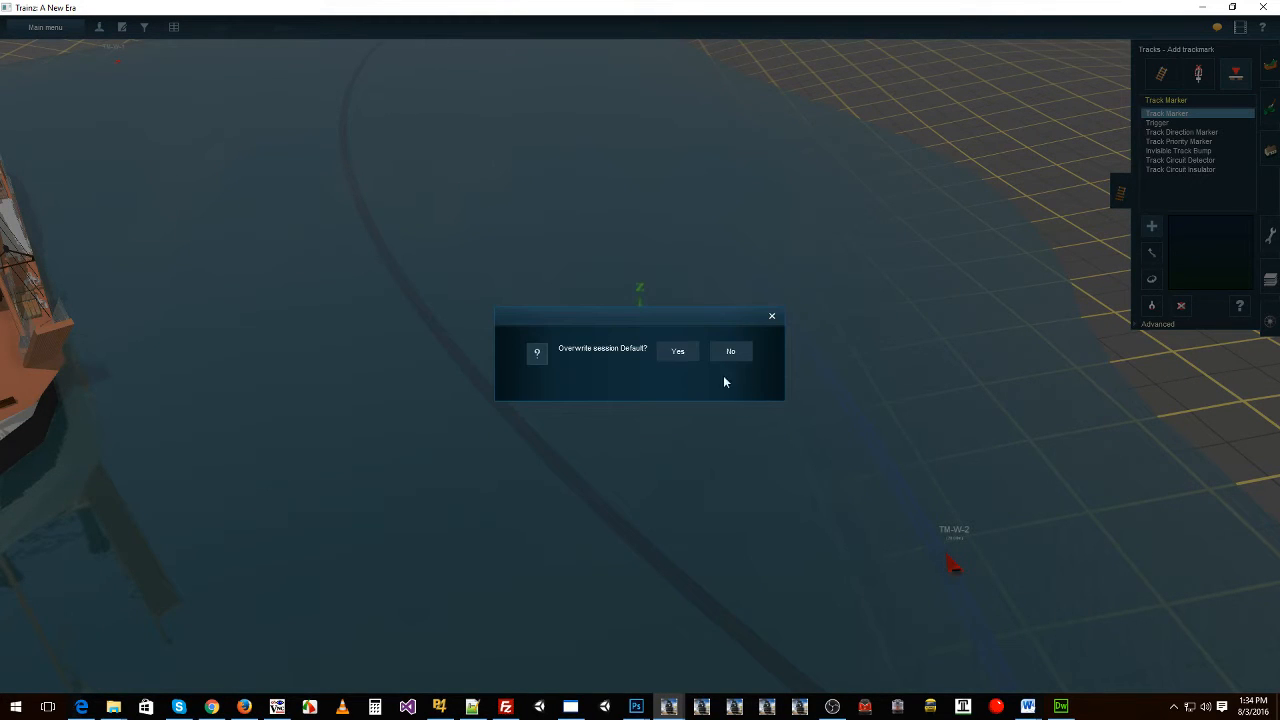
{"action": "left_click", "coordinate": [680, 352]}
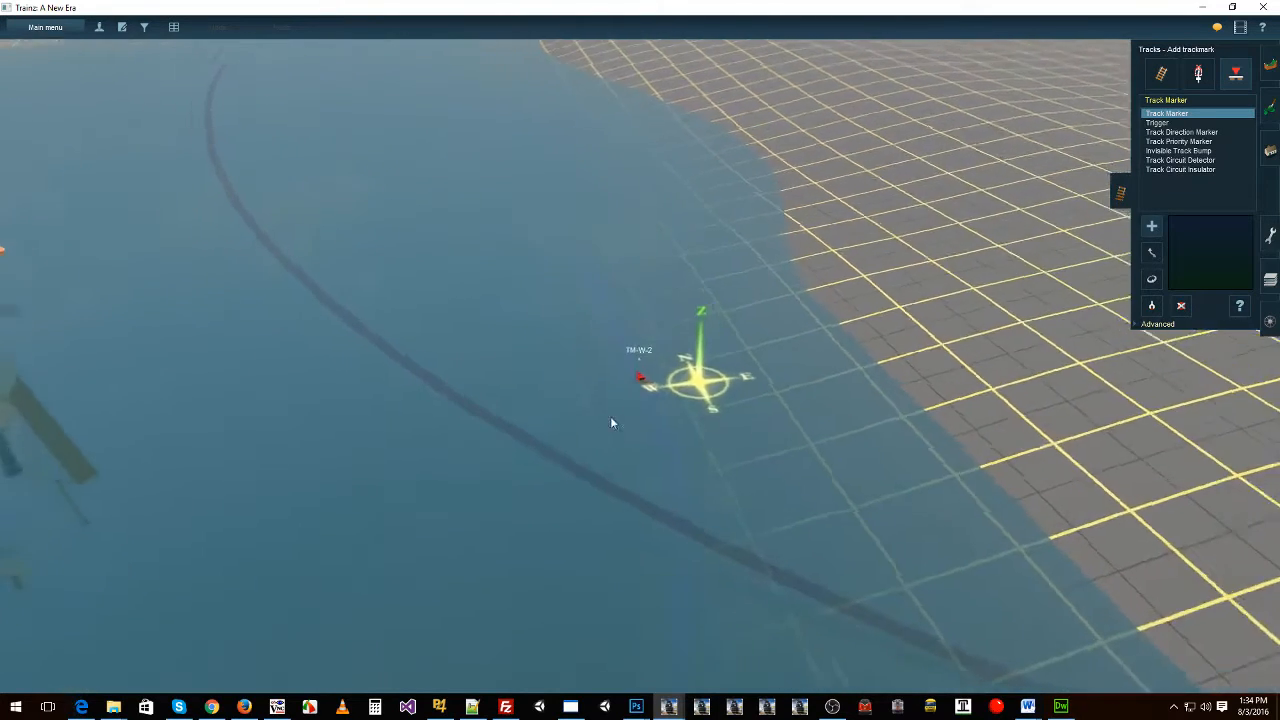
Step: Return to the route list and open the Default session of the Invisible Track route for editing
{"action": "left_click", "coordinate": [45, 27]}
{"action": "left_click", "coordinate": [48, 303]}
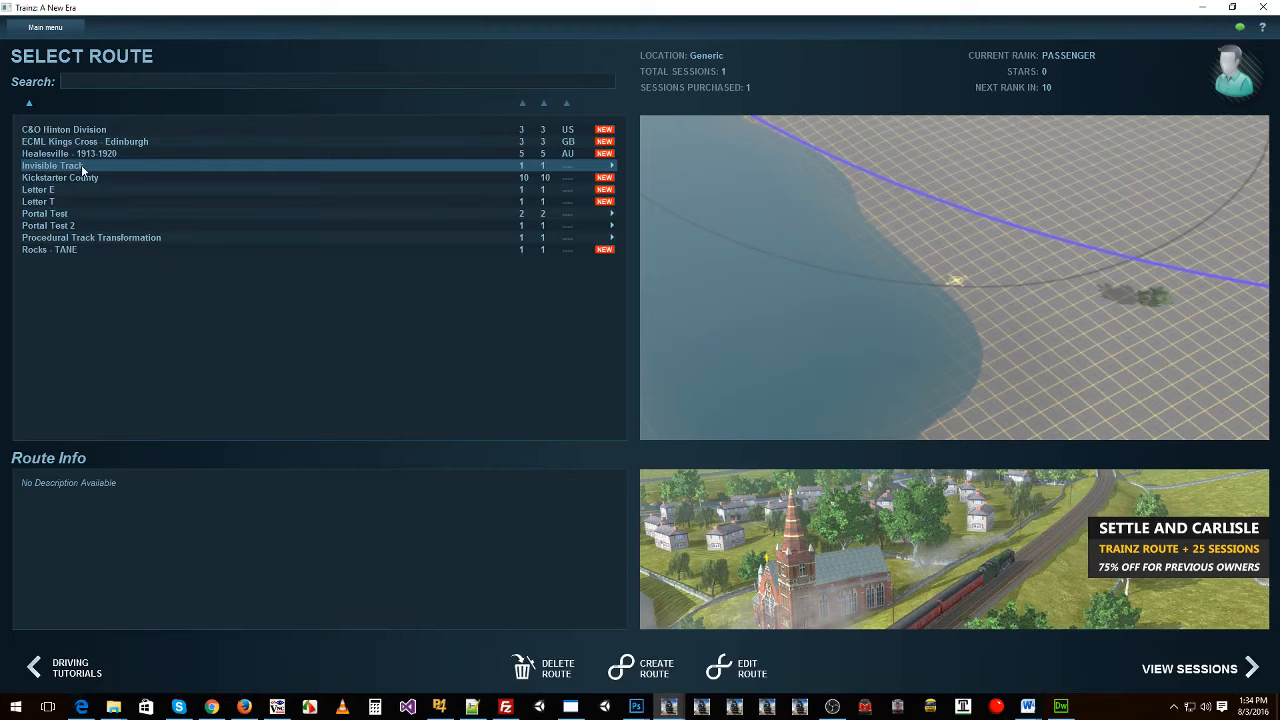
{"action": "left_click", "coordinate": [1165, 669]}
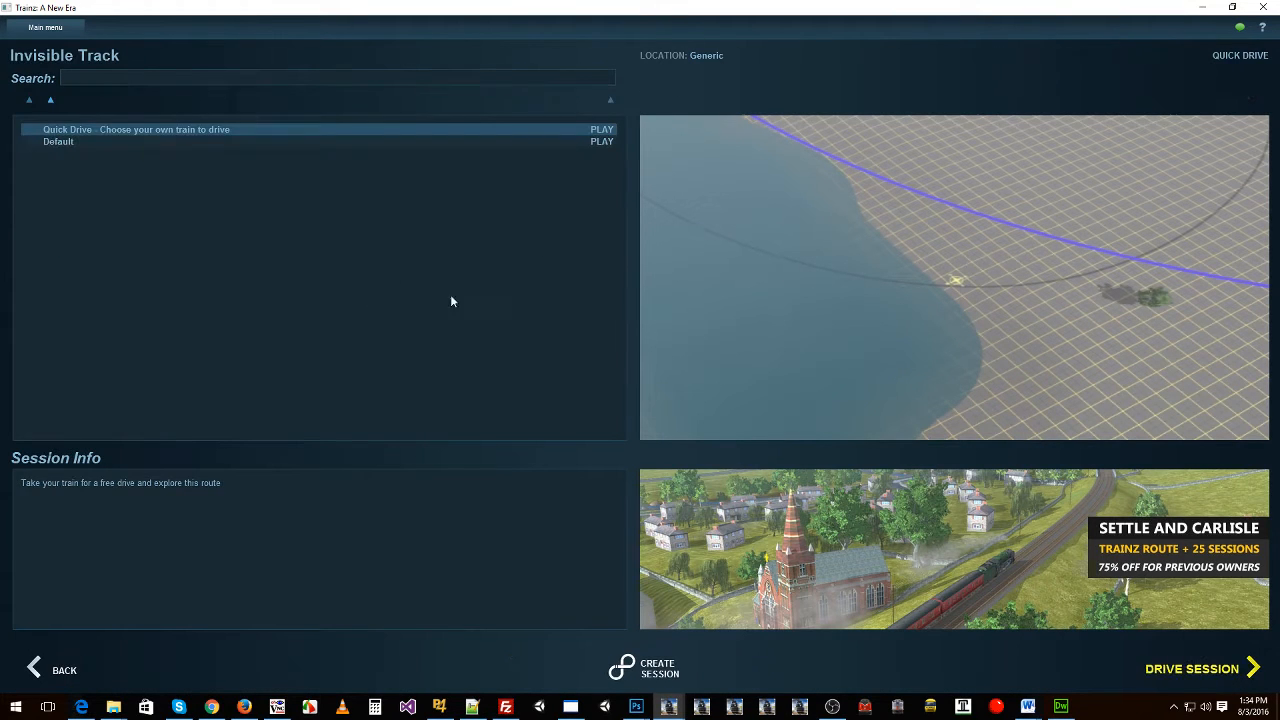
{"action": "left_click", "coordinate": [72, 143]}
{"action": "left_click", "coordinate": [745, 666]}
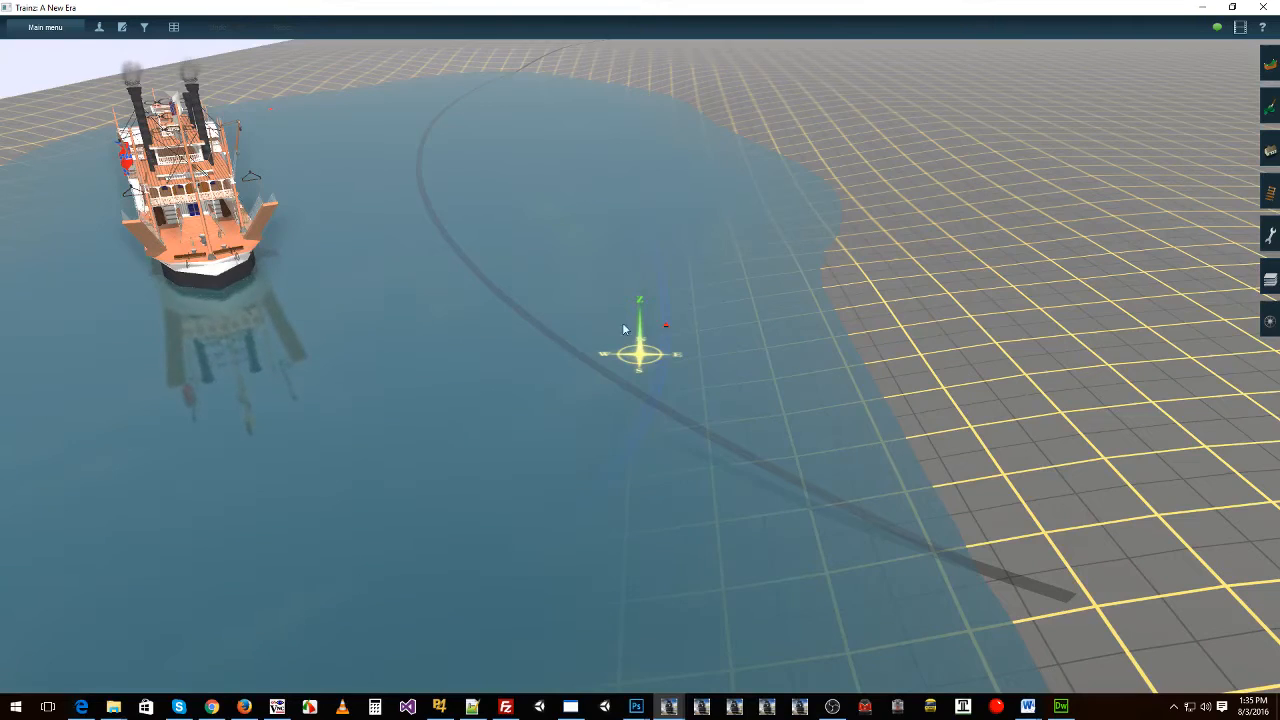
Step: Check the helicopter's and steamboat's driver orders in the session's Driver Setup rule, and close the session editor
{"action": "left_click", "coordinate": [125, 27]}
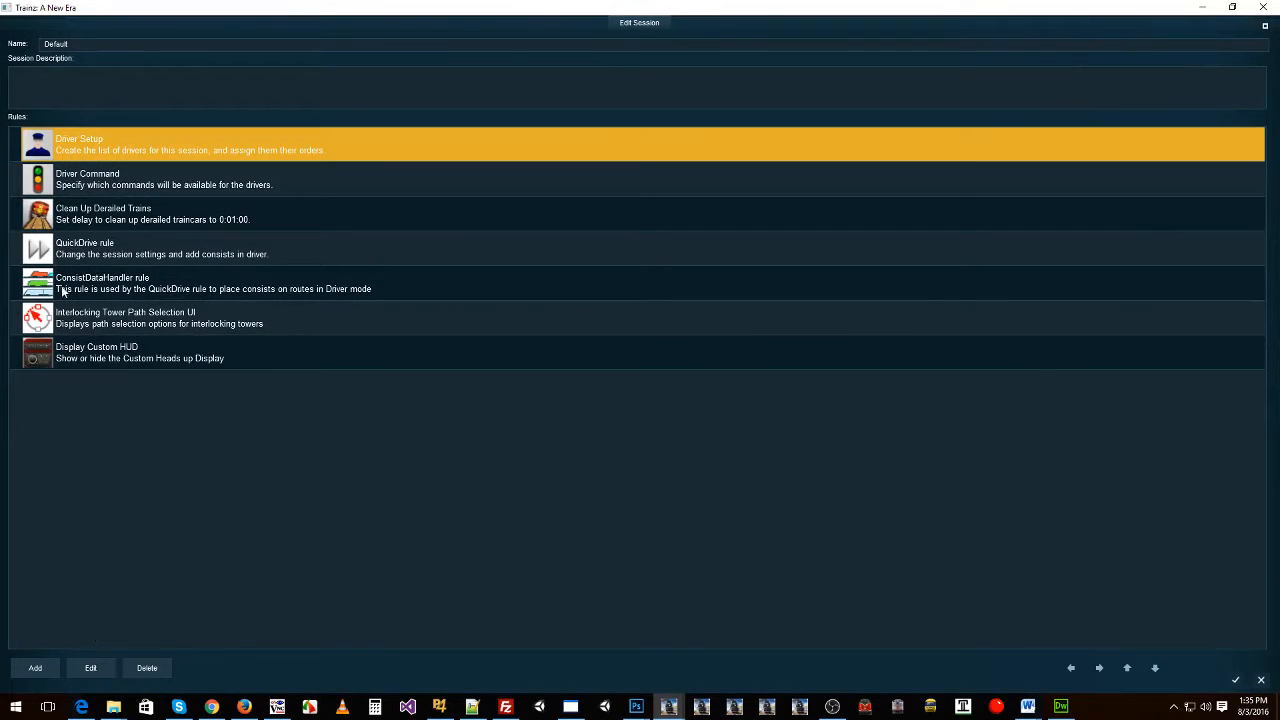
{"action": "left_click", "coordinate": [91, 668]}
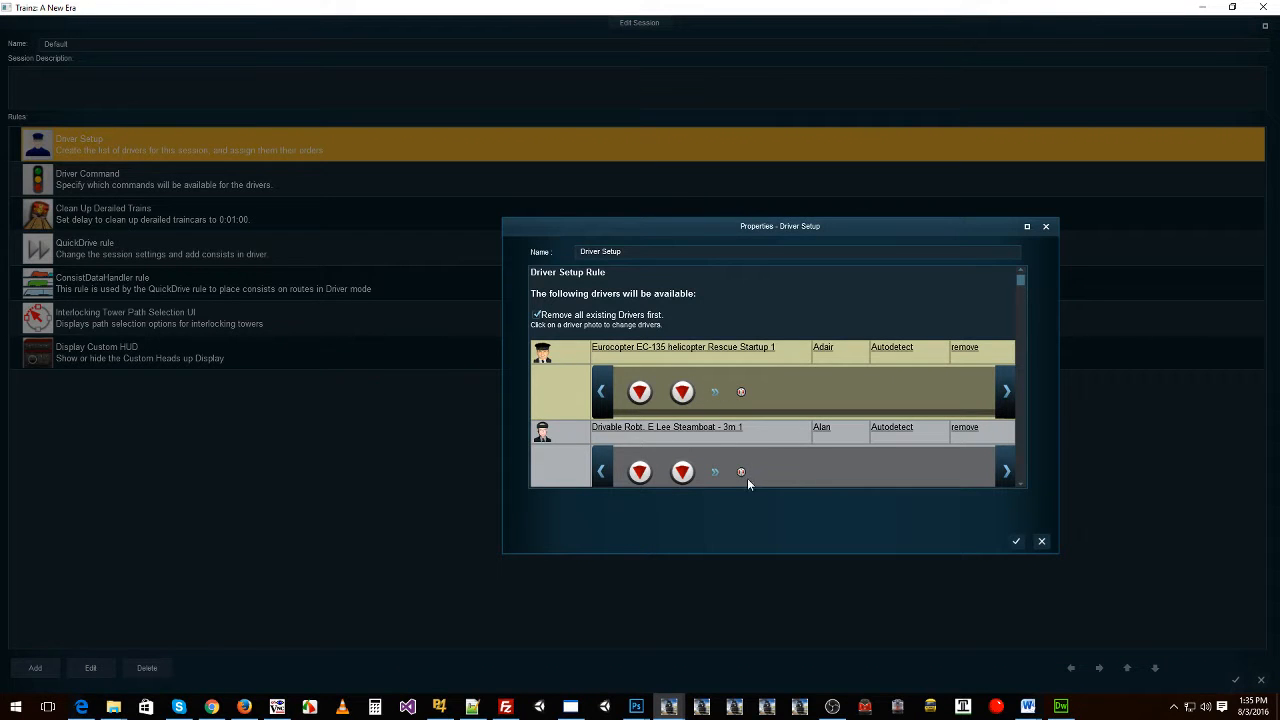
{"action": "left_click", "coordinate": [1041, 541]}
{"action": "left_click", "coordinate": [1236, 680]}
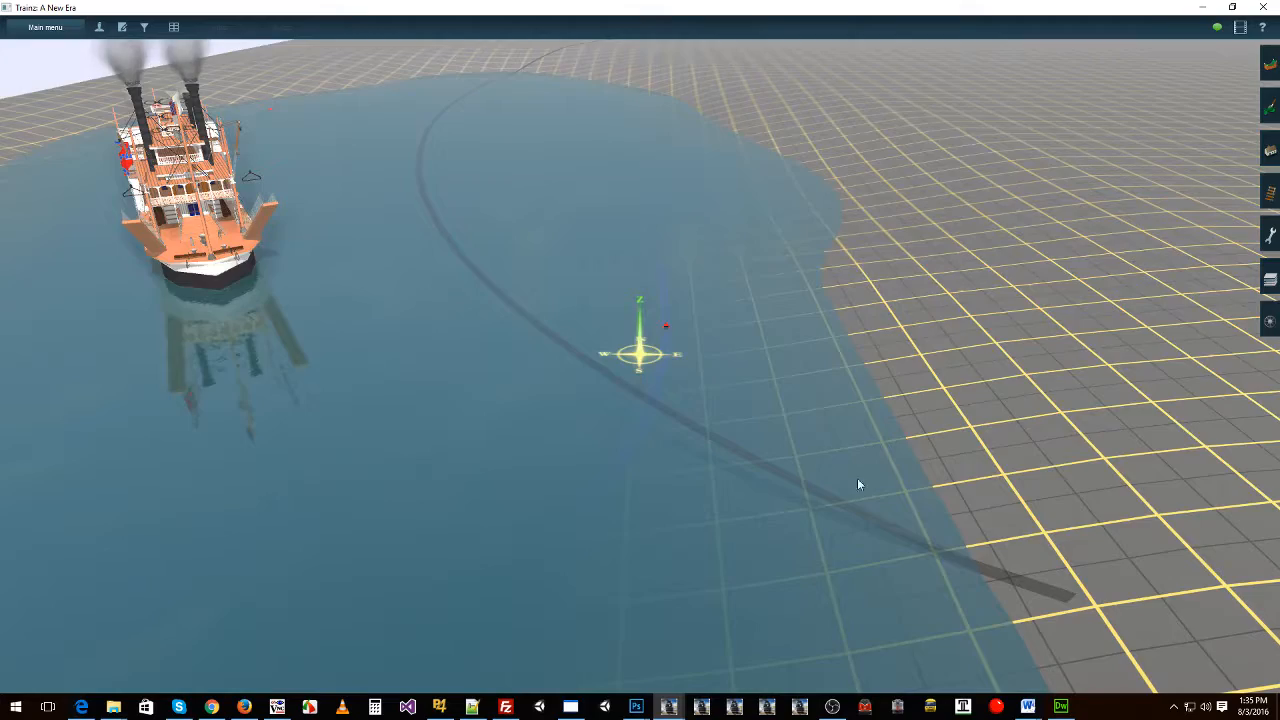
Step: Lay Invisible Track bnsf50 from the helicopter's loop near the tree across the lake to a point on the opposite shore
{"action": "scroll", "coordinate": [860, 330], "scroll_direction": "down", "scroll_amount": 5}
{"action": "right_click", "coordinate": [876, 298]}
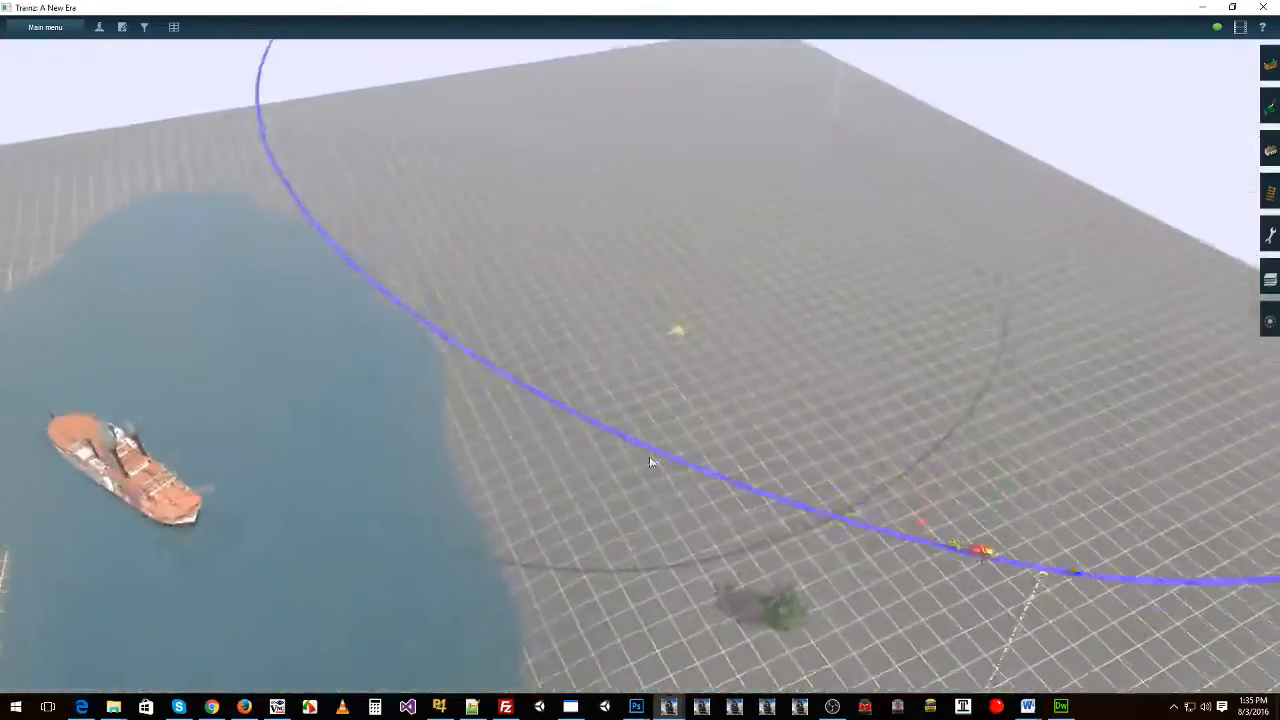
{"action": "right_click", "coordinate": [455, 415]}
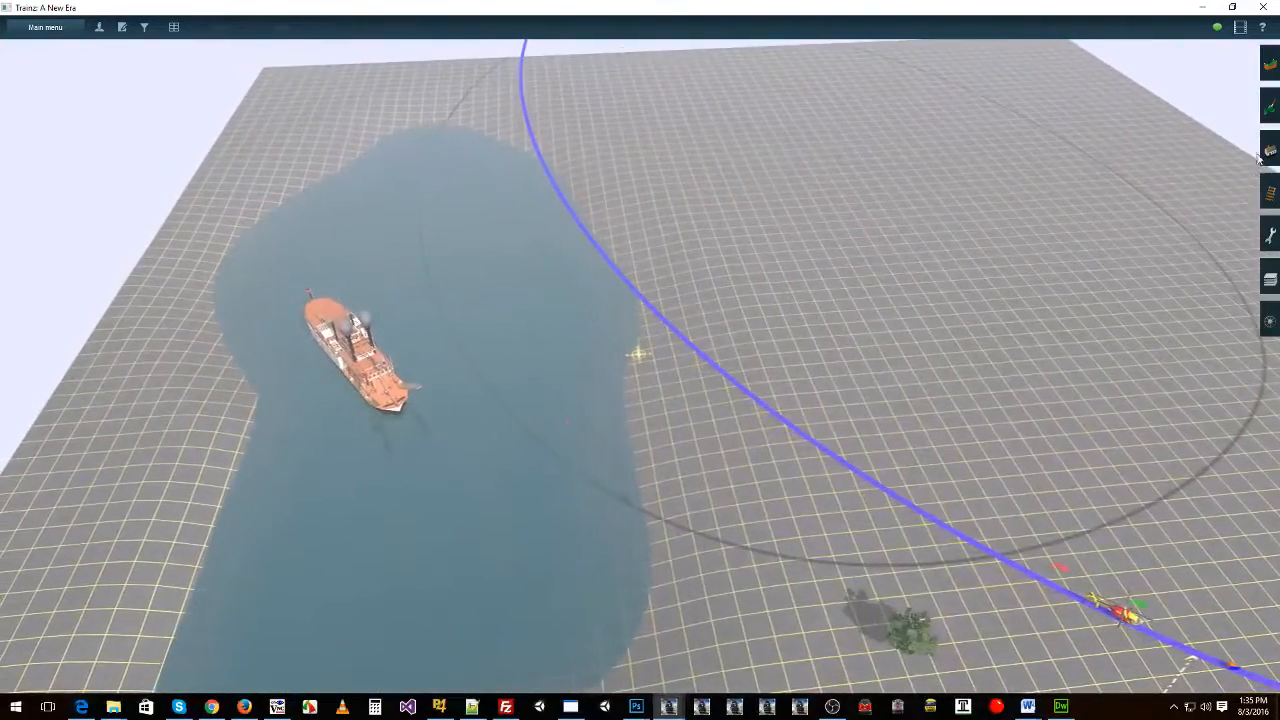
{"action": "left_click", "coordinate": [1268, 193]}
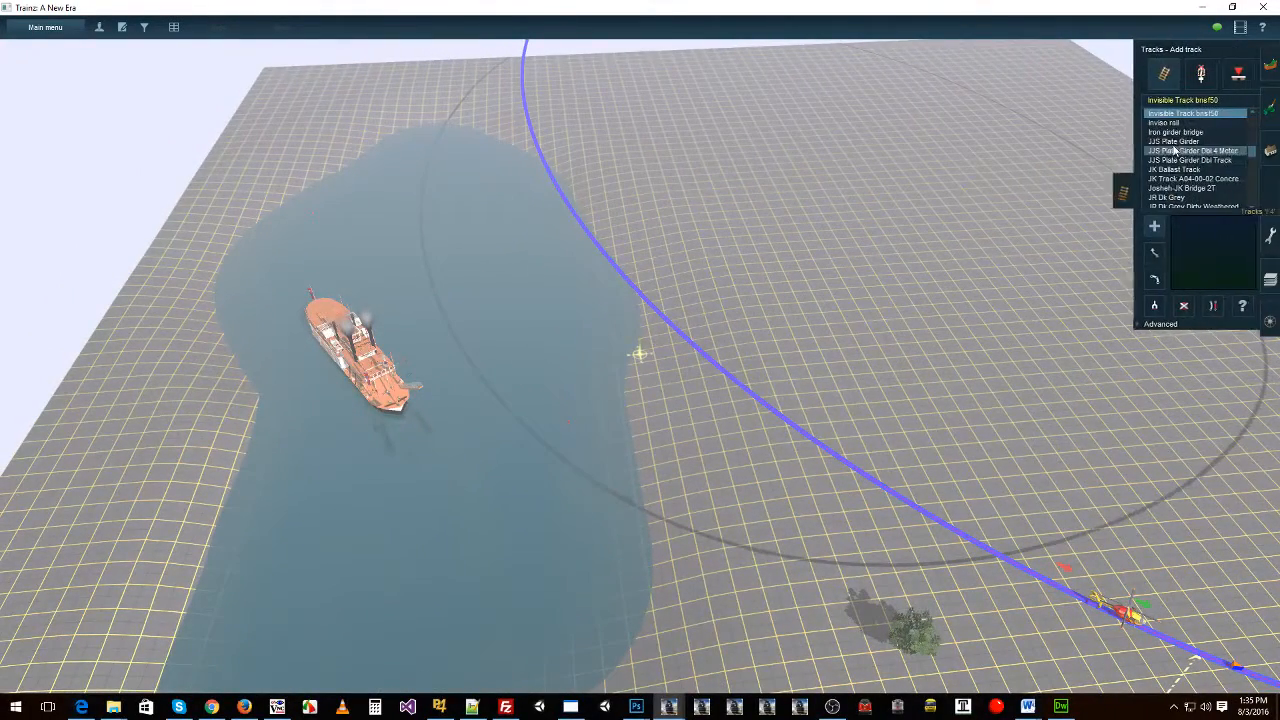
{"action": "right_click", "coordinate": [962, 546]}
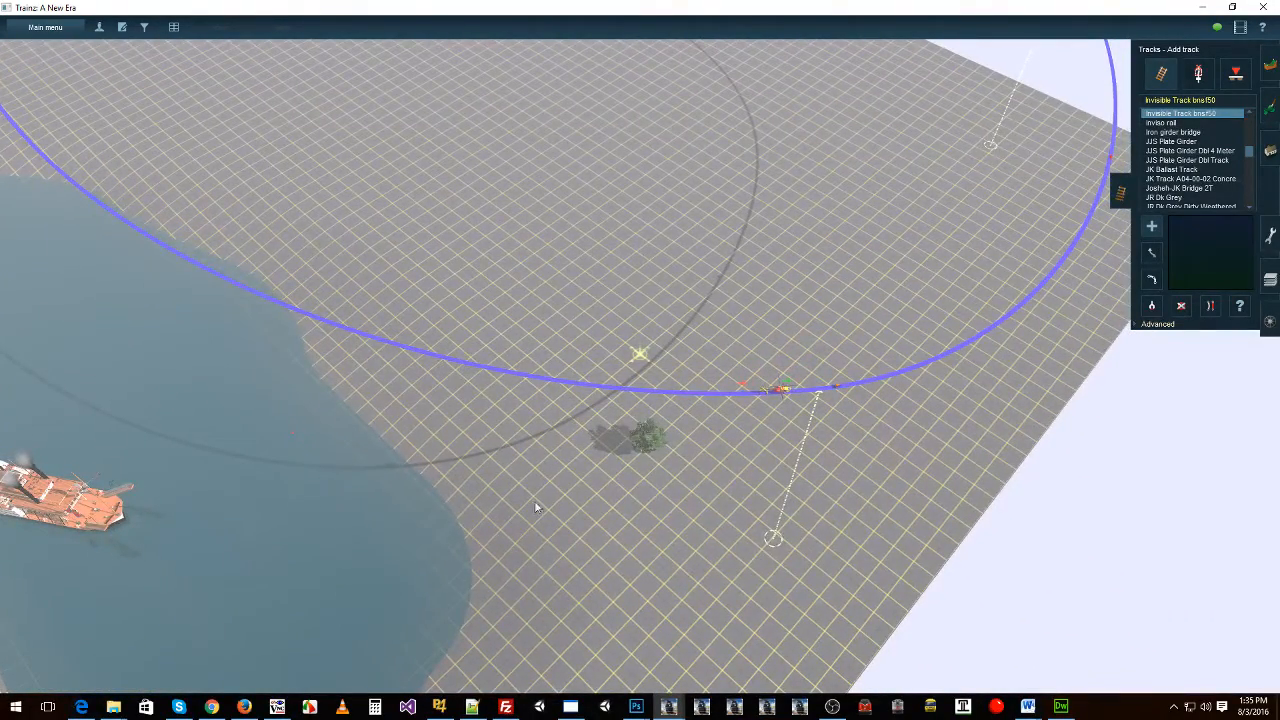
{"action": "right_click_drag", "start_coordinate": [668, 443], "coordinate": [509, 357]}
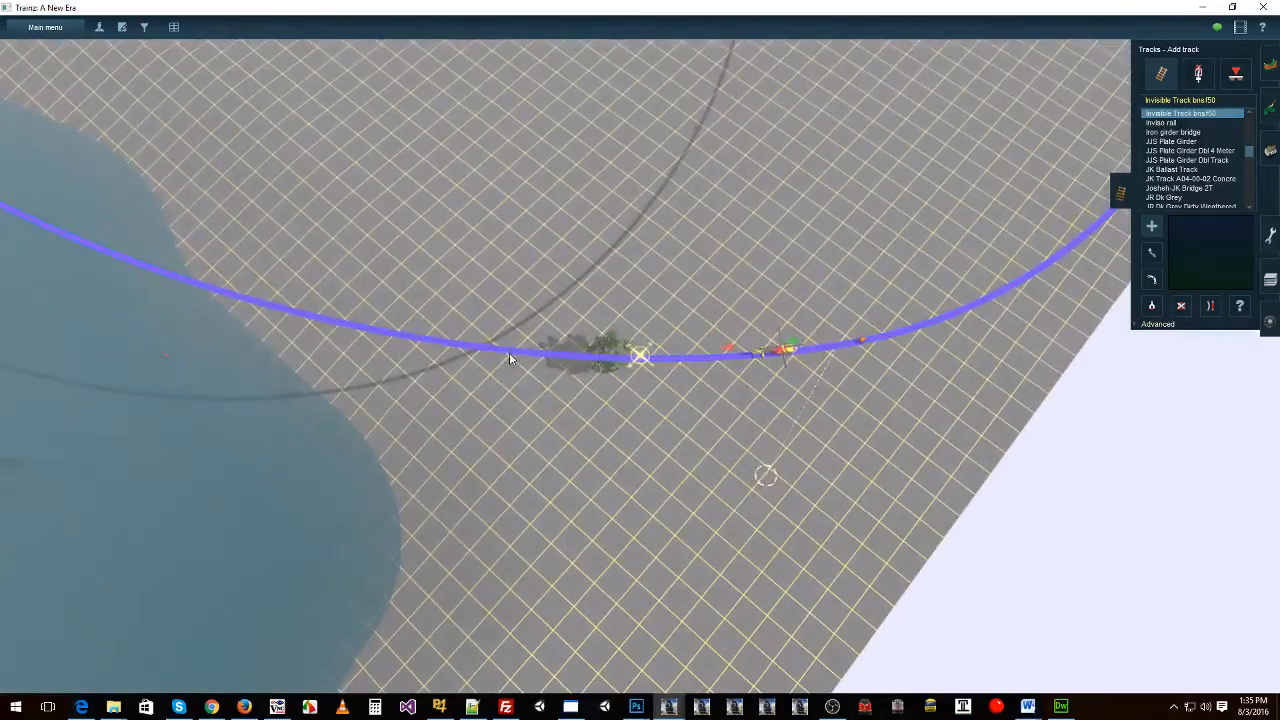
{"action": "right_click", "coordinate": [615, 479]}
{"action": "scroll", "coordinate": [490, 232], "scroll_direction": "up", "scroll_amount": 4}
{"action": "right_click_drag", "start_coordinate": [484, 200], "coordinate": [686, 525]}
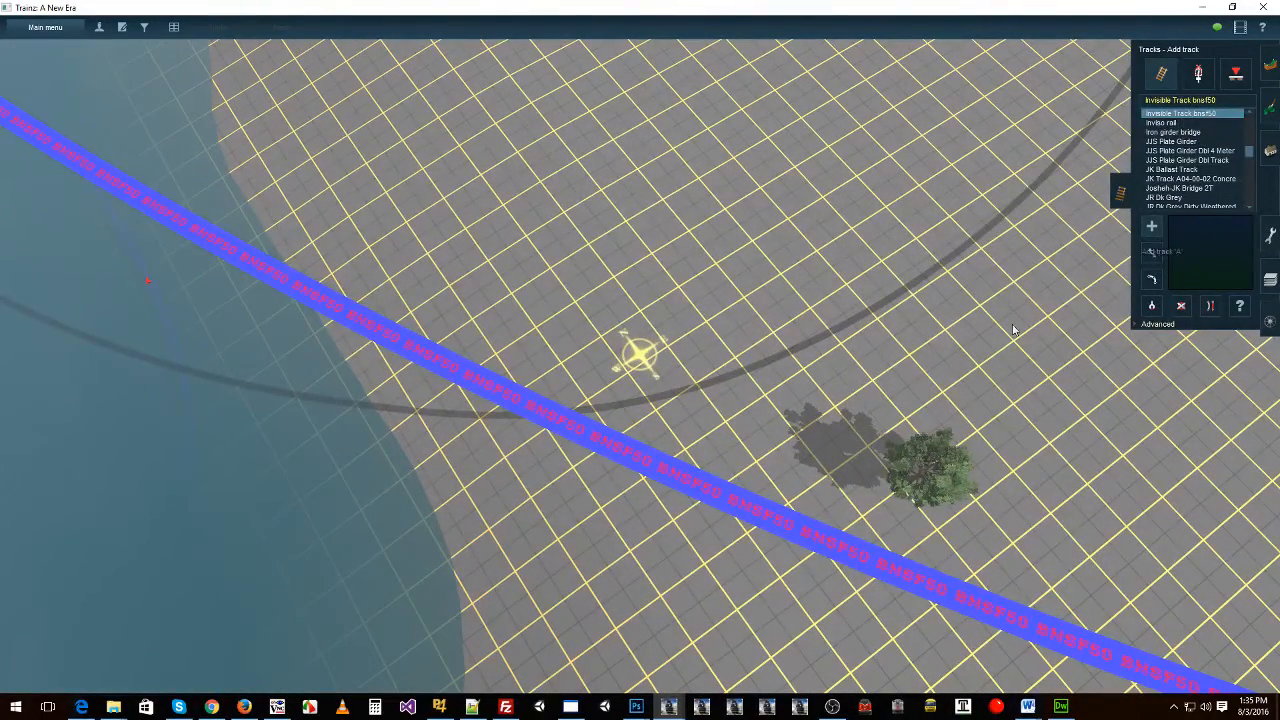
{"action": "right_click", "coordinate": [511, 515]}
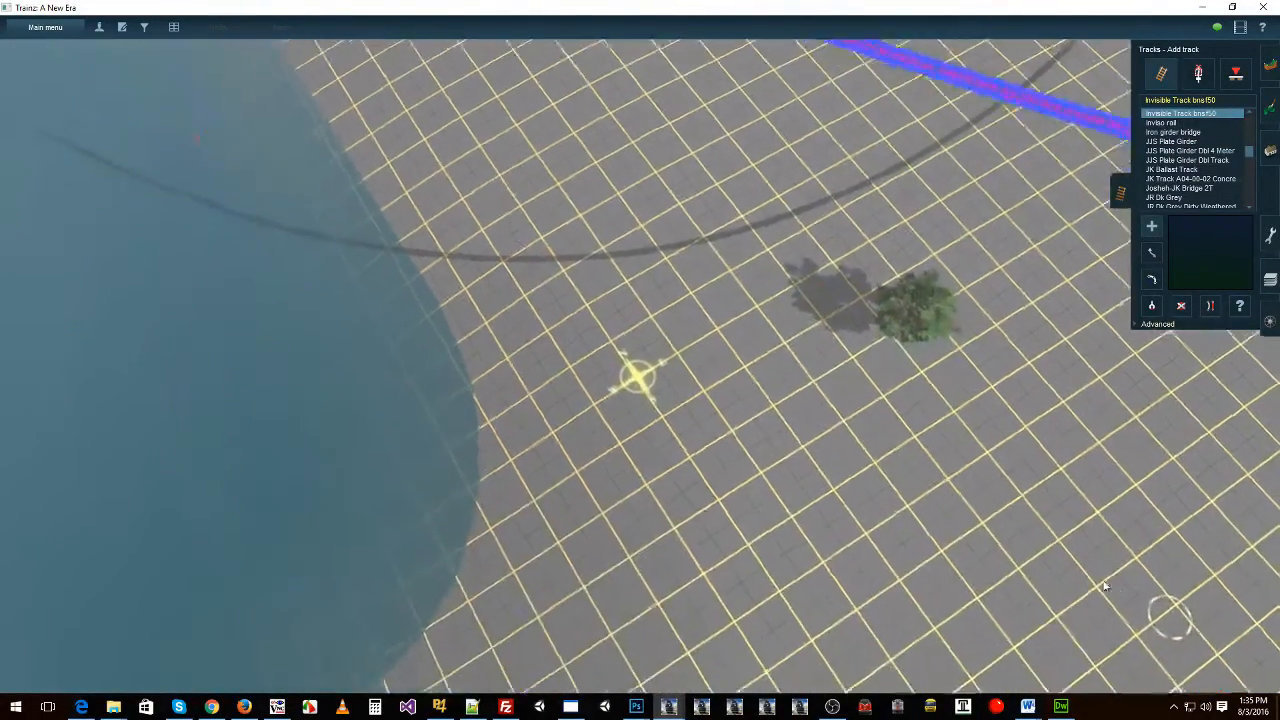
{"action": "scroll", "coordinate": [740, 440], "scroll_direction": "down", "scroll_amount": 6}
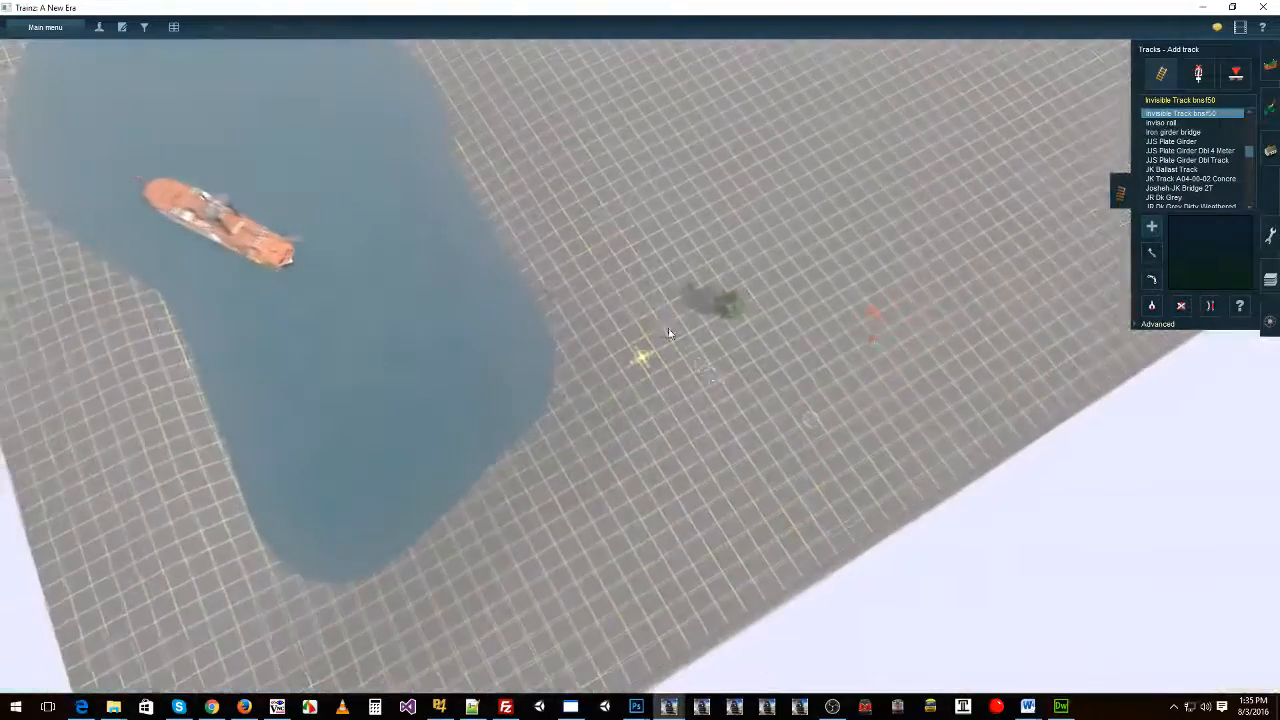
{"action": "left_click", "coordinate": [106, 363]}
Step: Continue the invisible track from the shore point past the lake and join it to the other end of the helicopter's loop
{"action": "right_click_drag", "start_coordinate": [106, 363], "coordinate": [875, 235]}
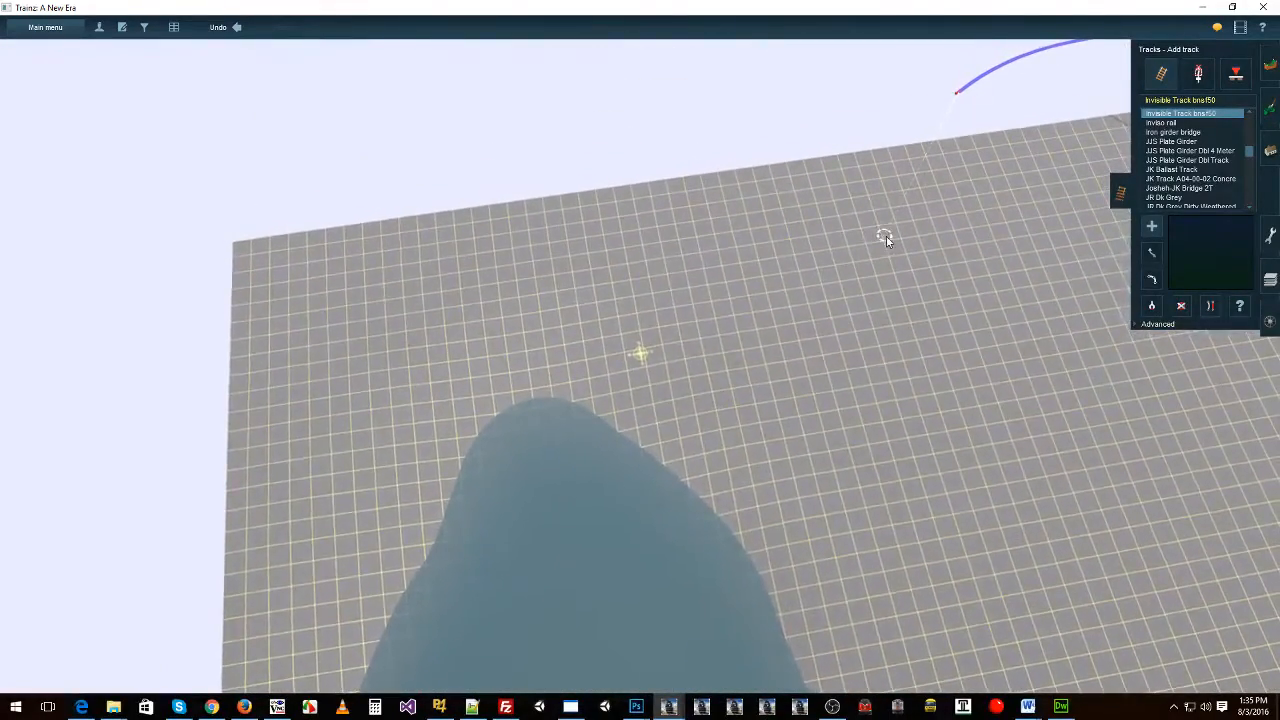
{"action": "right_click_drag", "start_coordinate": [931, 317], "coordinate": [760, 563]}
{"action": "scroll", "coordinate": [760, 563], "scroll_direction": "down", "scroll_amount": 5}
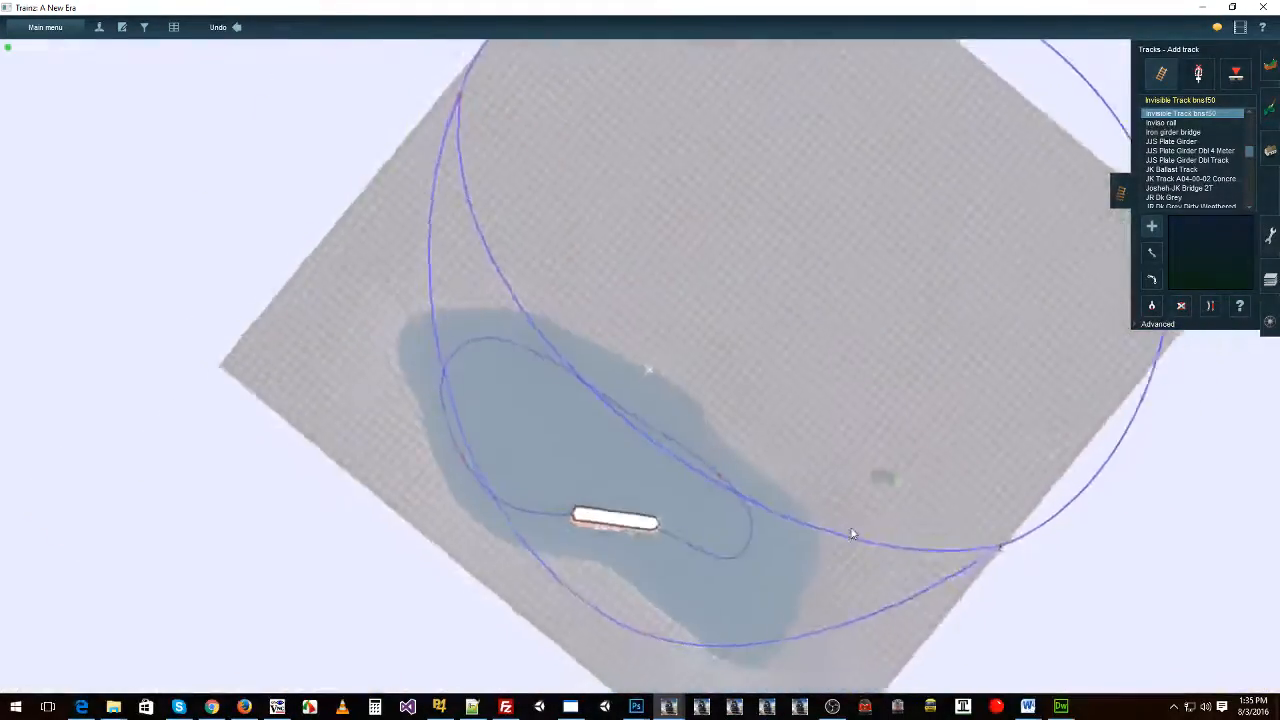
{"action": "right_click", "coordinate": [851, 531]}
{"action": "scroll", "coordinate": [586, 511], "scroll_direction": "up", "scroll_amount": 5}
{"action": "right_click", "coordinate": [402, 438]}
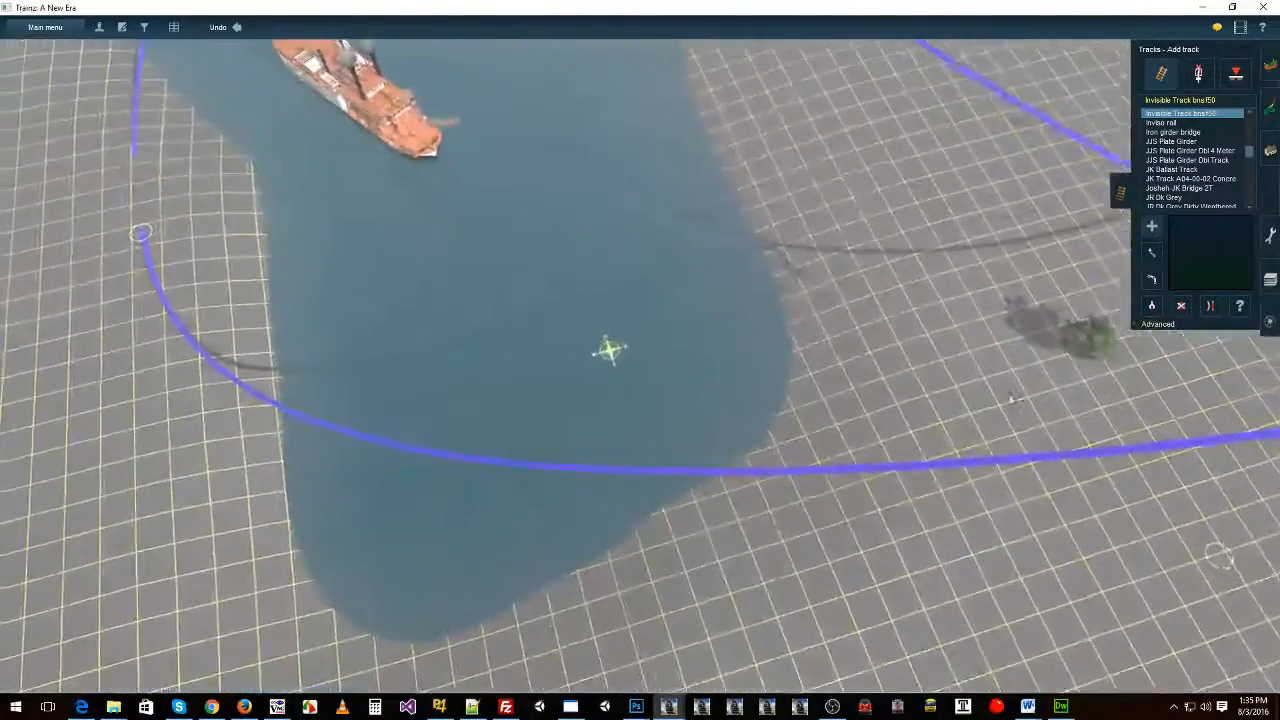
Step: Raise the new track's spline point on the lake's outer shore so the branch runs through the air
{"action": "left_click", "coordinate": [1268, 316]}
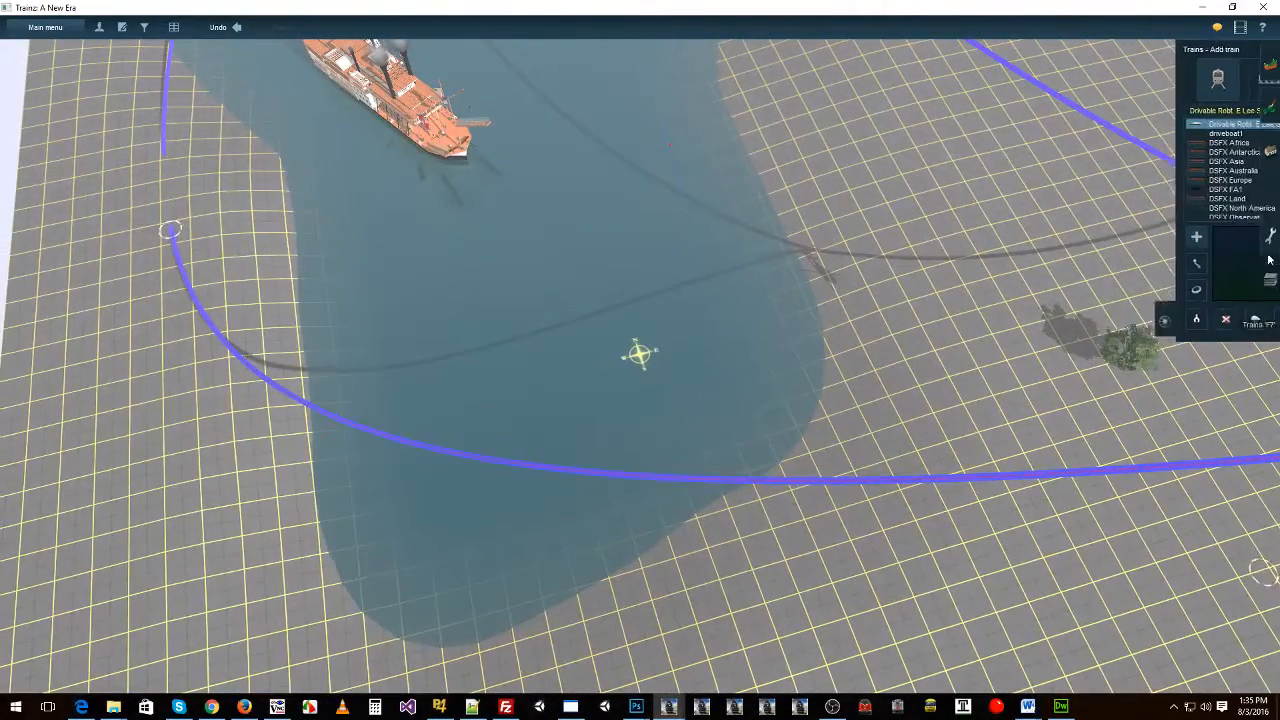
{"action": "left_click", "coordinate": [1272, 188]}
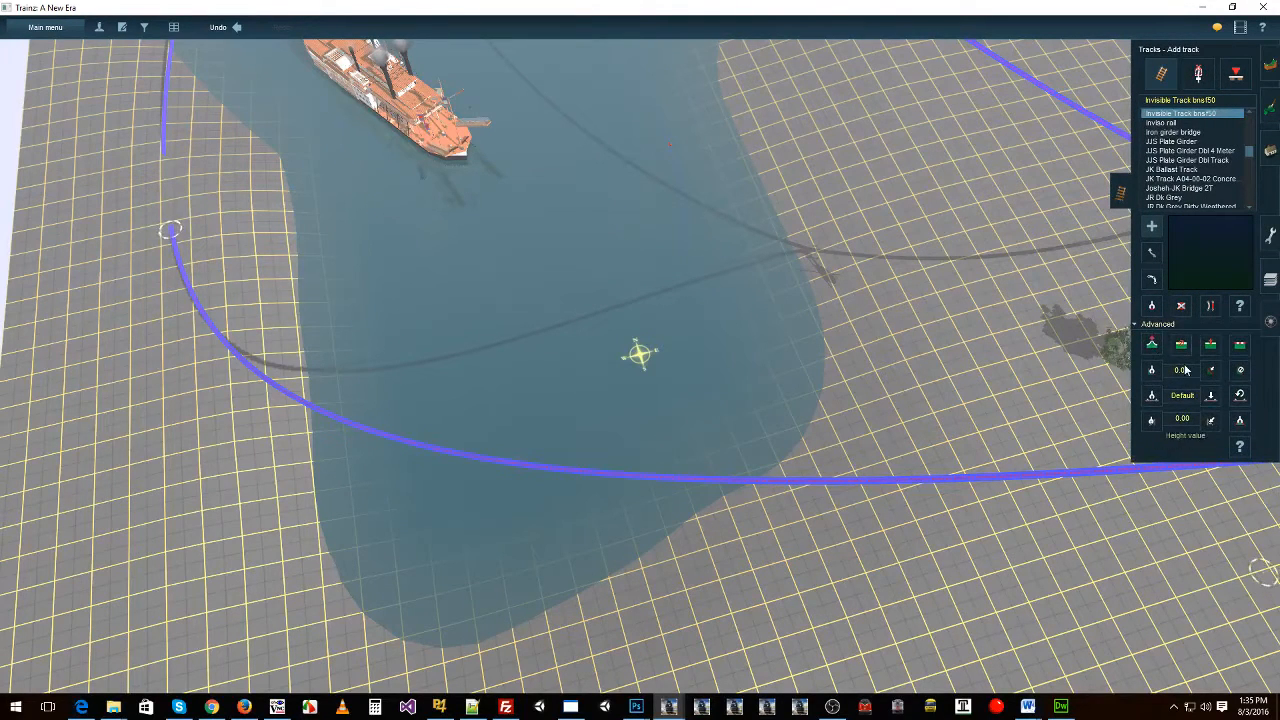
{"action": "key", "text": "ctrl+z"}
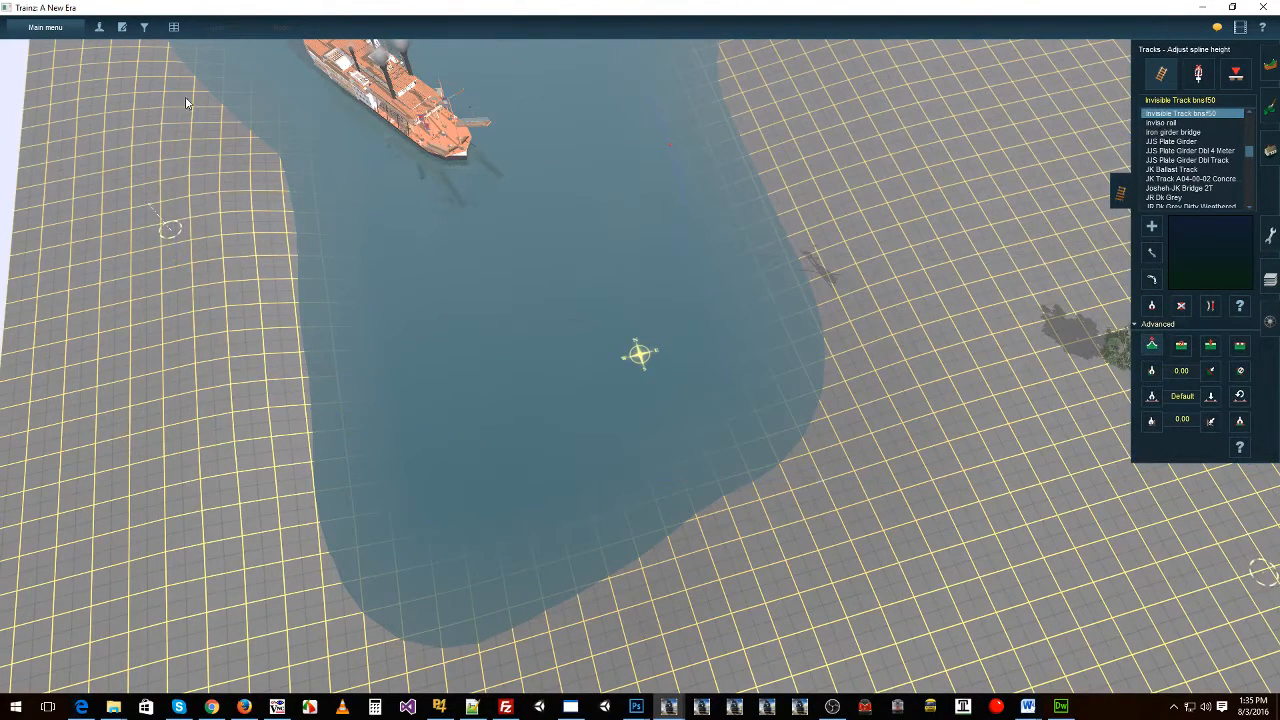
{"action": "left_click_drag", "start_coordinate": [171, 228], "coordinate": [138, 72]}
{"action": "right_click", "coordinate": [289, 390]}
{"action": "scroll", "coordinate": [560, 434], "scroll_direction": "down", "scroll_amount": 4}
{"action": "right_click", "coordinate": [897, 486]}
{"action": "right_click_drag", "start_coordinate": [1025, 451], "coordinate": [890, 350]}
{"action": "right_click", "coordinate": [830, 288]}
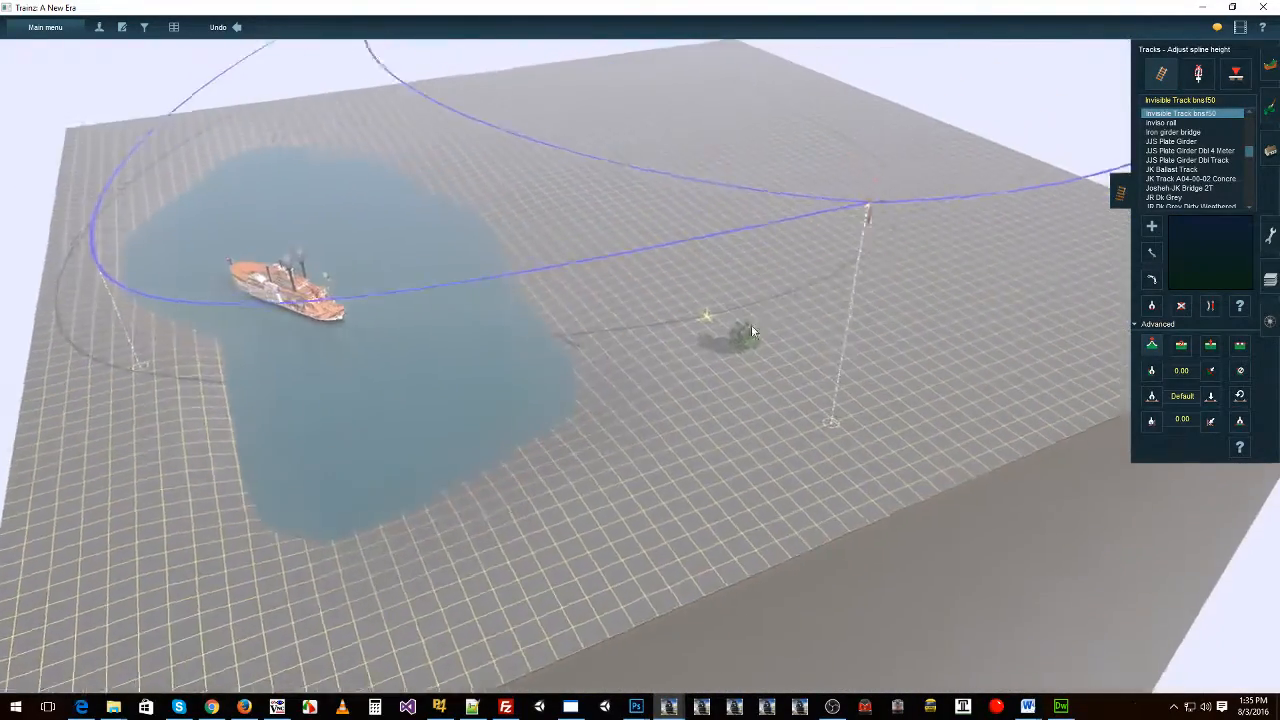
{"action": "scroll", "coordinate": [751, 324], "scroll_direction": "up", "scroll_amount": 4}
{"action": "right_click_drag", "start_coordinate": [751, 326], "coordinate": [838, 502]}
Step: Move the helicopter along its loop past the junction near the tree and turn it around
{"action": "key", "text": "alt+Tab"}
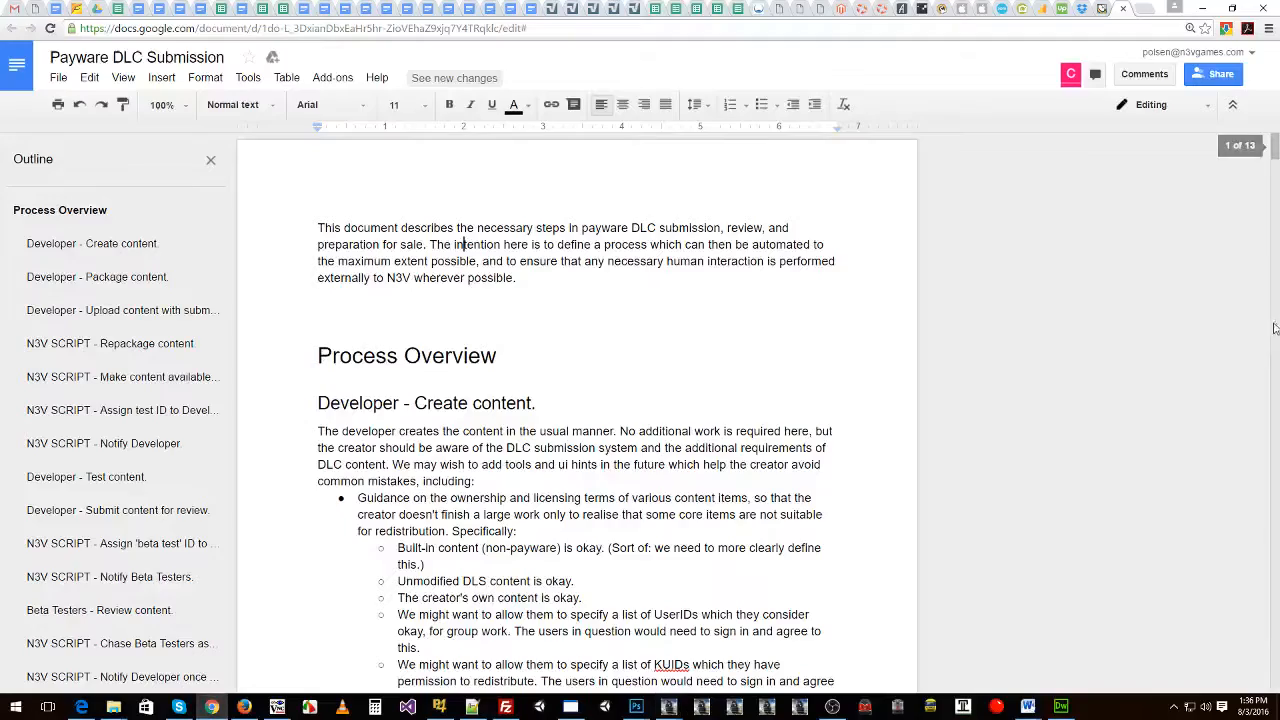
{"action": "key", "text": "alt+Tab"}
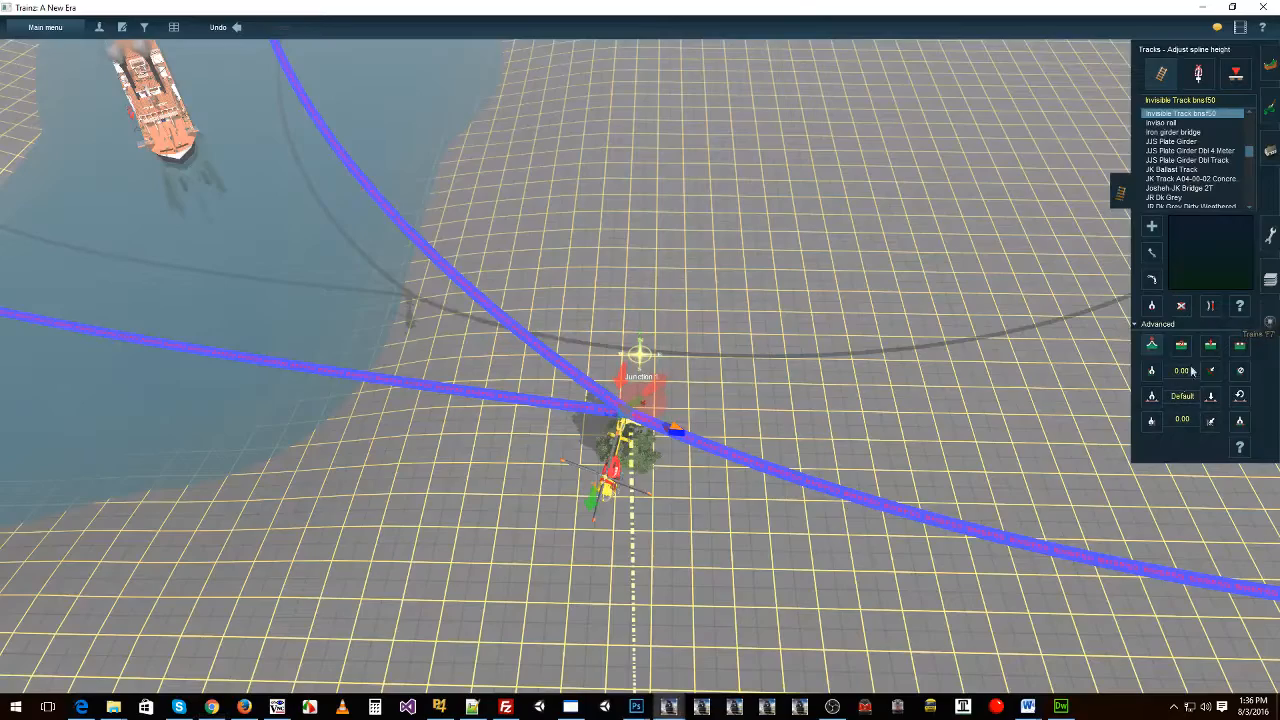
{"action": "left_click", "coordinate": [1271, 327]}
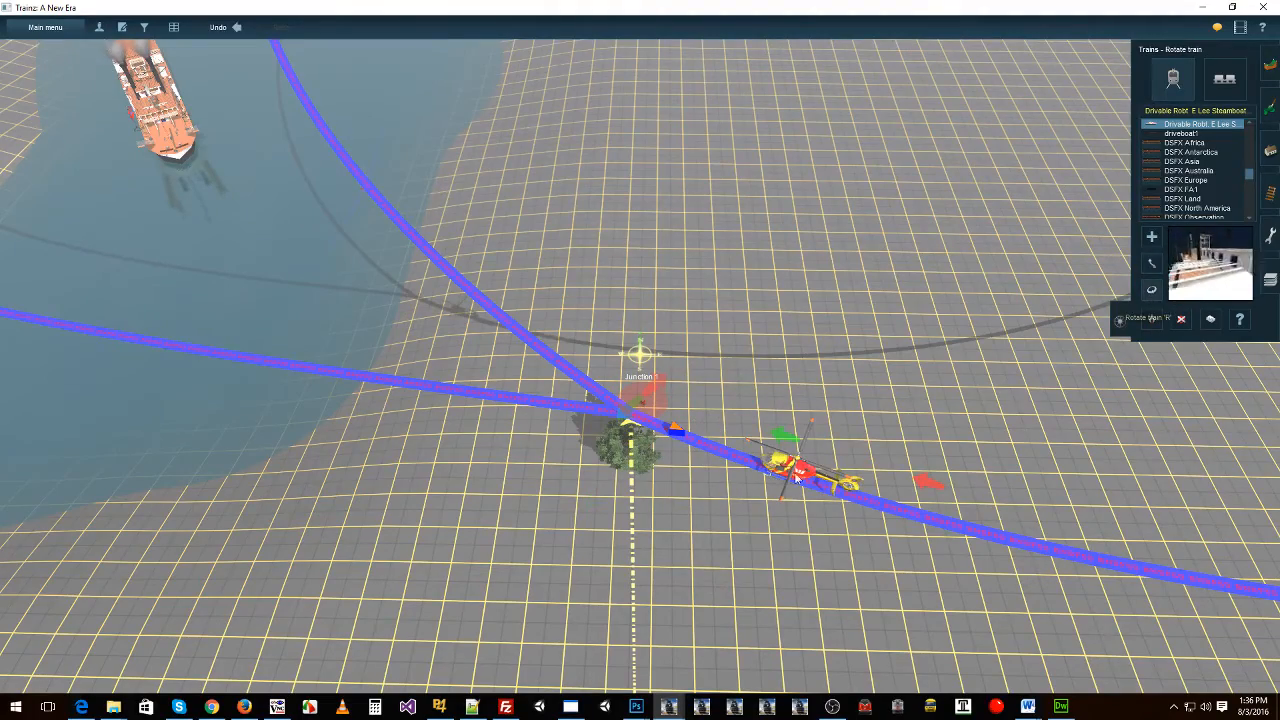
{"action": "right_click", "coordinate": [647, 457]}
{"action": "scroll", "coordinate": [643, 461], "scroll_direction": "up", "scroll_amount": 5}
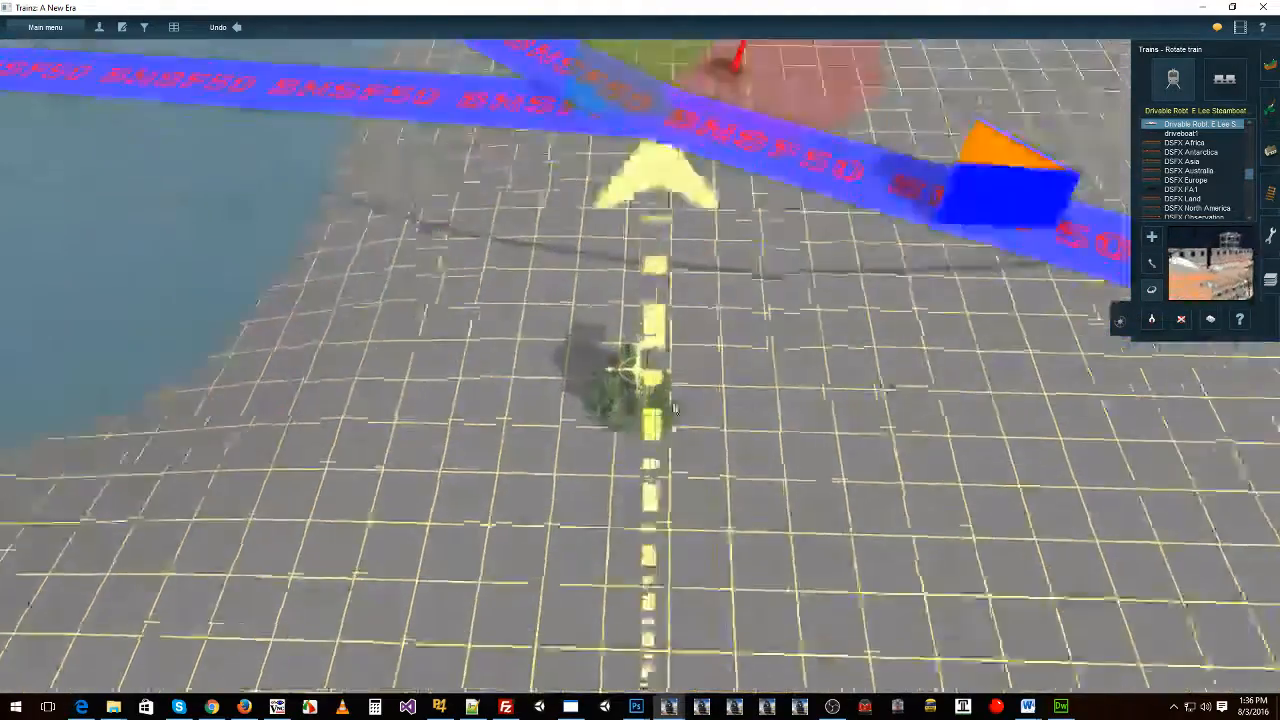
{"action": "right_click", "coordinate": [617, 504]}
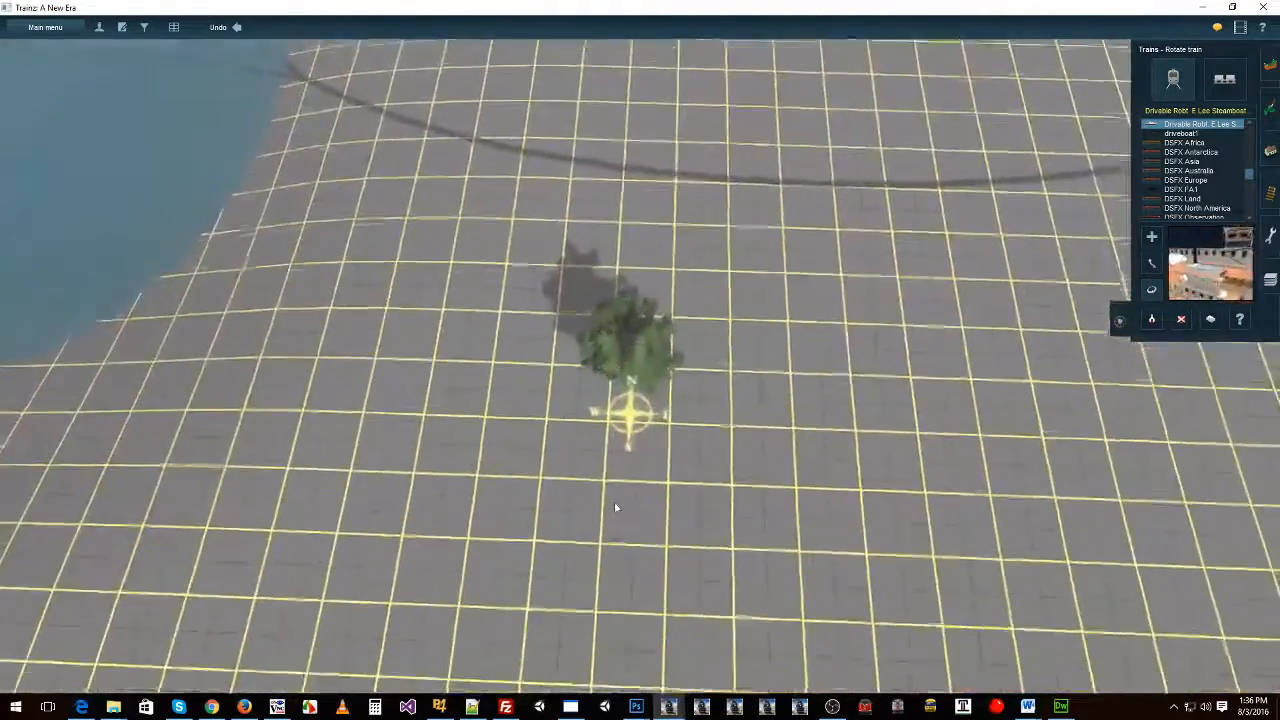
{"action": "scroll", "coordinate": [617, 507], "scroll_direction": "down", "scroll_amount": 3}
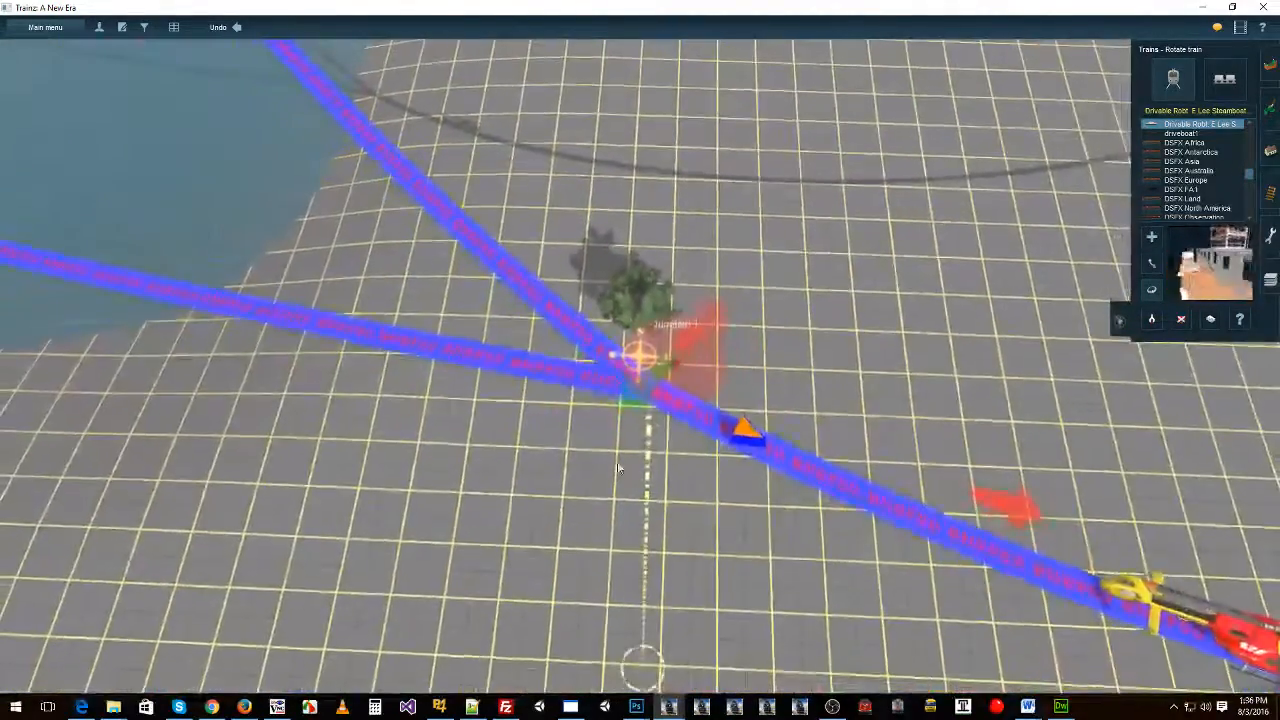
{"action": "right_click_drag", "start_coordinate": [700, 367], "coordinate": [745, 320]}
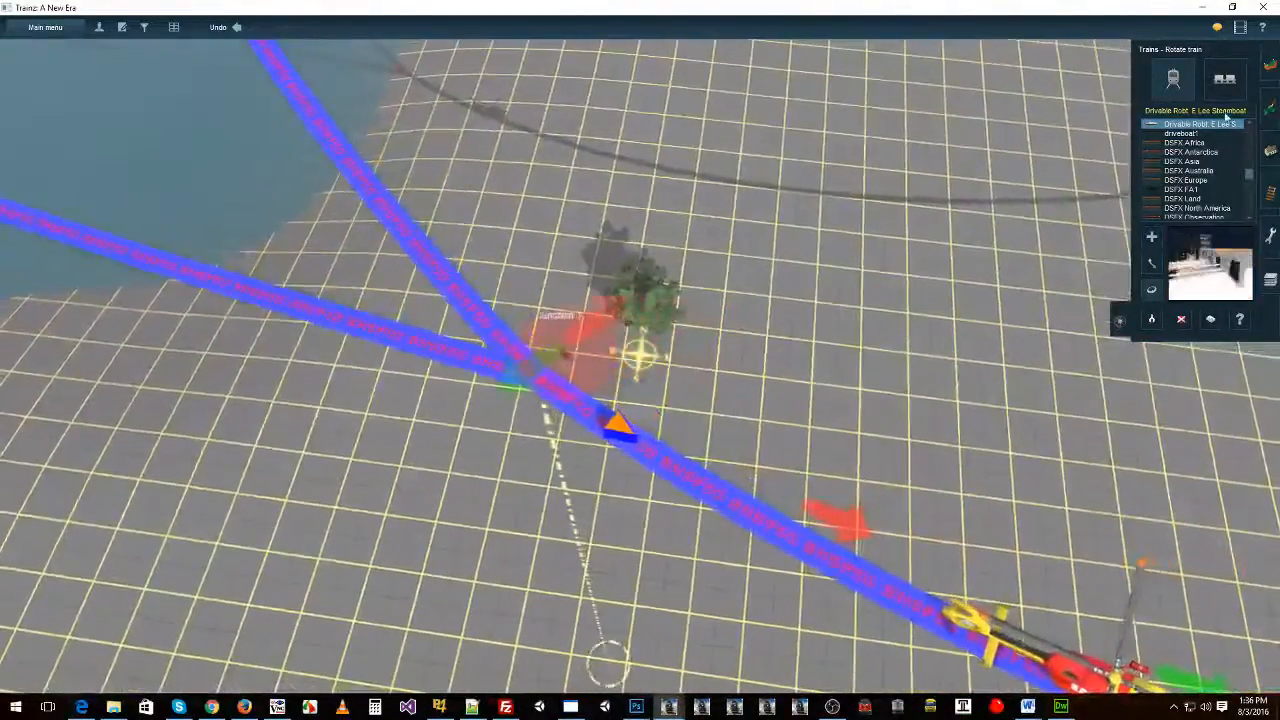
Step: Replace the lever at the junction near the tree with a Lever invisible, set beside the track
{"action": "left_click", "coordinate": [1270, 190]}
{"action": "left_click", "coordinate": [1205, 78]}
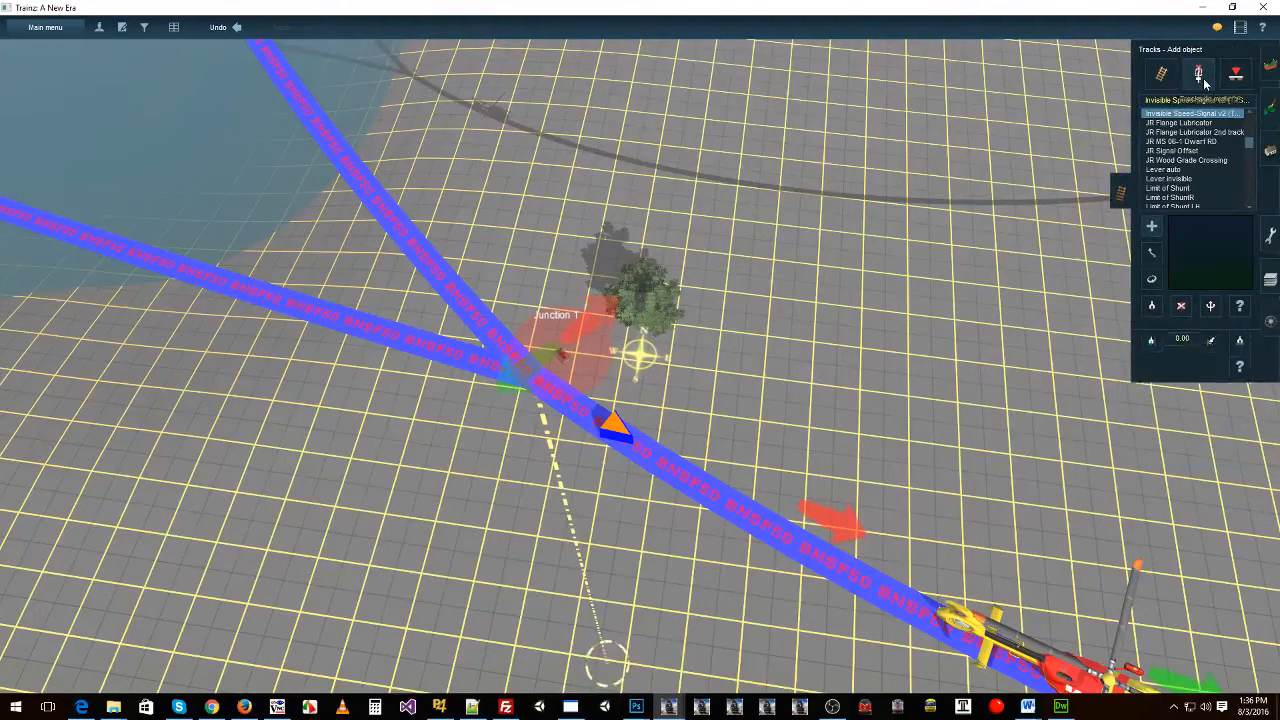
{"action": "left_click", "coordinate": [1190, 102]}
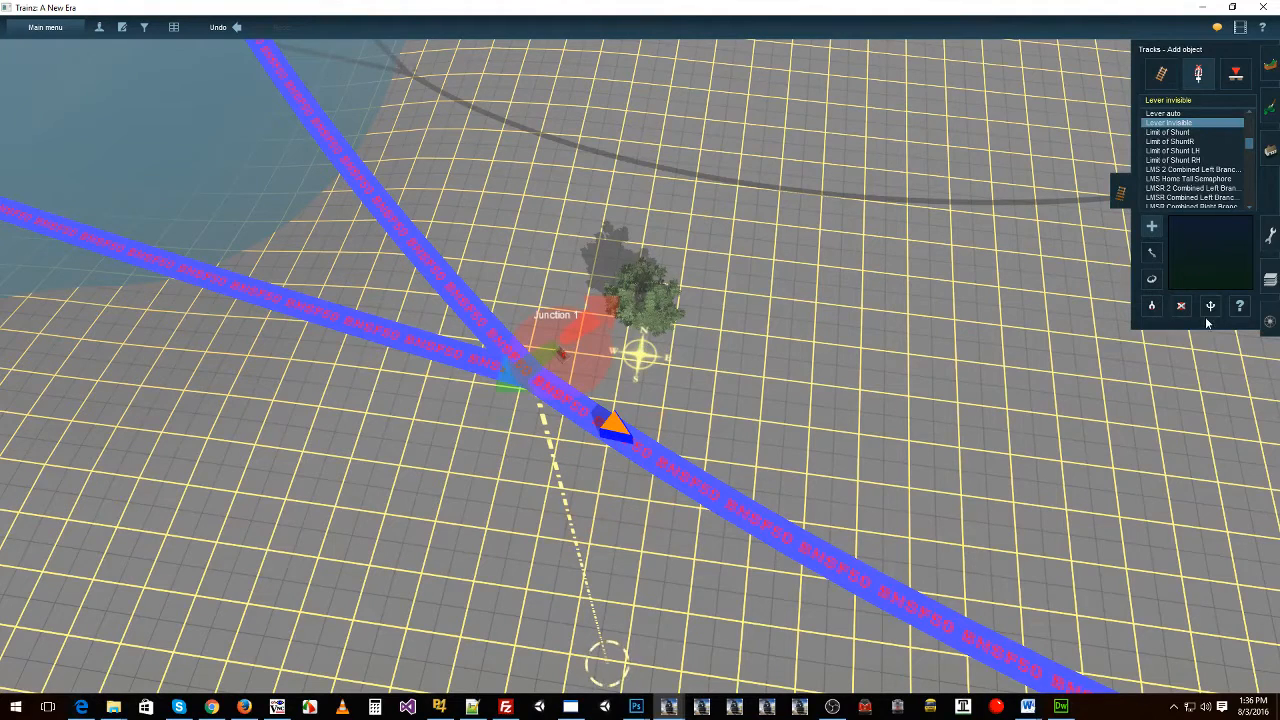
{"action": "left_click", "coordinate": [562, 353]}
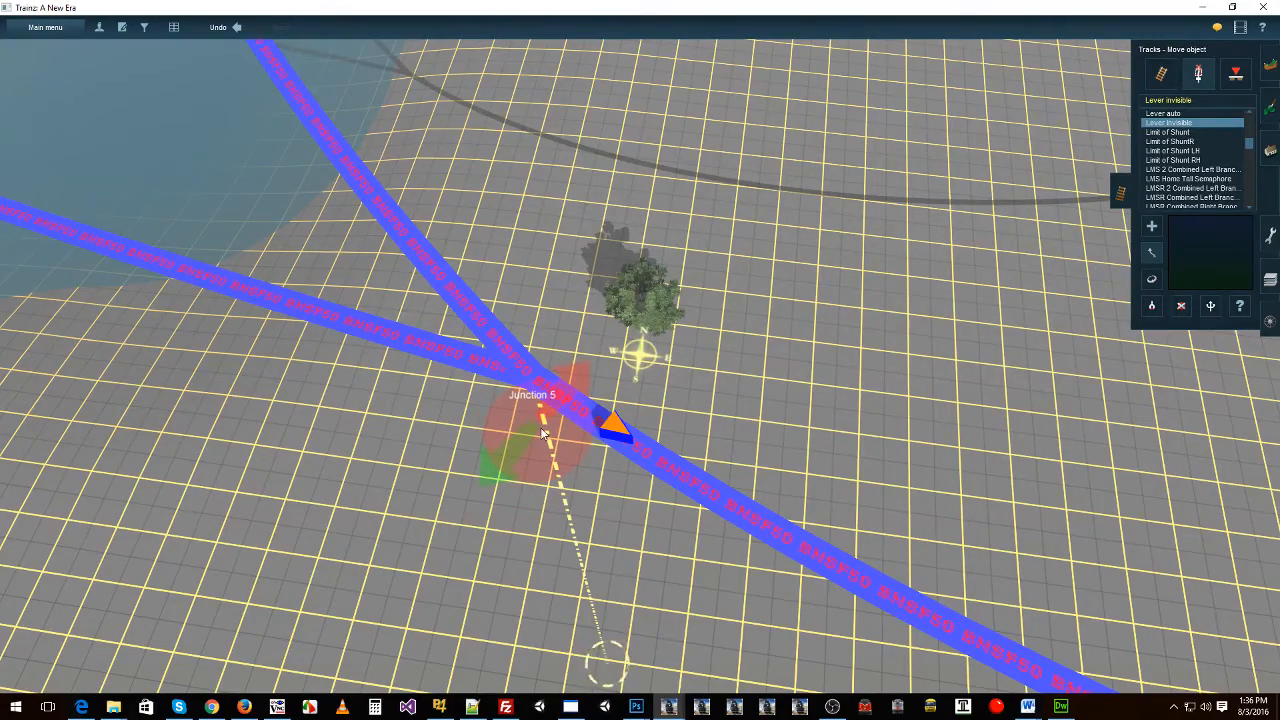
{"action": "right_click_drag", "start_coordinate": [542, 431], "coordinate": [729, 291]}
{"action": "right_click", "coordinate": [729, 291]}
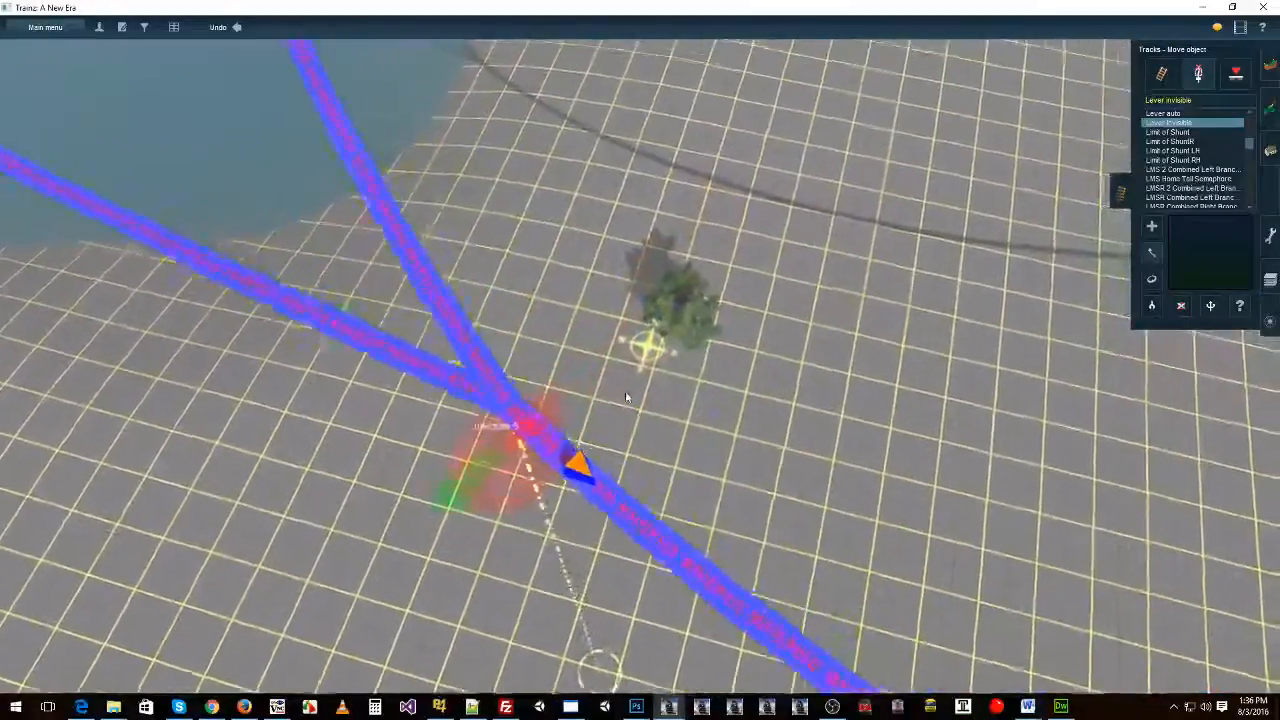
Step: Replace the lever at the other junction of the helicopter's loop with a Lever invisible
{"action": "scroll", "coordinate": [726, 191], "scroll_direction": "down", "scroll_amount": 5}
{"action": "right_click_drag", "start_coordinate": [726, 191], "coordinate": [560, 395]}
{"action": "scroll", "coordinate": [719, 336], "scroll_direction": "up", "scroll_amount": 5}
{"action": "right_click", "coordinate": [748, 337]}
{"action": "left_click", "coordinate": [1152, 226]}
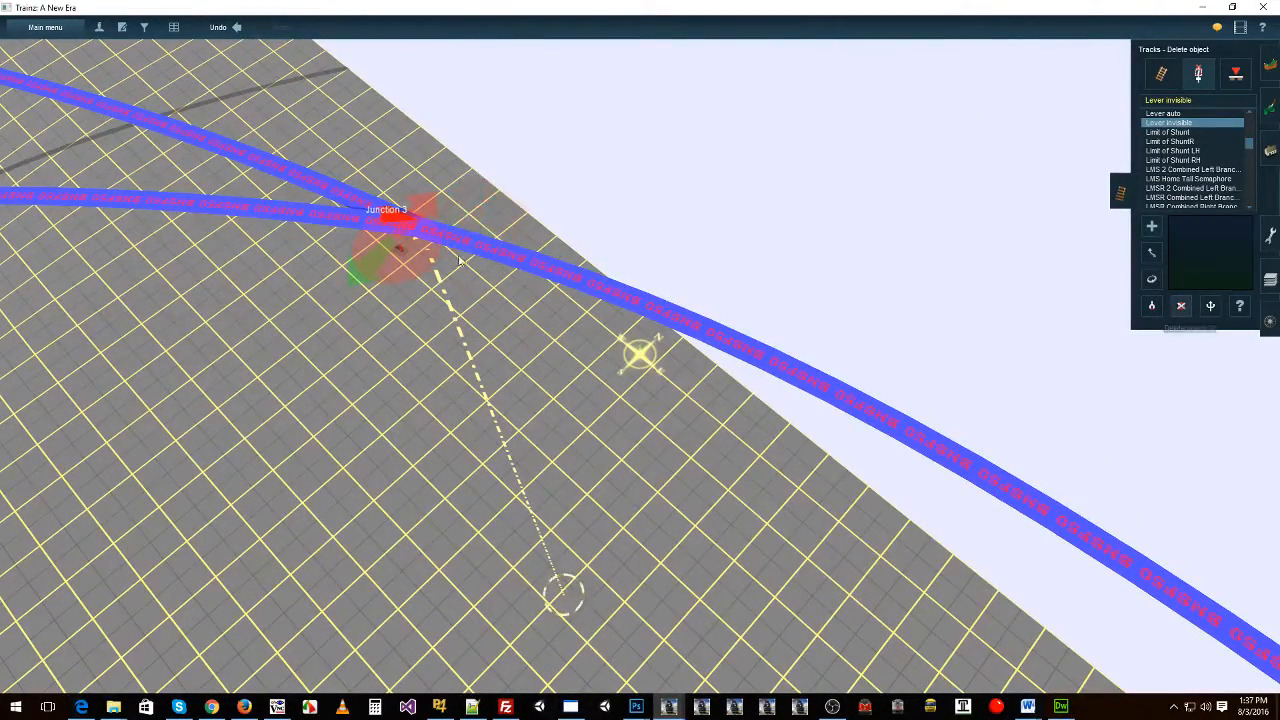
{"action": "right_click_drag", "start_coordinate": [490, 298], "coordinate": [534, 490]}
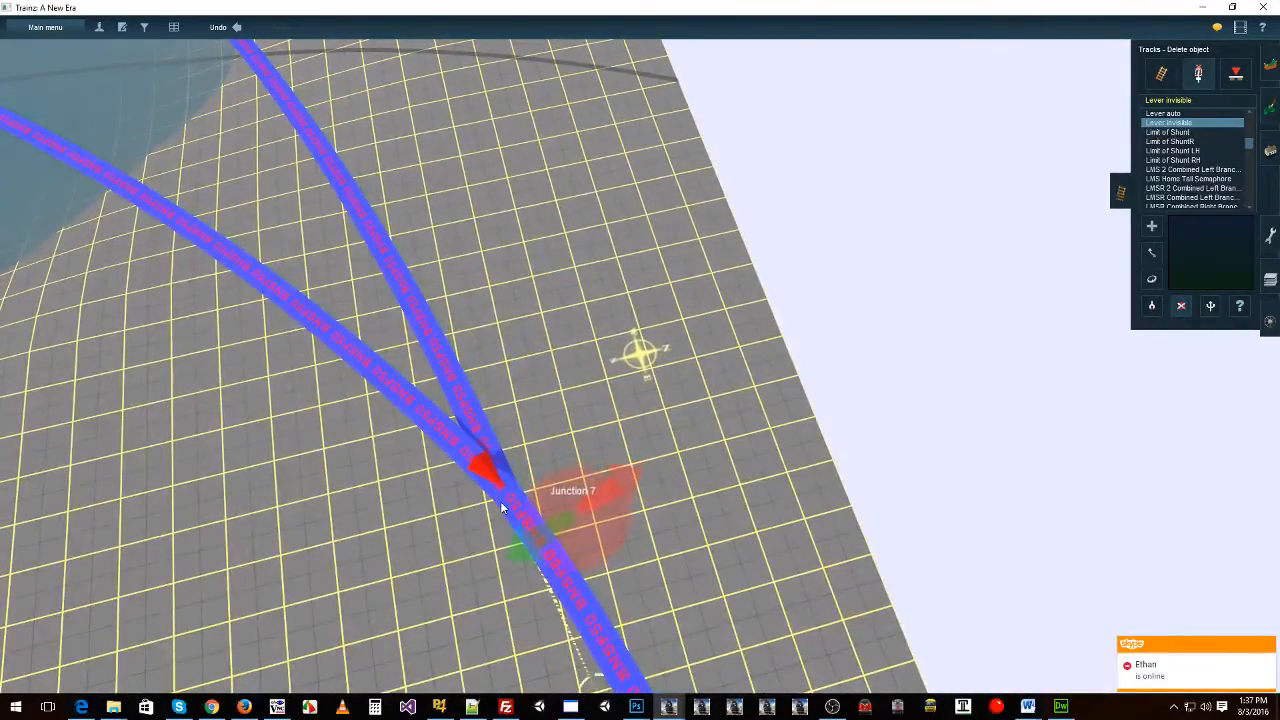
Step: Place a Eurocopter EC-135 helicopter Rescue Startup on the loop track beyond the junction near the tree and turn it around
{"action": "scroll", "coordinate": [500, 508], "scroll_direction": "down", "scroll_amount": 5}
{"action": "right_click_drag", "start_coordinate": [400, 385], "coordinate": [1277, 341]}
{"action": "left_click", "coordinate": [1273, 322]}
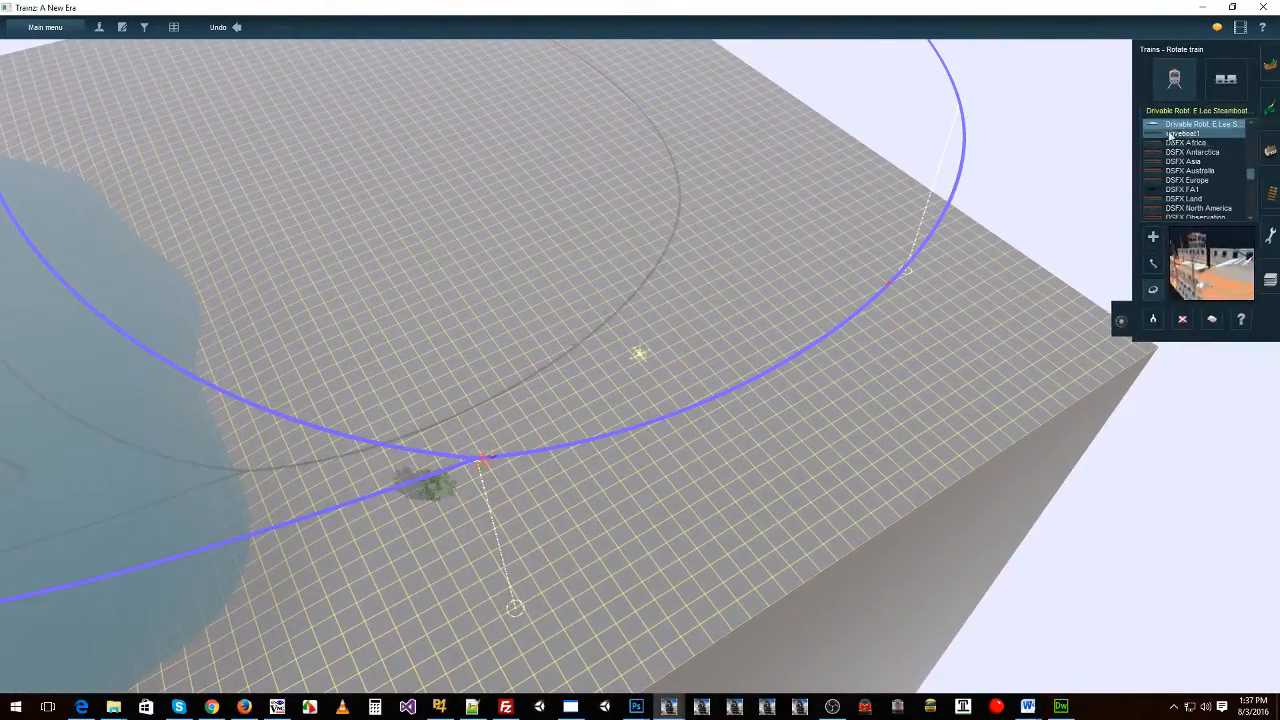
{"action": "type", "text": "N"}
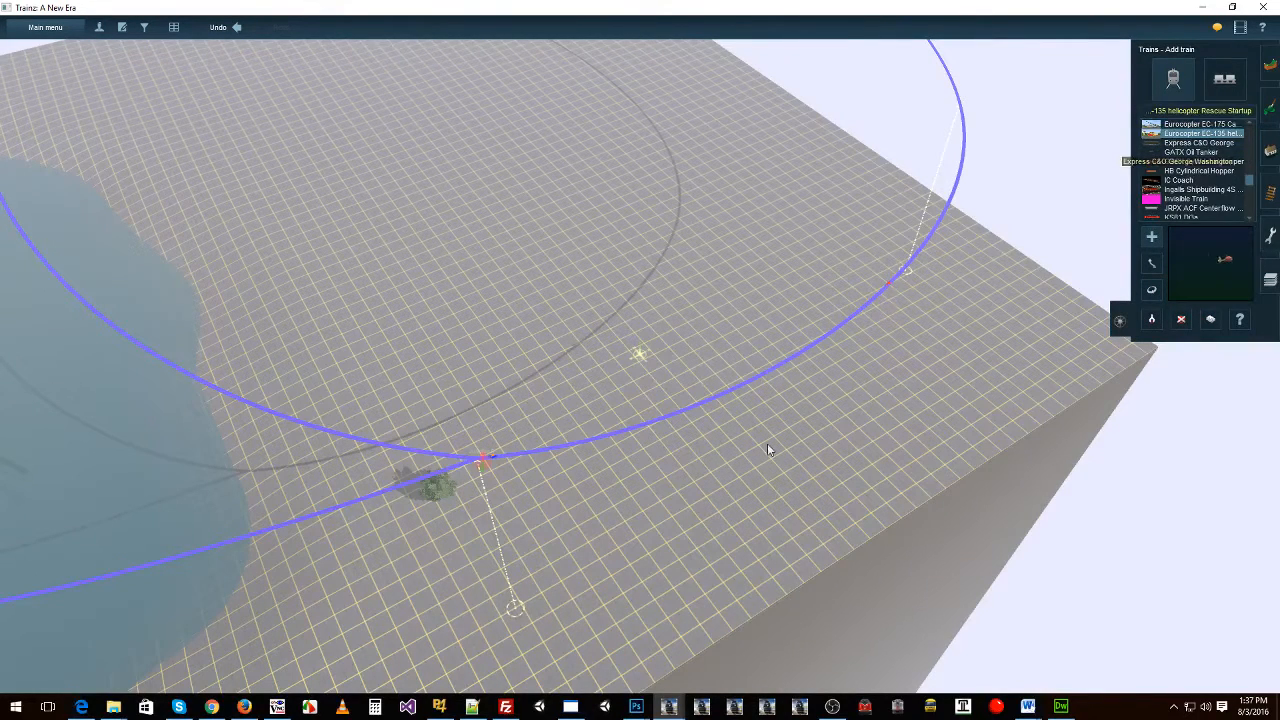
{"action": "left_click", "coordinate": [601, 438]}
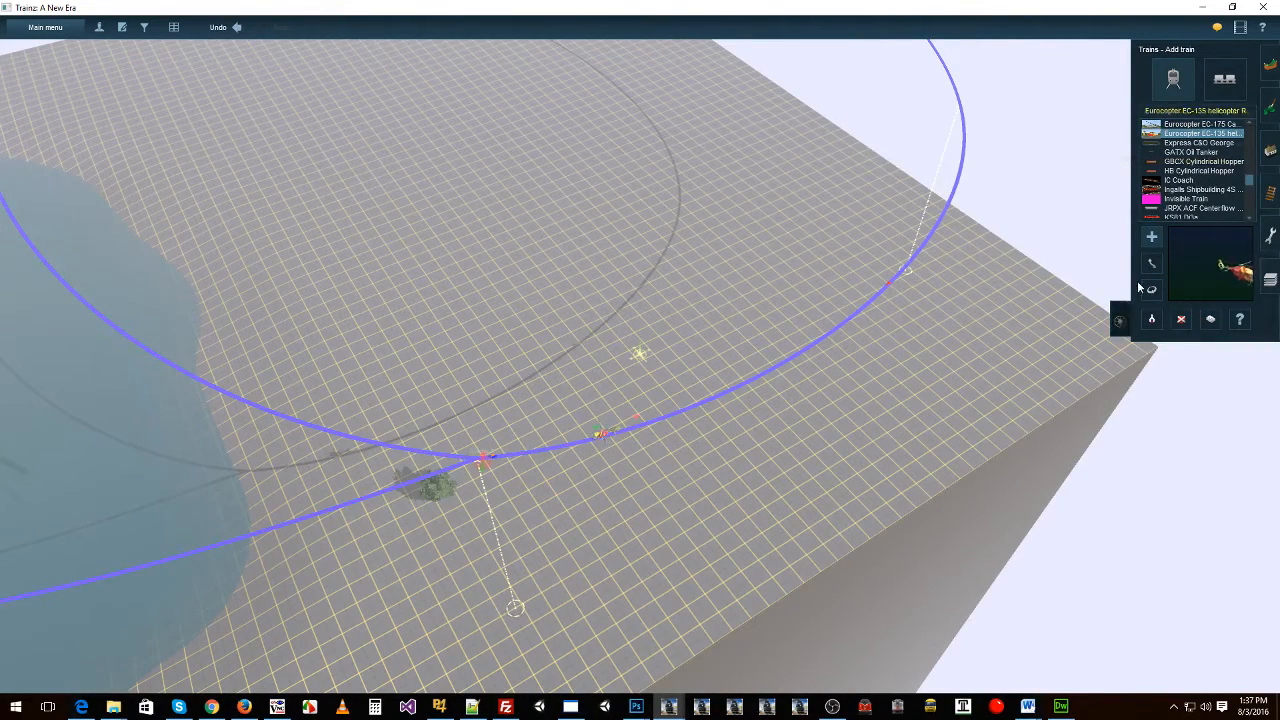
Step: Check the vehicle assignments and driver orders in the session's Driver Setup rule, leaving the helicopter and steamboat assigned
{"action": "left_click", "coordinate": [120, 28]}
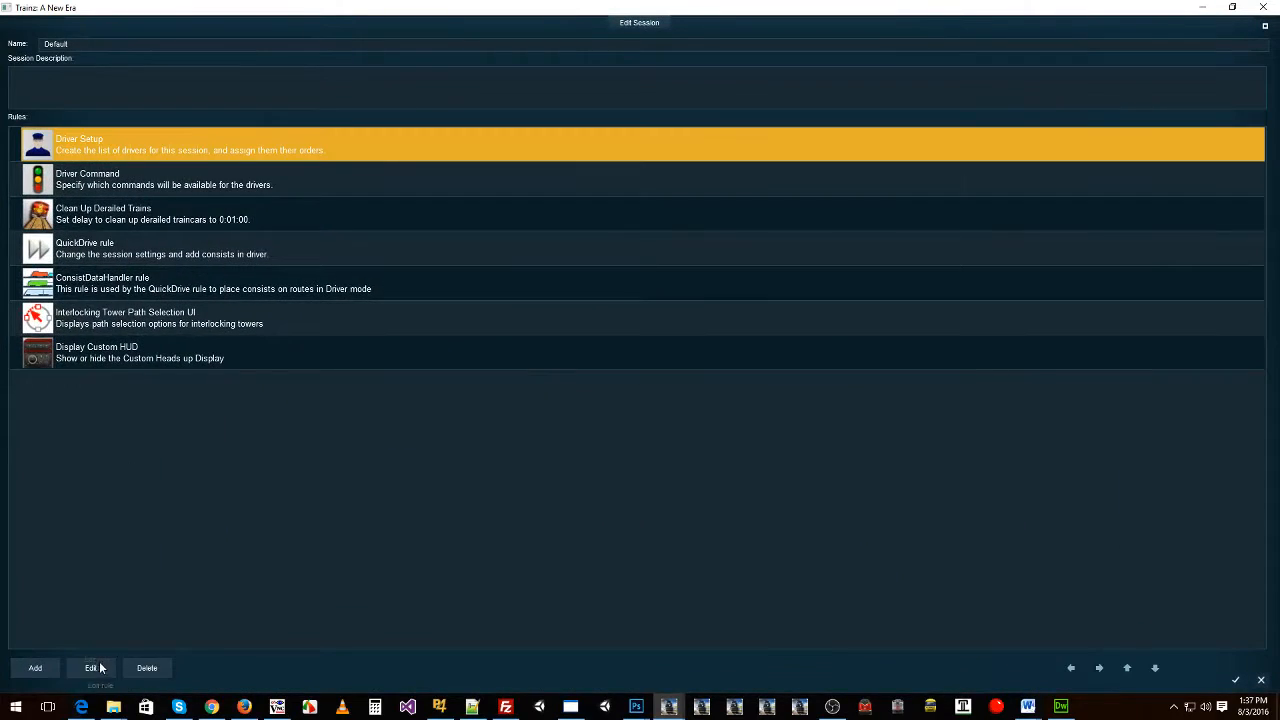
{"action": "left_click", "coordinate": [92, 668]}
{"action": "scroll", "coordinate": [629, 412], "scroll_direction": "down", "scroll_amount": 1}
{"action": "left_click", "coordinate": [644, 304]}
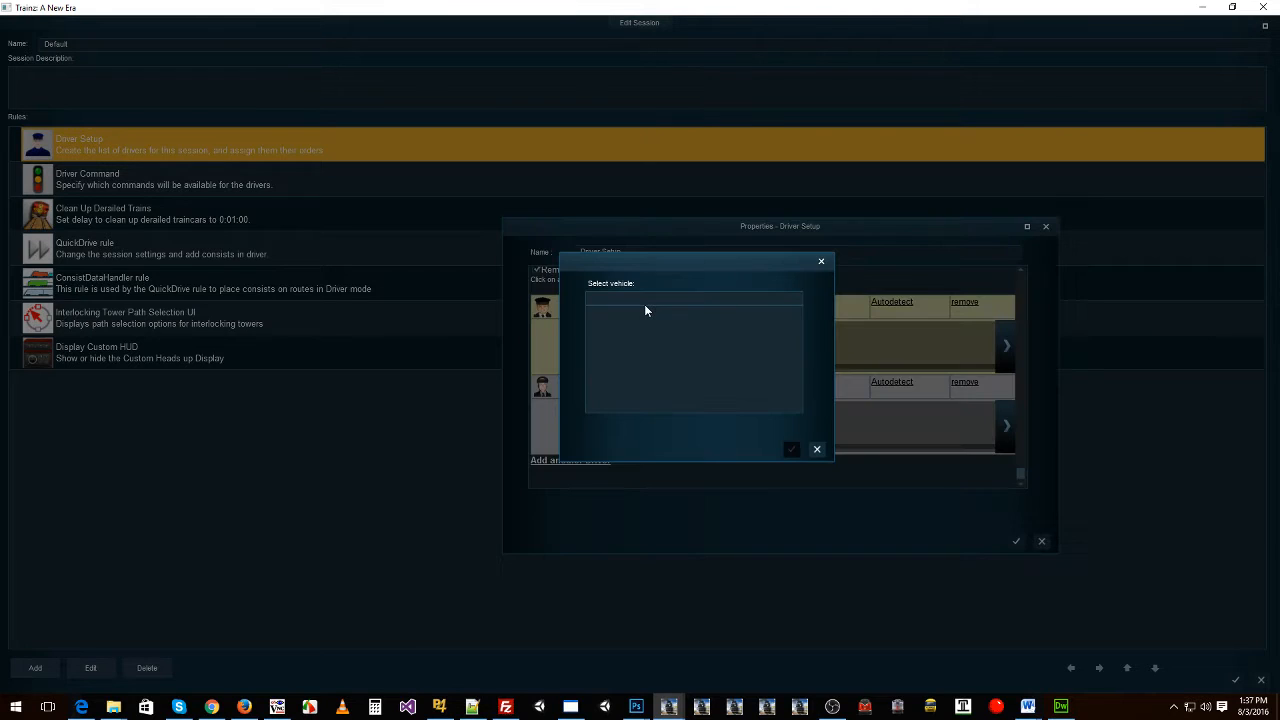
{"action": "left_click", "coordinate": [817, 450]}
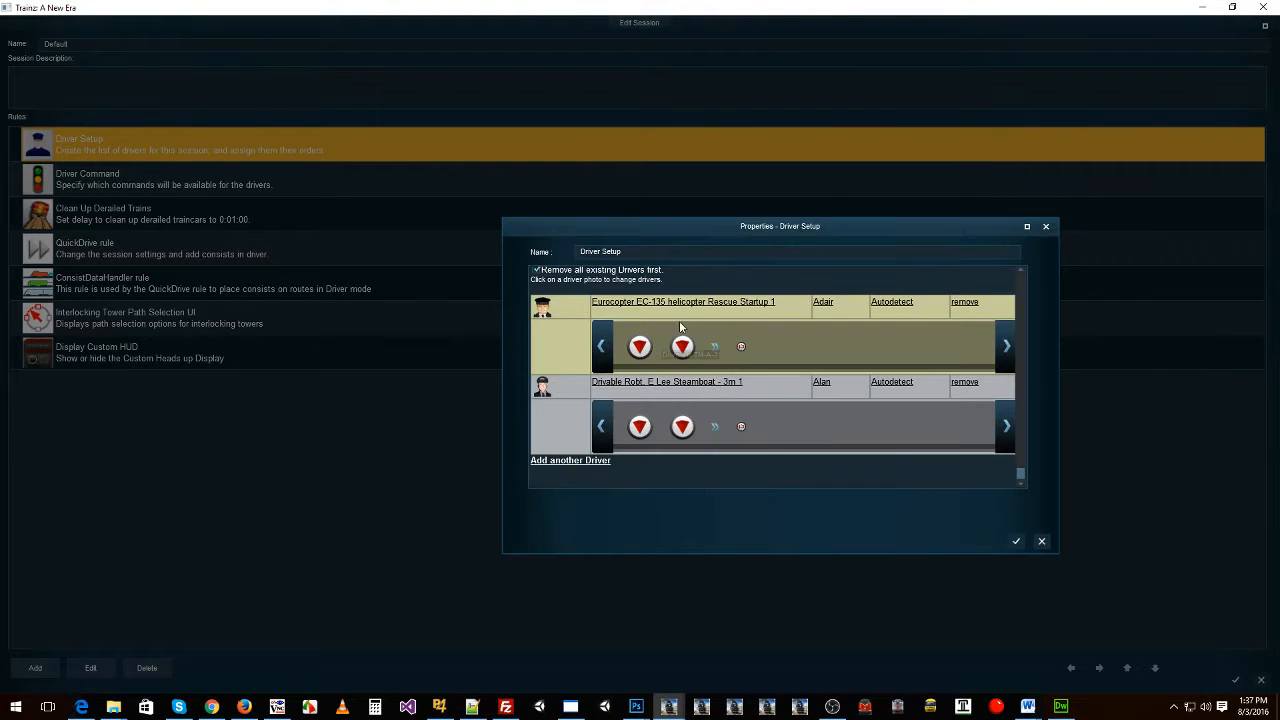
{"action": "left_click", "coordinate": [1019, 541]}
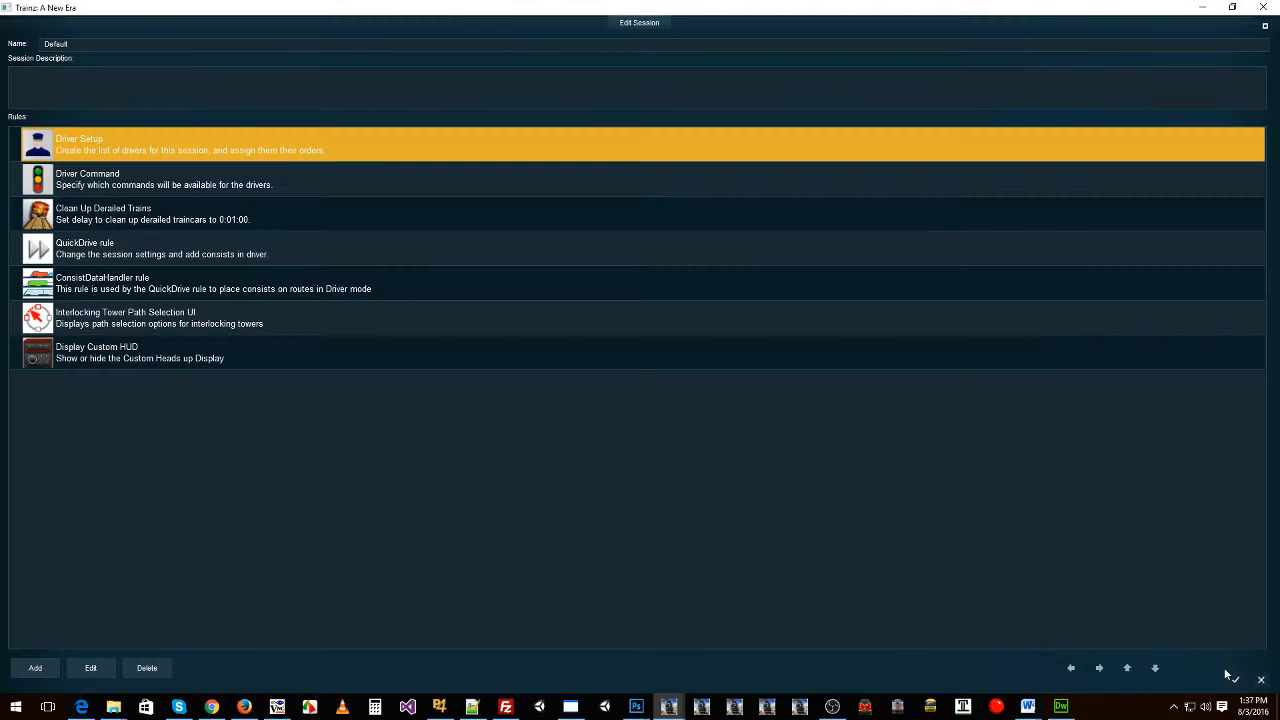
{"action": "left_click", "coordinate": [1234, 679]}
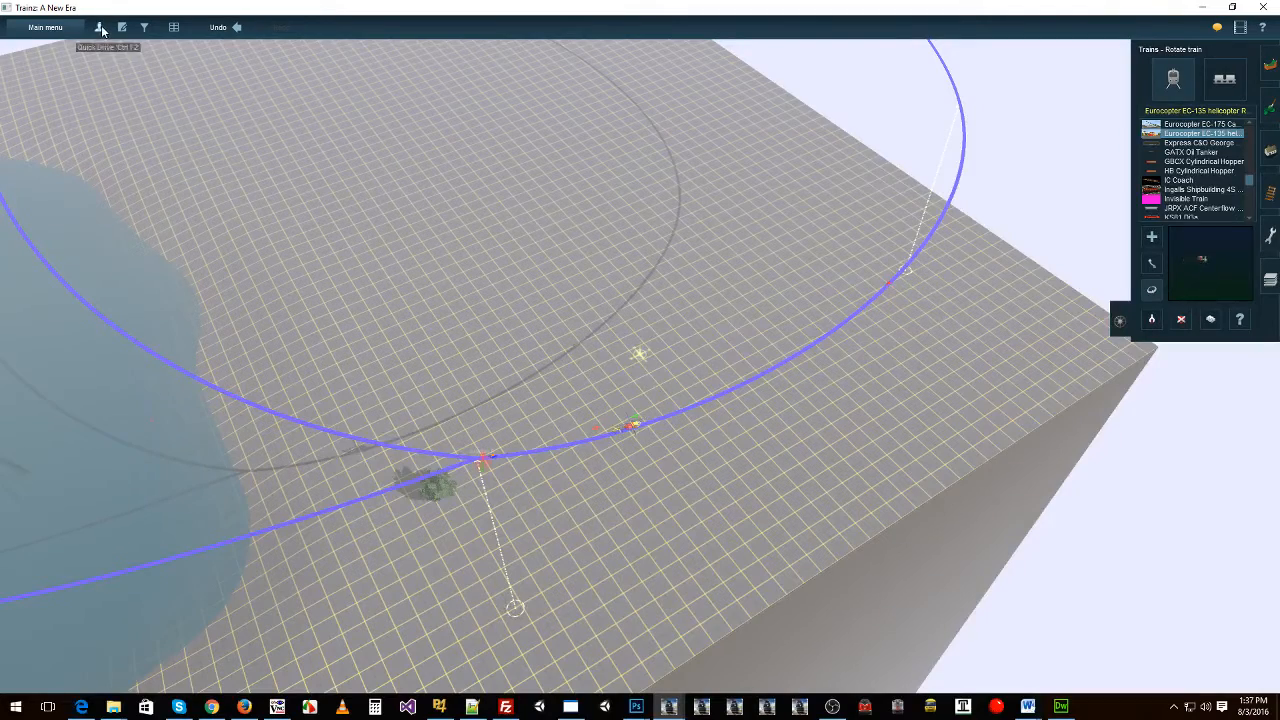
Step: Save the session, overwriting the route Invisible Track, and start Quick Drive with the QuickDrive setup window dismissed
{"action": "left_click", "coordinate": [99, 28]}
{"action": "left_click", "coordinate": [697, 368]}
{"action": "left_click", "coordinate": [738, 453]}
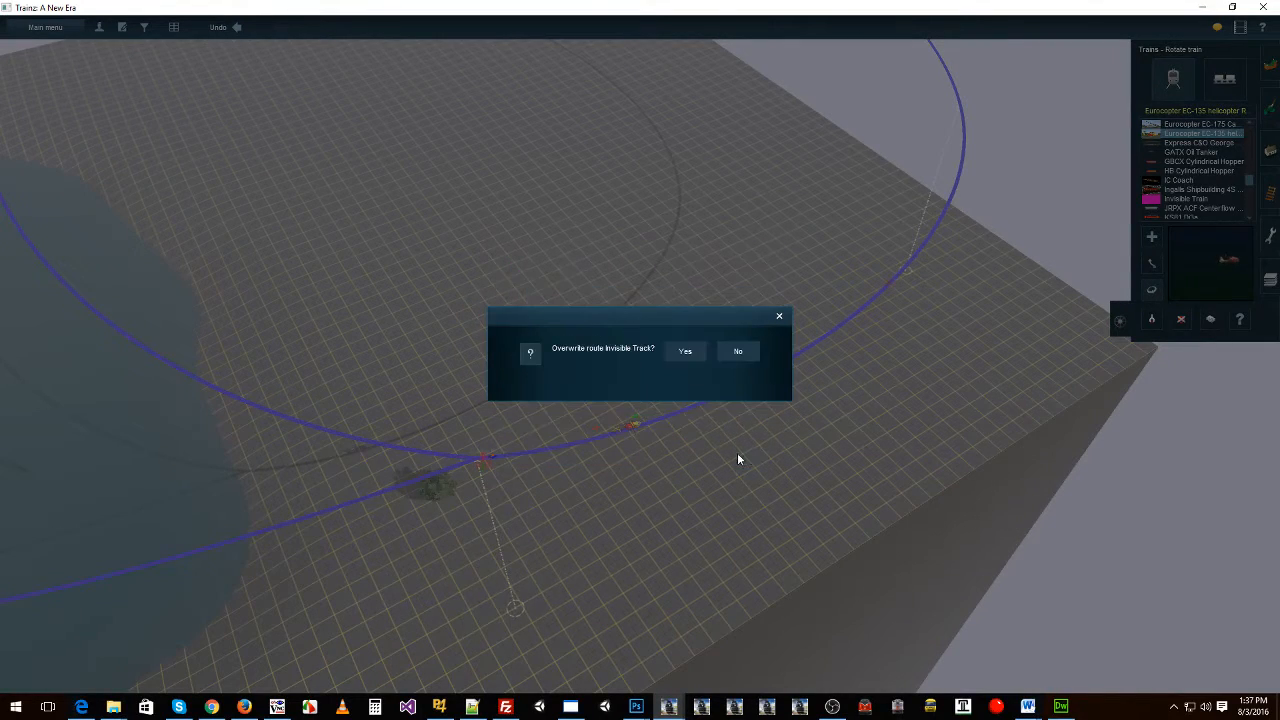
{"action": "left_click", "coordinate": [692, 350]}
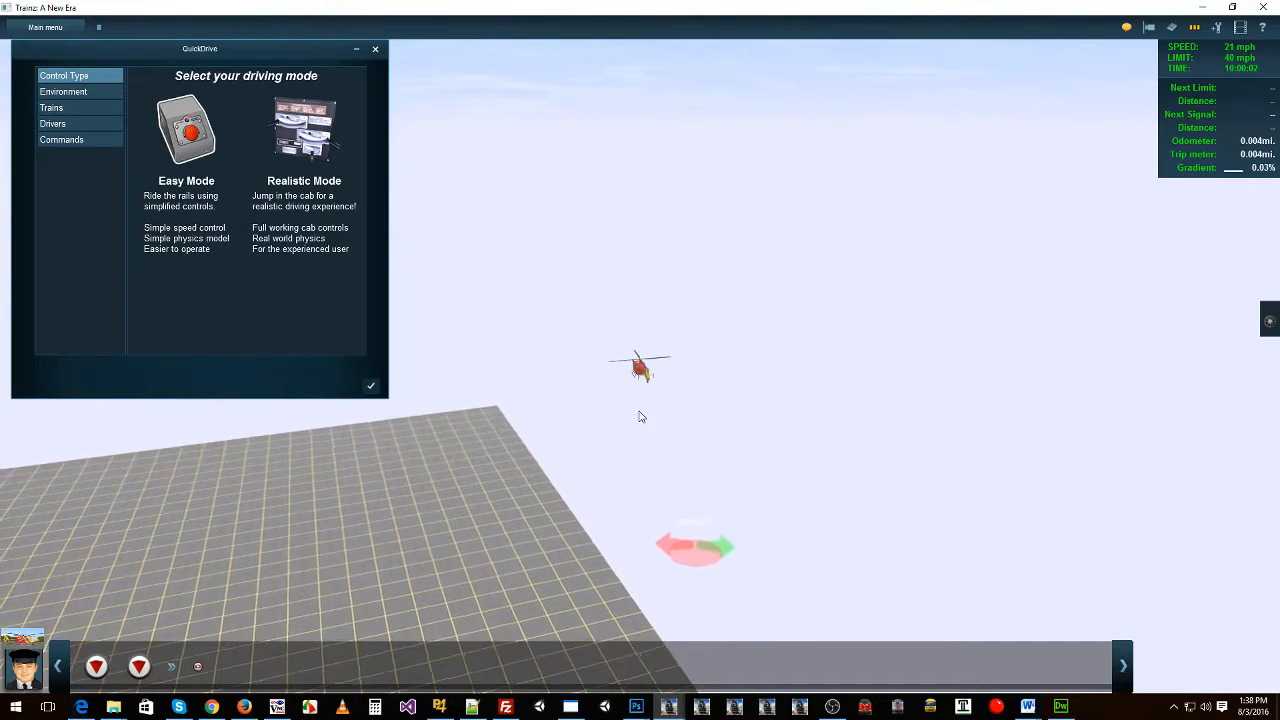
{"action": "left_click", "coordinate": [370, 385]}
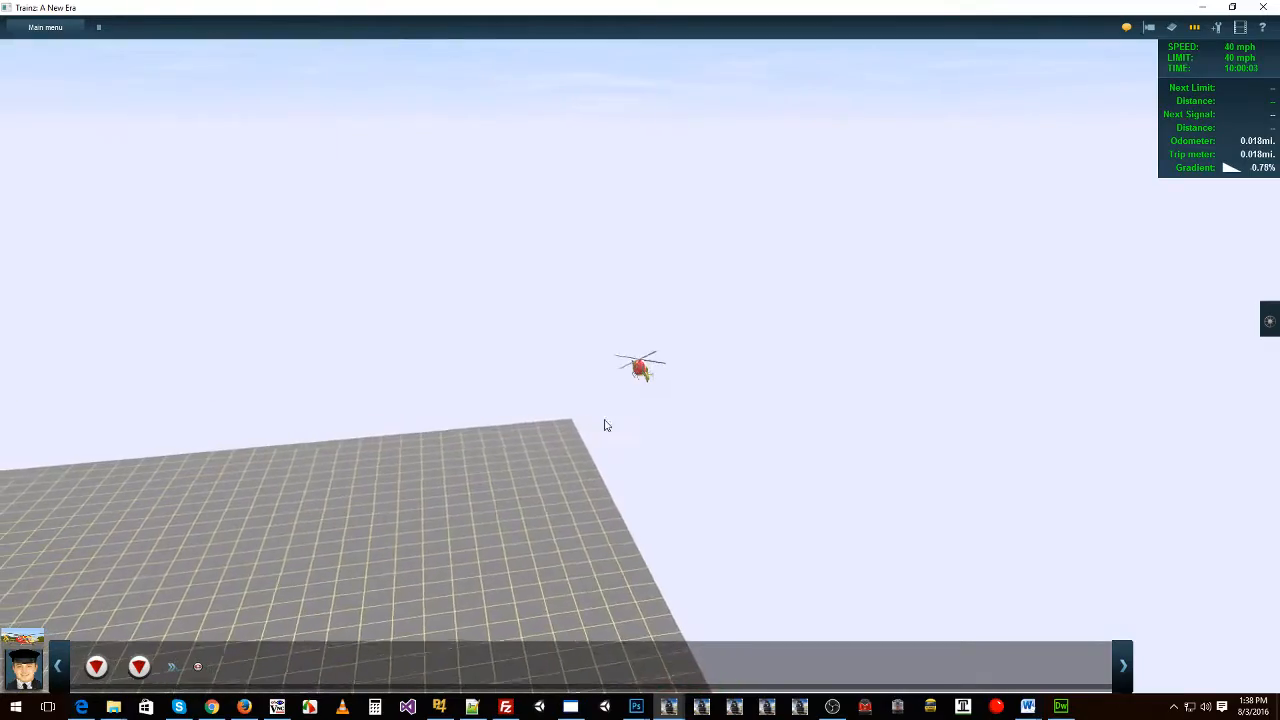
Step: Follow the helicopter with the free-roaming camera along its loop and over to the junction beyond the lake
{"action": "key", "text": "Left"}
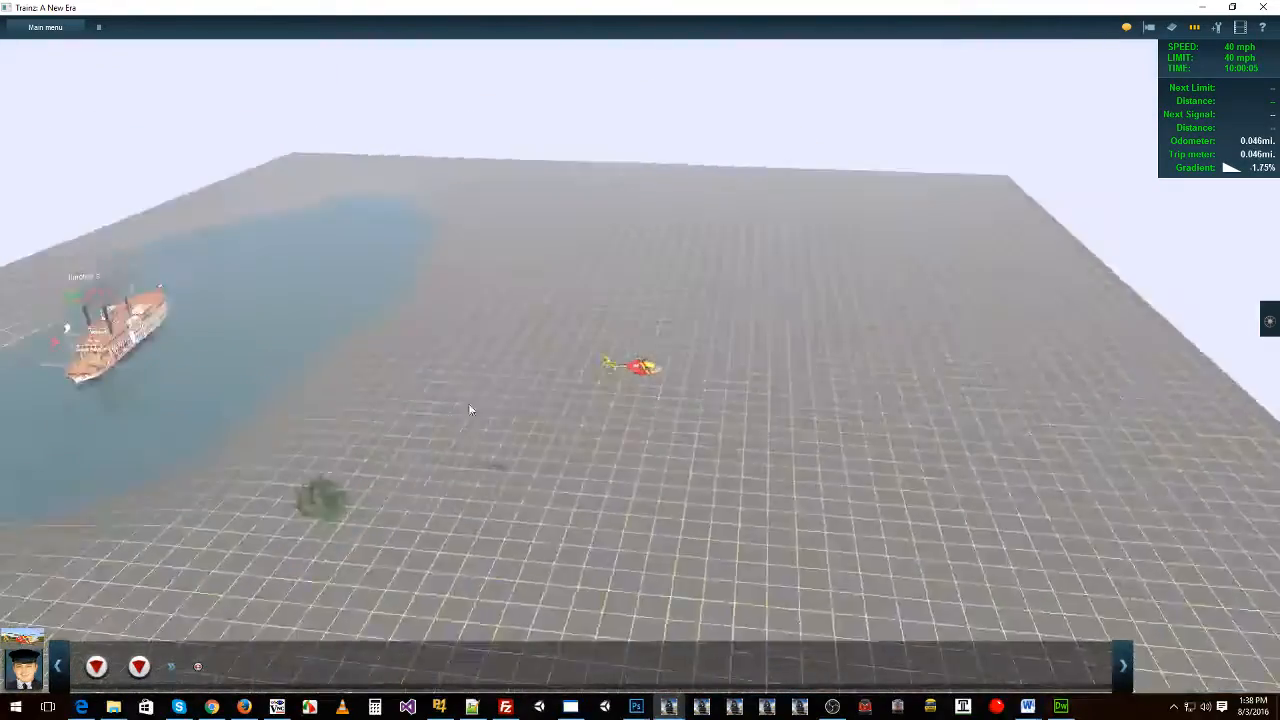
{"action": "key", "text": "4"}
{"action": "scroll", "coordinate": [516, 300], "scroll_direction": "down", "scroll_amount": 6}
{"action": "key", "text": "Left"}
{"action": "key", "text": "Up"}
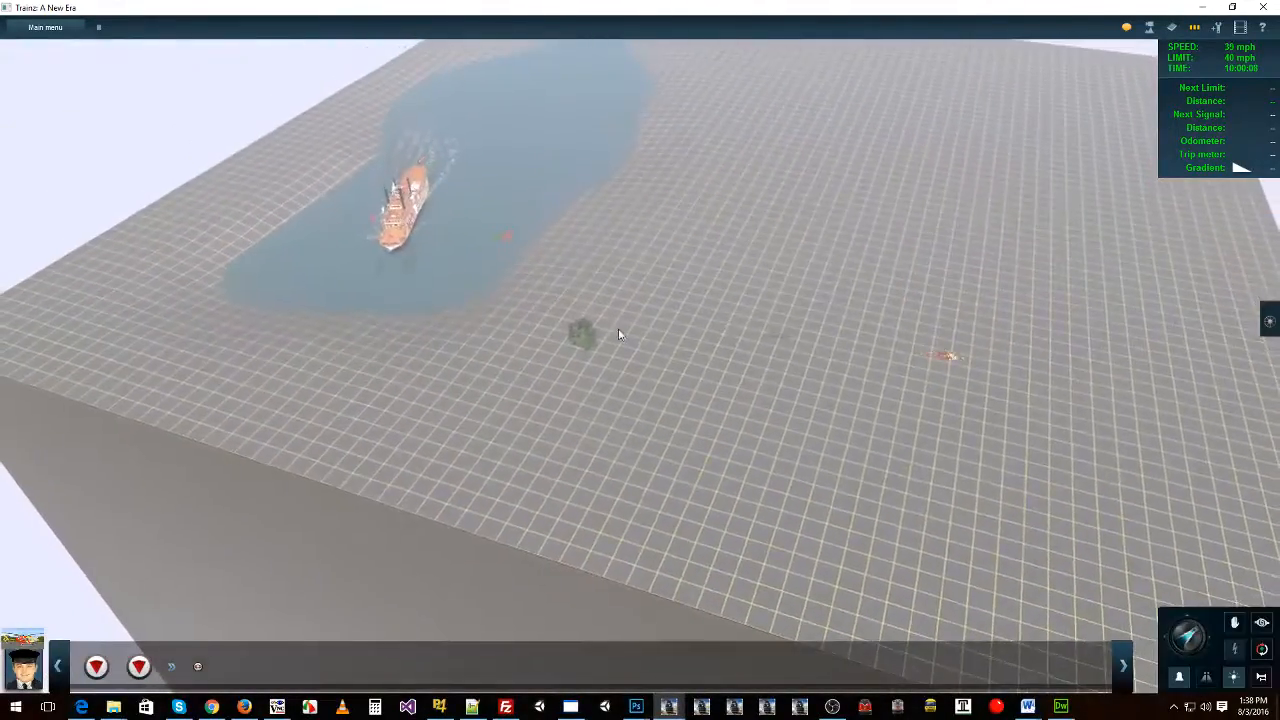
{"action": "right_click", "coordinate": [762, 325]}
{"action": "right_click", "coordinate": [760, 207]}
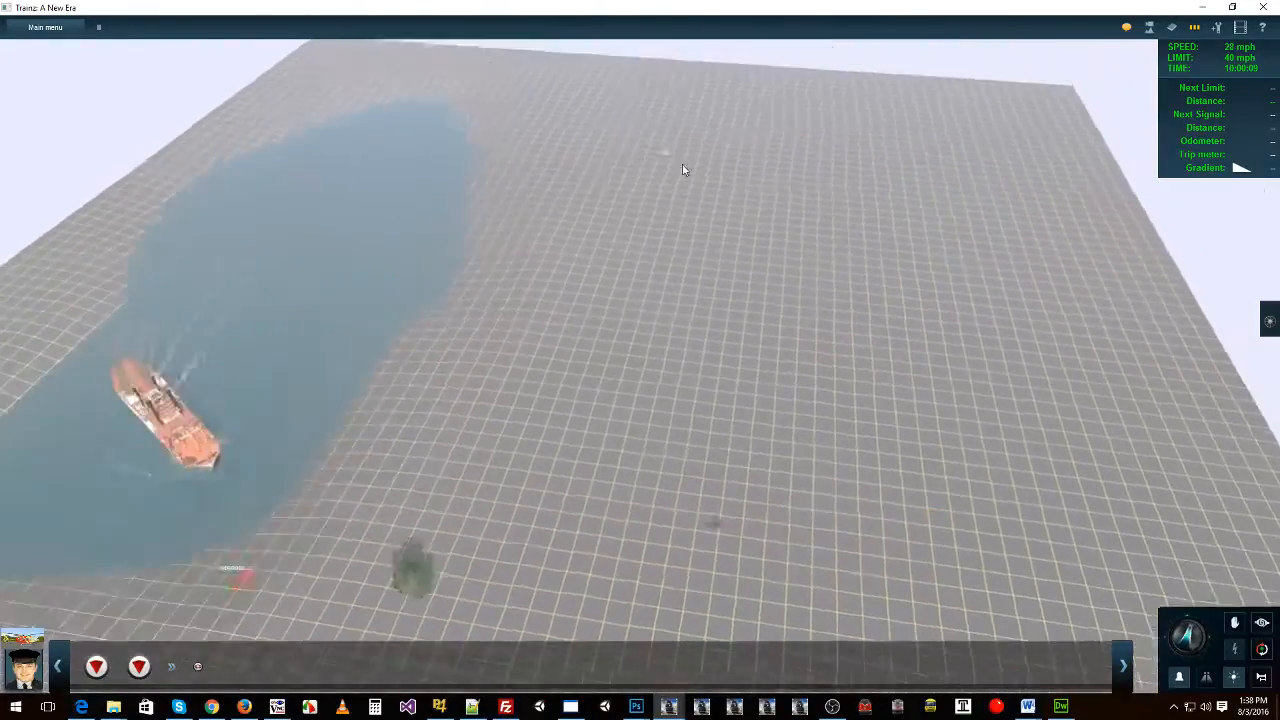
{"action": "right_click", "coordinate": [682, 166]}
{"action": "mouse_move", "coordinate": [658, 308]}
{"action": "right_mouse_down"}
{"action": "mouse_move", "coordinate": [606, 407]}
{"action": "mouse_move", "coordinate": [455, 441]}
{"action": "mouse_move", "coordinate": [630, 322]}
{"action": "mouse_move", "coordinate": [679, 241]}
{"action": "right_mouse_up"}
{"action": "key", "text": "Left"}
{"action": "key", "text": "Right"}
{"action": "right_click", "coordinate": [696, 168]}
{"action": "right_click", "coordinate": [588, 97]}
{"action": "right_click", "coordinate": [567, 178]}
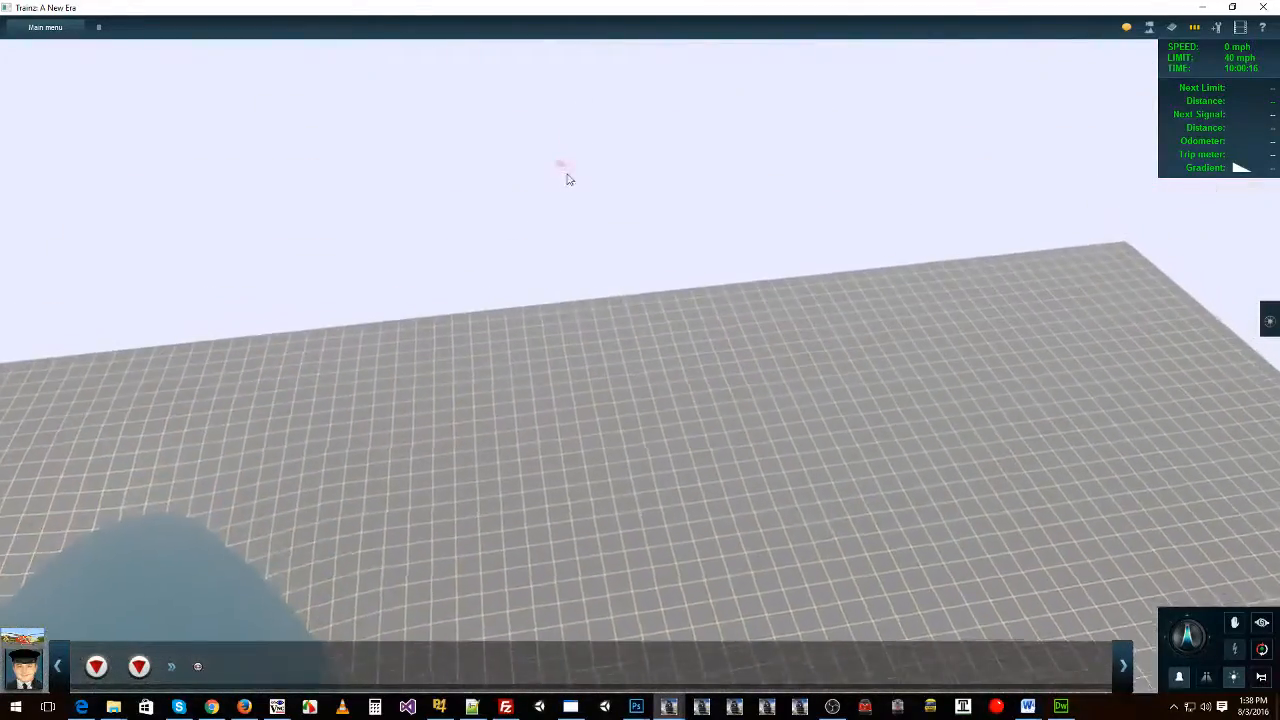
{"action": "right_click", "coordinate": [566, 353]}
{"action": "right_click", "coordinate": [574, 246]}
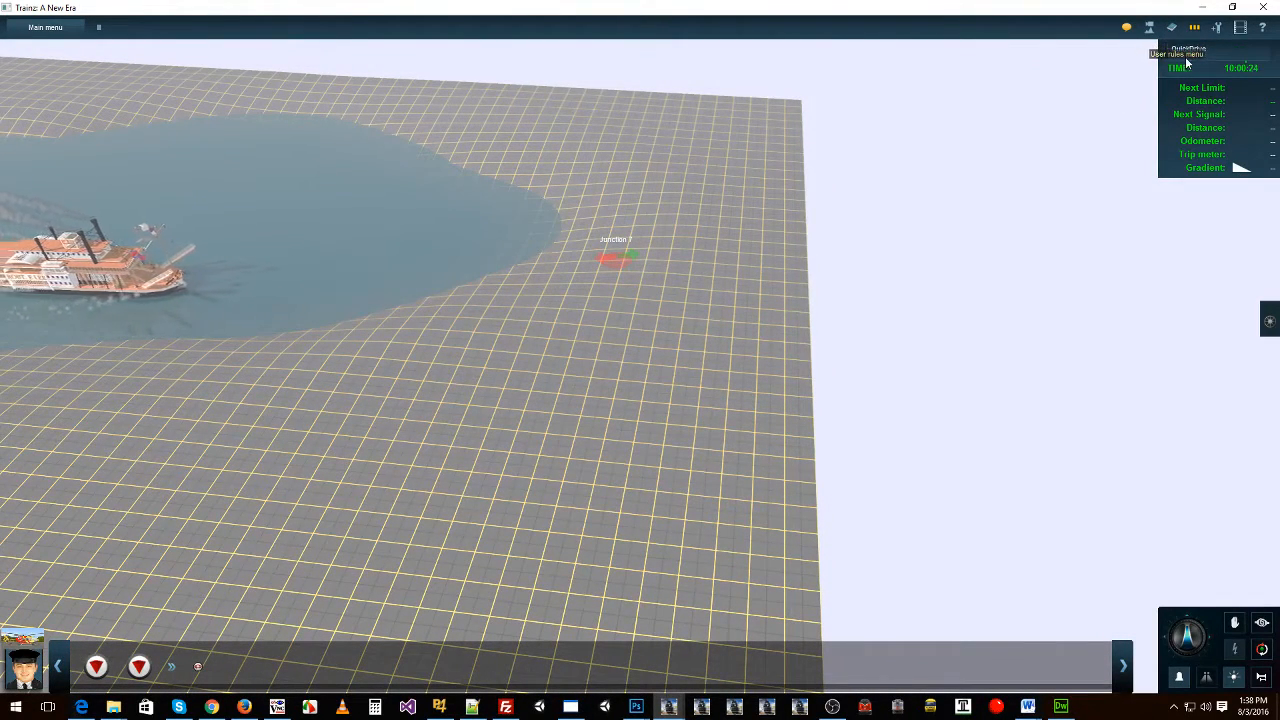
Step: Hide the junction overlays in the driving view
{"action": "left_click", "coordinate": [1225, 32]}
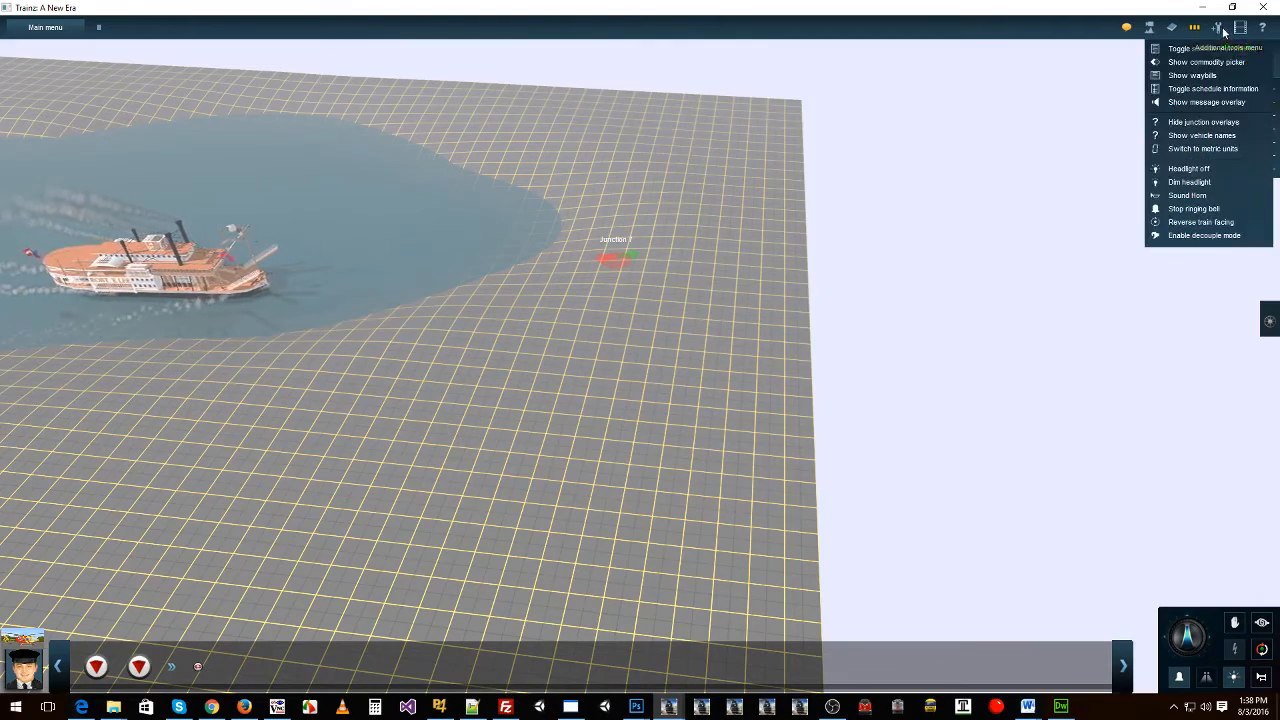
{"action": "left_click", "coordinate": [1203, 125]}
{"action": "right_click_drag", "start_coordinate": [691, 374], "coordinate": [297, 354]}
{"action": "scroll", "coordinate": [297, 354], "scroll_direction": "down", "scroll_amount": 5}
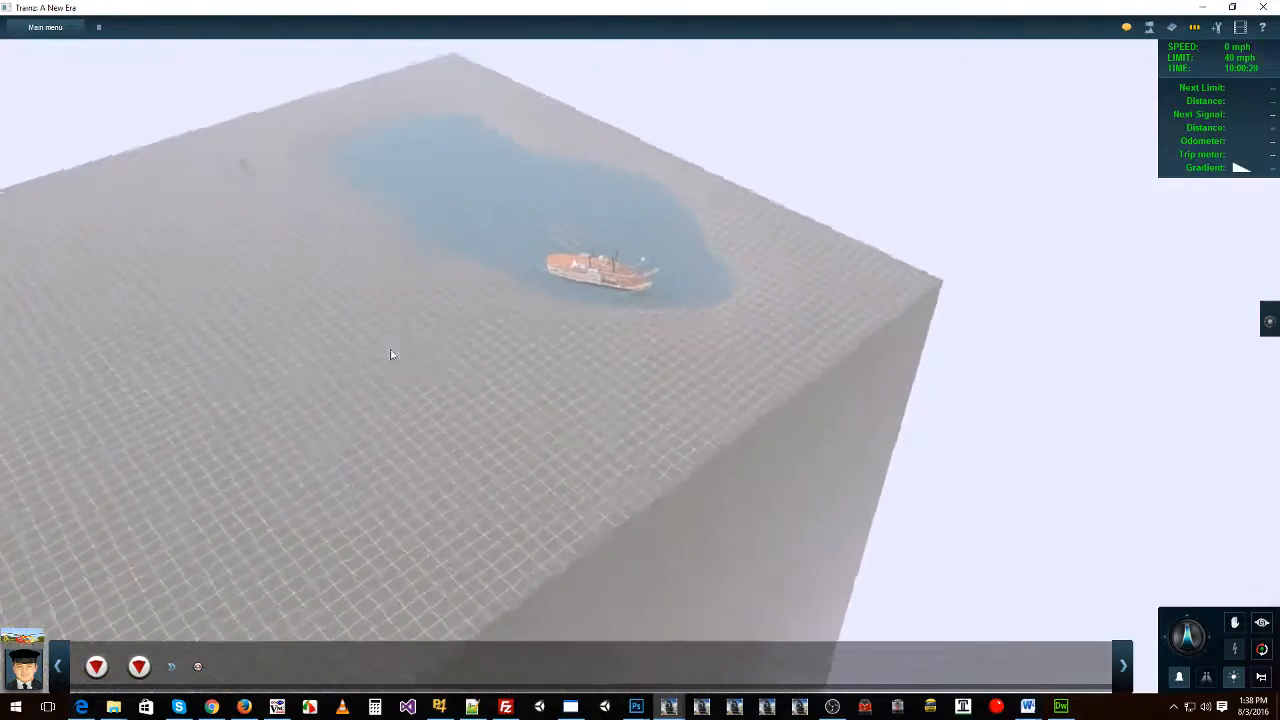
Step: Watch the steamboat on the lake and the helicopter in the air from several angles and distances
{"action": "right_click_drag", "start_coordinate": [391, 354], "coordinate": [432, 405]}
{"action": "scroll", "coordinate": [346, 306], "scroll_direction": "up", "scroll_amount": 5}
{"action": "scroll", "coordinate": [993, 365], "scroll_direction": "down", "scroll_amount": 5}
{"action": "scroll", "coordinate": [509, 378], "scroll_direction": "up", "scroll_amount": 3}
{"action": "scroll", "coordinate": [669, 394], "scroll_direction": "down", "scroll_amount": 5}
{"action": "scroll", "coordinate": [630, 380], "scroll_direction": "up", "scroll_amount": 3}
{"action": "right_click", "coordinate": [658, 378]}
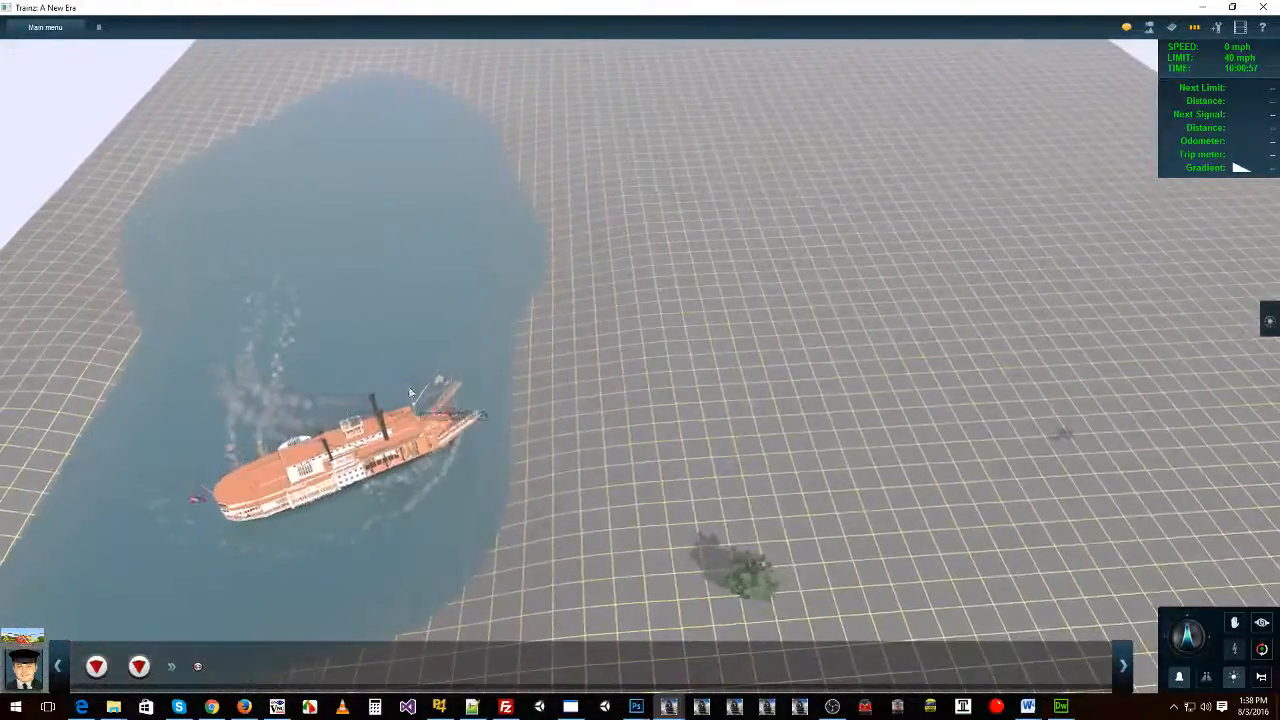
{"action": "right_click_drag", "start_coordinate": [500, 438], "coordinate": [342, 204]}
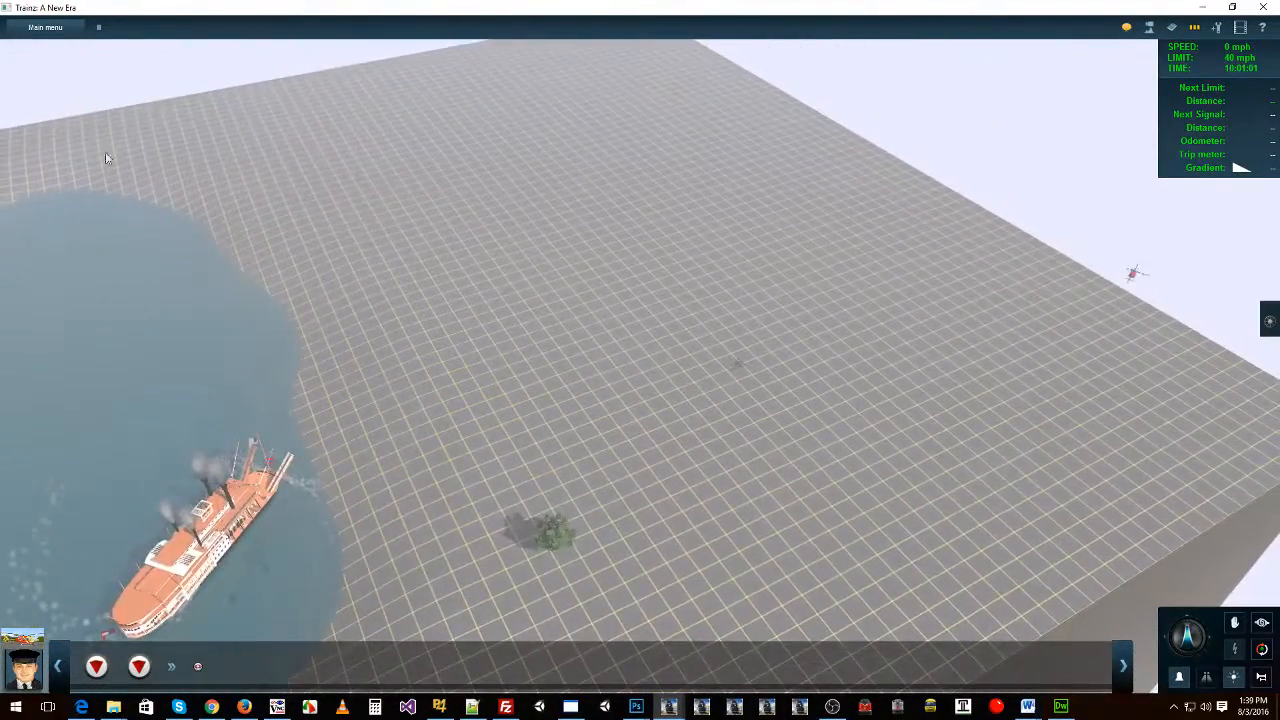